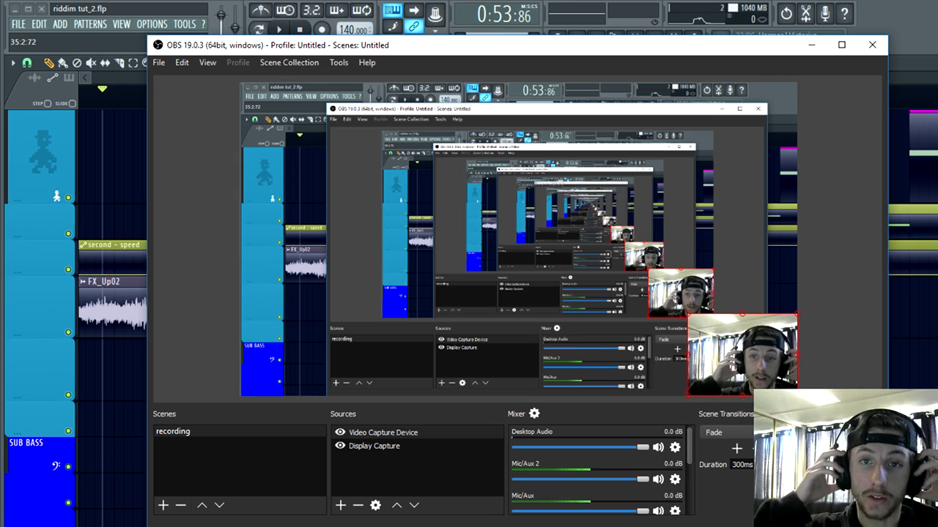
Step: Minimize the OBS recording window and bring FL Studio's playlist to the front
{"action": "left_click", "coordinate": [811, 47]}
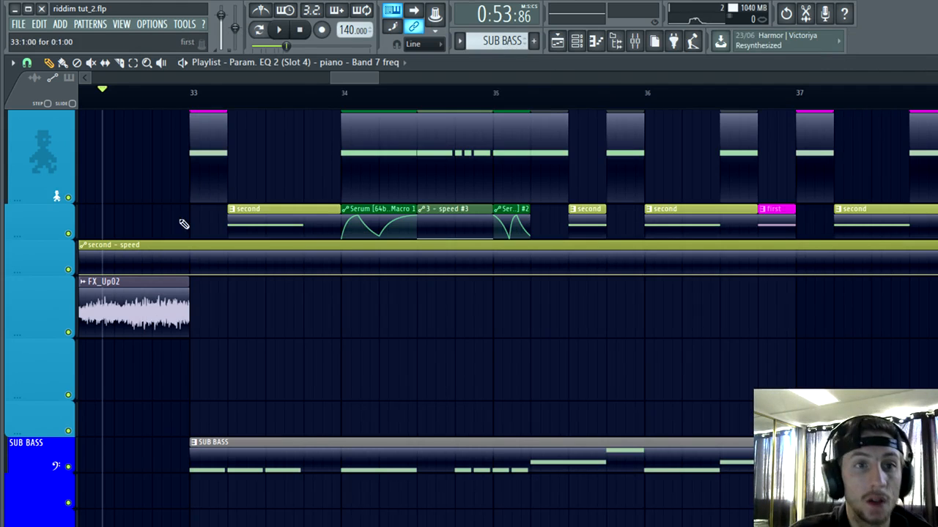
{"action": "key", "text": "alt+Tab"}
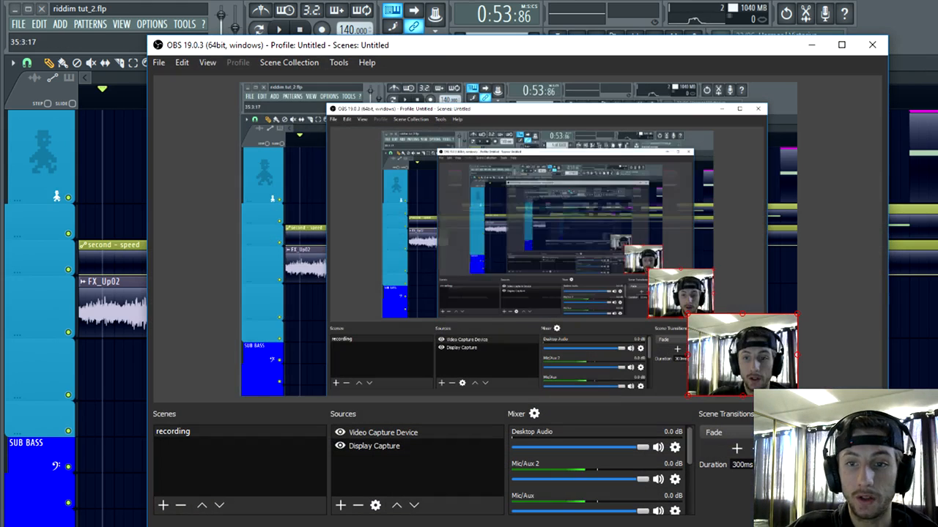
{"action": "left_click", "coordinate": [818, 47]}
{"action": "scroll", "coordinate": [147, 393], "scroll_direction": "up", "scroll_amount": 4}
{"action": "scroll", "coordinate": [178, 406], "scroll_direction": "down", "scroll_amount": 4}
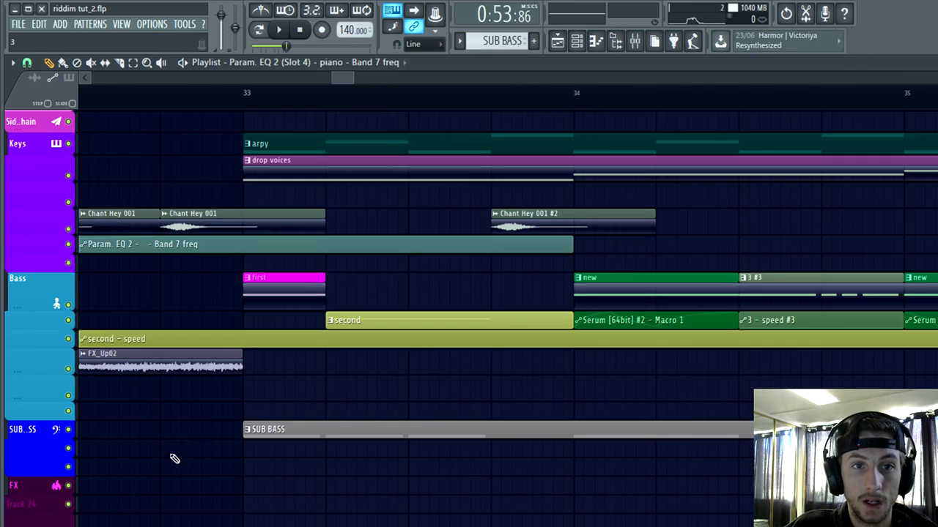
Step: Play the song from shortly before bar 33 and look over the bass clips at the start of the drop
{"action": "scroll", "coordinate": [175, 459], "scroll_direction": "up", "scroll_amount": 2}
{"action": "scroll", "coordinate": [179, 466], "scroll_direction": "down", "scroll_amount": 5}
{"action": "scroll", "coordinate": [114, 439], "scroll_direction": "up", "scroll_amount": 2}
{"action": "scroll", "coordinate": [117, 352], "scroll_direction": "up", "scroll_amount": 2}
{"action": "left_click", "coordinate": [137, 101]}
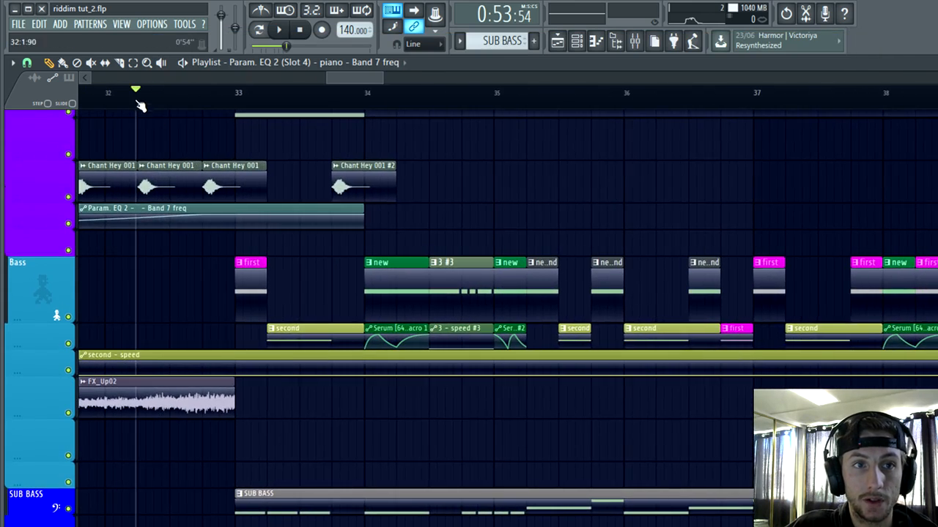
{"action": "scroll", "coordinate": [205, 197], "scroll_direction": "down", "scroll_amount": 5}
{"action": "scroll", "coordinate": [274, 300], "scroll_direction": "up", "scroll_amount": 4}
{"action": "key", "text": "space"}
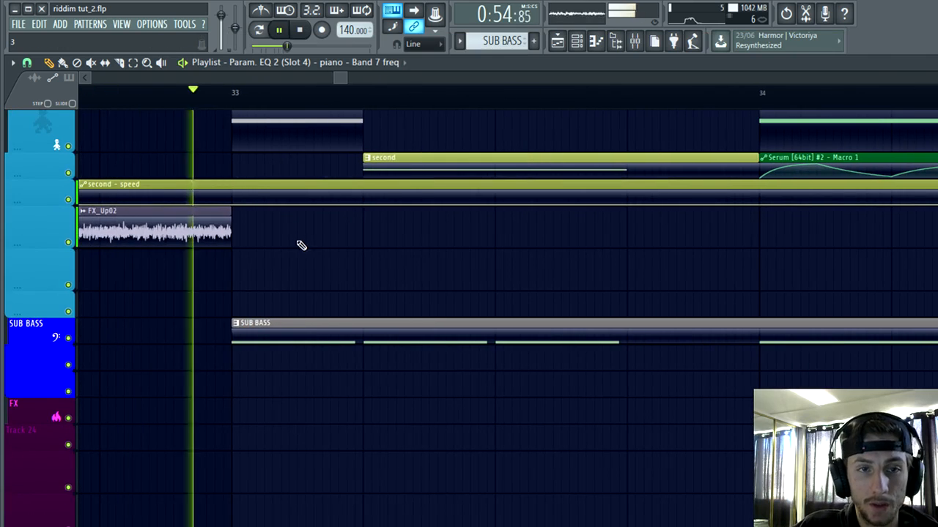
{"action": "scroll", "coordinate": [329, 337], "scroll_direction": "up", "scroll_amount": 2}
{"action": "scroll", "coordinate": [359, 379], "scroll_direction": "up", "scroll_amount": 5}
{"action": "key", "text": "space"}
{"action": "key", "text": "space"}
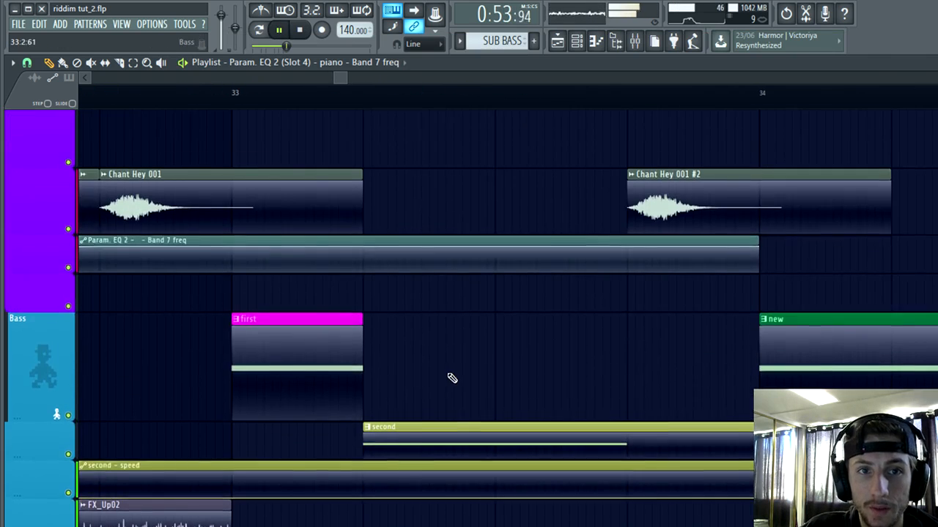
{"action": "scroll", "coordinate": [452, 378], "scroll_direction": "down", "scroll_amount": 3}
{"action": "scroll", "coordinate": [451, 376], "scroll_direction": "up", "scroll_amount": 2}
{"action": "scroll", "coordinate": [423, 312], "scroll_direction": "down", "scroll_amount": 3}
{"action": "key", "text": "space"}
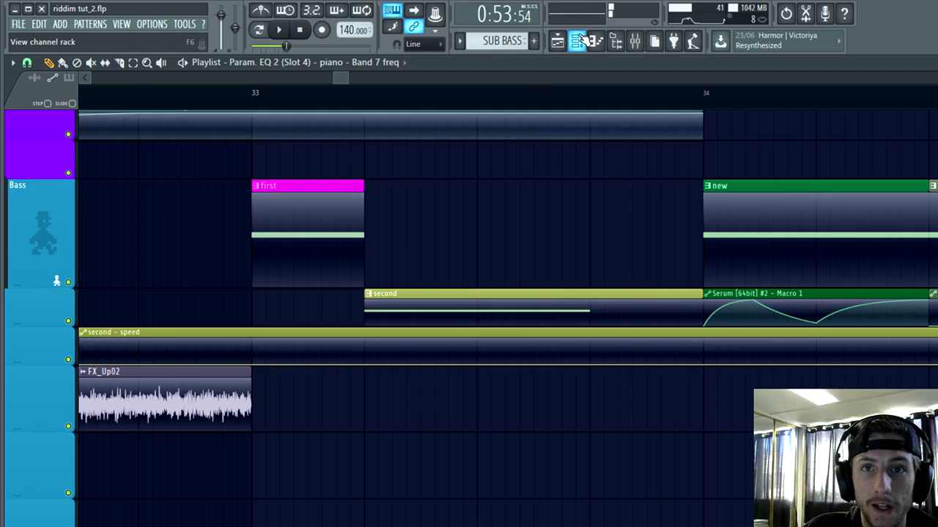
Step: Open the Serum synth of the "first" bass and raise the plateau of its LFO 1 curve to the maximum
{"action": "left_click", "coordinate": [579, 40]}
{"action": "double_click", "coordinate": [322, 235]}
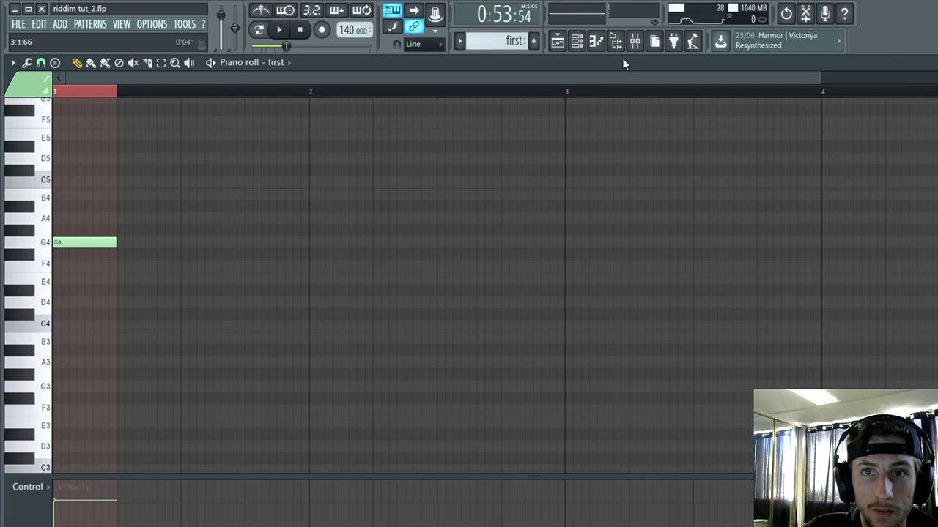
{"action": "left_click", "coordinate": [576, 42]}
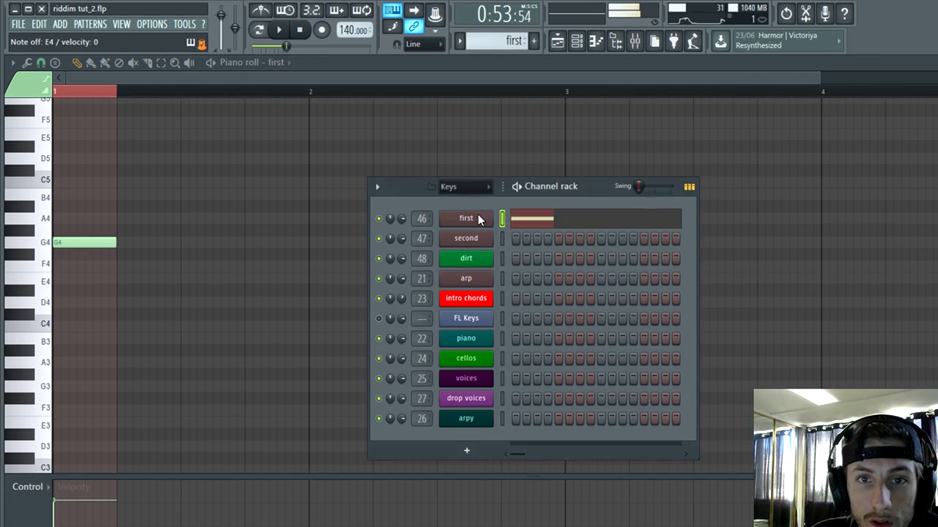
{"action": "left_click", "coordinate": [467, 219]}
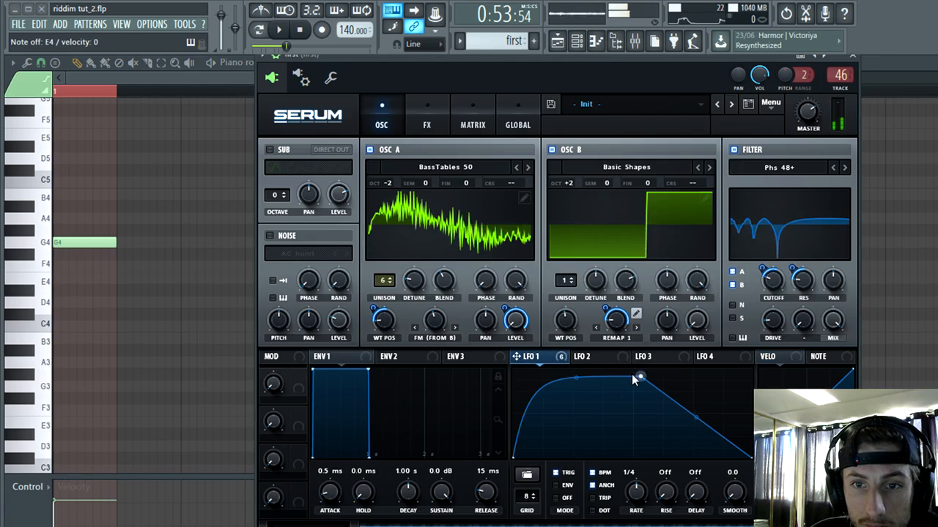
{"action": "mouse_move", "coordinate": [641, 382]}
{"action": "left_mouse_down"}
{"action": "mouse_move", "coordinate": [722, 372]}
{"action": "mouse_move", "coordinate": [649, 368]}
{"action": "left_mouse_up"}
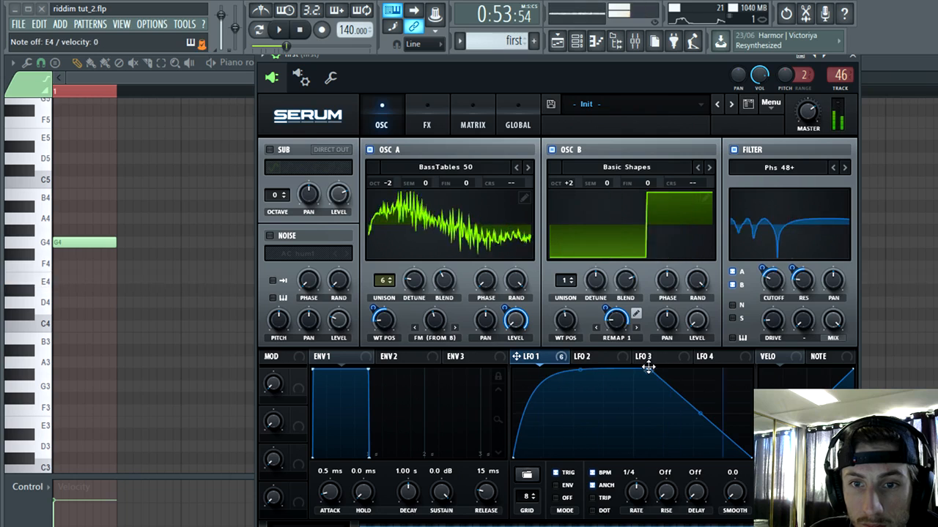
Step: Return to the playlist and play the drop from shortly before bar 33 to hear the "first" bass
{"action": "left_click", "coordinate": [61, 90]}
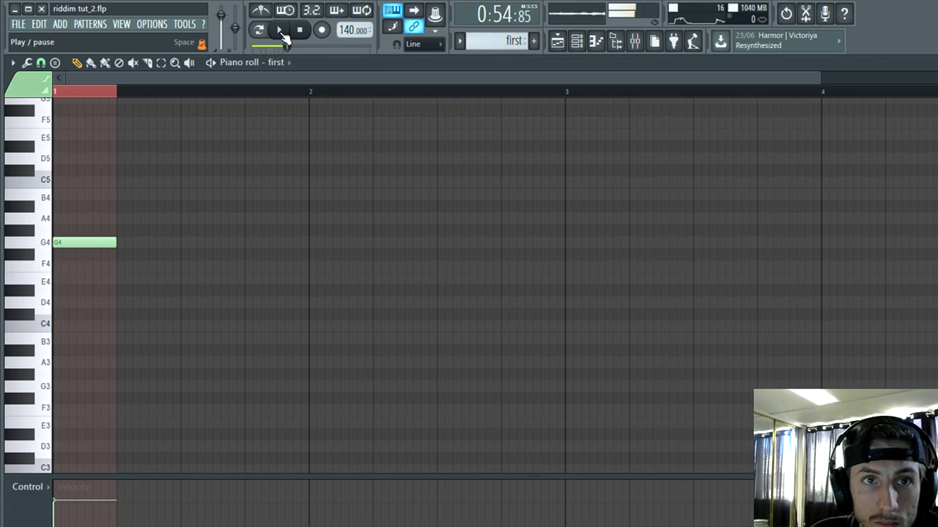
{"action": "key", "text": "F7"}
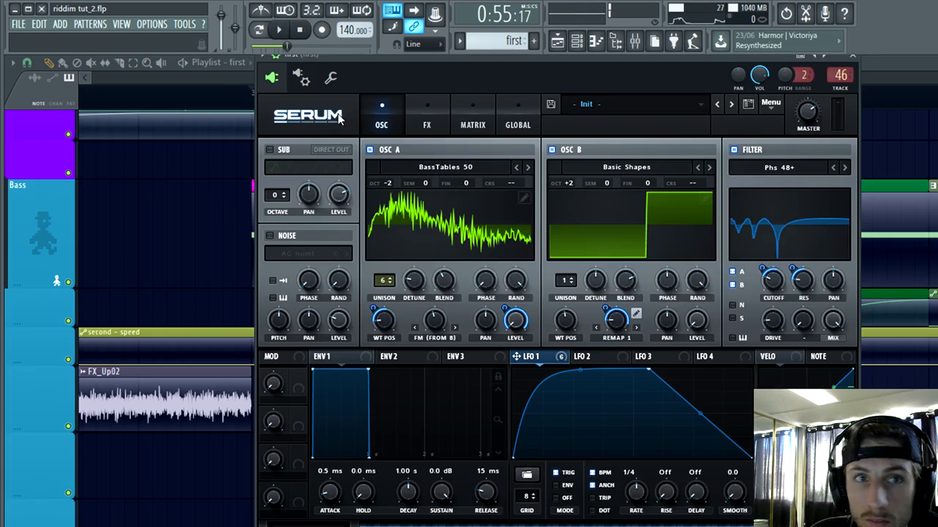
{"action": "left_click", "coordinate": [157, 101]}
{"action": "key", "text": "space"}
Step: Open the "second" pattern's notes and its Serum synth to examine the sound's settings
{"action": "key", "text": "space"}
{"action": "double_click", "coordinate": [517, 308]}
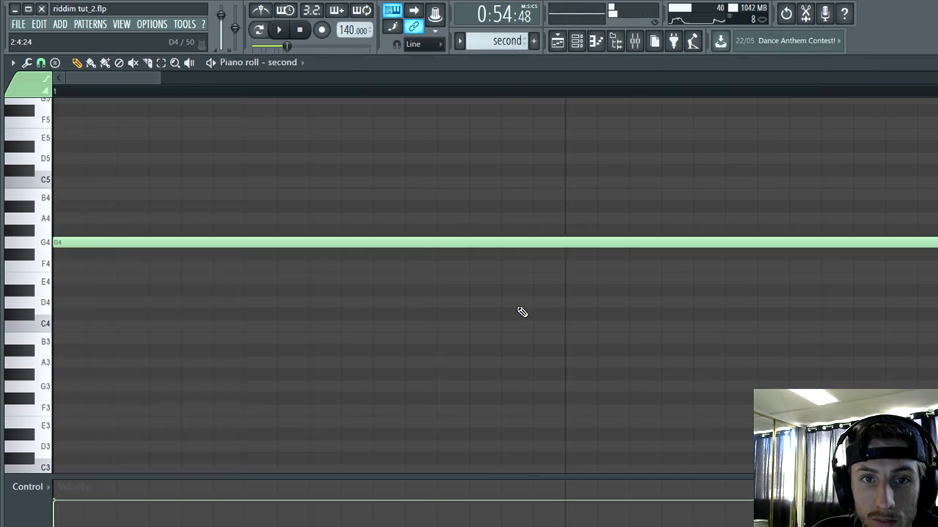
{"action": "key", "text": "space"}
{"action": "left_click", "coordinate": [616, 44]}
{"action": "key", "text": "space"}
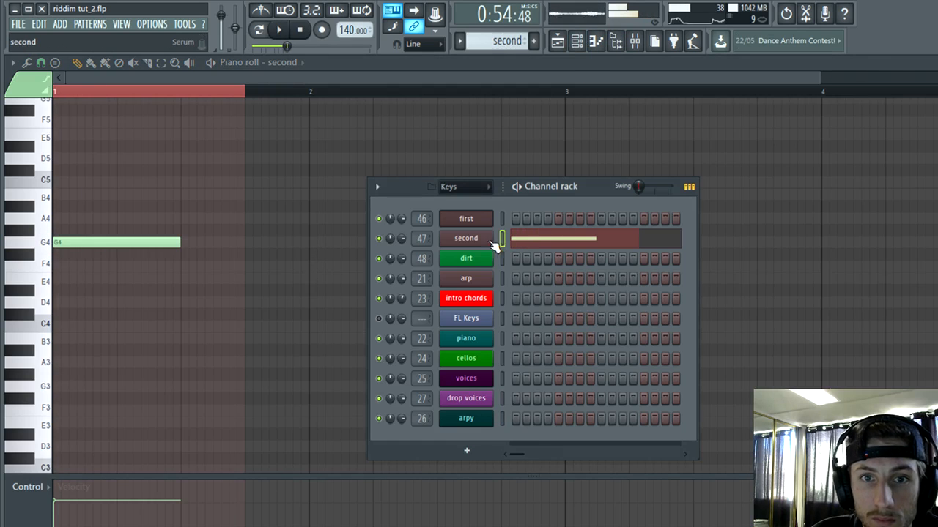
{"action": "left_click", "coordinate": [492, 240]}
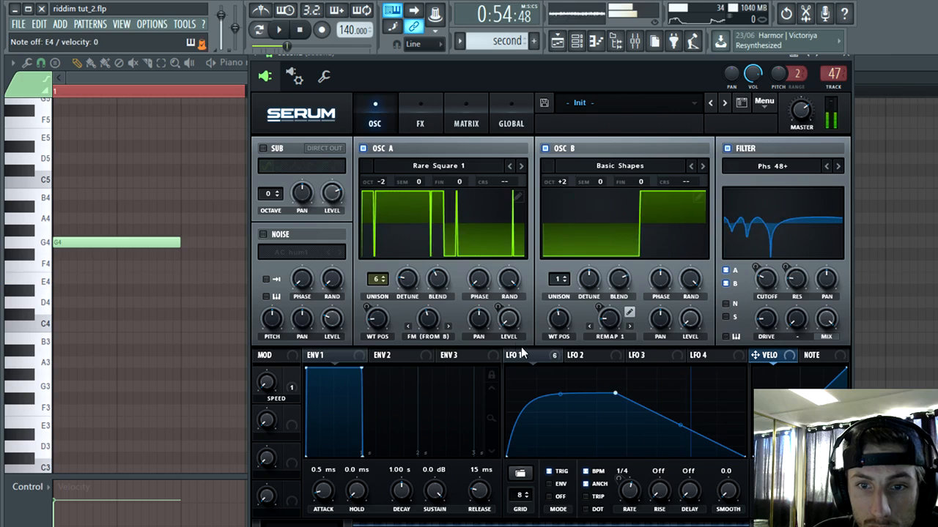
Step: Shorten the "second" clip in bar 33 to one beat and copy the "first" and "second" clips onto beats 3 and 4
{"action": "right_click", "coordinate": [170, 257]}
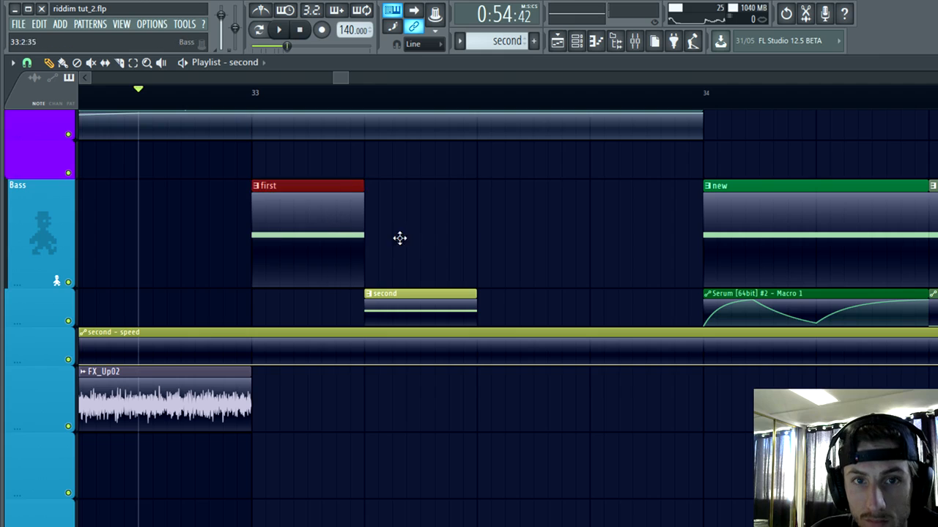
{"action": "left_click_drag", "start_coordinate": [399, 238], "coordinate": [503, 224]}
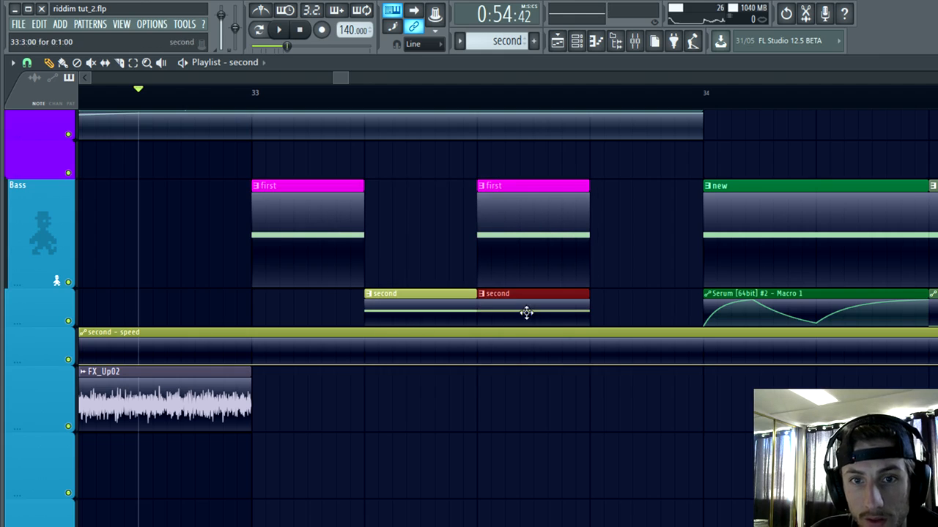
{"action": "left_click_drag", "start_coordinate": [526, 313], "coordinate": [638, 309]}
{"action": "scroll", "coordinate": [447, 461], "scroll_direction": "down", "scroll_amount": 5}
{"action": "scroll", "coordinate": [622, 410], "scroll_direction": "down", "scroll_amount": 2}
{"action": "scroll", "coordinate": [629, 345], "scroll_direction": "up", "scroll_amount": 4}
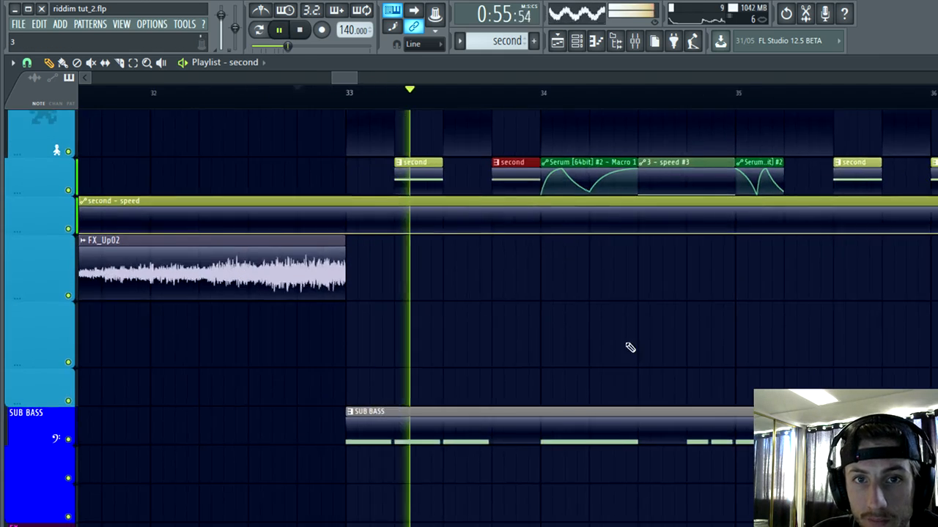
Step: Delete the "Chant Hey 001 #2" clip at the end of bar 33 and listen to the alternating bass clips
{"action": "scroll", "coordinate": [352, 455], "scroll_direction": "up", "scroll_amount": 1}
{"action": "scroll", "coordinate": [354, 425], "scroll_direction": "up", "scroll_amount": 1}
{"action": "scroll", "coordinate": [358, 429], "scroll_direction": "up", "scroll_amount": 4}
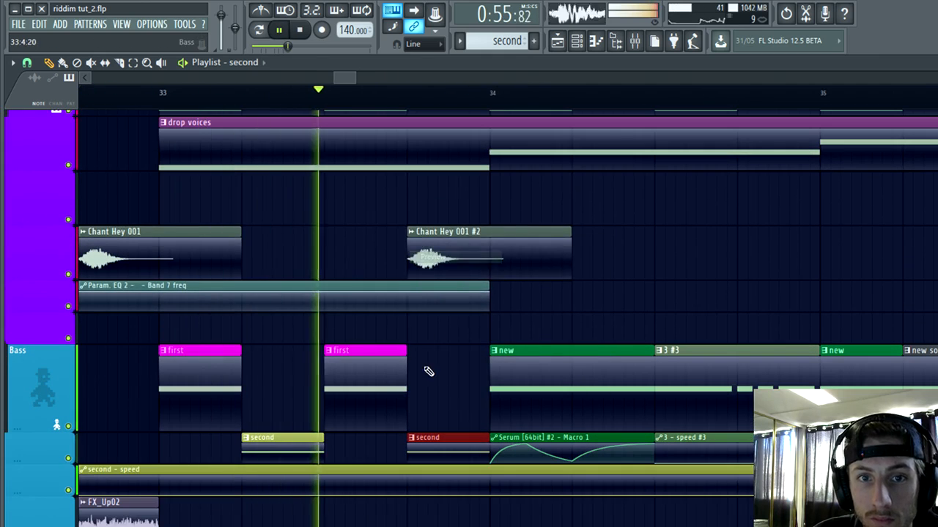
{"action": "right_click", "coordinate": [521, 246]}
{"action": "scroll", "coordinate": [465, 367], "scroll_direction": "down", "scroll_amount": 4}
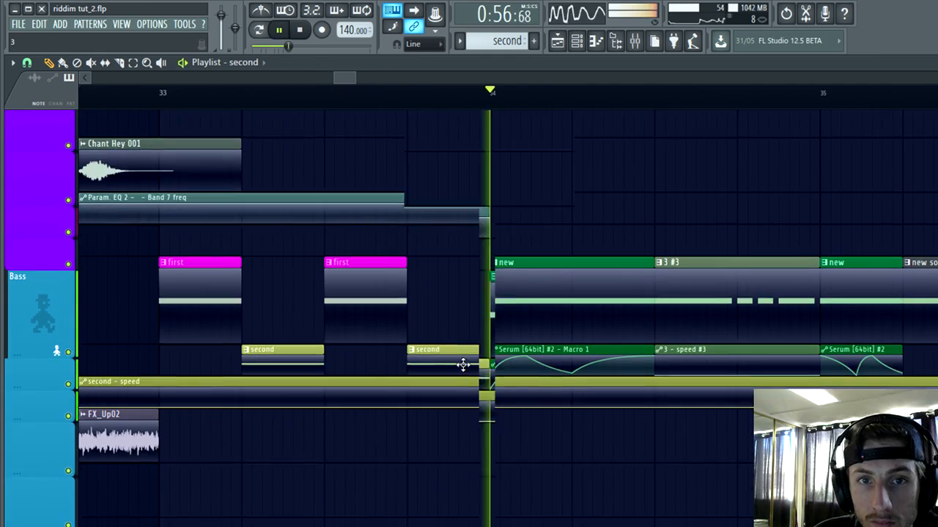
{"action": "scroll", "coordinate": [603, 392], "scroll_direction": "up", "scroll_amount": 1}
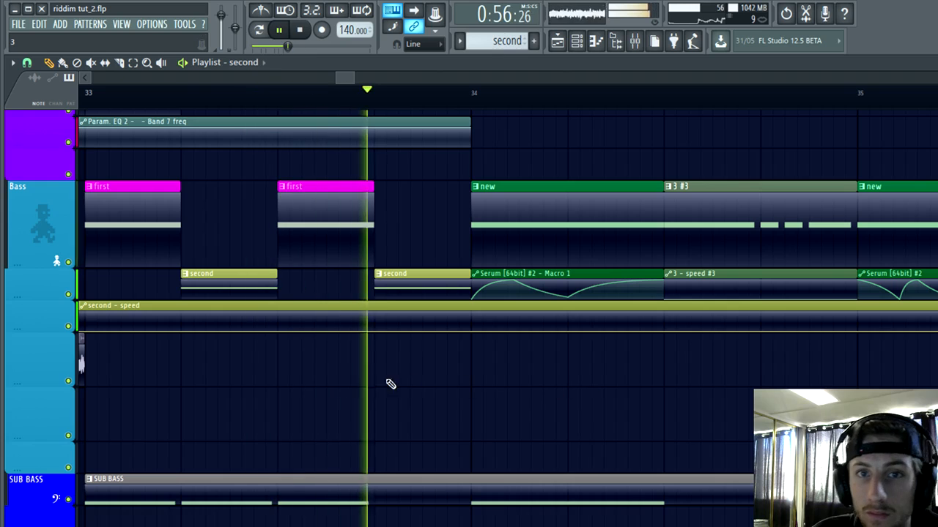
{"action": "scroll", "coordinate": [275, 403], "scroll_direction": "down", "scroll_amount": 1}
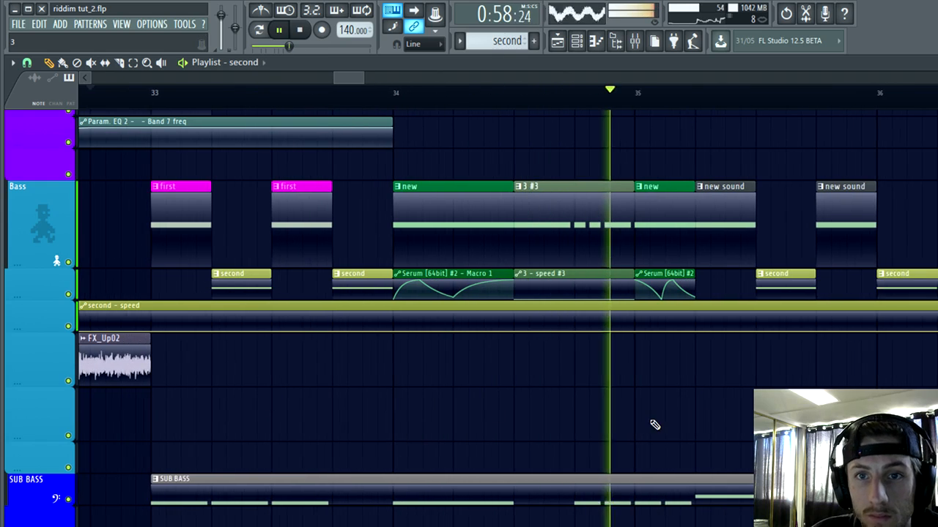
{"action": "key", "text": "space"}
Step: Move the "3 #3" and "3 - speed #3" clips to empty tracks near bar 37 and fill their place with "first" and "second" clips
{"action": "scroll", "coordinate": [393, 244], "scroll_direction": "up", "scroll_amount": 1}
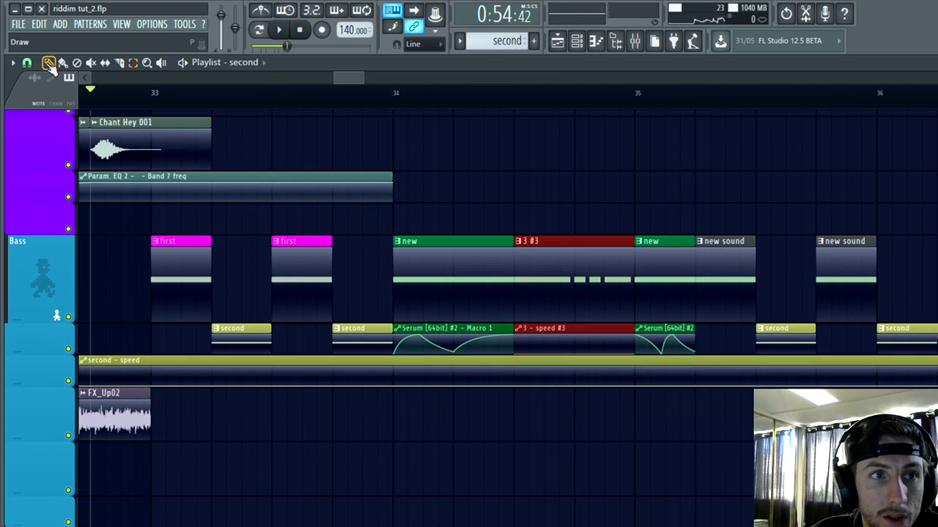
{"action": "scroll", "coordinate": [193, 279], "scroll_direction": "down", "scroll_amount": 2}
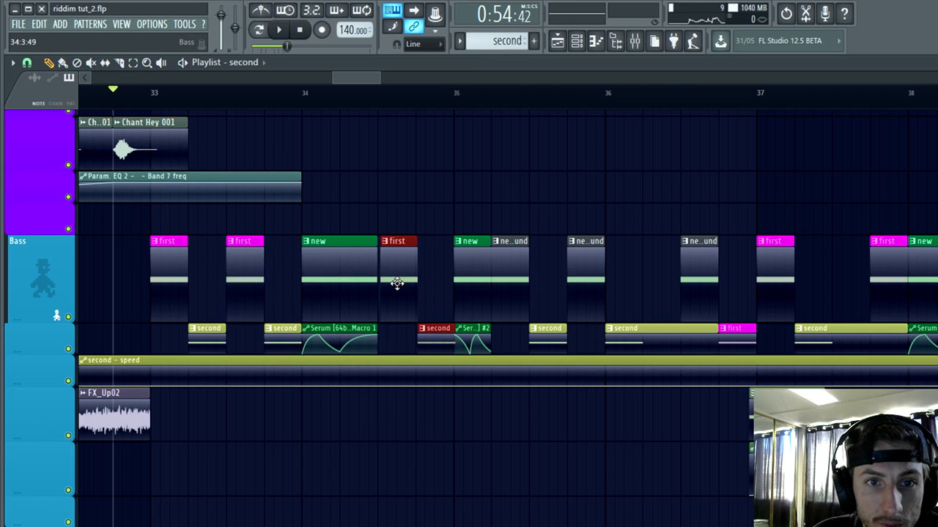
{"action": "scroll", "coordinate": [388, 288], "scroll_direction": "down", "scroll_amount": 2}
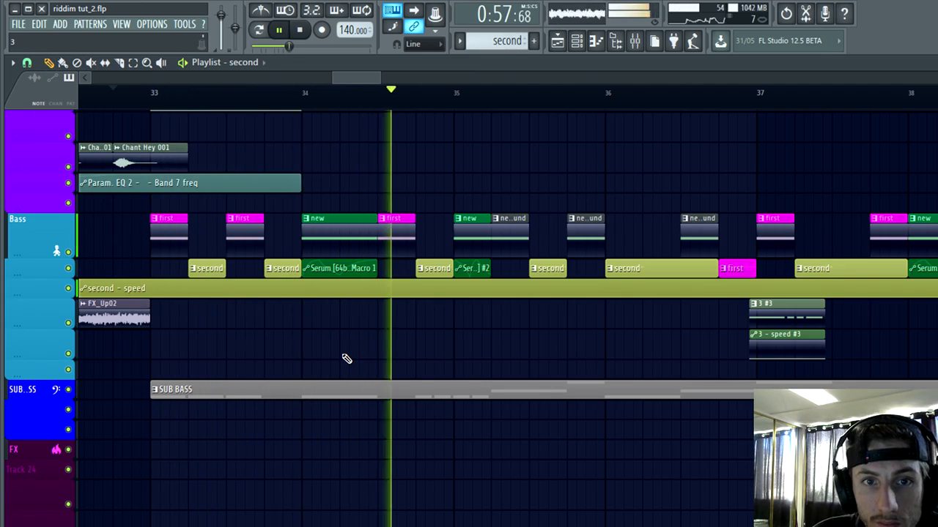
{"action": "scroll", "coordinate": [487, 365], "scroll_direction": "up", "scroll_amount": 2}
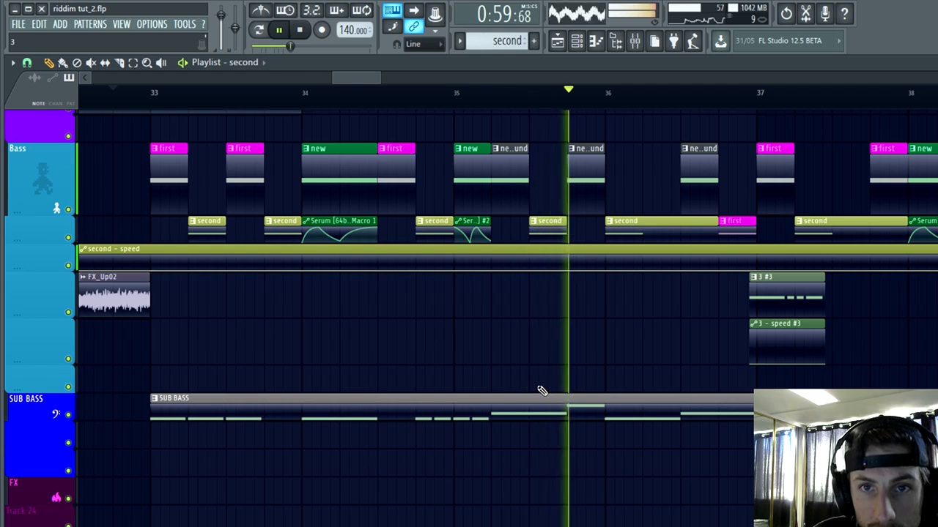
Step: Delete the two "new sound" clips and the "second" clip between them in bar 35, and stop playback
{"action": "scroll", "coordinate": [540, 388], "scroll_direction": "up", "scroll_amount": 2}
{"action": "right_click", "coordinate": [584, 216]}
{"action": "right_click", "coordinate": [513, 219]}
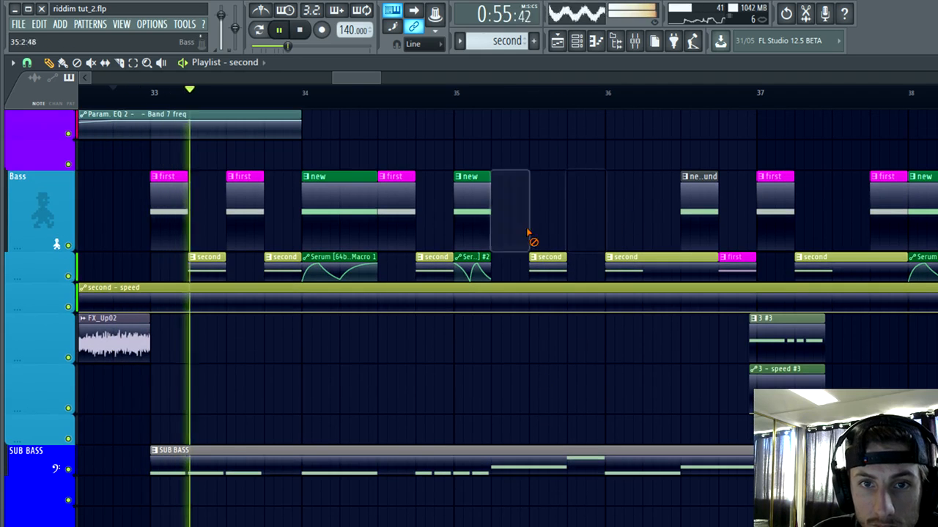
{"action": "right_click", "coordinate": [548, 265]}
{"action": "scroll", "coordinate": [570, 302], "scroll_direction": "up", "scroll_amount": 2}
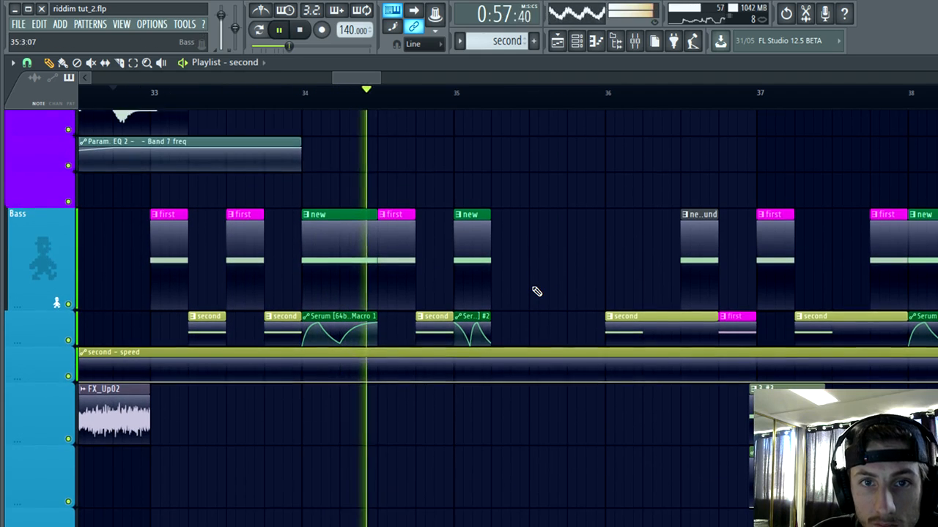
{"action": "key", "text": "space"}
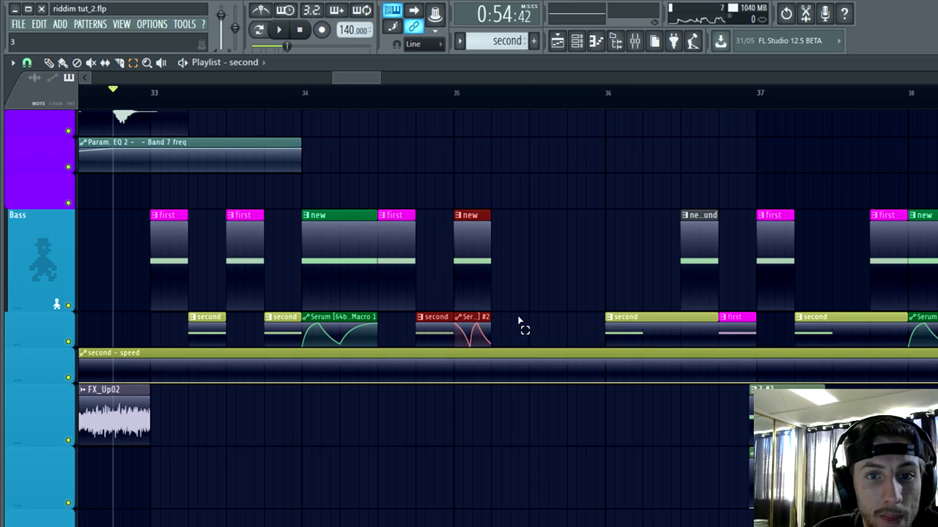
Step: Move bar 35's "new" clip and its Serum automation to the last beat, and copy the "first" and "second" clips to the bar's start
{"action": "mouse_move", "coordinate": [513, 323]}
{"action": "left_mouse_down"}
{"action": "mouse_move", "coordinate": [464, 267]}
{"action": "mouse_move", "coordinate": [599, 234]}
{"action": "left_mouse_up"}
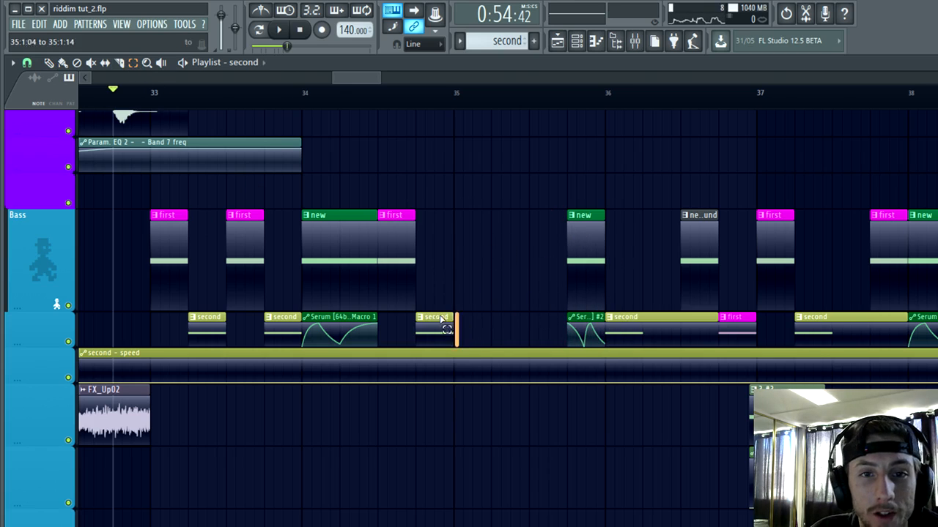
{"action": "left_click_drag", "start_coordinate": [442, 319], "coordinate": [402, 264]}
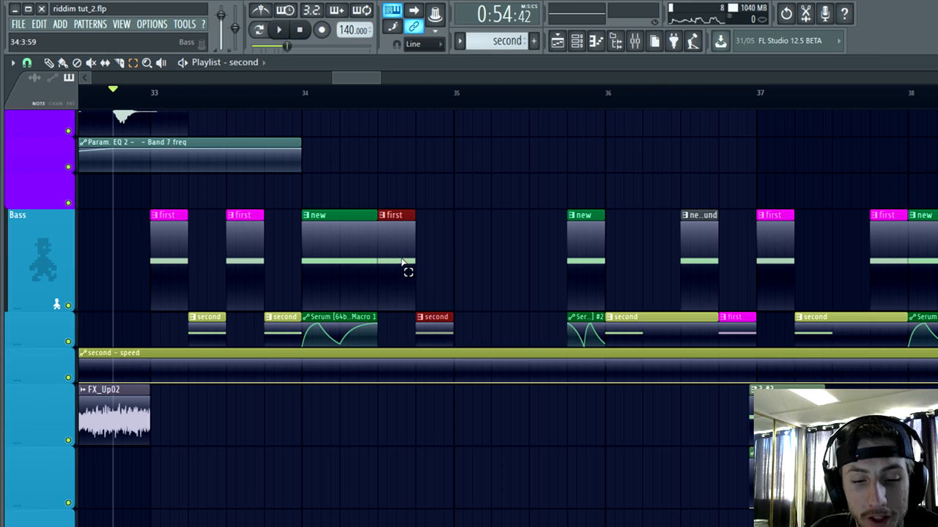
{"action": "scroll", "coordinate": [517, 173], "scroll_direction": "up", "scroll_amount": 1}
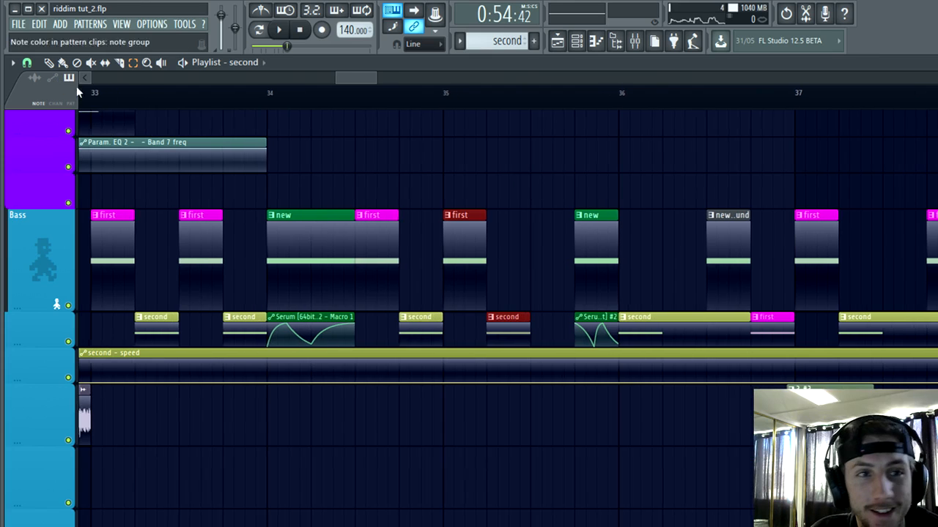
Step: Play the rearranged bass section from shortly before bar 33
{"action": "left_click", "coordinate": [50, 63]}
{"action": "scroll", "coordinate": [268, 146], "scroll_direction": "down", "scroll_amount": 4}
{"action": "left_click", "coordinate": [266, 93]}
{"action": "key", "text": "space"}
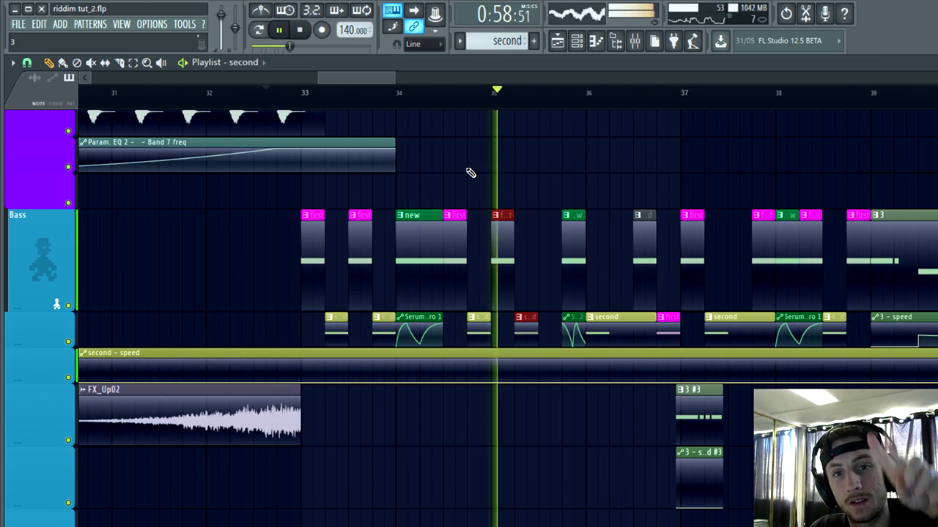
{"action": "scroll", "coordinate": [552, 180], "scroll_direction": "up", "scroll_amount": 5}
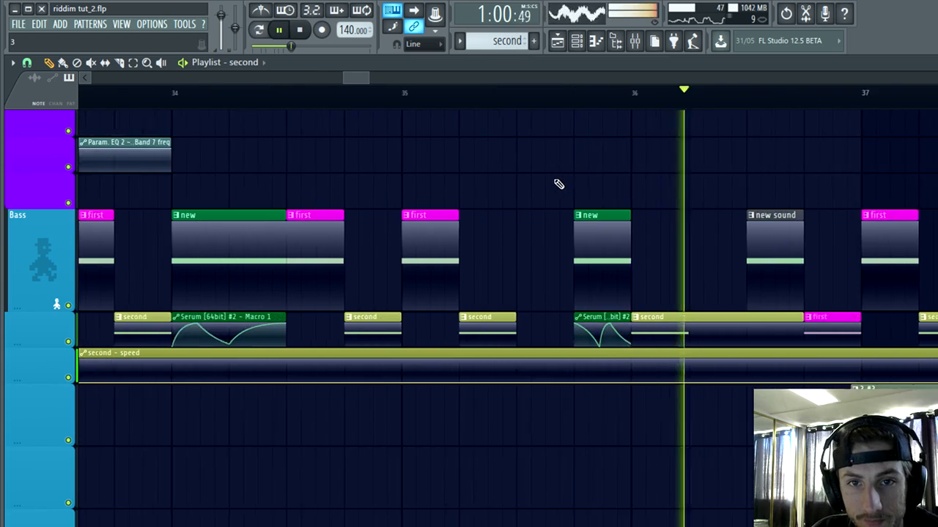
Step: Duplicate bar 35's "second" clip onto the third beat and move the copy up to the Bass track
{"action": "key", "text": "space"}
{"action": "scroll", "coordinate": [561, 311], "scroll_direction": "up", "scroll_amount": 3}
{"action": "key", "text": "ctrl+b"}
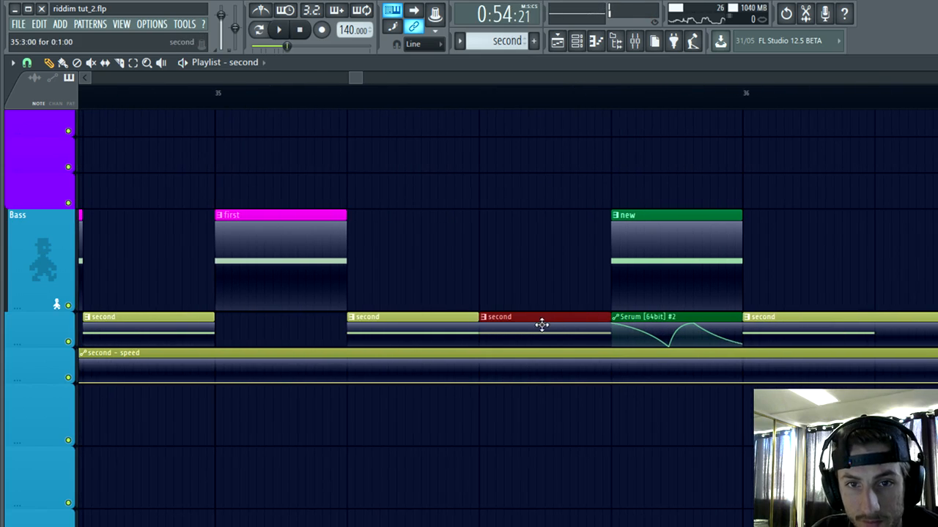
{"action": "scroll", "coordinate": [455, 229], "scroll_direction": "up", "scroll_amount": 2}
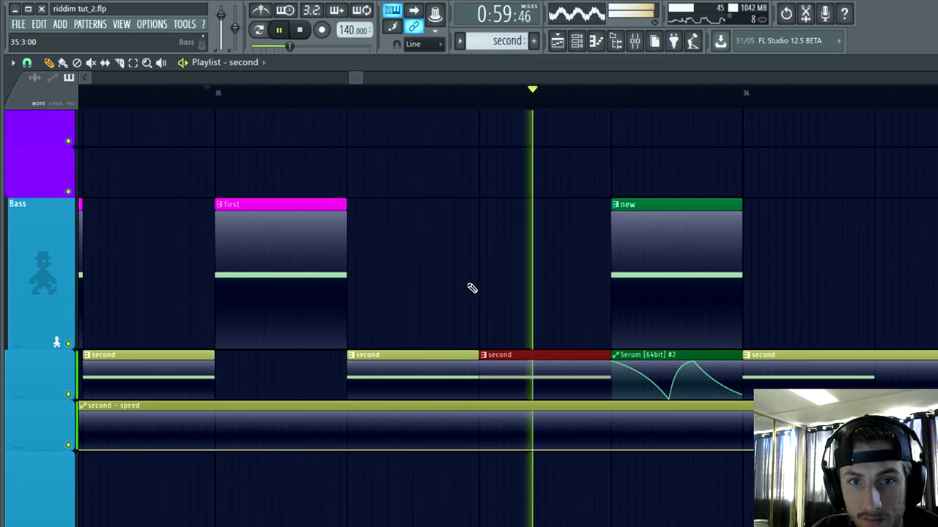
{"action": "scroll", "coordinate": [484, 297], "scroll_direction": "down", "scroll_amount": 1}
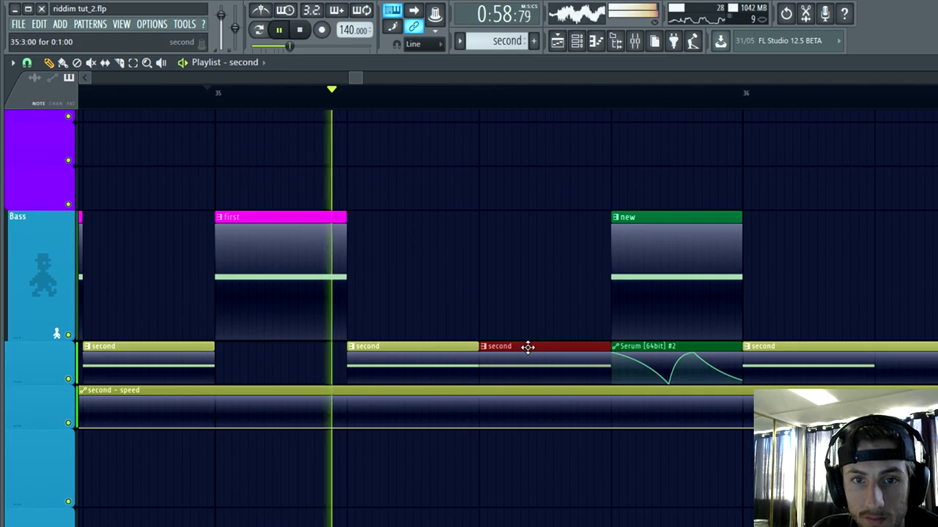
{"action": "left_click_drag", "start_coordinate": [526, 345], "coordinate": [528, 213]}
{"action": "key", "text": "space"}
{"action": "scroll", "coordinate": [489, 491], "scroll_direction": "up", "scroll_amount": 1}
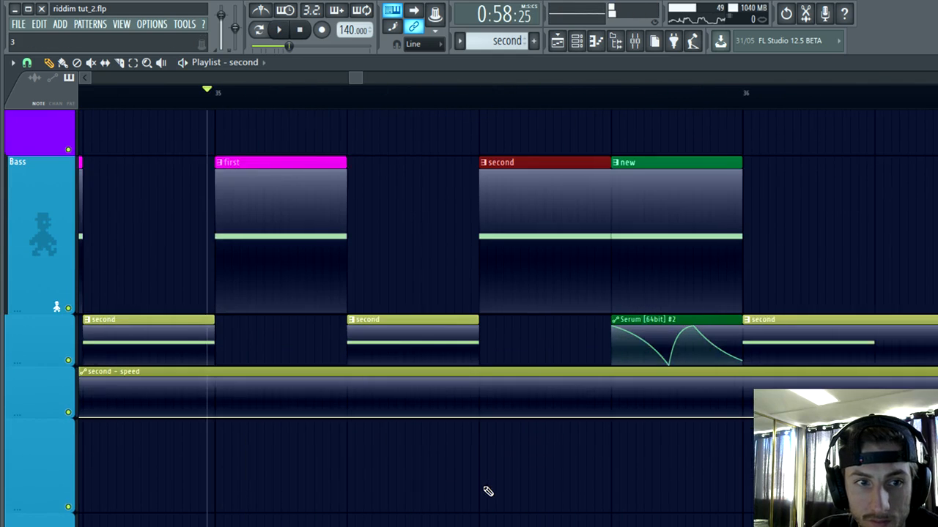
Step: Shape the "second - speed" automation to jump up at 35:3 and slope down to about 18% at 35:4
{"action": "scroll", "coordinate": [492, 485], "scroll_direction": "down", "scroll_amount": 2}
{"action": "key", "text": "space"}
{"action": "scroll", "coordinate": [481, 454], "scroll_direction": "up", "scroll_amount": 3}
{"action": "key", "text": "space"}
{"action": "right_click", "coordinate": [440, 416]}
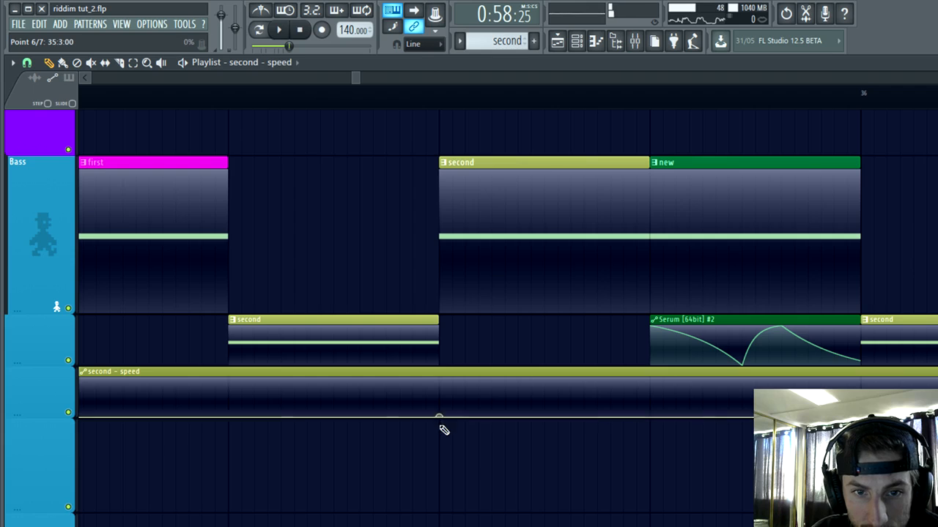
{"action": "right_click", "coordinate": [445, 397]}
{"action": "key", "text": "space"}
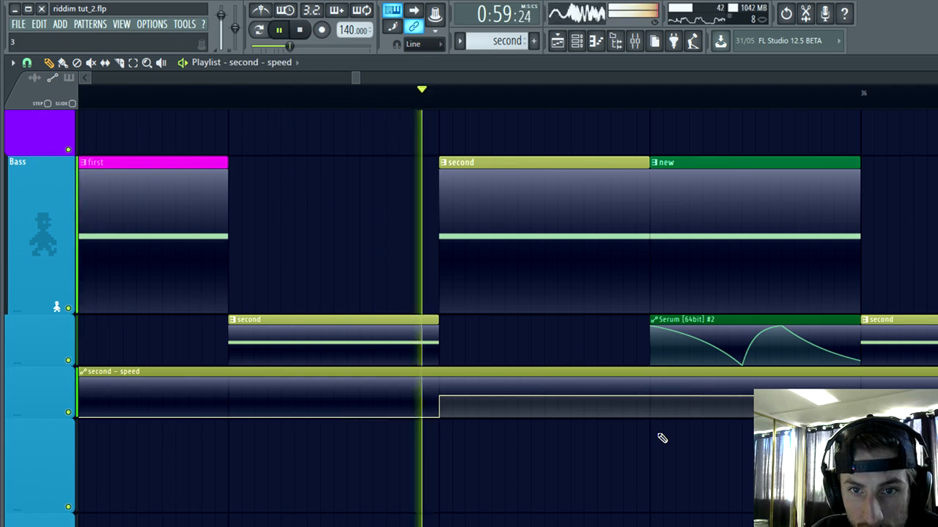
{"action": "key", "text": "space"}
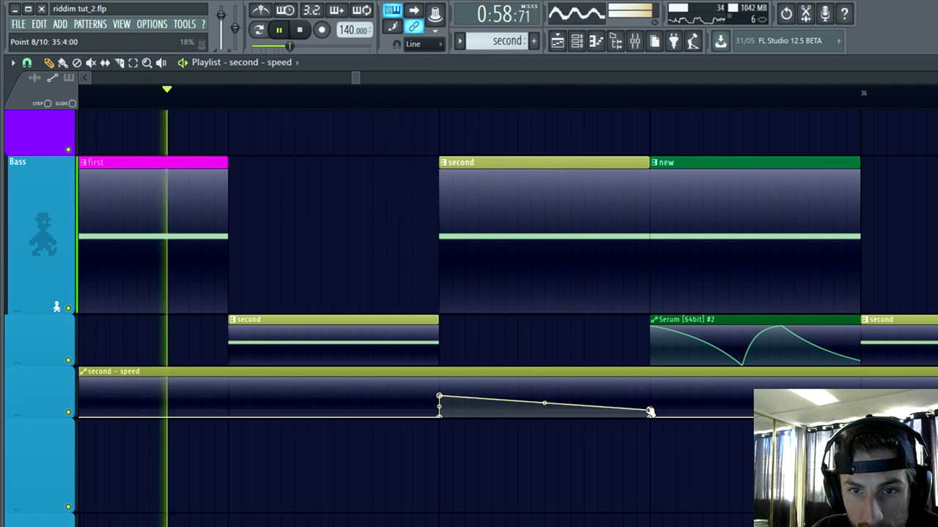
{"action": "key", "text": "space"}
Step: Play the drop from shortly before bars 35 and 33, checking the bass clips against the drums, keys and sub bass
{"action": "scroll", "coordinate": [519, 446], "scroll_direction": "down", "scroll_amount": 3}
{"action": "scroll", "coordinate": [586, 504], "scroll_direction": "down", "scroll_amount": 2}
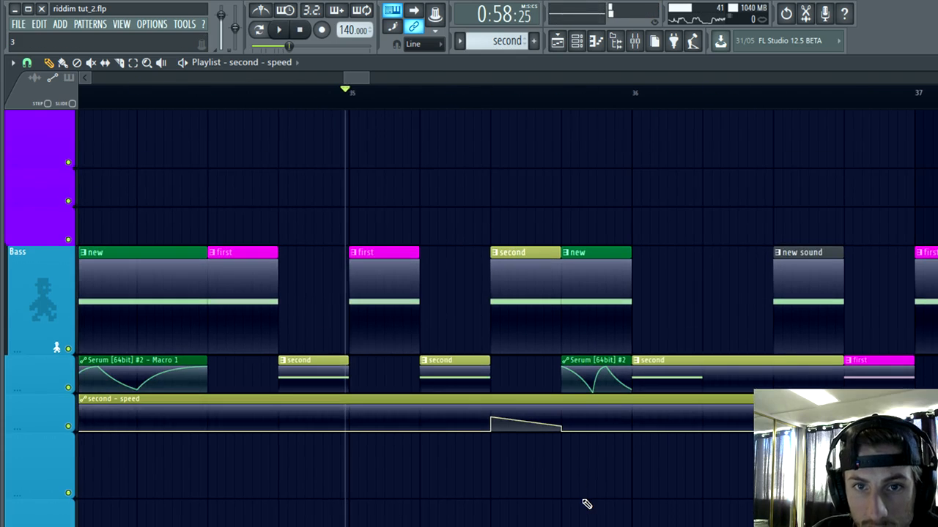
{"action": "key", "text": "space"}
{"action": "scroll", "coordinate": [586, 504], "scroll_direction": "down", "scroll_amount": 4}
{"action": "scroll", "coordinate": [495, 491], "scroll_direction": "down", "scroll_amount": 2}
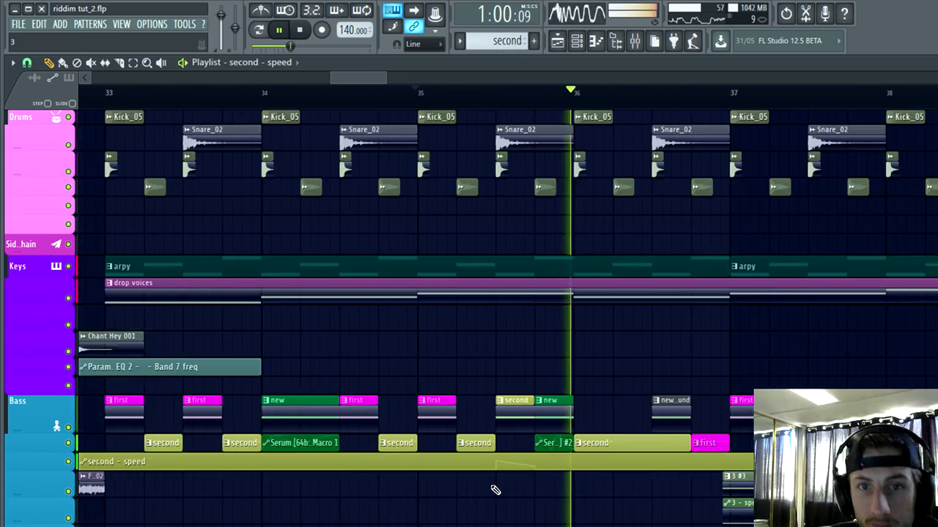
{"action": "scroll", "coordinate": [495, 490], "scroll_direction": "down", "scroll_amount": 4}
{"action": "scroll", "coordinate": [486, 496], "scroll_direction": "down", "scroll_amount": 1}
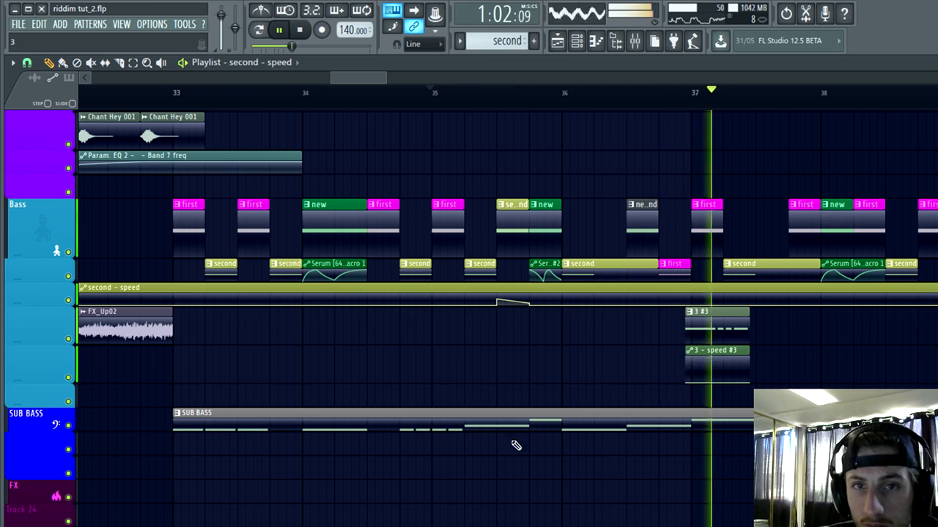
{"action": "scroll", "coordinate": [423, 374], "scroll_direction": "up", "scroll_amount": 2}
{"action": "scroll", "coordinate": [473, 418], "scroll_direction": "down", "scroll_amount": 4}
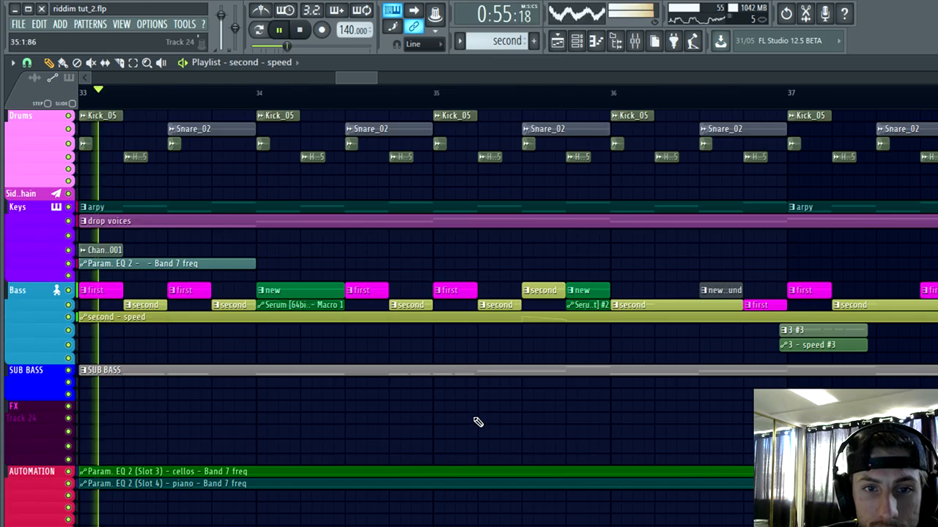
{"action": "scroll", "coordinate": [381, 412], "scroll_direction": "up", "scroll_amount": 3}
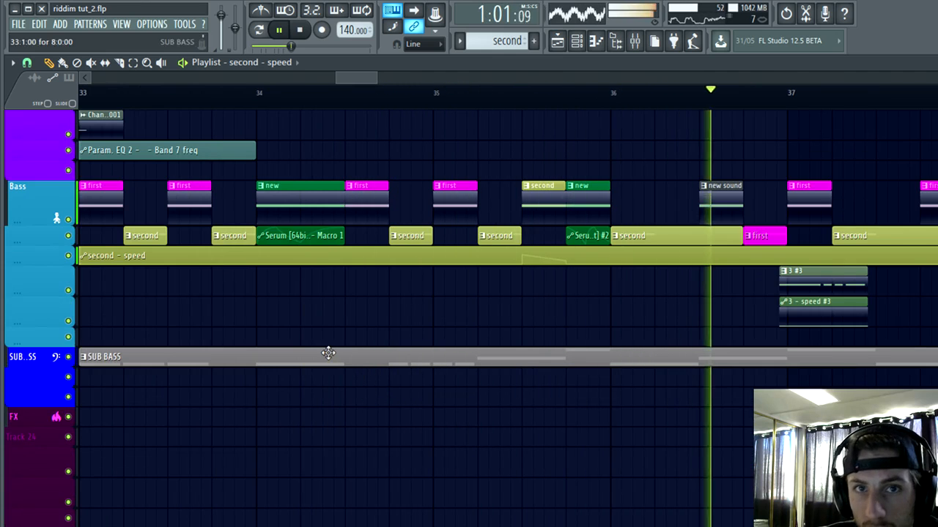
{"action": "scroll", "coordinate": [354, 320], "scroll_direction": "up", "scroll_amount": 5}
{"action": "key", "text": "space"}
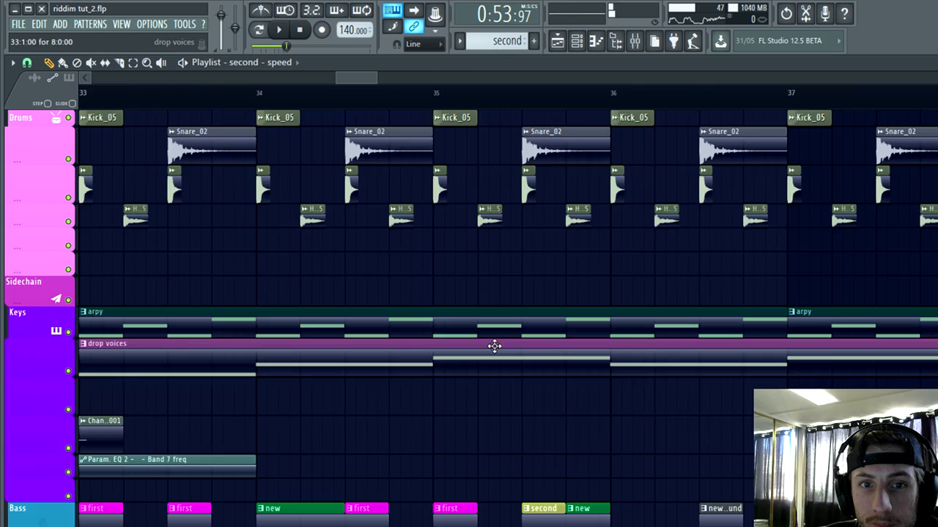
Step: Open the "drop voices" pattern in the piano roll and listen to its notes, replaying from just before bar 2
{"action": "scroll", "coordinate": [494, 346], "scroll_direction": "down", "scroll_amount": 3}
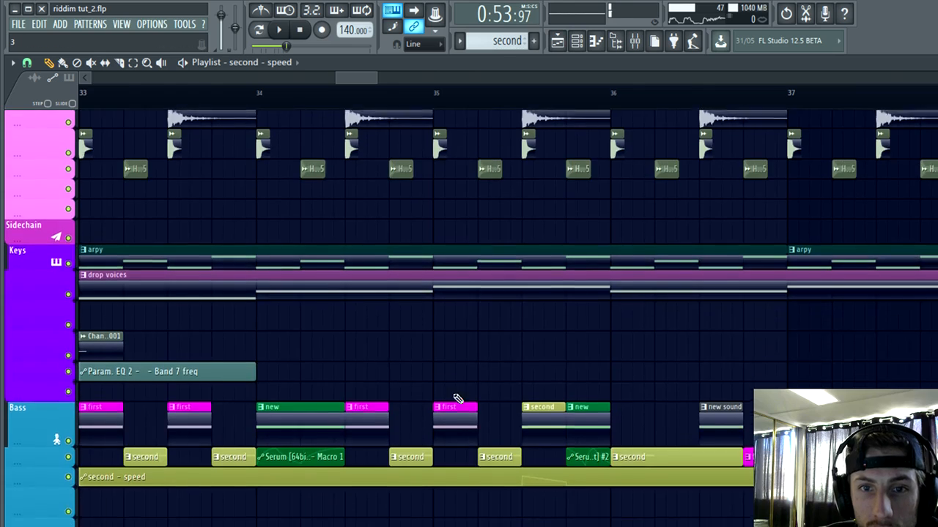
{"action": "scroll", "coordinate": [456, 398], "scroll_direction": "down", "scroll_amount": 3}
{"action": "scroll", "coordinate": [442, 330], "scroll_direction": "down", "scroll_amount": 3}
{"action": "double_click", "coordinate": [533, 210]}
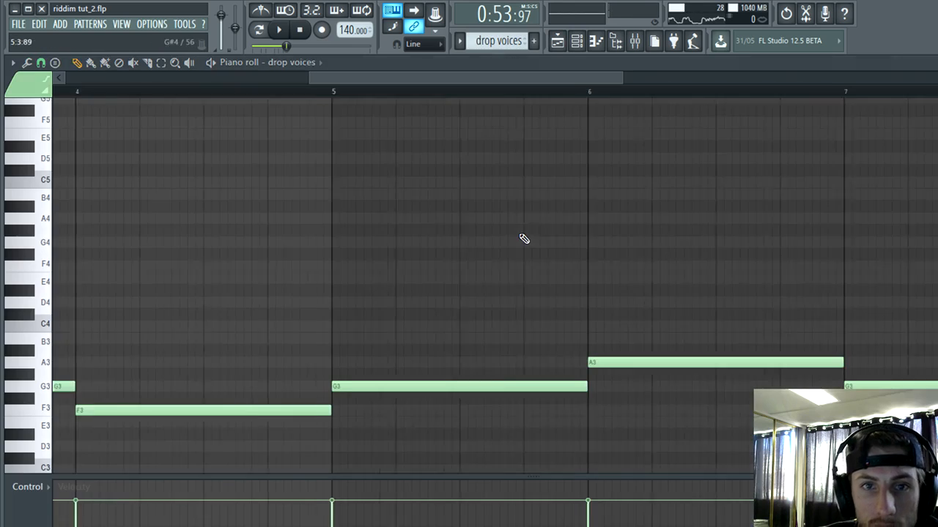
{"action": "key", "text": "space"}
{"action": "scroll", "coordinate": [552, 168], "scroll_direction": "down", "scroll_amount": 2}
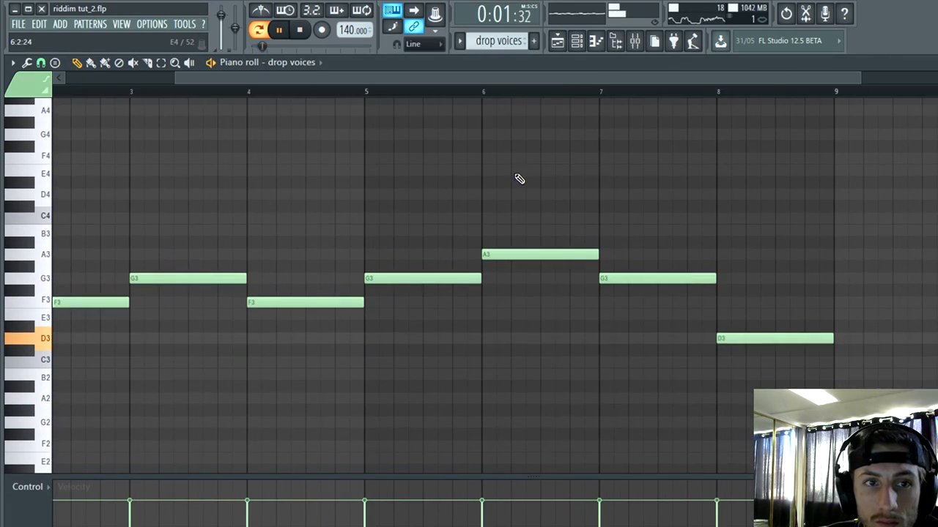
{"action": "scroll", "coordinate": [529, 183], "scroll_direction": "down", "scroll_amount": 3}
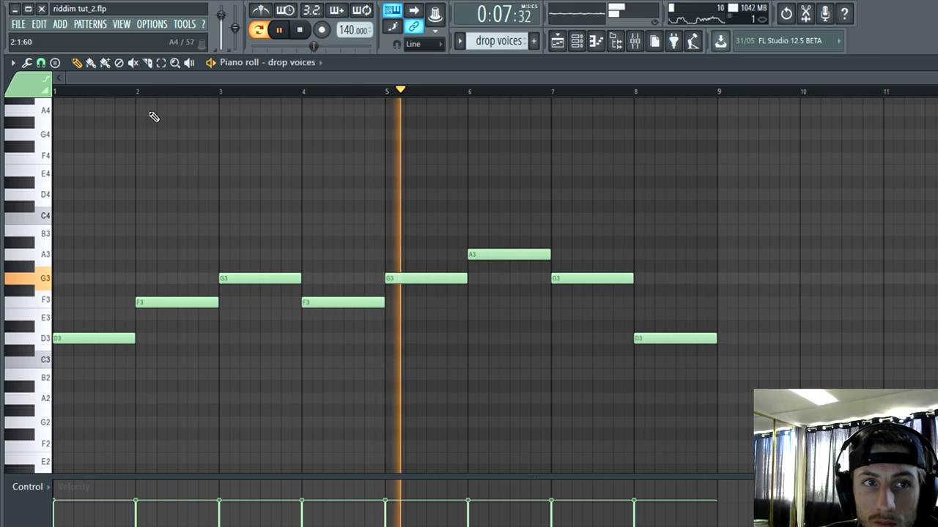
{"action": "left_click", "coordinate": [130, 90]}
{"action": "scroll", "coordinate": [191, 179], "scroll_direction": "up", "scroll_amount": 3}
{"action": "scroll", "coordinate": [220, 390], "scroll_direction": "down", "scroll_amount": 3}
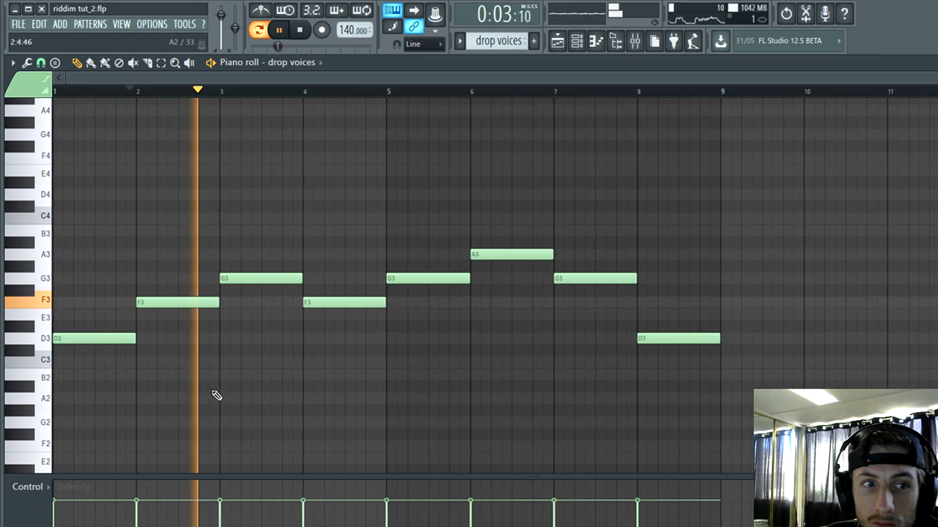
Step: Close the piano roll and channel rack, and delete the "3 #3" and "3 - speed #3" clips near bar 37
{"action": "left_click", "coordinate": [937, 63]}
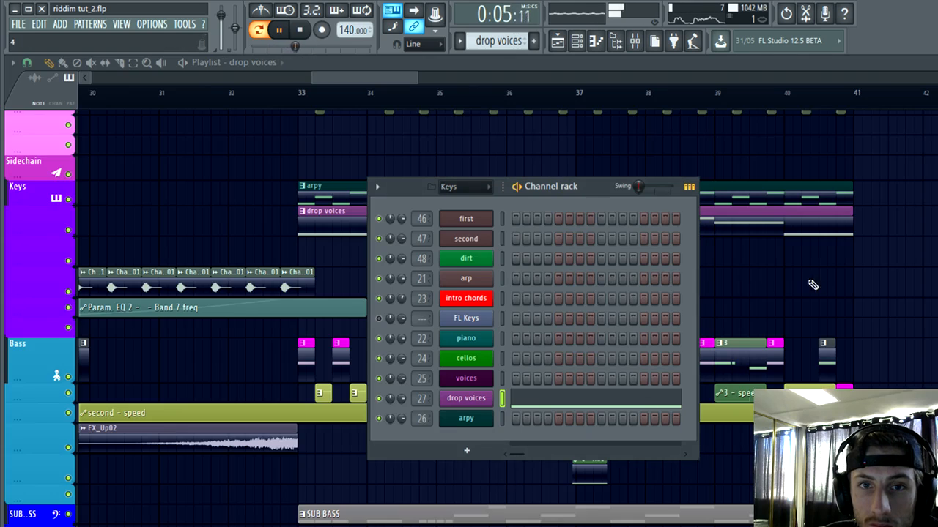
{"action": "key", "text": "F6"}
{"action": "scroll", "coordinate": [628, 513], "scroll_direction": "down", "scroll_amount": 6}
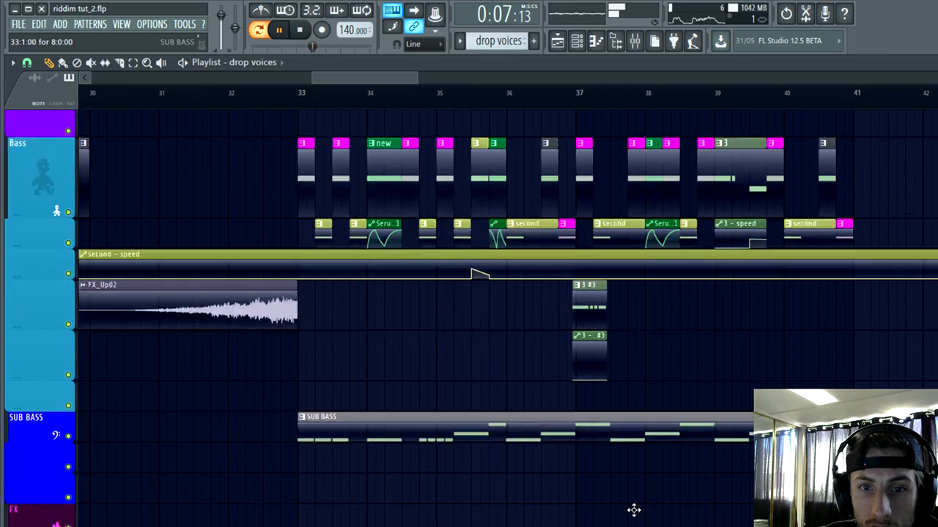
{"action": "scroll", "coordinate": [615, 337], "scroll_direction": "up", "scroll_amount": 2}
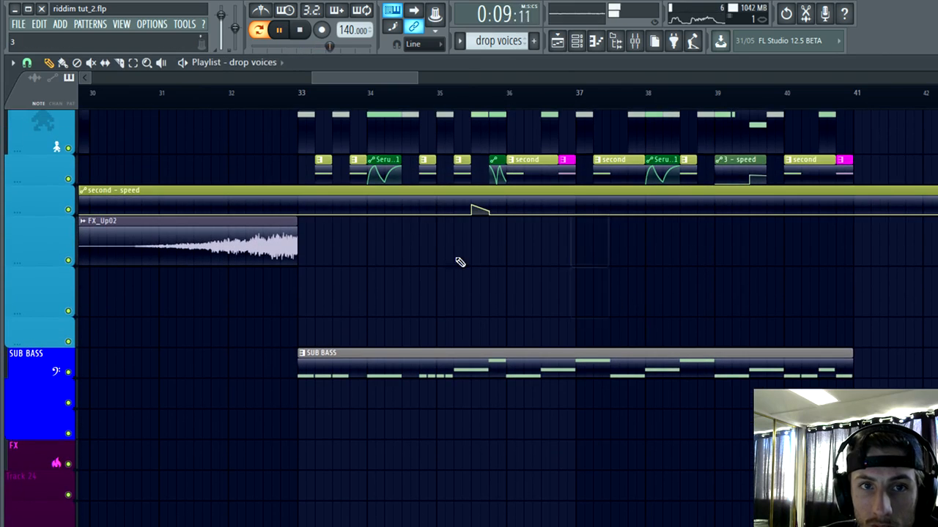
{"action": "scroll", "coordinate": [521, 325], "scroll_direction": "down", "scroll_amount": 3}
Step: Play the whole song arrangement from shortly before bar 33 and examine the bass clips up to bar 41
{"action": "scroll", "coordinate": [315, 363], "scroll_direction": "up", "scroll_amount": 5}
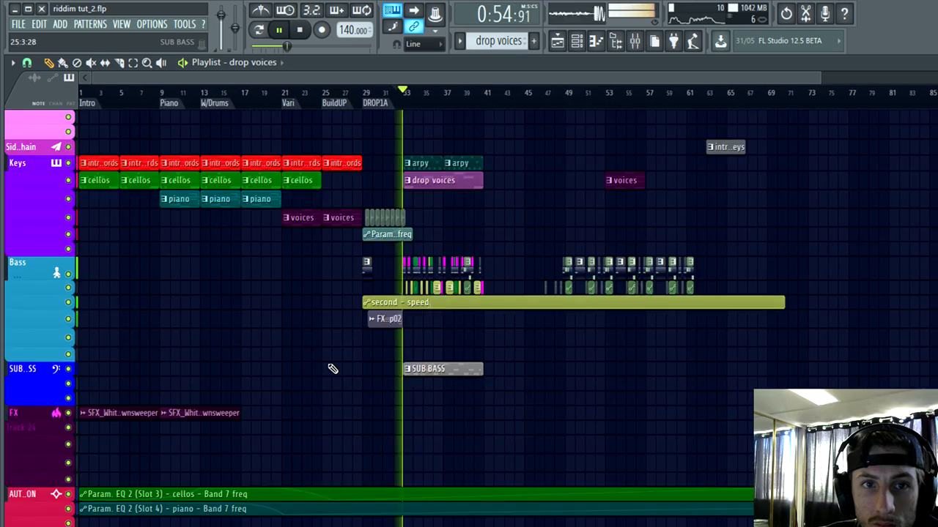
{"action": "scroll", "coordinate": [447, 373], "scroll_direction": "up", "scroll_amount": 4}
{"action": "scroll", "coordinate": [521, 381], "scroll_direction": "up", "scroll_amount": 3}
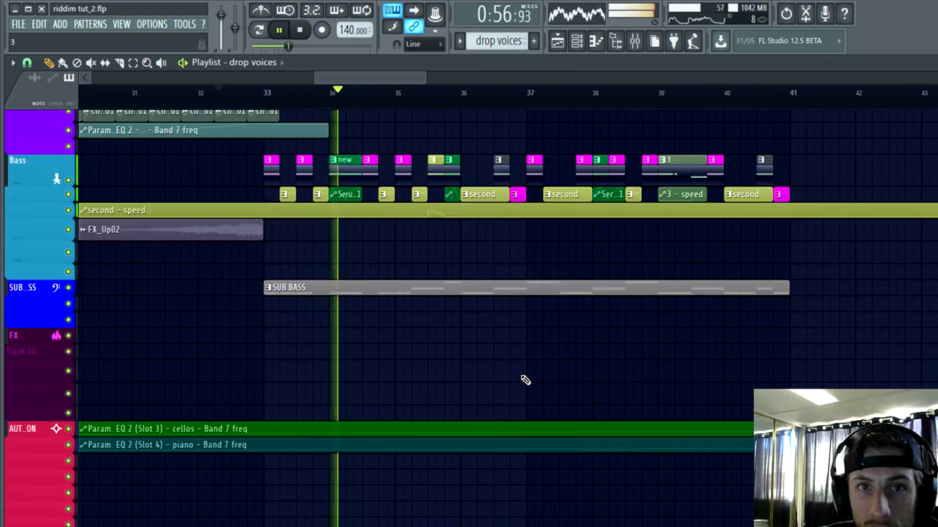
{"action": "scroll", "coordinate": [601, 439], "scroll_direction": "up", "scroll_amount": 5}
{"action": "scroll", "coordinate": [618, 442], "scroll_direction": "up", "scroll_amount": 7}
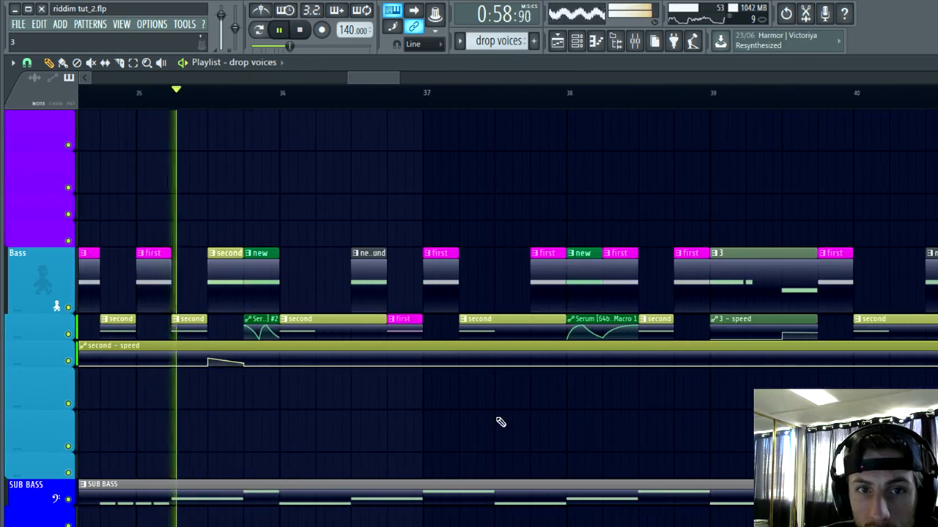
{"action": "scroll", "coordinate": [498, 421], "scroll_direction": "down", "scroll_amount": 5}
{"action": "scroll", "coordinate": [432, 411], "scroll_direction": "up", "scroll_amount": 3}
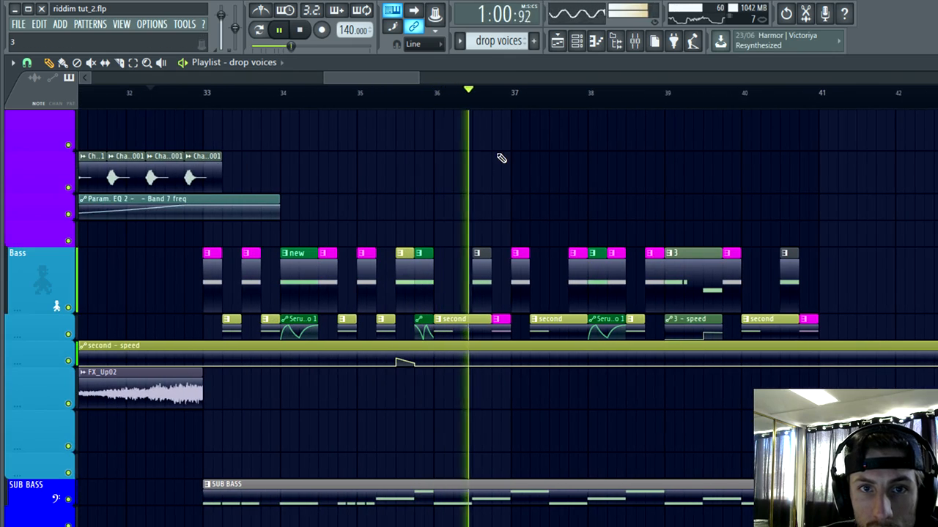
{"action": "scroll", "coordinate": [630, 183], "scroll_direction": "up", "scroll_amount": 3}
{"action": "scroll", "coordinate": [729, 203], "scroll_direction": "down", "scroll_amount": 3}
{"action": "scroll", "coordinate": [743, 203], "scroll_direction": "up", "scroll_amount": 3}
{"action": "scroll", "coordinate": [740, 213], "scroll_direction": "down", "scroll_amount": 2}
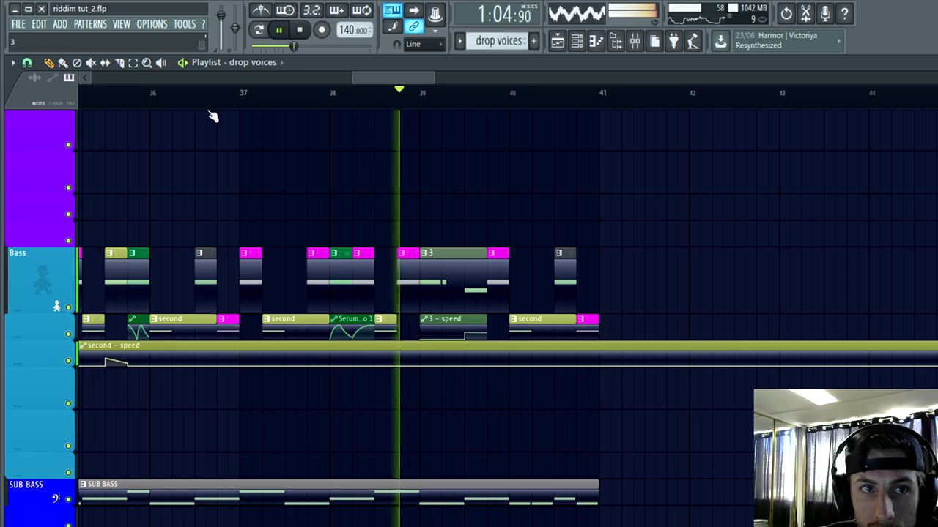
Step: Select the bass clips from bar 38 to bar 41 and replay the drop from shortly before bar 33
{"action": "left_click_drag", "start_coordinate": [615, 325], "coordinate": [351, 186]}
{"action": "scroll", "coordinate": [470, 164], "scroll_direction": "down", "scroll_amount": 4}
{"action": "key", "text": "space"}
{"action": "scroll", "coordinate": [115, 117], "scroll_direction": "up", "scroll_amount": 2}
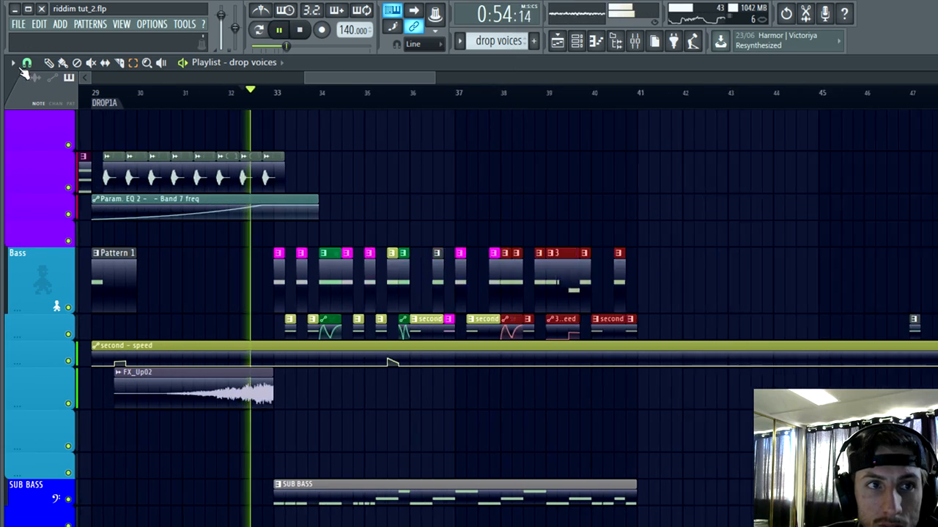
{"action": "left_click", "coordinate": [50, 64]}
{"action": "scroll", "coordinate": [783, 135], "scroll_direction": "up", "scroll_amount": 3}
{"action": "scroll", "coordinate": [780, 142], "scroll_direction": "down", "scroll_amount": 3}
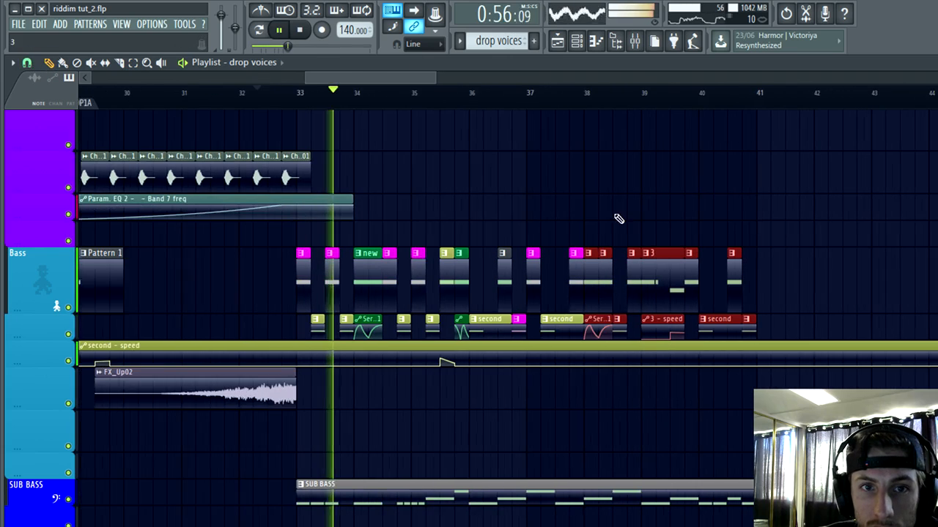
Step: Save the project while the drop keeps playing
{"action": "key", "text": "ctrl+s"}
{"action": "scroll", "coordinate": [325, 163], "scroll_direction": "up", "scroll_amount": 2}
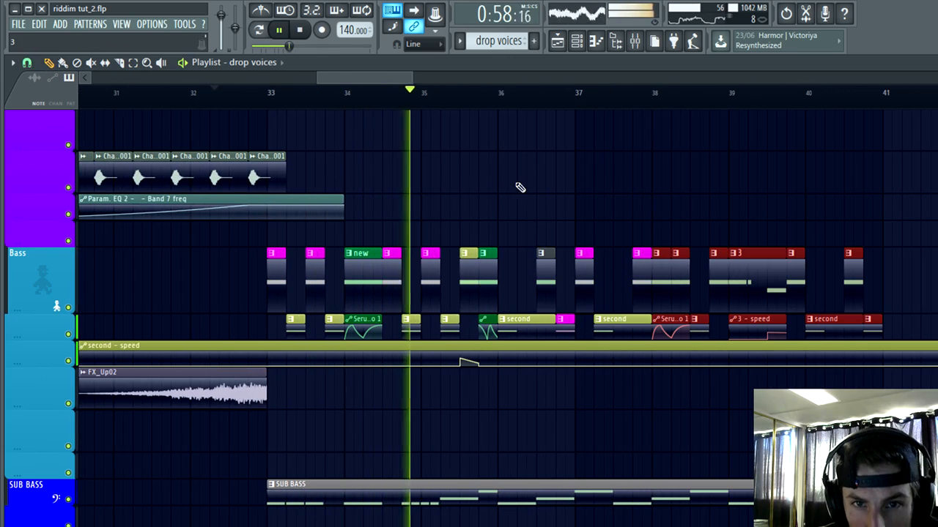
{"action": "scroll", "coordinate": [886, 198], "scroll_direction": "up", "scroll_amount": 2}
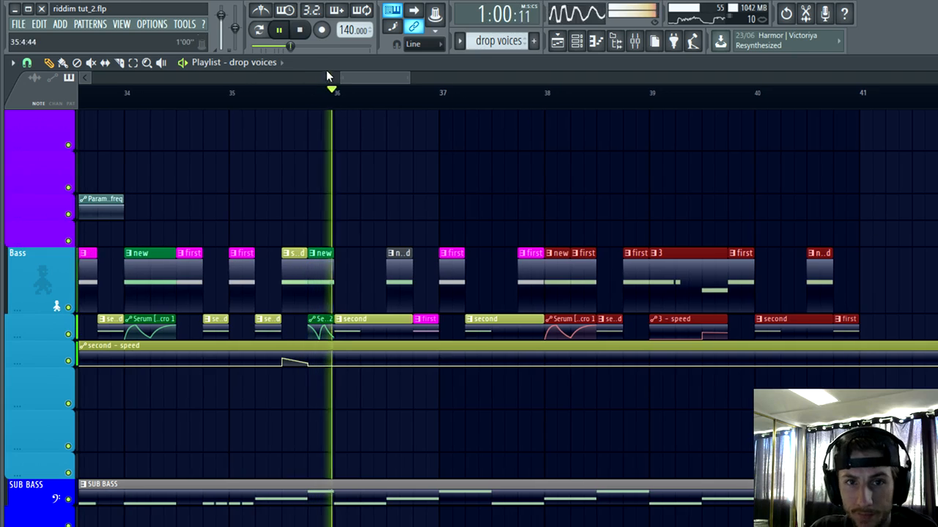
Step: Stop playback and delete all clips on the two upper bass tracks from bar 37 to bar 41
{"action": "key", "text": "space"}
{"action": "left_click_drag", "start_coordinate": [879, 335], "coordinate": [442, 199]}
{"action": "key", "text": "Delete"}
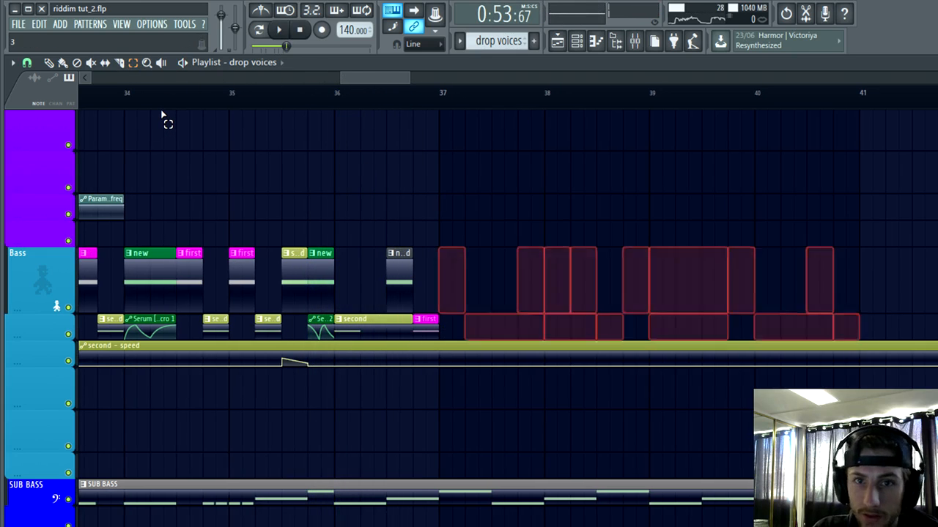
Step: Duplicate the bass and Serum automation clips of bars 33 to 36 into bars 37 to 40
{"action": "scroll", "coordinate": [425, 145], "scroll_direction": "down", "scroll_amount": 6}
{"action": "scroll", "coordinate": [389, 154], "scroll_direction": "up", "scroll_amount": 5}
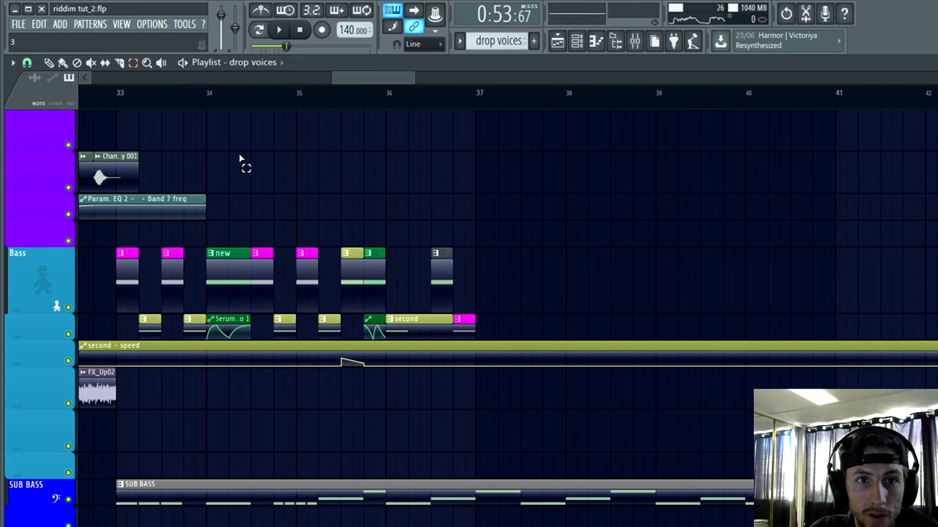
{"action": "left_click_drag", "start_coordinate": [447, 282], "coordinate": [110, 293]}
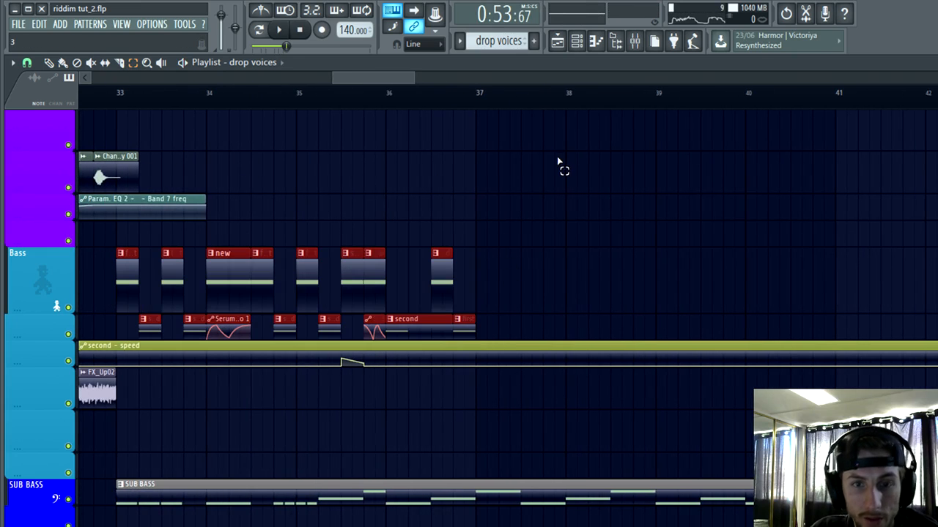
{"action": "key", "text": "ctrl+b"}
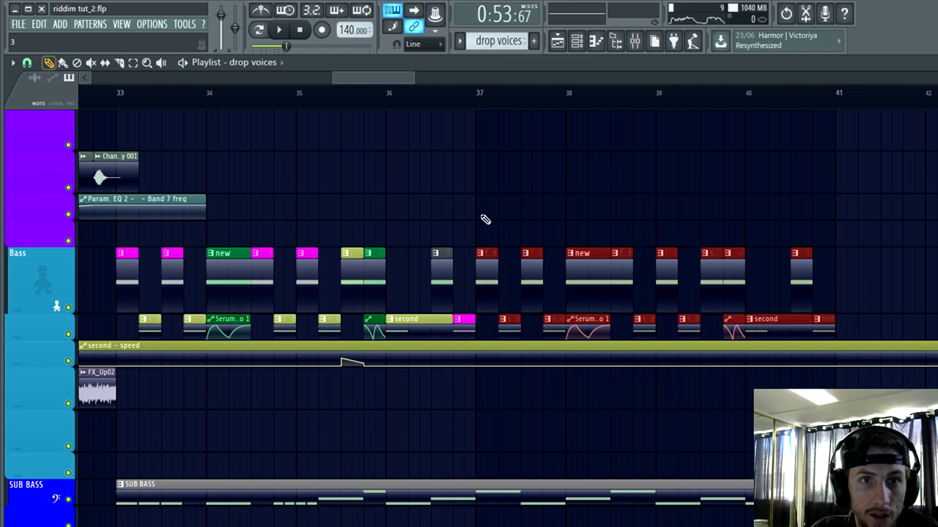
Step: Play the extended bass section from shortly before bar 36 to check the transition into the duplicated clips
{"action": "scroll", "coordinate": [500, 367], "scroll_direction": "down", "scroll_amount": 5}
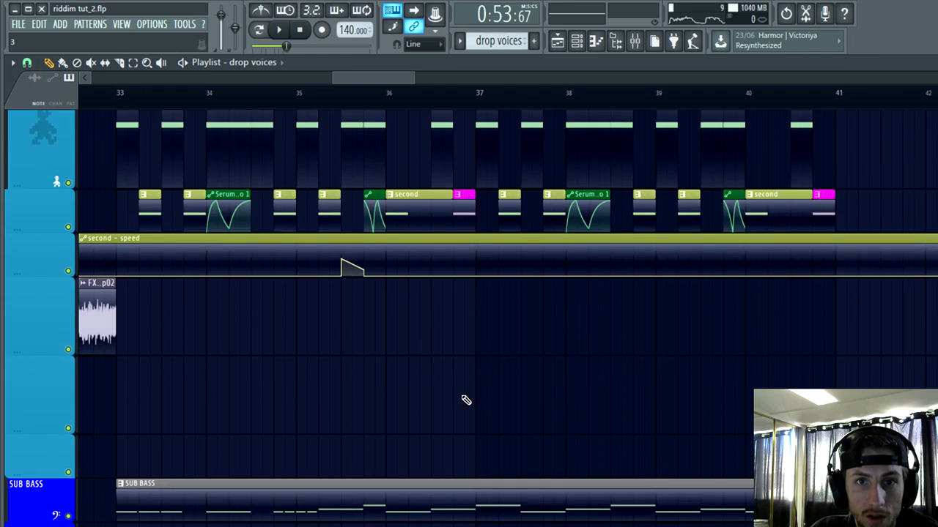
{"action": "scroll", "coordinate": [466, 400], "scroll_direction": "up", "scroll_amount": 3}
{"action": "left_click", "coordinate": [293, 93]}
{"action": "key", "text": "space"}
{"action": "scroll", "coordinate": [513, 447], "scroll_direction": "up", "scroll_amount": 12}
{"action": "scroll", "coordinate": [542, 439], "scroll_direction": "down", "scroll_amount": 8}
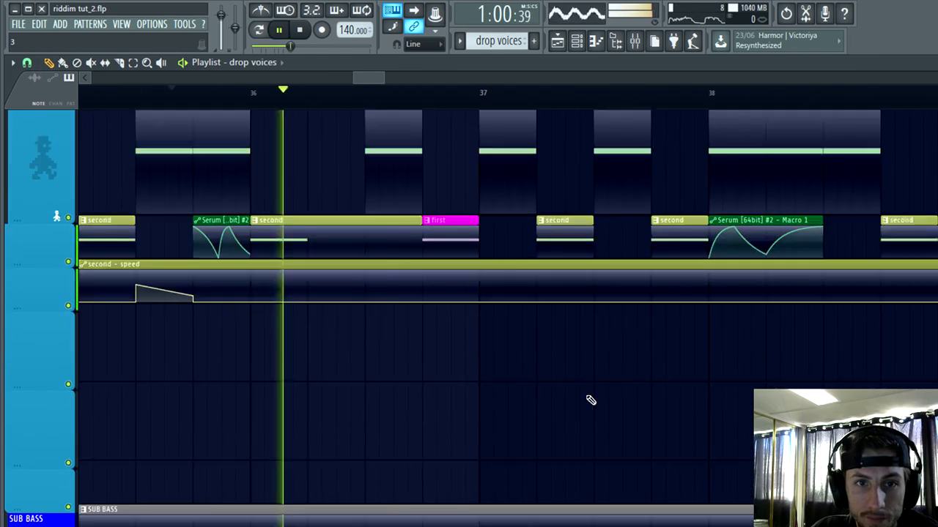
Step: Replay the bass section from shortly before bar 36 to check the second clip that starts there
{"action": "scroll", "coordinate": [590, 400], "scroll_direction": "down", "scroll_amount": 1}
{"action": "scroll", "coordinate": [586, 400], "scroll_direction": "up", "scroll_amount": 2}
{"action": "scroll", "coordinate": [527, 418], "scroll_direction": "up", "scroll_amount": 3}
{"action": "scroll", "coordinate": [542, 449], "scroll_direction": "down", "scroll_amount": 4}
{"action": "left_click", "coordinate": [279, 95]}
Step: Examine the note length of the second pattern clip at bar 36 in the piano roll
{"action": "scroll", "coordinate": [412, 273], "scroll_direction": "up", "scroll_amount": 2}
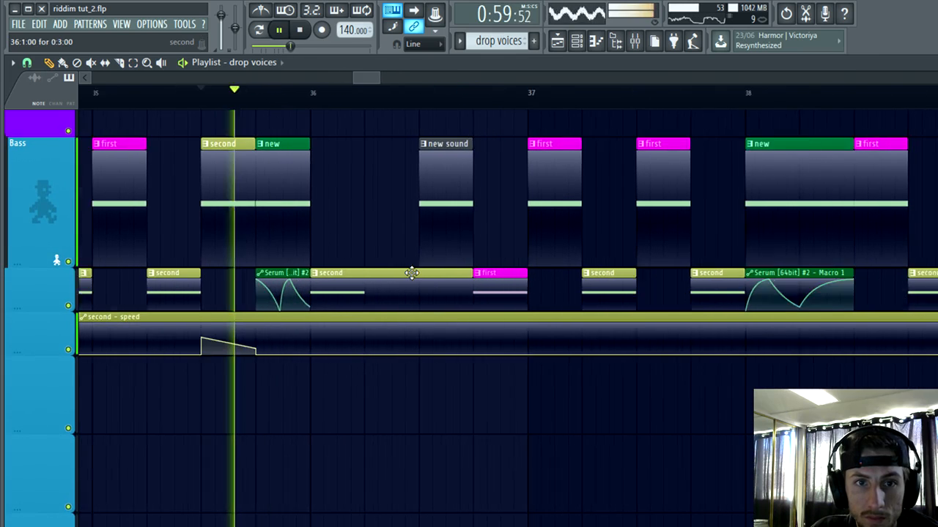
{"action": "key", "text": "space"}
{"action": "double_click", "coordinate": [374, 288]}
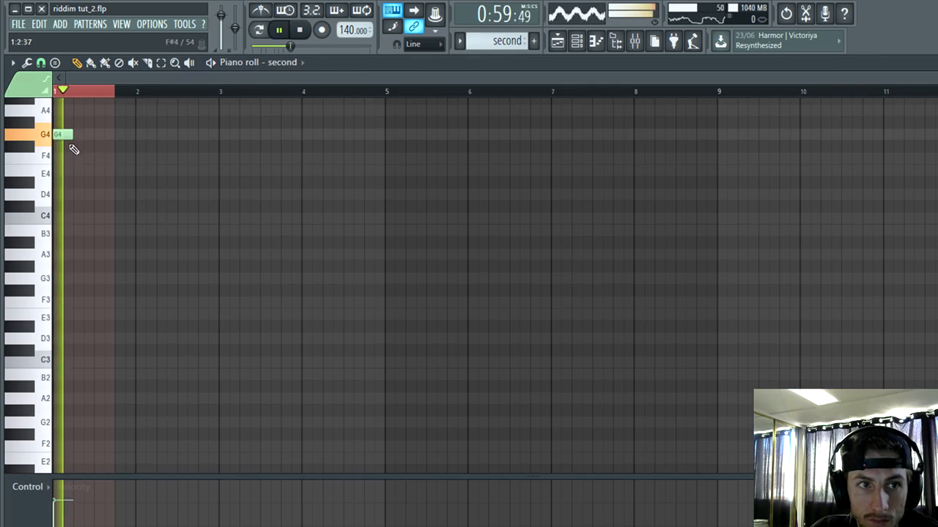
{"action": "scroll", "coordinate": [88, 172], "scroll_direction": "up", "scroll_amount": 6}
{"action": "scroll", "coordinate": [219, 224], "scroll_direction": "up", "scroll_amount": 2}
{"action": "key", "text": "space"}
{"action": "key", "text": "space"}
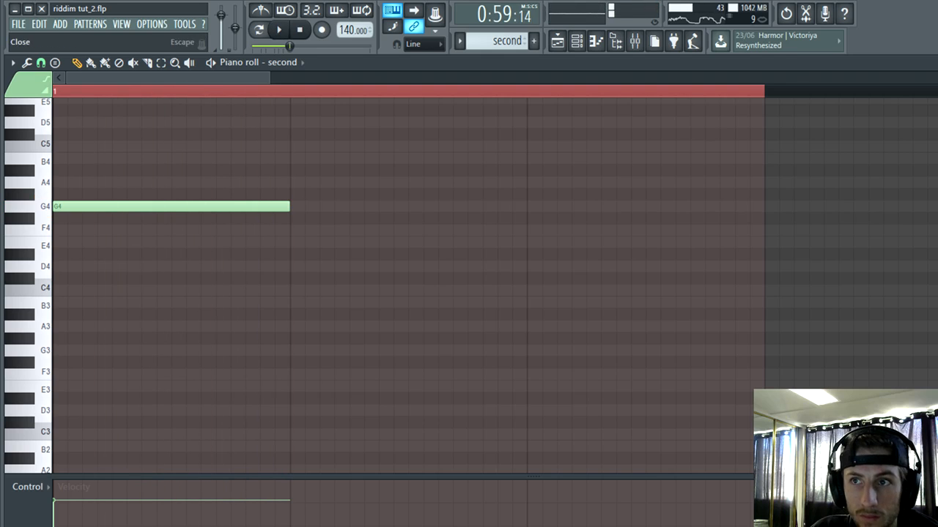
{"action": "key", "text": "Escape"}
Step: Play the transition into bar 36 again and recheck the second pattern's G4 note against the arrangement
{"action": "right_click", "coordinate": [349, 490]}
{"action": "key", "text": "space"}
{"action": "scroll", "coordinate": [351, 481], "scroll_direction": "up", "scroll_amount": 3}
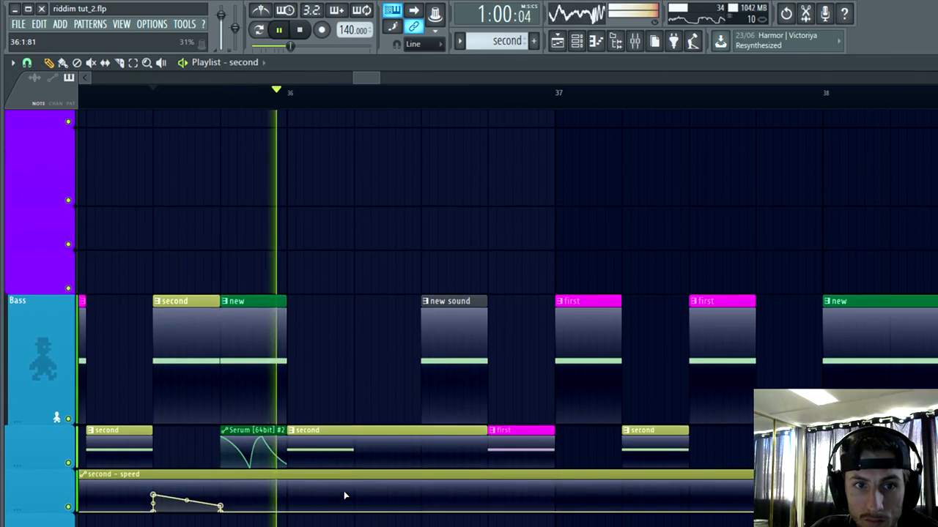
{"action": "scroll", "coordinate": [362, 294], "scroll_direction": "down", "scroll_amount": 3}
{"action": "key", "text": "space"}
{"action": "double_click", "coordinate": [362, 293]}
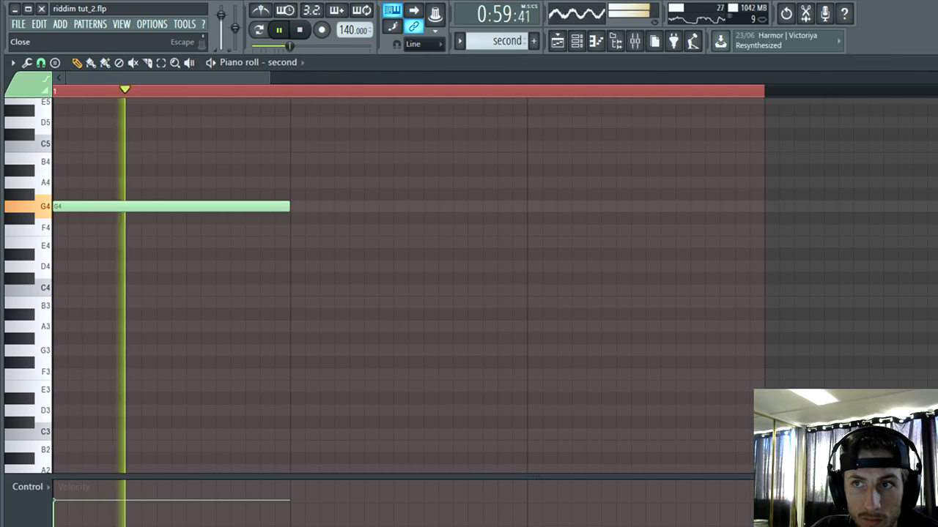
{"action": "key", "text": "Escape"}
{"action": "key", "text": "Escape"}
{"action": "key", "text": "space"}
Step: Make the second clip at bar 36 unique and lengthen its G4 note to two beats
{"action": "right_click", "coordinate": [290, 280]}
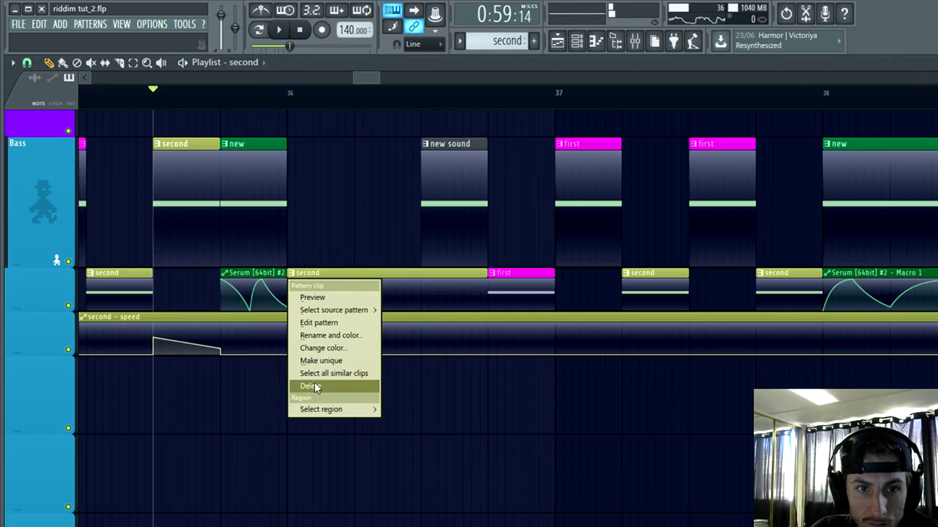
{"action": "left_click", "coordinate": [320, 361]}
{"action": "double_click", "coordinate": [345, 301]}
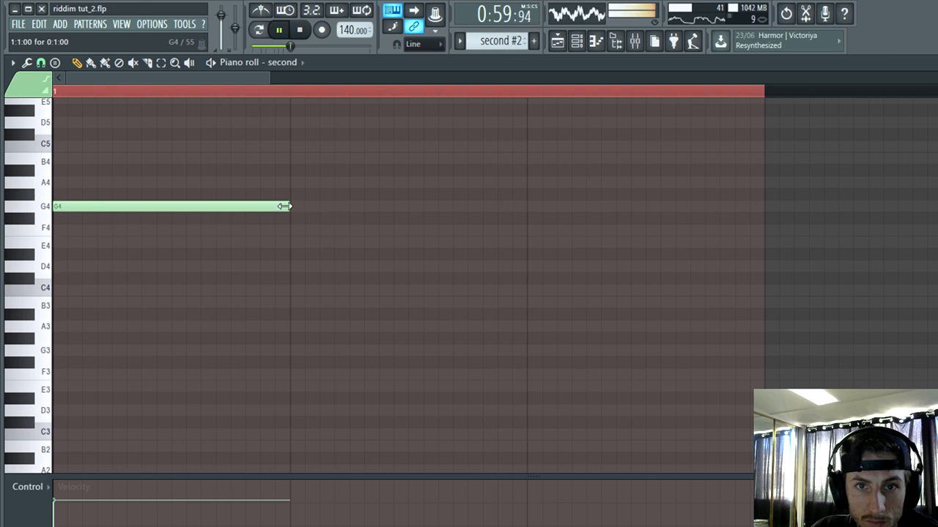
{"action": "left_click_drag", "start_coordinate": [284, 205], "coordinate": [524, 225]}
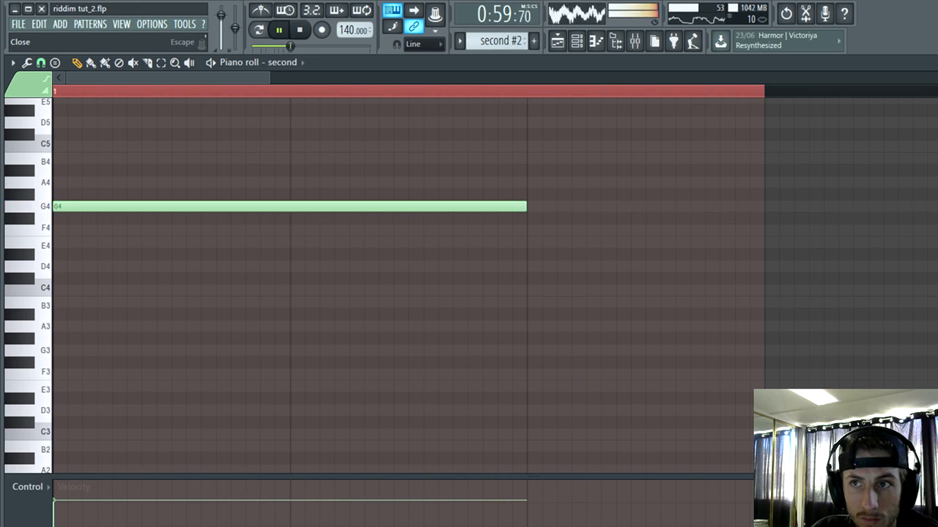
{"action": "key", "text": "Escape"}
{"action": "key", "text": "Escape"}
{"action": "key", "text": "space"}
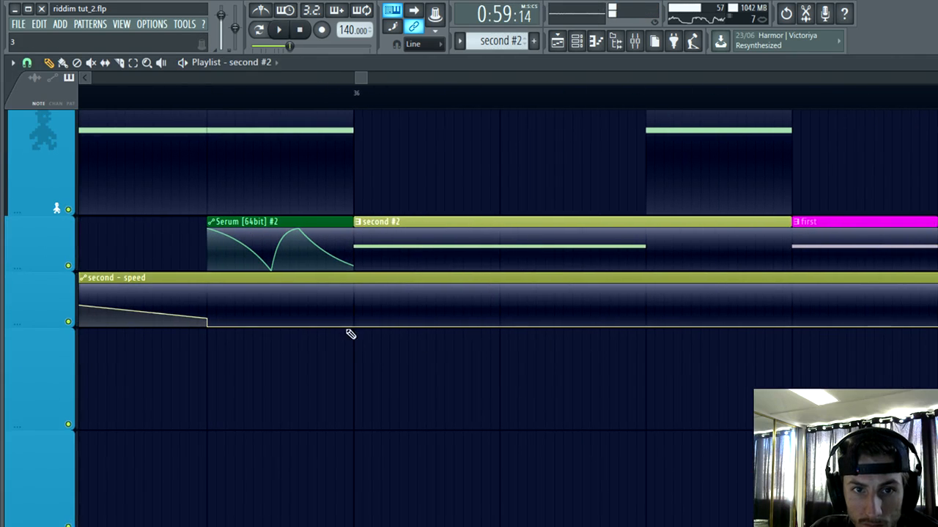
Step: Shape a rising ramp in the second - speed automation under the second #2 note, dropping to zero at the note's end
{"action": "left_click_drag", "start_coordinate": [647, 299], "coordinate": [656, 313]}
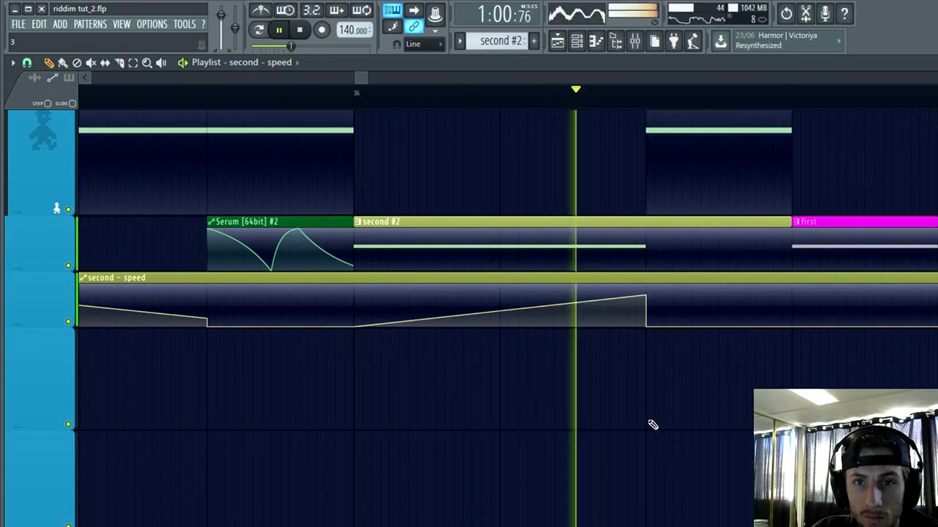
{"action": "key", "text": "space"}
{"action": "key", "text": "space"}
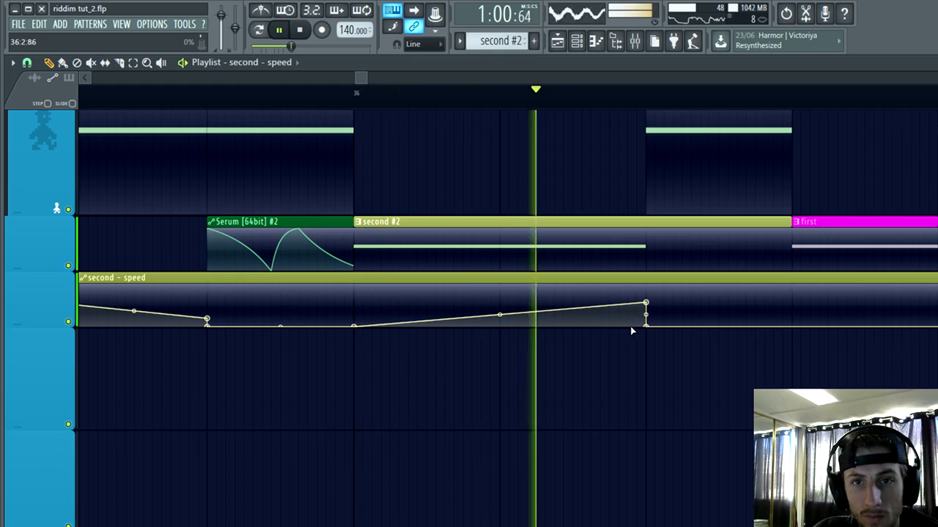
Step: Listen to the drop from the new speed ramp in bar 36 through the repeated bass pattern
{"action": "scroll", "coordinate": [607, 440], "scroll_direction": "down", "scroll_amount": 3}
{"action": "scroll", "coordinate": [605, 444], "scroll_direction": "up", "scroll_amount": 1}
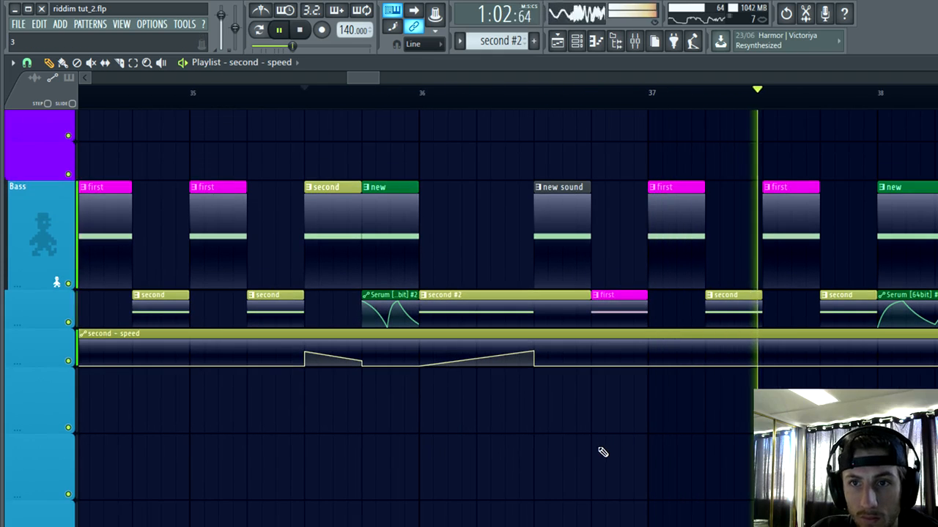
{"action": "scroll", "coordinate": [576, 458], "scroll_direction": "up", "scroll_amount": 1}
{"action": "scroll", "coordinate": [550, 490], "scroll_direction": "down", "scroll_amount": 3}
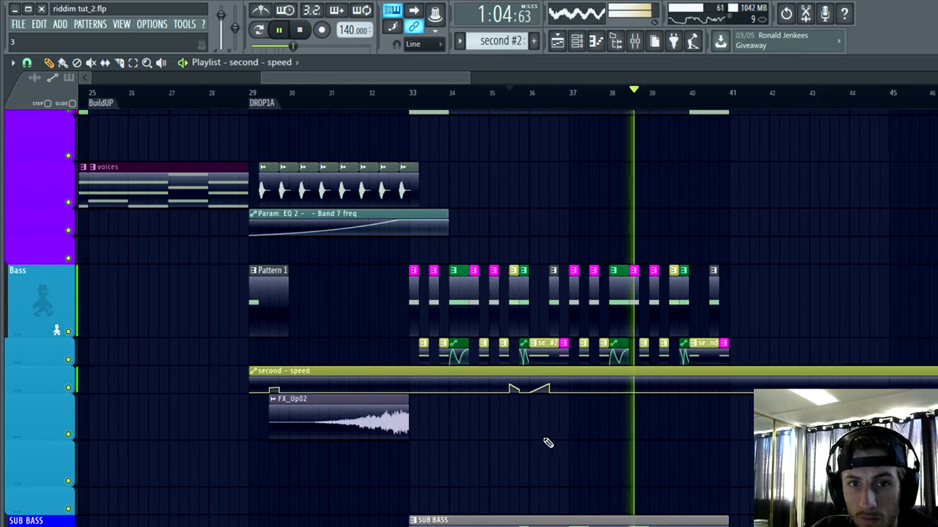
{"action": "scroll", "coordinate": [449, 486], "scroll_direction": "up", "scroll_amount": 3}
{"action": "scroll", "coordinate": [454, 461], "scroll_direction": "down", "scroll_amount": 3}
{"action": "scroll", "coordinate": [513, 432], "scroll_direction": "down", "scroll_amount": 1}
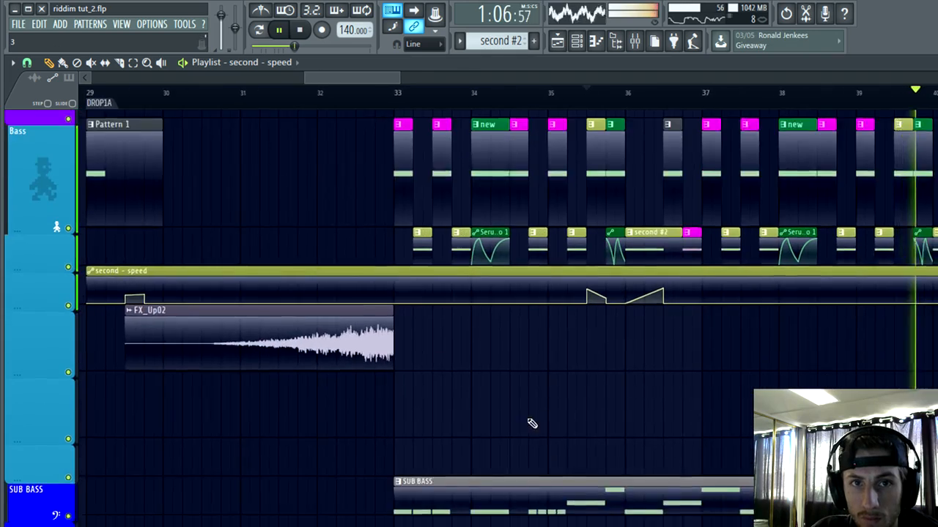
Step: Replay the drop from shortly before bar 33 to review the bass arrangement, and pause playback
{"action": "scroll", "coordinate": [532, 423], "scroll_direction": "up", "scroll_amount": 2}
{"action": "left_click", "coordinate": [130, 91]}
{"action": "scroll", "coordinate": [154, 212], "scroll_direction": "up", "scroll_amount": 2}
{"action": "scroll", "coordinate": [337, 490], "scroll_direction": "up", "scroll_amount": 2}
{"action": "scroll", "coordinate": [383, 450], "scroll_direction": "down", "scroll_amount": 4}
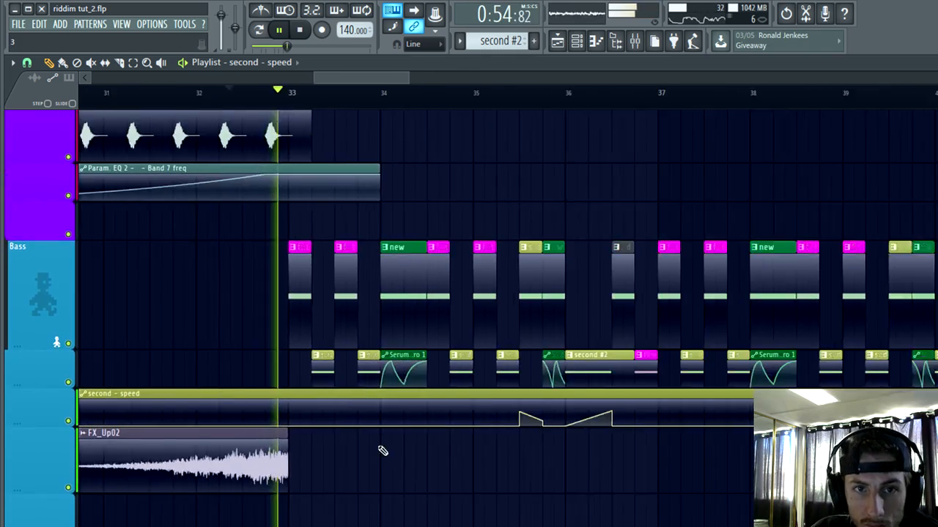
{"action": "scroll", "coordinate": [463, 444], "scroll_direction": "up", "scroll_amount": 2}
{"action": "scroll", "coordinate": [463, 444], "scroll_direction": "down", "scroll_amount": 3}
{"action": "scroll", "coordinate": [471, 406], "scroll_direction": "down", "scroll_amount": 1}
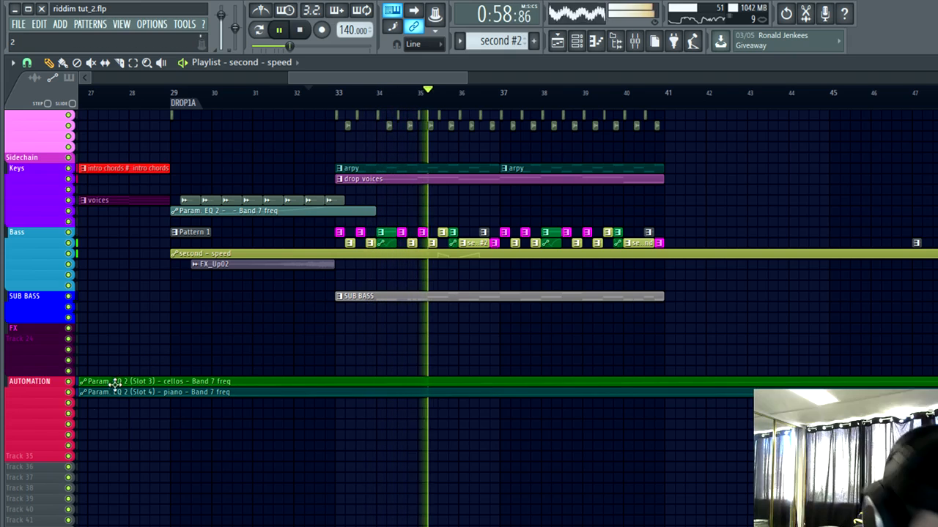
{"action": "left_click", "coordinate": [280, 30]}
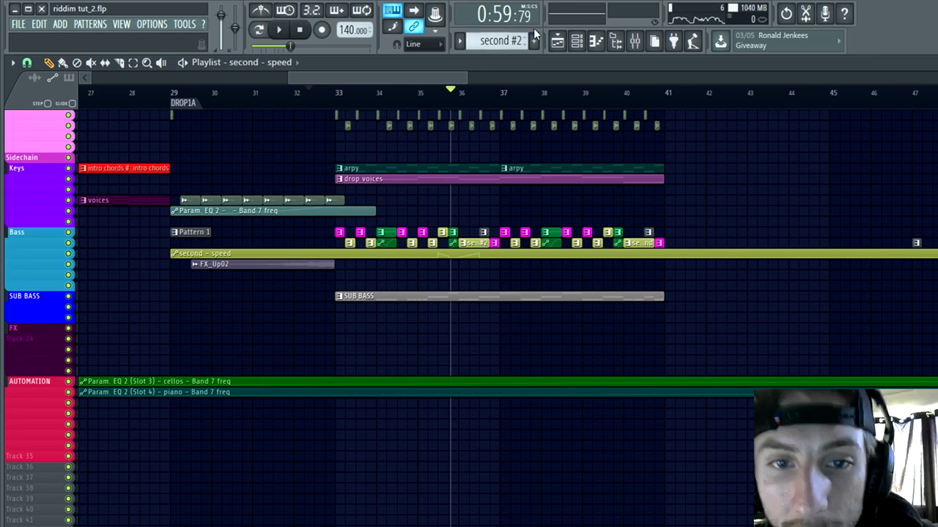
{"action": "key", "text": "alt+Tab"}
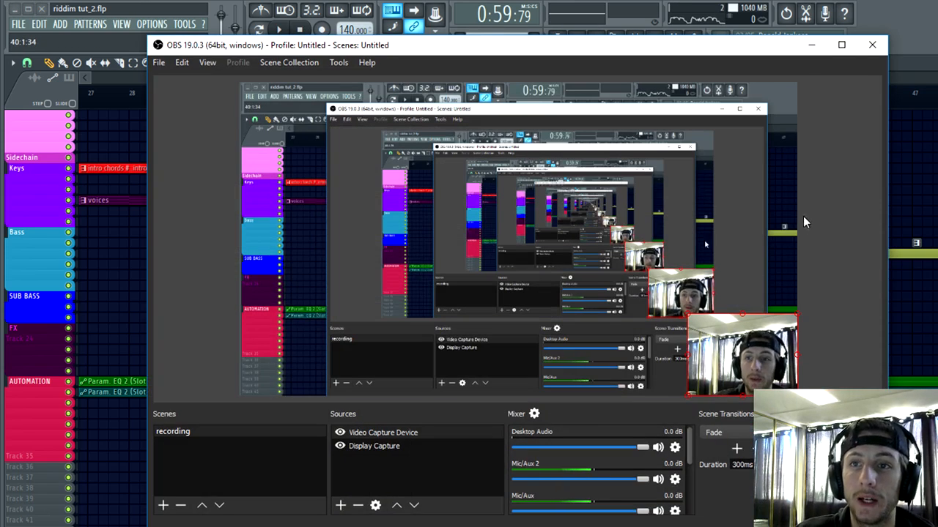
{"action": "left_click", "coordinate": [815, 48]}
Step: Play the opening of the drop from shortly before bar 33 to judge the first bass sound
{"action": "scroll", "coordinate": [462, 324], "scroll_direction": "up", "scroll_amount": 3}
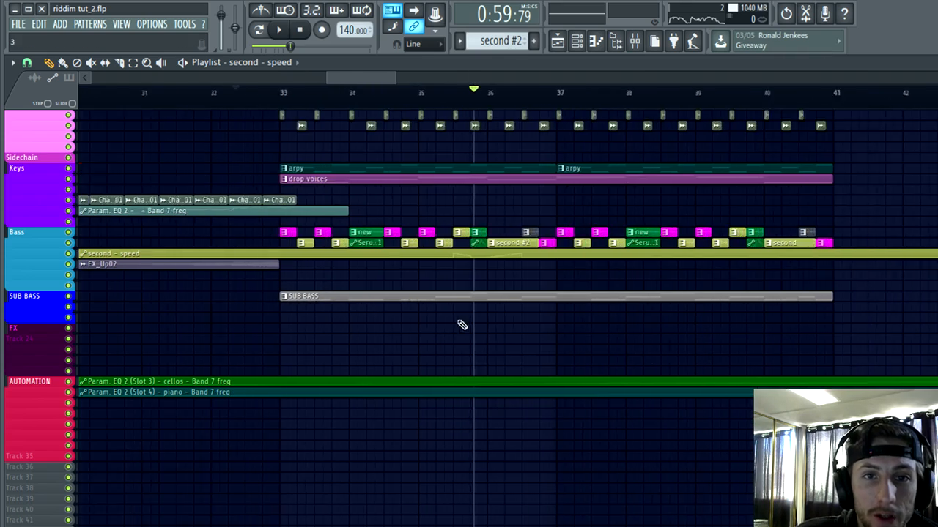
{"action": "scroll", "coordinate": [446, 335], "scroll_direction": "up", "scroll_amount": 2}
{"action": "scroll", "coordinate": [433, 410], "scroll_direction": "up", "scroll_amount": 3}
{"action": "scroll", "coordinate": [413, 428], "scroll_direction": "up", "scroll_amount": 1}
{"action": "scroll", "coordinate": [413, 399], "scroll_direction": "up", "scroll_amount": 2}
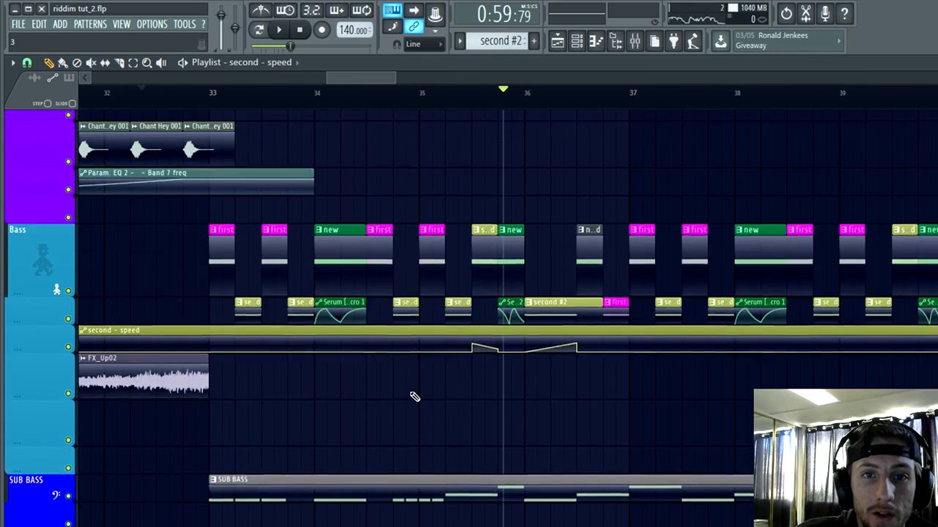
{"action": "scroll", "coordinate": [404, 440], "scroll_direction": "up", "scroll_amount": 1}
{"action": "scroll", "coordinate": [366, 465], "scroll_direction": "down", "scroll_amount": 5}
{"action": "scroll", "coordinate": [253, 370], "scroll_direction": "up", "scroll_amount": 3}
{"action": "left_click", "coordinate": [121, 95]}
{"action": "scroll", "coordinate": [207, 385], "scroll_direction": "up", "scroll_amount": 4}
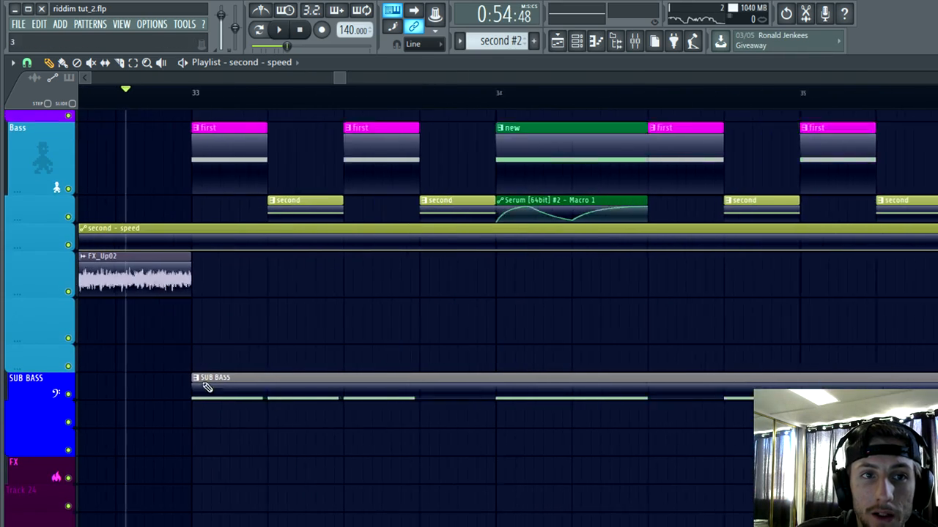
{"action": "key", "text": "space"}
{"action": "scroll", "coordinate": [366, 366], "scroll_direction": "down", "scroll_amount": 3}
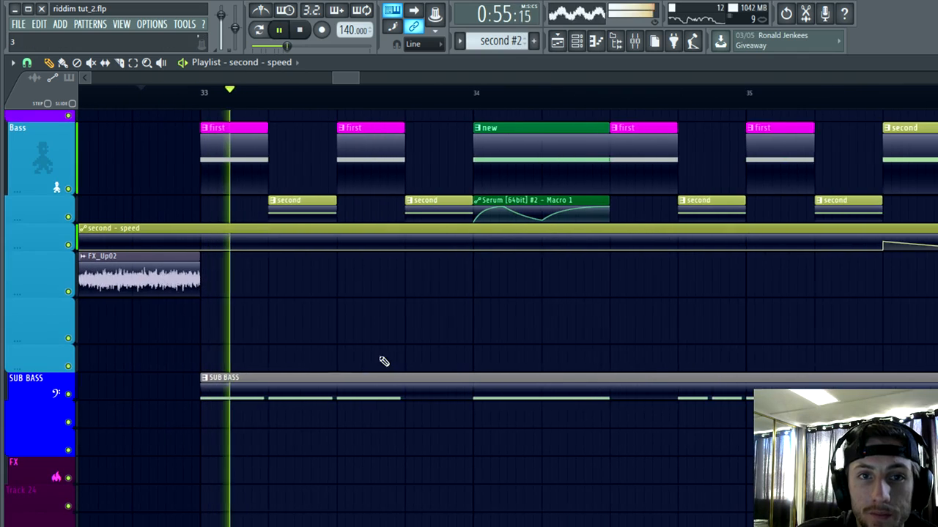
{"action": "key", "text": "space"}
Step: Load the Bad A$$ user wavetable into oscillator A of the Serum on the first channel
{"action": "left_click", "coordinate": [557, 40]}
{"action": "left_click", "coordinate": [469, 220]}
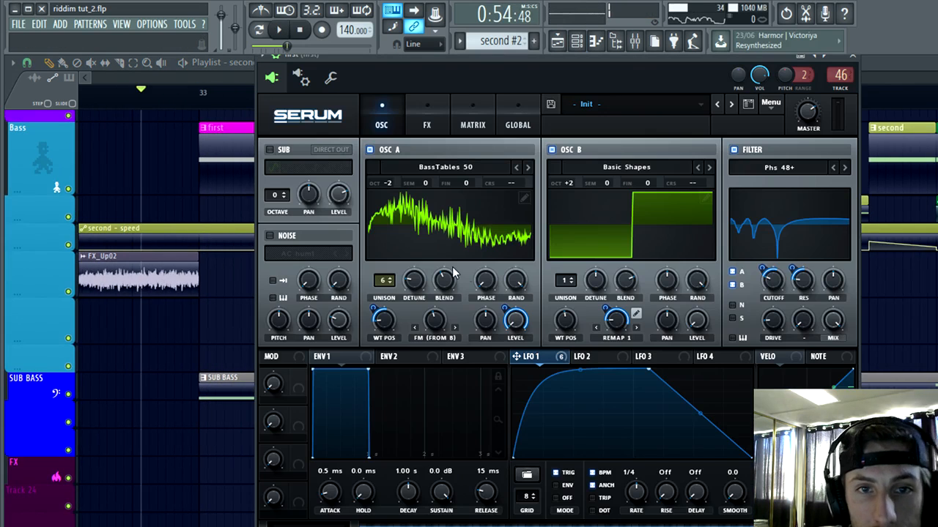
{"action": "left_click", "coordinate": [452, 167]}
{"action": "mouse_move", "coordinate": [418, 228]}
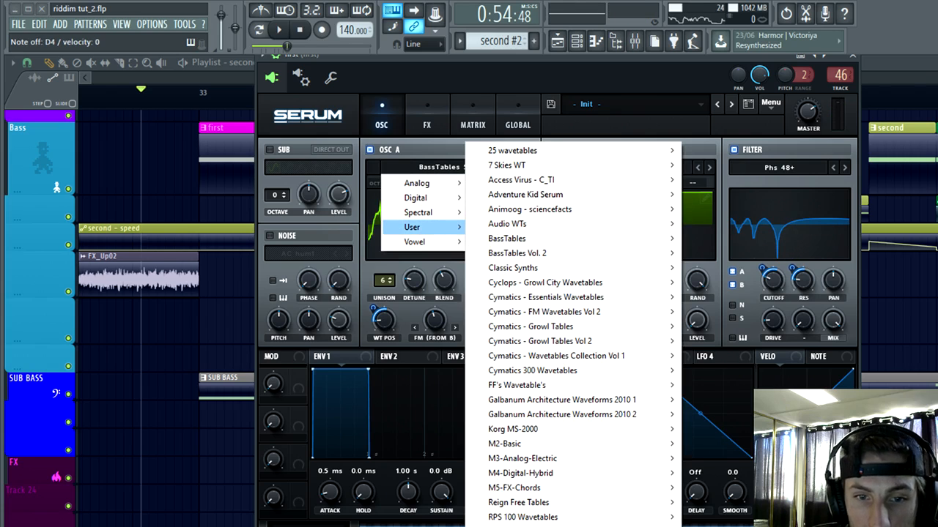
{"action": "mouse_move", "coordinate": [546, 517]}
{"action": "left_click", "coordinate": [726, 179]}
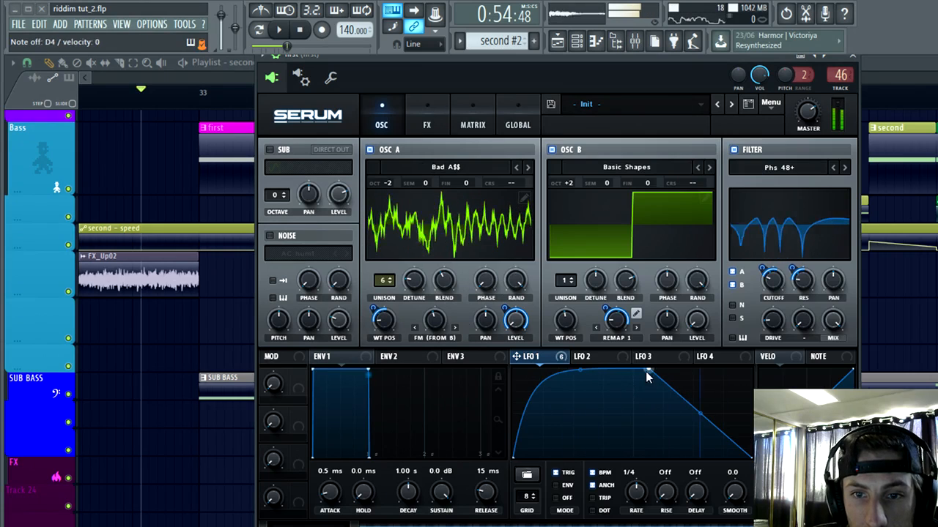
Step: Move LFO 1's upper end point further along its cycle and audition the first bass at the drop's start
{"action": "left_click_drag", "start_coordinate": [646, 372], "coordinate": [740, 331]}
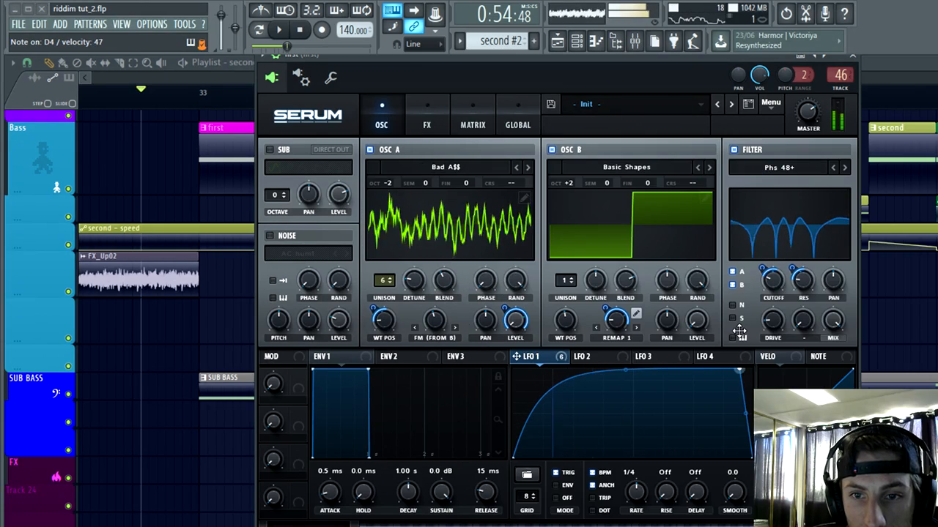
{"action": "left_click", "coordinate": [241, 63]}
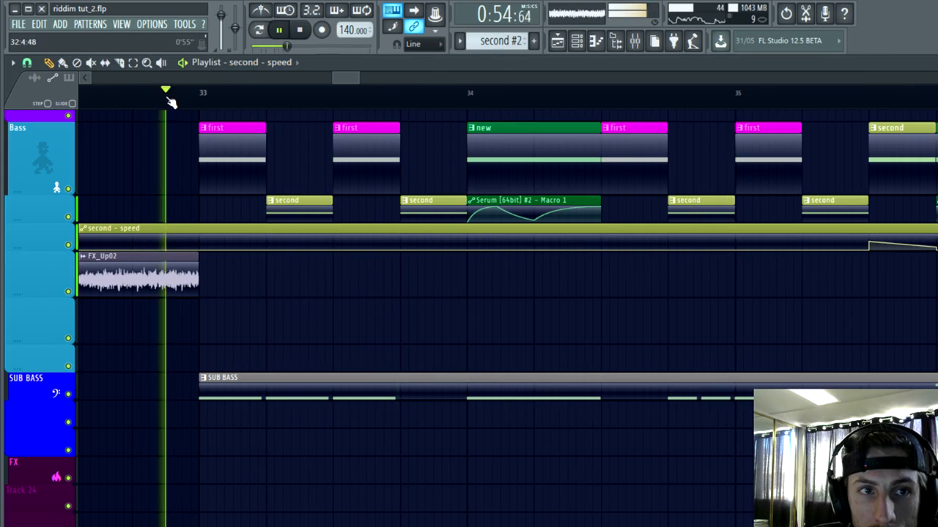
{"action": "left_click", "coordinate": [276, 37]}
Step: Raise oscillator A's wavetable position in the first Serum and set its FM warp amount to 41%
{"action": "left_click", "coordinate": [577, 41]}
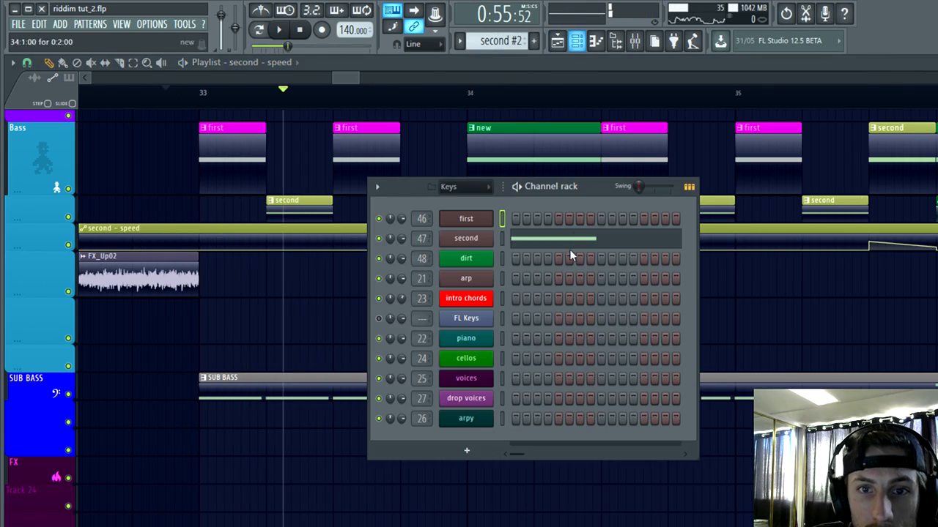
{"action": "left_click", "coordinate": [480, 221]}
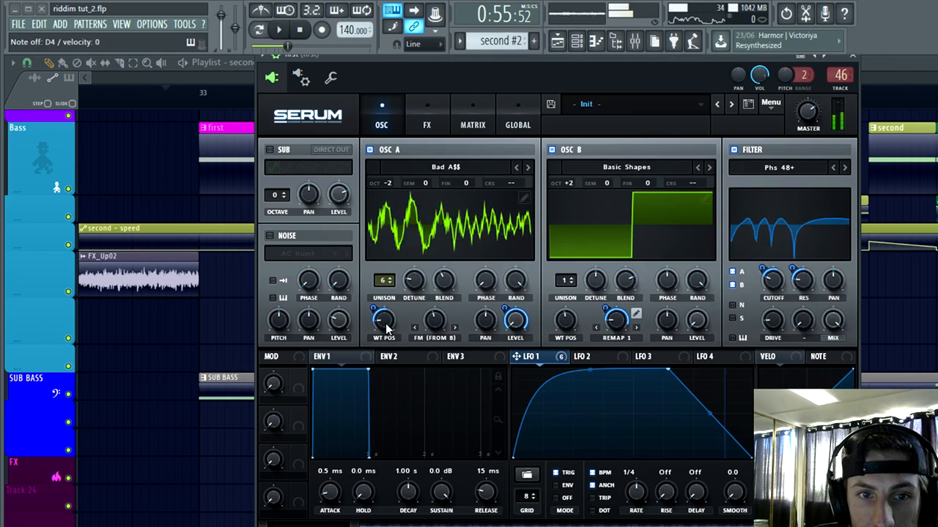
{"action": "left_click_drag", "start_coordinate": [387, 326], "coordinate": [387, 308]}
{"action": "left_click_drag", "start_coordinate": [441, 320], "coordinate": [442, 317]}
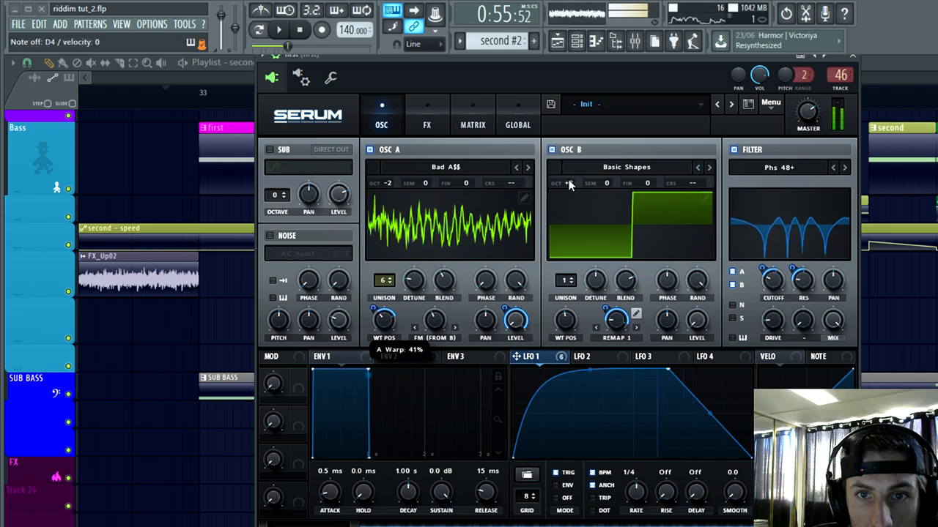
{"action": "left_click_drag", "start_coordinate": [569, 184], "coordinate": [569, 168]}
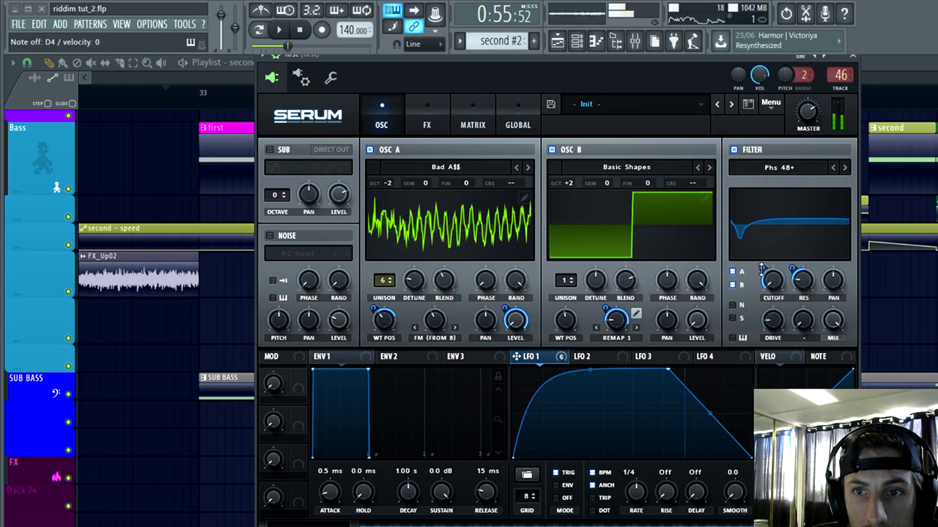
Step: Play the drop's opening clips from before bar 33 to hear the reworked first bass in context
{"action": "left_click", "coordinate": [248, 62]}
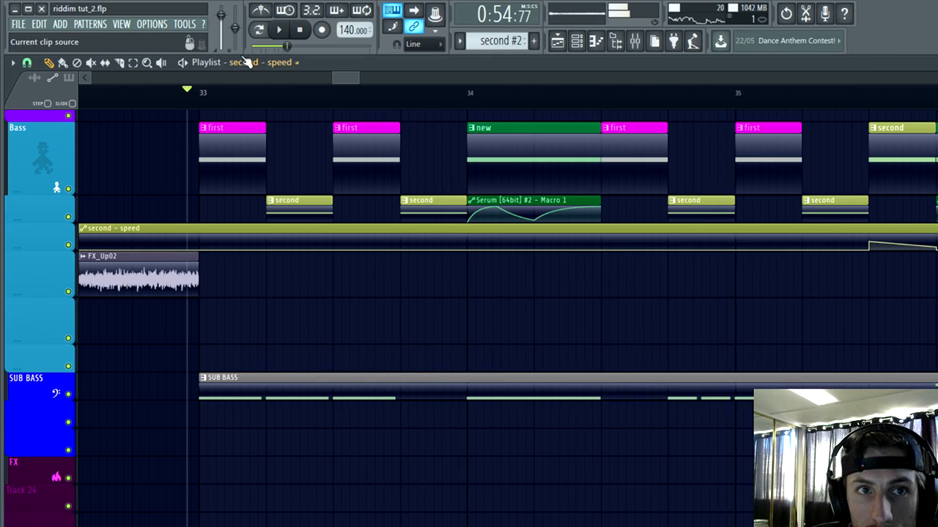
{"action": "left_click", "coordinate": [278, 29]}
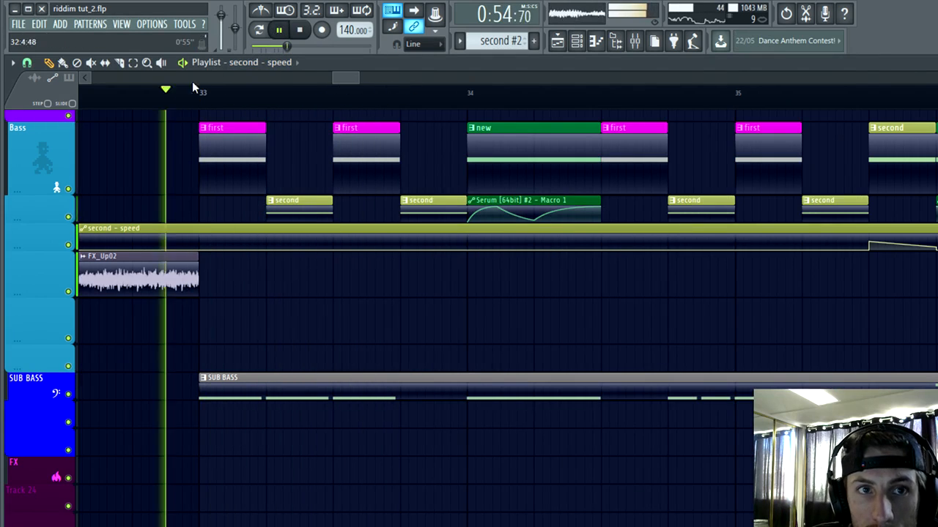
{"action": "left_click", "coordinate": [279, 29]}
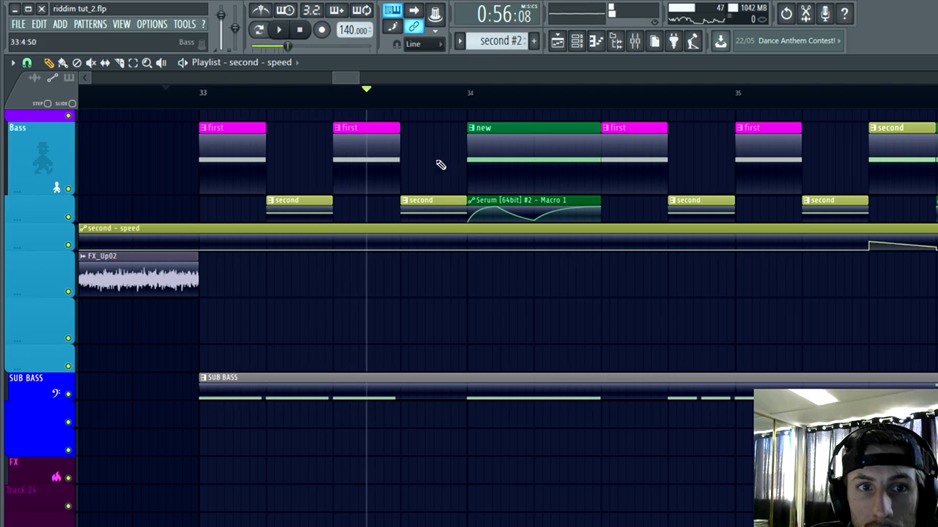
Step: Load the Beastmode user wavetable into oscillator A of the Serum on the second channel
{"action": "double_click", "coordinate": [316, 205]}
{"action": "left_click", "coordinate": [577, 41]}
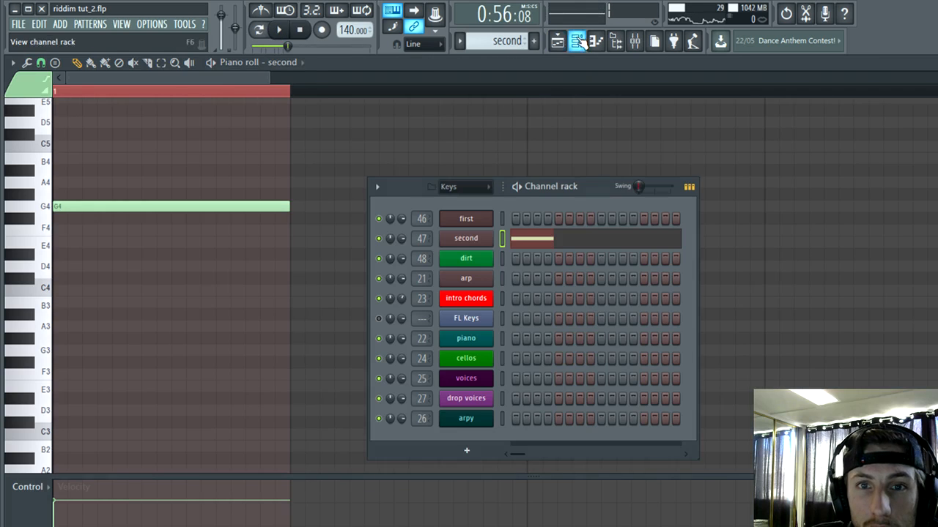
{"action": "left_click", "coordinate": [465, 242]}
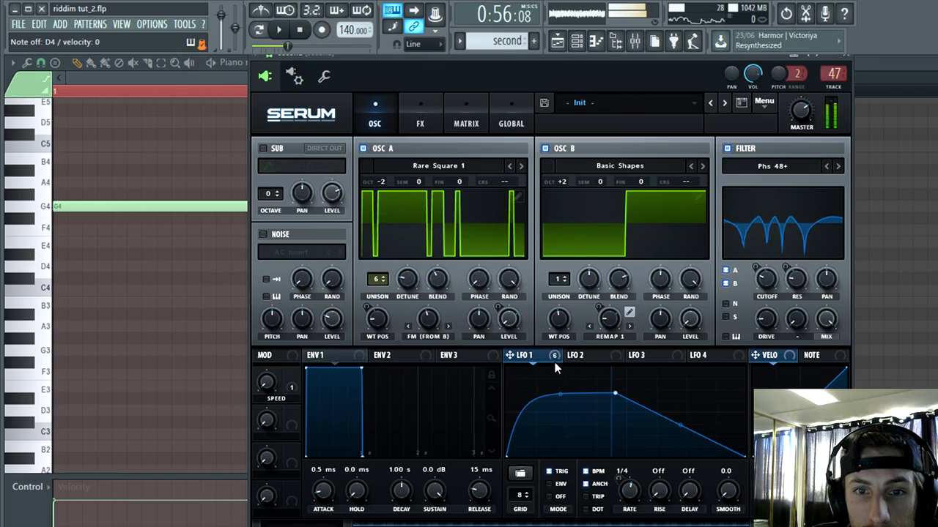
{"action": "left_click", "coordinate": [448, 167]}
{"action": "mouse_move", "coordinate": [429, 226]}
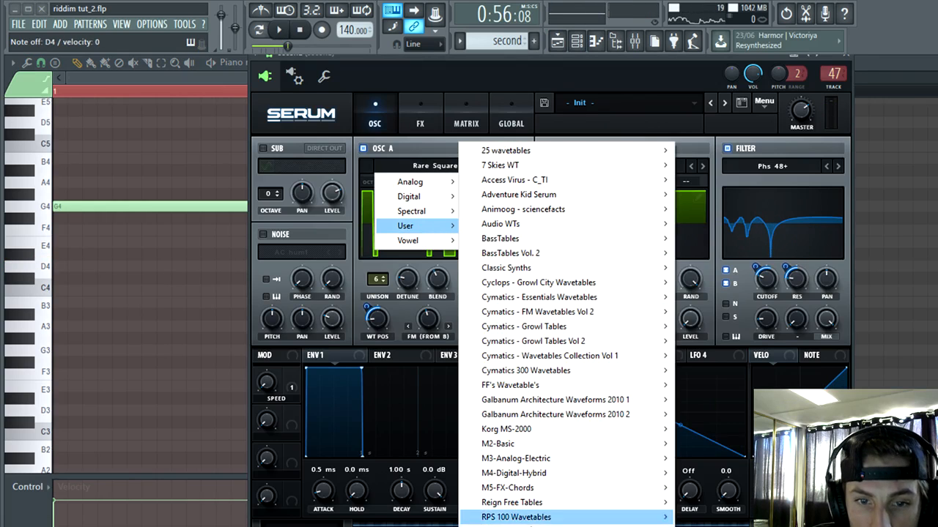
{"action": "mouse_move", "coordinate": [513, 517]}
{"action": "left_click", "coordinate": [722, 203]}
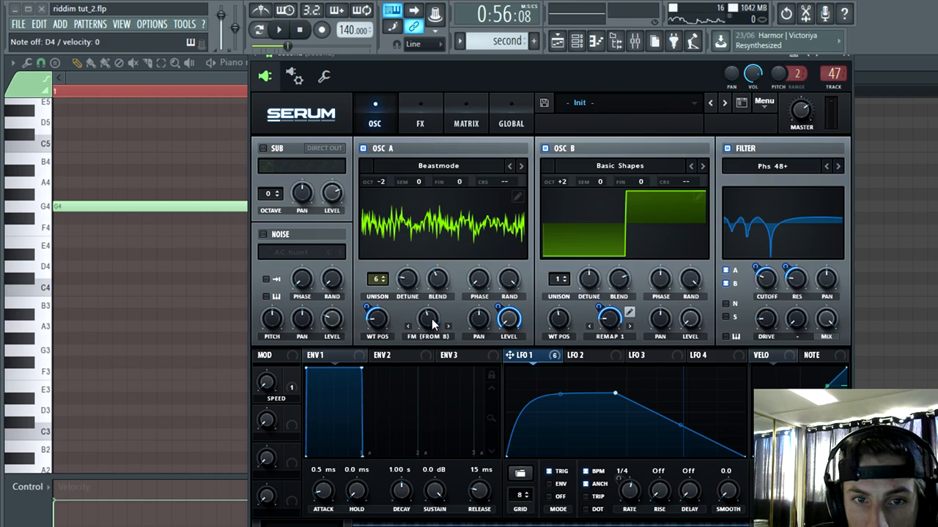
Step: Modulate oscillator A's FM warp with LFO 1 by 13 and switch the second Serum's filter type to HN 12
{"action": "left_click_drag", "start_coordinate": [432, 324], "coordinate": [417, 328]}
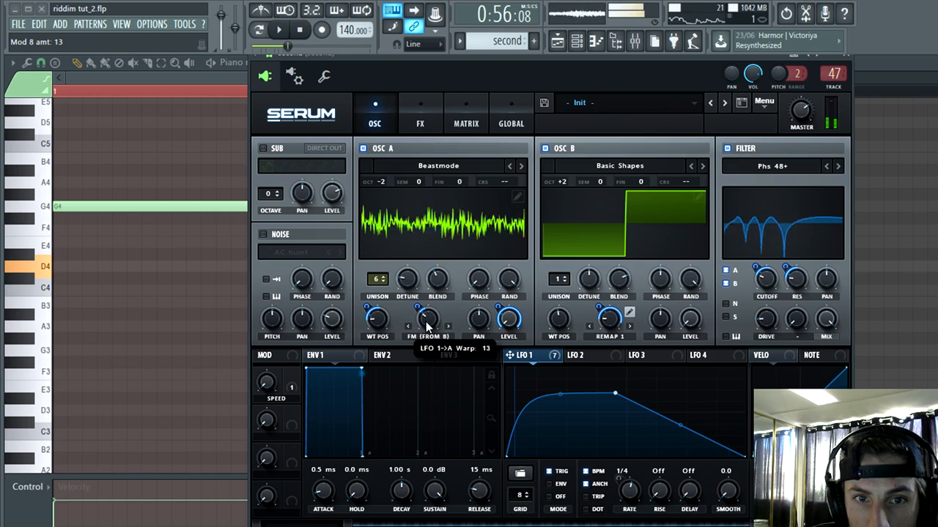
{"action": "left_click", "coordinate": [770, 166]}
{"action": "mouse_move", "coordinate": [757, 198]}
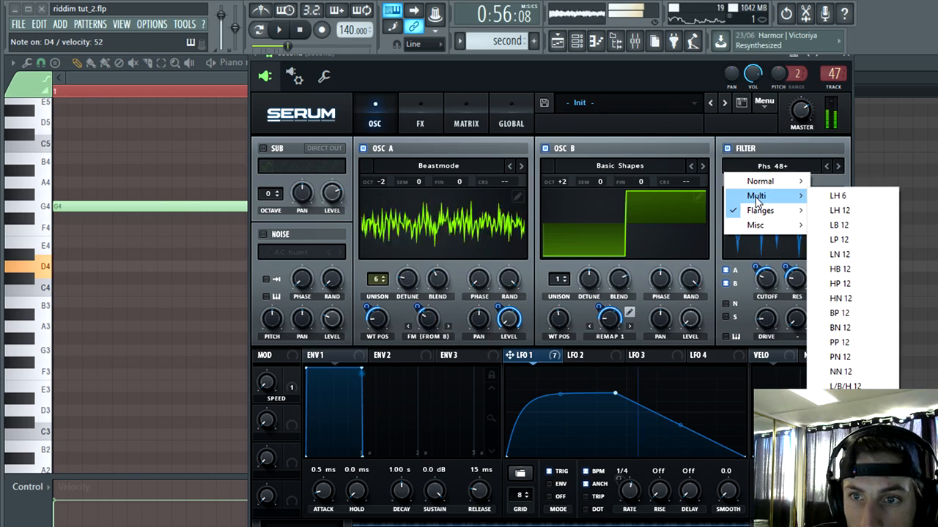
{"action": "left_click", "coordinate": [839, 298]}
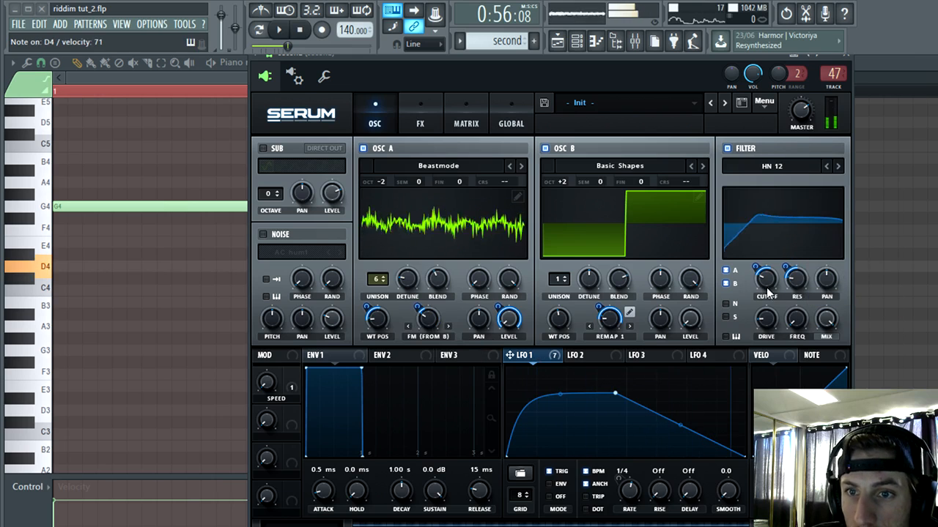
Step: Set LFO 1's modulation of the filter cutoff to 58 and move the LFO's upper end point further along its cycle
{"action": "mouse_move", "coordinate": [758, 301]}
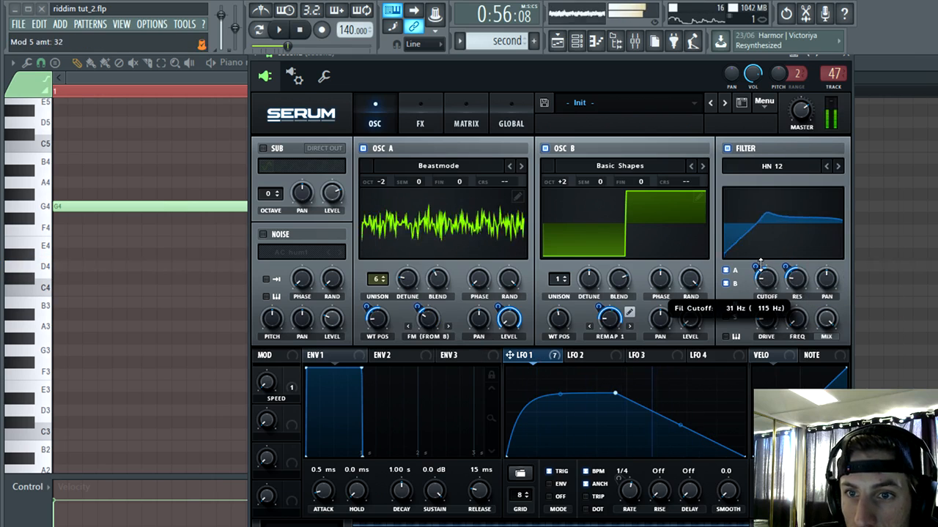
{"action": "mouse_move", "coordinate": [760, 264]}
{"action": "left_mouse_down"}
{"action": "mouse_move", "coordinate": [766, 248]}
{"action": "mouse_move", "coordinate": [761, 272]}
{"action": "left_mouse_up"}
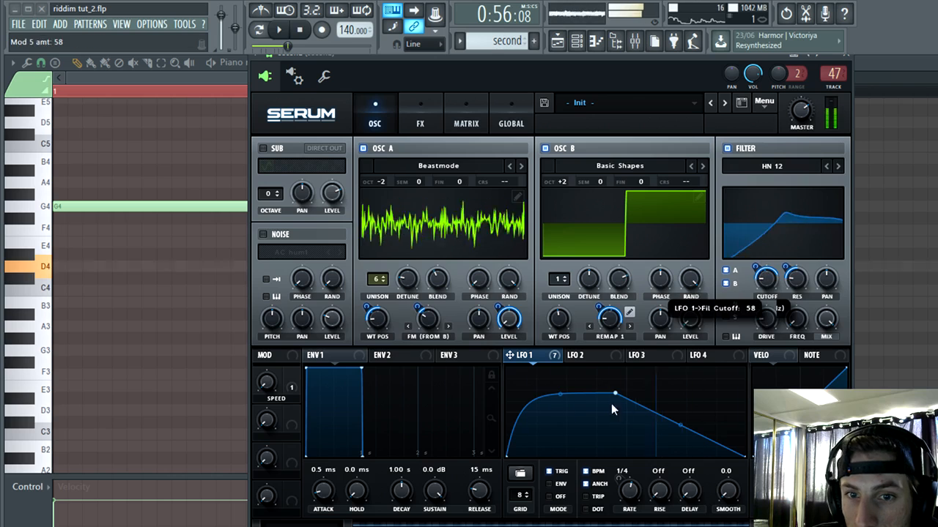
{"action": "left_click_drag", "start_coordinate": [614, 409], "coordinate": [674, 372]}
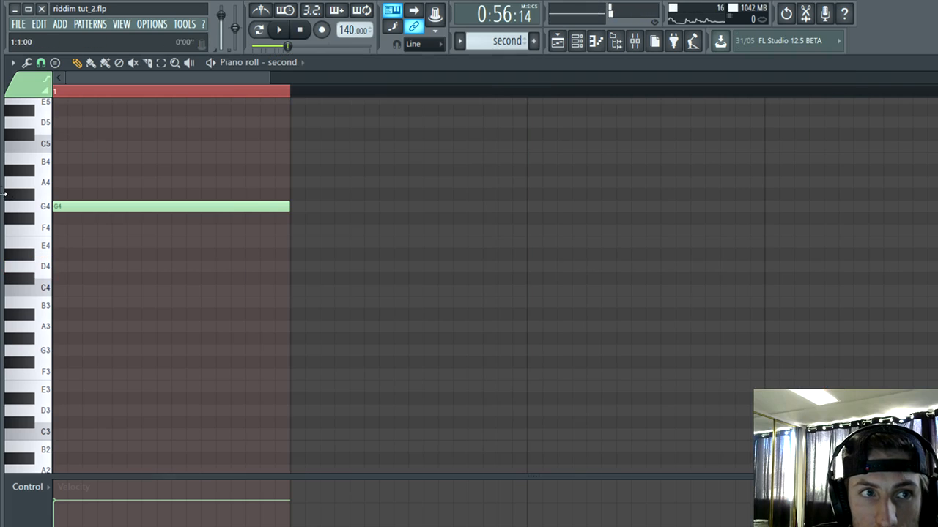
Step: Play the drop repeatedly from just before bar 33 to hear the reworked second bass with the other clips
{"action": "left_click", "coordinate": [278, 30]}
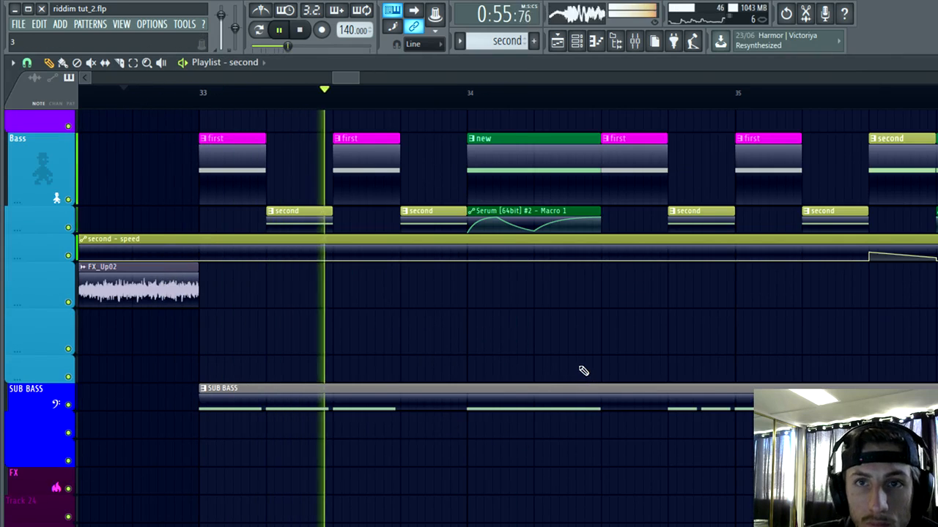
{"action": "scroll", "coordinate": [328, 354], "scroll_direction": "down", "scroll_amount": 3}
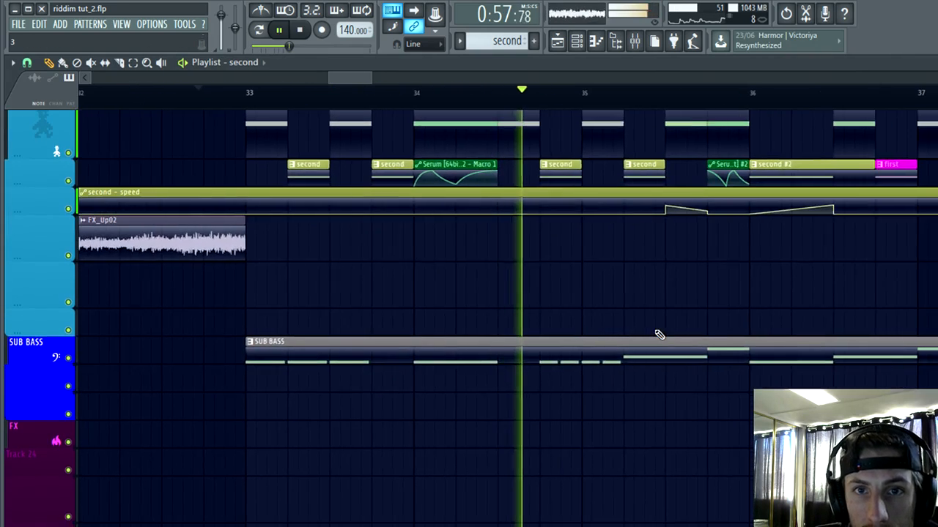
{"action": "scroll", "coordinate": [660, 335], "scroll_direction": "up", "scroll_amount": 2}
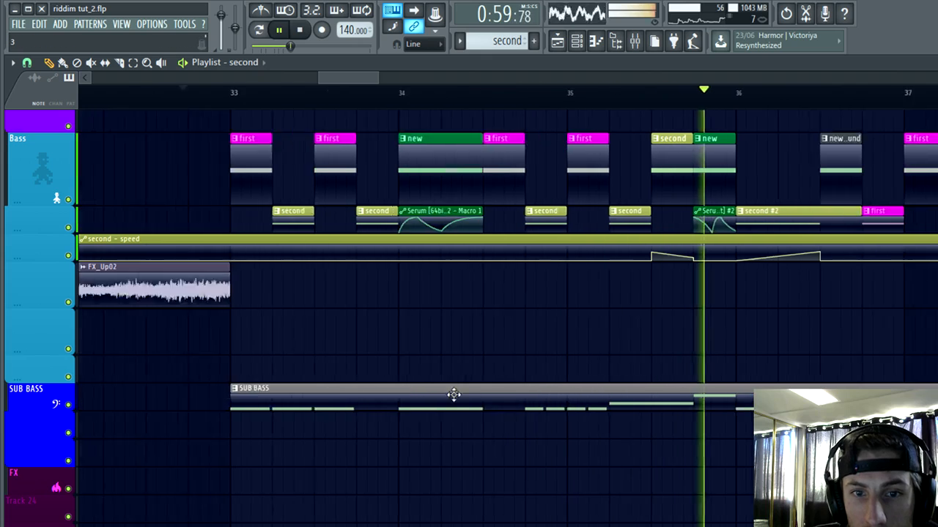
{"action": "scroll", "coordinate": [453, 395], "scroll_direction": "left", "scroll_amount": 3}
{"action": "scroll", "coordinate": [329, 105], "scroll_direction": "up", "scroll_amount": 2}
{"action": "left_click", "coordinate": [326, 98]}
{"action": "scroll", "coordinate": [536, 280], "scroll_direction": "down", "scroll_amount": 4}
{"action": "scroll", "coordinate": [536, 330], "scroll_direction": "up", "scroll_amount": 3}
{"action": "scroll", "coordinate": [505, 411], "scroll_direction": "up", "scroll_amount": 4}
{"action": "key", "text": "space"}
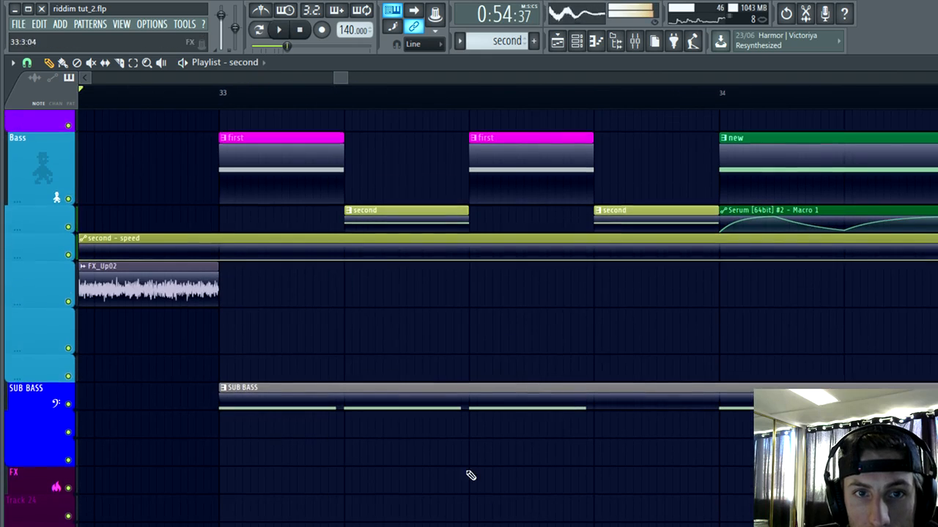
{"action": "key", "text": "space"}
{"action": "scroll", "coordinate": [569, 486], "scroll_direction": "down", "scroll_amount": 3}
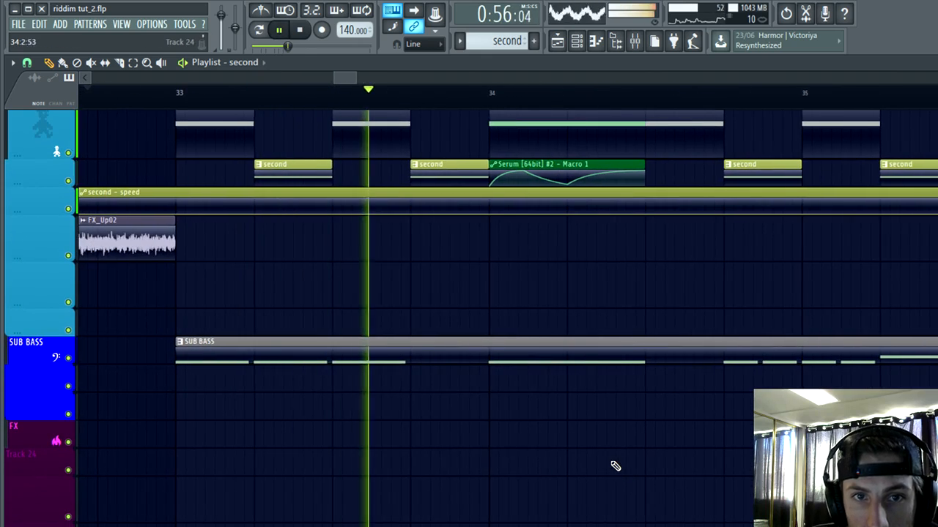
Step: Open the SUB BASS pattern, raise bar 1's second note to A4 and add an A4 note on beat 4
{"action": "double_click", "coordinate": [437, 358]}
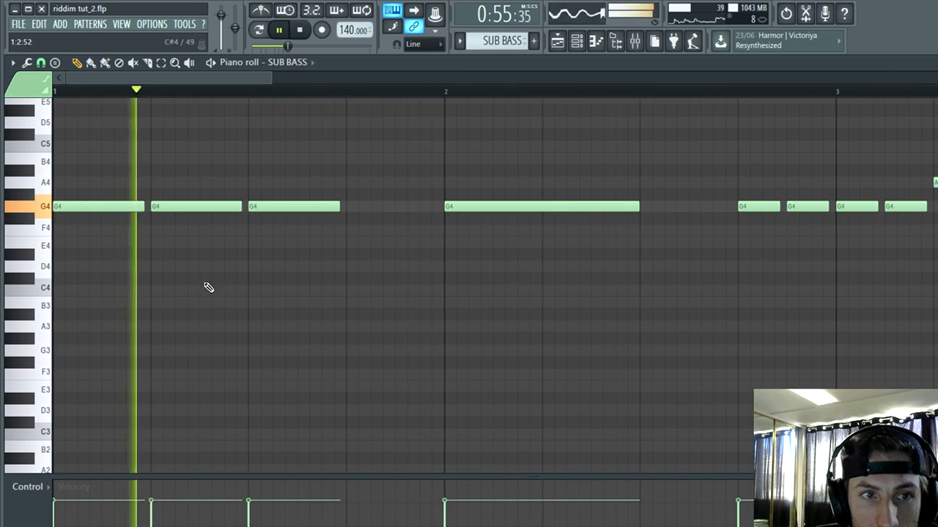
{"action": "left_click_drag", "start_coordinate": [187, 184], "coordinate": [191, 176]}
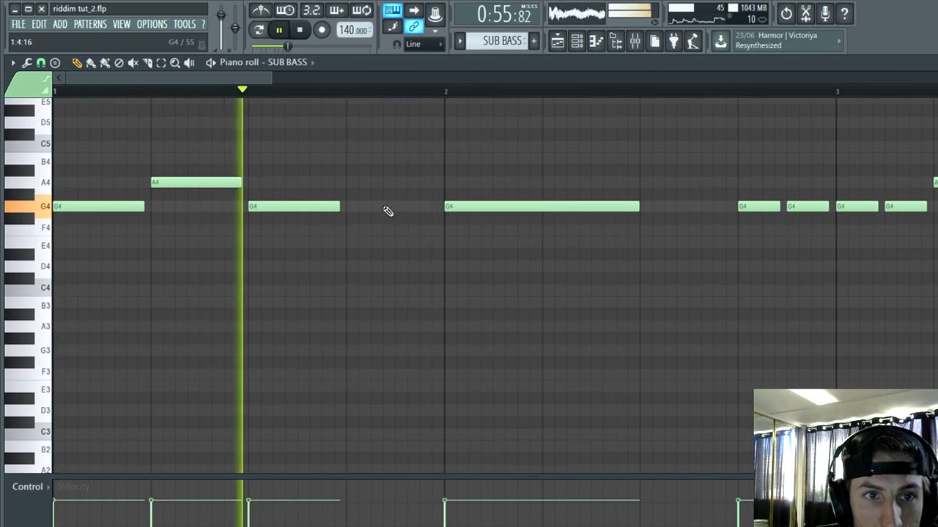
{"action": "key", "text": "space"}
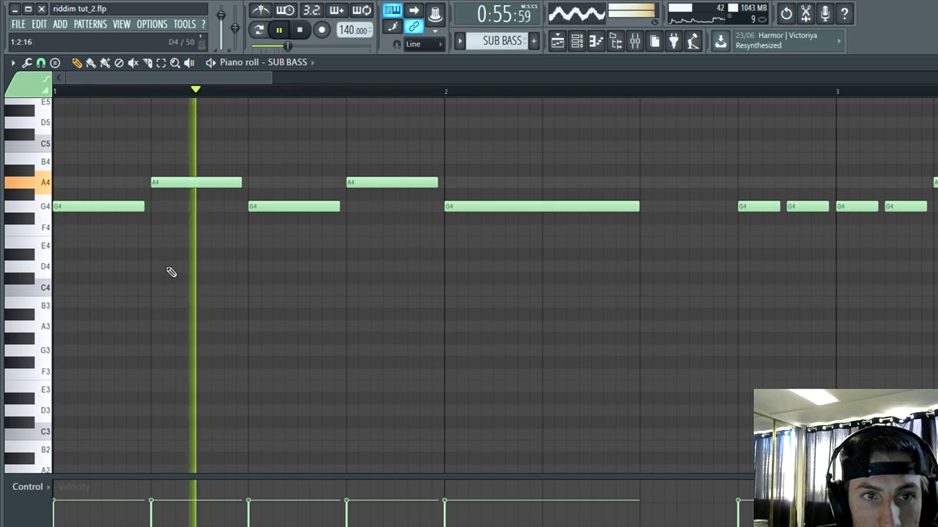
Step: Replace the short G4 sub notes across bars 2 and 3 with one-beat G4 and A4 notes on bar 2's beats 3 and 4
{"action": "scroll", "coordinate": [439, 261], "scroll_direction": "down", "scroll_amount": 2}
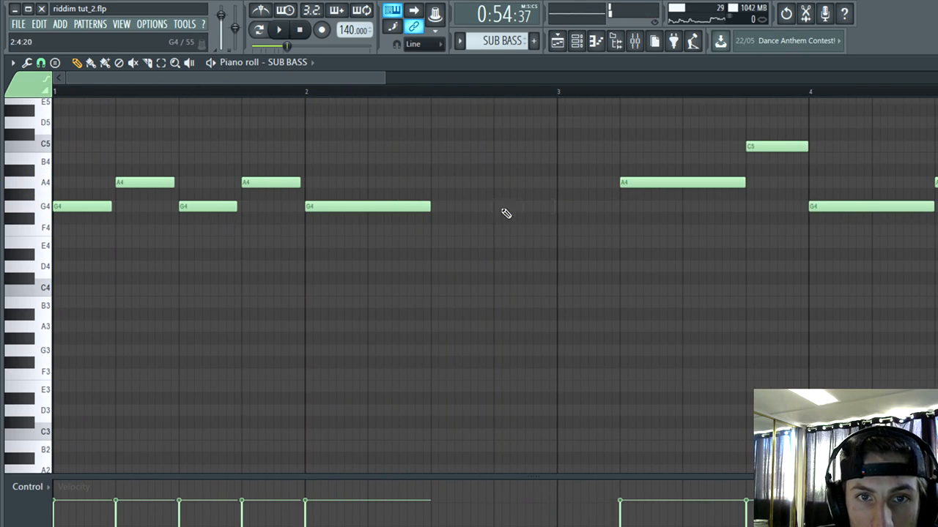
{"action": "scroll", "coordinate": [332, 204], "scroll_direction": "up", "scroll_amount": 3}
{"action": "key", "text": "space"}
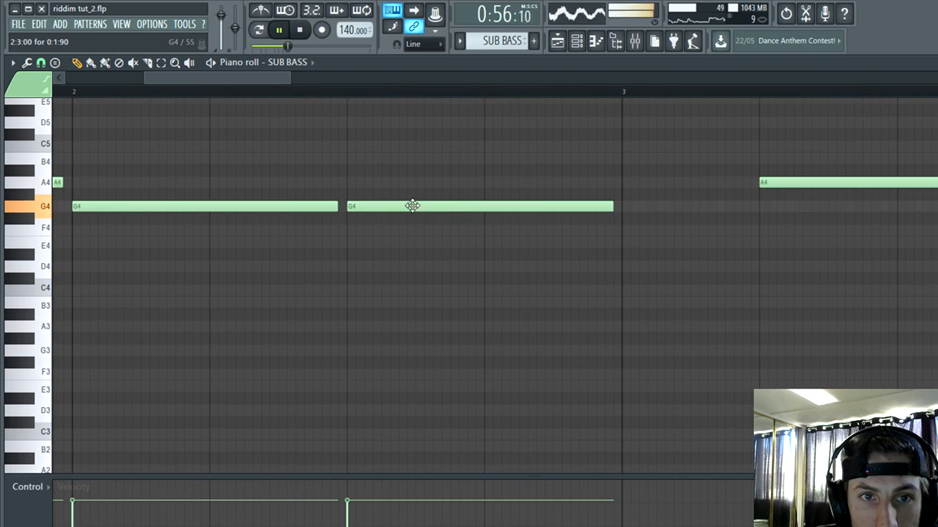
{"action": "left_click_drag", "start_coordinate": [609, 227], "coordinate": [476, 220]}
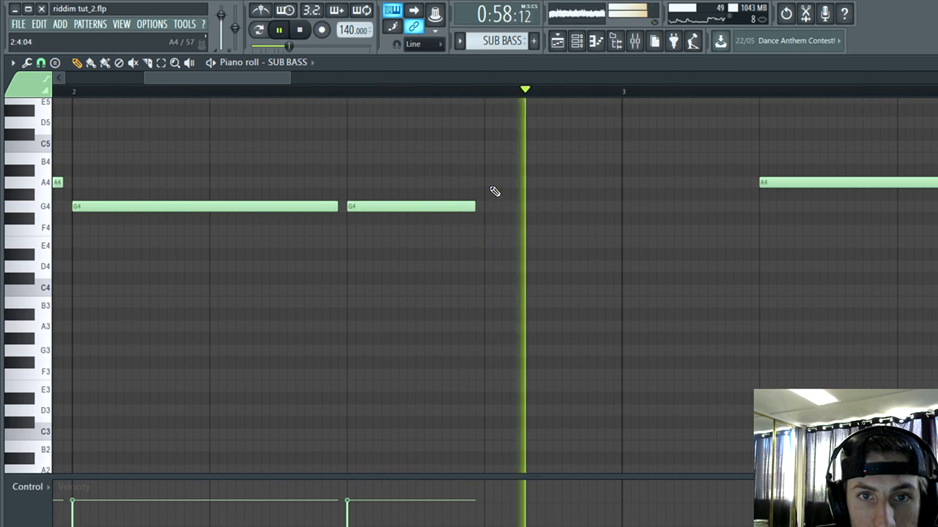
{"action": "left_click", "coordinate": [494, 183]}
Step: Add a one-beat G4 note at the start of bar 3 in the sub bass and play it back
{"action": "key", "text": "space"}
{"action": "scroll", "coordinate": [551, 212], "scroll_direction": "down", "scroll_amount": 1}
{"action": "scroll", "coordinate": [551, 213], "scroll_direction": "down", "scroll_amount": 2}
{"action": "key", "text": "space"}
{"action": "scroll", "coordinate": [307, 310], "scroll_direction": "up", "scroll_amount": 1}
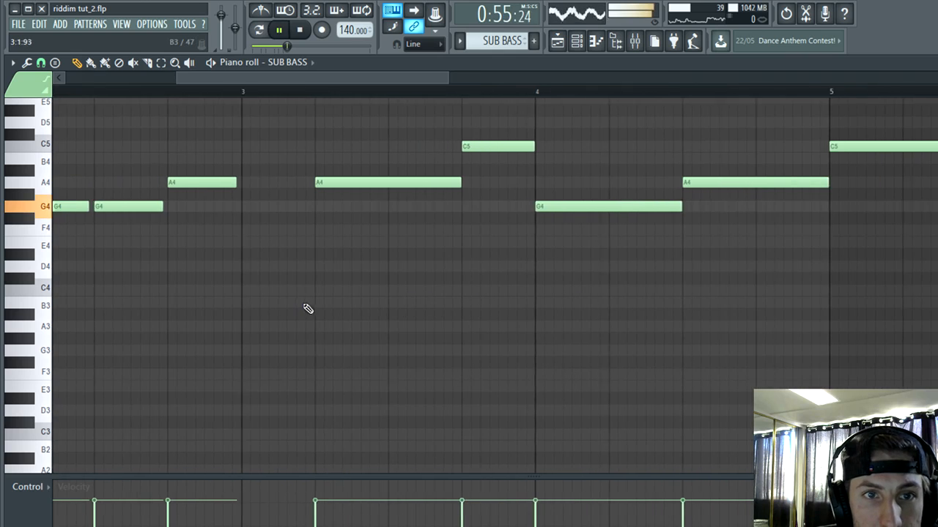
{"action": "scroll", "coordinate": [278, 204], "scroll_direction": "up", "scroll_amount": 1}
{"action": "scroll", "coordinate": [278, 204], "scroll_direction": "up", "scroll_amount": 1}
{"action": "scroll", "coordinate": [269, 380], "scroll_direction": "down", "scroll_amount": 2}
{"action": "scroll", "coordinate": [402, 362], "scroll_direction": "down", "scroll_amount": 1}
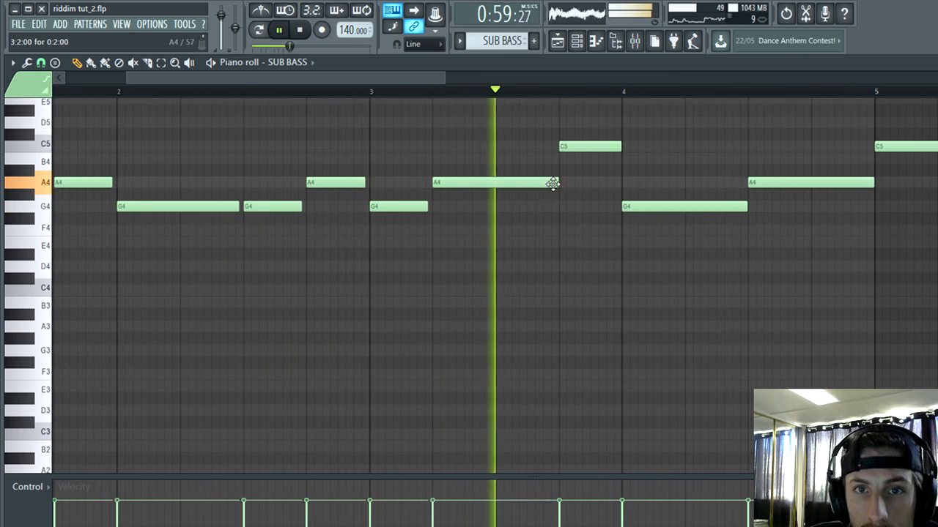
Step: Shorten the A4 sub note on beat 2 of bar 3 to one beat and add two half-beat A4 notes on beat 3
{"action": "key", "text": "space"}
{"action": "scroll", "coordinate": [492, 187], "scroll_direction": "up", "scroll_amount": 3}
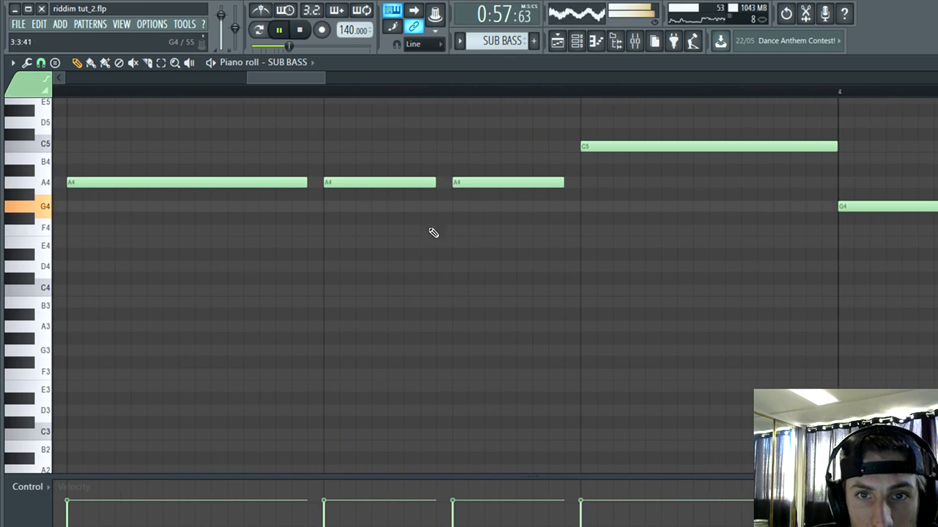
{"action": "scroll", "coordinate": [433, 232], "scroll_direction": "down", "scroll_amount": 2}
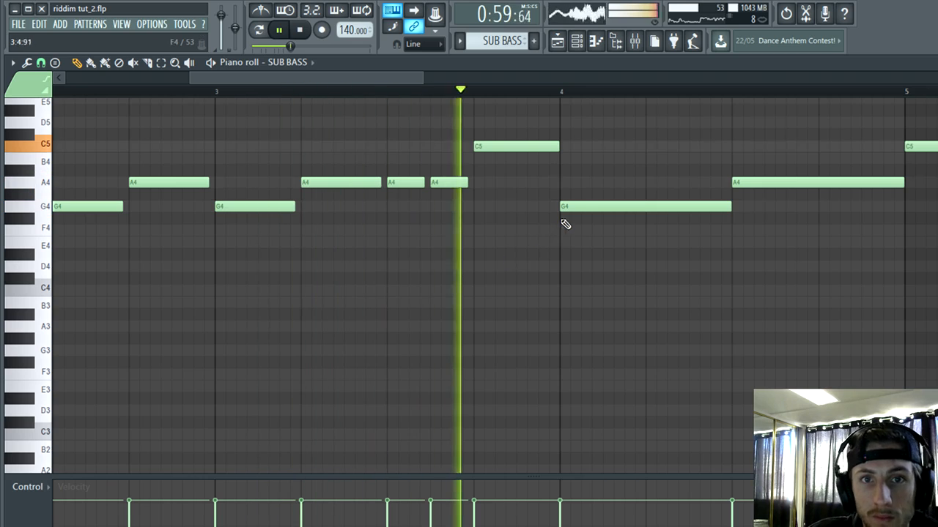
Step: Replace the C5 sub note on beat 4 of bar 3 with two half-beat A4 notes
{"action": "scroll", "coordinate": [356, 271], "scroll_direction": "down", "scroll_amount": 3}
{"action": "scroll", "coordinate": [378, 214], "scroll_direction": "up", "scroll_amount": 4}
{"action": "key", "text": "space"}
{"action": "key", "text": "space"}
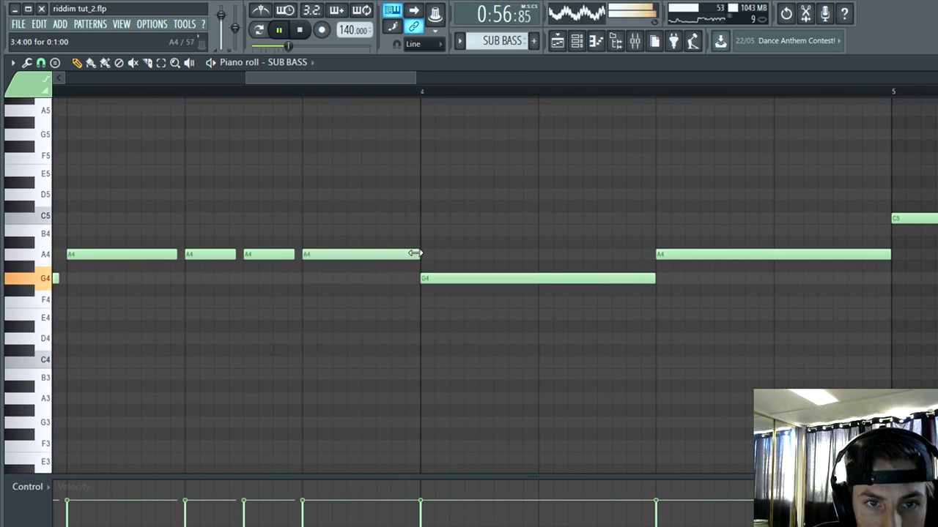
{"action": "left_click", "coordinate": [361, 255]}
{"action": "scroll", "coordinate": [399, 293], "scroll_direction": "up", "scroll_amount": 2}
{"action": "scroll", "coordinate": [359, 272], "scroll_direction": "down", "scroll_amount": 3}
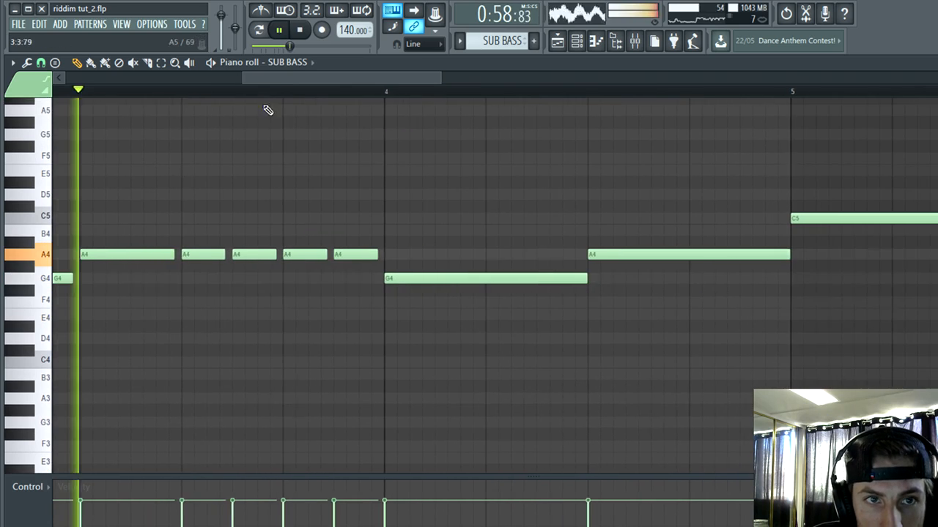
Step: Shorten bar 4's opening G4 sub note to half a beat and add a second half-beat G4 after it
{"action": "left_click", "coordinate": [279, 93]}
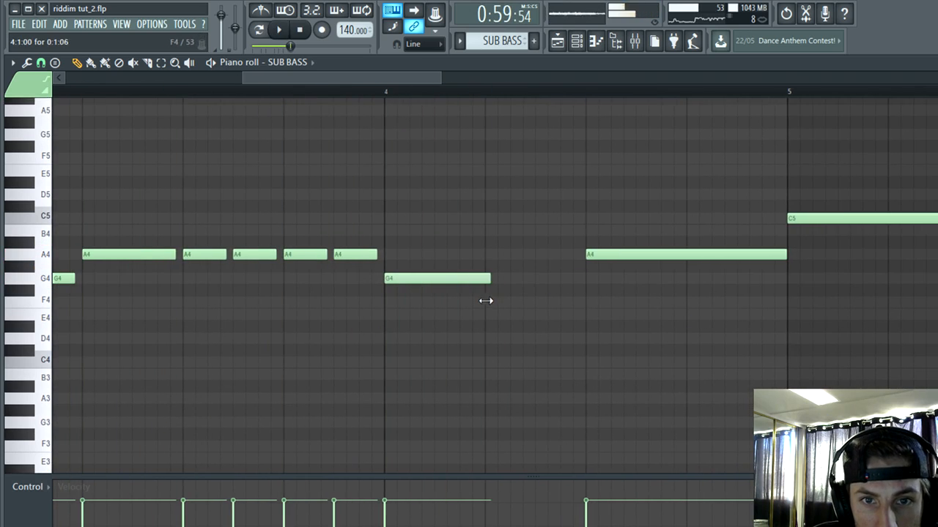
{"action": "left_click", "coordinate": [439, 279]}
{"action": "key", "text": "space"}
{"action": "scroll", "coordinate": [430, 292], "scroll_direction": "up", "scroll_amount": 2}
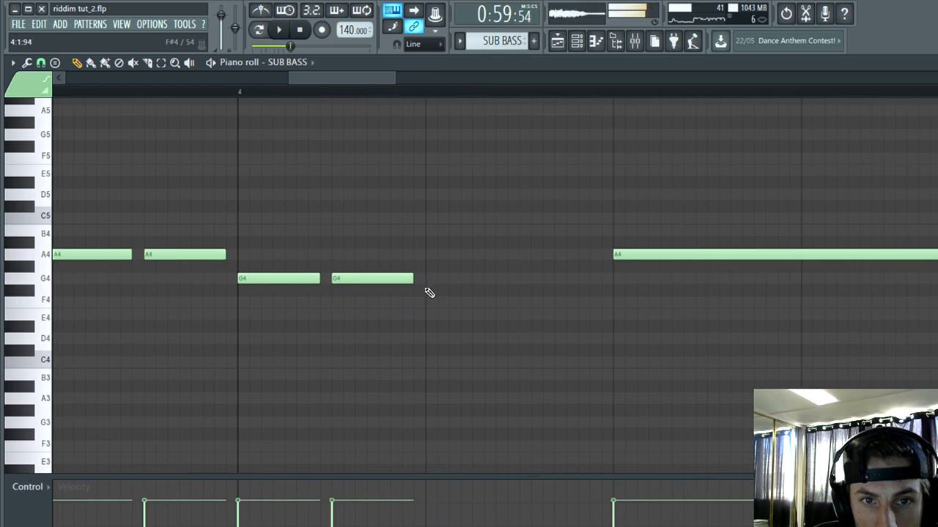
Step: Add three short G4 notes across beat 2 of bar 4 in the sub bass and audition them
{"action": "scroll", "coordinate": [496, 274], "scroll_direction": "up", "scroll_amount": 2}
{"action": "key", "text": "space"}
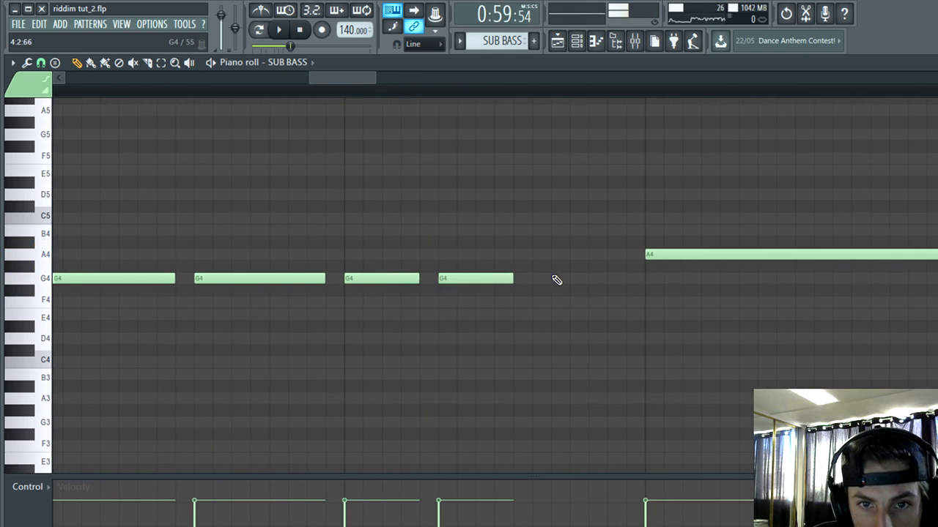
{"action": "scroll", "coordinate": [534, 283], "scroll_direction": "down", "scroll_amount": 4}
{"action": "key", "text": "space"}
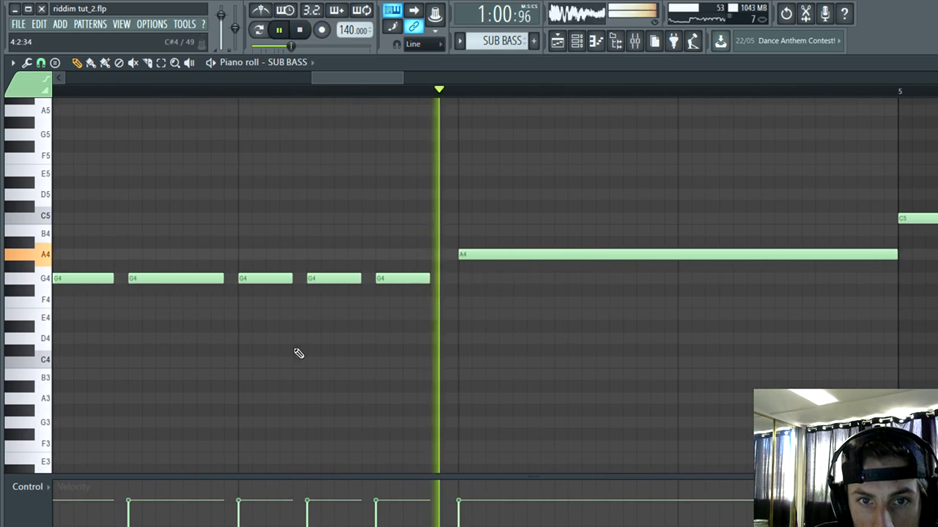
Step: Shorten the A4 sub note on beat 3 of bar 4 to one beat and add a B4 note on beat 4
{"action": "key", "text": "space"}
{"action": "key", "text": "space"}
{"action": "left_click_drag", "start_coordinate": [500, 256], "coordinate": [400, 265]}
{"action": "key", "text": "space"}
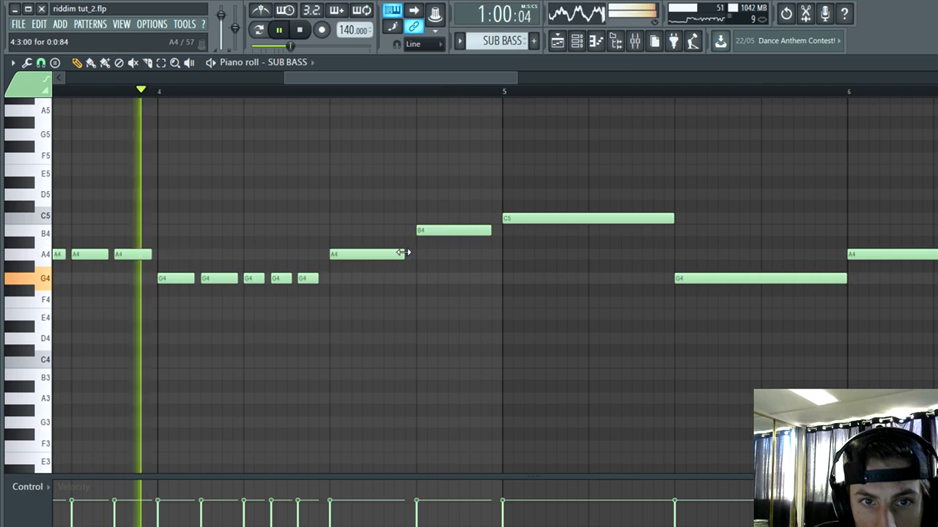
{"action": "scroll", "coordinate": [520, 335], "scroll_direction": "down", "scroll_amount": 4}
{"action": "scroll", "coordinate": [399, 298], "scroll_direction": "up", "scroll_amount": 3}
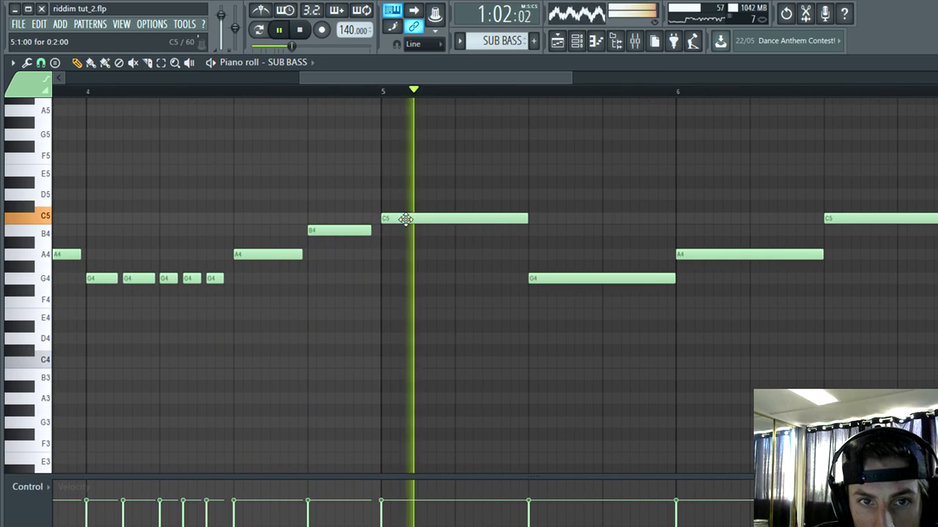
Step: Lower bar 5's opening C5 sub note to A4, shorten it to one beat and add a B4 note on beat 2
{"action": "left_click_drag", "start_coordinate": [406, 240], "coordinate": [405, 255]}
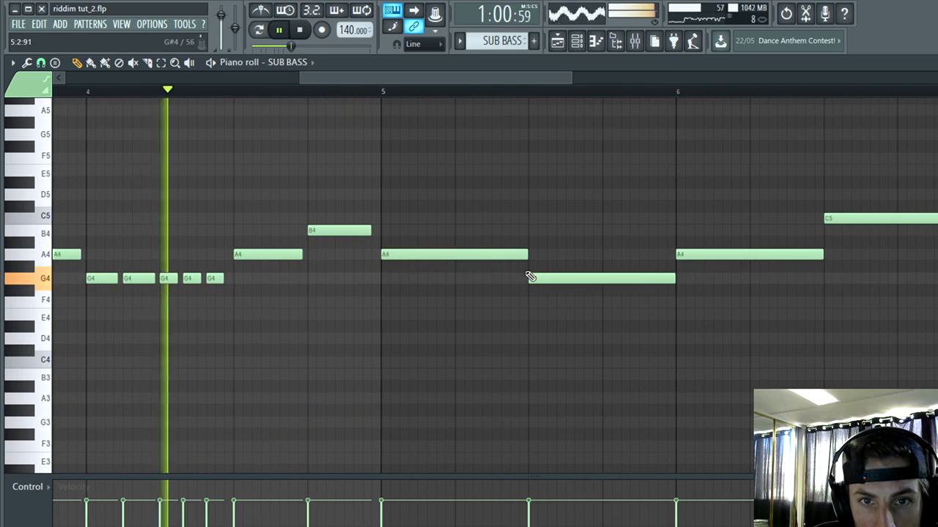
{"action": "left_click_drag", "start_coordinate": [528, 255], "coordinate": [449, 266]}
{"action": "left_click", "coordinate": [480, 230]}
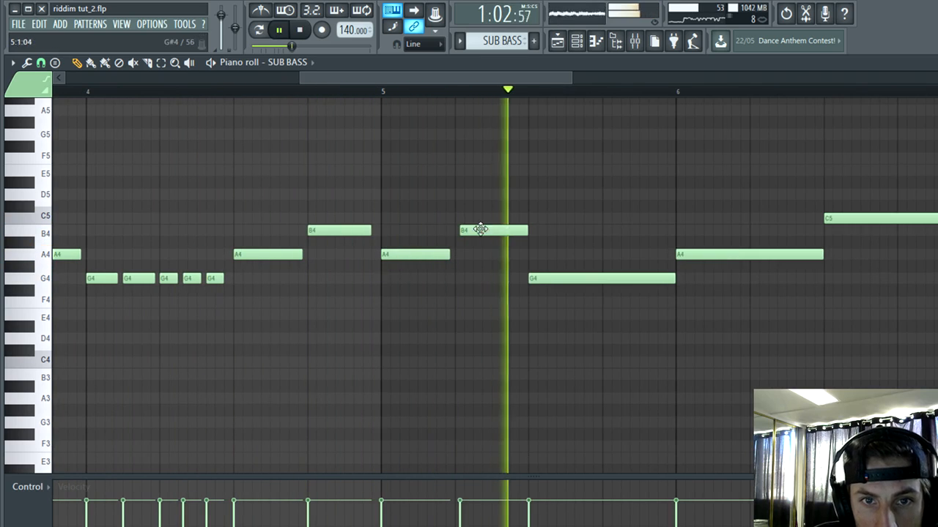
Step: Shorten the G4 sub note on beat 3 of bar 5 to one beat and add an A4 note on beat 4
{"action": "scroll", "coordinate": [433, 300], "scroll_direction": "up", "scroll_amount": 1}
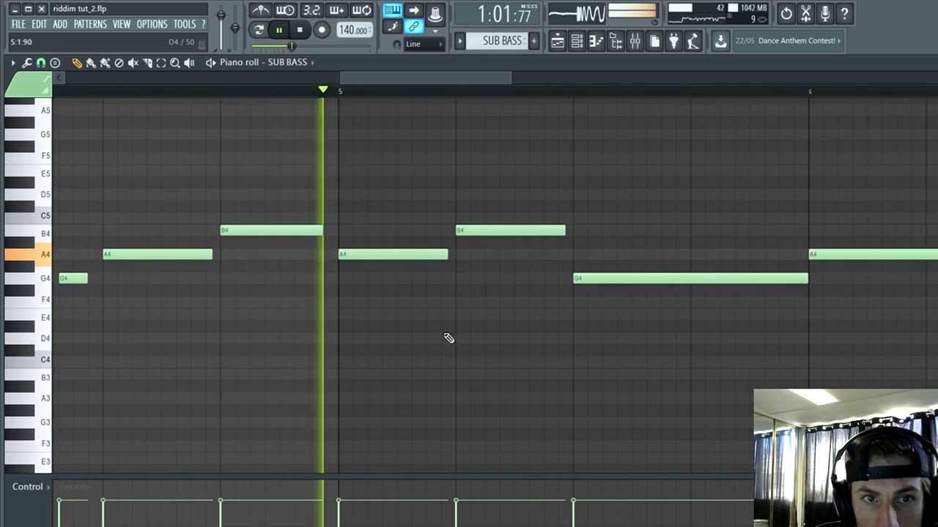
{"action": "scroll", "coordinate": [350, 298], "scroll_direction": "down", "scroll_amount": 2}
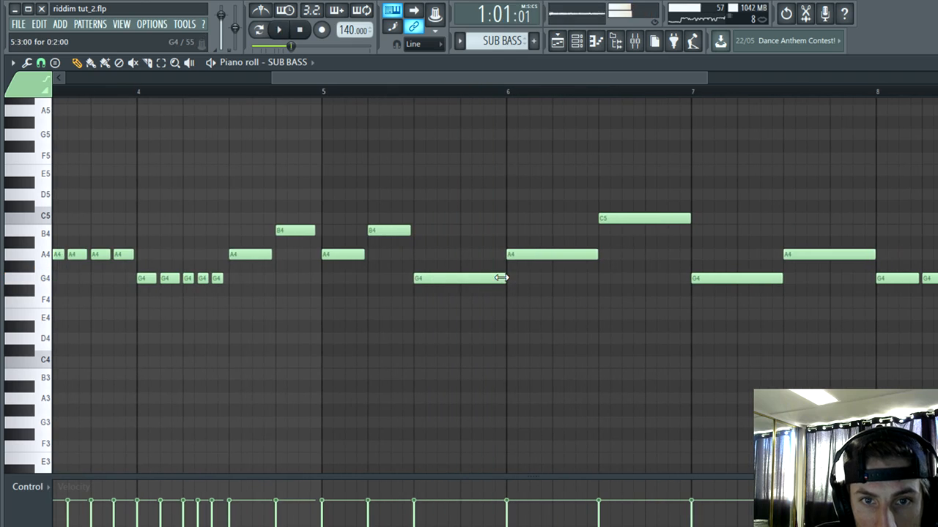
{"action": "left_click_drag", "start_coordinate": [502, 278], "coordinate": [451, 283]}
{"action": "left_click", "coordinate": [463, 256]}
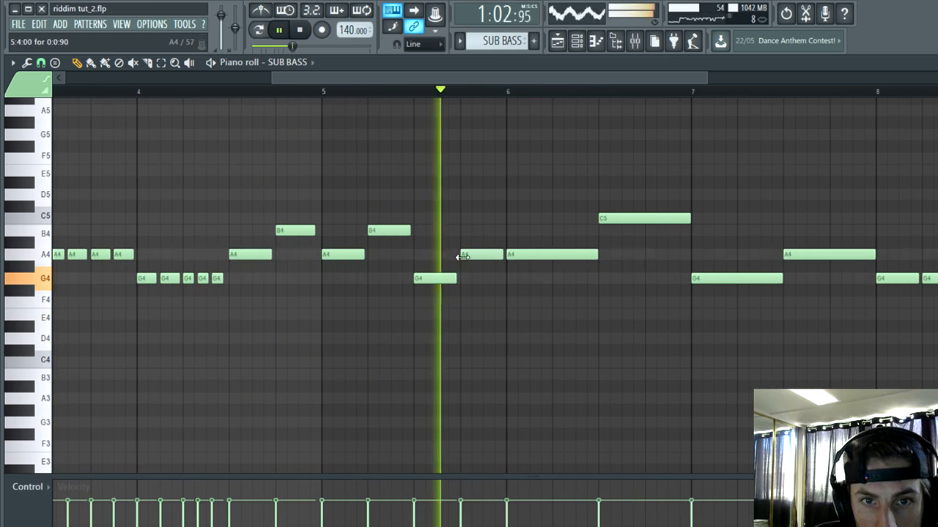
Step: Delete all sub bass notes from bar 7 onward and close the piano roll
{"action": "scroll", "coordinate": [467, 254], "scroll_direction": "down", "scroll_amount": 2}
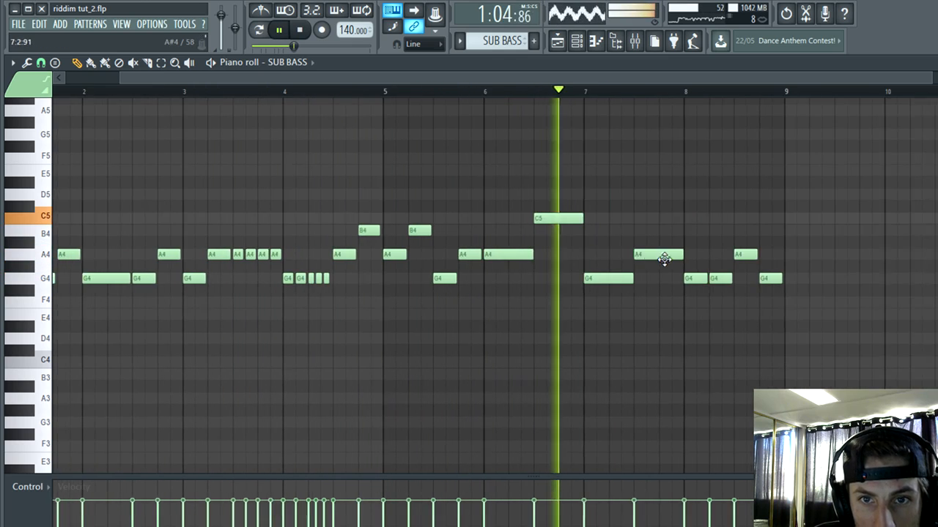
{"action": "key", "text": "space"}
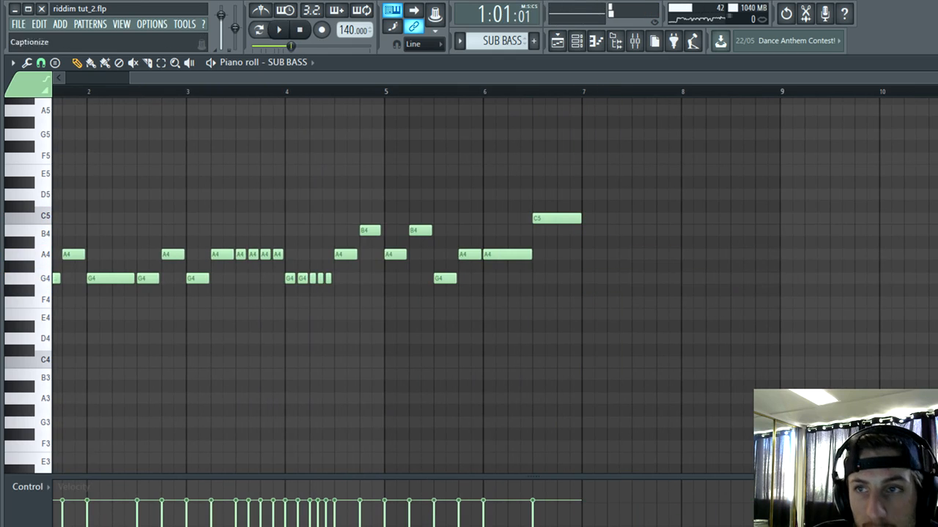
{"action": "key", "text": "Escape"}
Step: Move the SUB BASS clip out of the drop to about bar 83 on one of the Bass tracks
{"action": "right_click", "coordinate": [497, 433]}
{"action": "scroll", "coordinate": [501, 436], "scroll_direction": "down", "scroll_amount": 3}
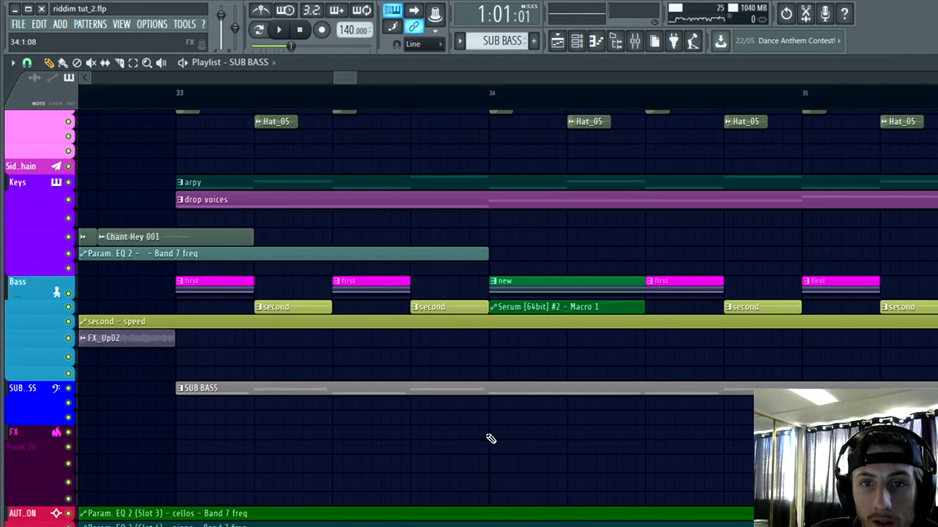
{"action": "scroll", "coordinate": [491, 439], "scroll_direction": "down", "scroll_amount": 2}
{"action": "scroll", "coordinate": [500, 418], "scroll_direction": "up", "scroll_amount": 1}
{"action": "scroll", "coordinate": [502, 418], "scroll_direction": "down", "scroll_amount": 1}
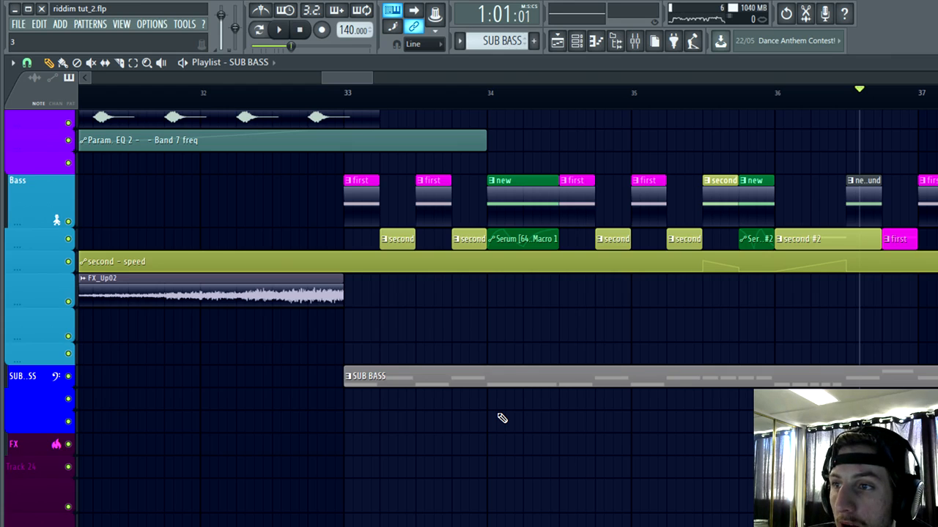
{"action": "scroll", "coordinate": [482, 447], "scroll_direction": "down", "scroll_amount": 5}
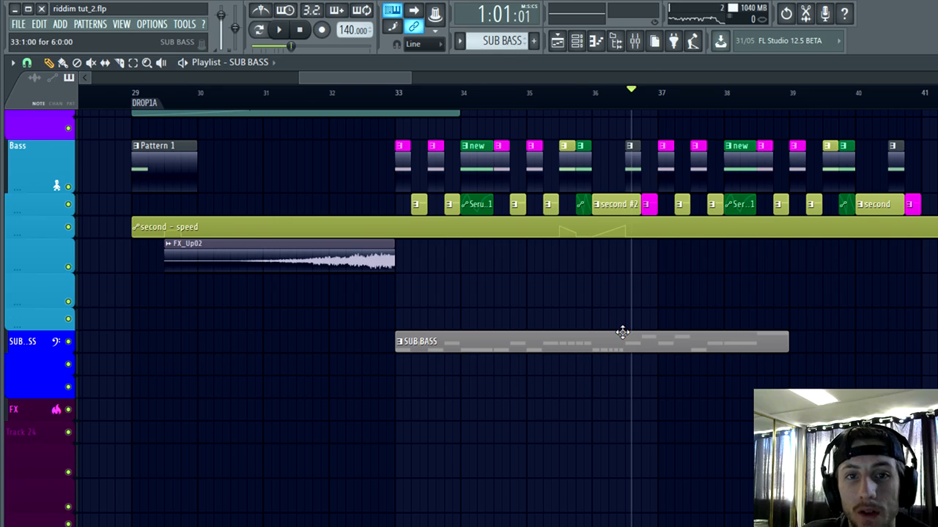
{"action": "scroll", "coordinate": [612, 384], "scroll_direction": "down", "scroll_amount": 6}
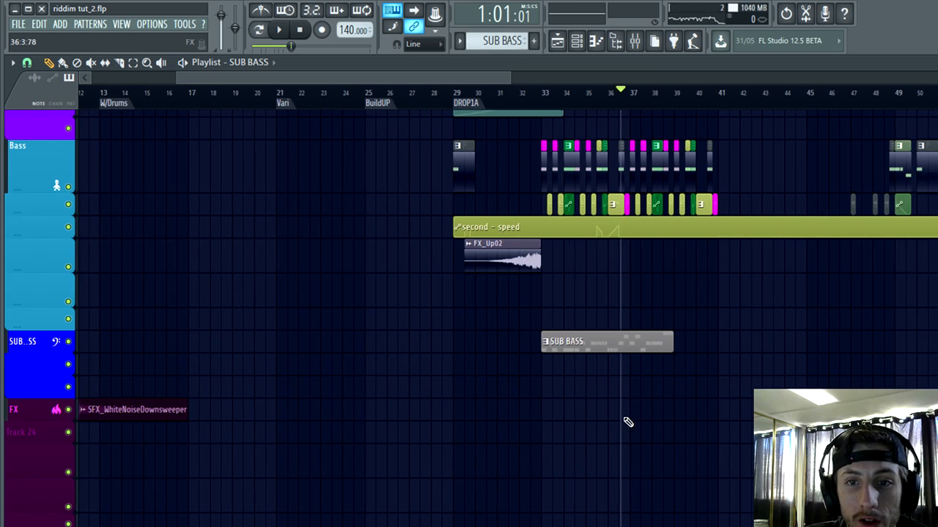
{"action": "scroll", "coordinate": [634, 419], "scroll_direction": "down", "scroll_amount": 4}
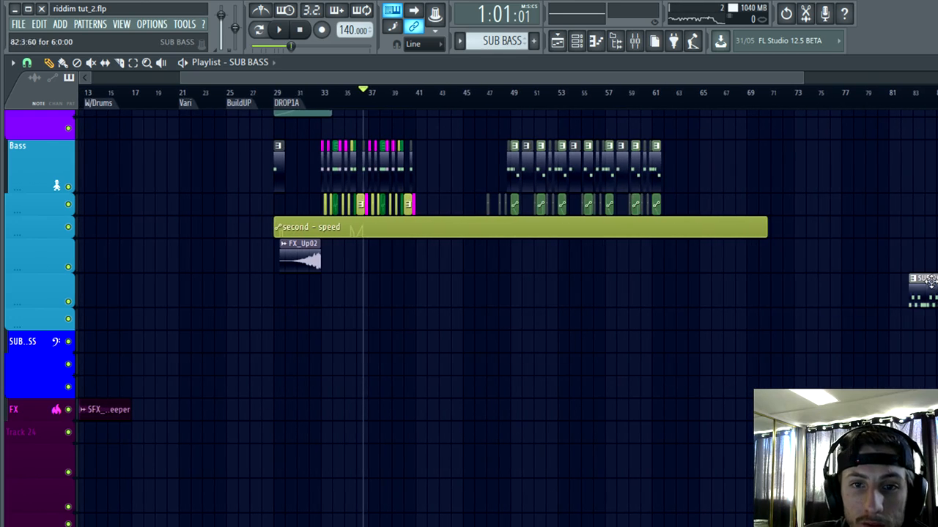
{"action": "scroll", "coordinate": [230, 381], "scroll_direction": "up", "scroll_amount": 10}
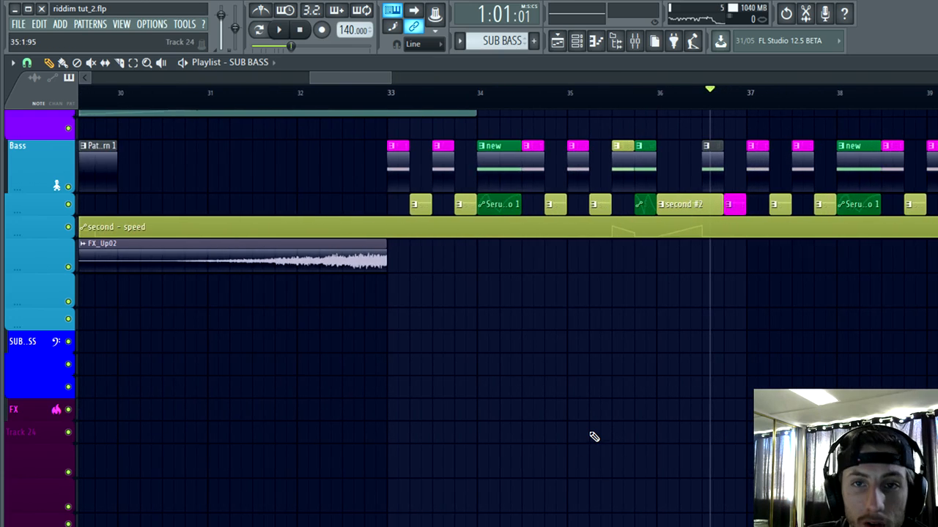
Step: Play the drop from just before bar 33 without the sub bass and examine the bass clip arrangement
{"action": "scroll", "coordinate": [594, 437], "scroll_direction": "down", "scroll_amount": 3}
{"action": "scroll", "coordinate": [594, 438], "scroll_direction": "up", "scroll_amount": 3}
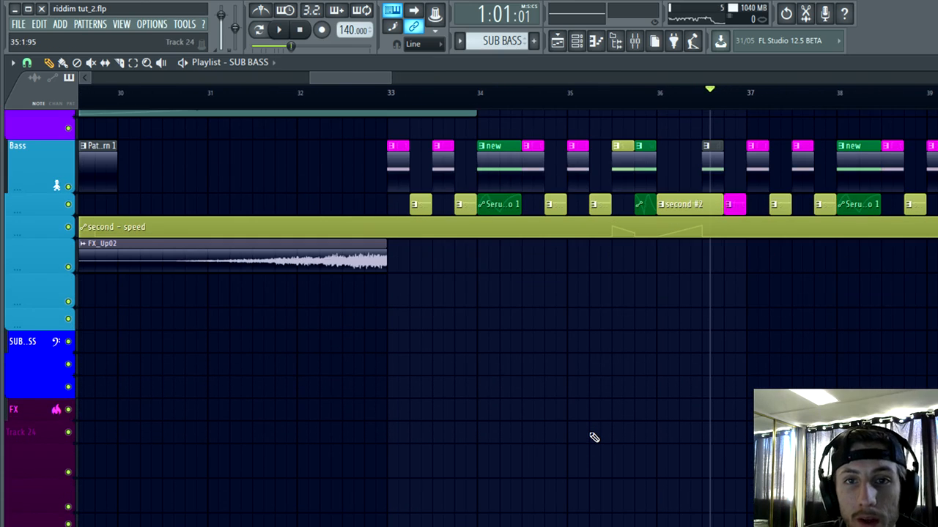
{"action": "scroll", "coordinate": [594, 438], "scroll_direction": "up", "scroll_amount": 2}
{"action": "key", "text": "space"}
{"action": "scroll", "coordinate": [465, 412], "scroll_direction": "up", "scroll_amount": 2}
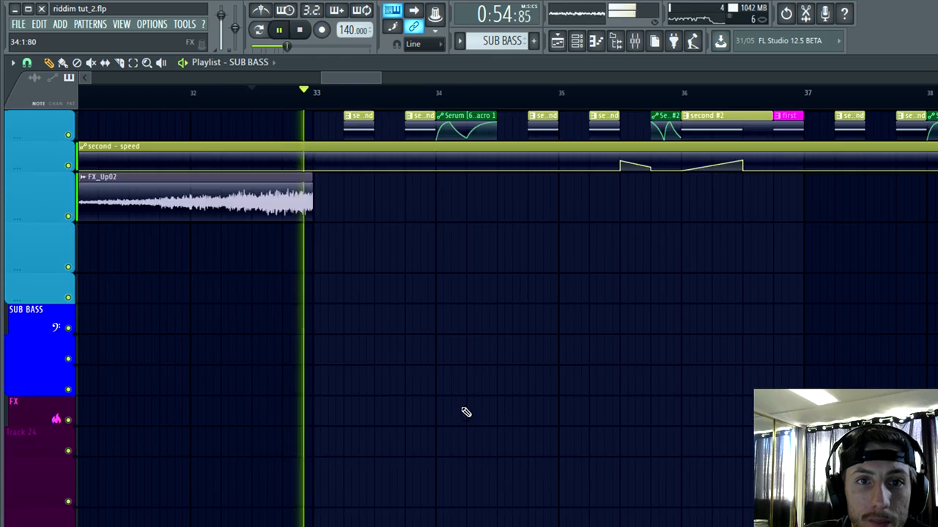
{"action": "scroll", "coordinate": [295, 511], "scroll_direction": "up", "scroll_amount": 2}
{"action": "scroll", "coordinate": [295, 511], "scroll_direction": "down", "scroll_amount": 2}
{"action": "scroll", "coordinate": [440, 489], "scroll_direction": "up", "scroll_amount": 2}
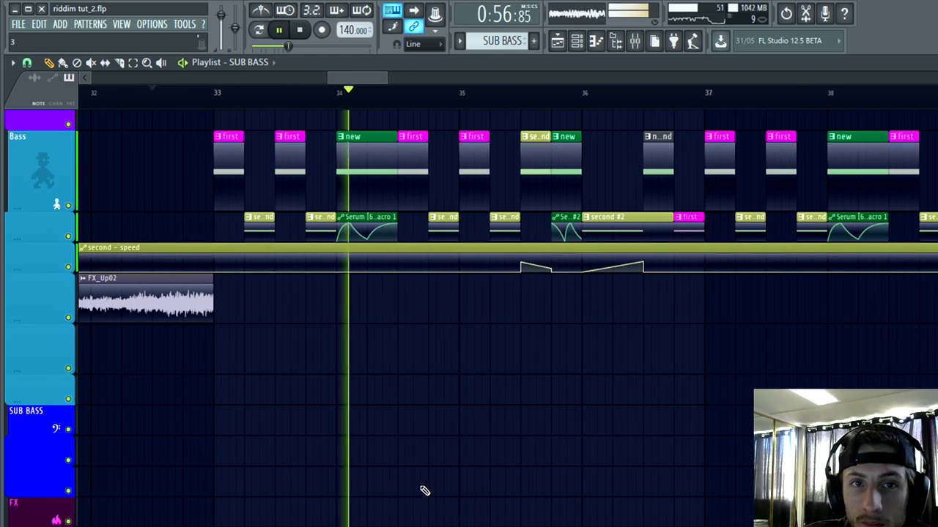
{"action": "scroll", "coordinate": [419, 490], "scroll_direction": "down", "scroll_amount": 2}
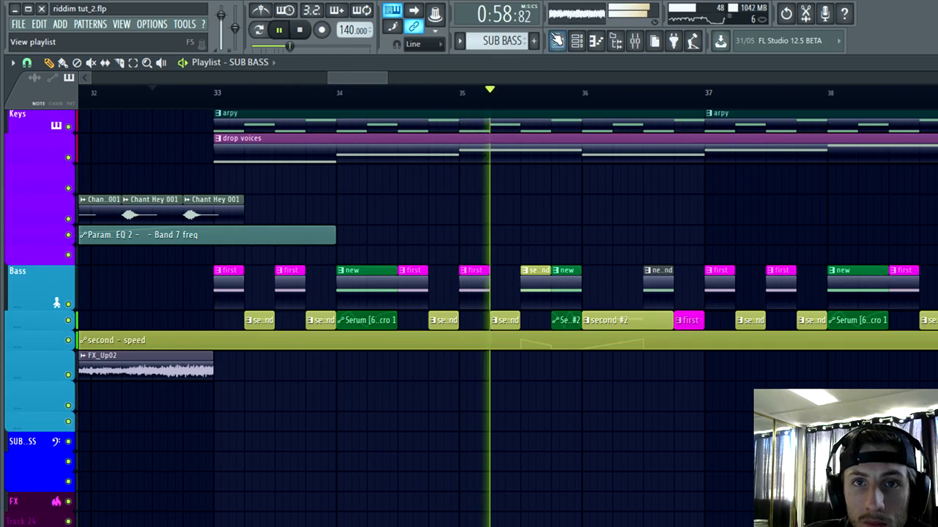
Step: Close the Serum window and the channel rack, and return to the playlist
{"action": "left_click", "coordinate": [558, 42]}
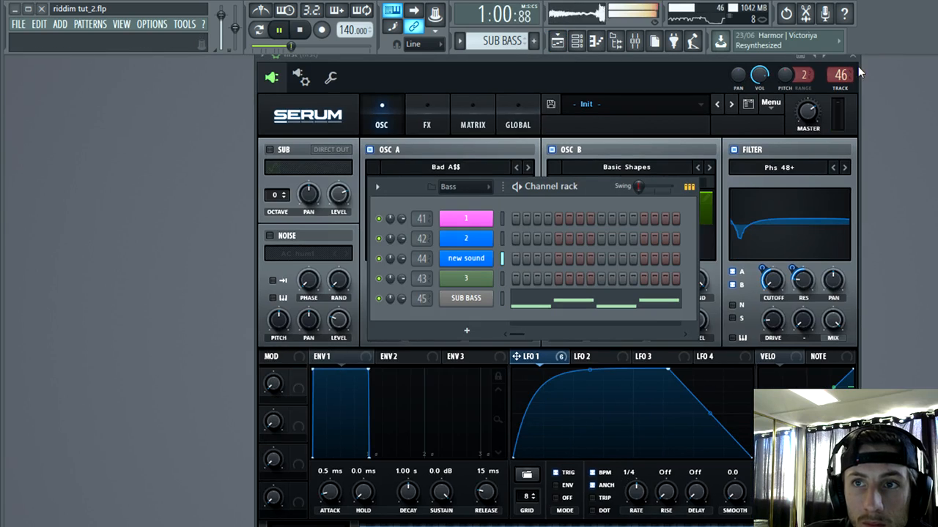
{"action": "left_click", "coordinate": [854, 58]}
{"action": "left_click", "coordinate": [575, 41]}
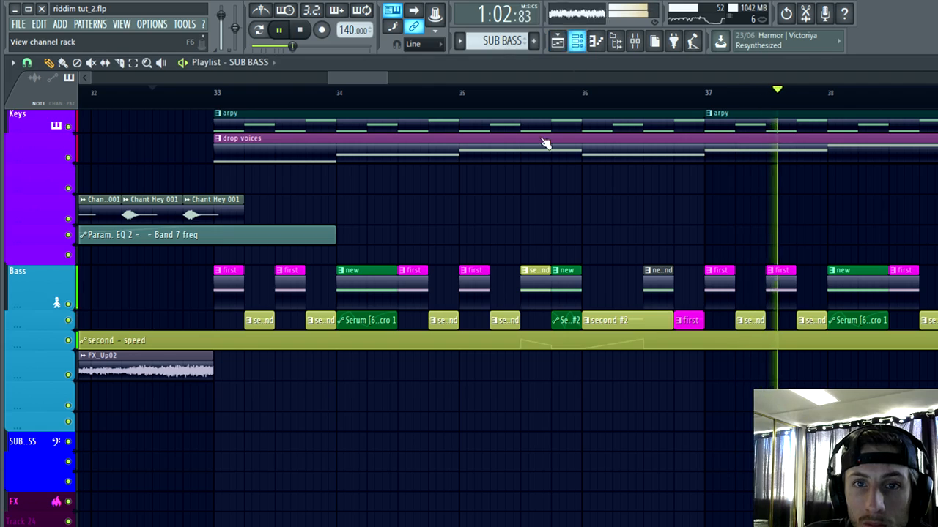
Step: Replay the drop from bar 33 and again from the end of the riser before it, examining bar 33's bass pattern
{"action": "scroll", "coordinate": [491, 445], "scroll_direction": "up", "scroll_amount": 2}
{"action": "left_click", "coordinate": [217, 93]}
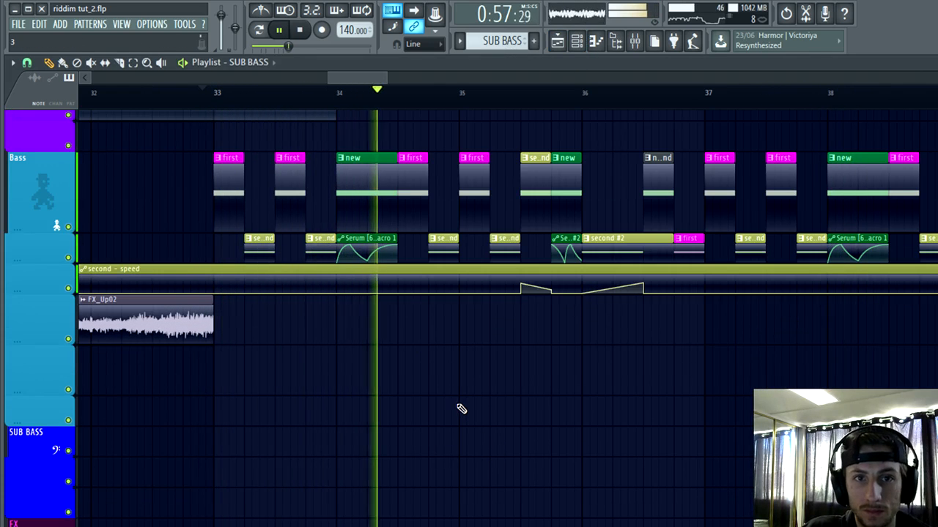
{"action": "scroll", "coordinate": [253, 216], "scroll_direction": "up", "scroll_amount": 1}
{"action": "key", "text": "space"}
{"action": "left_click", "coordinate": [147, 95]}
{"action": "key", "text": "space"}
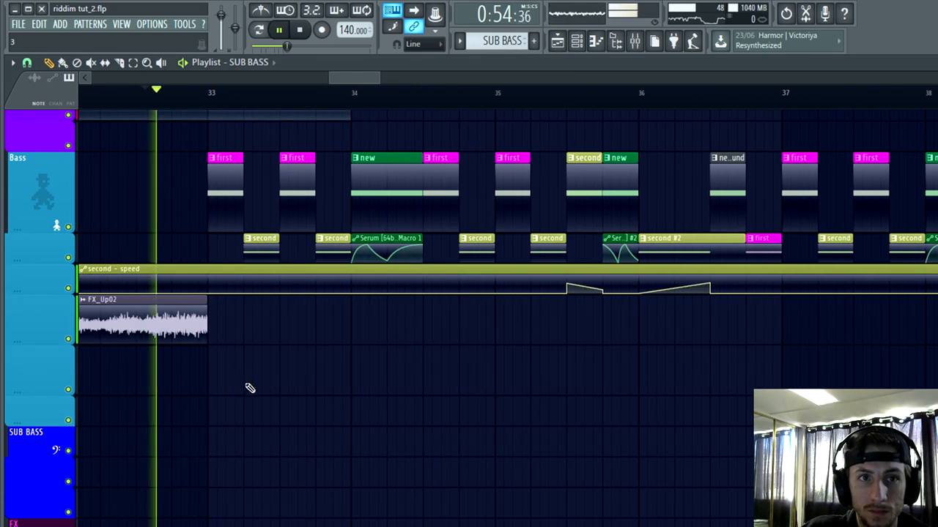
{"action": "scroll", "coordinate": [354, 467], "scroll_direction": "up", "scroll_amount": 2}
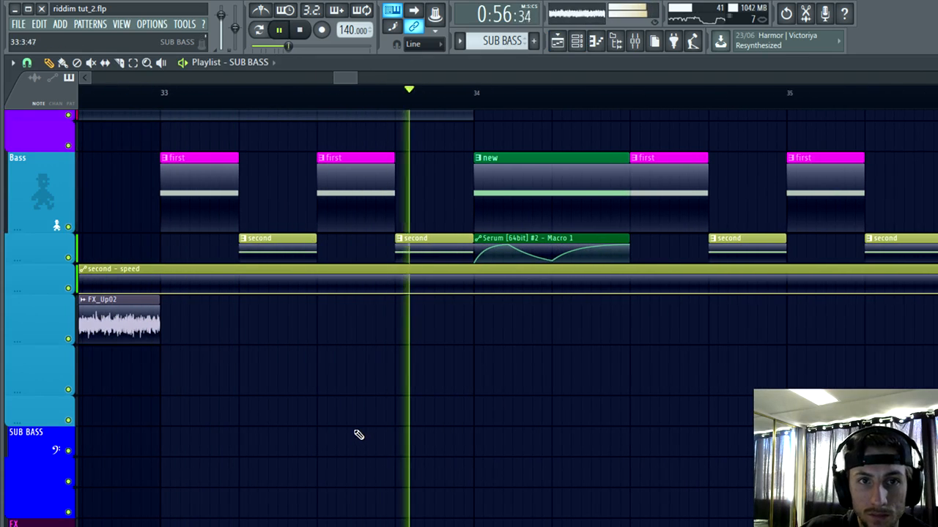
Step: Try a different rhythm in bar 33 by deleting the "first" clip on beat 3 and shifting the "second" clip after beat 2
{"action": "key", "text": "space"}
{"action": "right_click", "coordinate": [336, 185]}
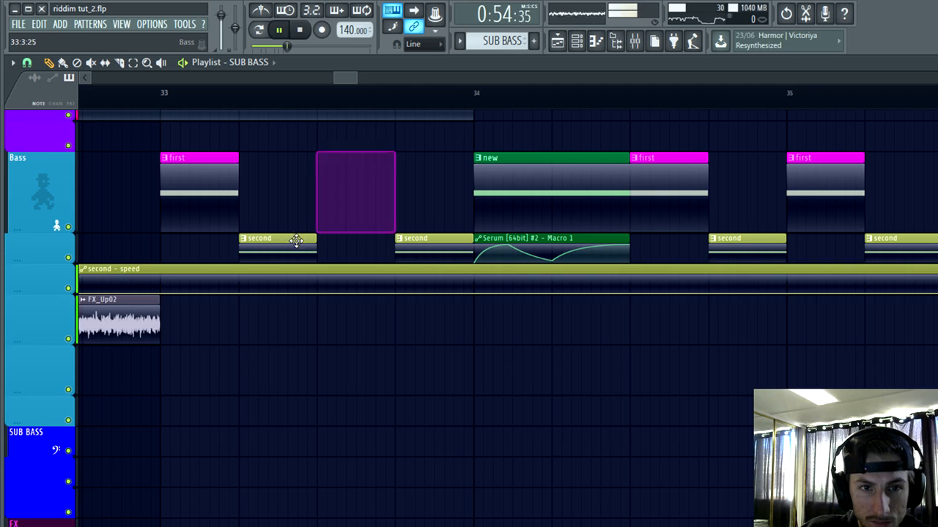
{"action": "key", "text": "space"}
{"action": "mouse_move", "coordinate": [265, 244]}
{"action": "left_mouse_down"}
{"action": "mouse_move", "coordinate": [343, 244]}
{"action": "mouse_move", "coordinate": [281, 248]}
{"action": "left_mouse_up"}
{"action": "key", "text": "space"}
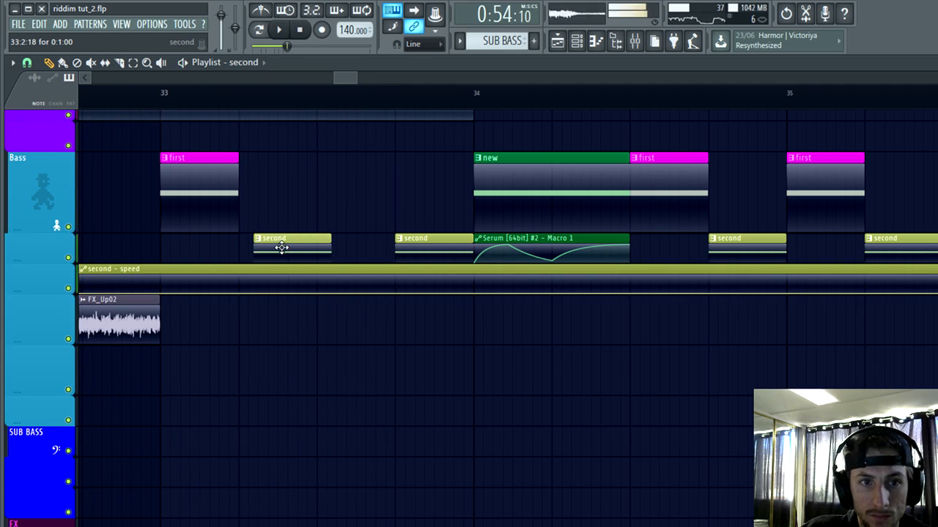
{"action": "left_click_drag", "start_coordinate": [232, 202], "coordinate": [354, 192]}
Step: Listen through the drop and examine the repeated bass clips from bar 37 onward
{"action": "scroll", "coordinate": [221, 513], "scroll_direction": "down", "scroll_amount": 4}
{"action": "scroll", "coordinate": [221, 525], "scroll_direction": "down", "scroll_amount": 5}
{"action": "scroll", "coordinate": [469, 516], "scroll_direction": "up", "scroll_amount": 4}
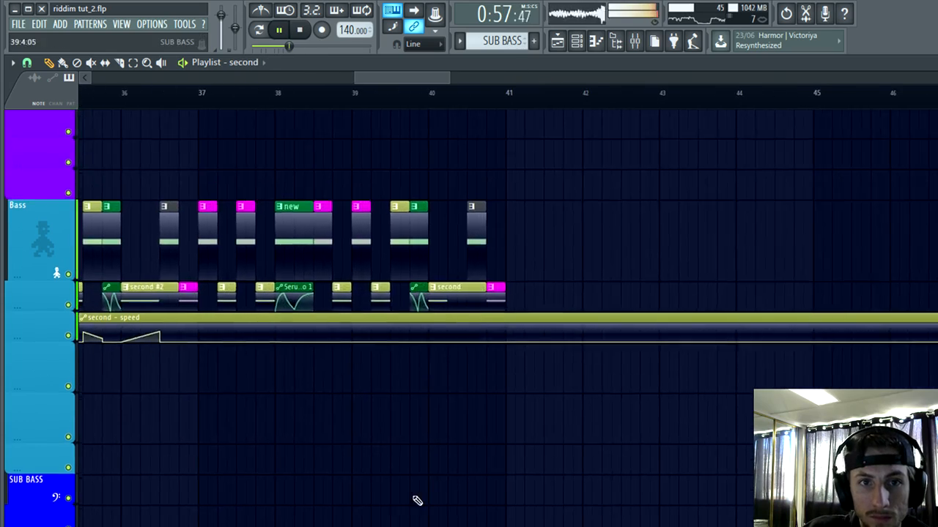
{"action": "scroll", "coordinate": [421, 502], "scroll_direction": "down", "scroll_amount": 4}
{"action": "scroll", "coordinate": [410, 491], "scroll_direction": "up", "scroll_amount": 3}
{"action": "scroll", "coordinate": [168, 256], "scroll_direction": "up", "scroll_amount": 4}
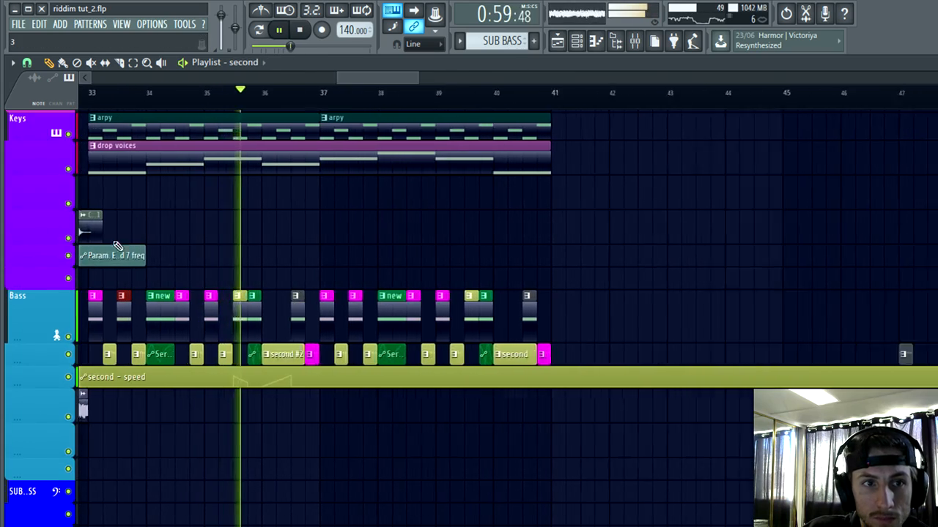
{"action": "scroll", "coordinate": [550, 332], "scroll_direction": "down", "scroll_amount": 3}
{"action": "scroll", "coordinate": [488, 505], "scroll_direction": "up", "scroll_amount": 6}
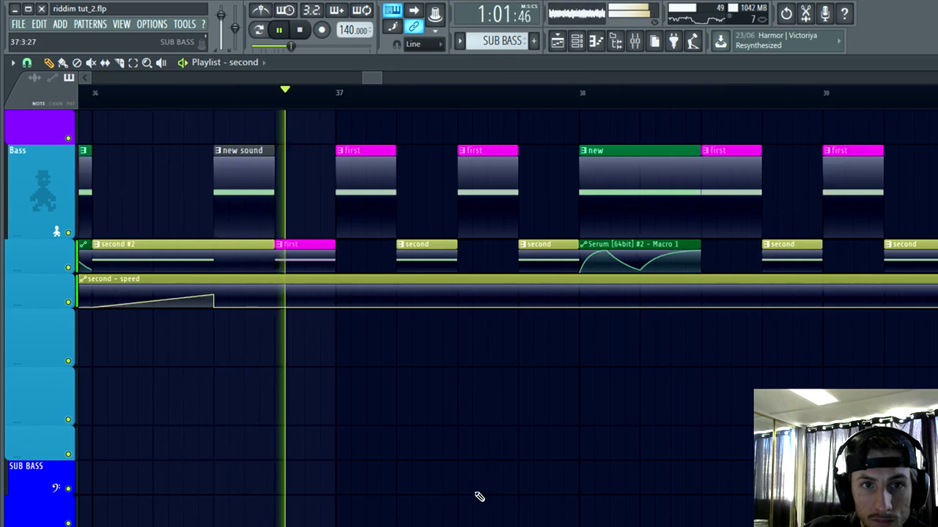
{"action": "scroll", "coordinate": [455, 504], "scroll_direction": "down", "scroll_amount": 3}
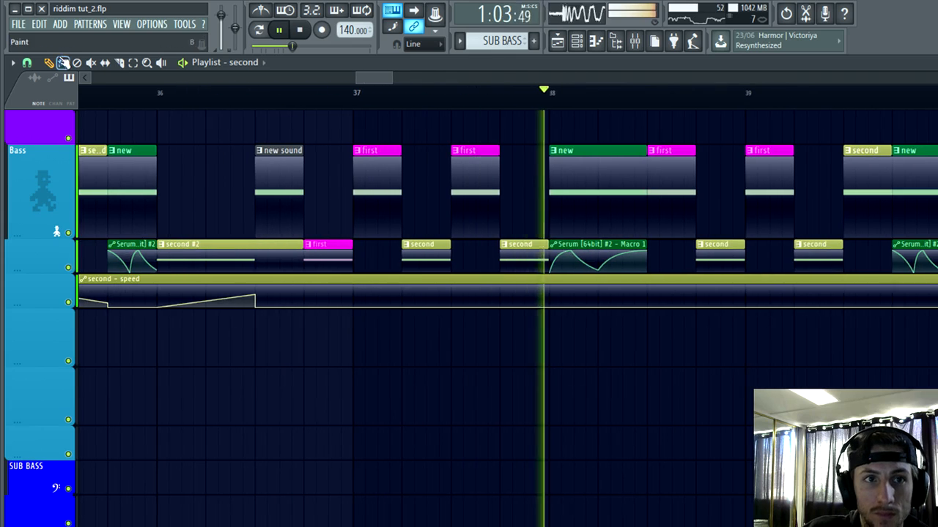
Step: Raise the "second - speed" automation to about 52% from beat 2 to beat 3 of bar 37 and audition it
{"action": "left_click", "coordinate": [128, 95]}
{"action": "scroll", "coordinate": [427, 425], "scroll_direction": "up", "scroll_amount": 2}
{"action": "scroll", "coordinate": [429, 424], "scroll_direction": "up", "scroll_amount": 5}
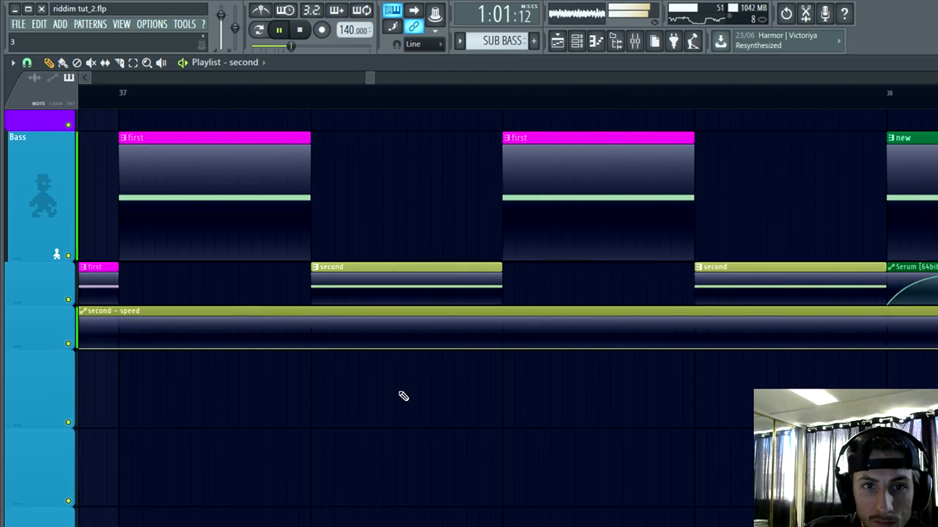
{"action": "key", "text": "space"}
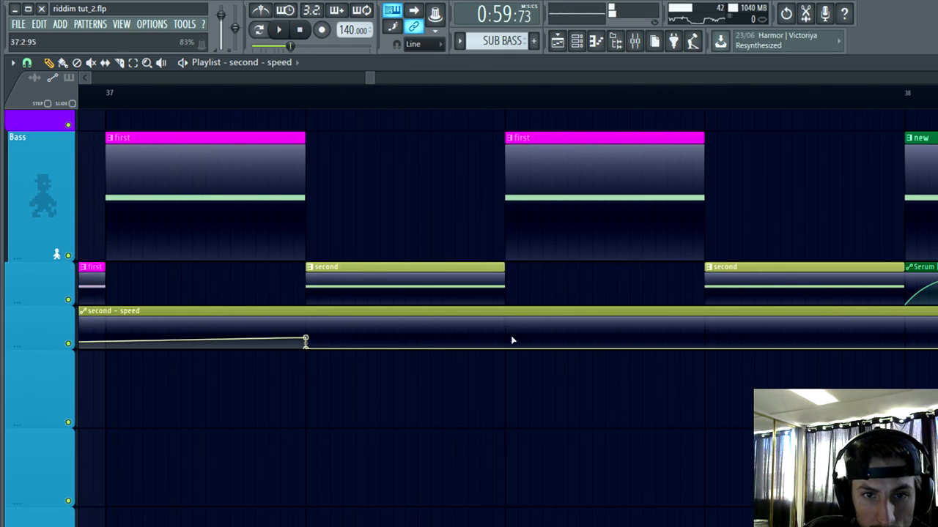
{"action": "left_click_drag", "start_coordinate": [307, 347], "coordinate": [308, 334]}
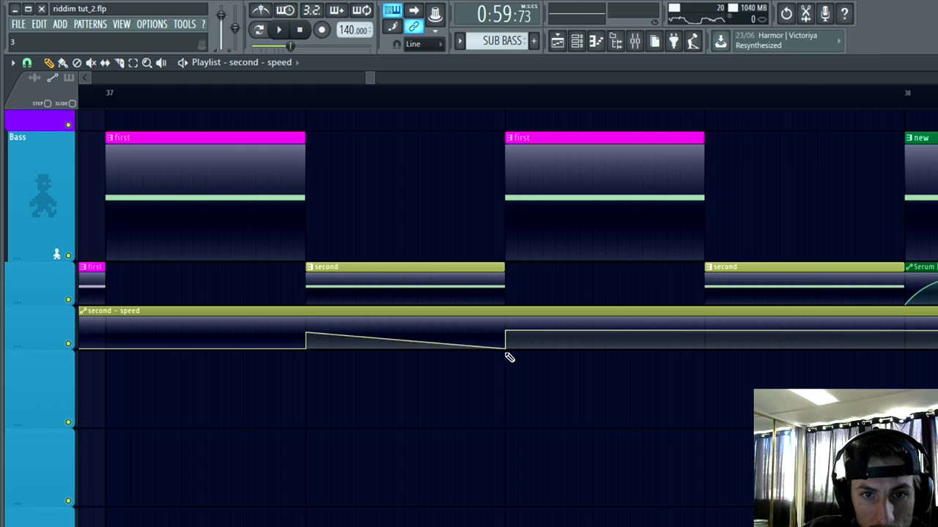
{"action": "left_click_drag", "start_coordinate": [507, 333], "coordinate": [508, 374]}
{"action": "key", "text": "space"}
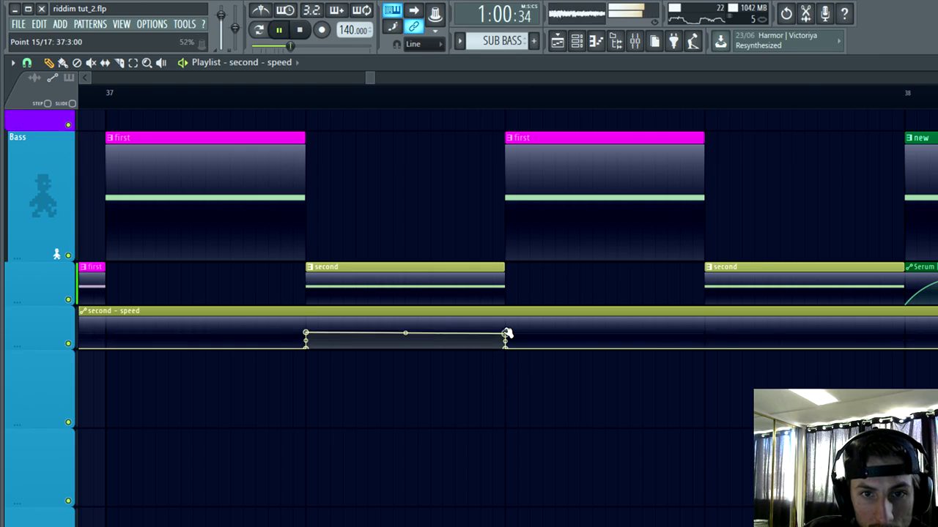
{"action": "scroll", "coordinate": [245, 441], "scroll_direction": "down", "scroll_amount": 4}
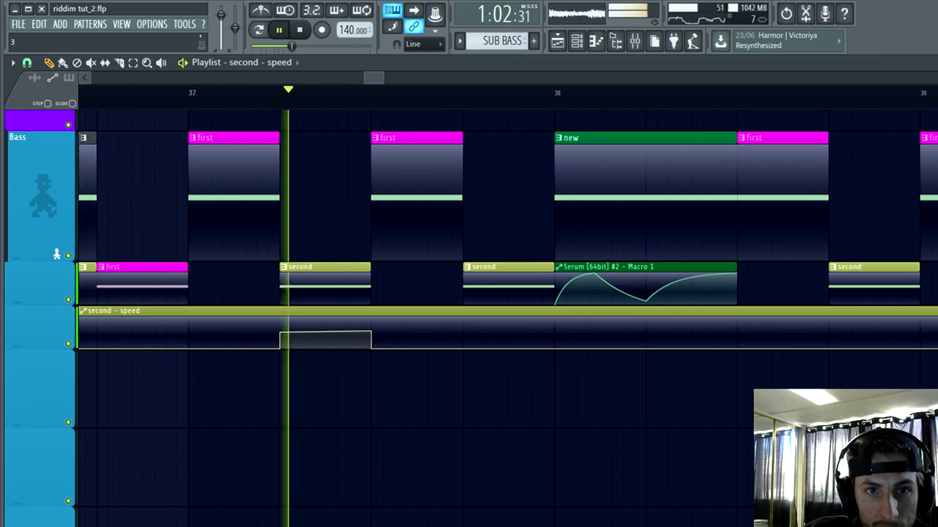
{"action": "scroll", "coordinate": [462, 444], "scroll_direction": "down", "scroll_amount": 3}
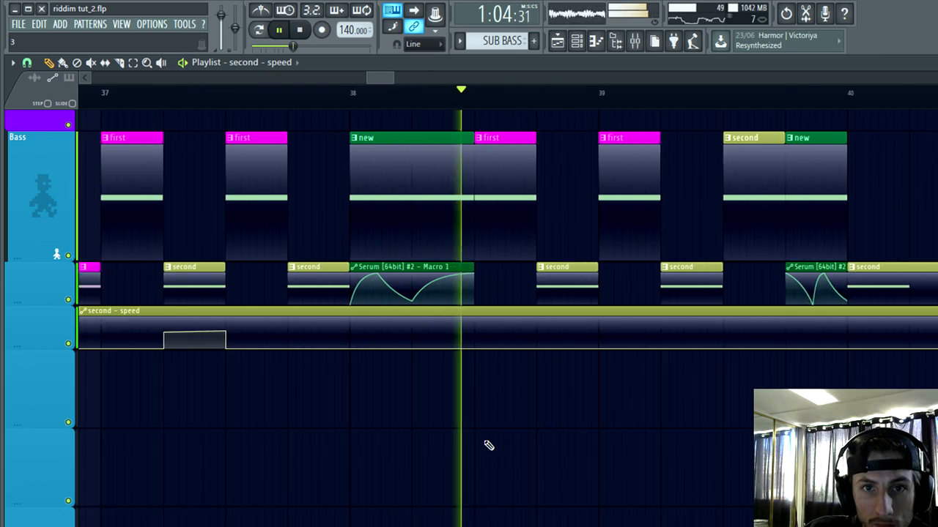
Step: Make bar 38's Serum Macro 1 automation clip unique and bend its final rise so it starts slowly
{"action": "key", "text": "space"}
{"action": "scroll", "coordinate": [250, 101], "scroll_direction": "up", "scroll_amount": 3}
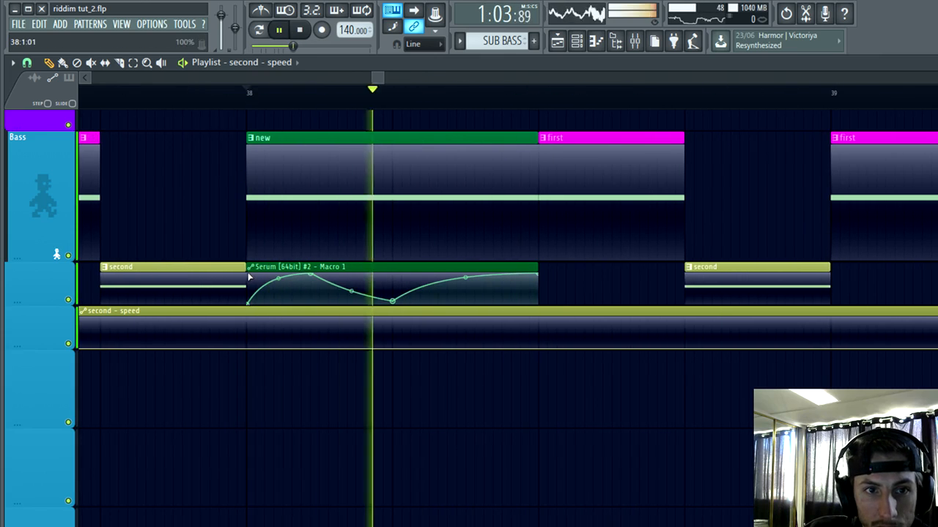
{"action": "right_click", "coordinate": [250, 277]}
{"action": "left_click", "coordinate": [279, 367]}
{"action": "key", "text": "space"}
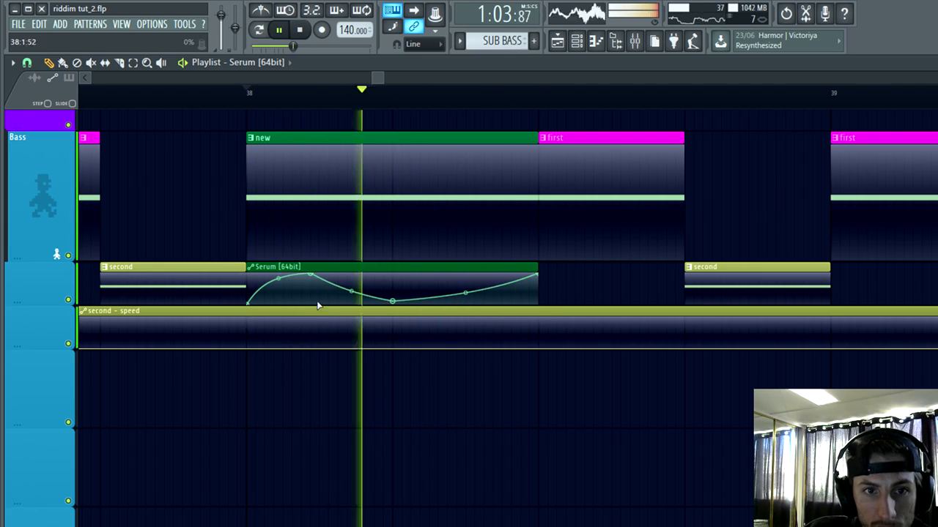
Step: Move the first peak of bar 38's Serum automation to just before beat 2 and audition the change
{"action": "left_click_drag", "start_coordinate": [315, 272], "coordinate": [398, 252]}
{"action": "key", "text": "space"}
{"action": "key", "text": "space"}
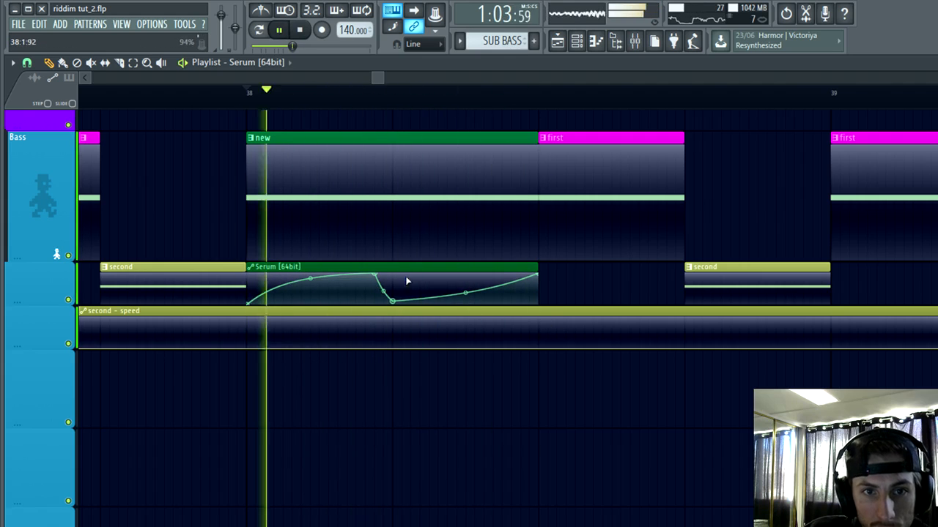
Step: Add a second peak and a second dip to 0% between beats 2 and 3 of bar 38's Serum automation, bending the final rise steeply, and audition it
{"action": "key", "text": "space"}
{"action": "right_click", "coordinate": [430, 275]}
{"action": "key", "text": "space"}
{"action": "right_click", "coordinate": [482, 300]}
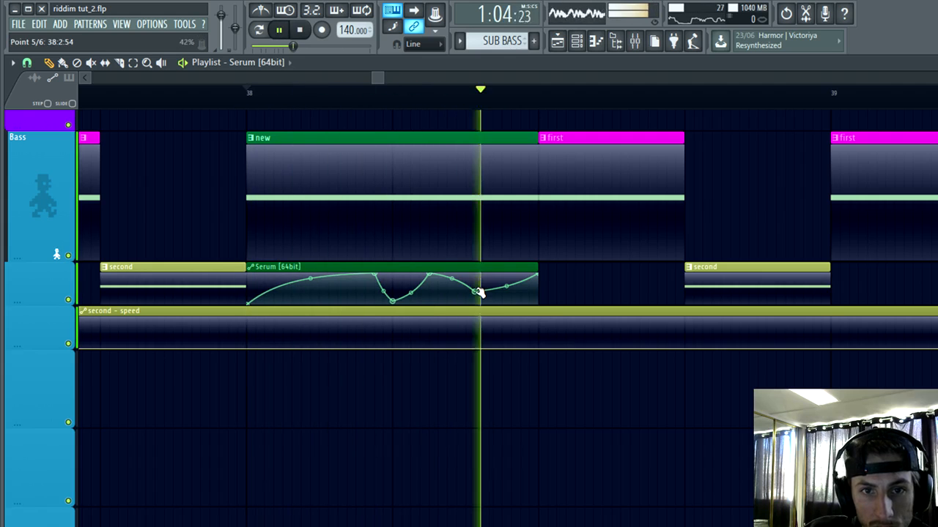
{"action": "key", "text": "space"}
{"action": "key", "text": "space"}
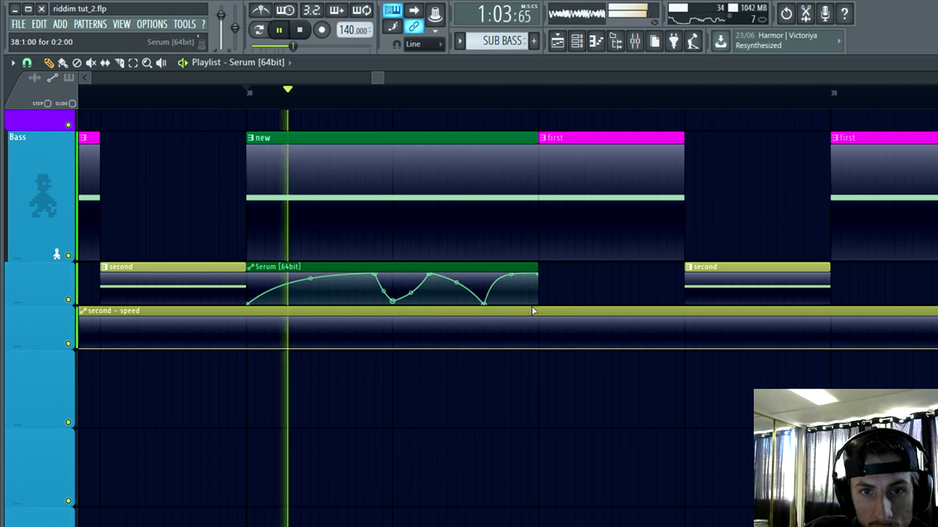
{"action": "key", "text": "space"}
{"action": "key", "text": "space"}
Step: Listen through the drop from bar 38 to its end and examine the bass clips and automation
{"action": "scroll", "coordinate": [398, 471], "scroll_direction": "down", "scroll_amount": 2}
{"action": "scroll", "coordinate": [484, 481], "scroll_direction": "down", "scroll_amount": 2}
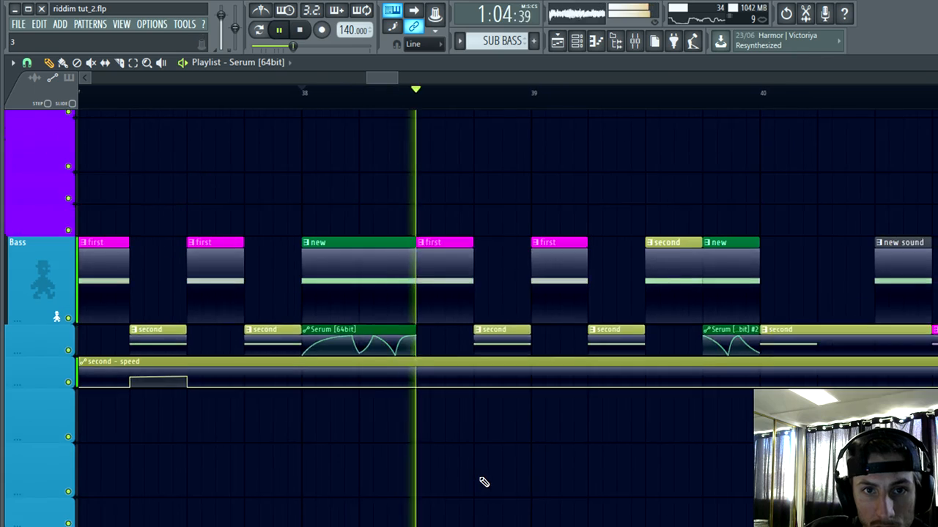
{"action": "scroll", "coordinate": [416, 521], "scroll_direction": "down", "scroll_amount": 1}
{"action": "scroll", "coordinate": [643, 452], "scroll_direction": "up", "scroll_amount": 2}
{"action": "scroll", "coordinate": [567, 406], "scroll_direction": "up", "scroll_amount": 2}
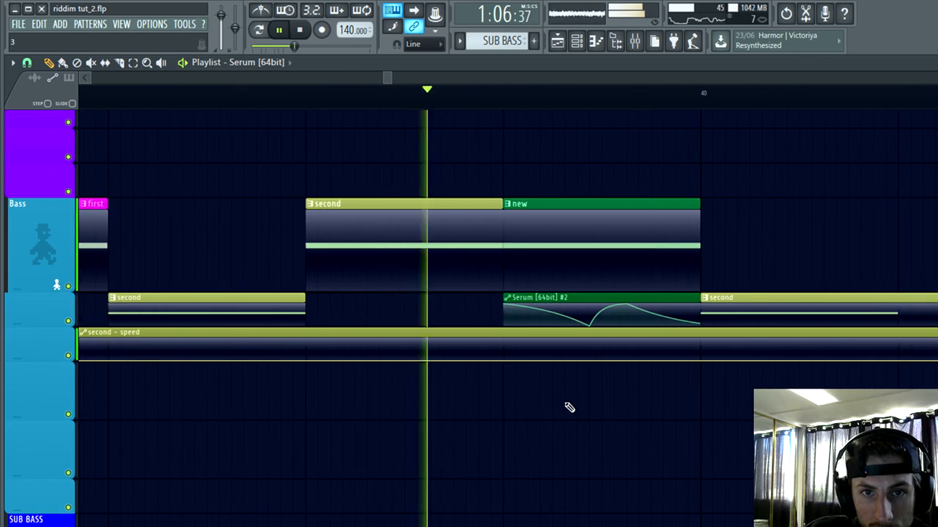
{"action": "scroll", "coordinate": [540, 446], "scroll_direction": "up", "scroll_amount": 1}
{"action": "scroll", "coordinate": [667, 463], "scroll_direction": "down", "scroll_amount": 2}
{"action": "scroll", "coordinate": [726, 442], "scroll_direction": "down", "scroll_amount": 2}
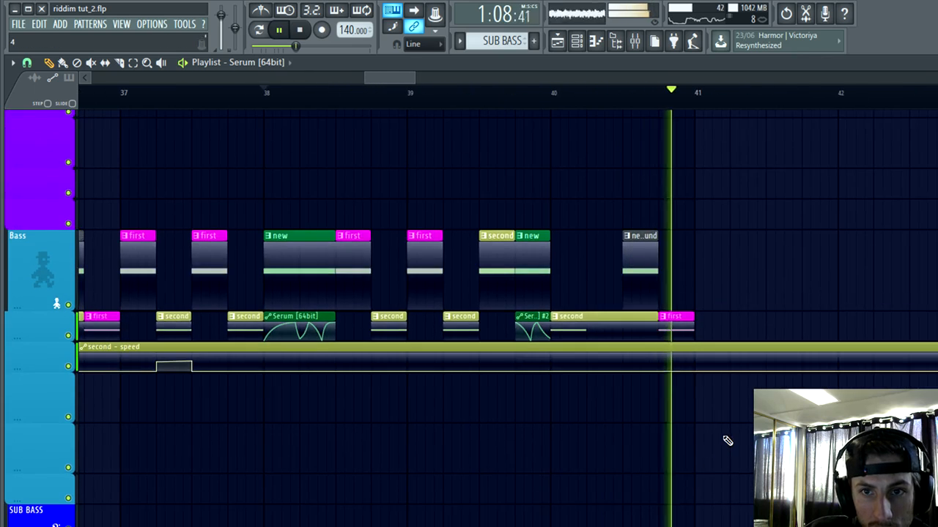
{"action": "scroll", "coordinate": [693, 461], "scroll_direction": "down", "scroll_amount": 1}
{"action": "scroll", "coordinate": [735, 293], "scroll_direction": "down", "scroll_amount": 2}
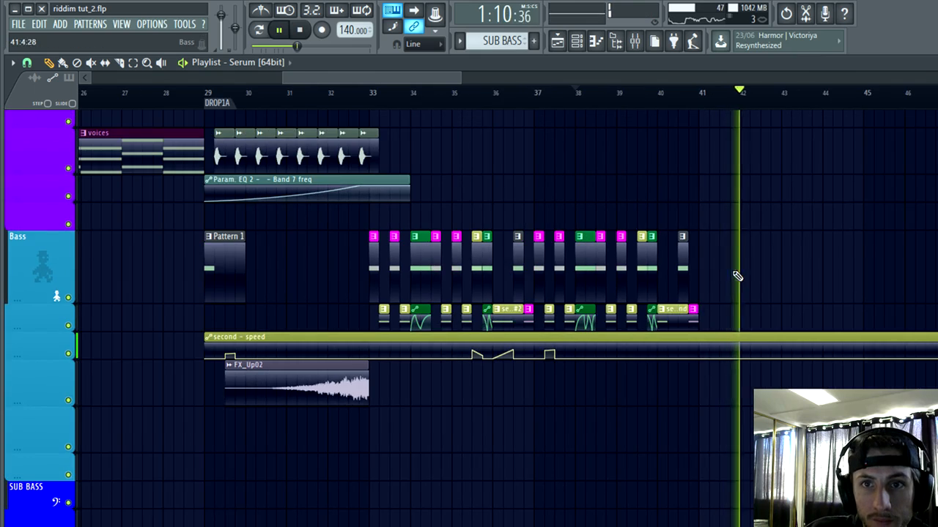
Step: Duplicate the second arpy clip so that the copy starts at bar 41
{"action": "scroll", "coordinate": [722, 264], "scroll_direction": "up", "scroll_amount": 2}
{"action": "scroll", "coordinate": [716, 256], "scroll_direction": "up", "scroll_amount": 2}
{"action": "scroll", "coordinate": [740, 278], "scroll_direction": "up", "scroll_amount": 3}
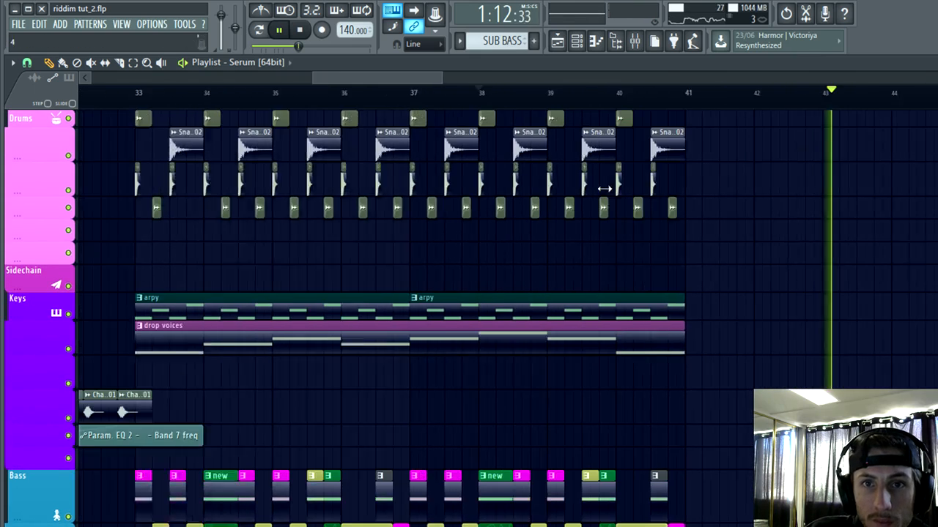
{"action": "scroll", "coordinate": [714, 271], "scroll_direction": "up", "scroll_amount": 2}
{"action": "left_click", "coordinate": [133, 63]}
{"action": "left_click_drag", "start_coordinate": [554, 357], "coordinate": [513, 292]}
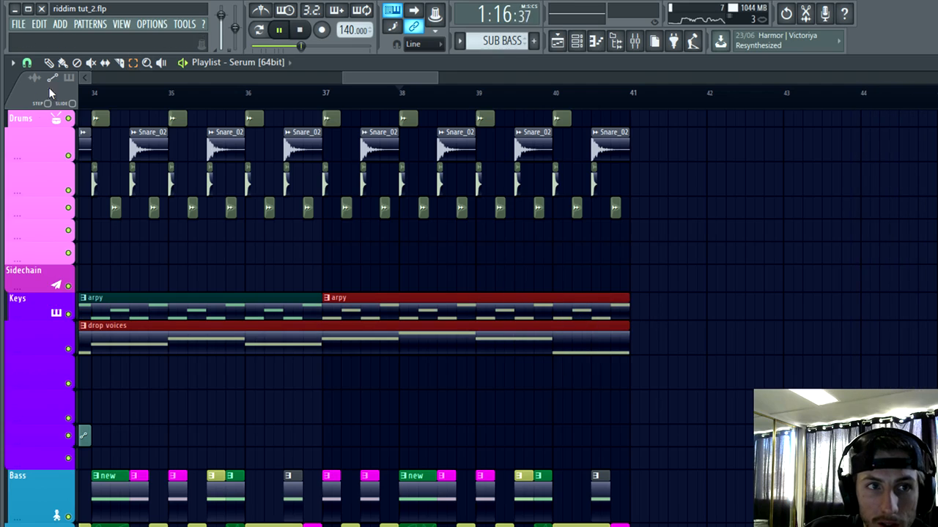
{"action": "left_click", "coordinate": [416, 337]}
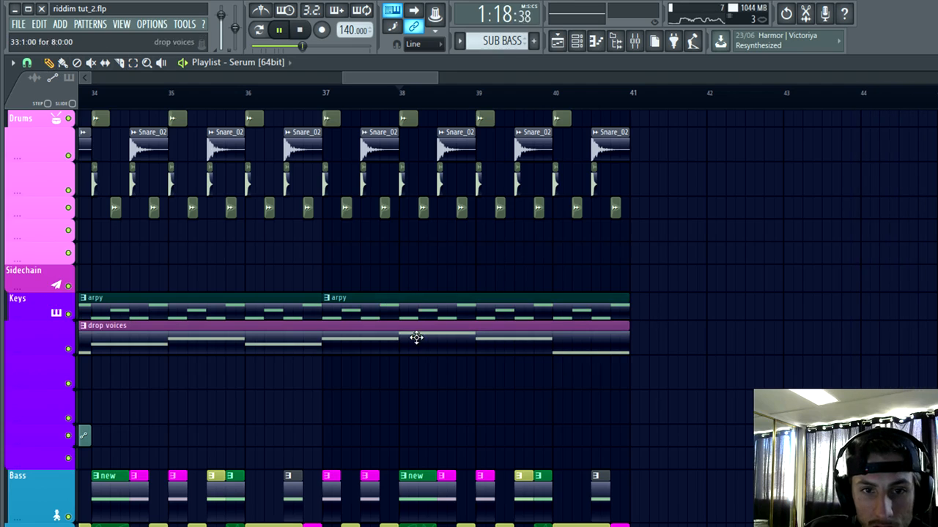
{"action": "key", "text": "ctrl+b"}
{"action": "scroll", "coordinate": [357, 339], "scroll_direction": "down", "scroll_amount": 4}
{"action": "scroll", "coordinate": [618, 362], "scroll_direction": "up", "scroll_amount": 5}
Step: Shorten the arpy copy at bar 41 to two bars, ending at bar 43
{"action": "left_click", "coordinate": [173, 93]}
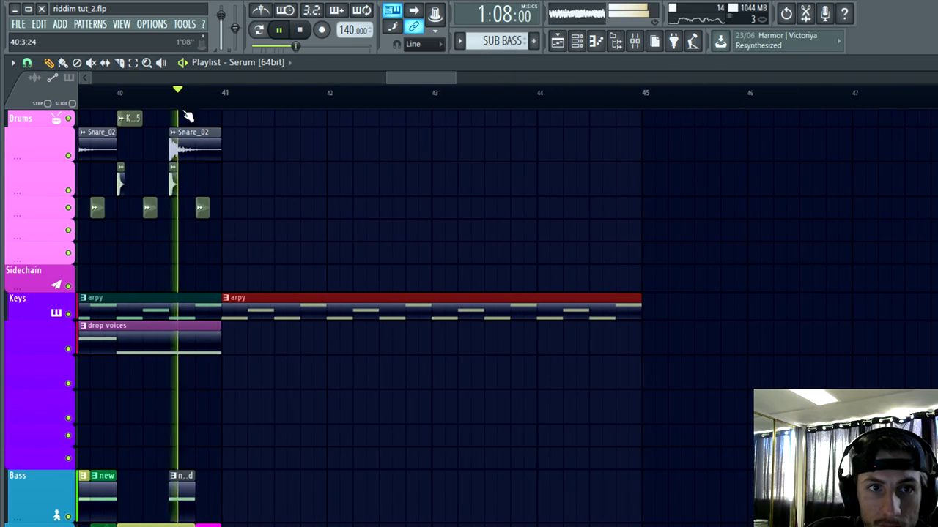
{"action": "scroll", "coordinate": [339, 172], "scroll_direction": "up", "scroll_amount": 3}
{"action": "left_click_drag", "start_coordinate": [821, 298], "coordinate": [495, 334]}
{"action": "scroll", "coordinate": [597, 393], "scroll_direction": "down", "scroll_amount": 5}
{"action": "scroll", "coordinate": [477, 393], "scroll_direction": "down", "scroll_amount": 4}
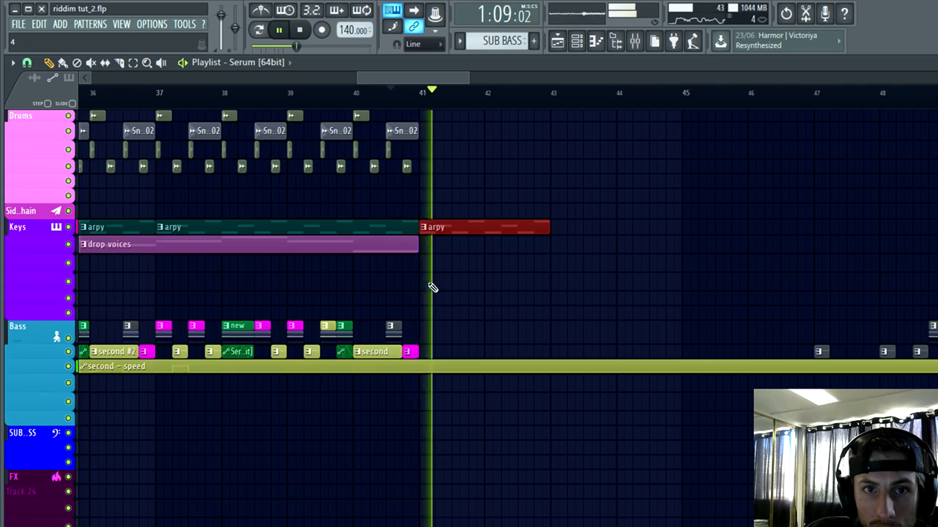
Step: Duplicate the drop voices clip to bar 41 and shorten the copy to two bars, ending at bar 43
{"action": "scroll", "coordinate": [454, 293], "scroll_direction": "up", "scroll_amount": 3}
{"action": "scroll", "coordinate": [381, 307], "scroll_direction": "up", "scroll_amount": 2}
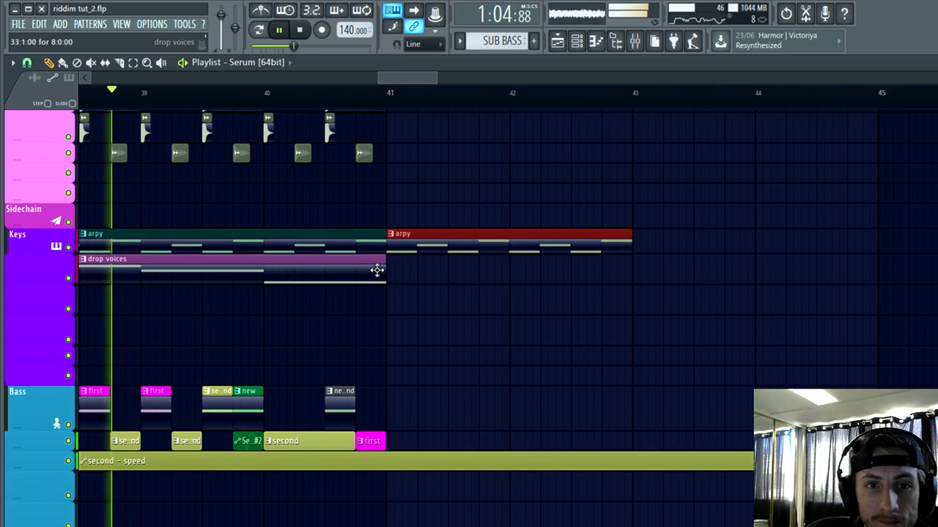
{"action": "left_click", "coordinate": [370, 270], "text": "ctrl"}
{"action": "key", "text": "ctrl+b"}
{"action": "scroll", "coordinate": [806, 312], "scroll_direction": "down", "scroll_amount": 2}
{"action": "scroll", "coordinate": [723, 306], "scroll_direction": "left", "scroll_amount": 3}
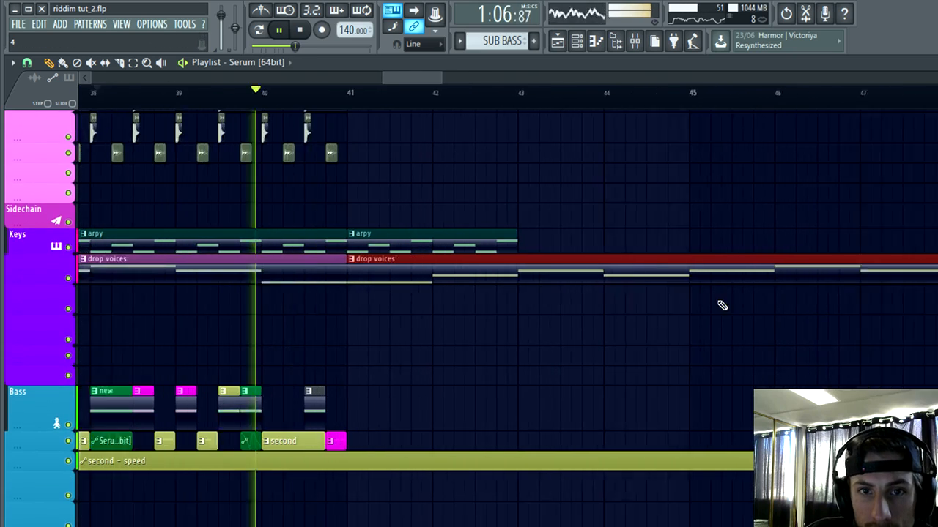
{"action": "scroll", "coordinate": [850, 330], "scroll_direction": "down", "scroll_amount": 1}
{"action": "scroll", "coordinate": [879, 315], "scroll_direction": "right", "scroll_amount": 3}
{"action": "key", "text": "space"}
{"action": "key", "text": "space"}
{"action": "left_click_drag", "start_coordinate": [937, 273], "coordinate": [530, 302]}
Step: Make the arpy and drop voices copies at bar 41 unique patterns, and stop playback
{"action": "scroll", "coordinate": [482, 364], "scroll_direction": "up", "scroll_amount": 2}
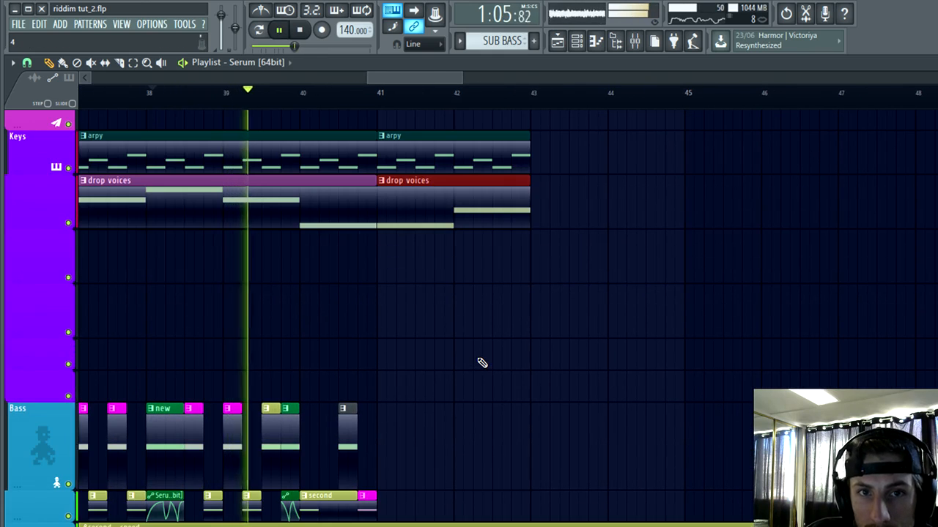
{"action": "scroll", "coordinate": [478, 364], "scroll_direction": "up", "scroll_amount": 2}
{"action": "scroll", "coordinate": [415, 381], "scroll_direction": "up", "scroll_amount": 1}
{"action": "scroll", "coordinate": [287, 198], "scroll_direction": "up", "scroll_amount": 1}
{"action": "right_click", "coordinate": [280, 195]}
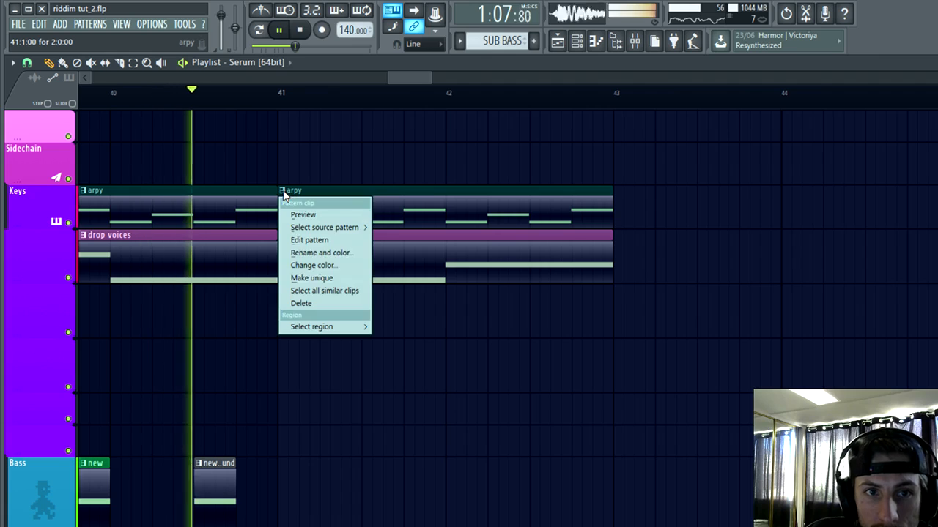
{"action": "left_click", "coordinate": [311, 278]}
{"action": "right_click", "coordinate": [286, 242]}
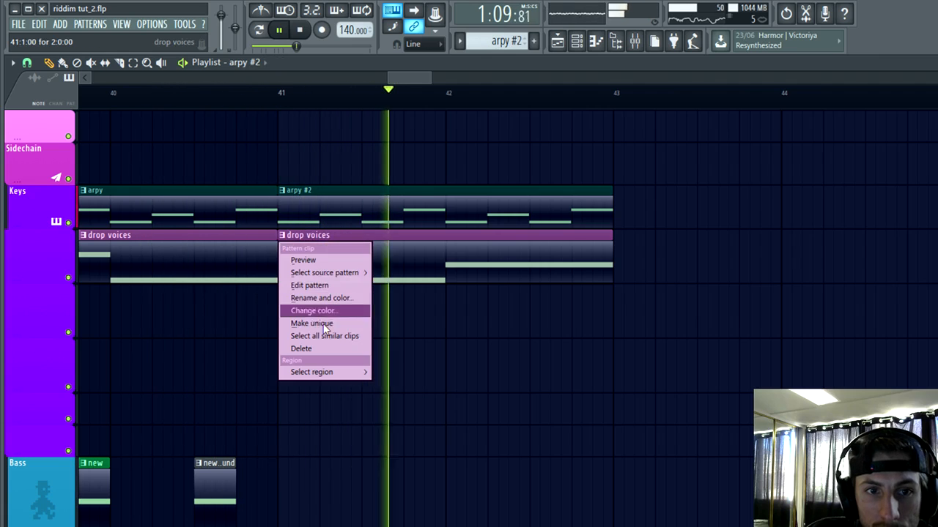
{"action": "left_click", "coordinate": [315, 323]}
{"action": "key", "text": "space"}
Step: Inspect the Keys and Bass channel groups, and the FL Keys, drop voices and piano instruments in the Keys group
{"action": "left_click", "coordinate": [576, 42]}
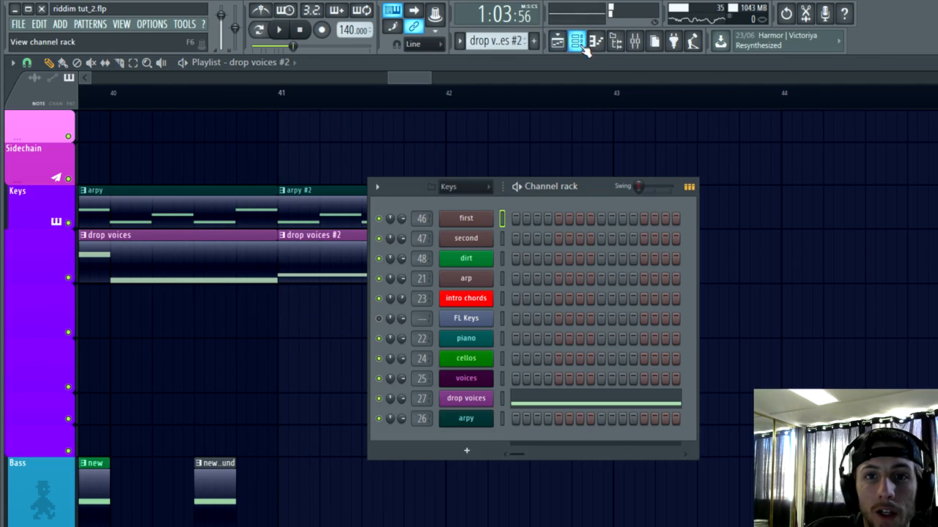
{"action": "left_click", "coordinate": [482, 321]}
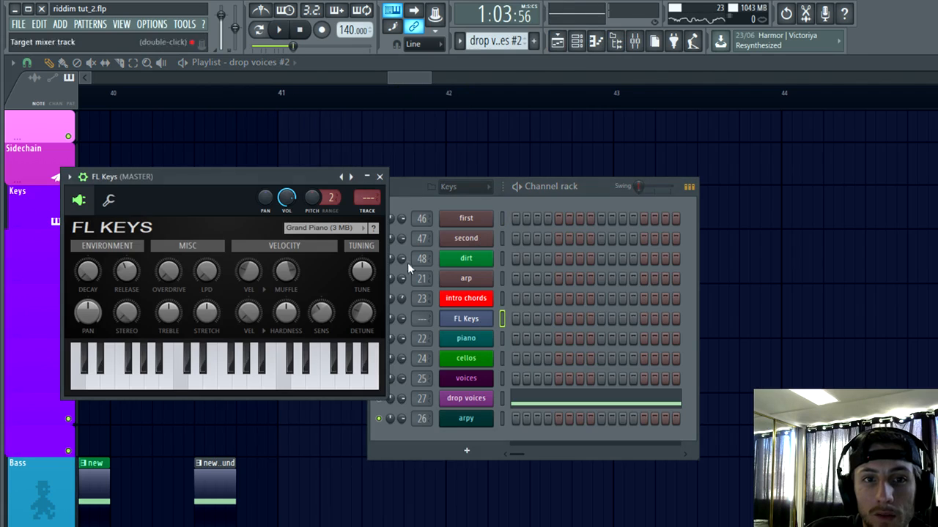
{"action": "left_click", "coordinate": [468, 399]}
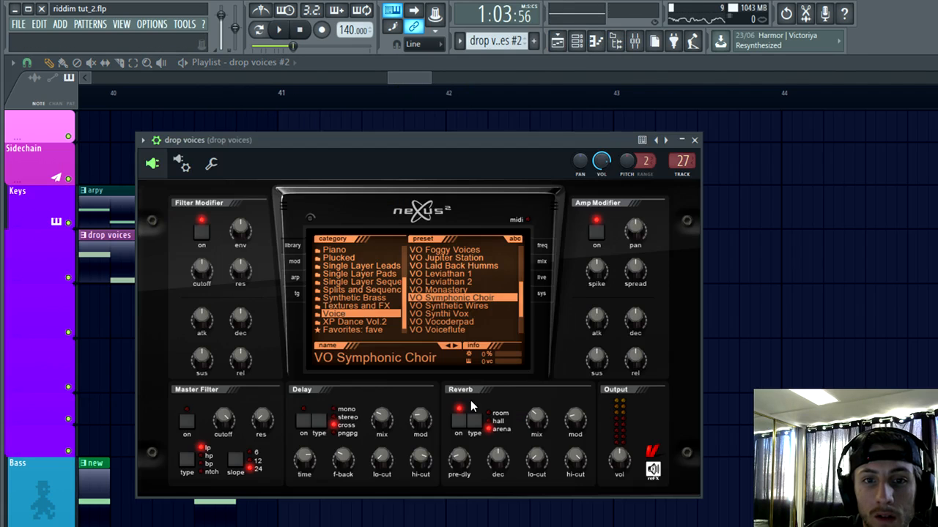
{"action": "left_click", "coordinate": [695, 140]}
{"action": "left_click", "coordinate": [577, 41]}
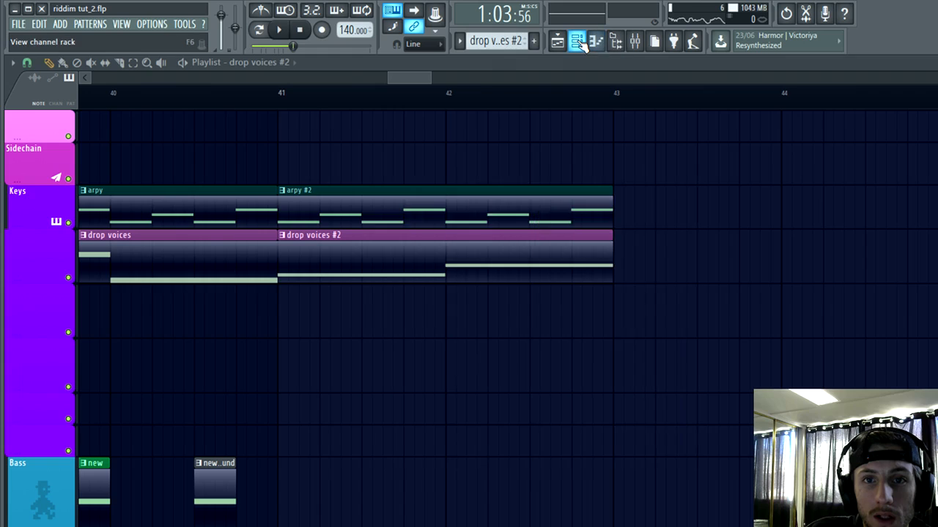
{"action": "left_click", "coordinate": [577, 42]}
{"action": "left_click", "coordinate": [468, 187]}
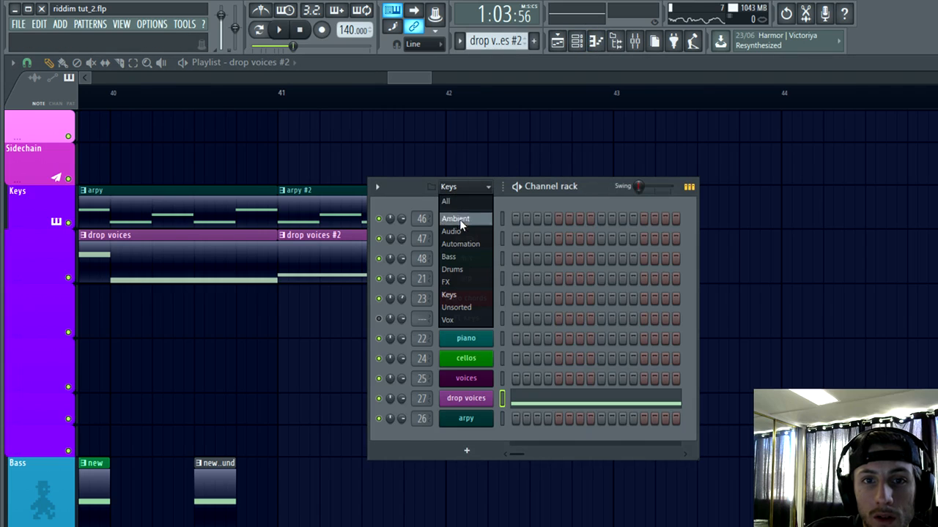
{"action": "left_click", "coordinate": [455, 257]}
{"action": "left_click", "coordinate": [455, 187]}
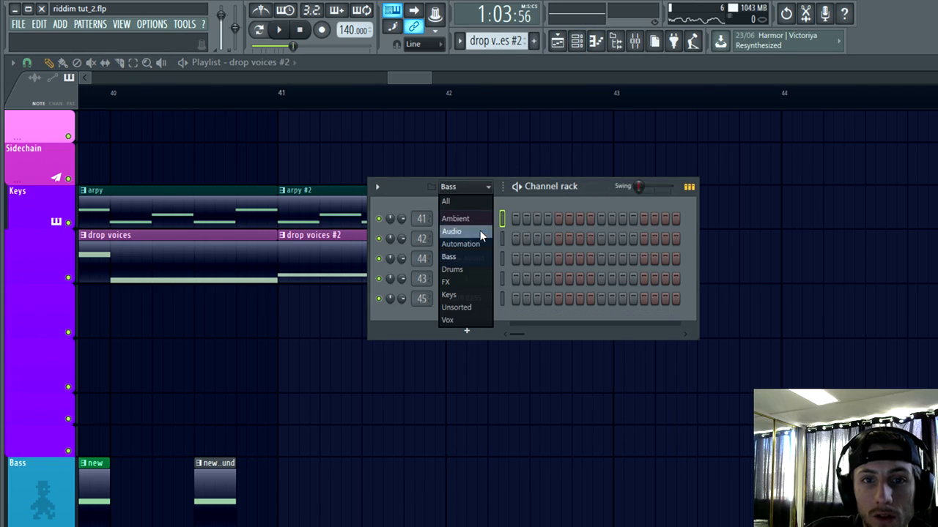
{"action": "left_click", "coordinate": [460, 293]}
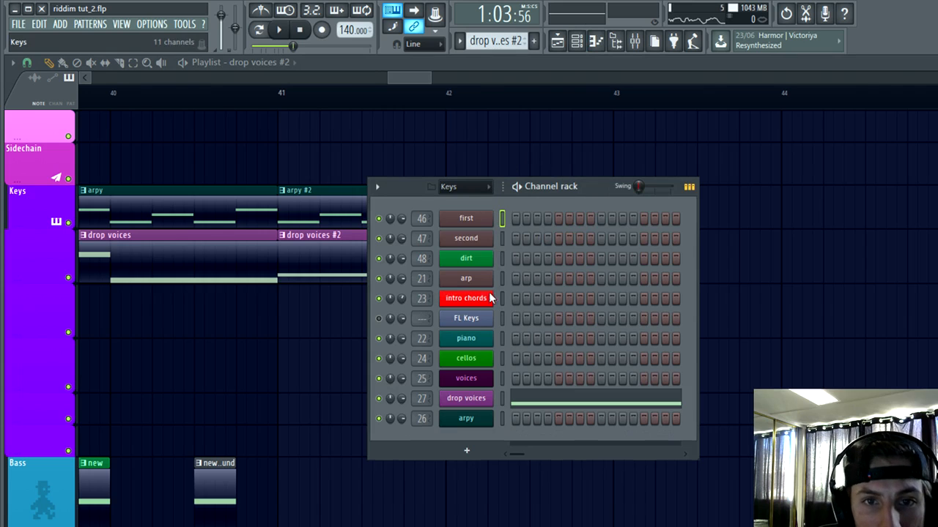
{"action": "left_click", "coordinate": [491, 320]}
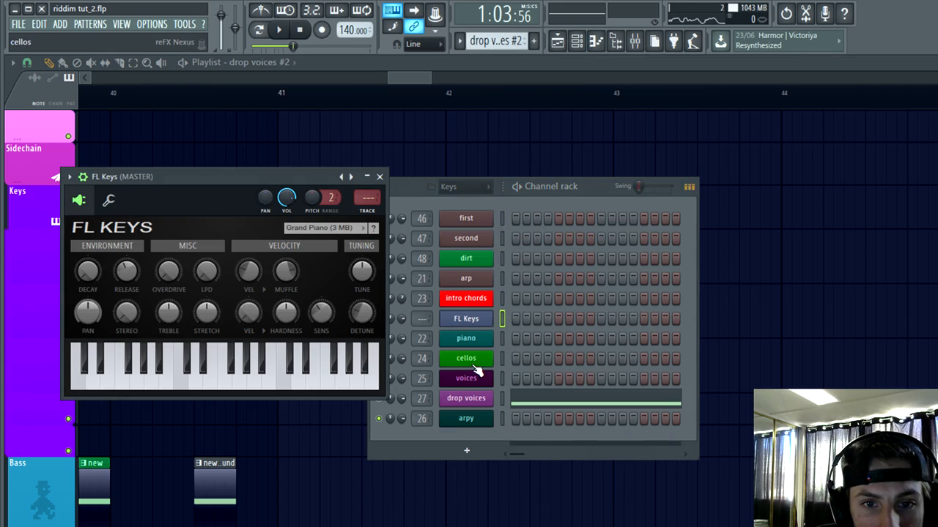
{"action": "left_click", "coordinate": [466, 345]}
{"action": "left_click", "coordinate": [646, 153]}
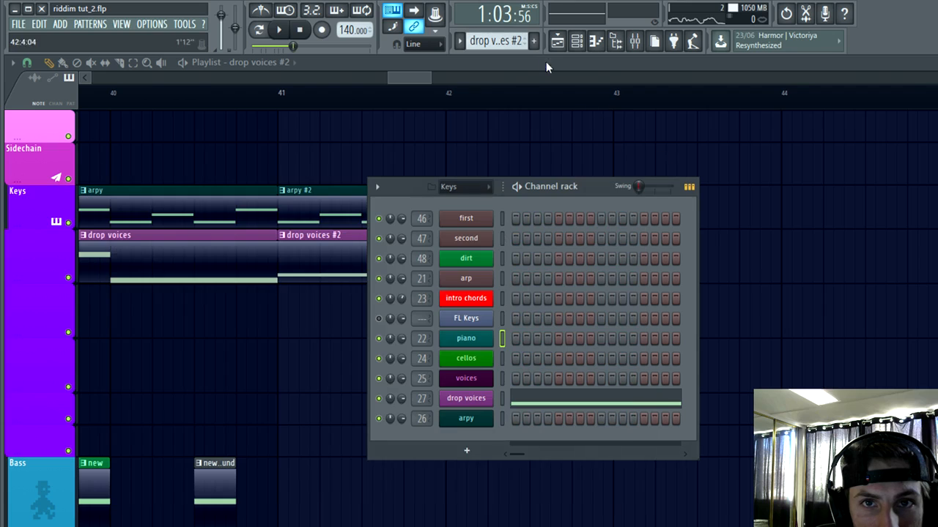
Step: Switch to the piano pattern and examine its notes in the piano roll
{"action": "scroll", "coordinate": [496, 41], "scroll_direction": "up", "scroll_amount": 4}
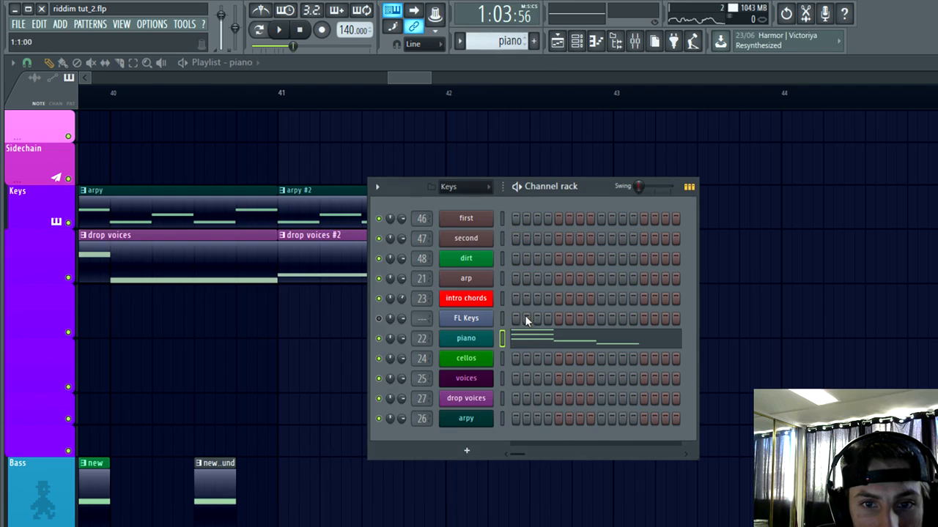
{"action": "left_click", "coordinate": [537, 342]}
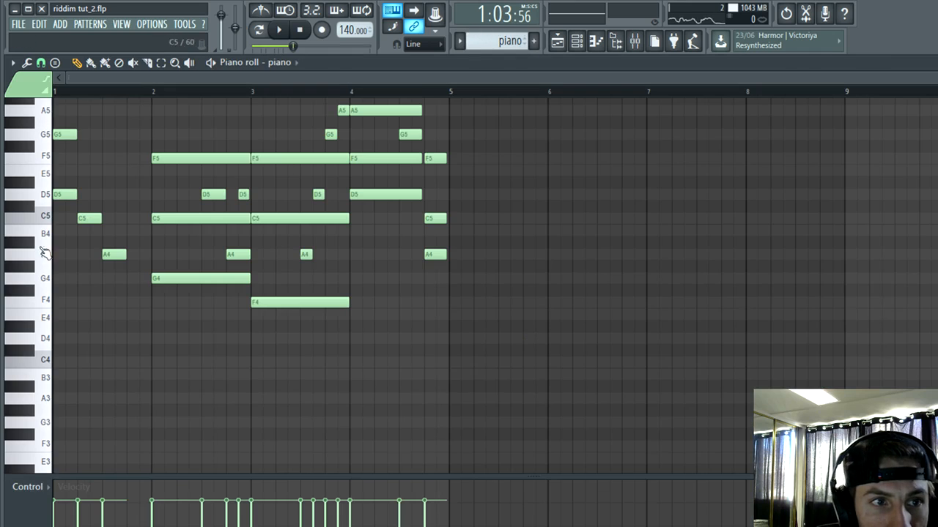
{"action": "scroll", "coordinate": [44, 249], "scroll_direction": "up", "scroll_amount": 2}
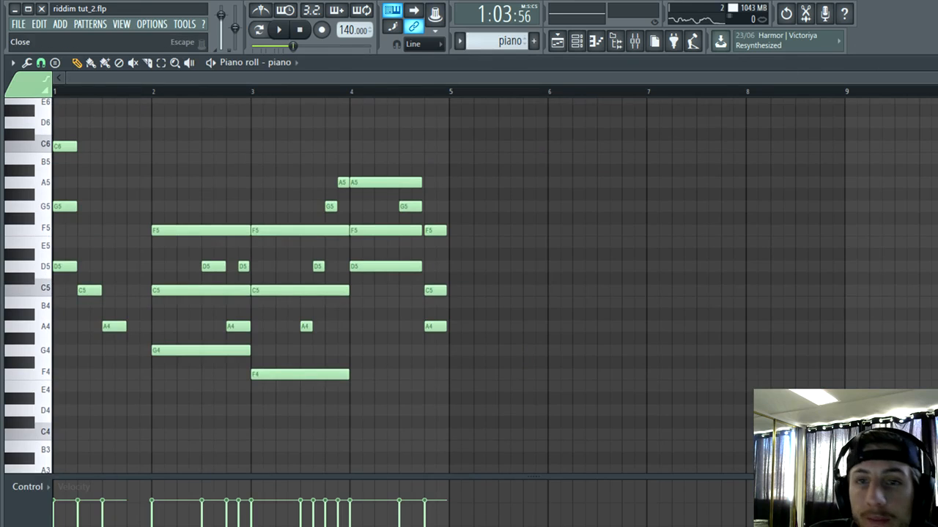
{"action": "key", "text": "Escape"}
{"action": "right_click", "coordinate": [296, 135]}
Step: Rename the FL Keys channel to "D MINOR"
{"action": "left_click", "coordinate": [576, 41]}
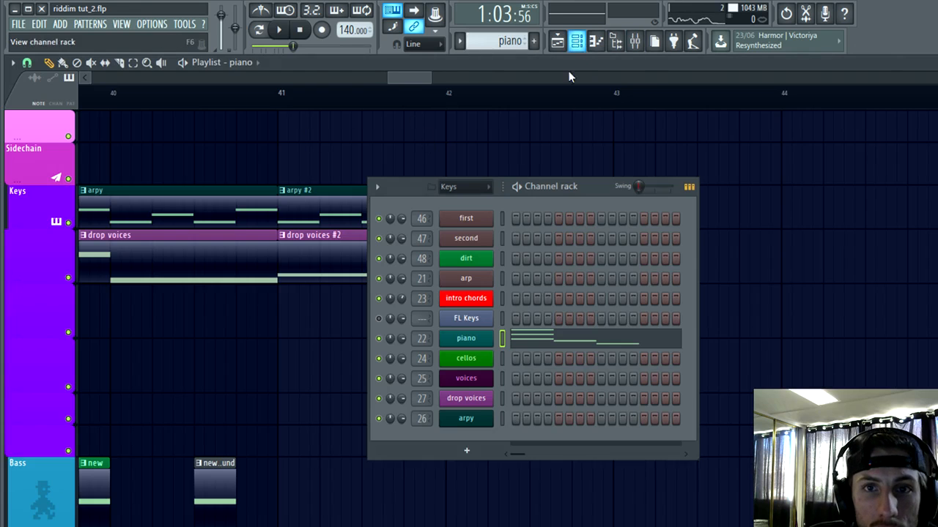
{"action": "right_click", "coordinate": [463, 319]}
{"action": "left_click", "coordinate": [532, 337]}
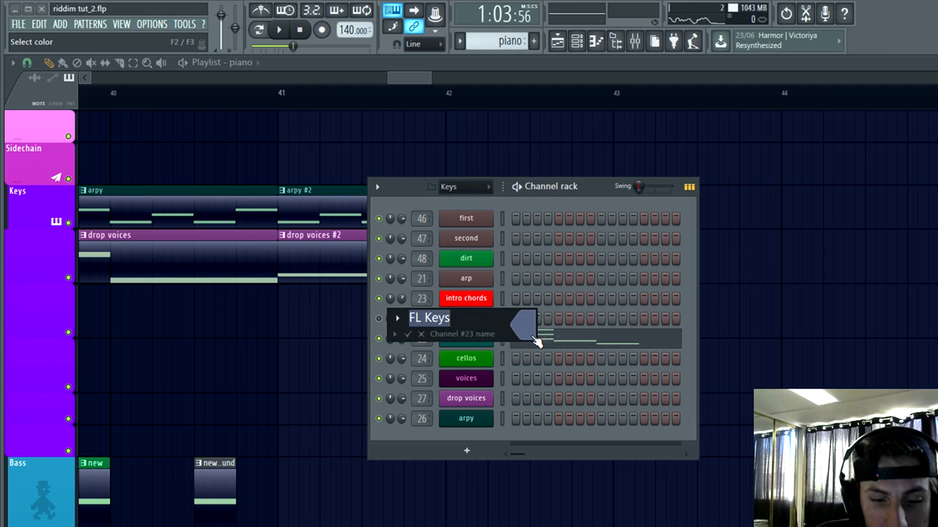
{"action": "key", "text": "Return"}
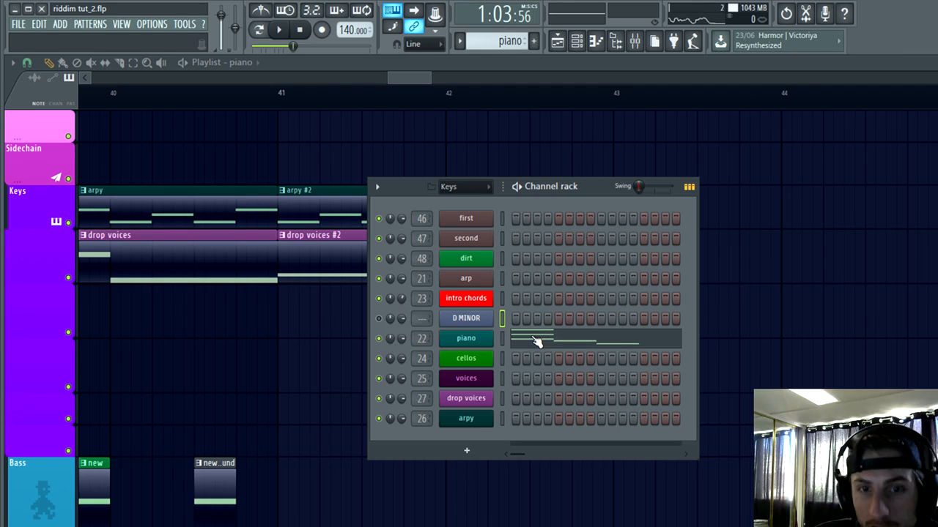
Step: Listen to the transition into bar 41 and examine the drop's bass clips from bar 33
{"action": "left_click", "coordinate": [250, 102]}
{"action": "key", "text": "space"}
{"action": "scroll", "coordinate": [562, 306], "scroll_direction": "down", "scroll_amount": 8}
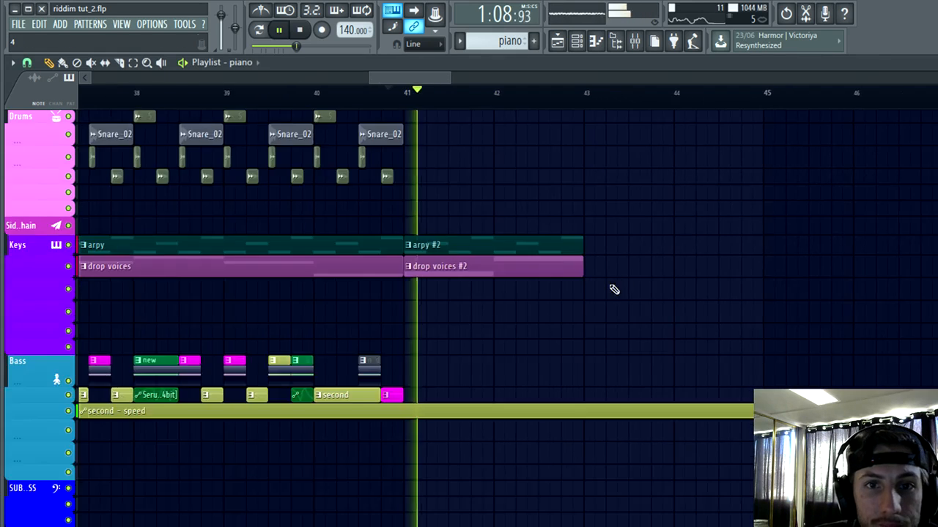
{"action": "key", "text": "space"}
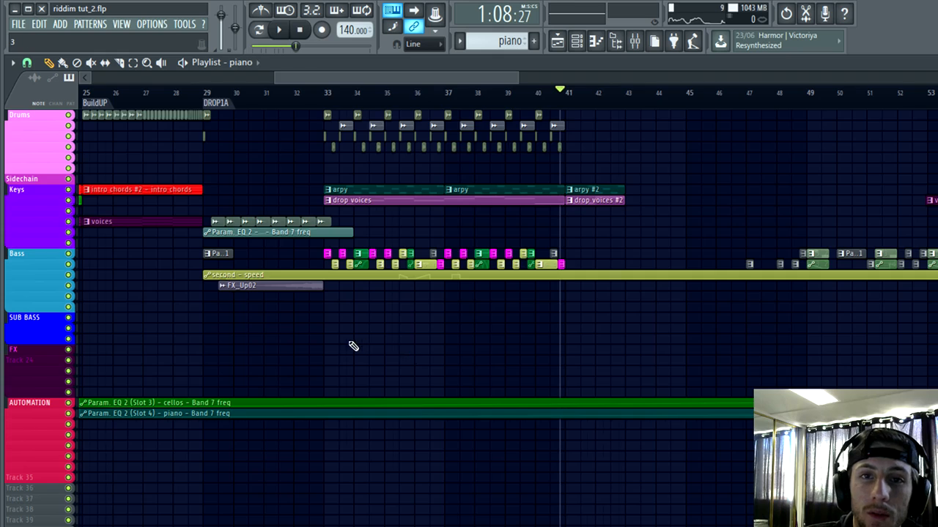
{"action": "scroll", "coordinate": [350, 343], "scroll_direction": "up", "scroll_amount": 4}
{"action": "scroll", "coordinate": [413, 354], "scroll_direction": "up", "scroll_amount": 3}
{"action": "scroll", "coordinate": [413, 354], "scroll_direction": "up", "scroll_amount": 1}
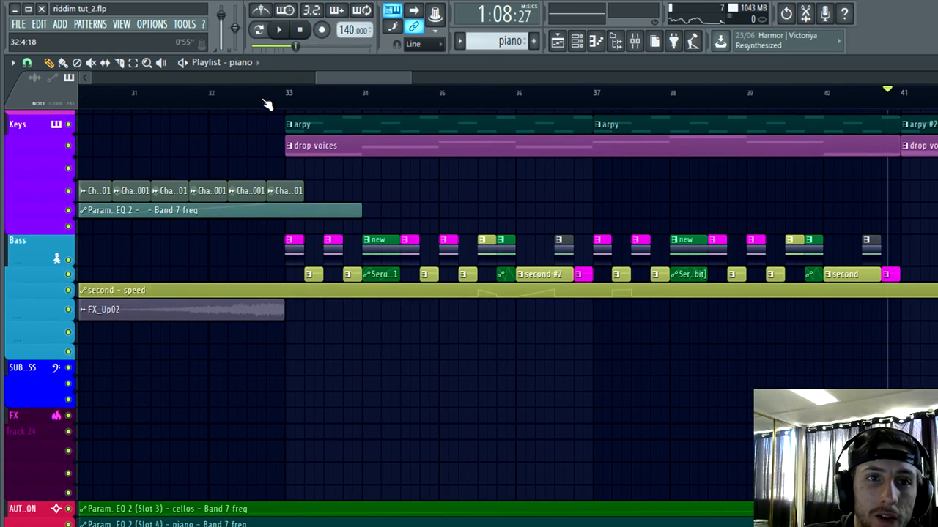
{"action": "scroll", "coordinate": [413, 379], "scroll_direction": "up", "scroll_amount": 2}
{"action": "scroll", "coordinate": [377, 398], "scroll_direction": "up", "scroll_amount": 3}
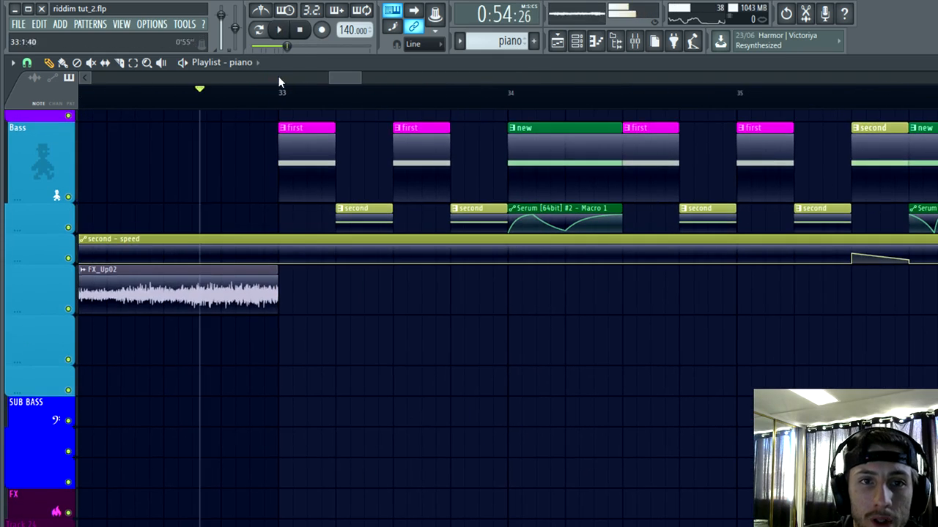
Step: Stop playback, open the Serum instrument behind the "first" pattern, and shift LFO 1's peak point slightly earlier
{"action": "key", "text": "space"}
{"action": "double_click", "coordinate": [314, 142]}
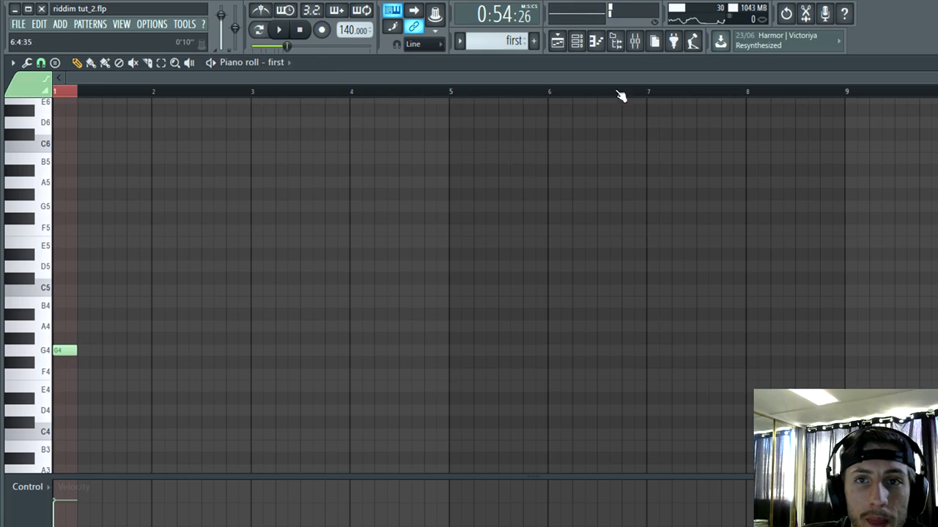
{"action": "left_click", "coordinate": [584, 49]}
{"action": "left_click", "coordinate": [469, 220]}
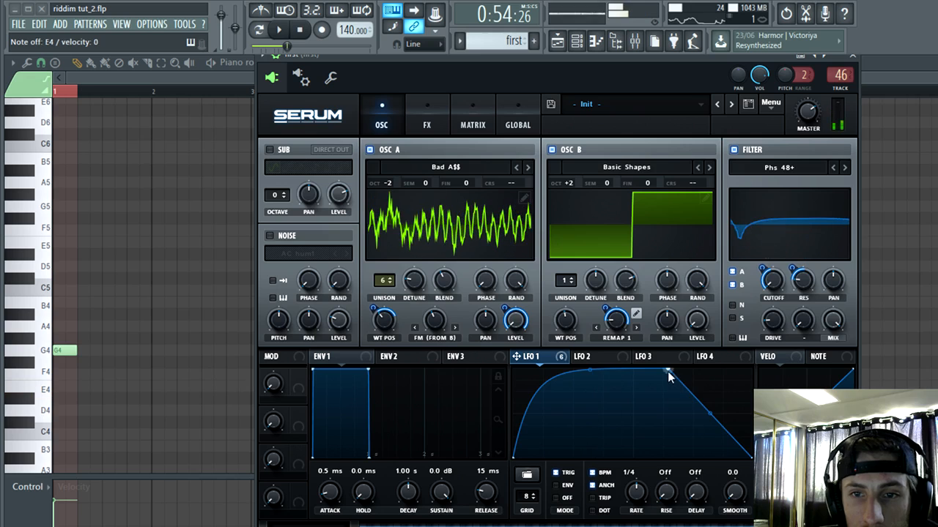
{"action": "mouse_move", "coordinate": [667, 372]}
{"action": "left_mouse_down"}
{"action": "mouse_move", "coordinate": [592, 407]}
{"action": "mouse_move", "coordinate": [608, 387]}
{"action": "mouse_move", "coordinate": [650, 371]}
{"action": "left_mouse_up"}
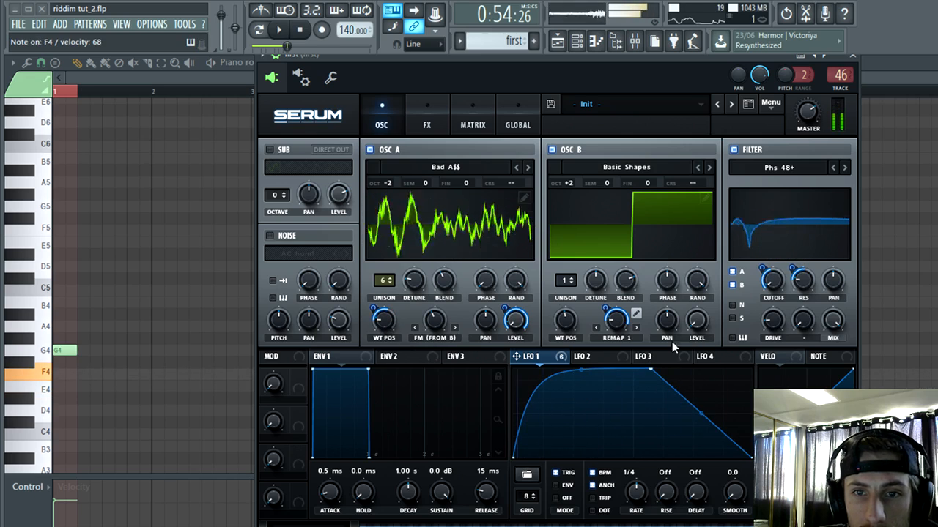
Step: Load the Zorb user wavetable into OSC B and step back through the preceding wavetables to Wide, auditioning each
{"action": "left_click", "coordinate": [578, 167]}
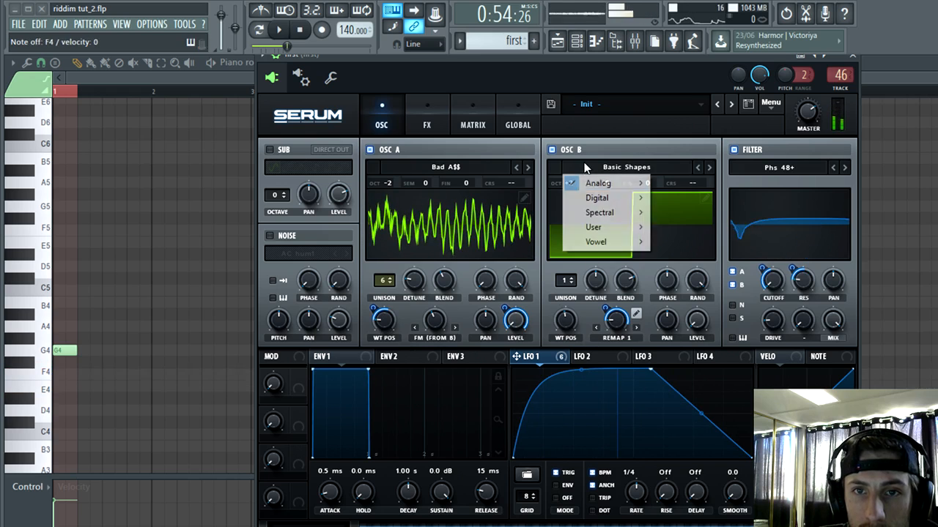
{"action": "mouse_move", "coordinate": [598, 228]}
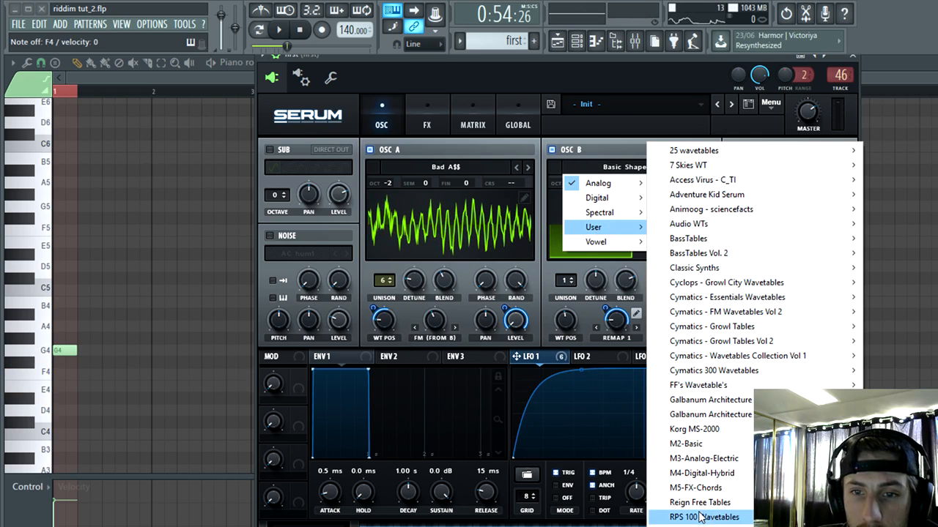
{"action": "mouse_move", "coordinate": [702, 517]}
{"action": "left_click", "coordinate": [612, 152]}
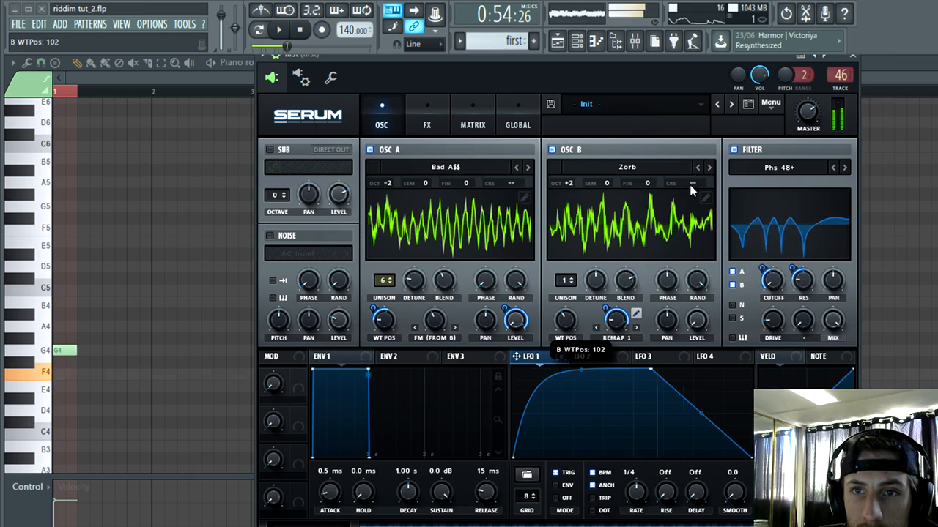
{"action": "left_click", "coordinate": [697, 168]}
{"action": "left_click", "coordinate": [698, 168]}
{"action": "left_click", "coordinate": [697, 168]}
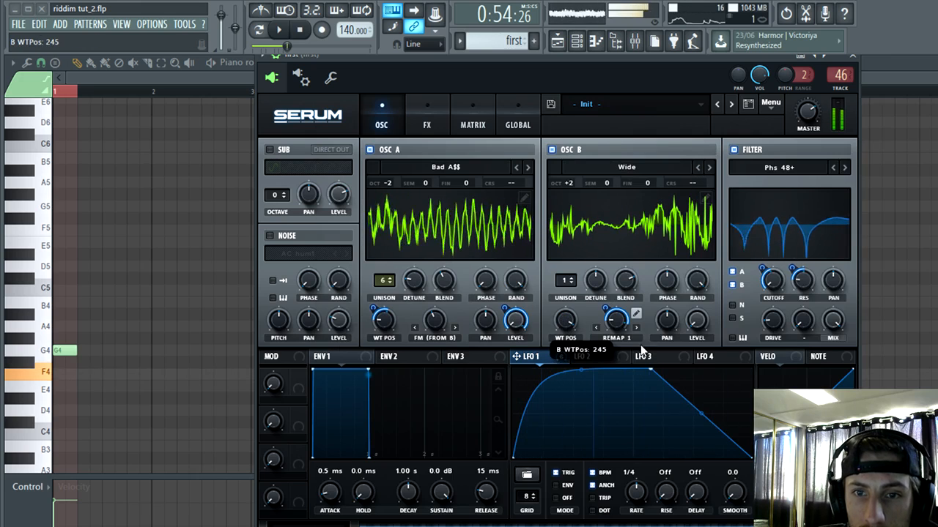
Step: Move LFO 1's peak point earlier and slightly lower, and assign LFO 1 to OSC B's wavetable position
{"action": "left_click_drag", "start_coordinate": [649, 370], "coordinate": [598, 403]}
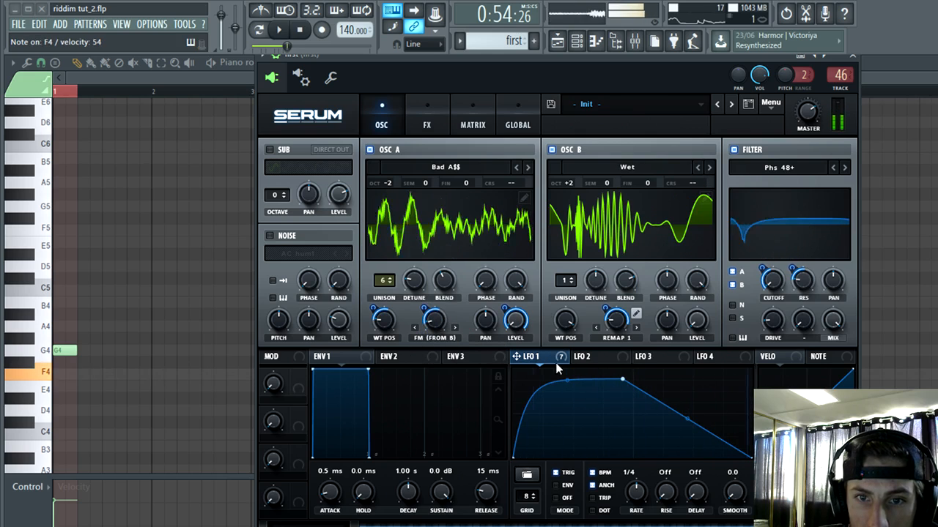
{"action": "left_click_drag", "start_coordinate": [555, 361], "coordinate": [544, 388]}
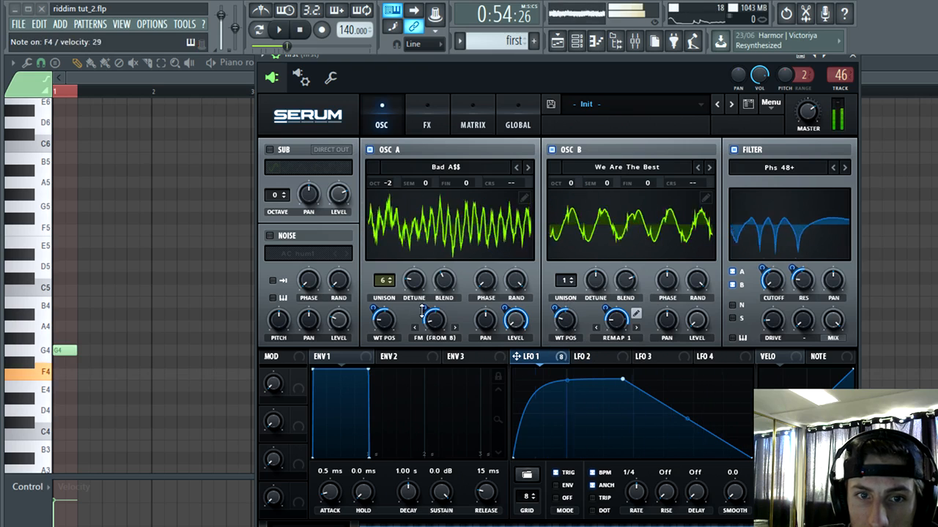
Step: Try the Phs 48- filter type and adjust its cutoff
{"action": "left_click", "coordinate": [844, 167]}
{"action": "left_click", "coordinate": [844, 167]}
{"action": "left_click", "coordinate": [832, 167]}
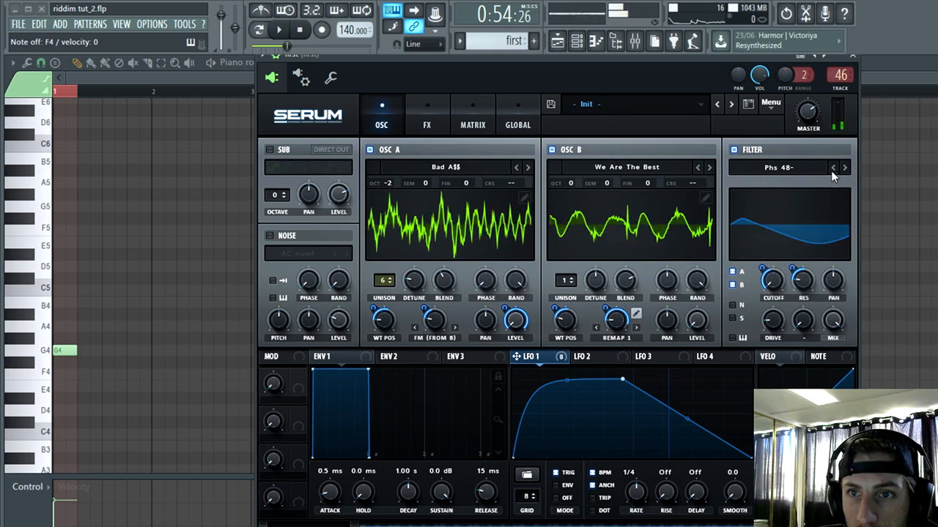
{"action": "left_click_drag", "start_coordinate": [772, 280], "coordinate": [786, 268]}
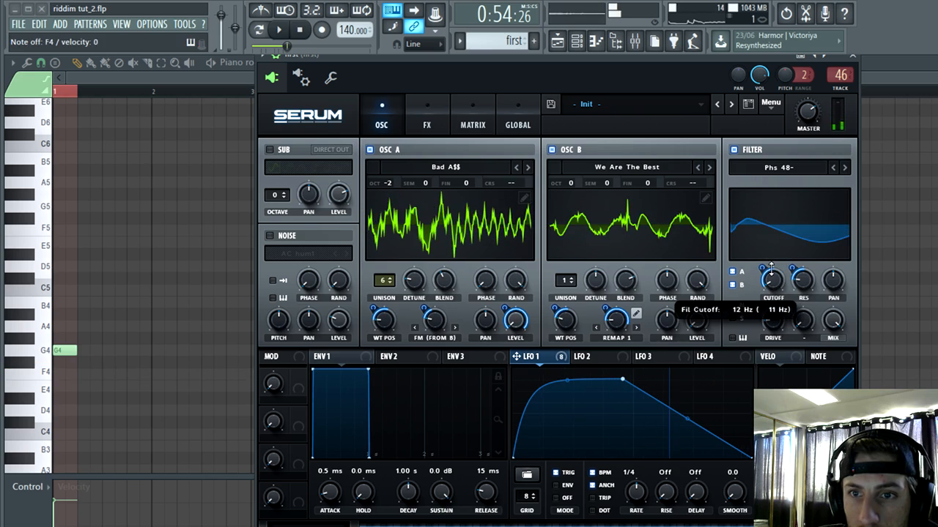
{"action": "left_click_drag", "start_coordinate": [770, 265], "coordinate": [769, 258]}
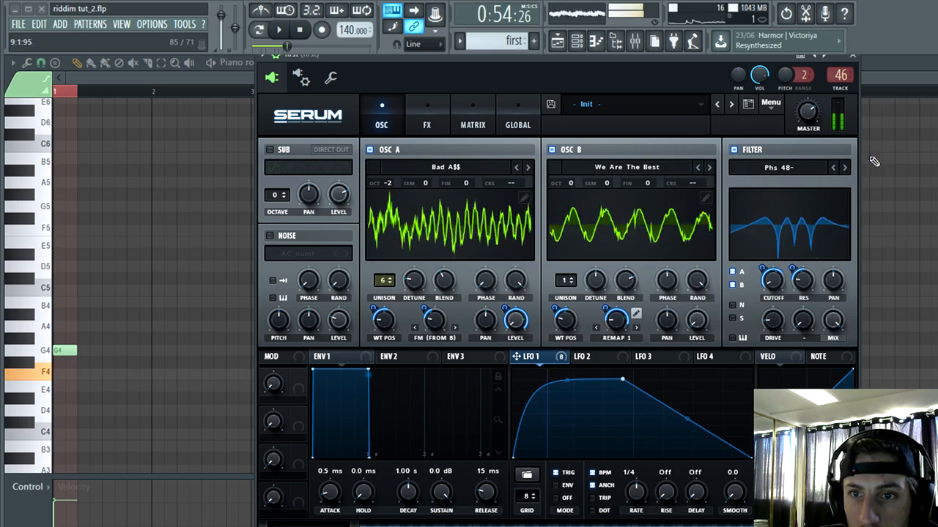
Step: Try the Phs 48H6+ and Phs 48H6- filter types with different cutoffs and LFO 1 modulation amounts
{"action": "left_click", "coordinate": [846, 168]}
{"action": "left_click", "coordinate": [847, 168]}
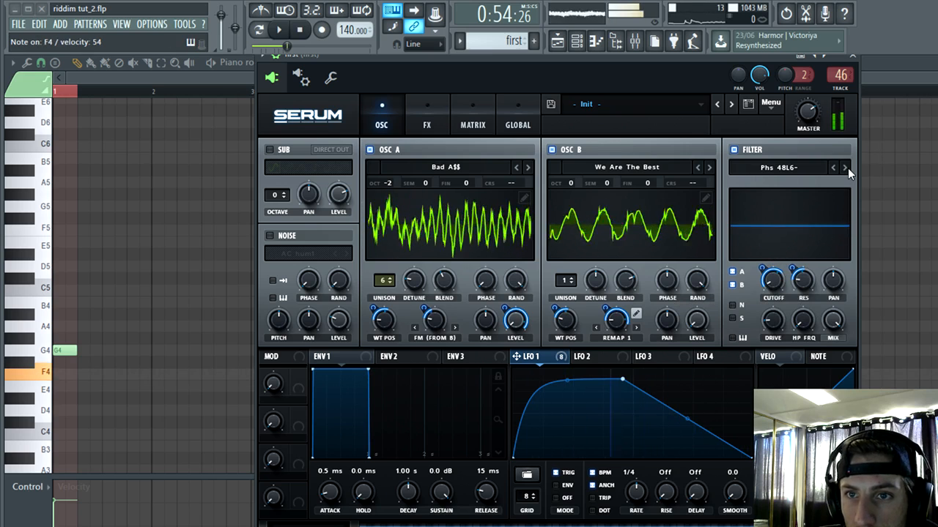
{"action": "left_click", "coordinate": [846, 168]}
{"action": "left_click_drag", "start_coordinate": [771, 279], "coordinate": [774, 312]}
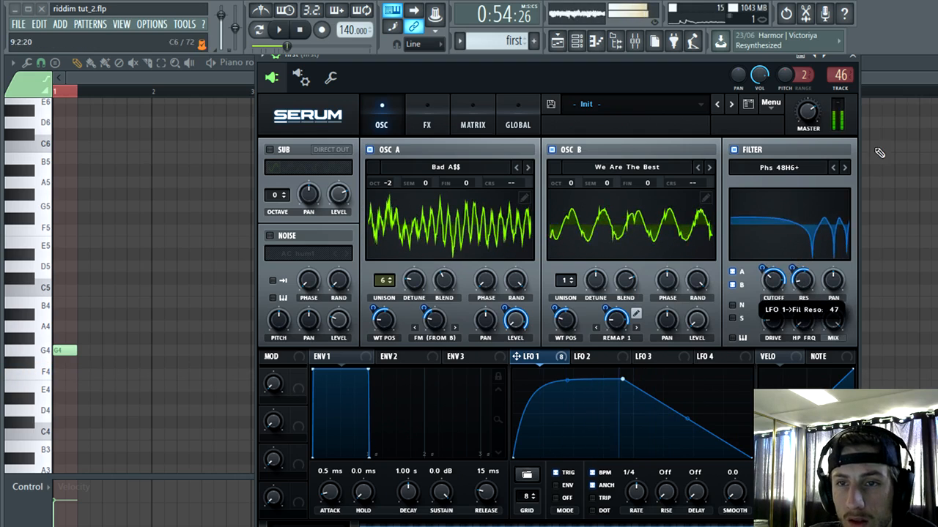
{"action": "left_click", "coordinate": [843, 168]}
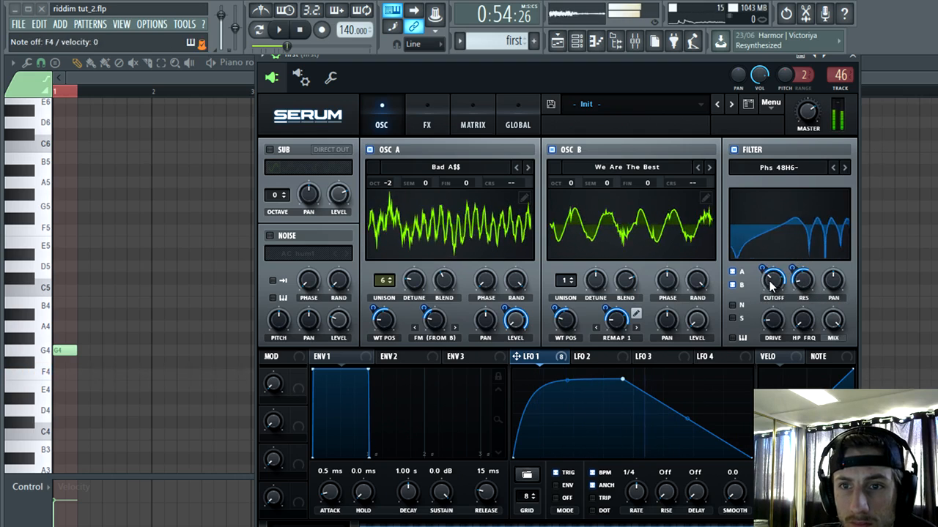
{"action": "left_click_drag", "start_coordinate": [771, 286], "coordinate": [769, 293]}
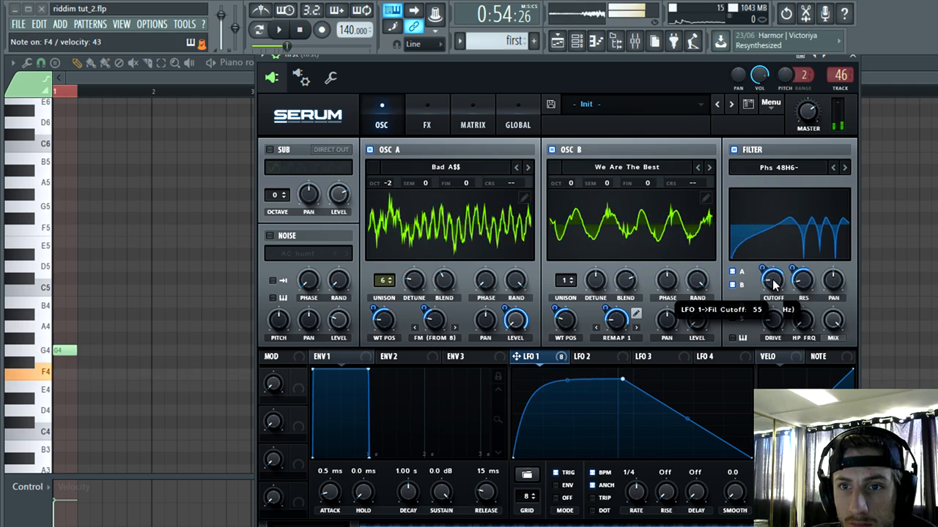
{"action": "mouse_move", "coordinate": [774, 276]}
{"action": "left_mouse_down"}
{"action": "mouse_move", "coordinate": [770, 287]}
{"action": "mouse_move", "coordinate": [771, 277]}
{"action": "left_mouse_up"}
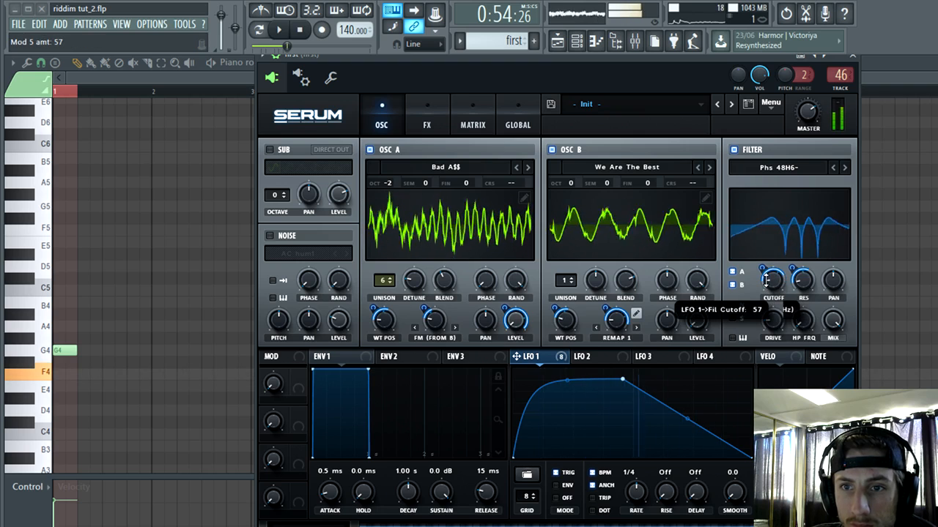
Step: Try the Low EQ 12 filter type with LFO 1's cutoff modulation amount set to 52
{"action": "left_click", "coordinate": [846, 168]}
{"action": "left_click", "coordinate": [846, 168]}
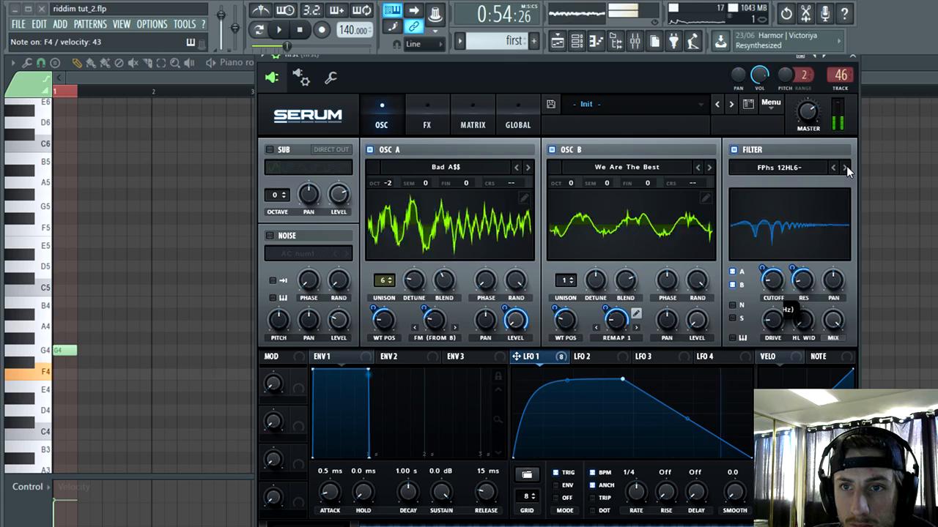
{"action": "left_click", "coordinate": [846, 168]}
{"action": "left_click", "coordinate": [845, 167]}
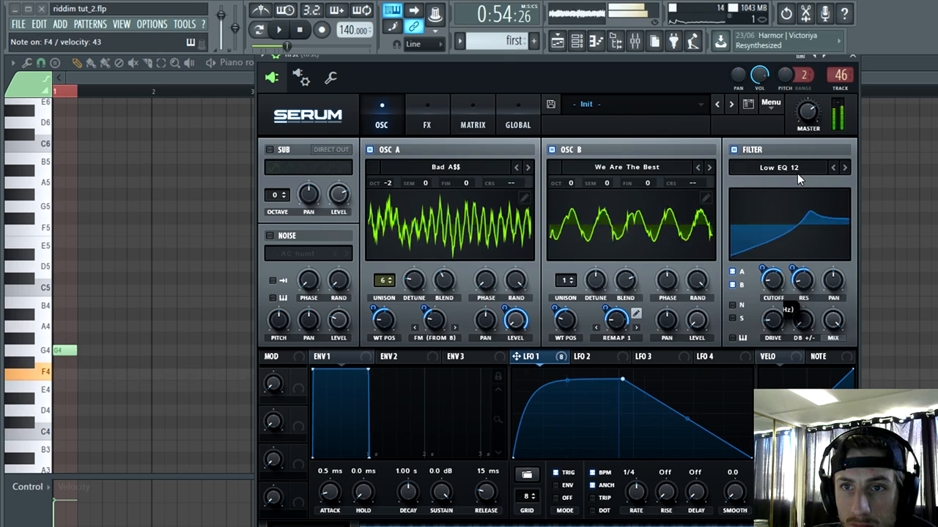
{"action": "left_click_drag", "start_coordinate": [773, 282], "coordinate": [783, 258]}
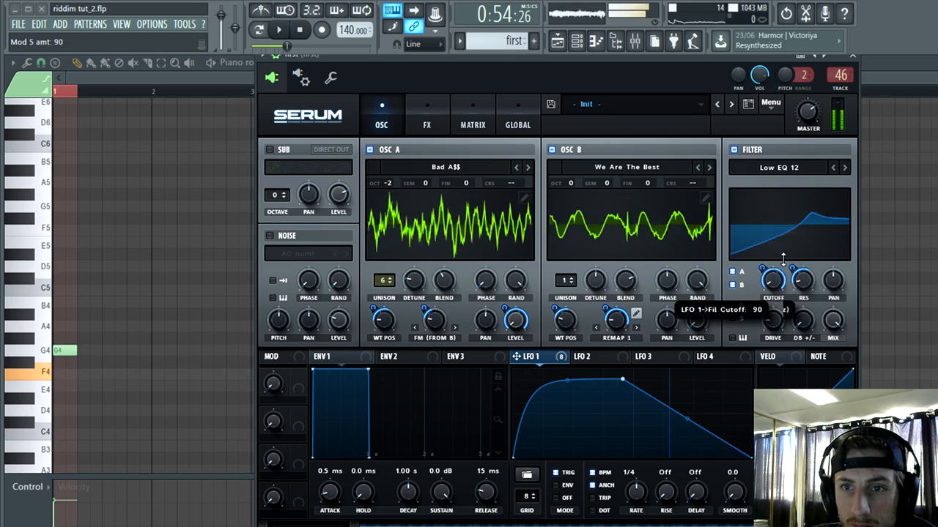
{"action": "left_click_drag", "start_coordinate": [772, 291], "coordinate": [766, 286]}
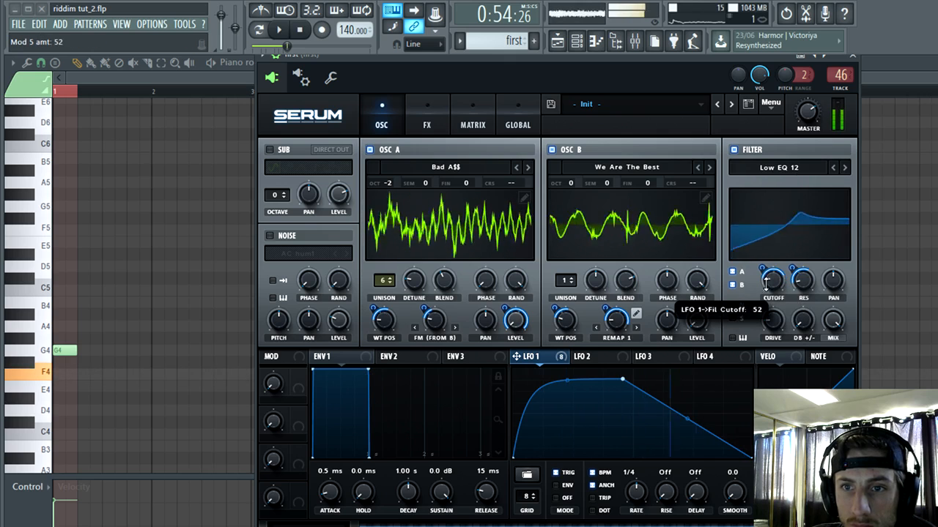
Step: Try the Cmb HL6+ and Flg H6- filter types while varying the cutoff and its LFO 1 modulation
{"action": "left_click", "coordinate": [779, 167]}
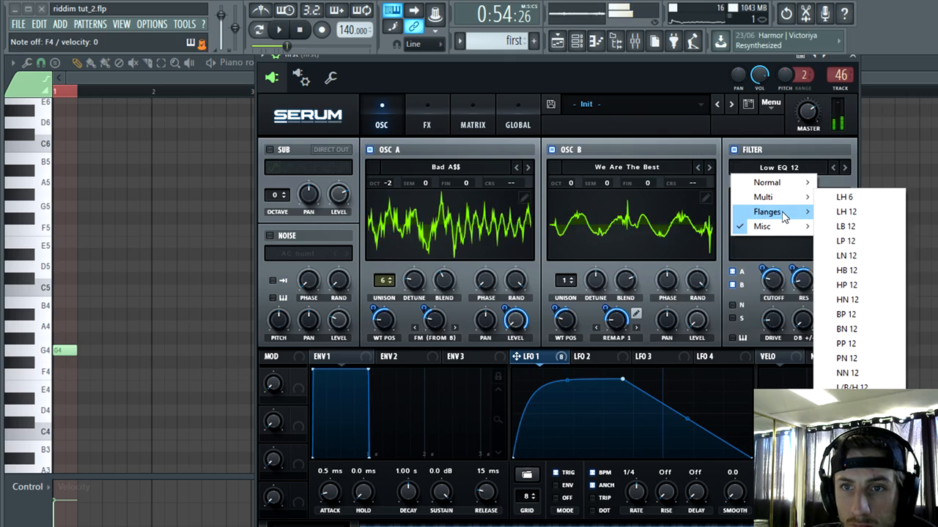
{"action": "mouse_move", "coordinate": [785, 232]}
{"action": "left_click", "coordinate": [854, 224]}
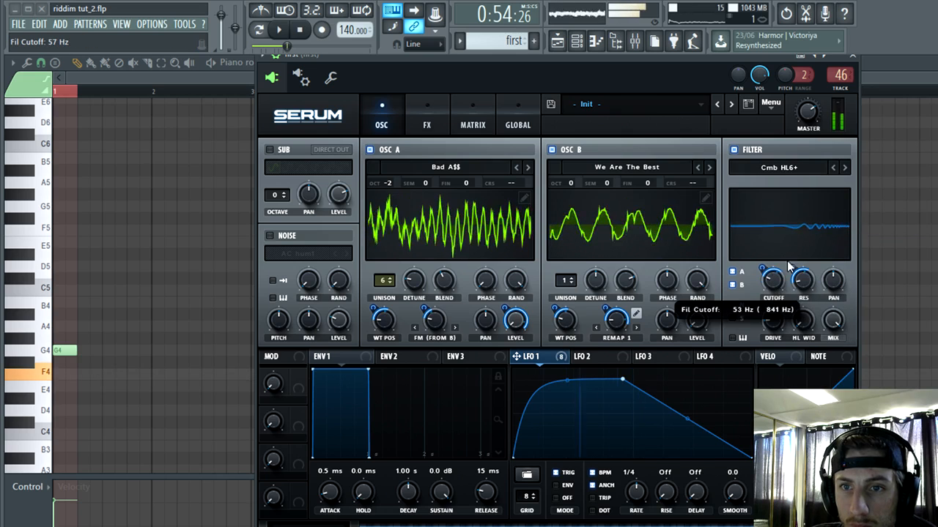
{"action": "left_click", "coordinate": [844, 168]}
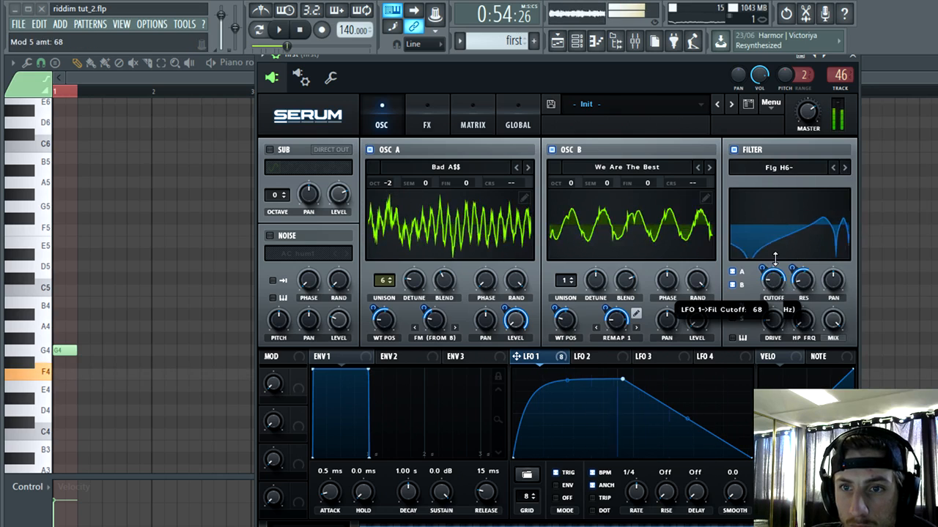
{"action": "left_click_drag", "start_coordinate": [769, 283], "coordinate": [764, 280]}
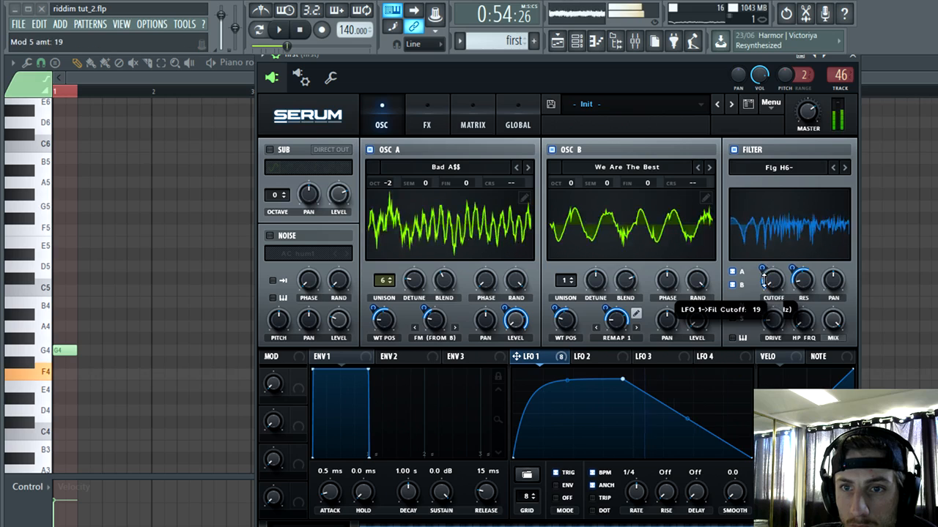
Step: Set the filter type to Phs 24+, adjust its cutoff, and move LFO 1's peak point later at full height
{"action": "left_click", "coordinate": [844, 168]}
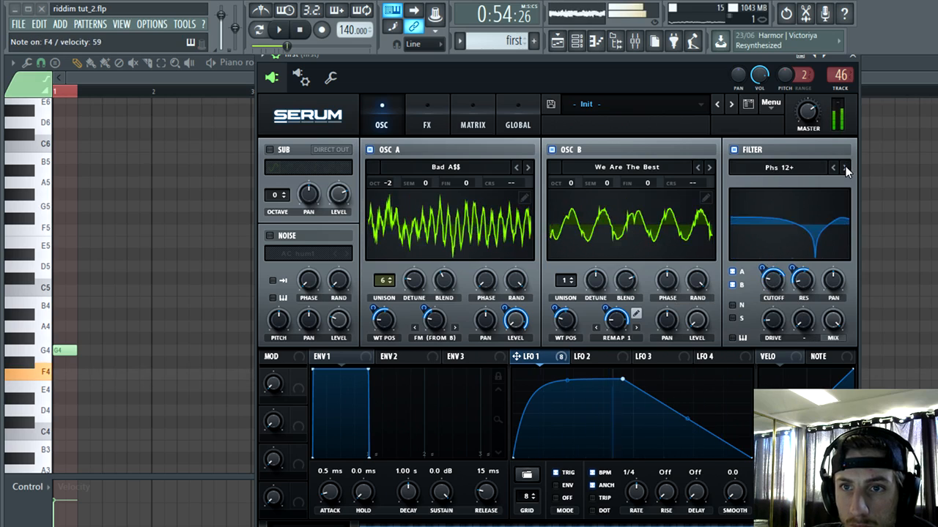
{"action": "left_click", "coordinate": [845, 167]}
{"action": "left_click", "coordinate": [844, 167]}
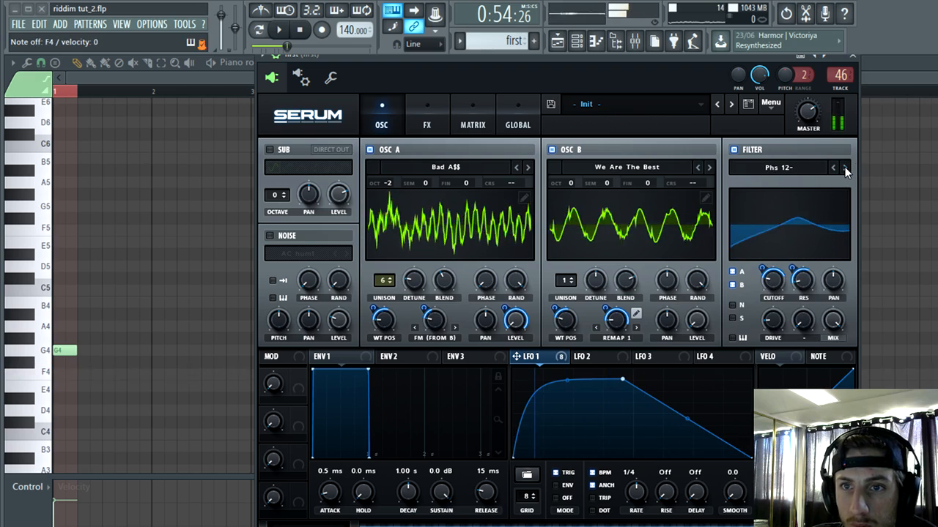
{"action": "mouse_move", "coordinate": [773, 280]}
{"action": "left_mouse_down"}
{"action": "mouse_move", "coordinate": [774, 295]}
{"action": "mouse_move", "coordinate": [769, 277]}
{"action": "left_mouse_up"}
{"action": "left_click_drag", "start_coordinate": [627, 380], "coordinate": [716, 371]}
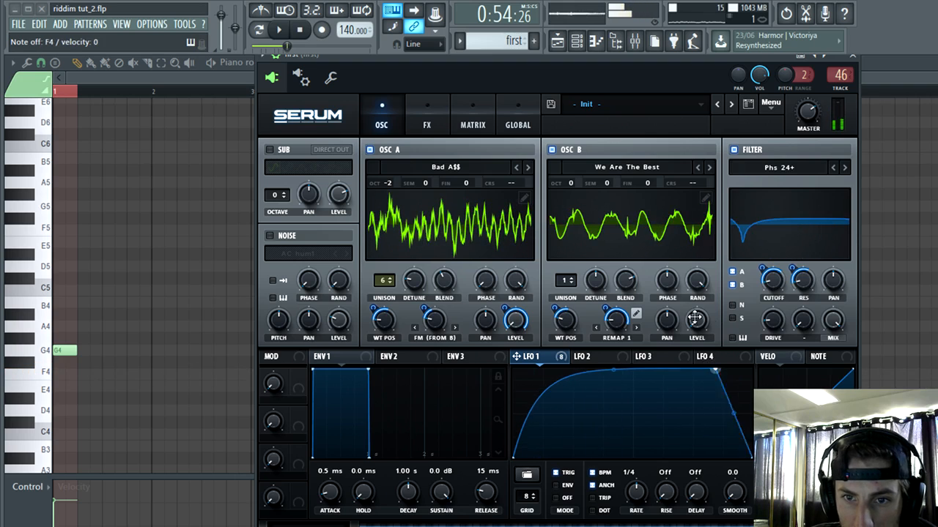
Step: Reopen the "first" Serum instrument and remove all modulators from the filter's cutoff and resonance
{"action": "left_click", "coordinate": [26, 94]}
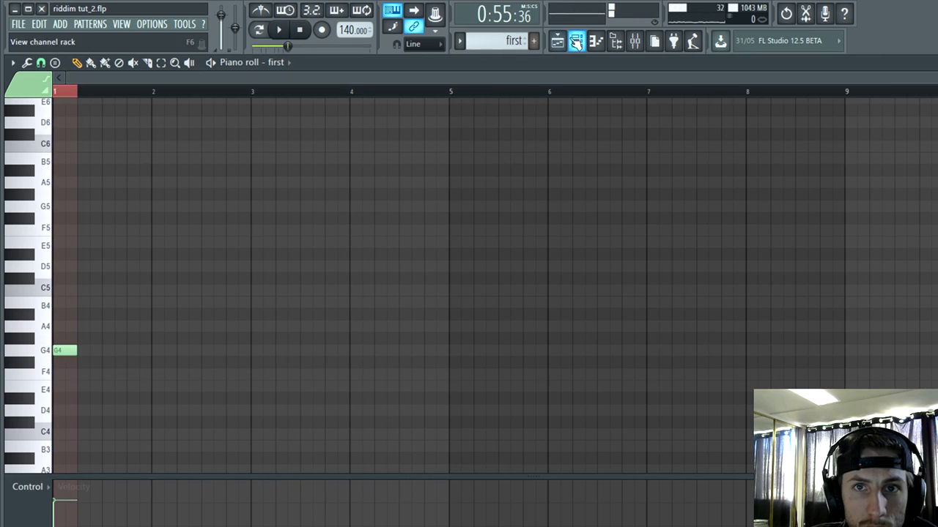
{"action": "left_click", "coordinate": [576, 42]}
{"action": "left_click", "coordinate": [465, 220]}
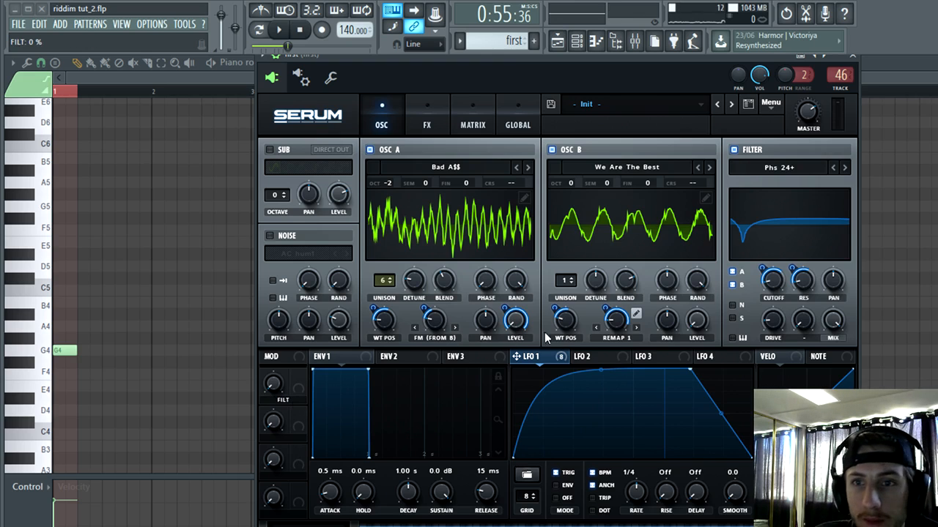
{"action": "right_click", "coordinate": [771, 274]}
{"action": "left_click", "coordinate": [800, 329]}
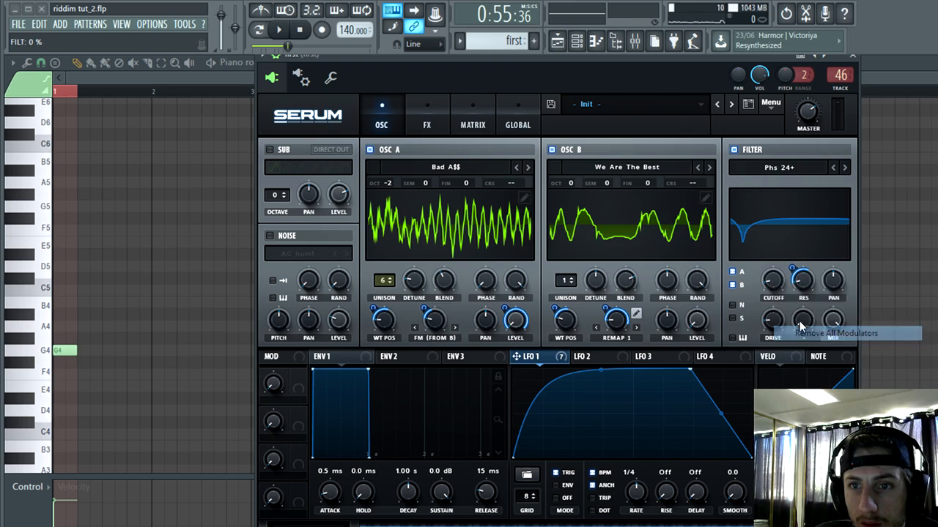
{"action": "right_click", "coordinate": [800, 277]}
{"action": "left_click", "coordinate": [828, 333]}
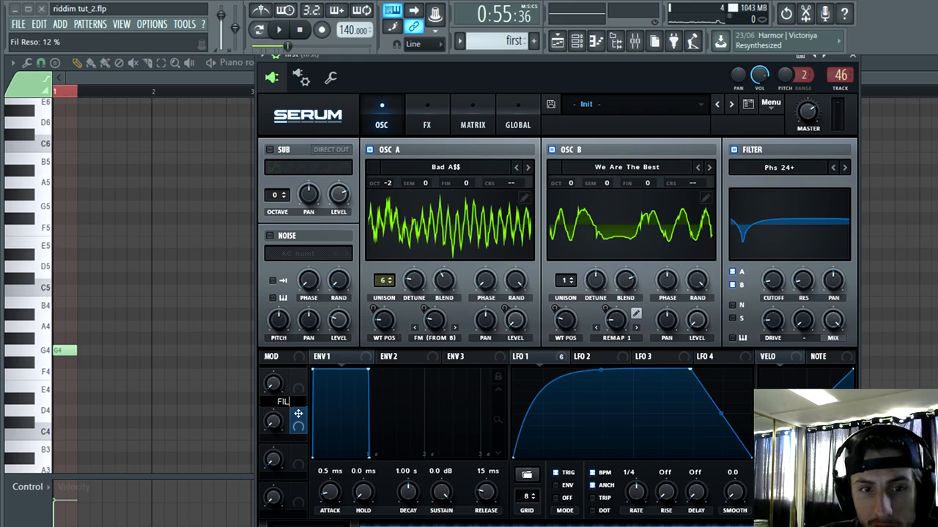
Step: Assign Macro 1, labelled FILT, to the filter cutoff with a modulation amount of 42
{"action": "left_click_drag", "start_coordinate": [298, 376], "coordinate": [775, 285]}
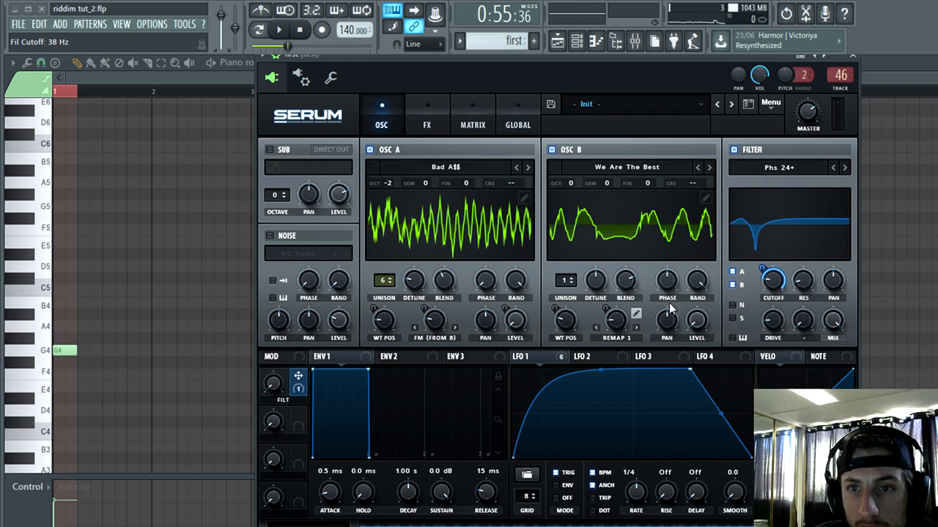
{"action": "left_click_drag", "start_coordinate": [273, 383], "coordinate": [359, 220]}
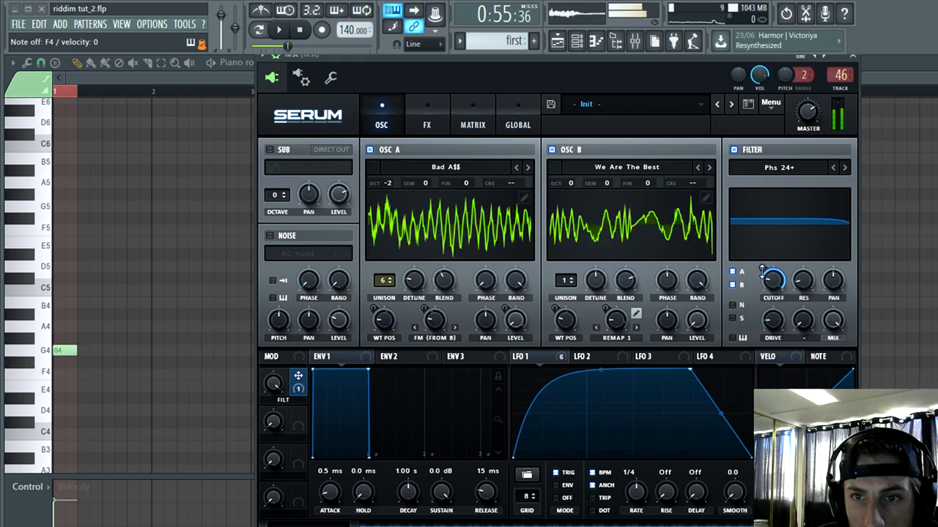
{"action": "left_click_drag", "start_coordinate": [762, 269], "coordinate": [762, 311]}
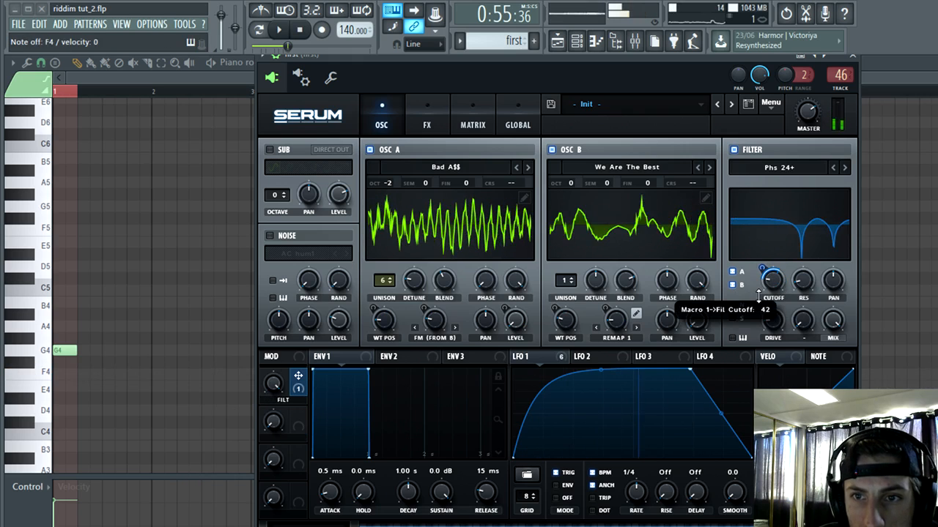
Step: Sweep the FILT macro down to 0% and lower the filter's base cutoff slightly
{"action": "left_click_drag", "start_coordinate": [271, 397], "coordinate": [240, 504]}
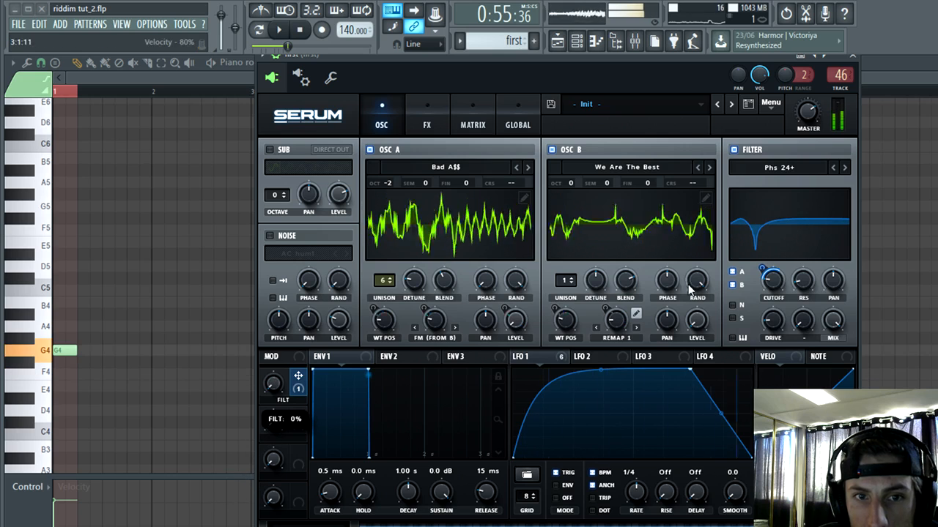
{"action": "mouse_move", "coordinate": [773, 282]}
{"action": "left_mouse_down"}
{"action": "mouse_move", "coordinate": [774, 295]}
{"action": "mouse_move", "coordinate": [762, 274]}
{"action": "mouse_move", "coordinate": [762, 284]}
{"action": "left_mouse_up"}
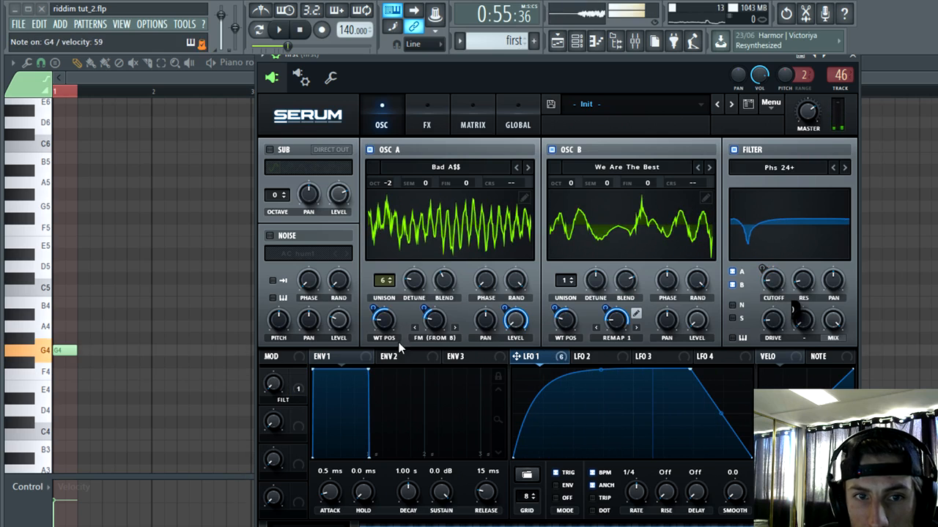
Step: Try OSC A wavetables such as Beastmode, Bonfire and Brutal, settle on Bulky, and set OSC B's octave to +1
{"action": "left_click", "coordinate": [527, 168]}
{"action": "left_click", "coordinate": [527, 167]}
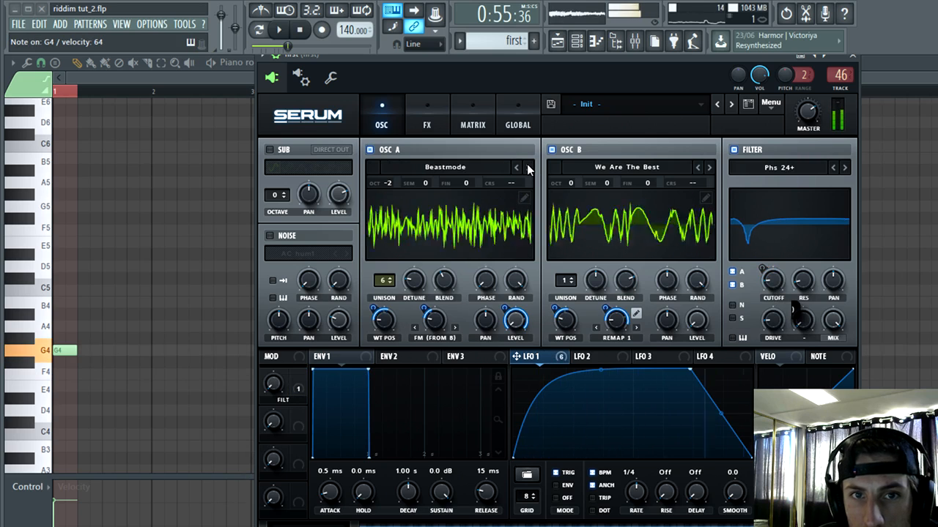
{"action": "left_click", "coordinate": [527, 168]}
{"action": "left_click", "coordinate": [527, 168]}
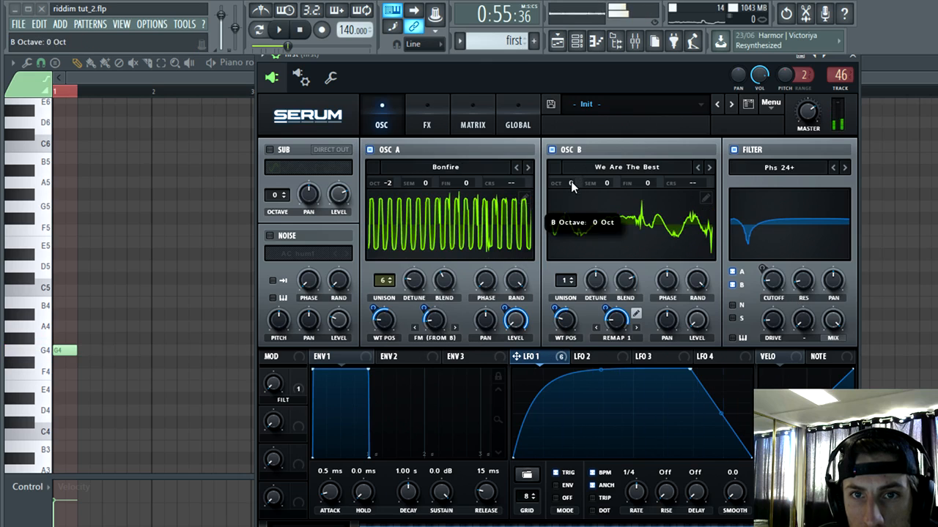
{"action": "left_click_drag", "start_coordinate": [572, 186], "coordinate": [572, 179]}
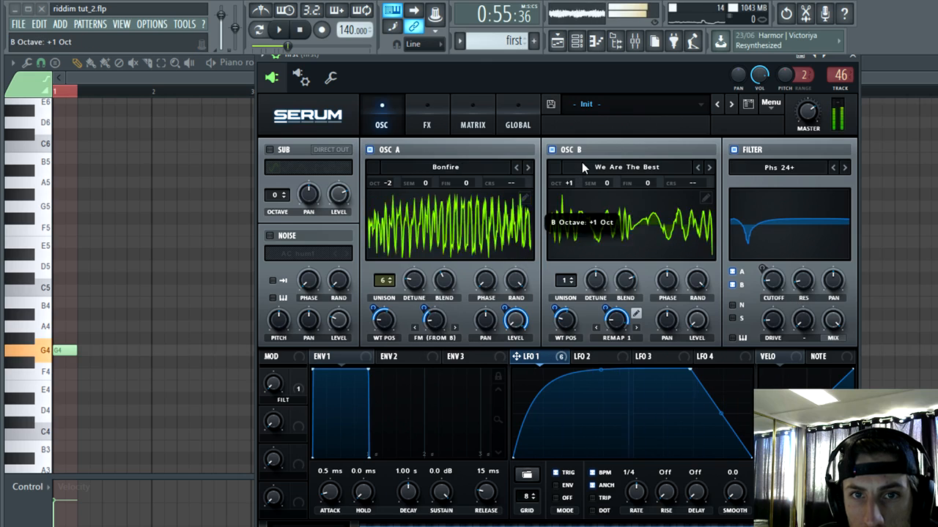
{"action": "left_click", "coordinate": [528, 168]}
{"action": "left_click", "coordinate": [528, 168]}
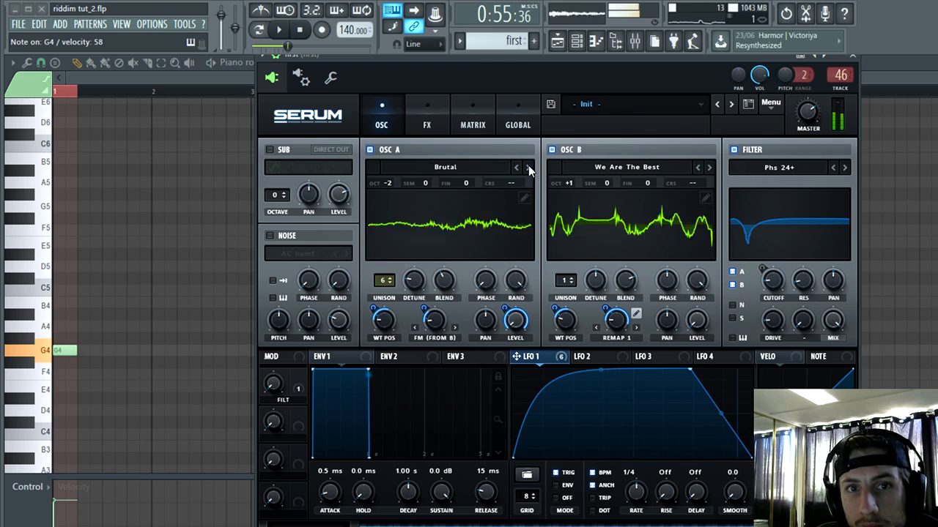
{"action": "left_click", "coordinate": [529, 167]}
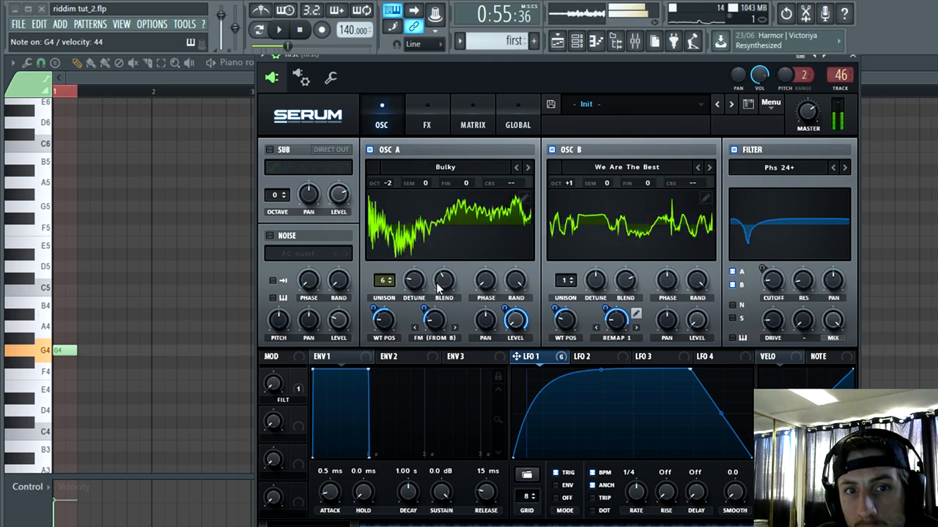
Step: Assign Macro 1 to the filter resonance with a modulation amount of 30 and sweep the macro to audition it
{"action": "left_click_drag", "start_coordinate": [273, 385], "coordinate": [329, 249]}
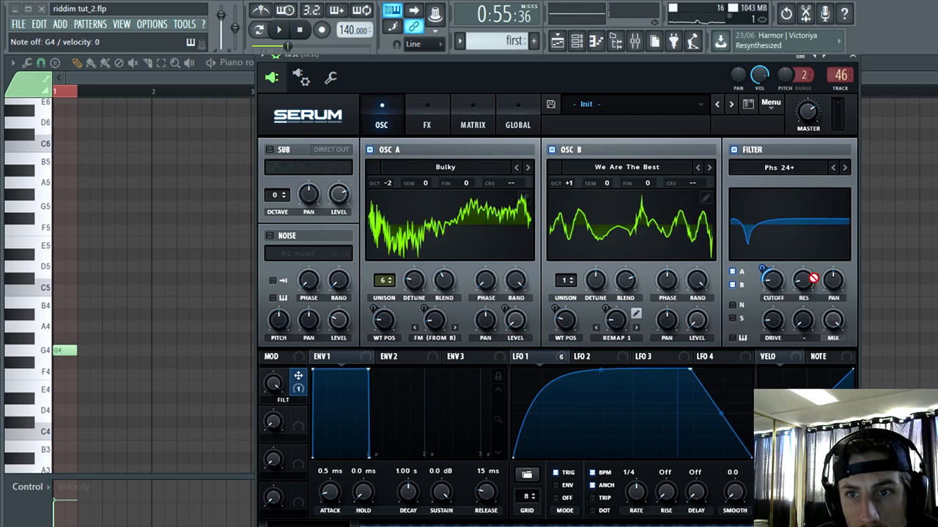
{"action": "left_click_drag", "start_coordinate": [813, 279], "coordinate": [803, 280]}
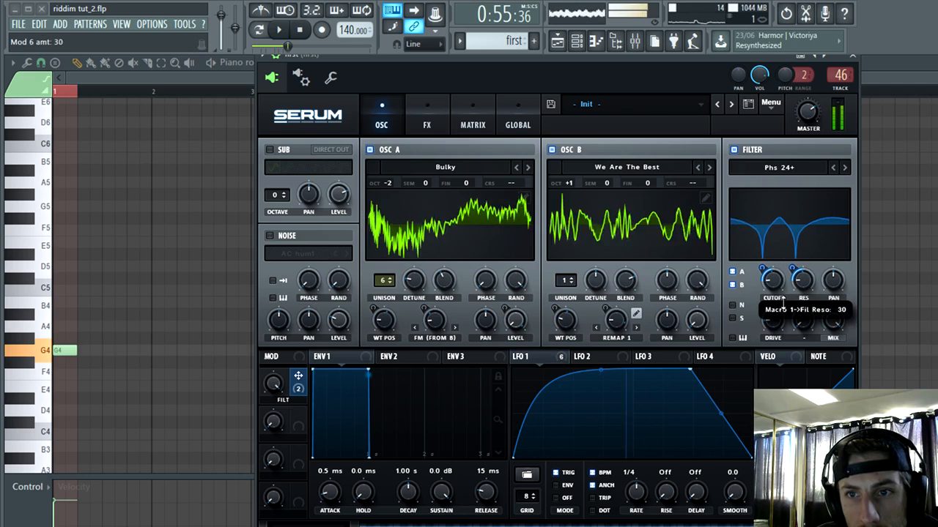
{"action": "left_click_drag", "start_coordinate": [273, 385], "coordinate": [298, 334]}
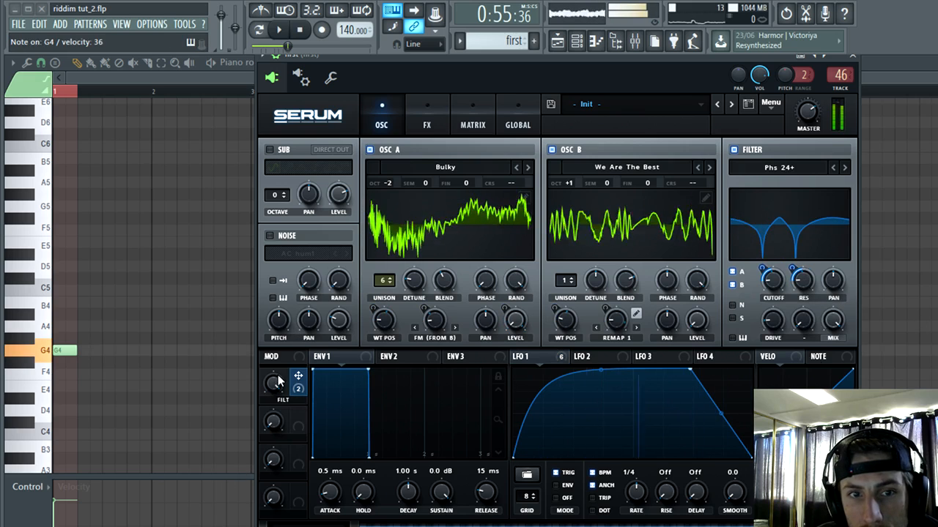
{"action": "left_click_drag", "start_coordinate": [277, 381], "coordinate": [377, 321]}
Step: Adjust OSC A's wavetable position and move LFO 1's peak point earlier and slightly lower
{"action": "left_click_drag", "start_coordinate": [437, 321], "coordinate": [452, 300]}
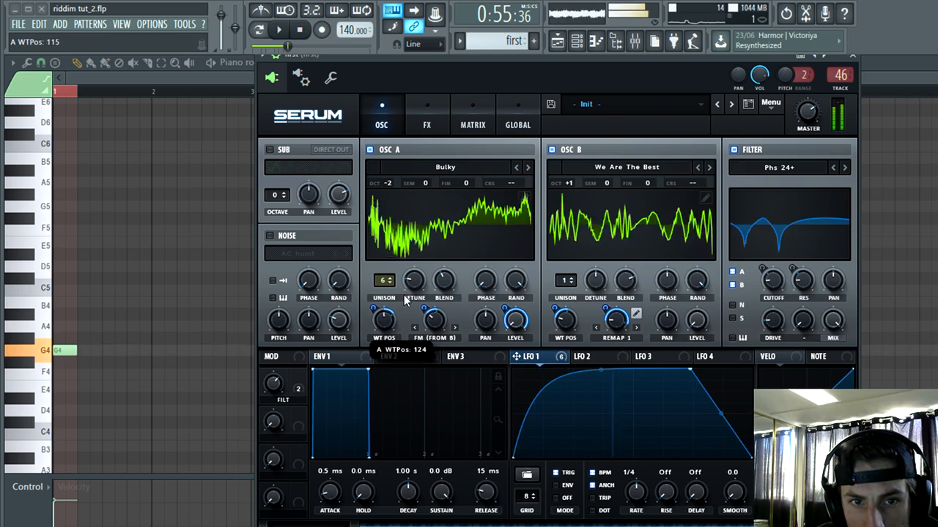
{"action": "left_click_drag", "start_coordinate": [691, 370], "coordinate": [637, 393]}
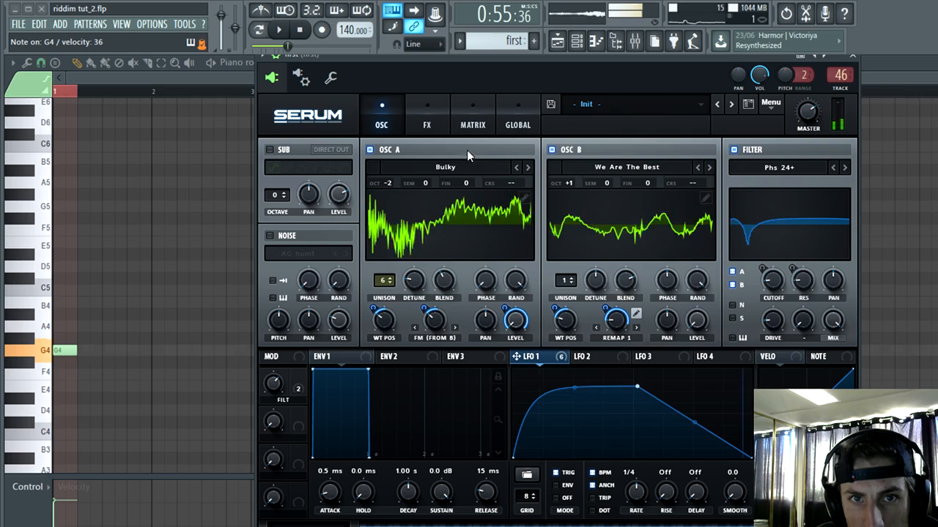
{"action": "left_click", "coordinate": [431, 121]}
{"action": "left_click", "coordinate": [275, 212]}
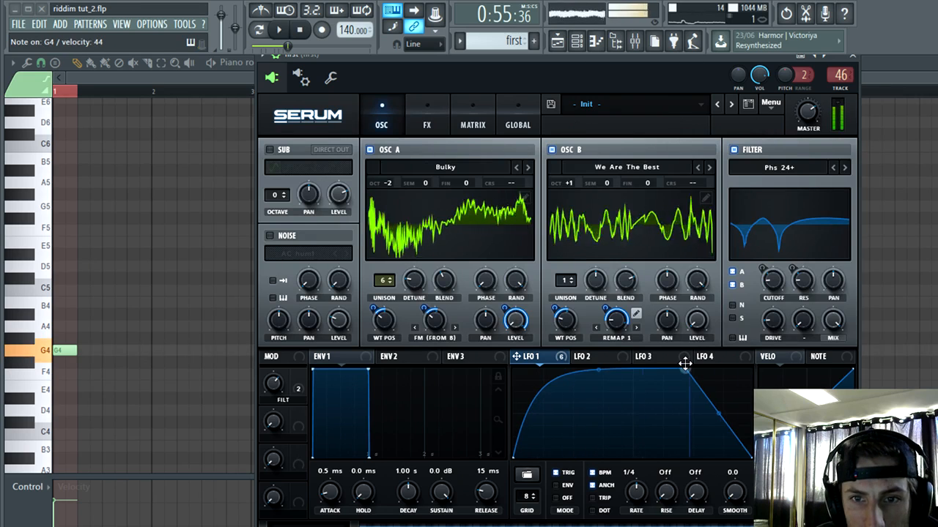
{"action": "left_click_drag", "start_coordinate": [685, 364], "coordinate": [653, 379]}
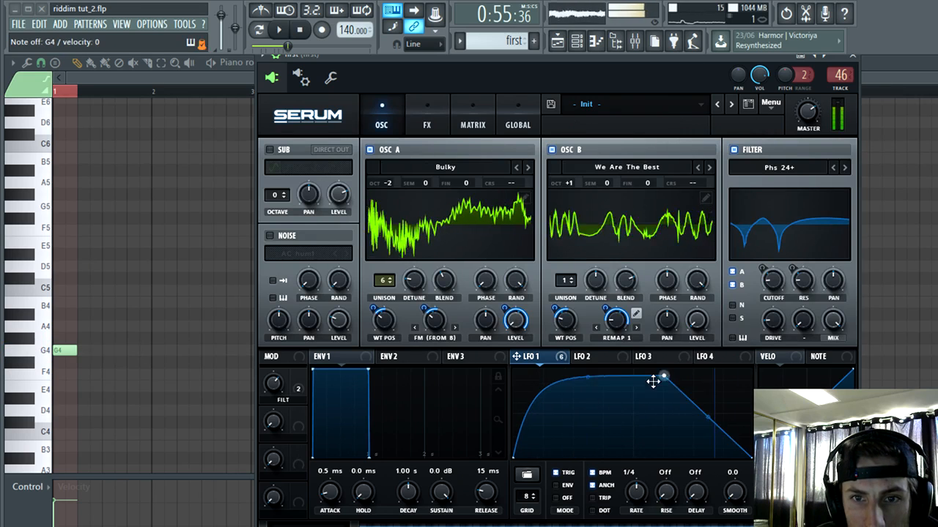
{"action": "left_click_drag", "start_coordinate": [276, 386], "coordinate": [315, 352]}
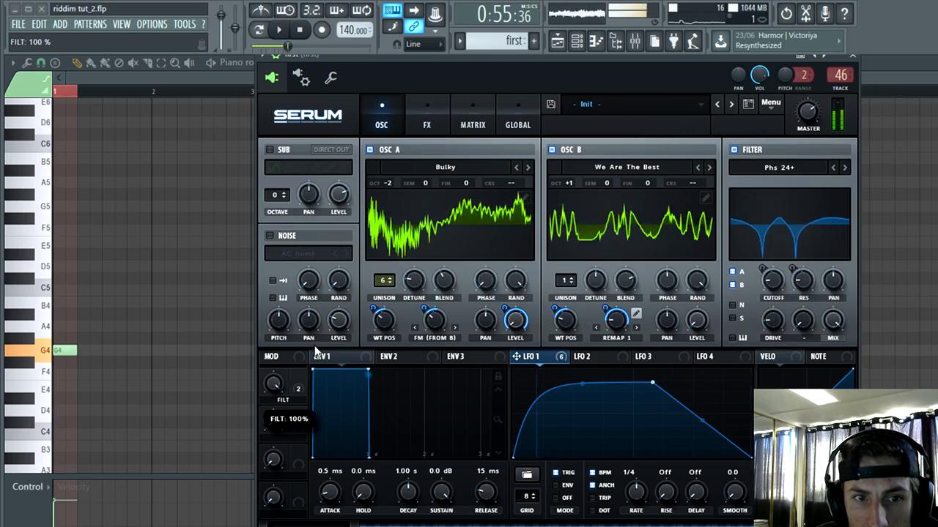
Step: Try the Canned and Cash Register wavetables in OSC A while varying the wavetable position and the FILT macro
{"action": "left_click", "coordinate": [527, 168]}
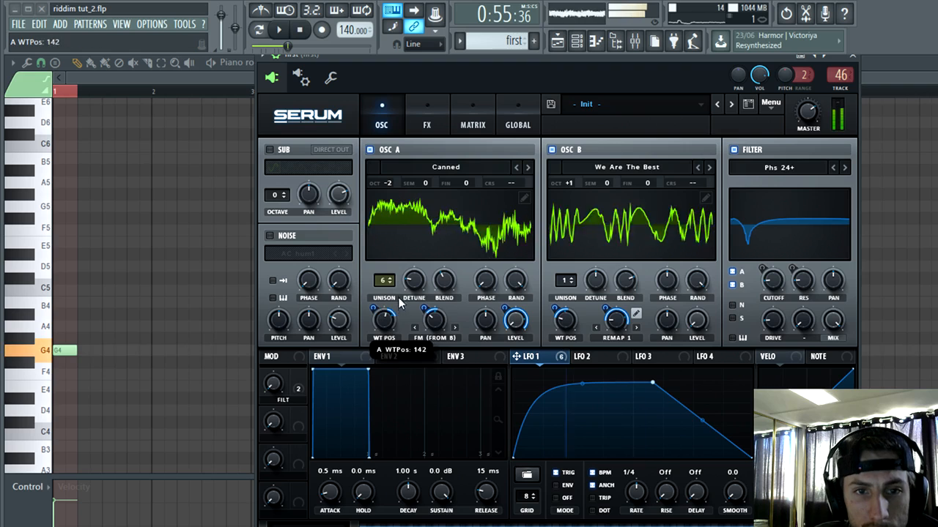
{"action": "mouse_move", "coordinate": [394, 302]}
{"action": "left_mouse_down"}
{"action": "mouse_move", "coordinate": [384, 314]}
{"action": "mouse_move", "coordinate": [379, 294]}
{"action": "left_mouse_up"}
{"action": "left_click_drag", "start_coordinate": [277, 388], "coordinate": [302, 388]}
{"action": "left_click", "coordinate": [527, 167]}
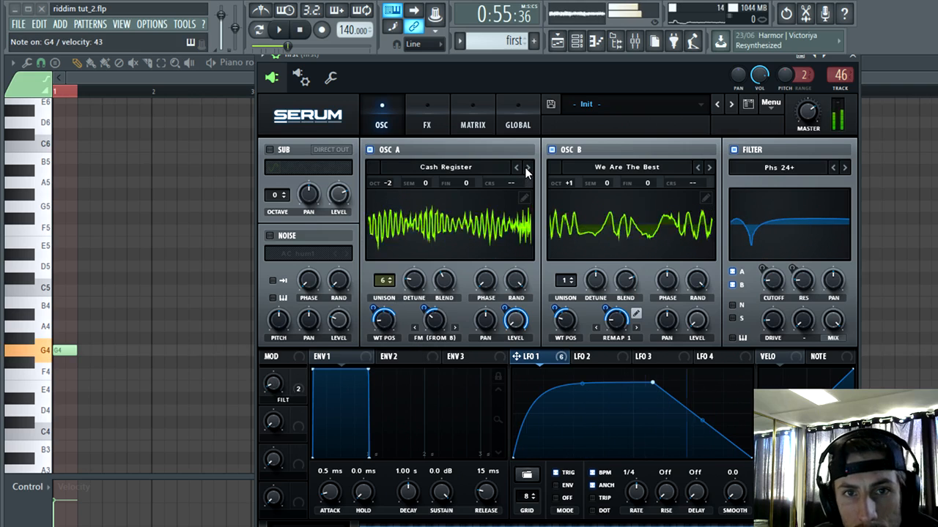
Step: Try the Classic wavetable in OSC A with LFO 1 modulating its position by 36, and set the FM warp to 30%
{"action": "left_click", "coordinate": [527, 167]}
{"action": "mouse_move", "coordinate": [274, 384]}
{"action": "left_mouse_down"}
{"action": "mouse_move", "coordinate": [318, 312]}
{"action": "mouse_move", "coordinate": [288, 382]}
{"action": "left_mouse_up"}
{"action": "left_click_drag", "start_coordinate": [375, 309], "coordinate": [378, 321]}
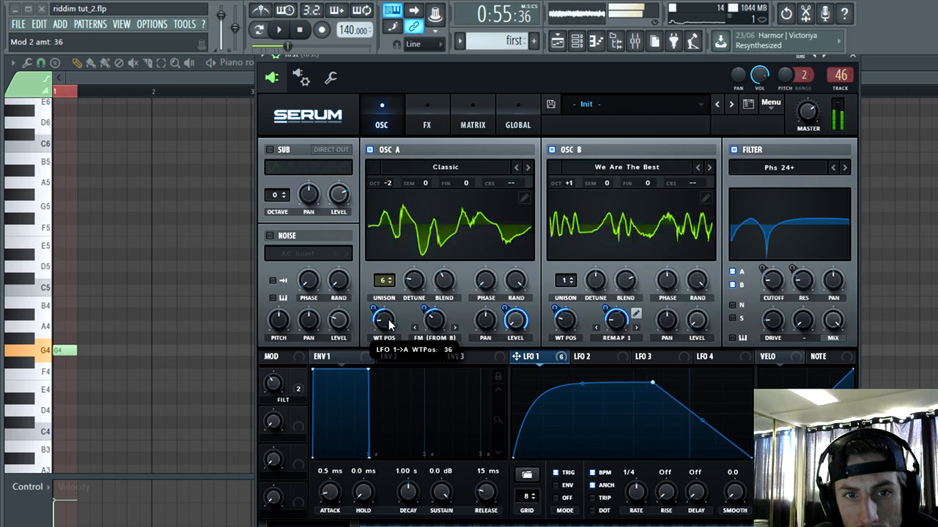
{"action": "left_click_drag", "start_coordinate": [273, 384], "coordinate": [290, 356]}
{"action": "left_click_drag", "start_coordinate": [431, 323], "coordinate": [427, 336]}
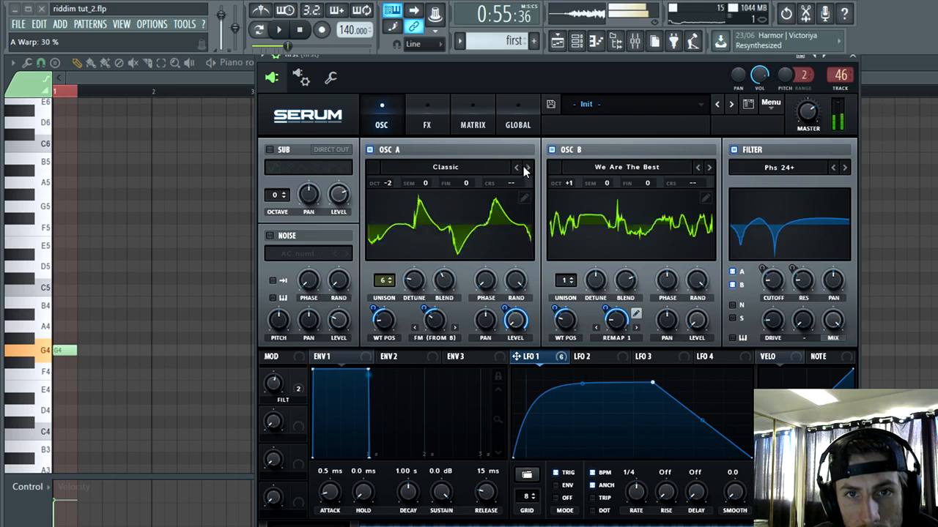
Step: Browse OSC A's wavetables through Combed, Dank and Deep Dose to Enigma, and set LFO 1's modulation of its position to 65
{"action": "left_click", "coordinate": [525, 167]}
{"action": "left_click", "coordinate": [526, 168]}
{"action": "left_click", "coordinate": [527, 168]}
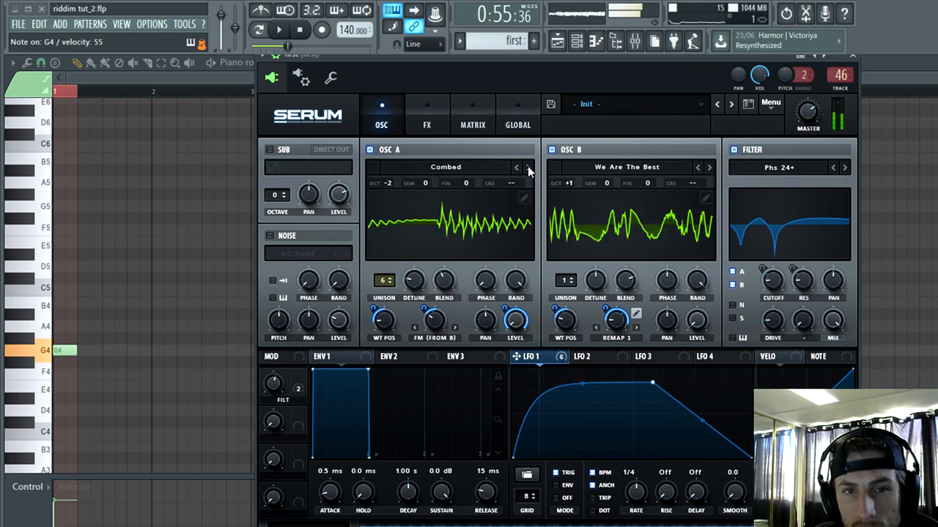
{"action": "left_click", "coordinate": [527, 168]}
{"action": "left_click", "coordinate": [527, 168]}
{"action": "left_click", "coordinate": [527, 168]}
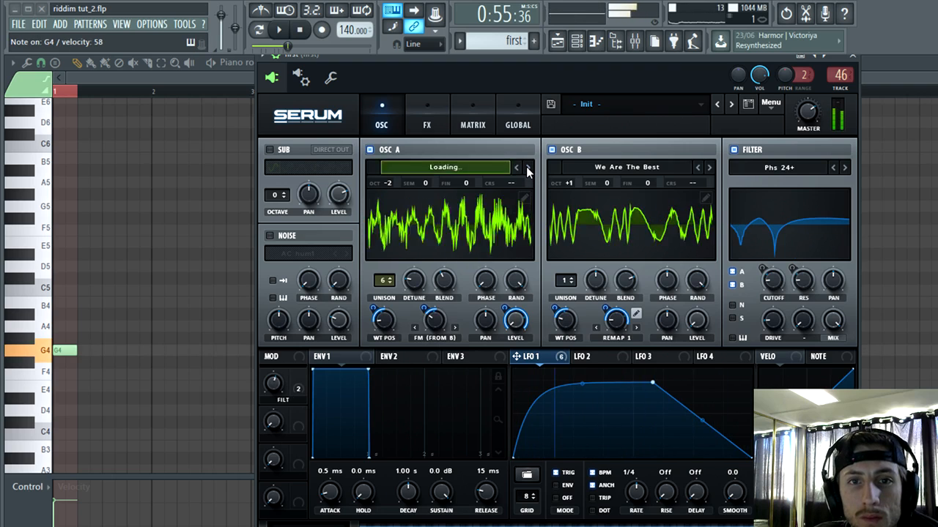
{"action": "left_click", "coordinate": [528, 168]}
{"action": "left_click", "coordinate": [528, 168]}
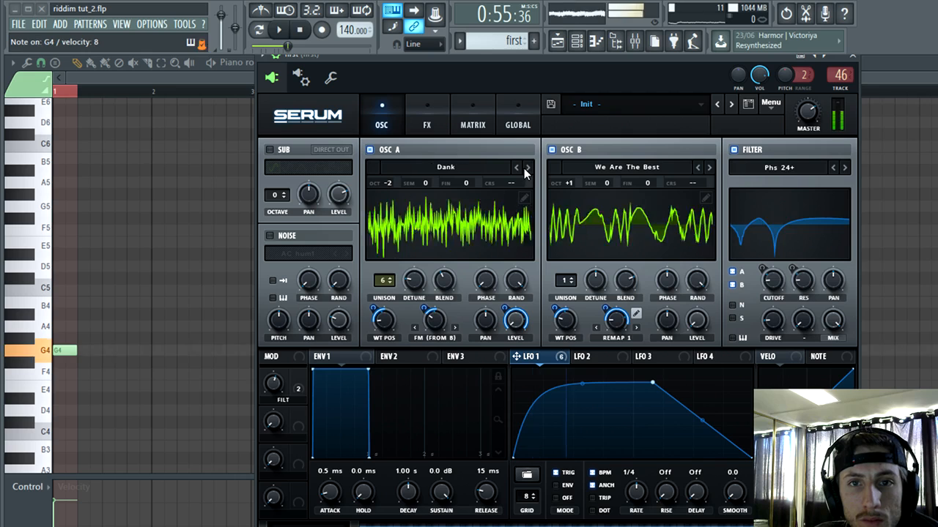
{"action": "left_click", "coordinate": [528, 168]}
{"action": "left_click", "coordinate": [528, 166]}
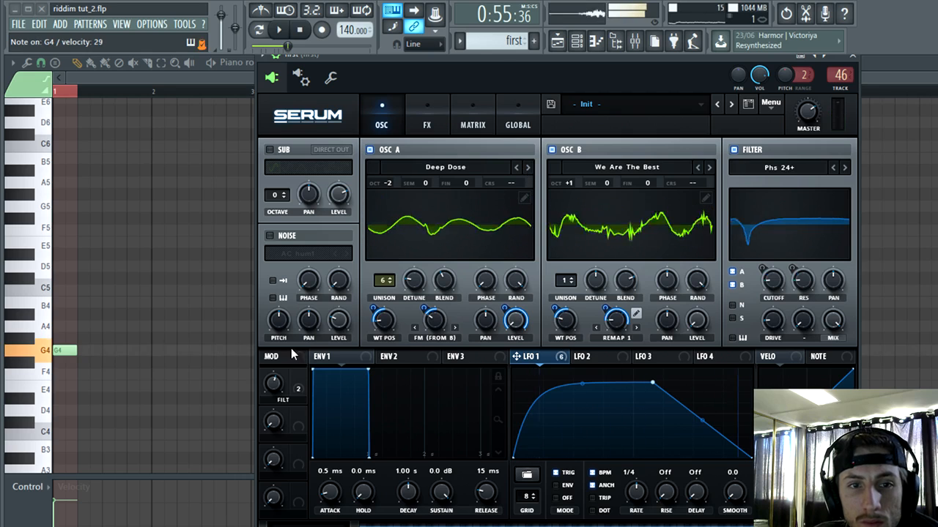
{"action": "left_click", "coordinate": [528, 168]}
{"action": "left_click", "coordinate": [528, 167]}
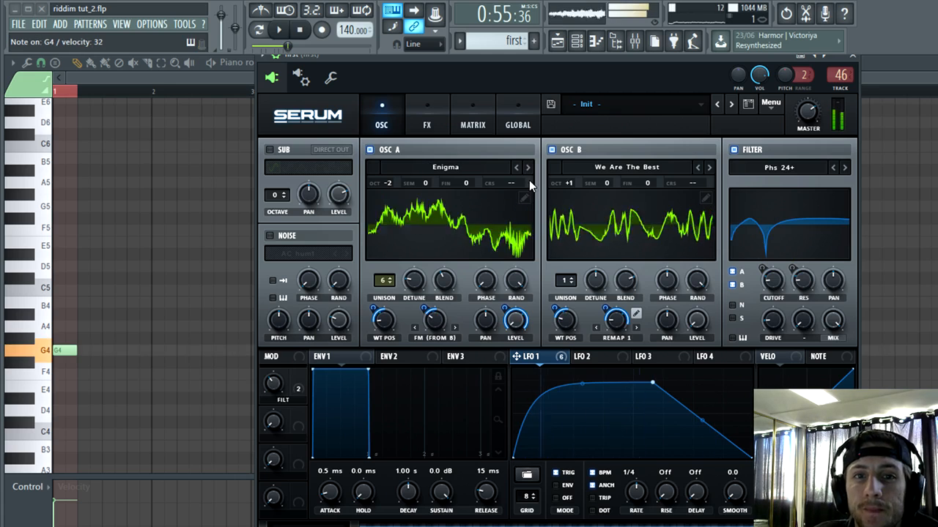
{"action": "left_click_drag", "start_coordinate": [270, 388], "coordinate": [377, 312]}
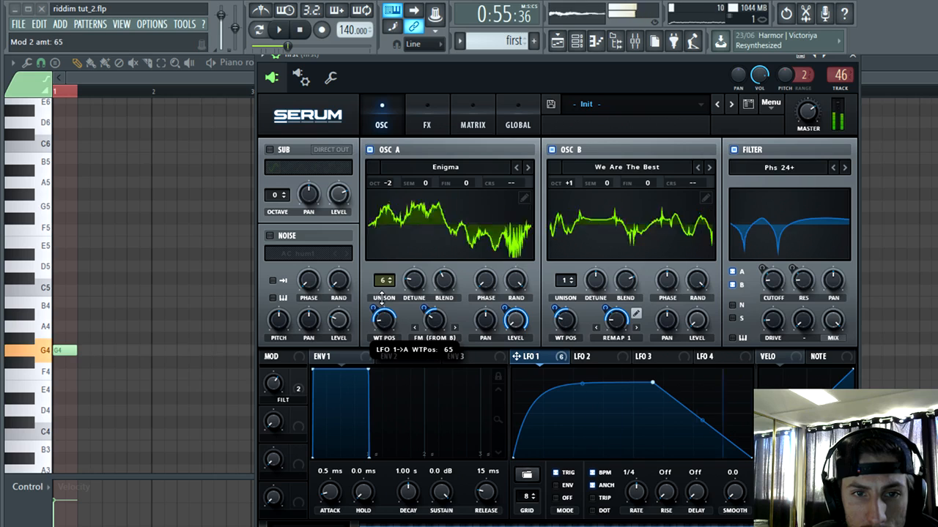
Step: Set Macro 1's modulation of the filter cutoff to 53 and move the FILT macro to 70%
{"action": "left_click", "coordinate": [299, 387]}
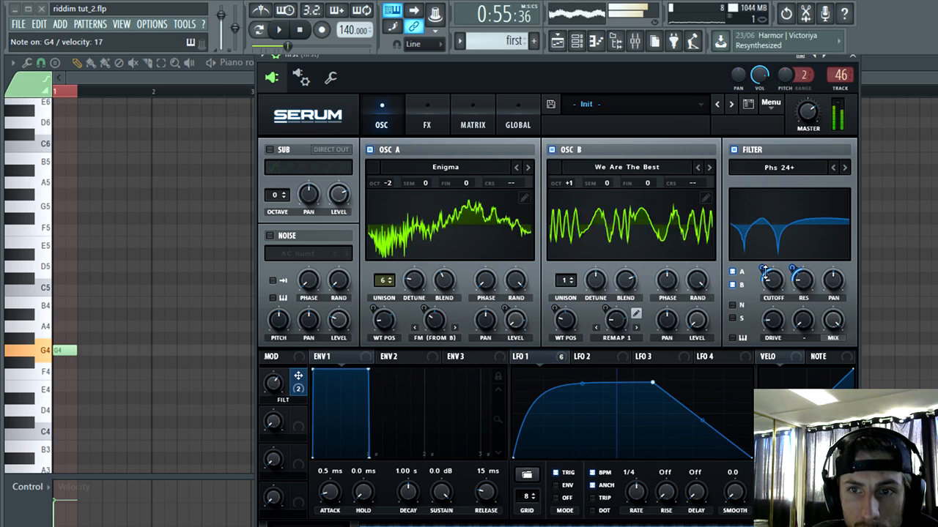
{"action": "mouse_move", "coordinate": [762, 269]}
{"action": "left_mouse_down"}
{"action": "mouse_move", "coordinate": [770, 248]}
{"action": "mouse_move", "coordinate": [769, 257]}
{"action": "left_mouse_up"}
{"action": "left_click_drag", "start_coordinate": [274, 384], "coordinate": [296, 338]}
{"action": "left_click_drag", "start_coordinate": [763, 270], "coordinate": [768, 255]}
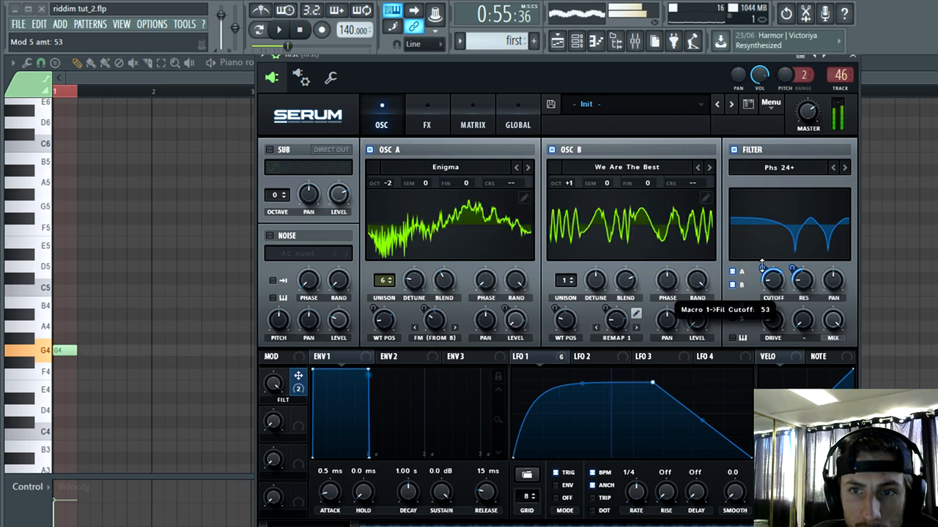
{"action": "left_click_drag", "start_coordinate": [272, 384], "coordinate": [302, 386]}
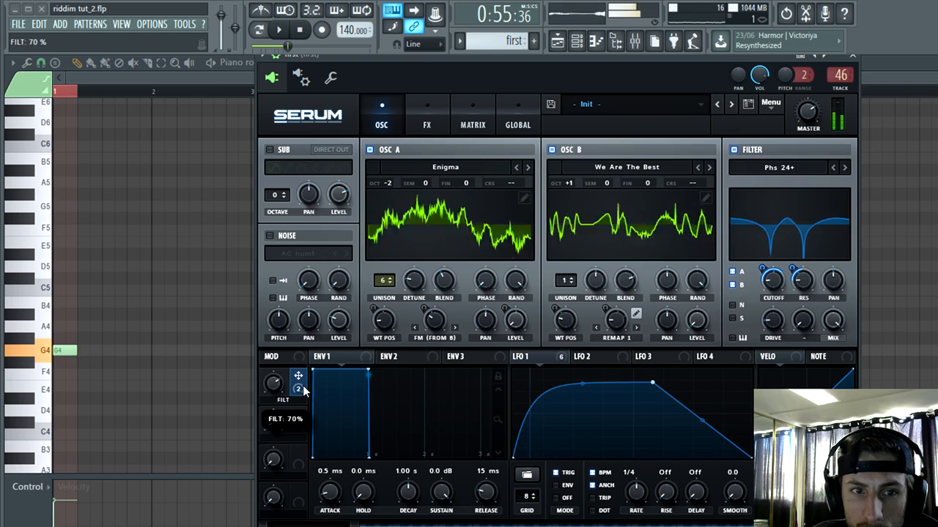
Step: Assign Macro 1 to the filter drive with a modulation amount of 18 and sweep the macro
{"action": "left_click_drag", "start_coordinate": [767, 312], "coordinate": [769, 318]}
{"action": "left_click_drag", "start_coordinate": [763, 310], "coordinate": [750, 350]}
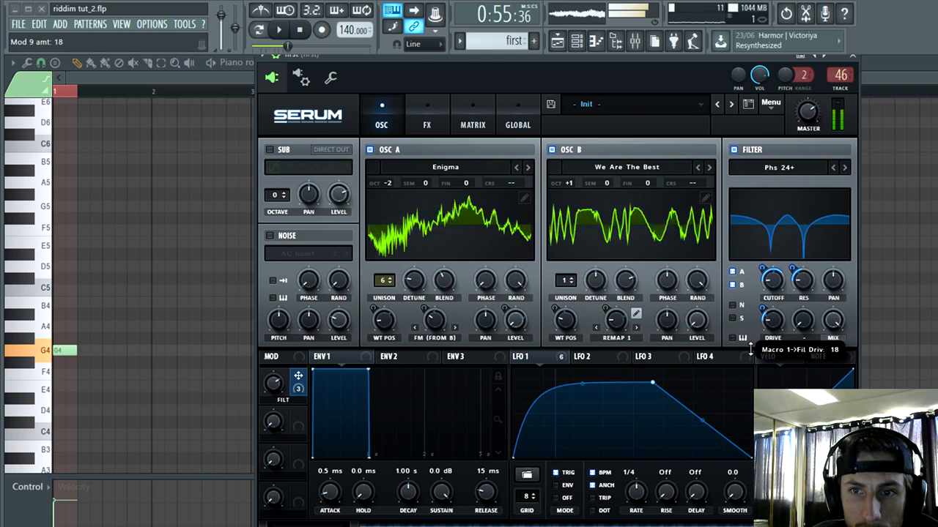
{"action": "left_click_drag", "start_coordinate": [272, 384], "coordinate": [296, 355]}
Step: Compare the Phs 36+, Phs 48+ and Phs 48- filter types under FILT macro sweeps and select Phs 48H6+
{"action": "left_click", "coordinate": [844, 167]}
{"action": "left_click", "coordinate": [844, 167]}
{"action": "left_click_drag", "start_coordinate": [270, 389], "coordinate": [321, 431]}
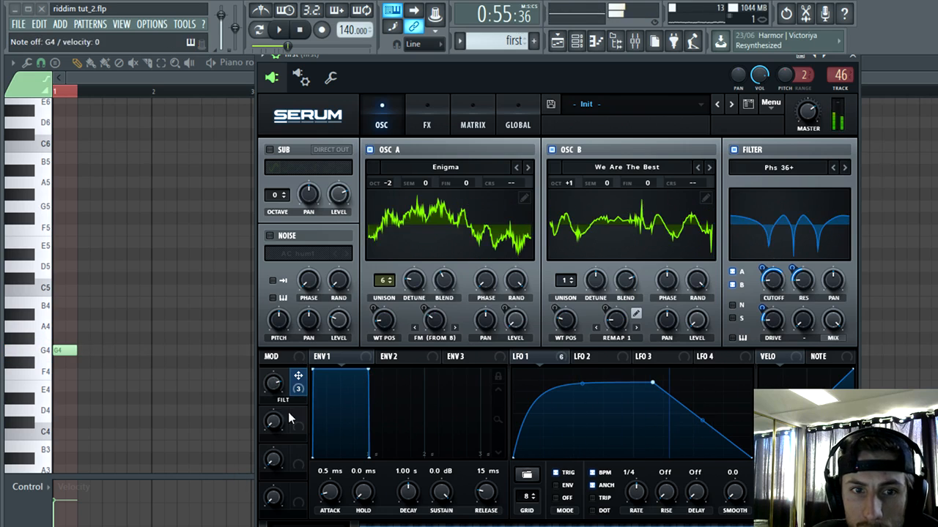
{"action": "mouse_move", "coordinate": [274, 382]}
{"action": "left_mouse_down"}
{"action": "mouse_move", "coordinate": [229, 489]}
{"action": "mouse_move", "coordinate": [267, 381]}
{"action": "mouse_move", "coordinate": [200, 525]}
{"action": "mouse_move", "coordinate": [273, 385]}
{"action": "left_mouse_up"}
{"action": "left_click", "coordinate": [845, 167]}
{"action": "left_click", "coordinate": [844, 169]}
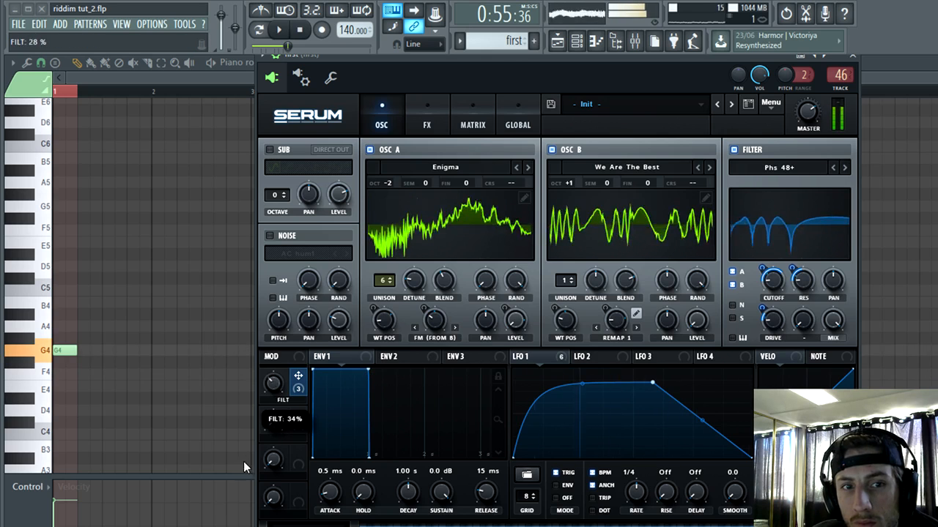
{"action": "left_click", "coordinate": [844, 167]}
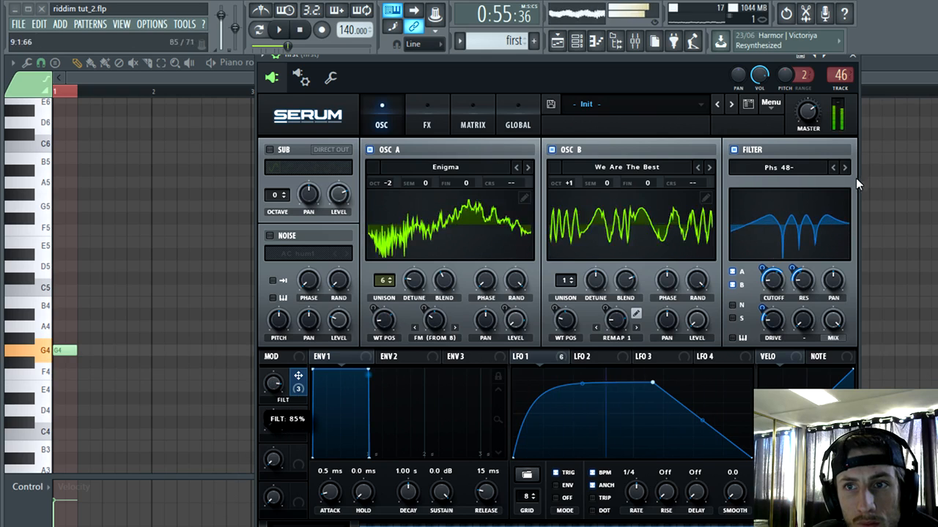
{"action": "left_click", "coordinate": [845, 168]}
{"action": "left_click", "coordinate": [845, 168]}
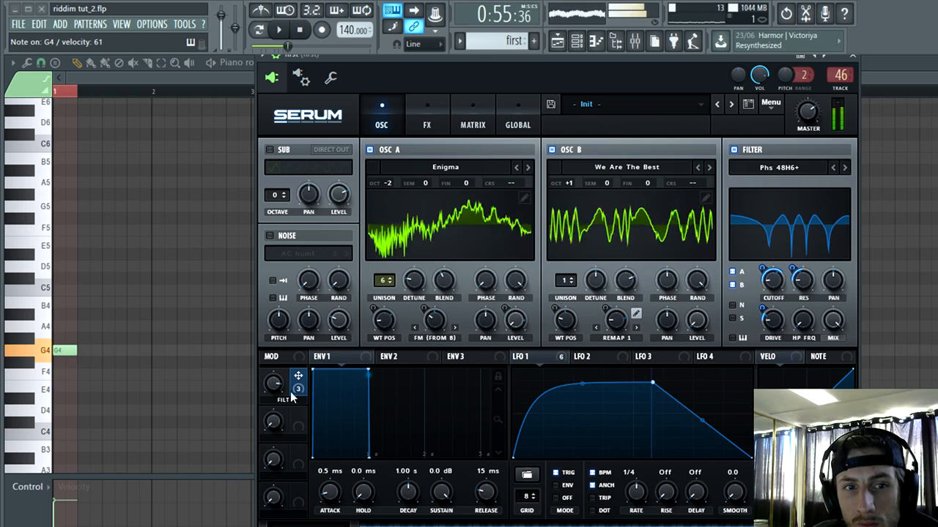
Step: Sweep the FILT macro and move LFO 1's peak point later in the cycle at the same height
{"action": "left_click_drag", "start_coordinate": [271, 384], "coordinate": [266, 420]}
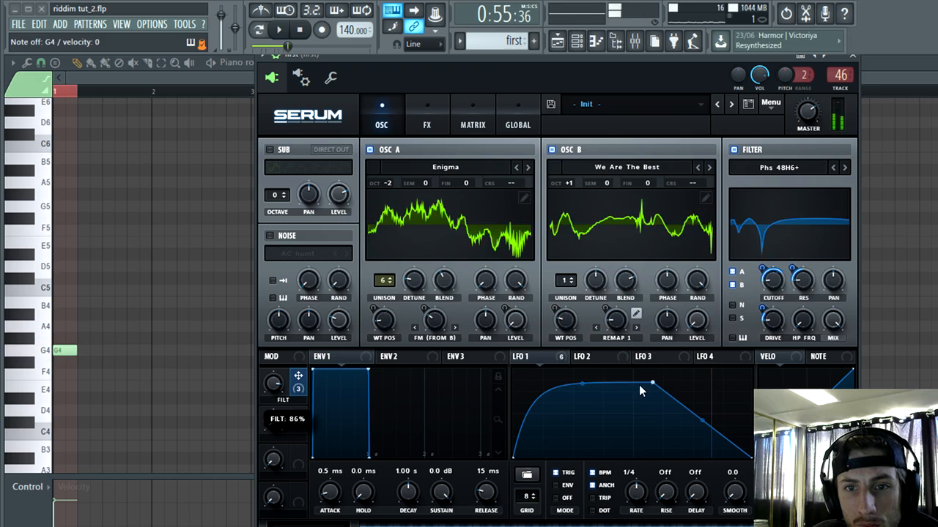
{"action": "left_click_drag", "start_coordinate": [628, 401], "coordinate": [702, 385]}
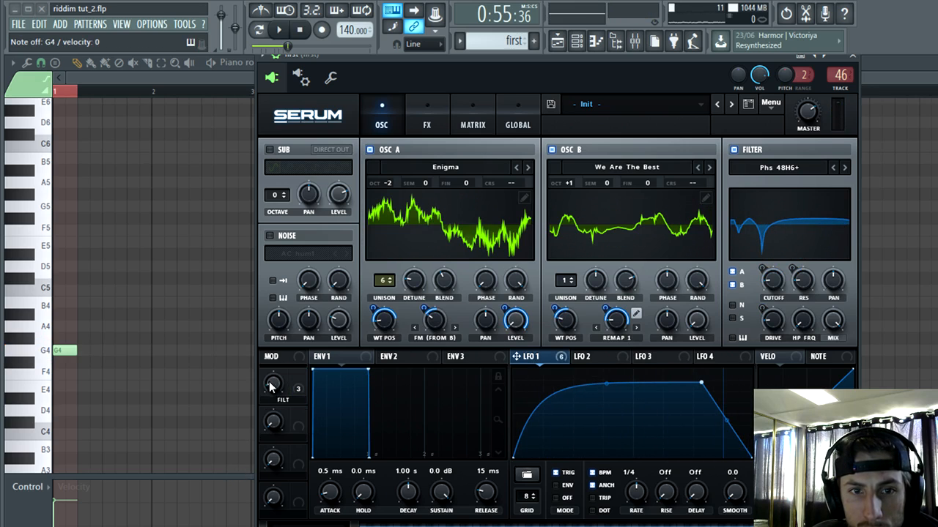
Step: Turn the FILT macro up to audition the bass, and close the piano roll and Serum to return to the playlist
{"action": "left_click_drag", "start_coordinate": [271, 387], "coordinate": [411, 285]}
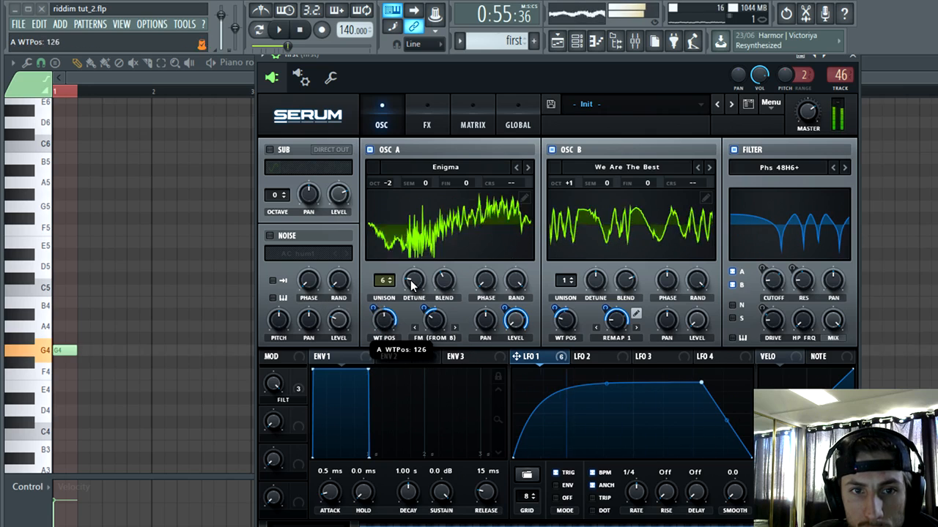
{"action": "left_click", "coordinate": [931, 63]}
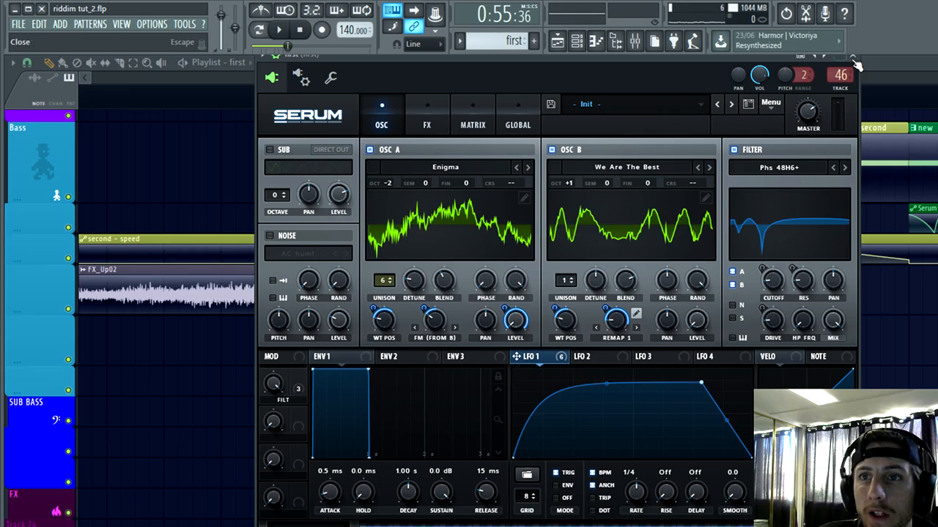
{"action": "left_click", "coordinate": [852, 57]}
Step: Delete both "second" clips and the later "first" clip in bar 33, keeping only the opening "first" clip
{"action": "left_click", "coordinate": [364, 386]}
{"action": "scroll", "coordinate": [337, 392], "scroll_direction": "up", "scroll_amount": 6}
{"action": "scroll", "coordinate": [400, 452], "scroll_direction": "up", "scroll_amount": 2}
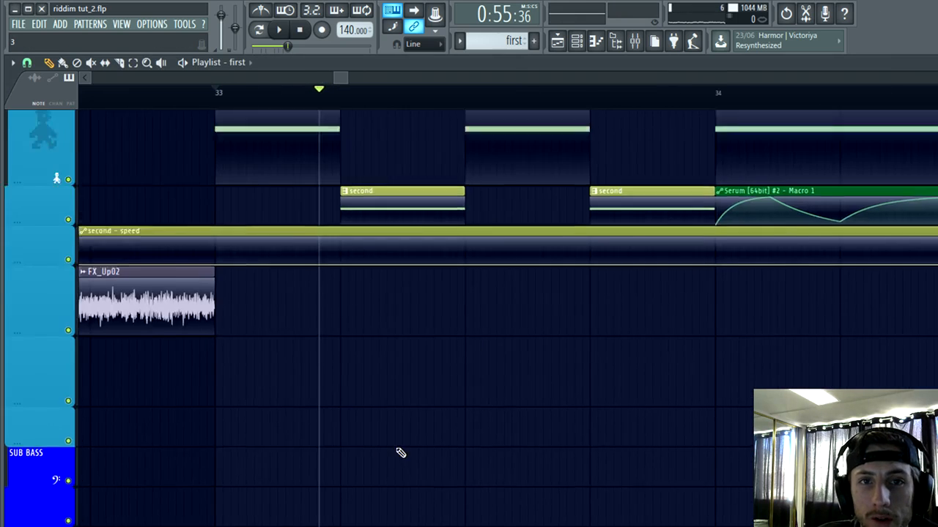
{"action": "scroll", "coordinate": [400, 439], "scroll_direction": "up", "scroll_amount": 2}
{"action": "scroll", "coordinate": [400, 359], "scroll_direction": "down", "scroll_amount": 4}
{"action": "right_click", "coordinate": [406, 300]}
{"action": "right_click", "coordinate": [502, 298]}
{"action": "scroll", "coordinate": [412, 304], "scroll_direction": "up", "scroll_amount": 3}
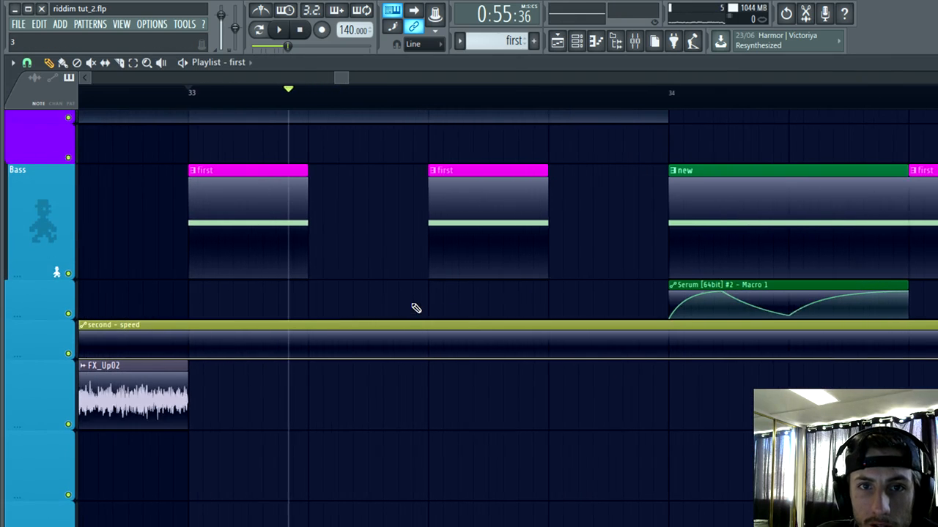
{"action": "right_click", "coordinate": [453, 249]}
Step: Make the remaining "first" clip at bar 33 unique and extend it almost to the start of bar 34
{"action": "left_click", "coordinate": [182, 171]}
{"action": "left_click", "coordinate": [213, 260]}
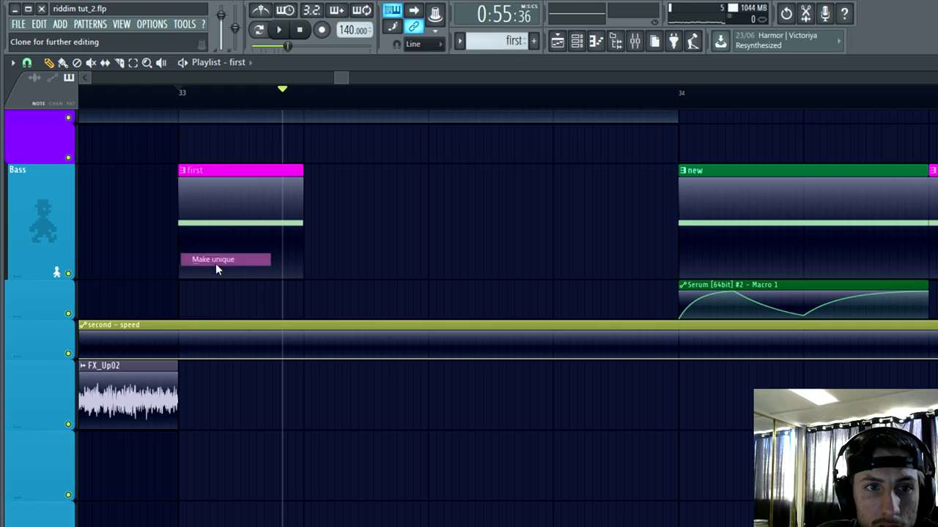
{"action": "left_click_drag", "start_coordinate": [302, 168], "coordinate": [641, 216]}
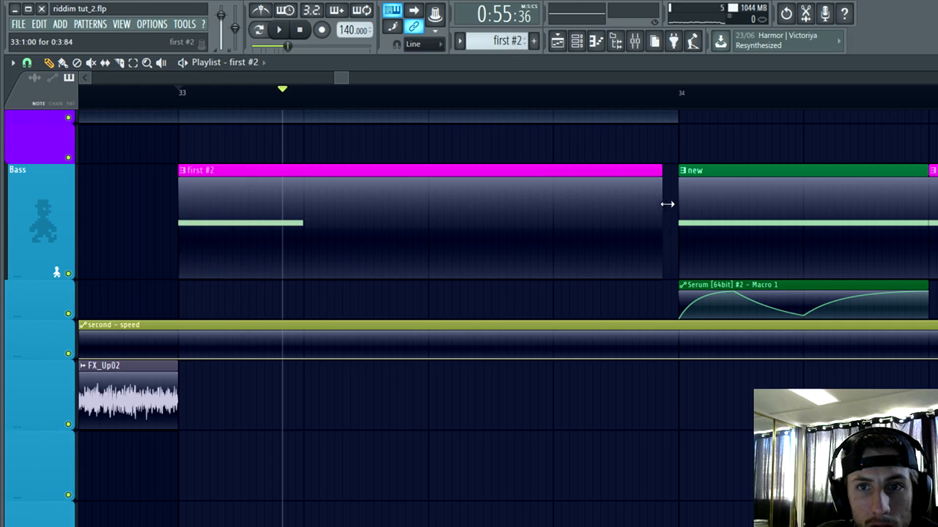
Step: Open the "first #2" pattern in the piano roll to edit its G4 note in bar 1
{"action": "double_click", "coordinate": [624, 214]}
{"action": "scroll", "coordinate": [59, 383], "scroll_direction": "down", "scroll_amount": 2}
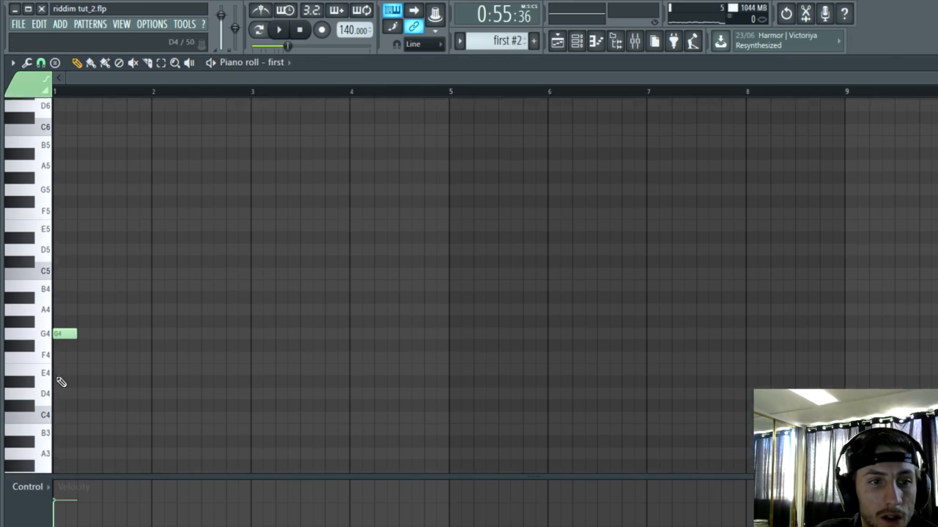
{"action": "scroll", "coordinate": [61, 381], "scroll_direction": "up", "scroll_amount": 5}
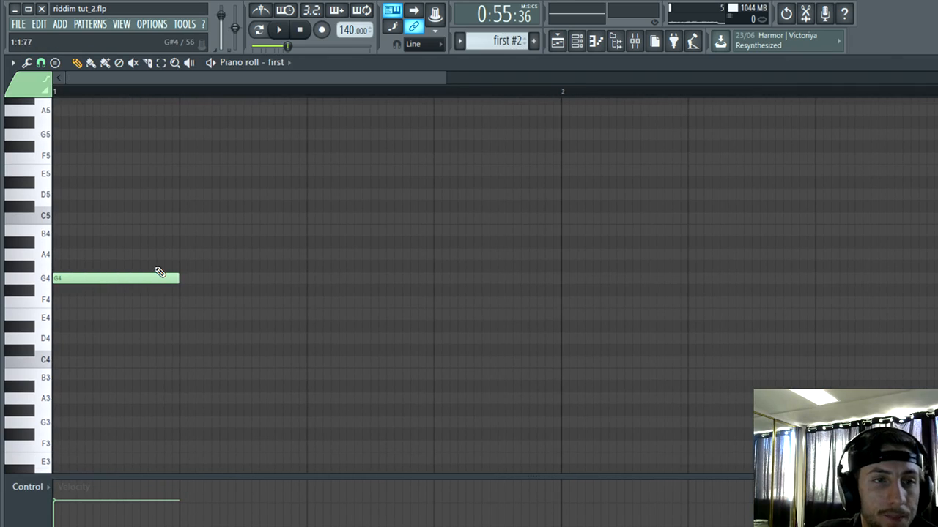
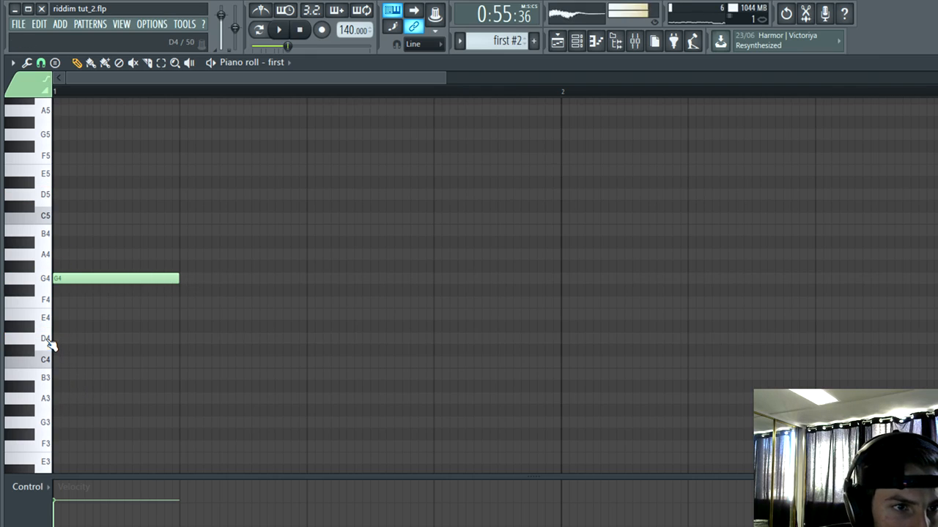
Step: Move the pattern's G4 note down to D4, lengthen it to the start of bar 3, and return to the playlist
{"action": "left_click_drag", "start_coordinate": [75, 278], "coordinate": [77, 339]}
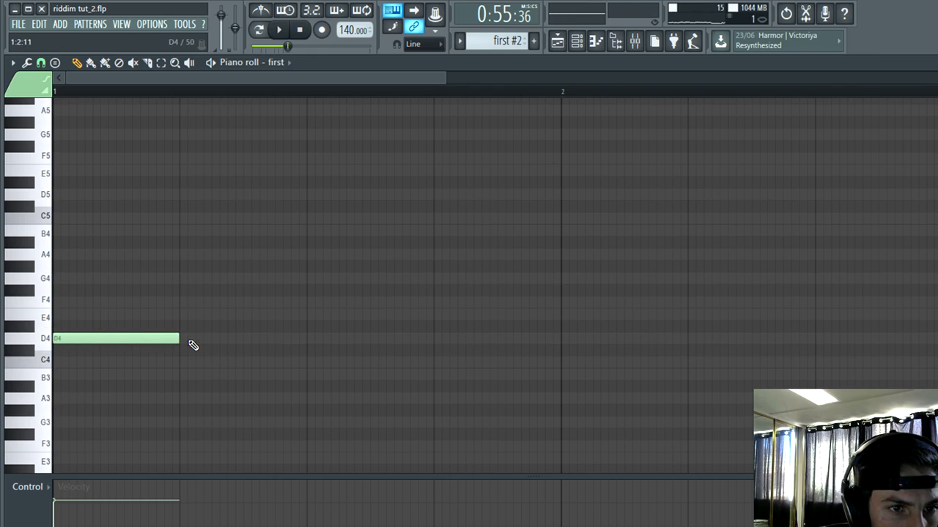
{"action": "left_click_drag", "start_coordinate": [176, 341], "coordinate": [908, 360]}
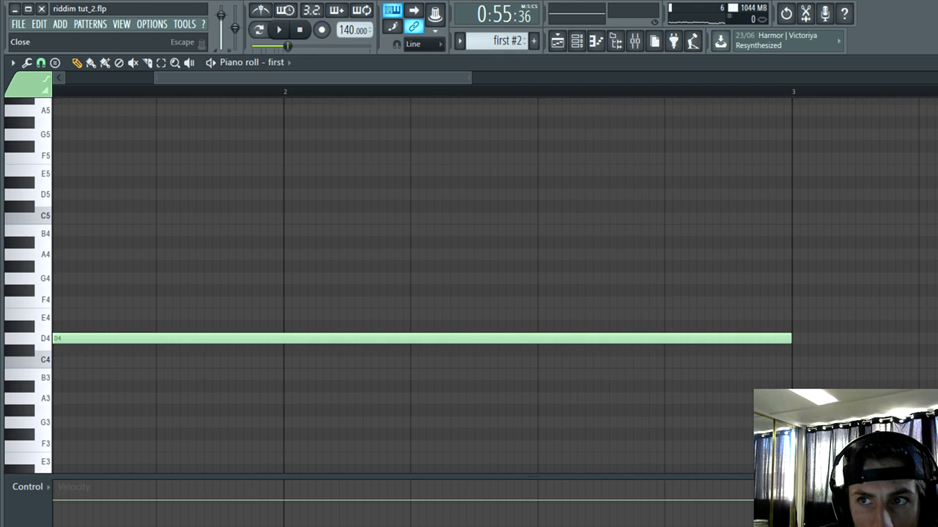
{"action": "key", "text": "Escape"}
{"action": "key", "text": "Escape"}
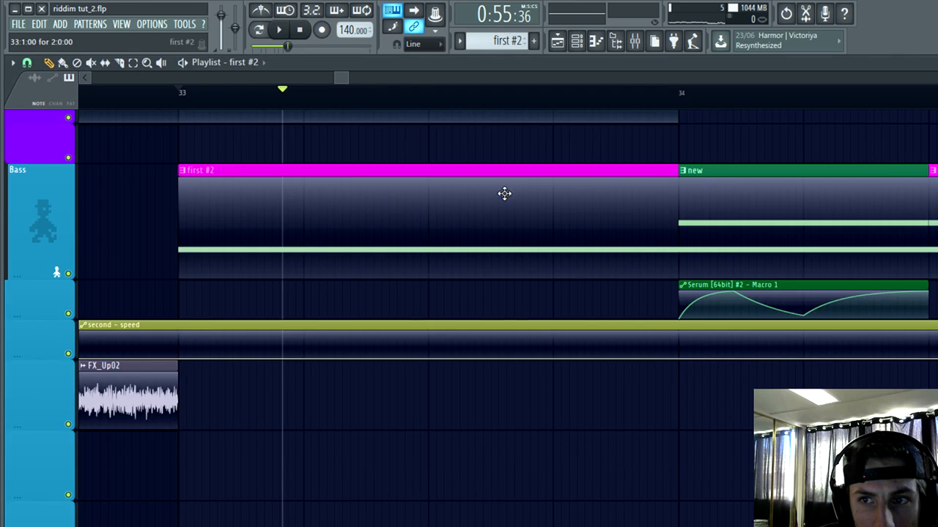
Step: Move the "first #2" clip down to the FX_Up02 track and shorten its D4 note to end at bar 2
{"action": "left_click_drag", "start_coordinate": [504, 192], "coordinate": [519, 419]}
{"action": "scroll", "coordinate": [486, 443], "scroll_direction": "down", "scroll_amount": 6}
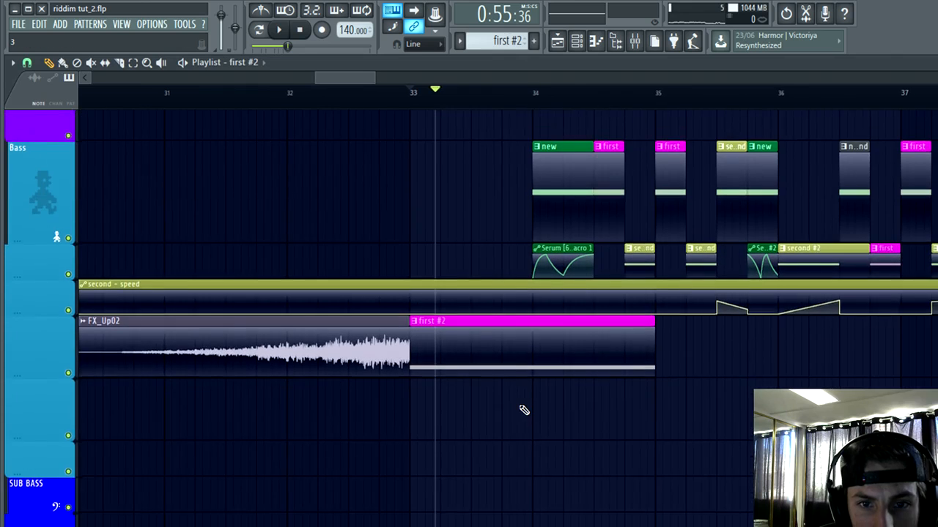
{"action": "double_click", "coordinate": [526, 356]}
{"action": "scroll", "coordinate": [536, 410], "scroll_direction": "down", "scroll_amount": 3}
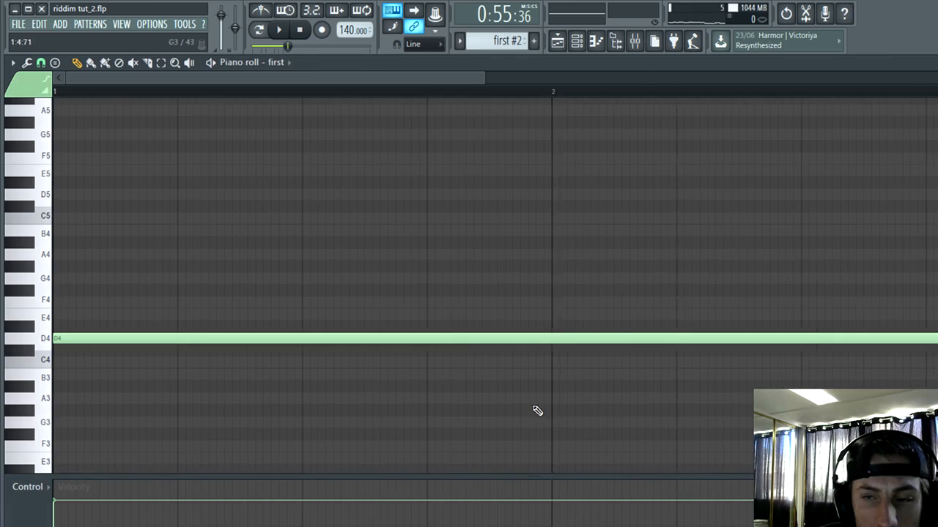
{"action": "left_click_drag", "start_coordinate": [603, 343], "coordinate": [333, 366]}
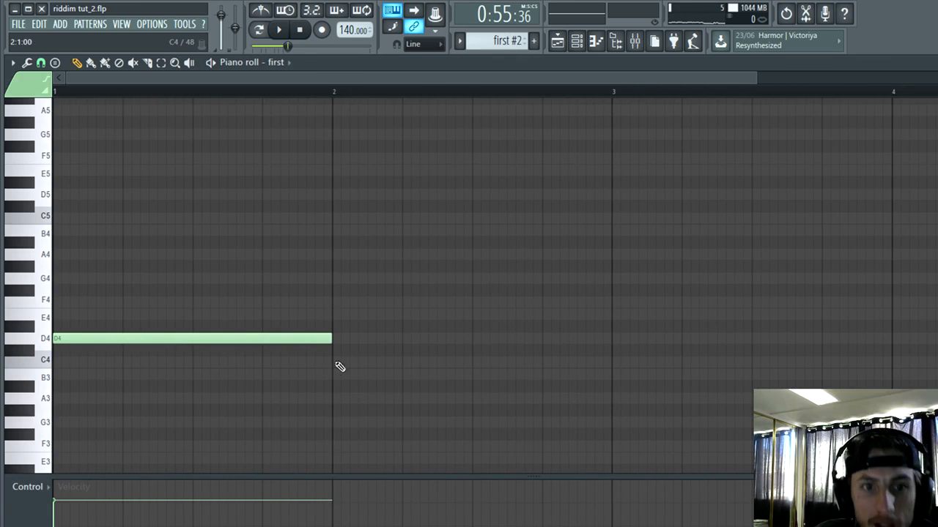
{"action": "left_click", "coordinate": [937, 62]}
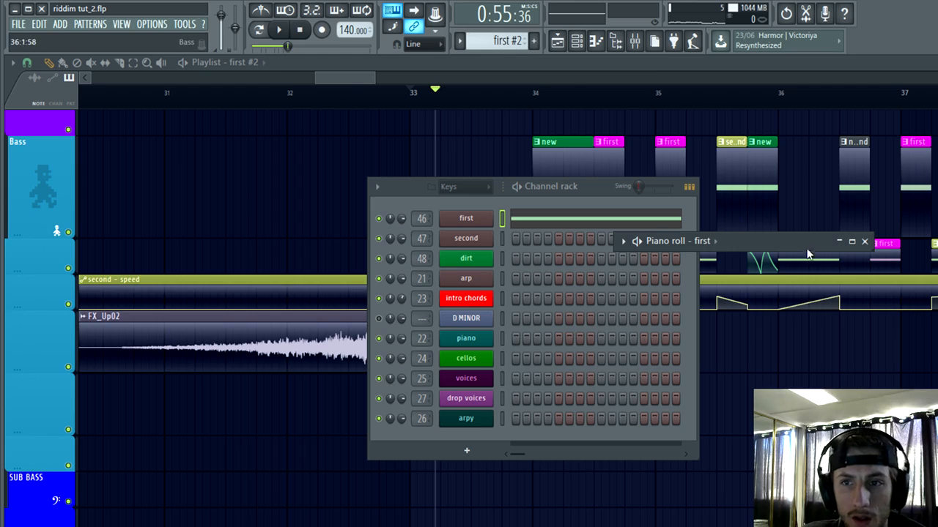
{"action": "left_click", "coordinate": [865, 242]}
{"action": "left_click", "coordinate": [579, 46]}
{"action": "scroll", "coordinate": [364, 161], "scroll_direction": "up", "scroll_amount": 4}
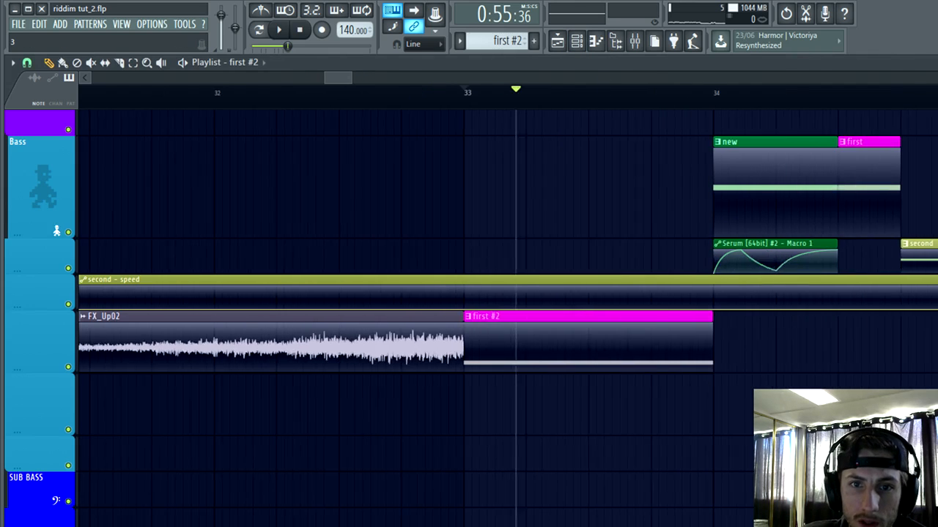
Step: Play the arrangement from bar 33 to audition the D4 bass note
{"action": "left_click", "coordinate": [455, 92]}
{"action": "key", "text": "space"}
{"action": "scroll", "coordinate": [743, 351], "scroll_direction": "up", "scroll_amount": 3}
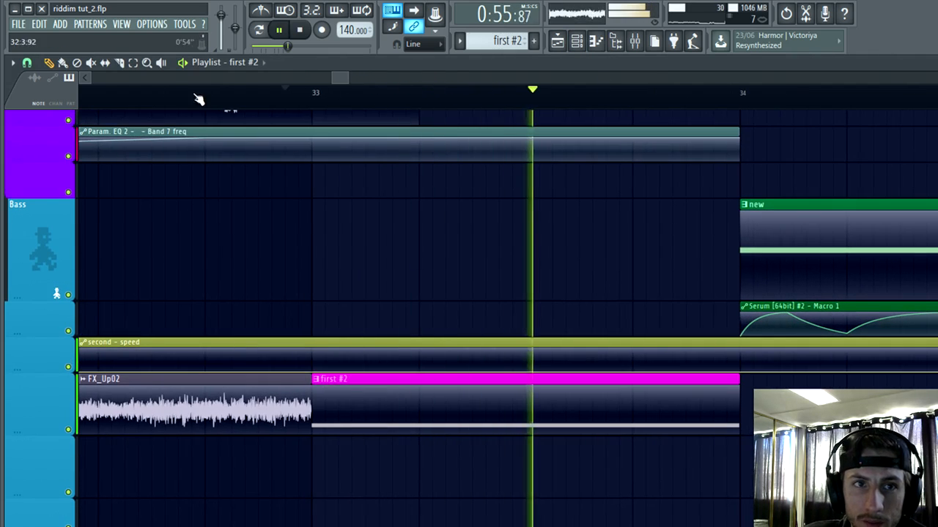
{"action": "left_click", "coordinate": [134, 62]}
{"action": "key", "text": "space"}
Step: Select bar 33 and create an automation clip over it for the FILT macro of the "first" Serum
{"action": "left_click_drag", "start_coordinate": [325, 109], "coordinate": [736, 220]}
{"action": "left_click", "coordinate": [578, 46]}
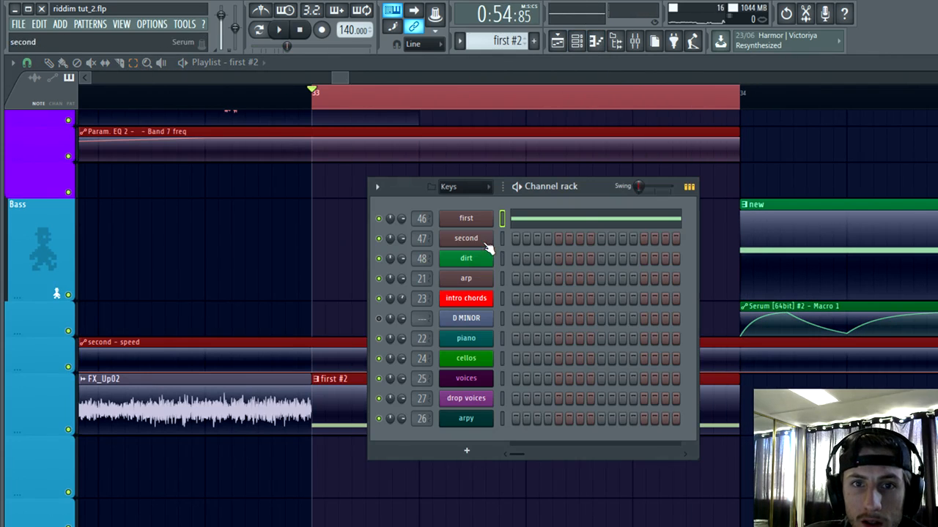
{"action": "left_click", "coordinate": [476, 220]}
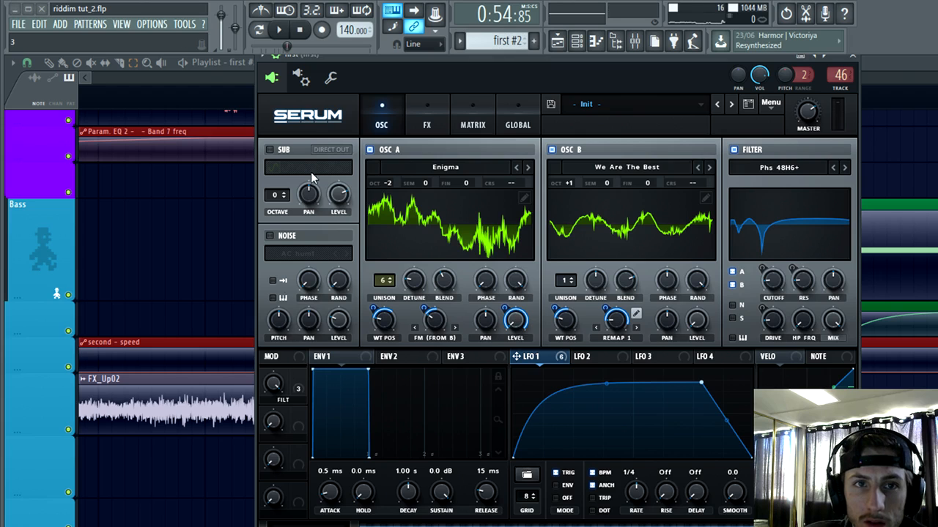
{"action": "left_click", "coordinate": [271, 388]}
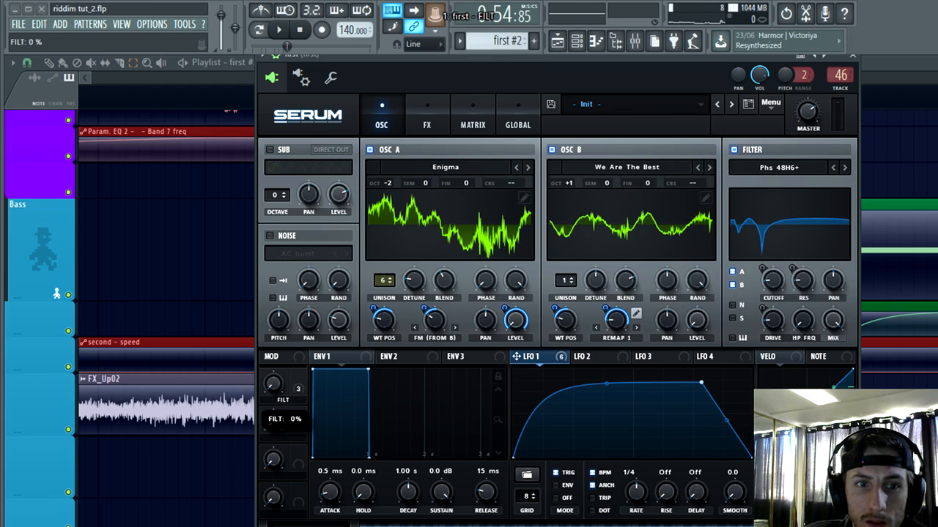
{"action": "left_click", "coordinate": [430, 9]}
{"action": "left_click", "coordinate": [481, 83]}
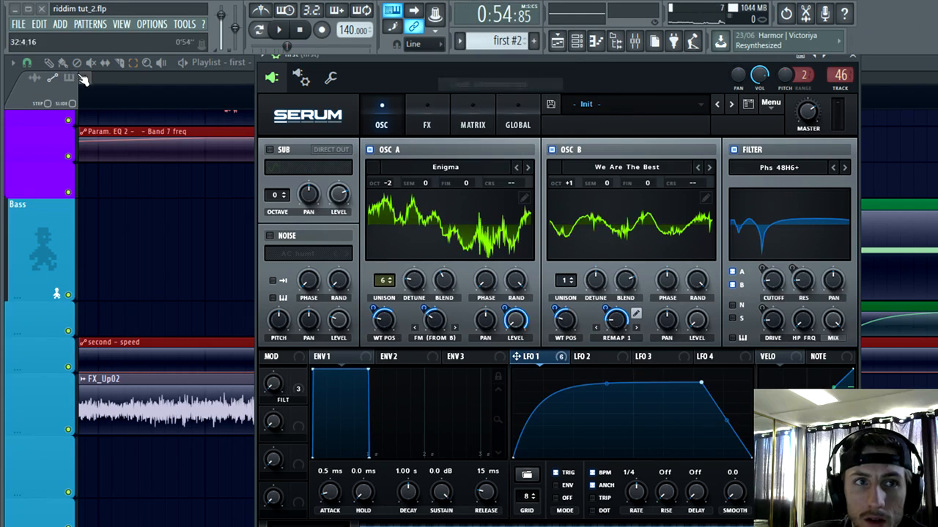
{"action": "left_click", "coordinate": [855, 58]}
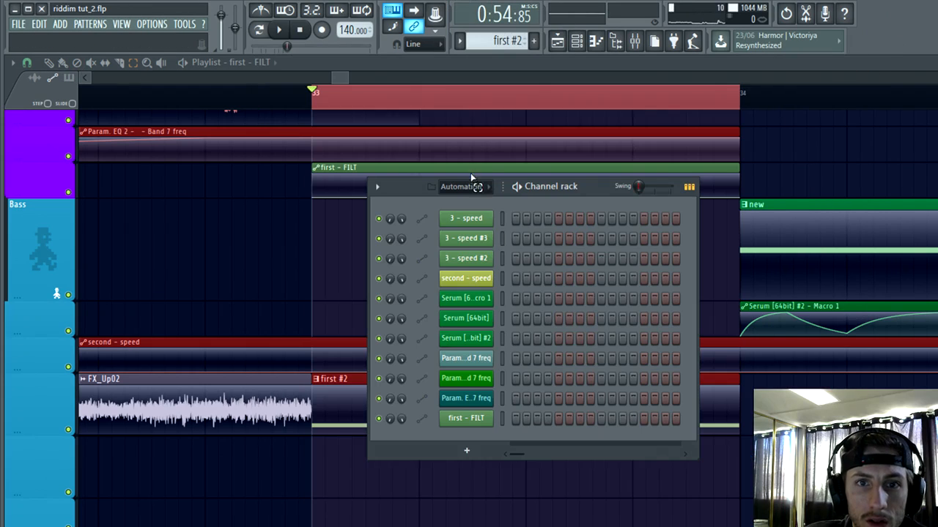
Step: Show the Bass channel group and rename its pink channel 1 to FIRST
{"action": "left_click", "coordinate": [577, 41]}
{"action": "left_click", "coordinate": [577, 41]}
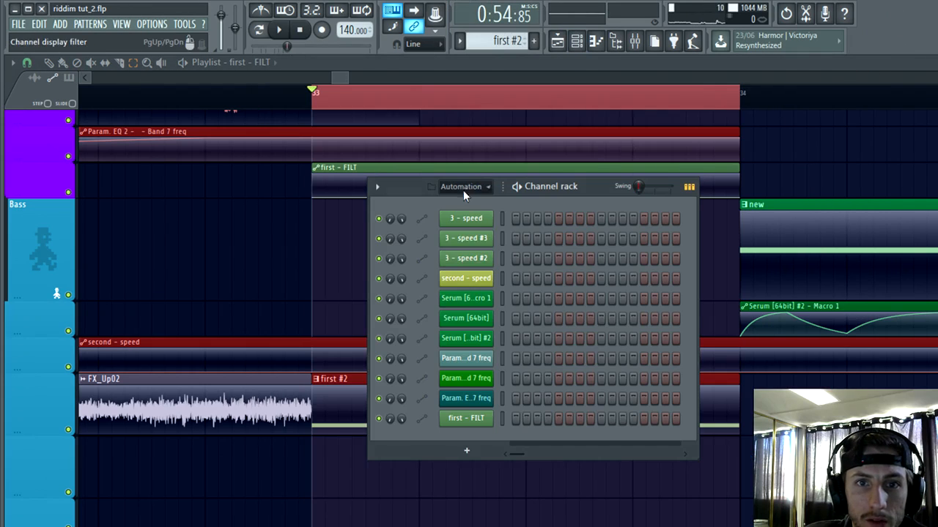
{"action": "left_click", "coordinate": [463, 187]}
{"action": "left_click", "coordinate": [467, 258]}
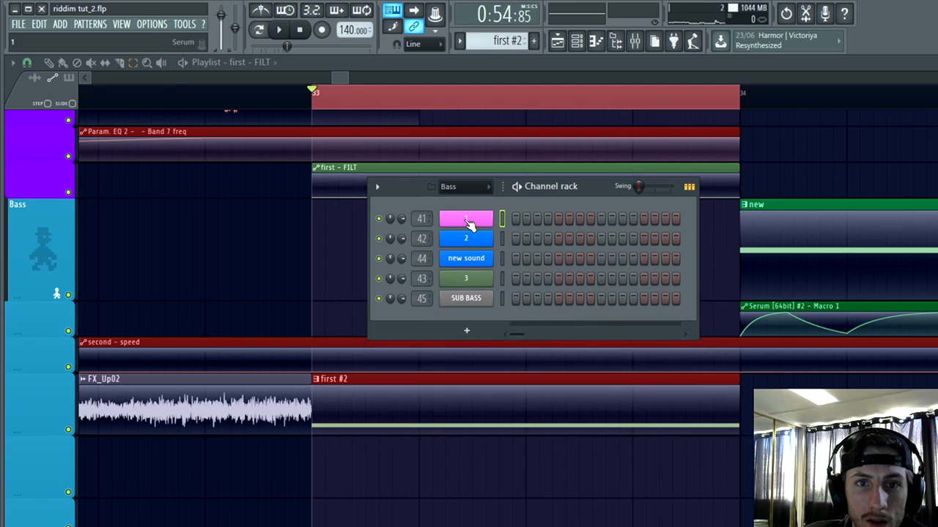
{"action": "right_click", "coordinate": [462, 221]}
{"action": "left_click", "coordinate": [528, 245]}
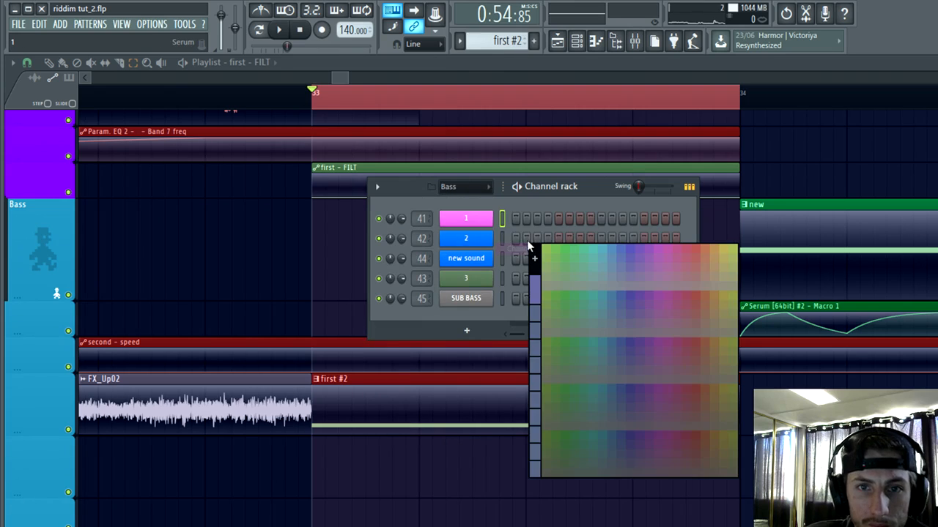
{"action": "right_click", "coordinate": [465, 219]}
{"action": "left_click", "coordinate": [544, 235]}
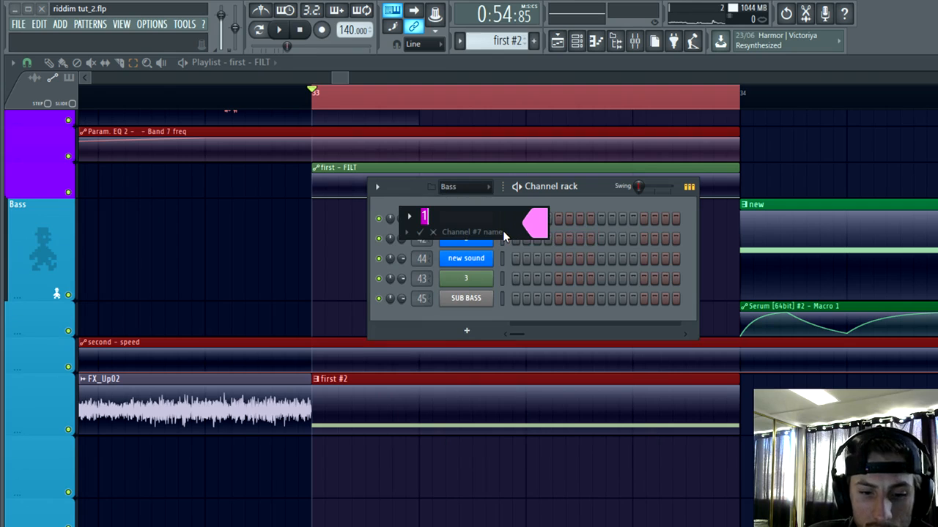
{"action": "type", "text": "FIRST"}
{"action": "key", "text": "Return"}
Step: Show all channel groups, look over the channels down to "first", and close the channel rack
{"action": "left_click", "coordinate": [458, 188]}
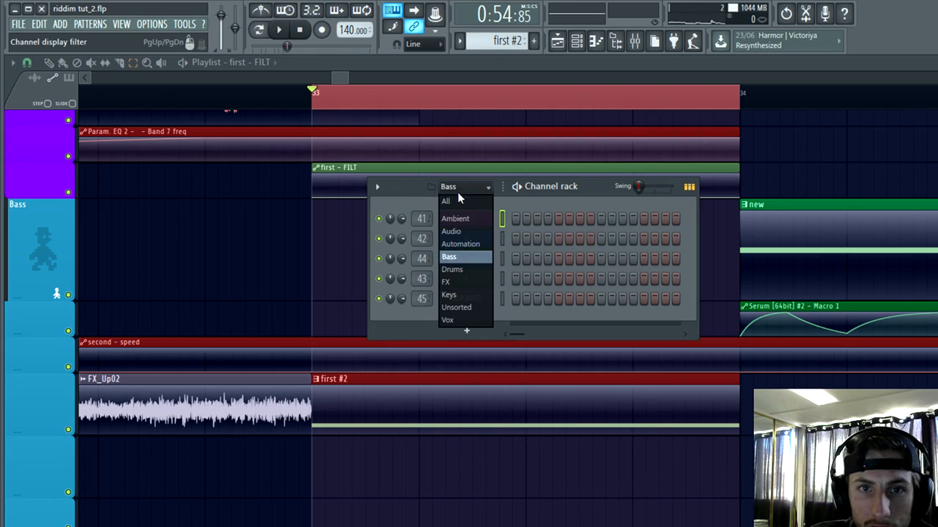
{"action": "left_click", "coordinate": [445, 202]}
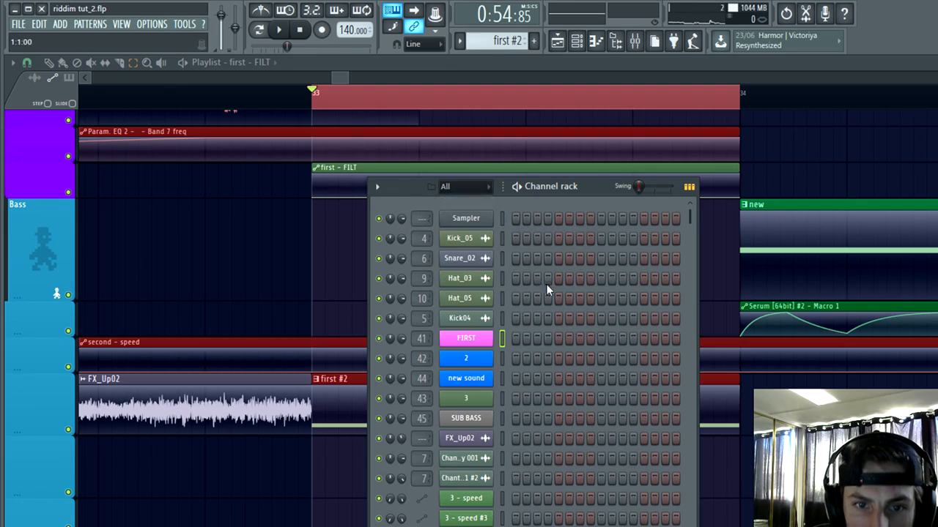
{"action": "scroll", "coordinate": [551, 289], "scroll_direction": "down", "scroll_amount": 4}
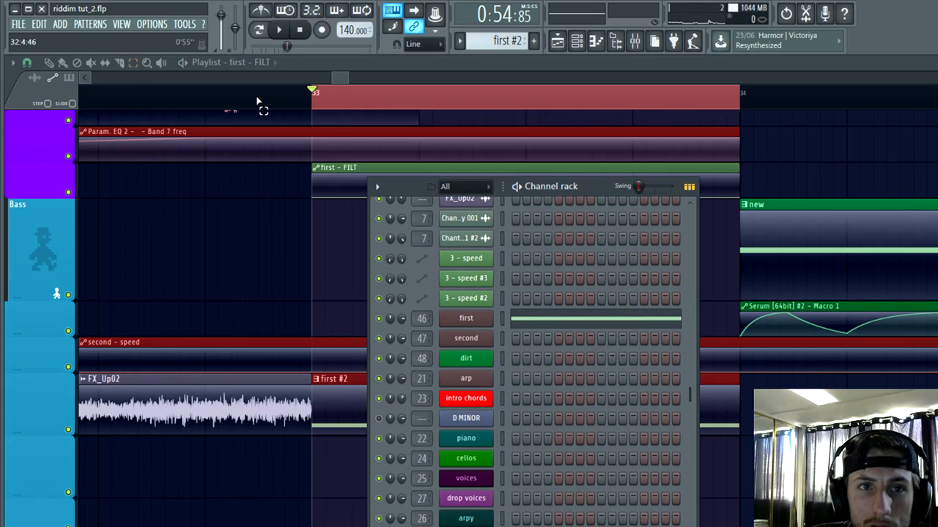
{"action": "left_click", "coordinate": [569, 44]}
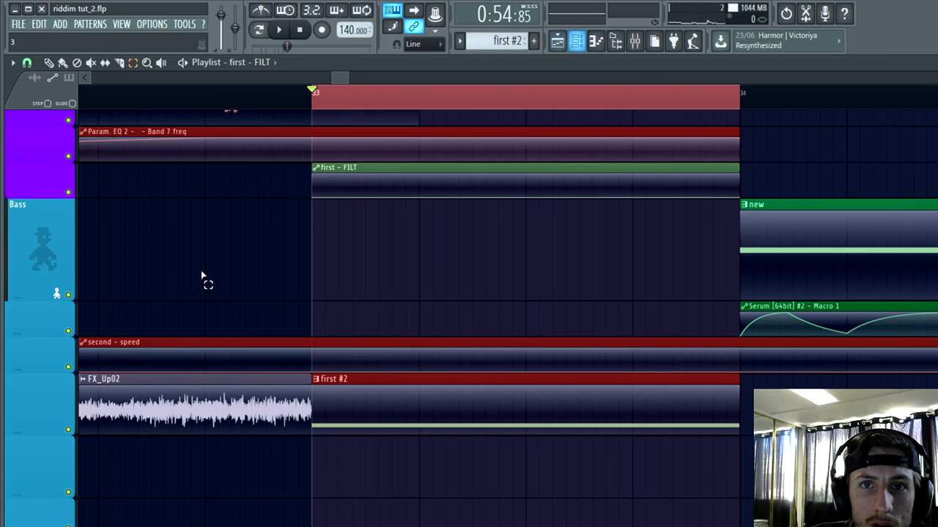
Step: Move the "first - FILT" automation clip down to the track directly below the "first #2" clip
{"action": "scroll", "coordinate": [330, 348], "scroll_direction": "down", "scroll_amount": 2}
{"action": "scroll", "coordinate": [416, 425], "scroll_direction": "up", "scroll_amount": 3}
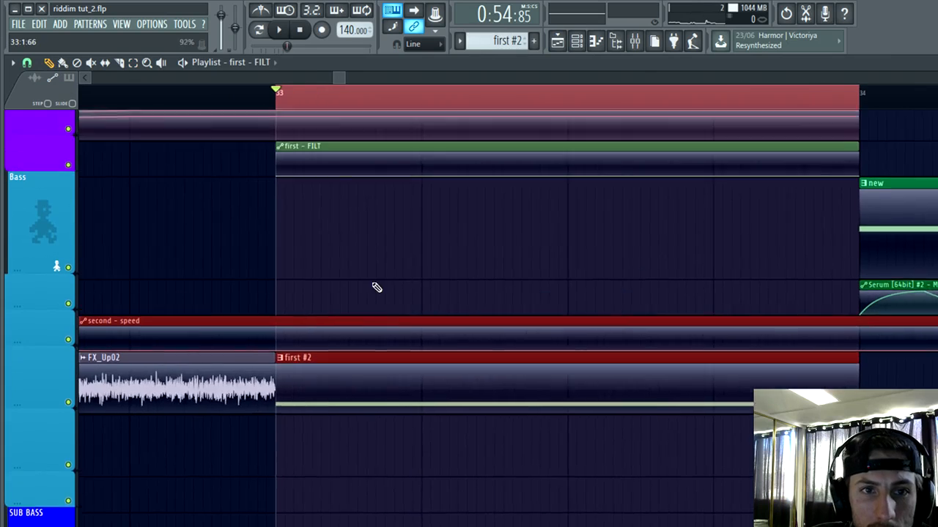
{"action": "scroll", "coordinate": [362, 249], "scroll_direction": "down", "scroll_amount": 1}
{"action": "left_click_drag", "start_coordinate": [350, 167], "coordinate": [363, 371]}
Step: Move the FX_Up02 clip down to the FX track, keeping it ending at bar 33
{"action": "scroll", "coordinate": [489, 523], "scroll_direction": "down", "scroll_amount": 5}
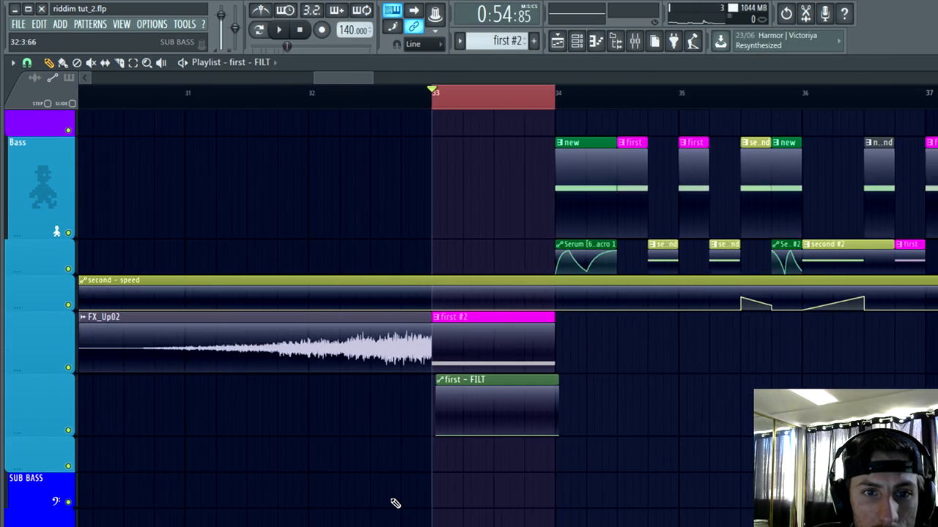
{"action": "scroll", "coordinate": [395, 503], "scroll_direction": "down", "scroll_amount": 3}
{"action": "scroll", "coordinate": [396, 503], "scroll_direction": "down", "scroll_amount": 2}
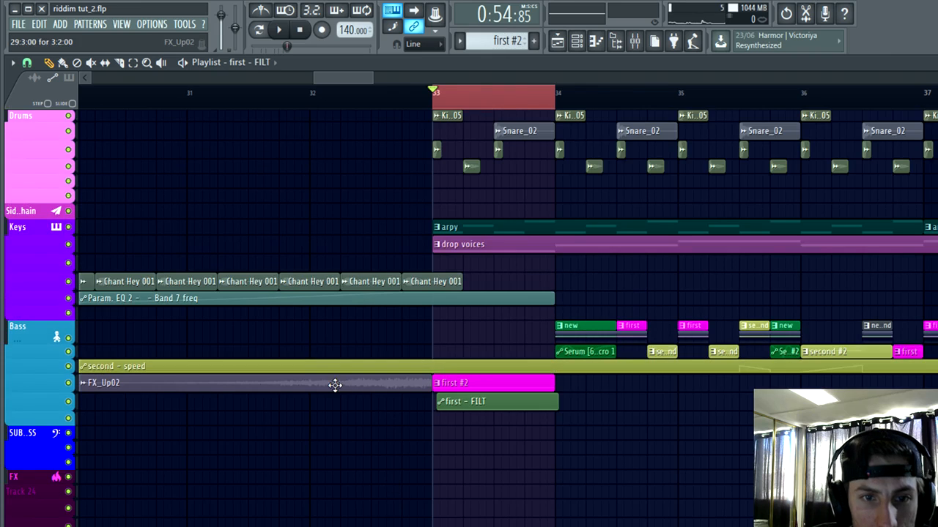
{"action": "left_click_drag", "start_coordinate": [335, 385], "coordinate": [331, 476]}
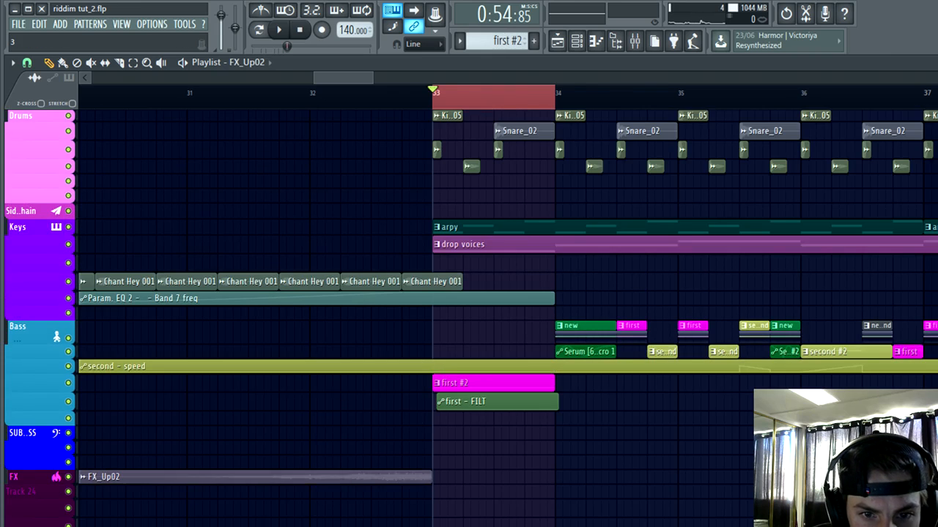
Step: Move "first #2" to the main Bass track and "first - FILT" to the track directly below, both starting at bar 33
{"action": "scroll", "coordinate": [450, 485], "scroll_direction": "up", "scroll_amount": 4}
{"action": "scroll", "coordinate": [517, 425], "scroll_direction": "up", "scroll_amount": 3}
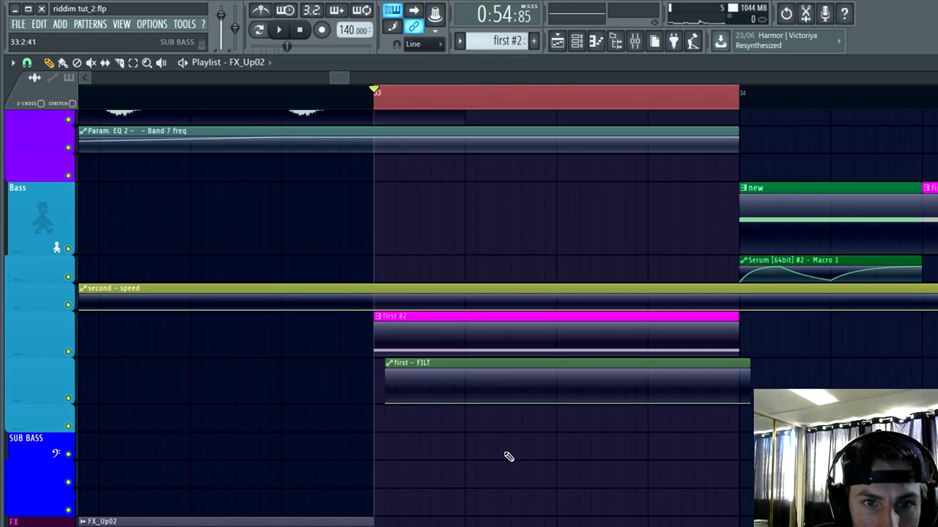
{"action": "scroll", "coordinate": [509, 458], "scroll_direction": "up", "scroll_amount": 2}
{"action": "left_click_drag", "start_coordinate": [340, 345], "coordinate": [322, 216]}
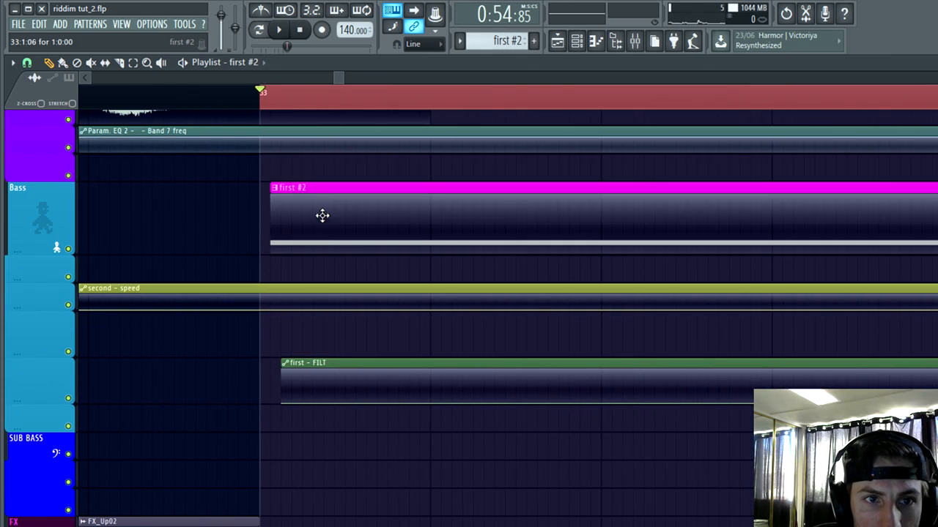
{"action": "scroll", "coordinate": [329, 320], "scroll_direction": "up", "scroll_amount": 4}
{"action": "left_click_drag", "start_coordinate": [339, 392], "coordinate": [318, 210]}
{"action": "scroll", "coordinate": [318, 210], "scroll_direction": "up", "scroll_amount": 3}
Step: Open the "first #2" pattern in the piano roll and maximize the piano roll window
{"action": "double_click", "coordinate": [394, 297]}
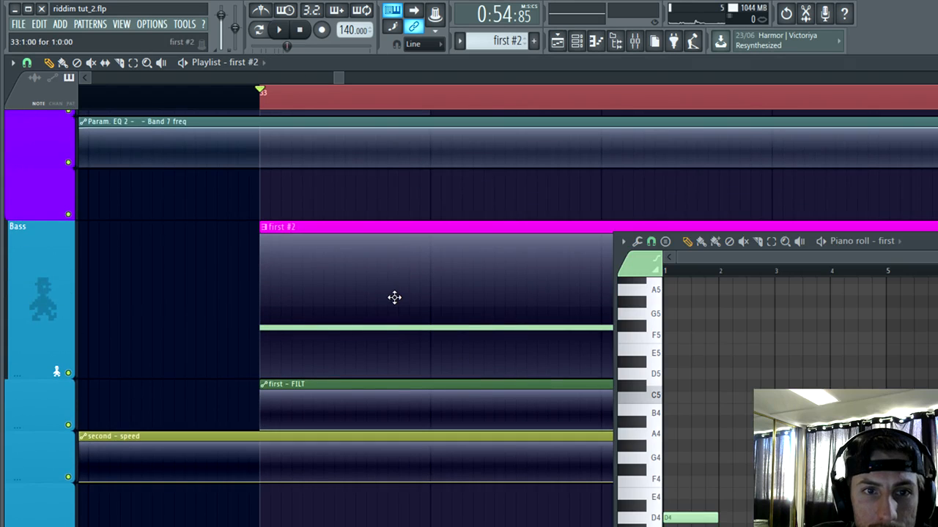
{"action": "left_click_drag", "start_coordinate": [937, 241], "coordinate": [661, 217]}
{"action": "left_click", "coordinate": [833, 218]}
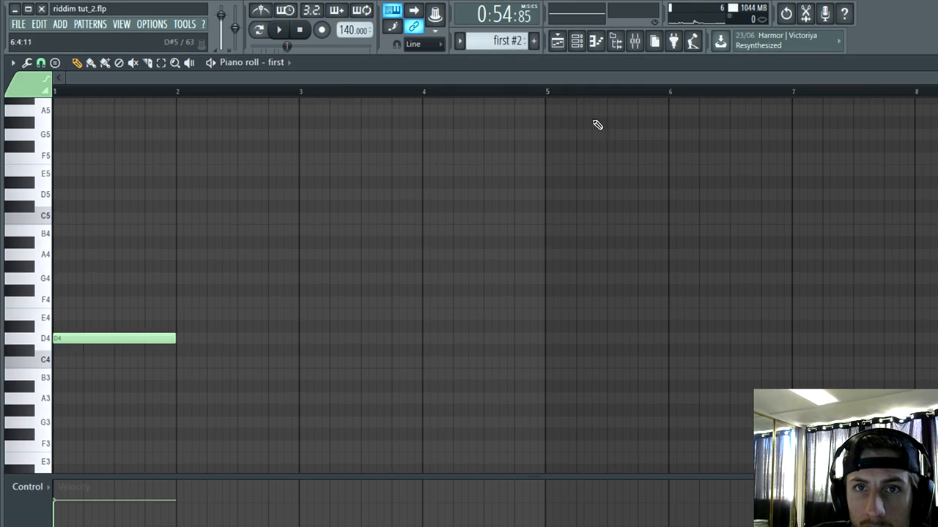
Step: Rename the "first" channel on mixer track 46 to FIRST and colour it pure blue (0, 0, 255)
{"action": "left_click", "coordinate": [576, 43]}
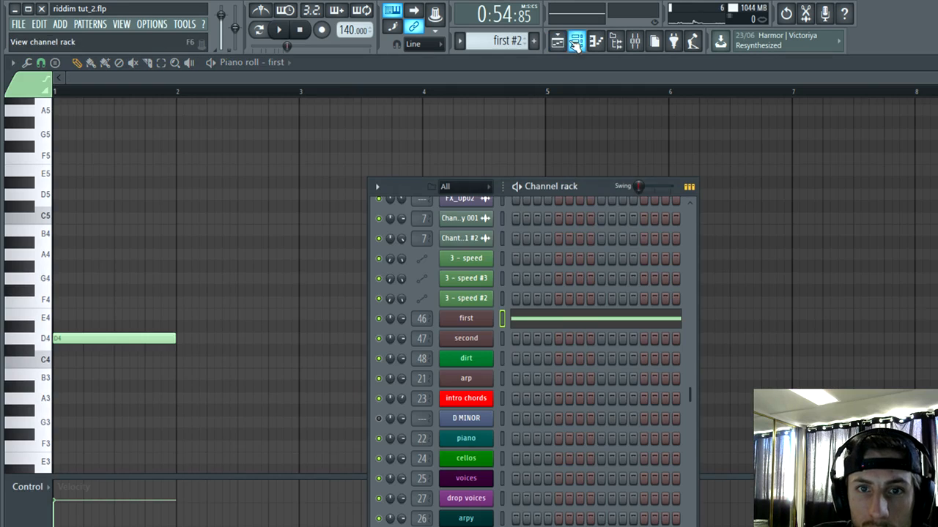
{"action": "right_click", "coordinate": [464, 321]}
{"action": "left_click", "coordinate": [545, 336]}
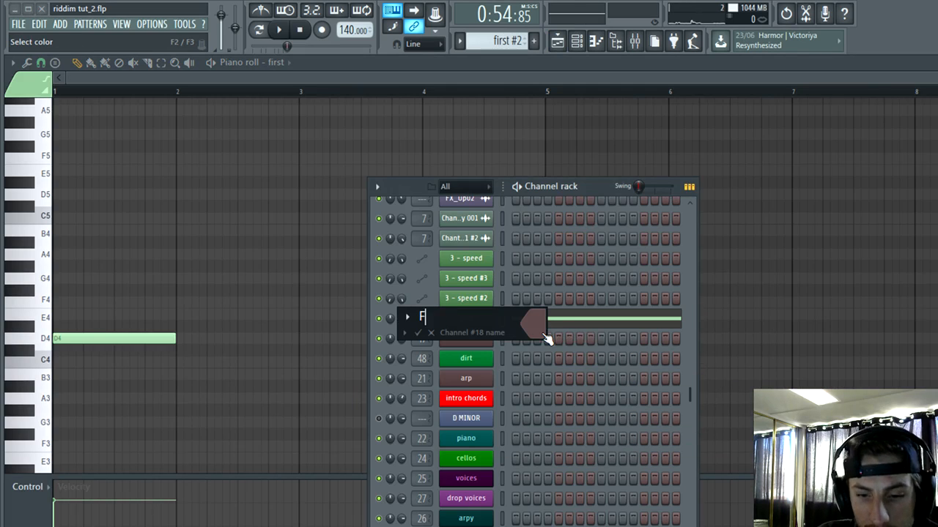
{"action": "type", "text": "FIRST"}
{"action": "left_click", "coordinate": [544, 335]}
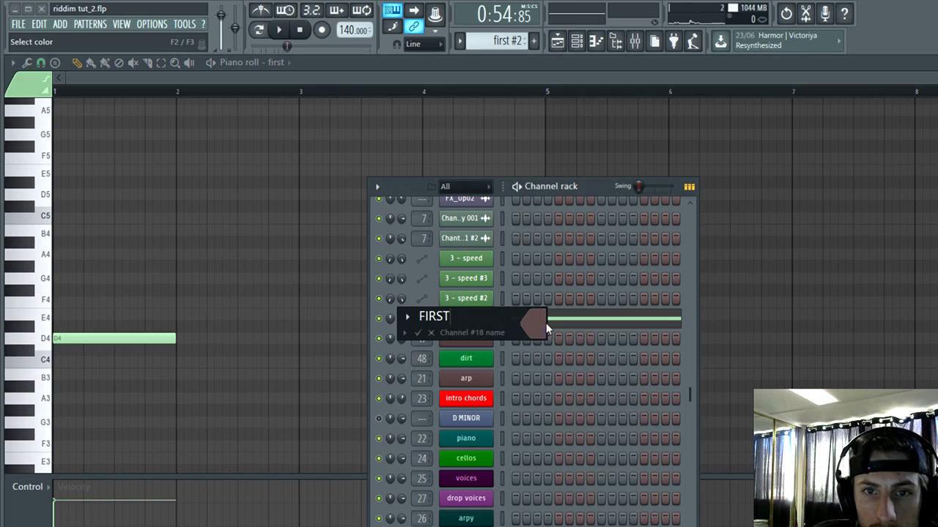
{"action": "left_click", "coordinate": [553, 327]}
{"action": "left_click", "coordinate": [466, 210]}
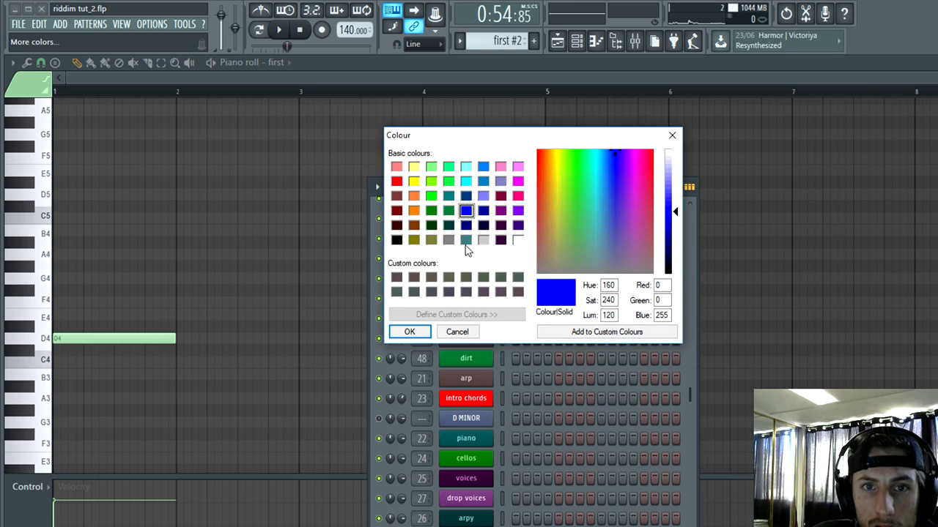
{"action": "left_click", "coordinate": [422, 334]}
{"action": "key", "text": "Return"}
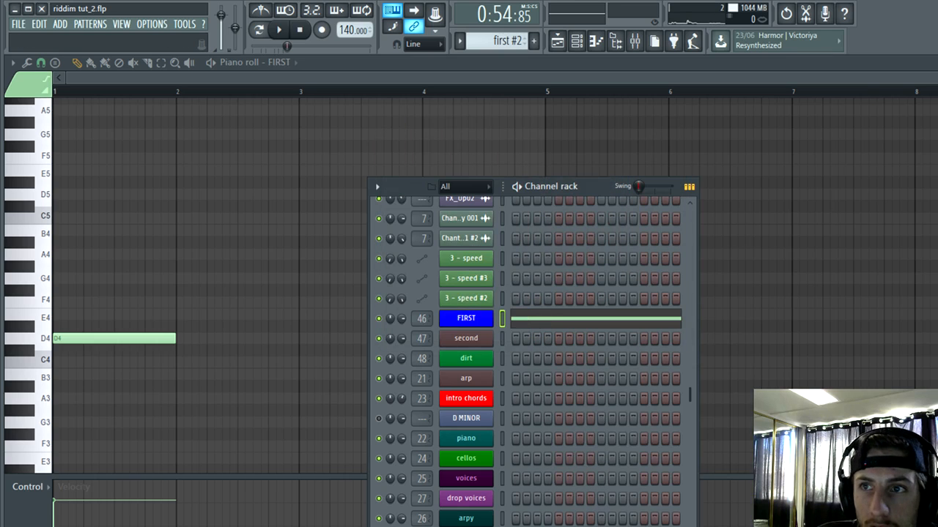
Step: Close the piano roll, glance at the mixer, and clear the mixer and channel rack off the playlist
{"action": "key", "text": "Escape"}
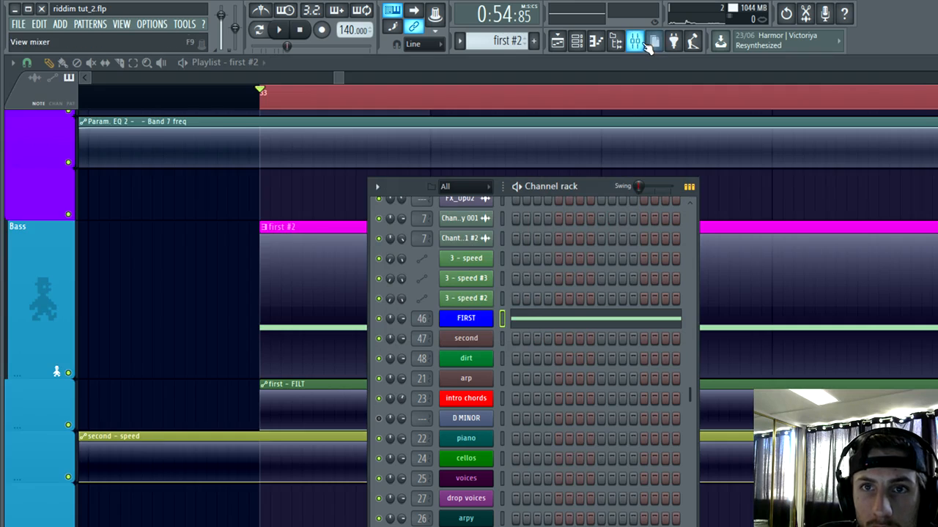
{"action": "left_click", "coordinate": [645, 44]}
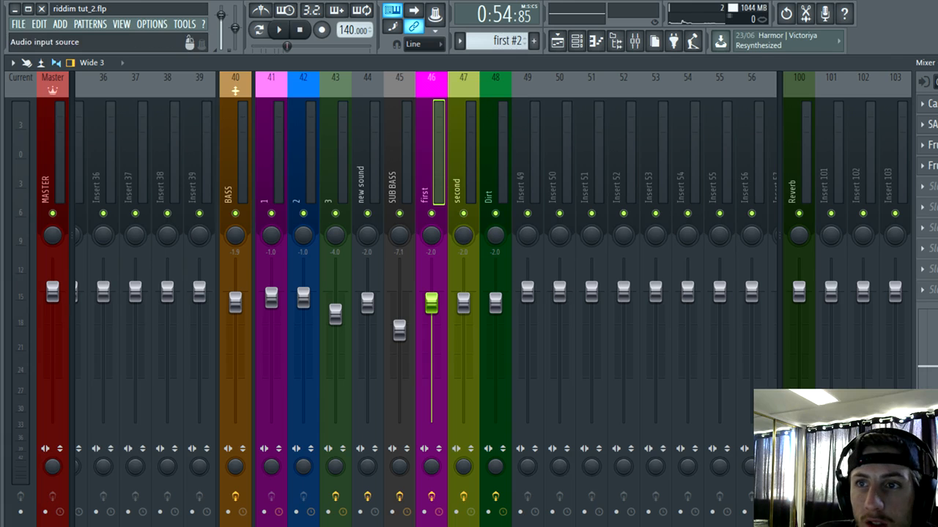
{"action": "left_click", "coordinate": [937, 63]}
{"action": "left_click", "coordinate": [585, 51]}
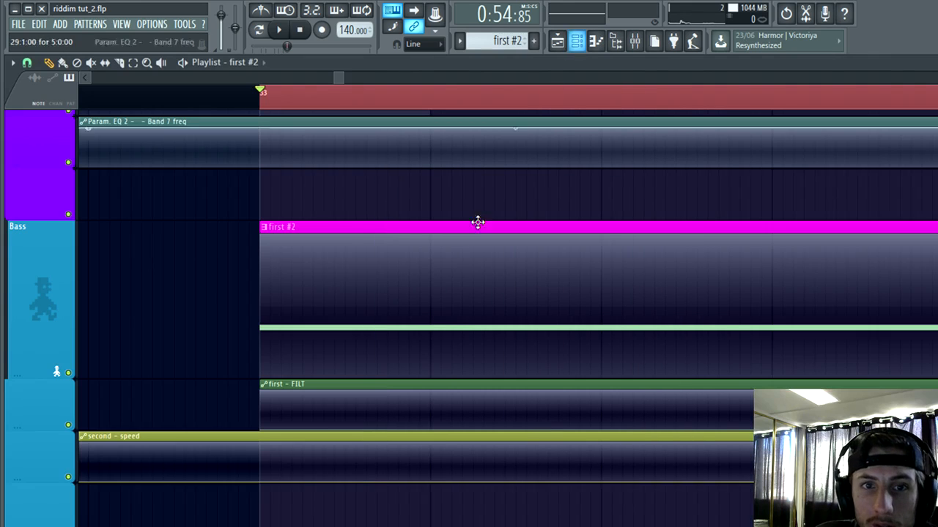
Step: Recolour the "first - FILT" automation channel with the recently used pure blue
{"action": "double_click", "coordinate": [348, 388]}
{"action": "left_click", "coordinate": [139, 247]}
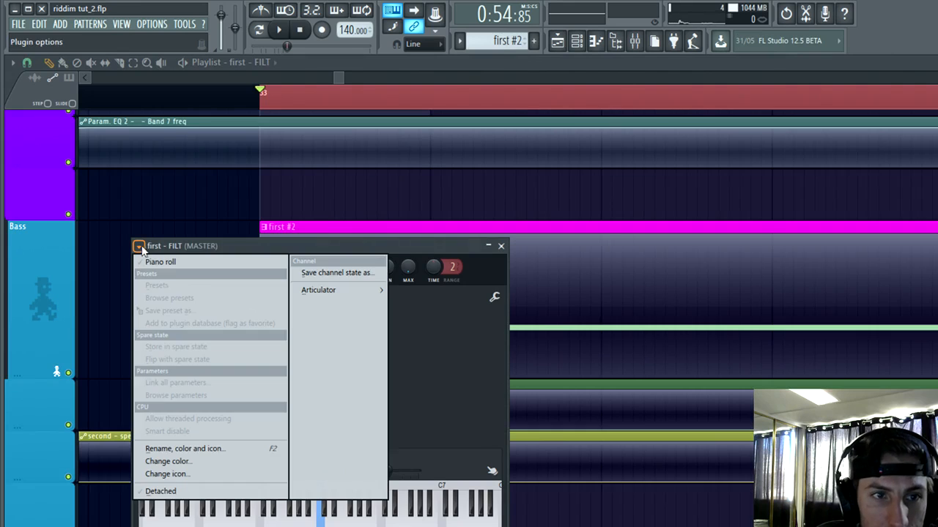
{"action": "left_click", "coordinate": [196, 448]}
{"action": "left_click", "coordinate": [184, 434]}
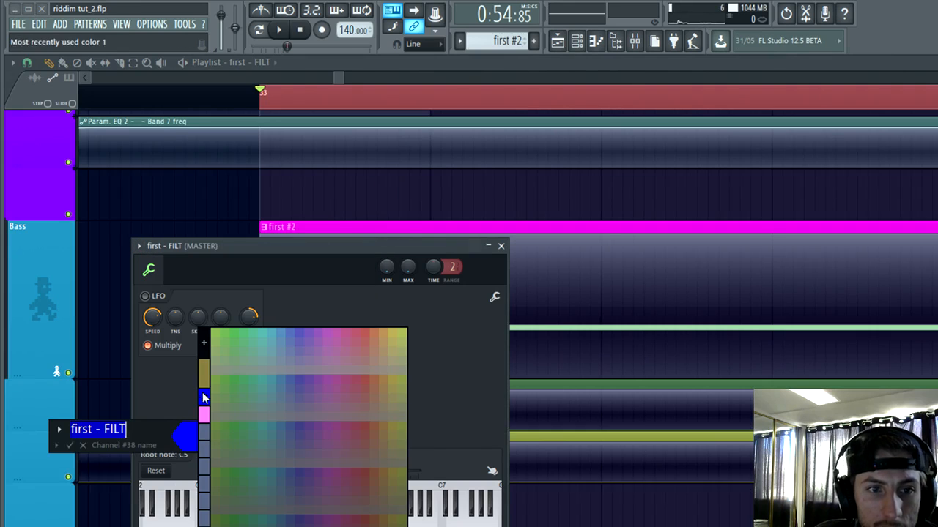
{"action": "left_click", "coordinate": [205, 400]}
{"action": "key", "text": "Return"}
{"action": "left_click", "coordinate": [502, 245]}
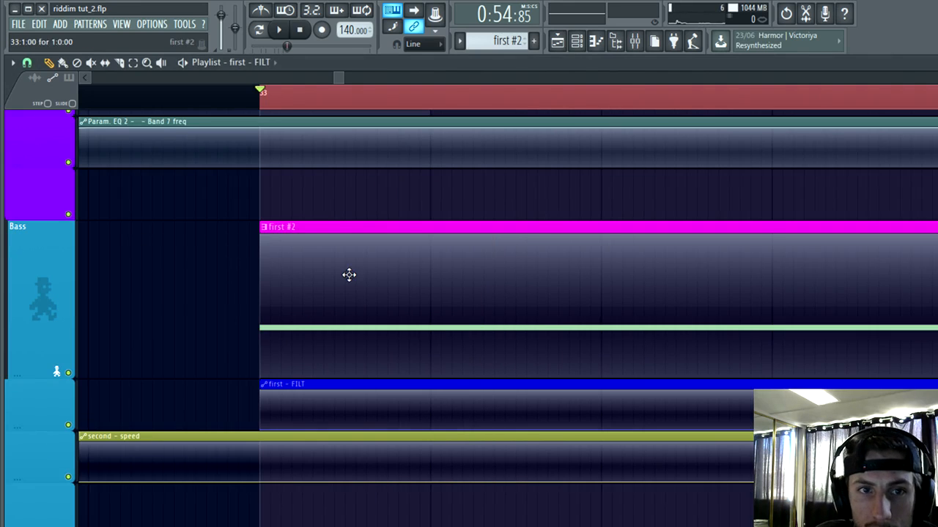
Step: Recolour the "first #2" pattern pure blue to match the FIRST channel and return to the playlist
{"action": "double_click", "coordinate": [348, 274]}
{"action": "left_click", "coordinate": [516, 41]}
{"action": "left_click", "coordinate": [689, 93]}
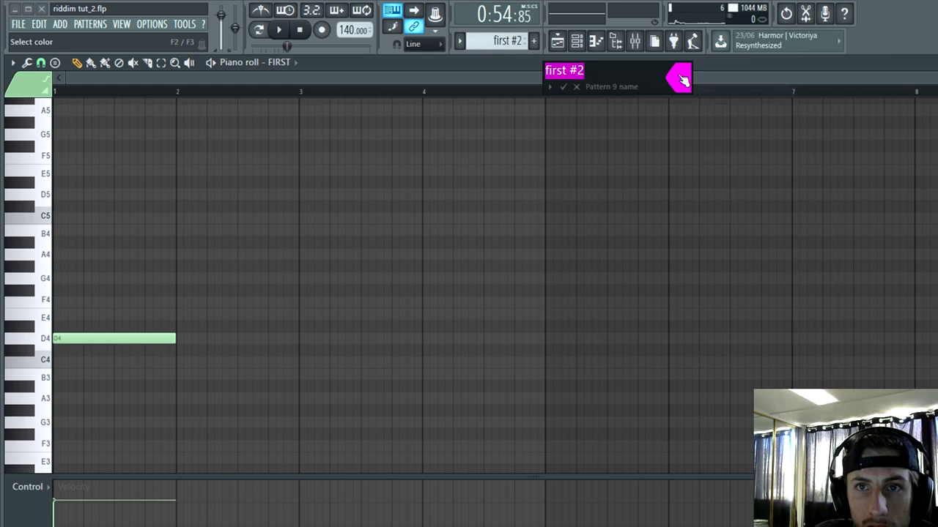
{"action": "left_click", "coordinate": [682, 78]}
{"action": "left_click", "coordinate": [696, 136]}
{"action": "key", "text": "Return"}
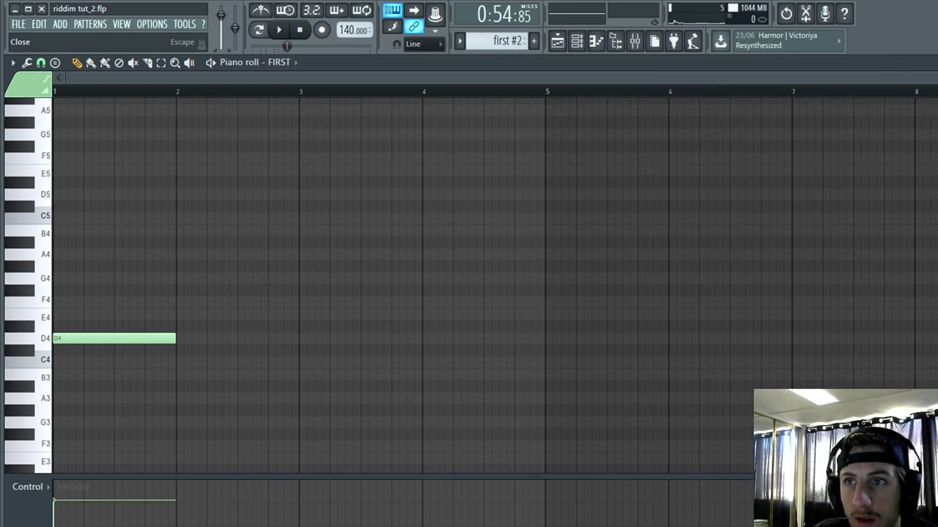
{"action": "key", "text": "Escape"}
Step: Play bar 33 in short bursts and examine the "first #2" clip with its "first - FILT" automation
{"action": "key", "text": "space"}
{"action": "scroll", "coordinate": [256, 329], "scroll_direction": "up", "scroll_amount": 3}
{"action": "key", "text": "space"}
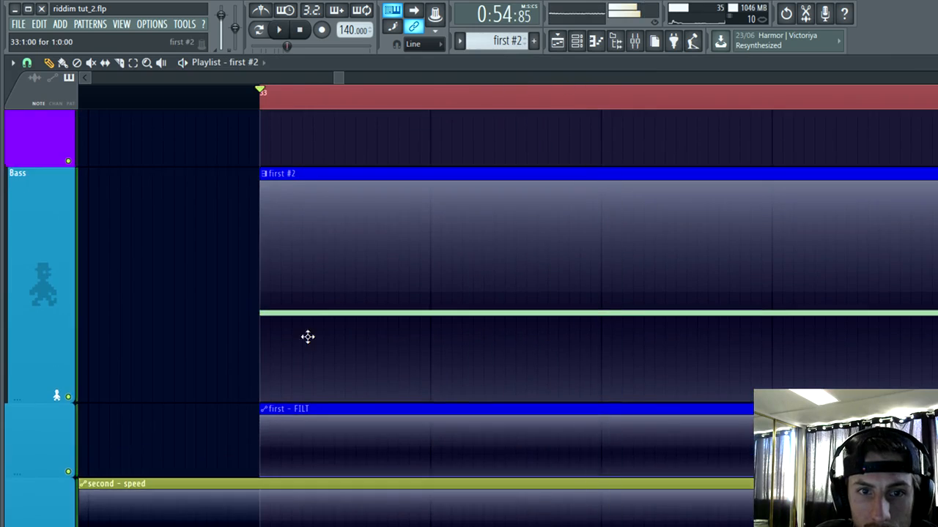
{"action": "scroll", "coordinate": [517, 312], "scroll_direction": "down", "scroll_amount": 5}
{"action": "key", "text": "space"}
{"action": "key", "text": "space"}
{"action": "scroll", "coordinate": [521, 352], "scroll_direction": "up", "scroll_amount": 5}
{"action": "scroll", "coordinate": [499, 399], "scroll_direction": "up", "scroll_amount": 2}
{"action": "key", "text": "space"}
{"action": "key", "text": "space"}
{"action": "scroll", "coordinate": [524, 430], "scroll_direction": "down", "scroll_amount": 3}
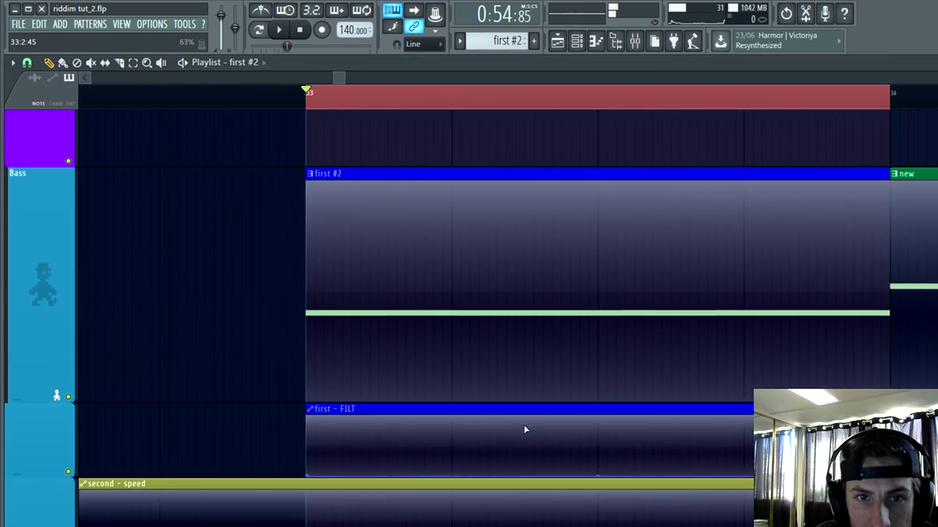
{"action": "scroll", "coordinate": [524, 429], "scroll_direction": "down", "scroll_amount": 3}
{"action": "scroll", "coordinate": [501, 358], "scroll_direction": "up", "scroll_amount": 3}
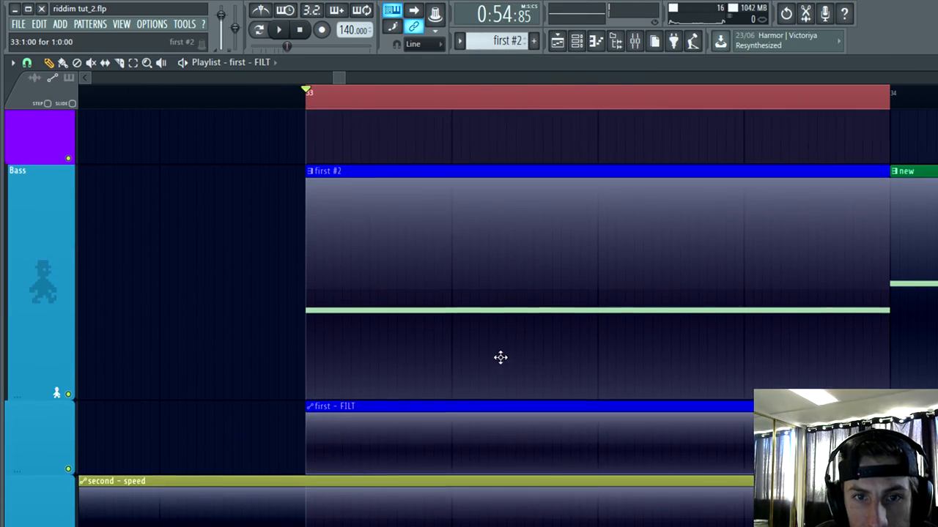
Step: Shape a curved hump in the "first - FILT" automation, rising sharply at beat 2 and falling to zero at beat 3
{"action": "scroll", "coordinate": [559, 450], "scroll_direction": "down", "scroll_amount": 3}
{"action": "key", "text": "space"}
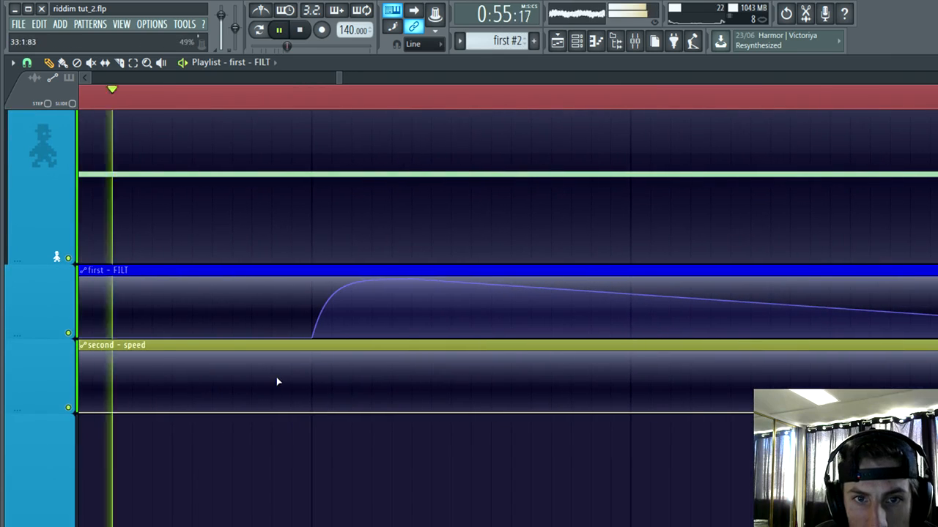
{"action": "left_click_drag", "start_coordinate": [638, 342], "coordinate": [515, 291]}
{"action": "key", "text": "space"}
{"action": "key", "text": "space"}
{"action": "scroll", "coordinate": [580, 464], "scroll_direction": "down", "scroll_amount": 2}
{"action": "key", "text": "space"}
{"action": "key", "text": "space"}
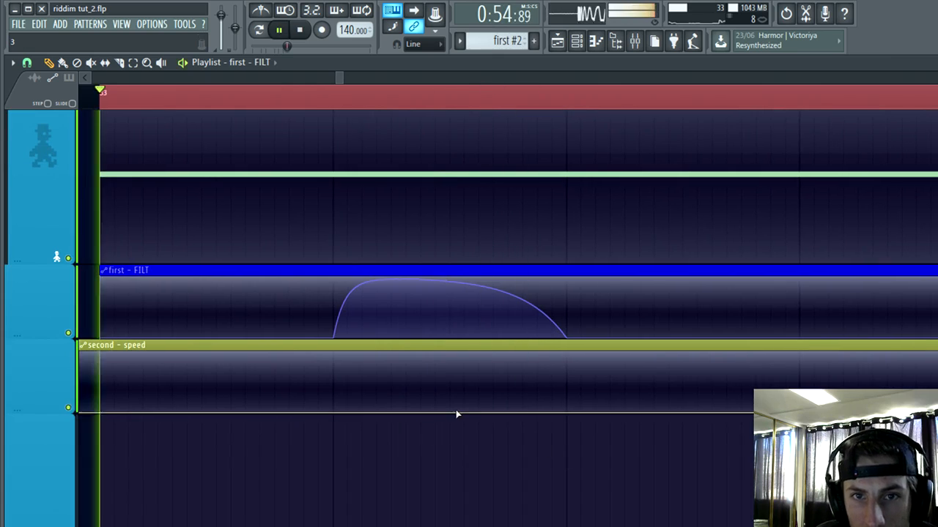
{"action": "scroll", "coordinate": [733, 433], "scroll_direction": "up", "scroll_amount": 2}
Step: Add a second curved hump to the "first - FILT" automation, rising at beat 4 and falling to zero at bar 34
{"action": "key", "text": "space"}
{"action": "key", "text": "space"}
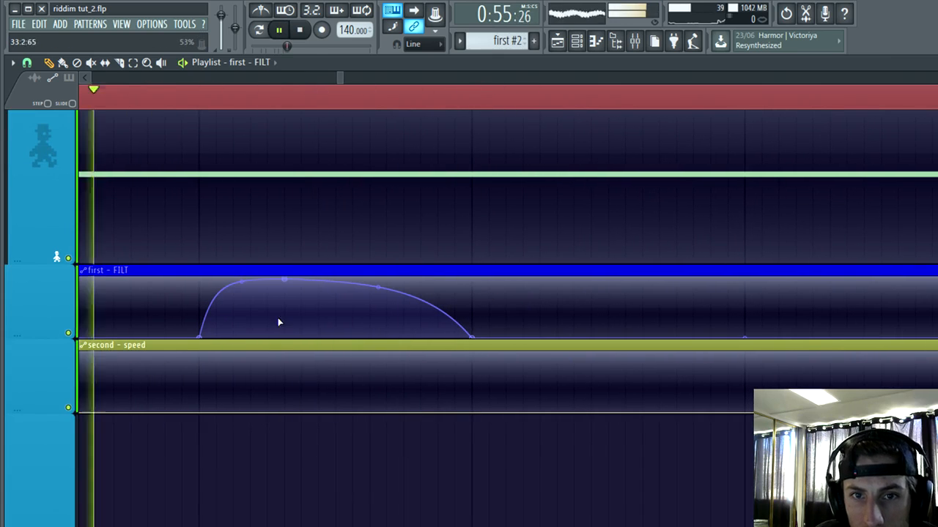
{"action": "scroll", "coordinate": [279, 322], "scroll_direction": "down", "scroll_amount": 2}
{"action": "scroll", "coordinate": [557, 341], "scroll_direction": "up", "scroll_amount": 2}
{"action": "scroll", "coordinate": [570, 372], "scroll_direction": "down", "scroll_amount": 3}
{"action": "scroll", "coordinate": [569, 372], "scroll_direction": "up", "scroll_amount": 2}
{"action": "key", "text": "space"}
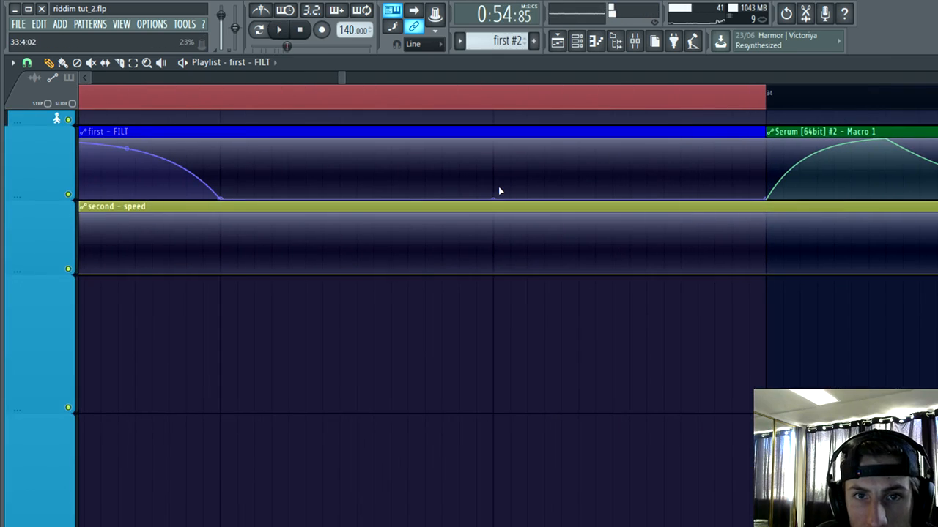
{"action": "mouse_move", "coordinate": [564, 179]}
{"action": "left_mouse_down"}
{"action": "mouse_move", "coordinate": [584, 157]}
{"action": "mouse_move", "coordinate": [567, 162]}
{"action": "left_mouse_up"}
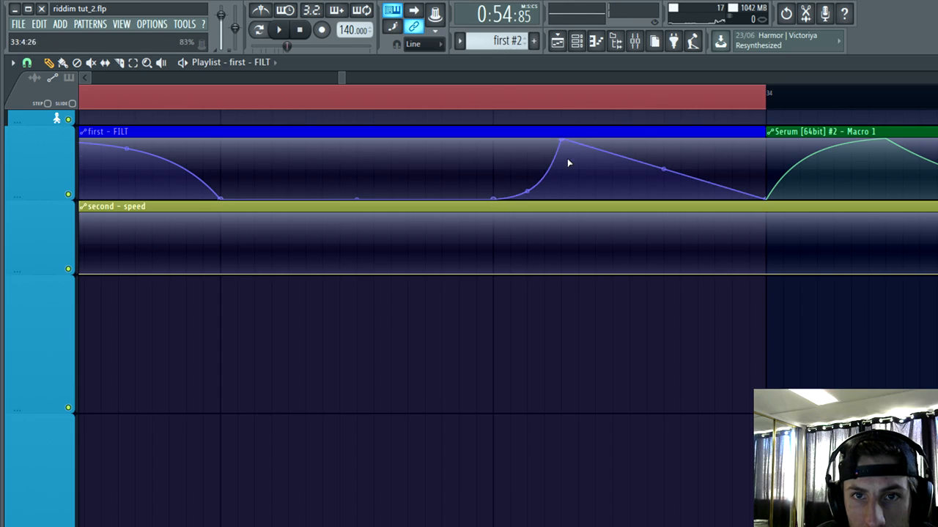
{"action": "left_click_drag", "start_coordinate": [663, 169], "coordinate": [664, 153]}
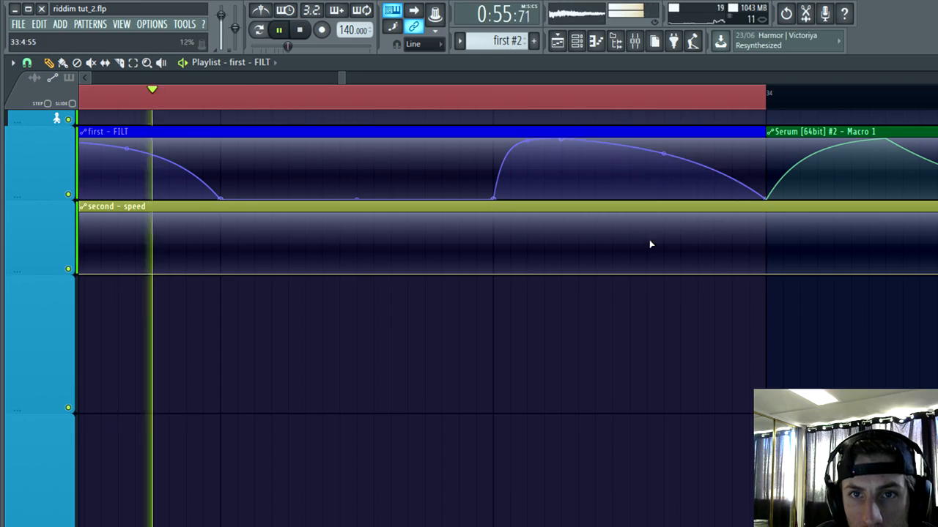
{"action": "scroll", "coordinate": [644, 286], "scroll_direction": "down", "scroll_amount": 2}
Step: Open the FIRST channel's Serum instrument from the channel rack with all channel groups displayed
{"action": "left_click", "coordinate": [562, 42]}
{"action": "left_click", "coordinate": [578, 42]}
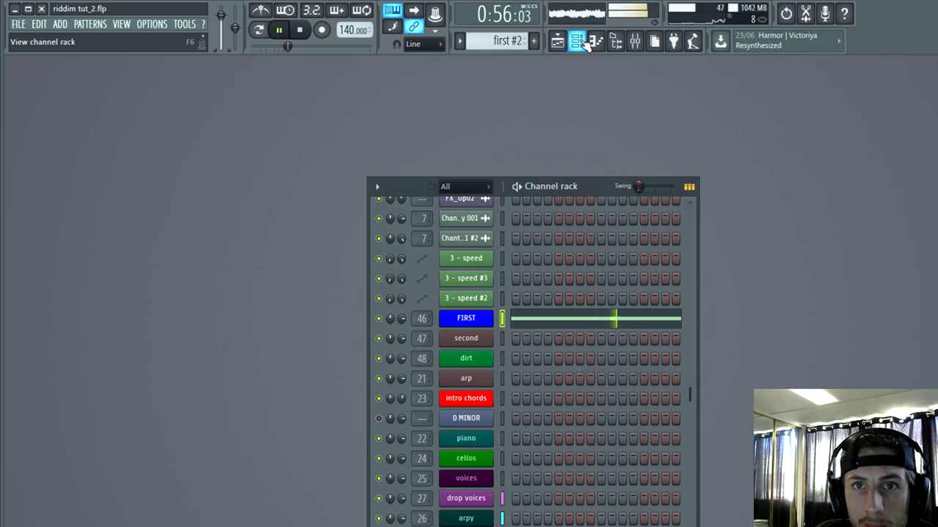
{"action": "left_click", "coordinate": [560, 42]}
{"action": "left_click", "coordinate": [576, 44]}
{"action": "left_click", "coordinate": [469, 187]}
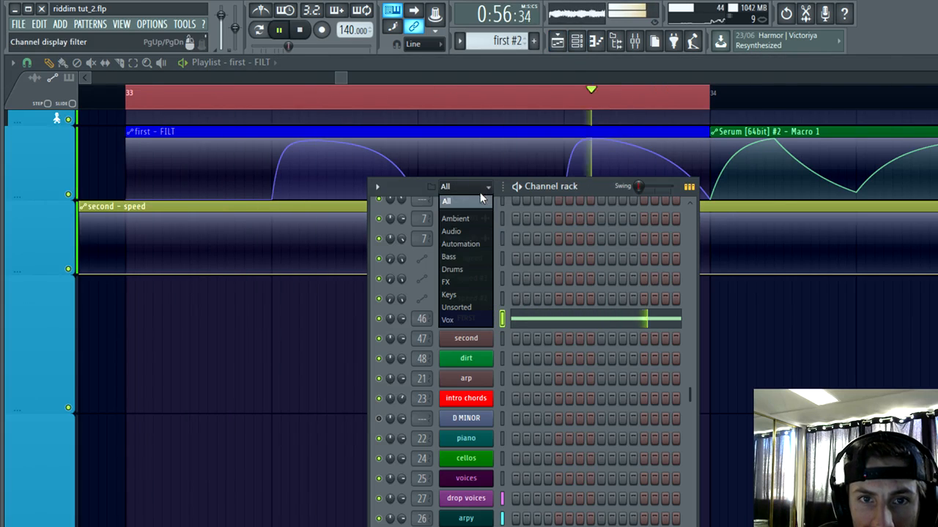
{"action": "left_click", "coordinate": [448, 257]}
{"action": "left_click", "coordinate": [469, 187]}
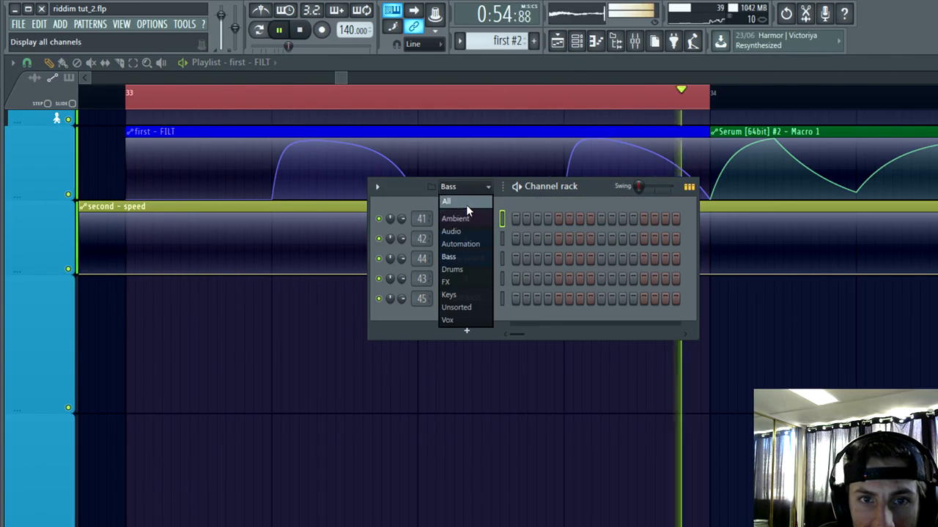
{"action": "left_click", "coordinate": [462, 202]}
{"action": "scroll", "coordinate": [512, 352], "scroll_direction": "down", "scroll_amount": 6}
{"action": "left_click", "coordinate": [475, 324]}
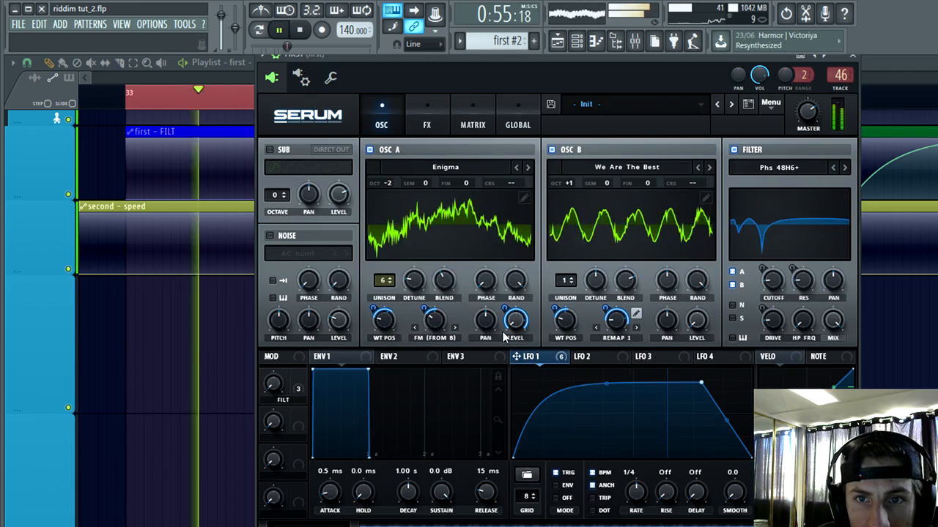
Step: Move LFO 1's falling breakpoint earlier and set the FILT macro's filter modulation amount to 66
{"action": "left_click_drag", "start_coordinate": [701, 383], "coordinate": [652, 377]}
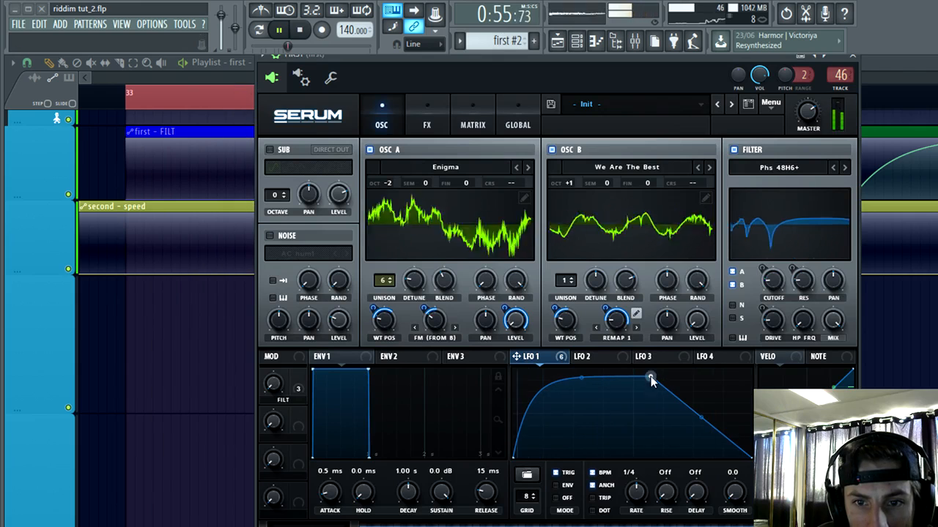
{"action": "left_click", "coordinate": [298, 387]}
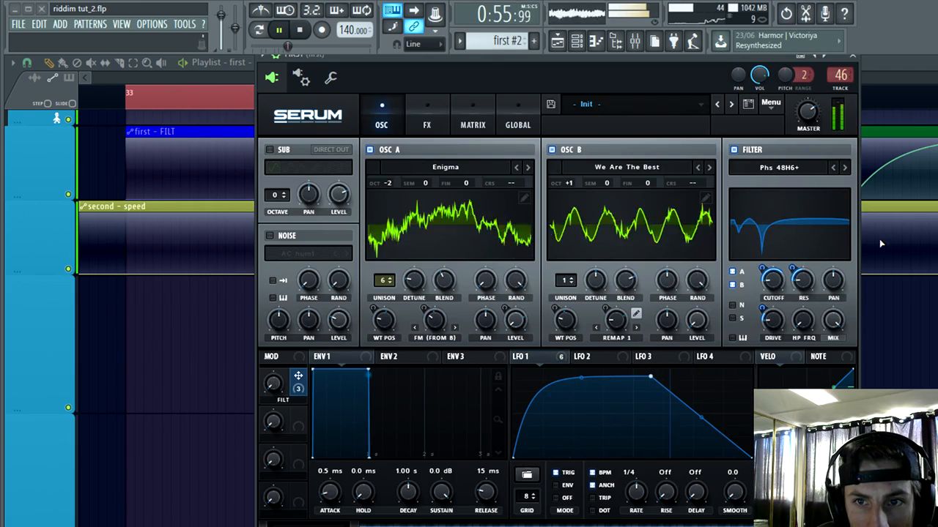
{"action": "left_click", "coordinate": [778, 281]}
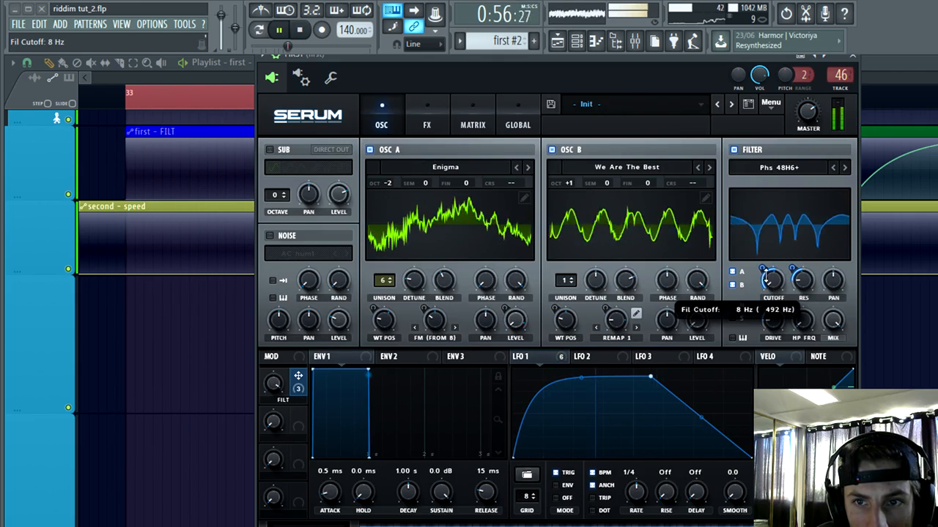
{"action": "left_click_drag", "start_coordinate": [778, 281], "coordinate": [772, 262]}
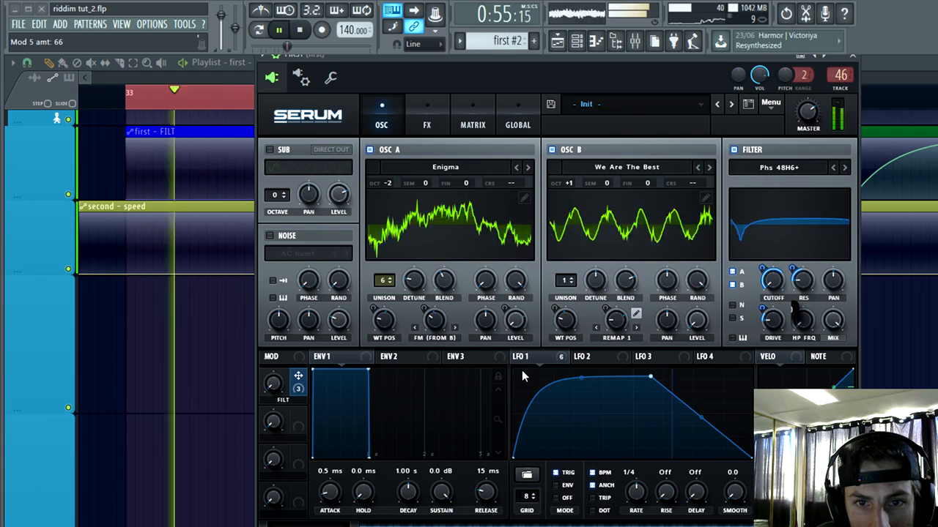
{"action": "left_click", "coordinate": [522, 356]}
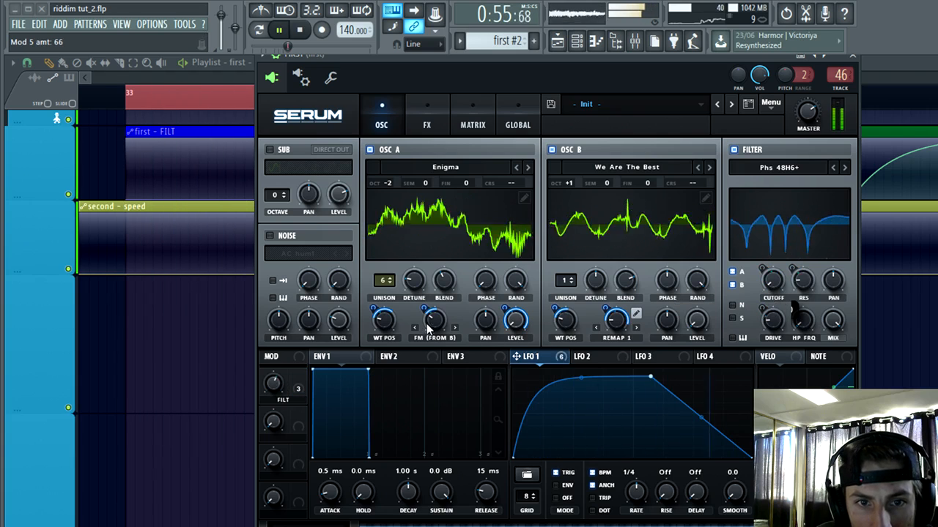
Step: Switch OSC A to the Famed wavetable and OSC B to Twenty Twelve, and adjust the wavetable position
{"action": "left_click", "coordinate": [528, 167]}
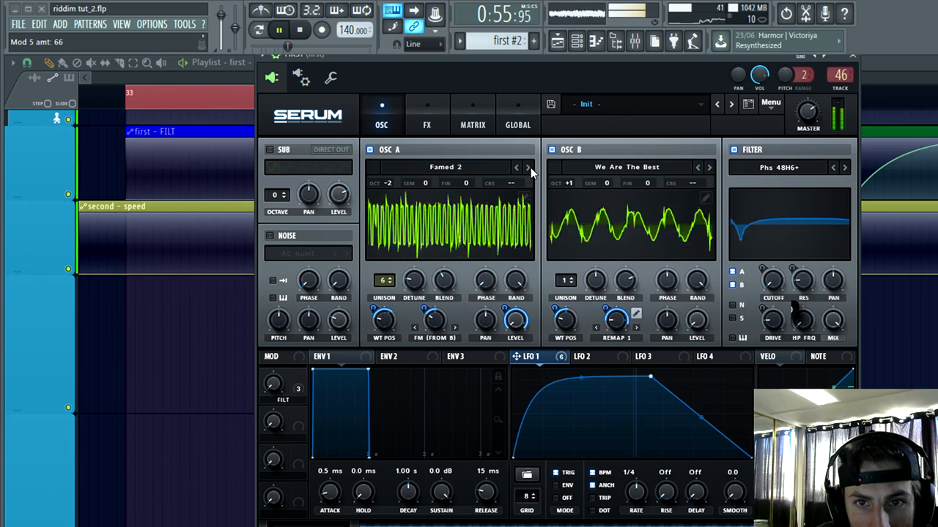
{"action": "left_click", "coordinate": [709, 168]}
{"action": "left_click", "coordinate": [709, 168]}
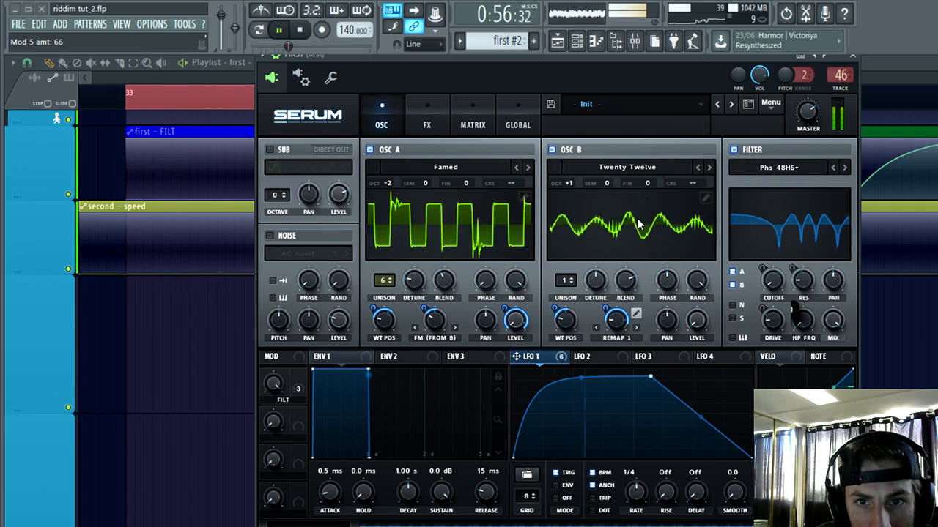
{"action": "mouse_move", "coordinate": [571, 323]}
{"action": "left_mouse_down"}
{"action": "mouse_move", "coordinate": [593, 281]}
{"action": "mouse_move", "coordinate": [565, 325]}
{"action": "left_mouse_up"}
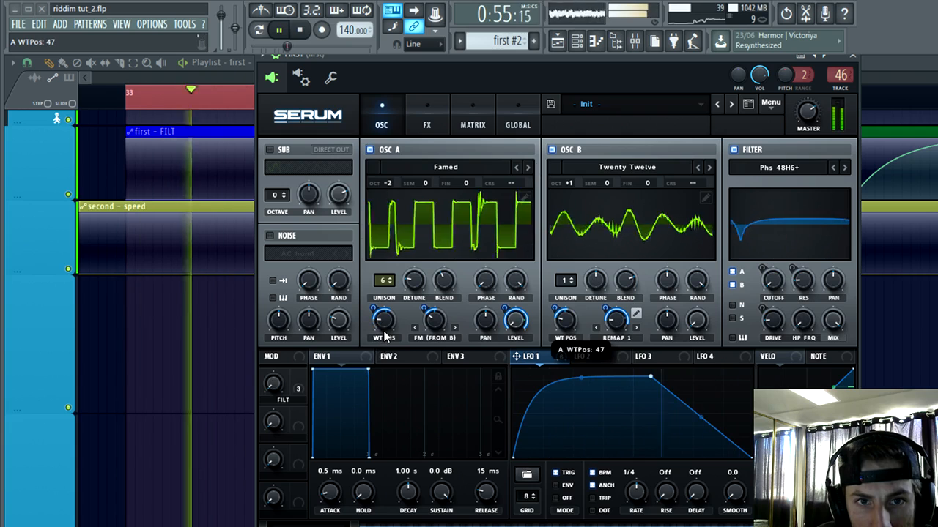
Step: Step OSC B back through the wavetables, past Train Station and Symphony, to Swash
{"action": "left_click", "coordinate": [698, 169]}
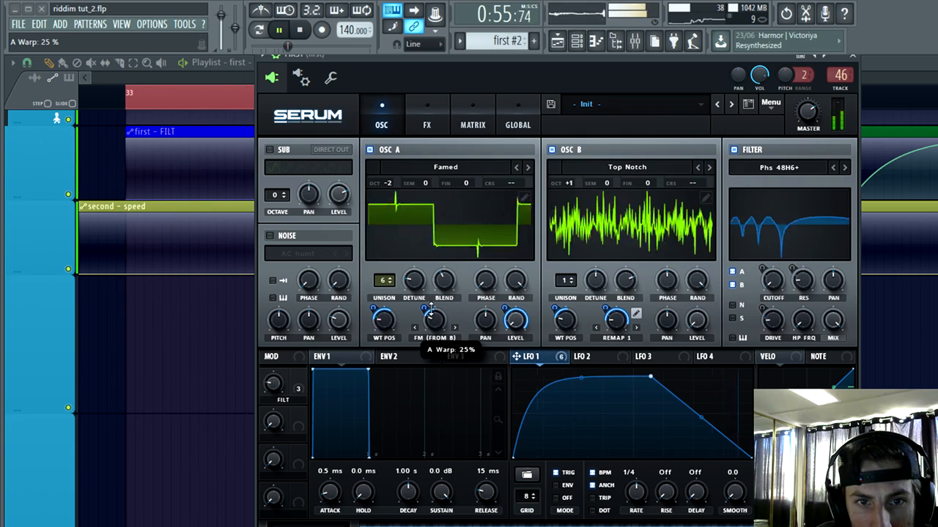
{"action": "left_click", "coordinate": [697, 167]}
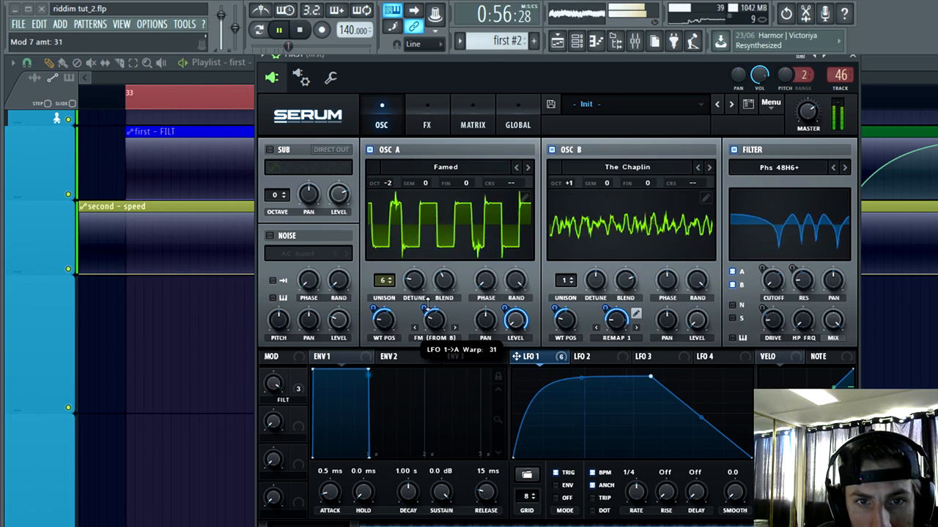
{"action": "left_click", "coordinate": [698, 167]}
{"action": "left_click", "coordinate": [698, 167]}
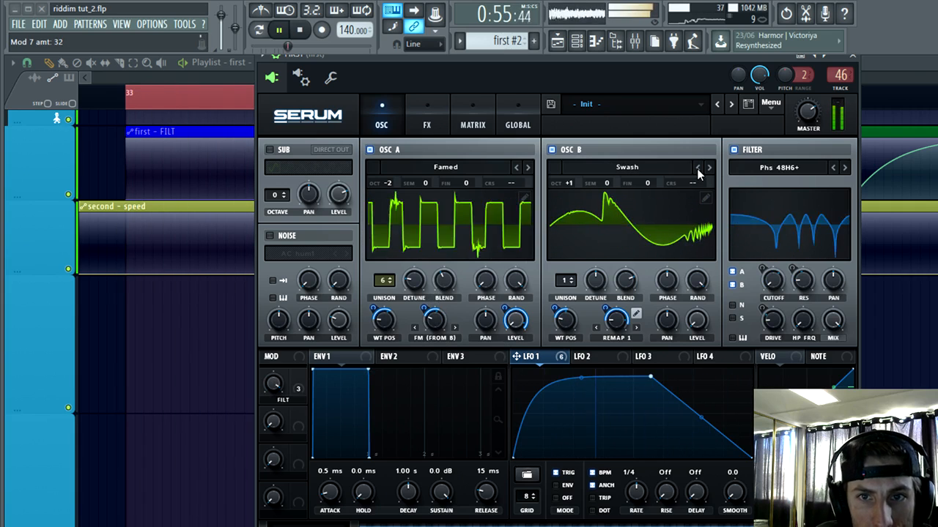
Step: Set OSC A's FM warp to 21% and load the Frog wavetable in OSC A and Squared Skank in OSC B
{"action": "mouse_move", "coordinate": [439, 321]}
{"action": "left_mouse_down"}
{"action": "mouse_move", "coordinate": [454, 288]}
{"action": "mouse_move", "coordinate": [439, 322]}
{"action": "left_mouse_up"}
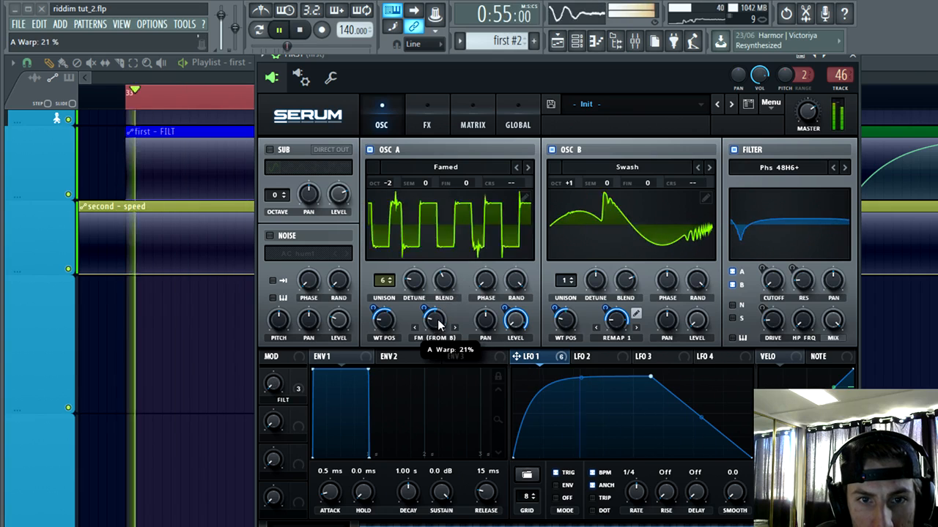
{"action": "left_click", "coordinate": [527, 168]}
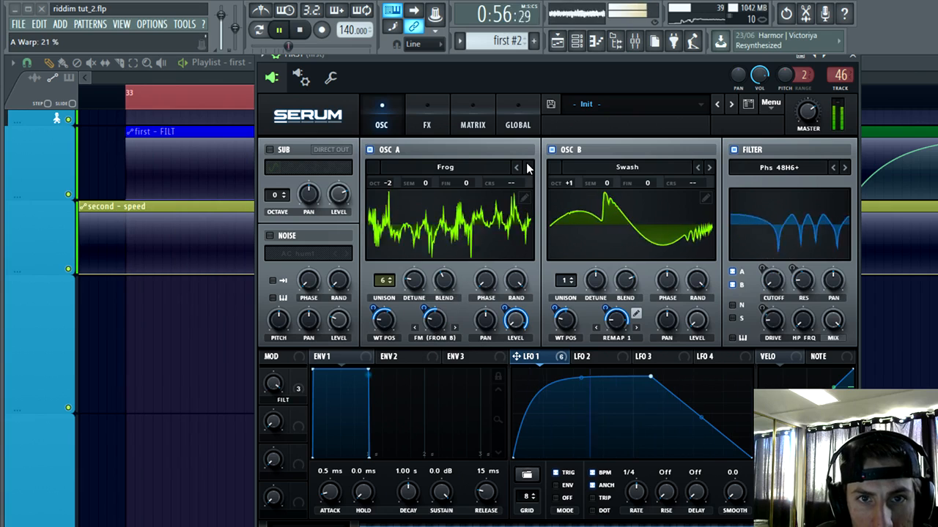
{"action": "left_click", "coordinate": [698, 168]}
{"action": "left_click", "coordinate": [698, 168]}
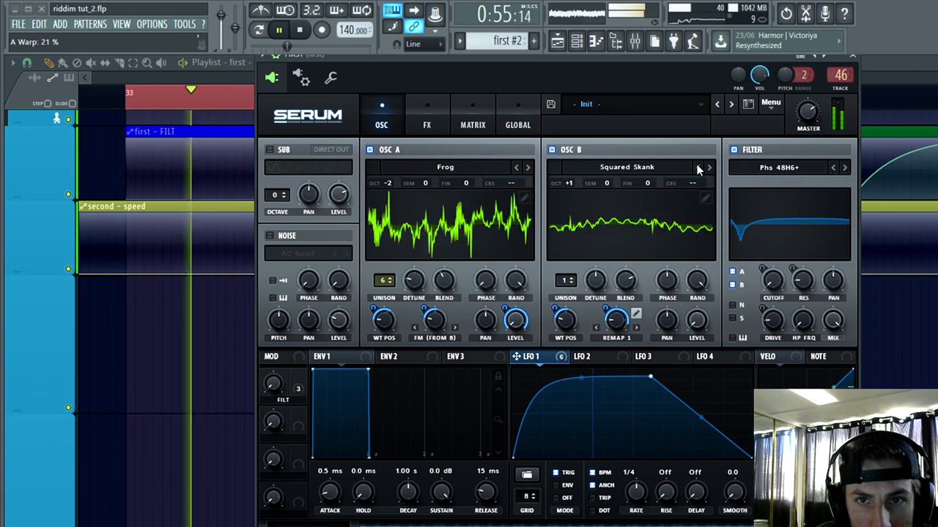
Step: Step OSC B's wavetable back past Spazzo to Slasher, and move LFO 1's falling breakpoint later, near the end of the cycle
{"action": "left_click", "coordinate": [699, 168]}
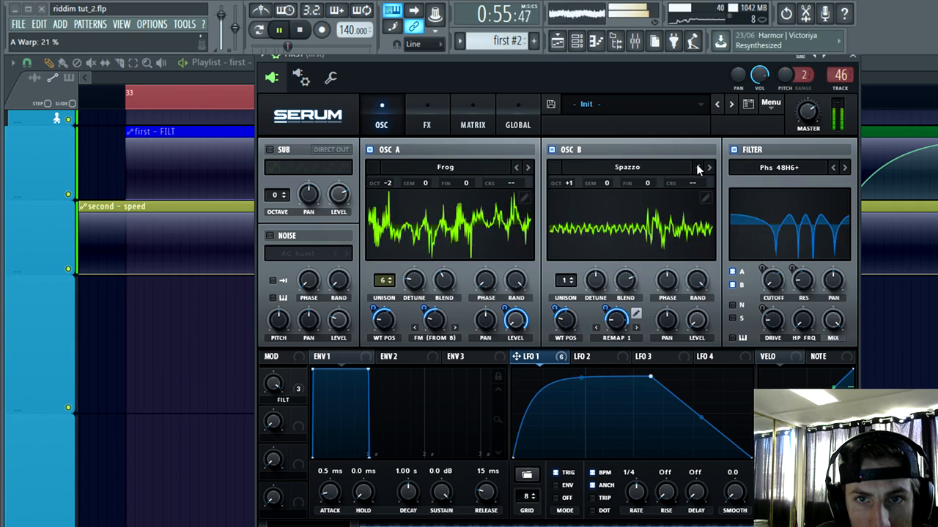
{"action": "left_click", "coordinate": [698, 169]}
{"action": "left_click", "coordinate": [698, 168]}
{"action": "left_click", "coordinate": [698, 168]}
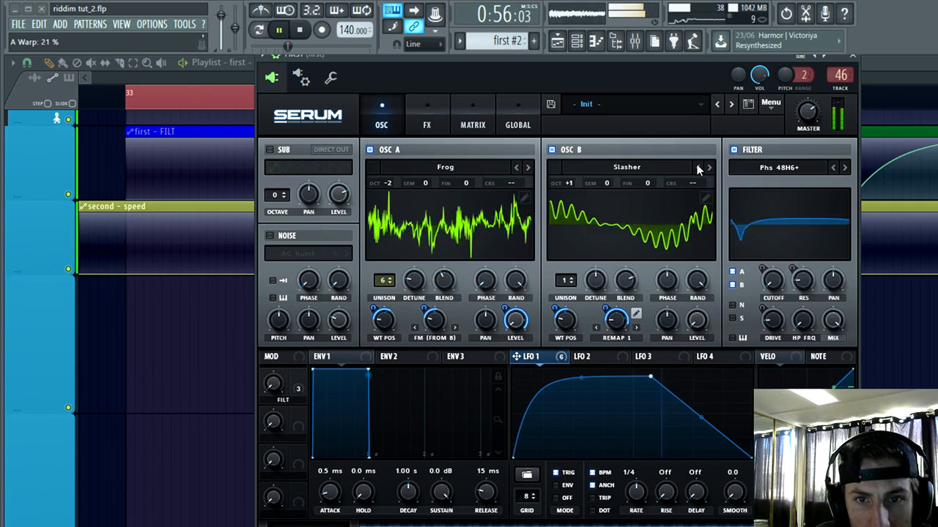
{"action": "left_click_drag", "start_coordinate": [650, 377], "coordinate": [711, 372]}
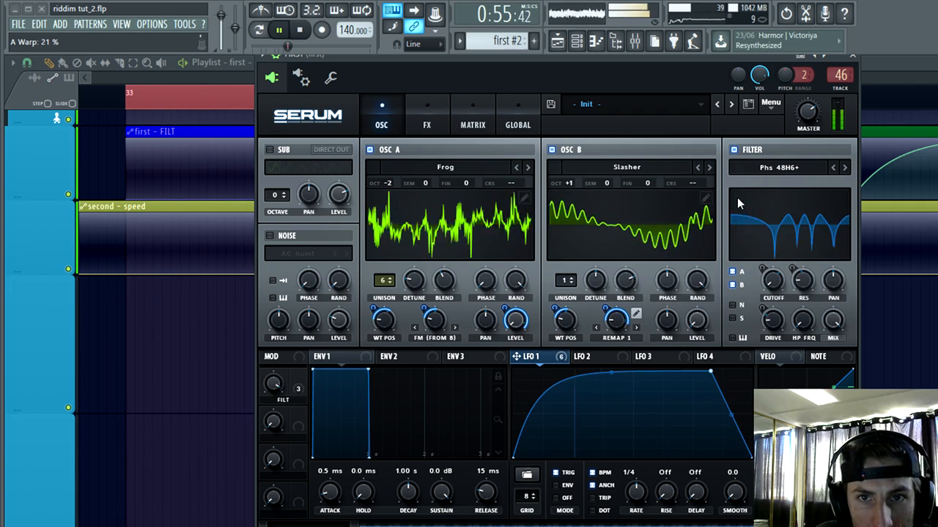
Step: Show the FILT macro's assignments and set its filter cutoff modulation amount to 44
{"action": "left_click", "coordinate": [299, 388]}
{"action": "left_click", "coordinate": [779, 285]}
{"action": "left_click_drag", "start_coordinate": [780, 290], "coordinate": [769, 262]}
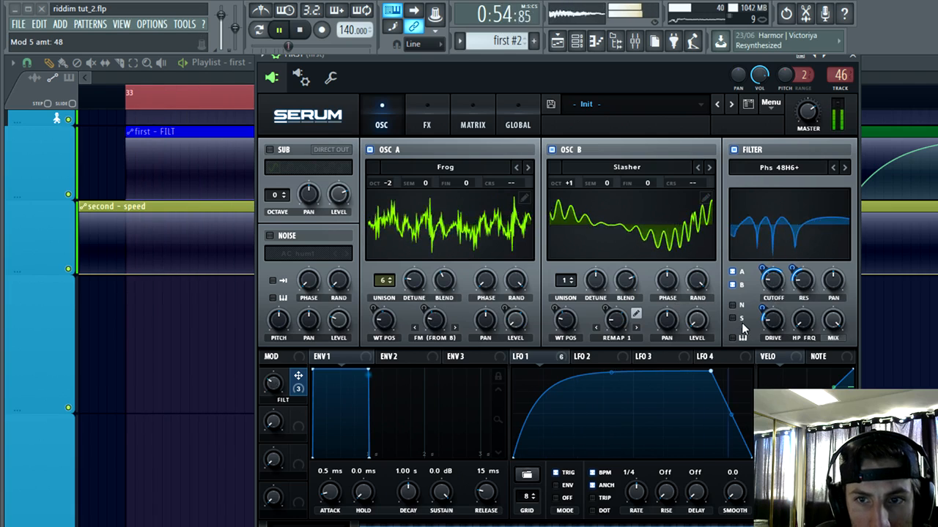
{"action": "left_click_drag", "start_coordinate": [765, 274], "coordinate": [765, 272]}
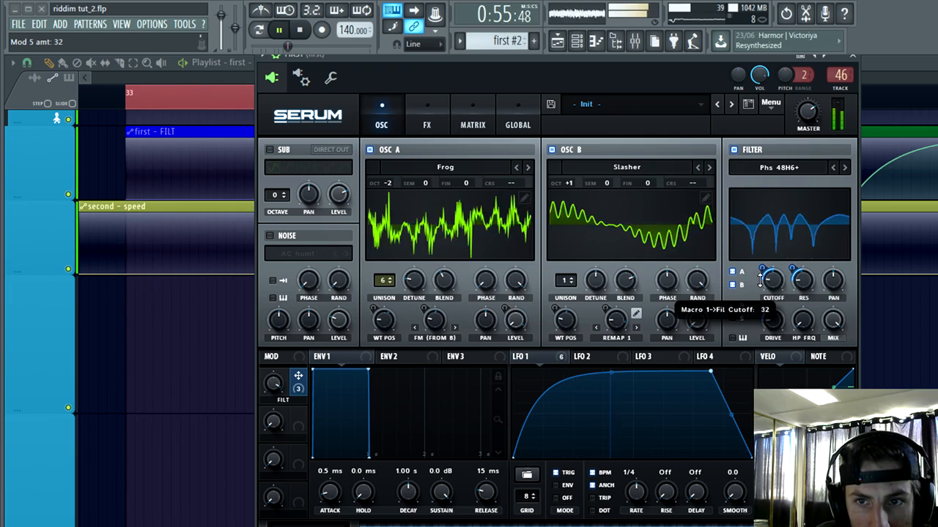
{"action": "left_click_drag", "start_coordinate": [760, 277], "coordinate": [761, 271]}
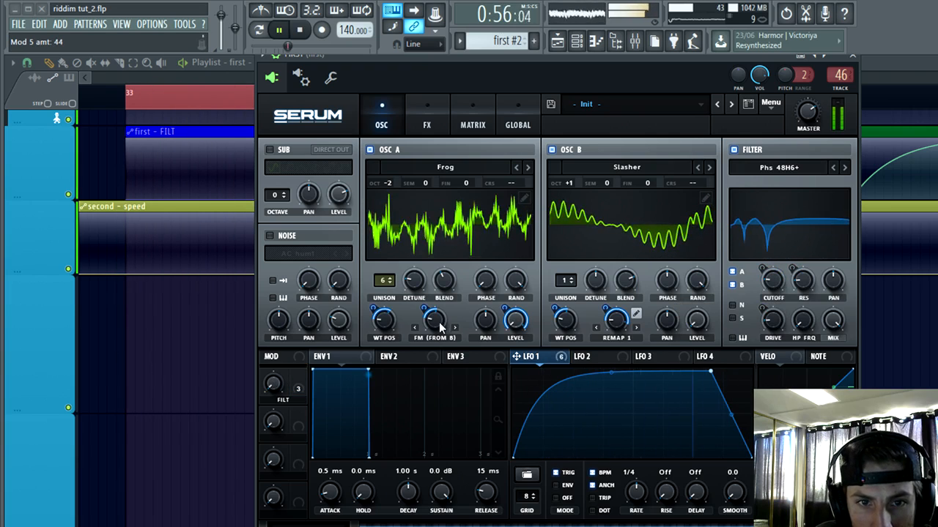
Step: Set OSC A's FM warp to 0% and LFO 1's modulation amounts to 38 on the warp and 41 on the wavetable position
{"action": "left_click_drag", "start_coordinate": [438, 323], "coordinate": [433, 347]}
{"action": "left_click_drag", "start_coordinate": [424, 309], "coordinate": [437, 342]}
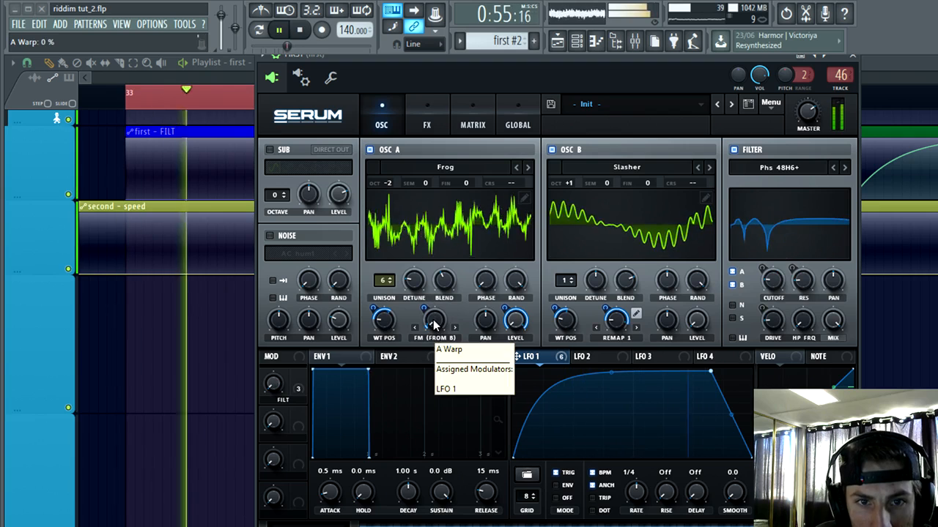
{"action": "mouse_move", "coordinate": [425, 309]}
{"action": "left_mouse_down"}
{"action": "mouse_move", "coordinate": [443, 281]}
{"action": "mouse_move", "coordinate": [436, 298]}
{"action": "left_mouse_up"}
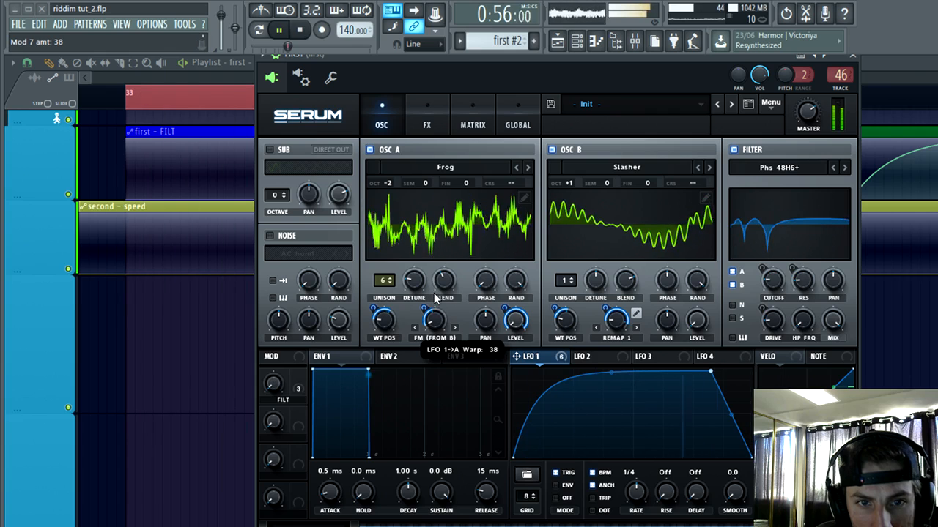
{"action": "mouse_move", "coordinate": [383, 321]}
{"action": "left_mouse_down"}
{"action": "mouse_move", "coordinate": [376, 300]}
{"action": "mouse_move", "coordinate": [391, 313]}
{"action": "mouse_move", "coordinate": [376, 305]}
{"action": "mouse_move", "coordinate": [380, 323]}
{"action": "left_mouse_up"}
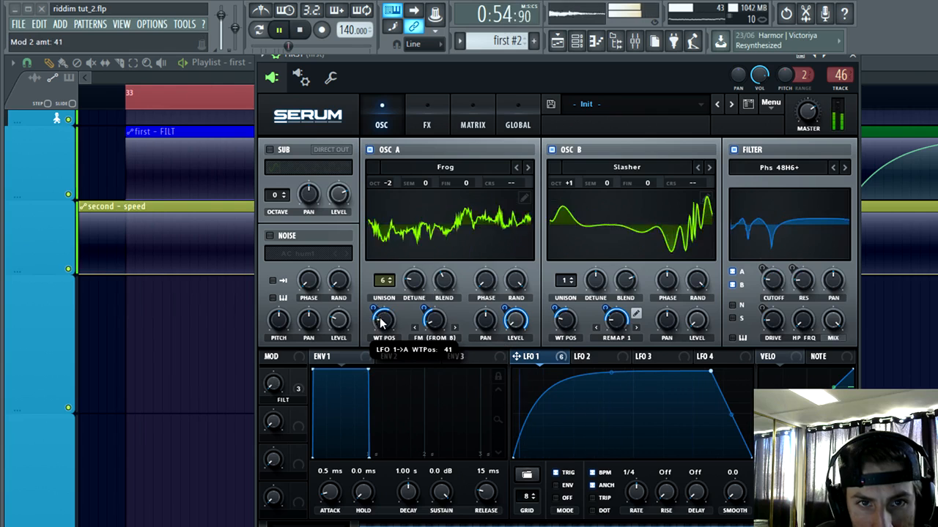
Step: Set the FILT macro's cutoff modulation to 38 and try filter types from Phs 48HL6+ onward, stopping at Low EQ 12
{"action": "left_click", "coordinate": [299, 383]}
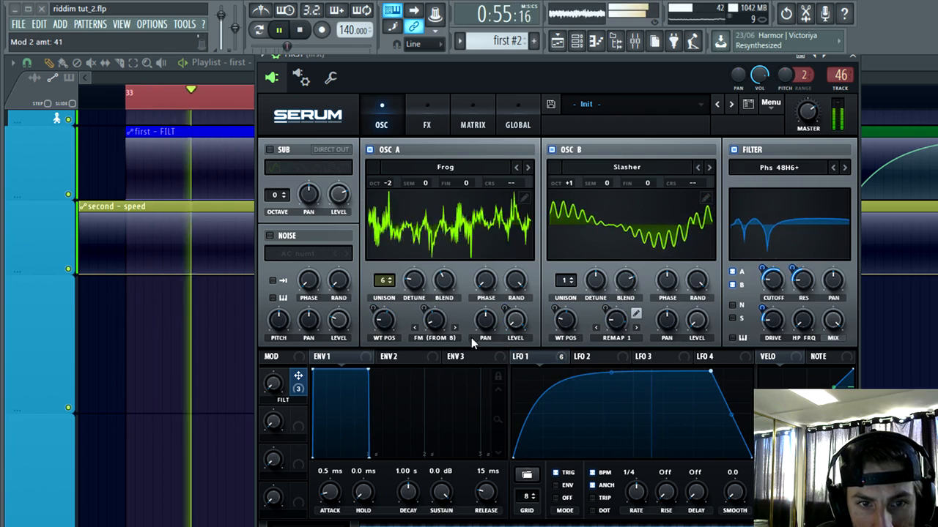
{"action": "left_click_drag", "start_coordinate": [762, 269], "coordinate": [763, 274]}
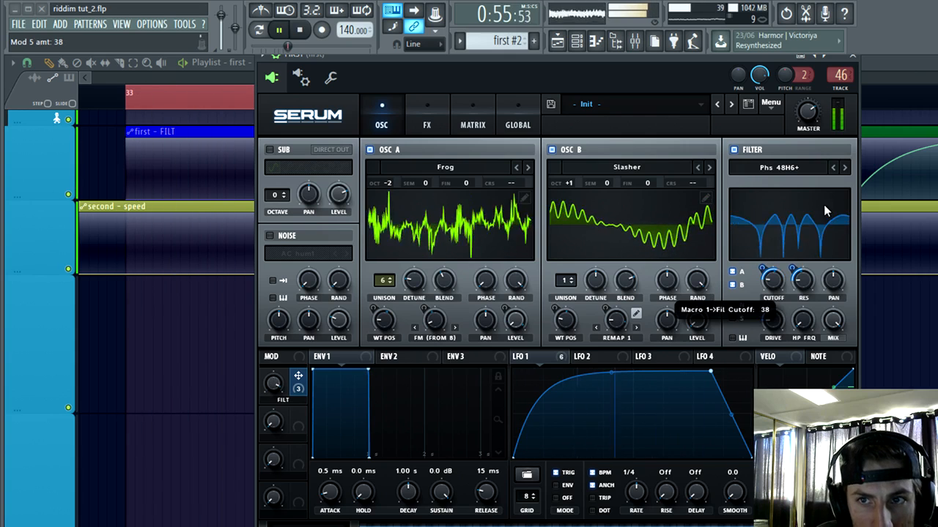
{"action": "left_click", "coordinate": [844, 168]}
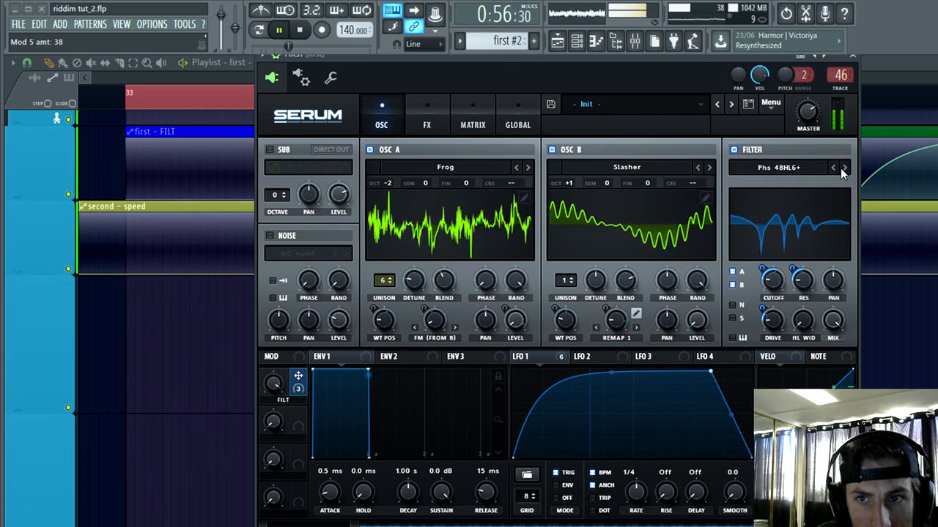
{"action": "left_click", "coordinate": [843, 167]}
{"action": "left_click", "coordinate": [842, 168]}
{"action": "left_click", "coordinate": [842, 168]}
{"action": "left_click", "coordinate": [843, 168]}
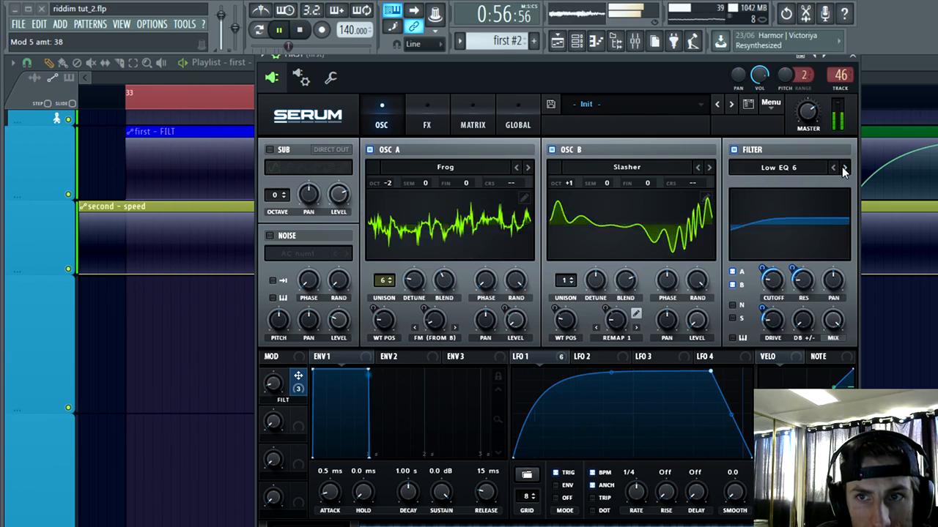
{"action": "left_click", "coordinate": [842, 168]}
{"action": "left_click", "coordinate": [843, 168]}
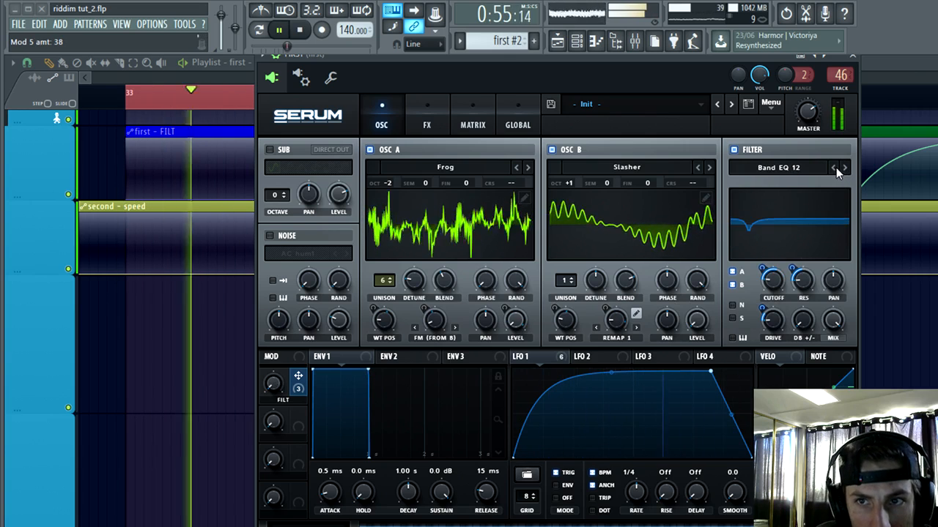
{"action": "left_click", "coordinate": [835, 168]}
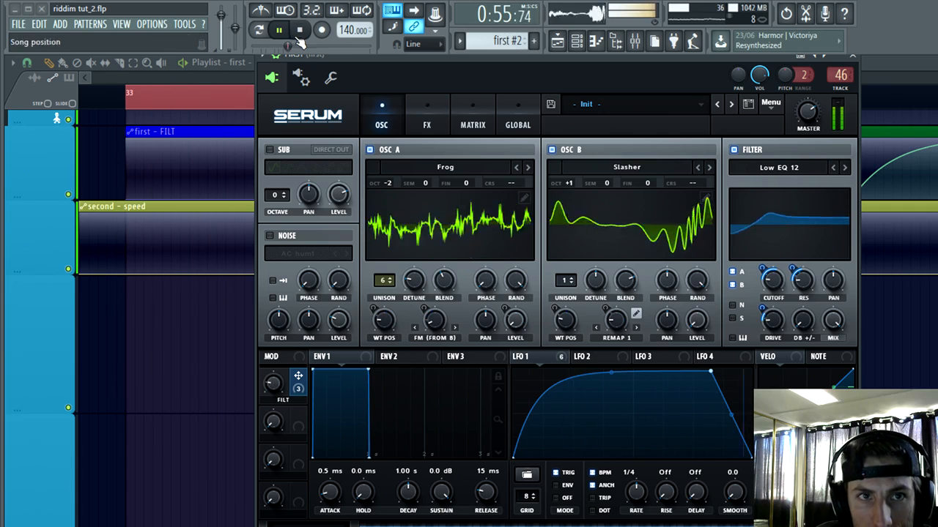
Step: Try the Low EQ 12 filter with DB +/- at 0%, FILT cutoff modulation at 45 and cutoff at 29 Hz
{"action": "left_click", "coordinate": [550, 356]}
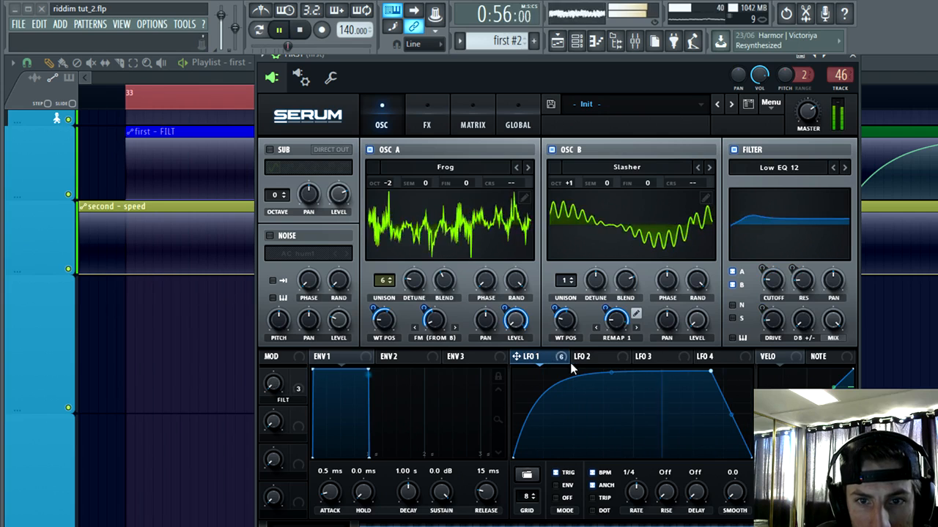
{"action": "left_click", "coordinate": [300, 392]}
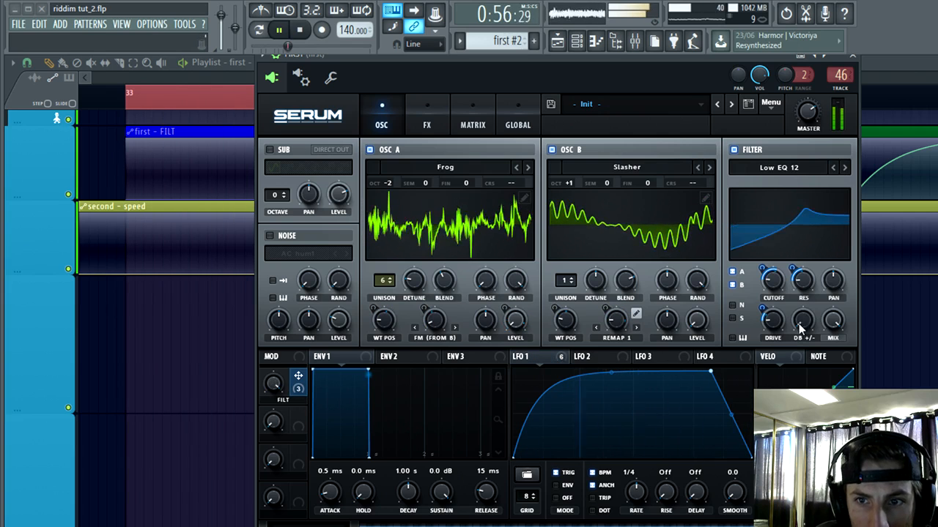
{"action": "left_click_drag", "start_coordinate": [801, 331], "coordinate": [842, 231]}
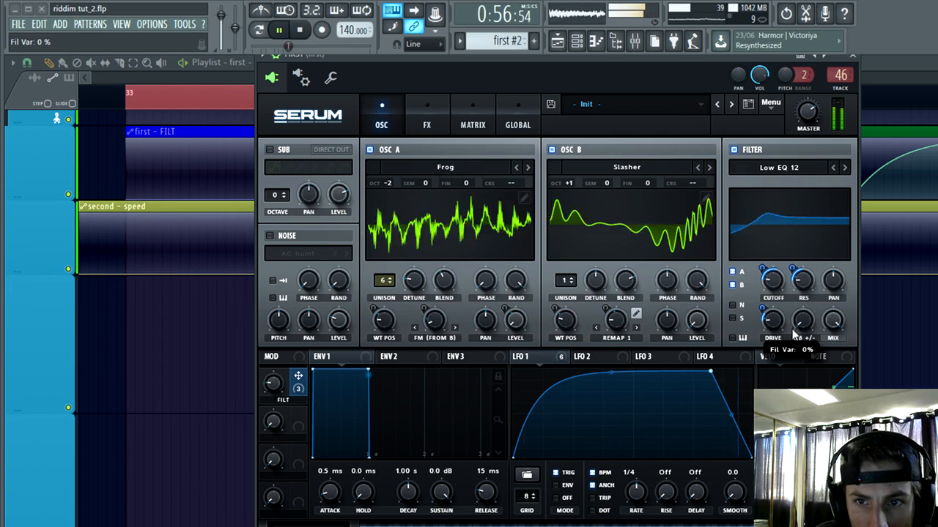
{"action": "mouse_move", "coordinate": [760, 285]}
{"action": "left_mouse_down"}
{"action": "mouse_move", "coordinate": [764, 260]}
{"action": "mouse_move", "coordinate": [762, 268]}
{"action": "left_mouse_up"}
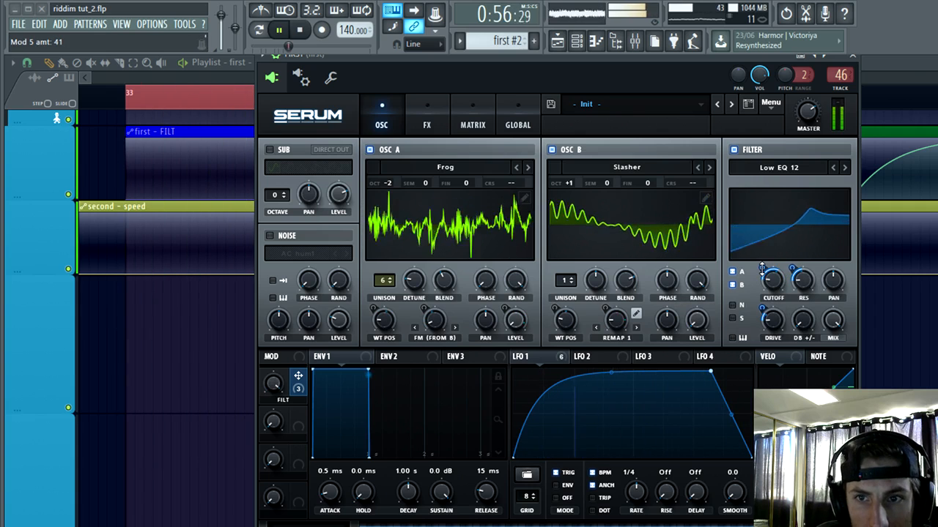
{"action": "left_click_drag", "start_coordinate": [762, 268], "coordinate": [764, 286]}
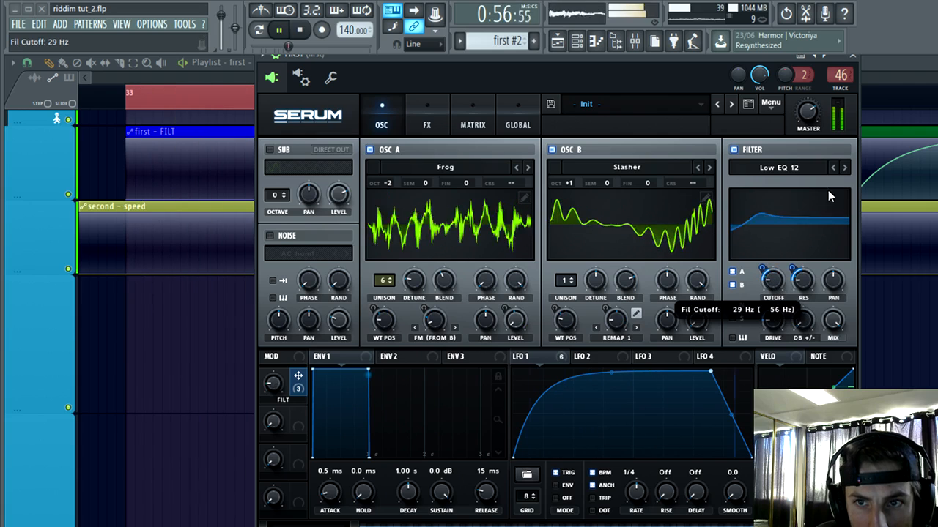
Step: Try further filter types through Band EQ 12, Ring Mod, Combs, Reverb and the formant filters, stopping at Formant-II
{"action": "left_click", "coordinate": [845, 168]}
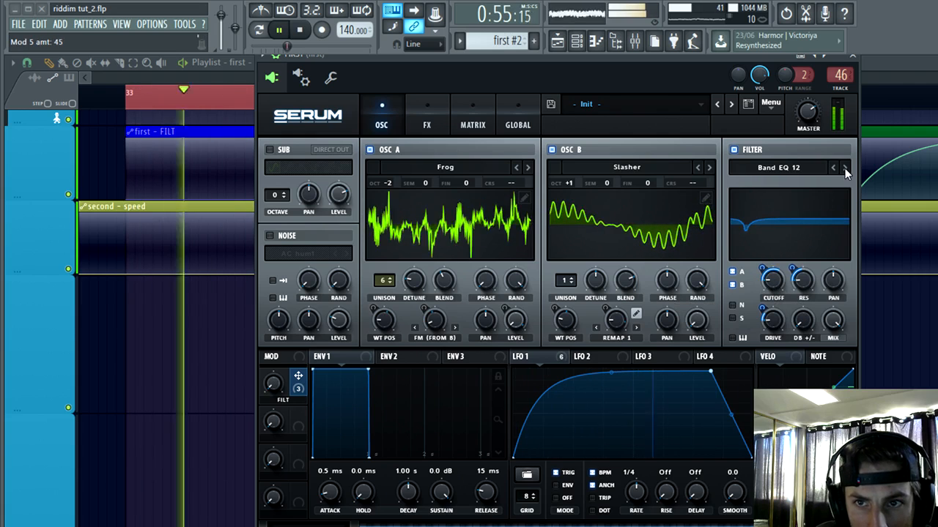
{"action": "left_click", "coordinate": [845, 168]}
{"action": "left_click", "coordinate": [844, 168]}
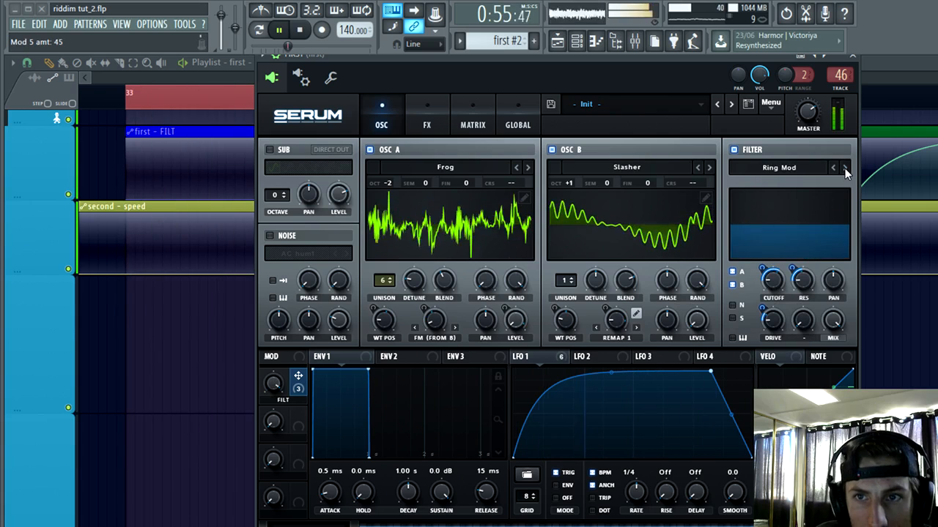
{"action": "left_click", "coordinate": [844, 168]}
{"action": "left_click", "coordinate": [845, 167]}
{"action": "left_click", "coordinate": [845, 168]}
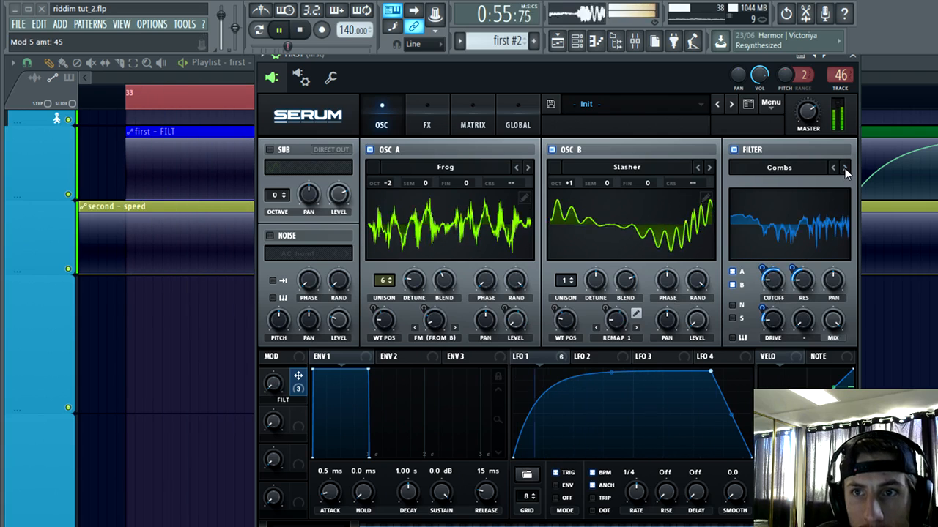
{"action": "left_click", "coordinate": [844, 167]}
{"action": "left_click", "coordinate": [845, 168]}
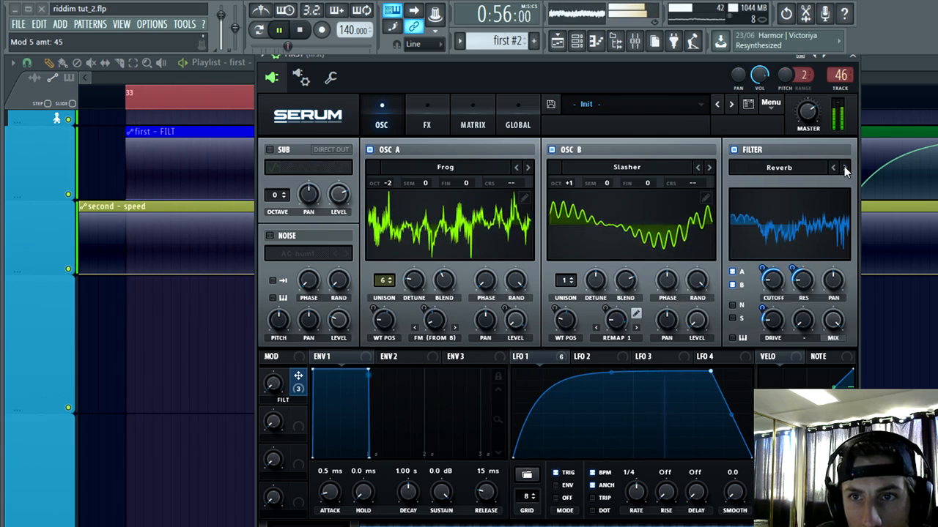
{"action": "left_click", "coordinate": [844, 168]}
{"action": "left_click", "coordinate": [845, 168]}
{"action": "left_click", "coordinate": [845, 168]}
{"action": "left_click", "coordinate": [845, 168]}
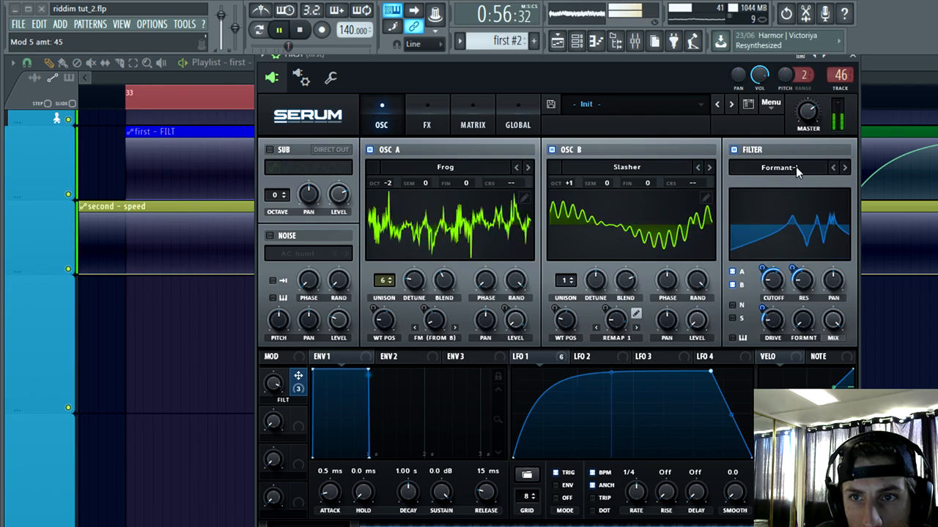
{"action": "left_click", "coordinate": [844, 168]}
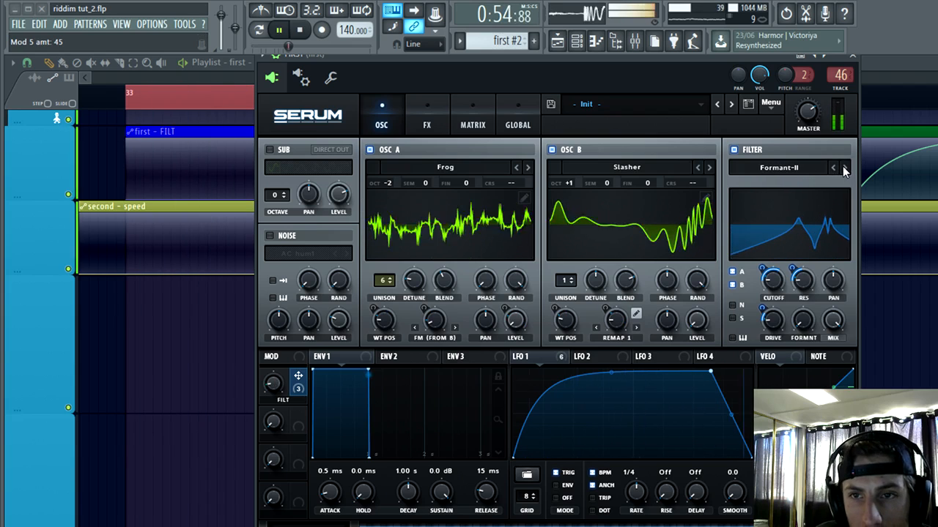
{"action": "left_click", "coordinate": [844, 168]}
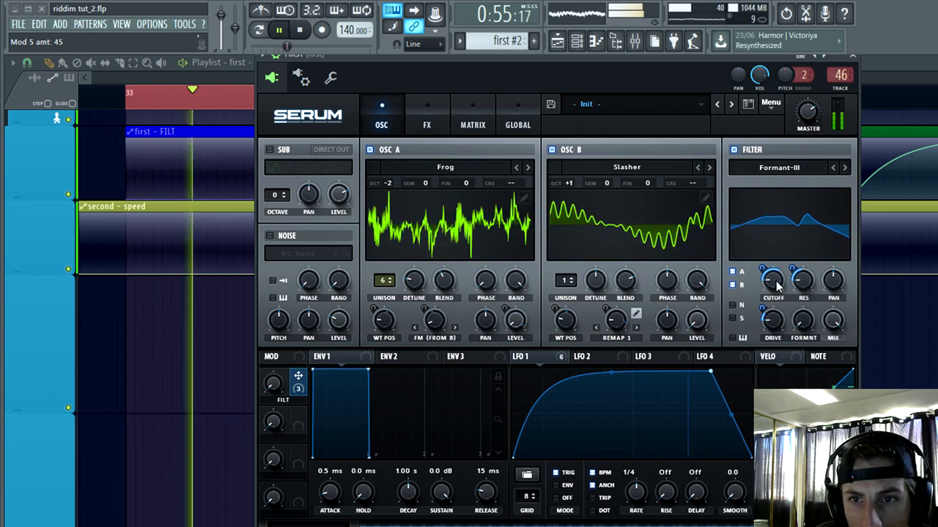
{"action": "left_click", "coordinate": [833, 168]}
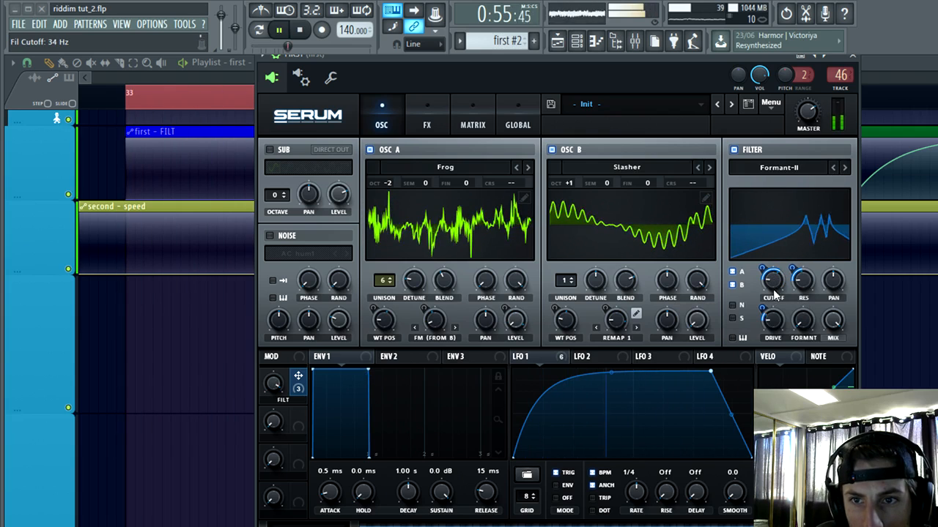
Step: Set the Formant-II filter's cutoff to 22 Hz and its formant amount to 21%
{"action": "left_click_drag", "start_coordinate": [772, 289], "coordinate": [789, 267]}
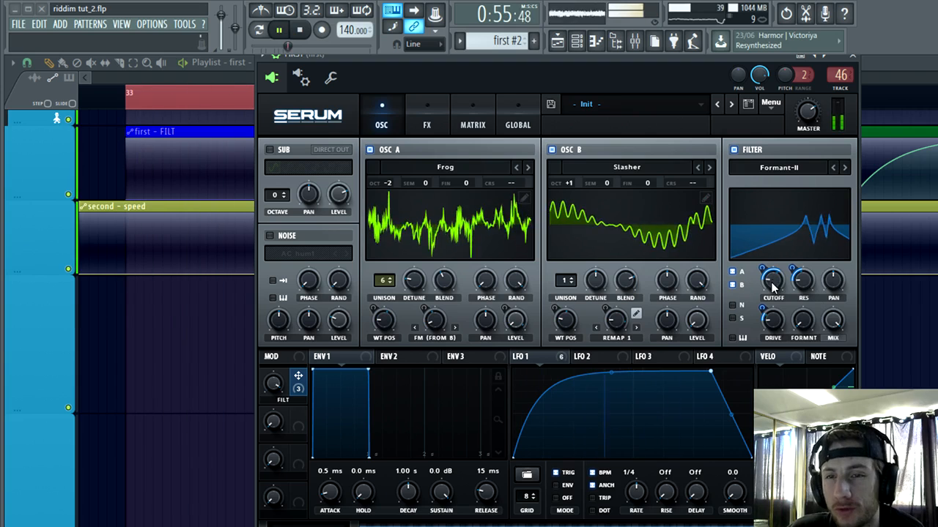
{"action": "mouse_move", "coordinate": [774, 284]}
{"action": "left_mouse_down"}
{"action": "mouse_move", "coordinate": [792, 251]}
{"action": "mouse_move", "coordinate": [769, 294]}
{"action": "left_mouse_up"}
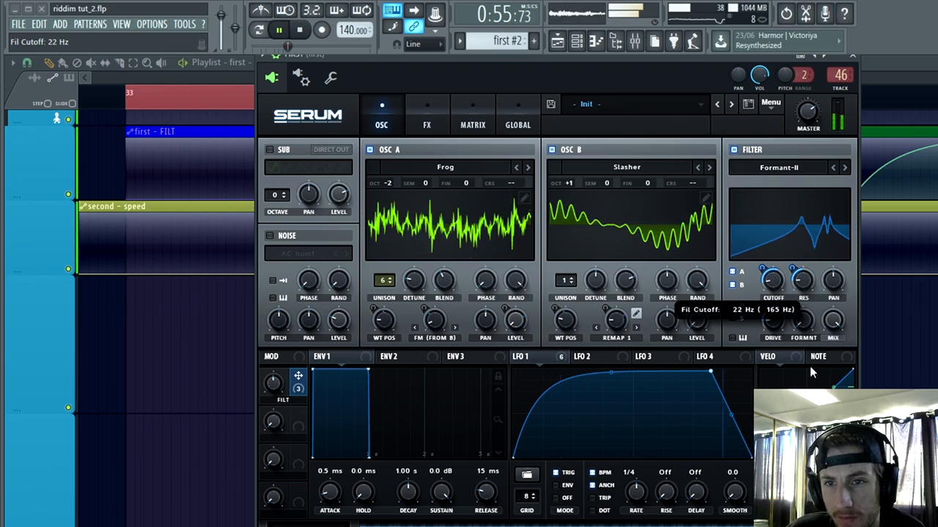
{"action": "left_click_drag", "start_coordinate": [804, 321], "coordinate": [802, 279]}
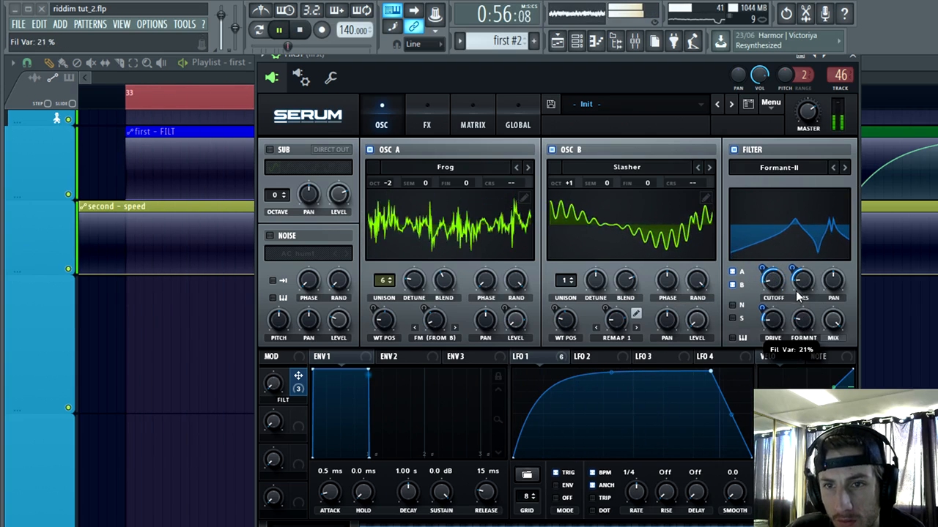
Step: Switch the filter to Formant-I with FILT cutoff modulation at 63 and cutoff at 18 Hz, and nudge LFO 1's falling breakpoint slightly earlier
{"action": "left_click", "coordinate": [832, 167]}
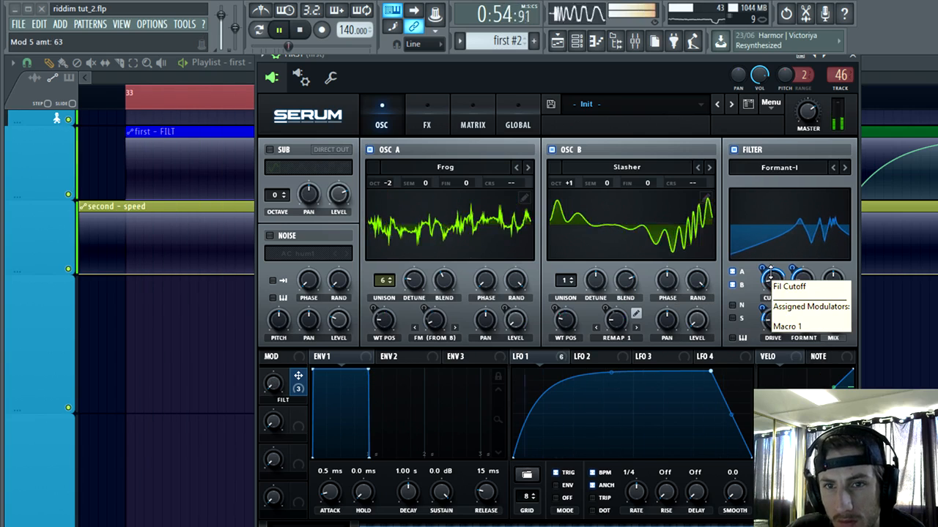
{"action": "left_click_drag", "start_coordinate": [770, 273], "coordinate": [776, 285]}
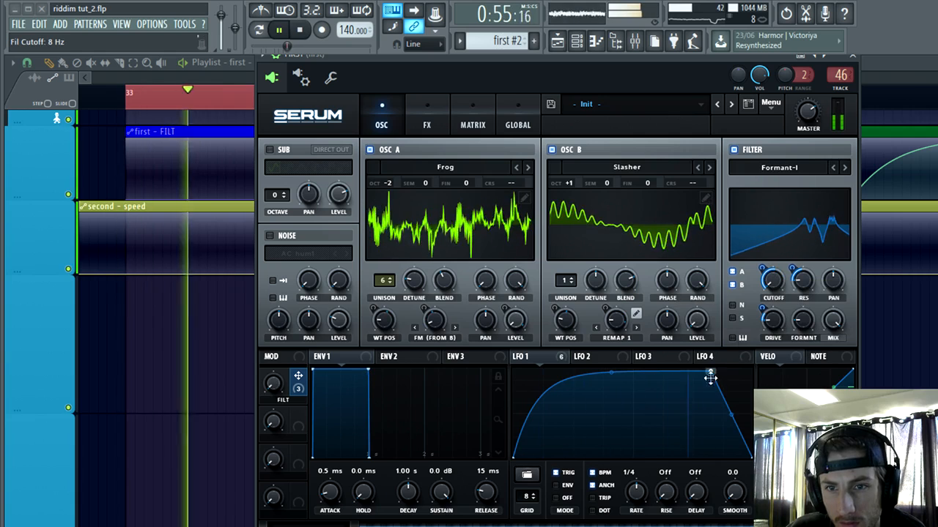
{"action": "mouse_move", "coordinate": [710, 373]}
{"action": "left_mouse_down"}
{"action": "mouse_move", "coordinate": [662, 411]}
{"action": "mouse_move", "coordinate": [655, 375]}
{"action": "mouse_move", "coordinate": [709, 372]}
{"action": "left_mouse_up"}
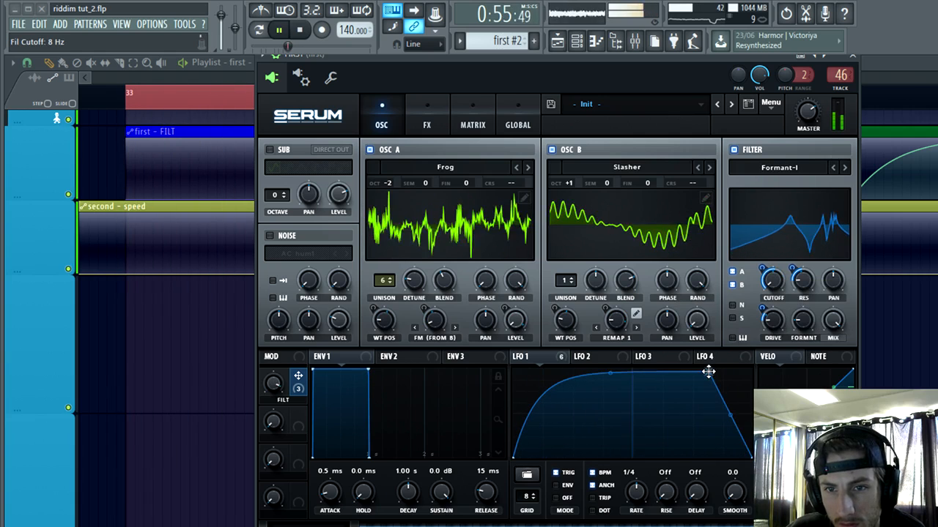
Step: Try the Bandreject filter, then the multi filters HN 12 and BP 12 through PN 12 on the FIRST bass
{"action": "left_click", "coordinate": [844, 168]}
{"action": "left_click", "coordinate": [844, 168]}
{"action": "left_click", "coordinate": [765, 168]}
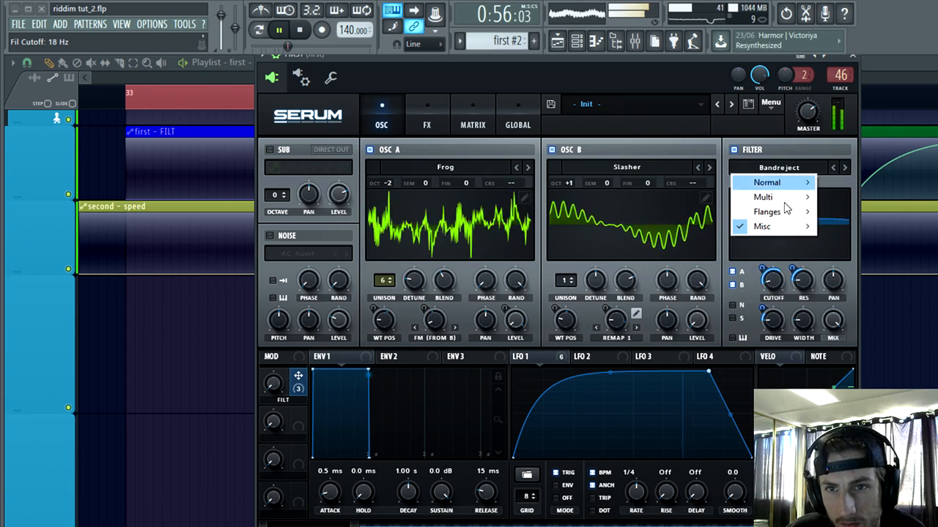
{"action": "mouse_move", "coordinate": [762, 197]}
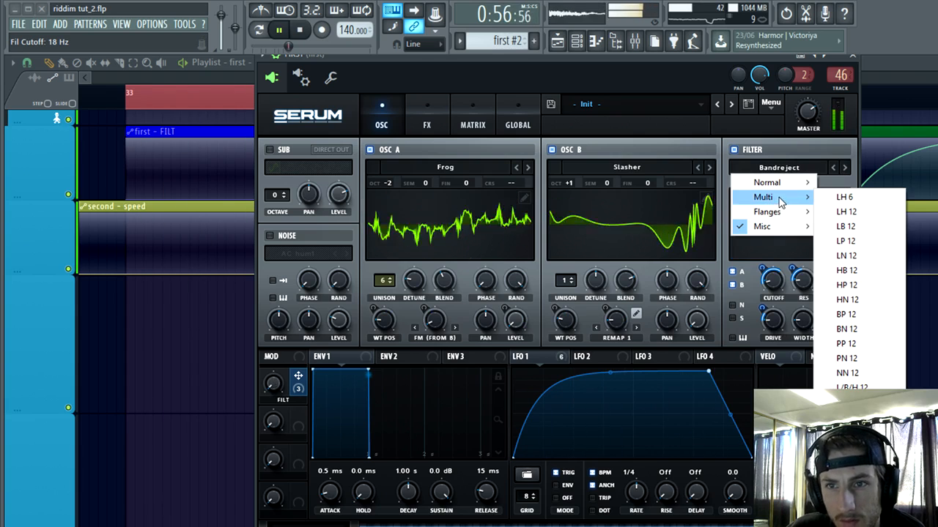
{"action": "left_click", "coordinate": [846, 285]}
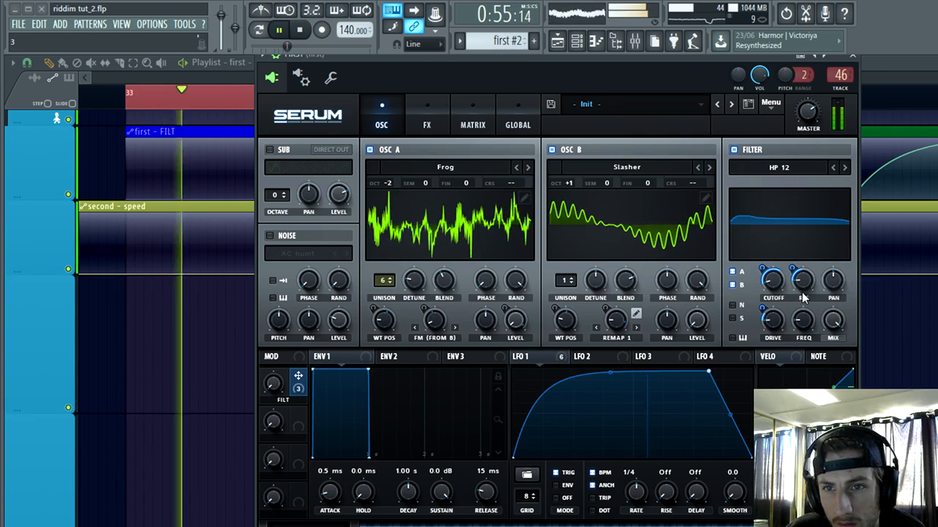
{"action": "left_click", "coordinate": [842, 170]}
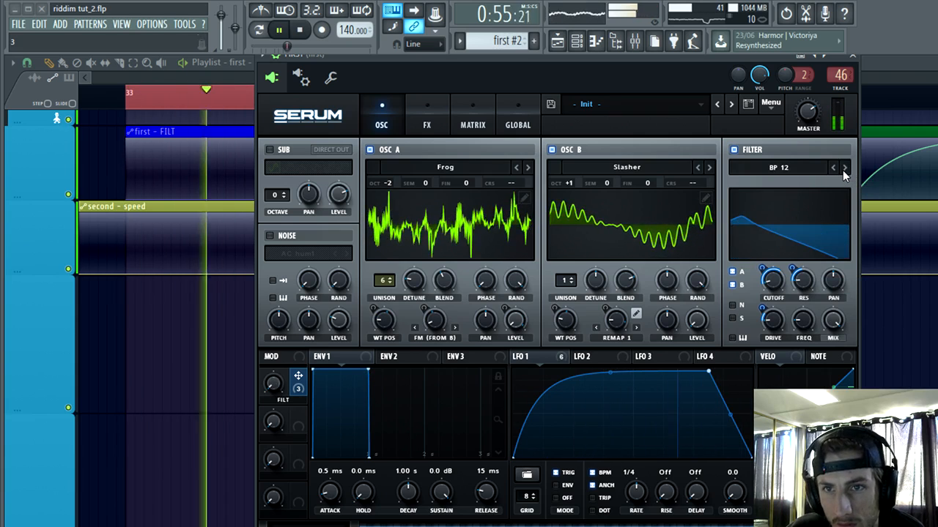
{"action": "left_click", "coordinate": [842, 170]}
{"action": "left_click", "coordinate": [843, 170]}
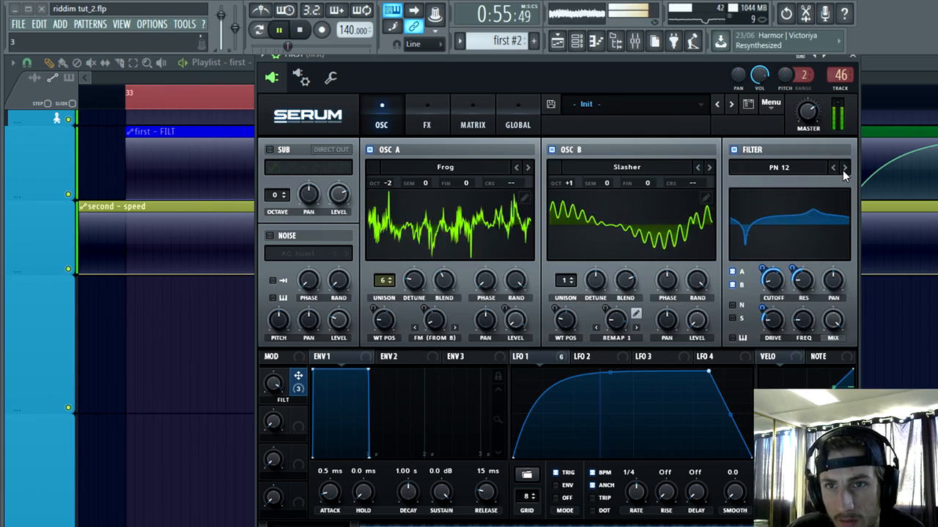
Step: Audition the morphing multi filters, including L/B/H 24 and L/N/H 12, and continue to the Cmb - filter
{"action": "left_click", "coordinate": [843, 170]}
{"action": "left_click", "coordinate": [843, 170]}
{"action": "left_click", "coordinate": [842, 170]}
{"action": "left_click", "coordinate": [842, 170]}
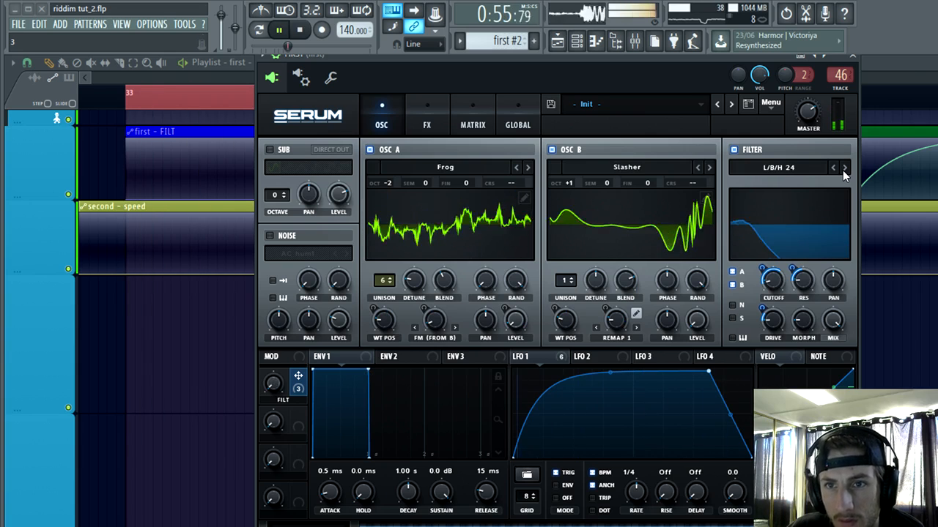
{"action": "left_click", "coordinate": [842, 170]}
{"action": "left_click", "coordinate": [843, 170]}
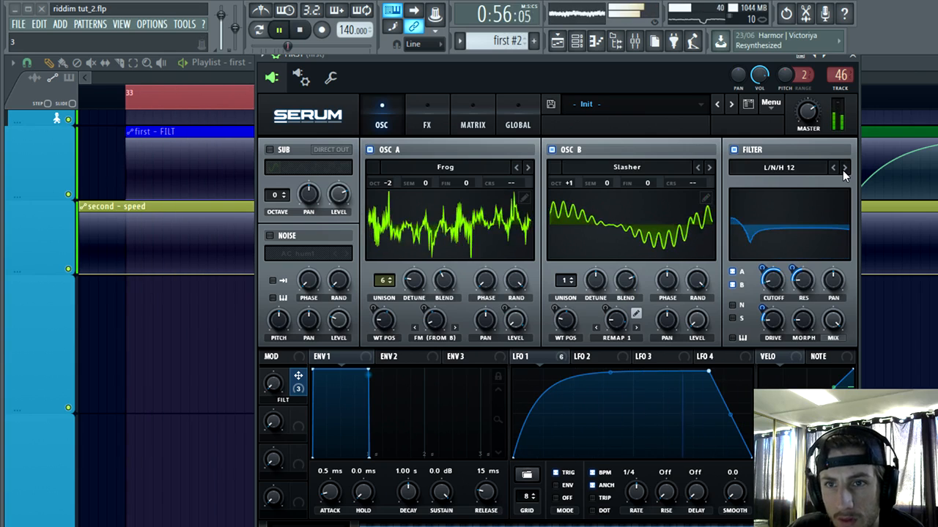
{"action": "left_click", "coordinate": [842, 170]}
{"action": "left_click", "coordinate": [842, 170]}
{"action": "left_click", "coordinate": [842, 170]}
Step: Try the remaining comb and flanger filters, including Cmb H6+, Flg + and Flg L6-, stopping at Phs 12+
{"action": "left_click", "coordinate": [842, 170]}
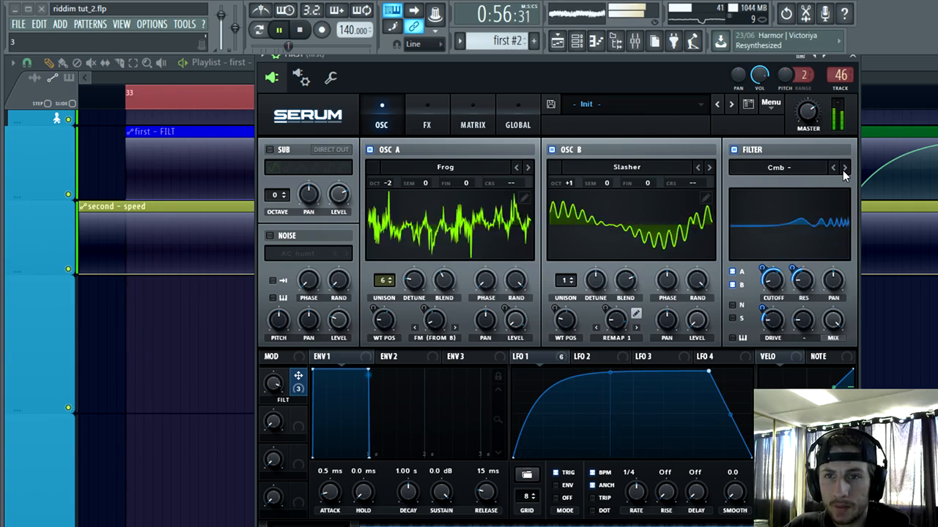
{"action": "left_click", "coordinate": [842, 170]}
{"action": "left_click", "coordinate": [843, 170]}
{"action": "left_click", "coordinate": [844, 170]}
{"action": "left_click", "coordinate": [845, 170]}
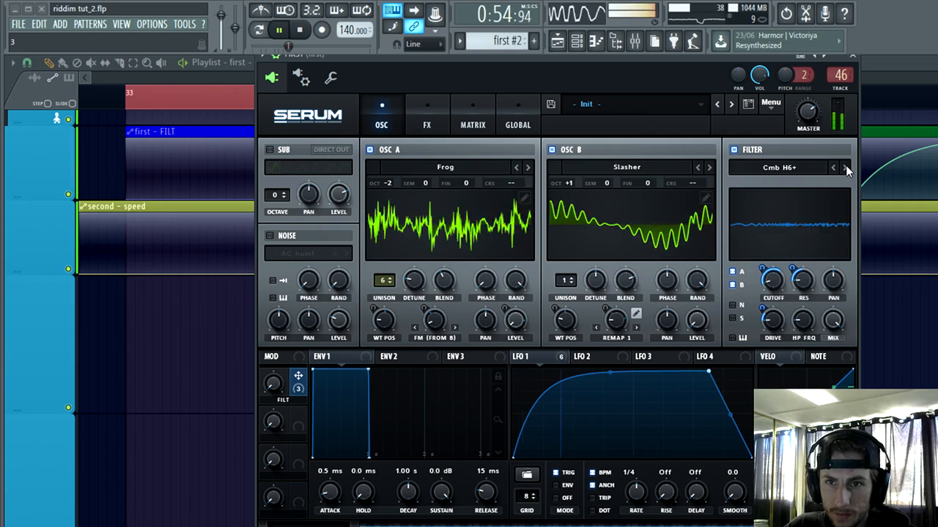
{"action": "left_click", "coordinate": [847, 170]}
{"action": "left_click", "coordinate": [846, 170]}
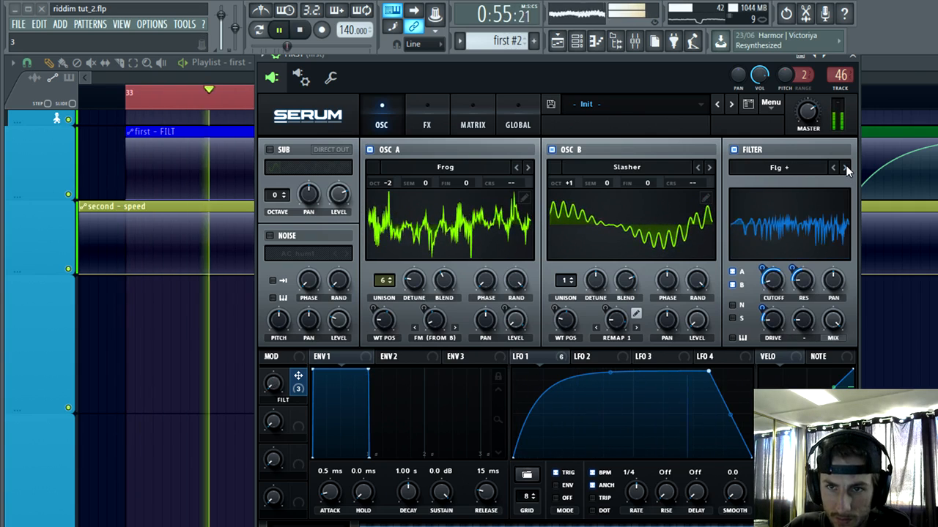
{"action": "left_click", "coordinate": [847, 170]}
{"action": "left_click", "coordinate": [846, 170]}
{"action": "left_click", "coordinate": [846, 170]}
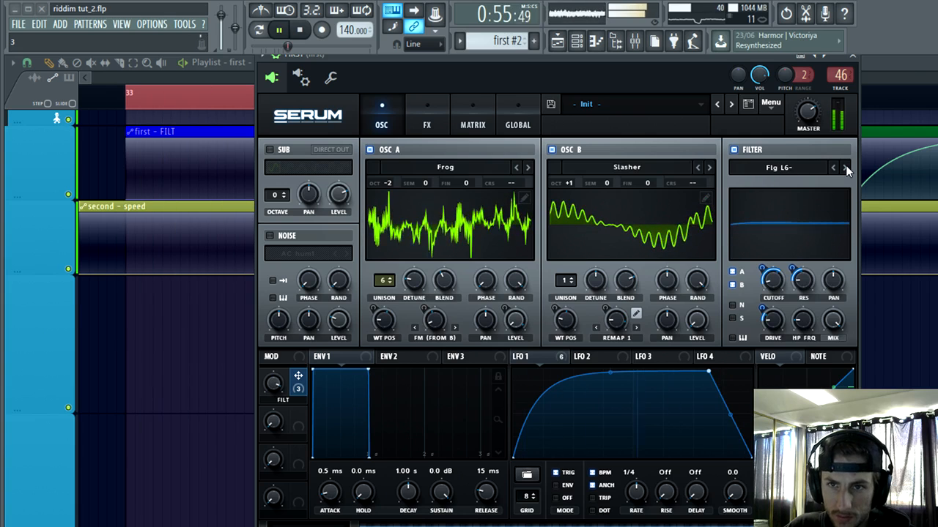
{"action": "left_click", "coordinate": [846, 170]}
Step: Try Phs 12- with the cutoff at 28 Hz, then switch to Phs 24+ with FILT drive modulation at 15
{"action": "left_click", "coordinate": [846, 170]}
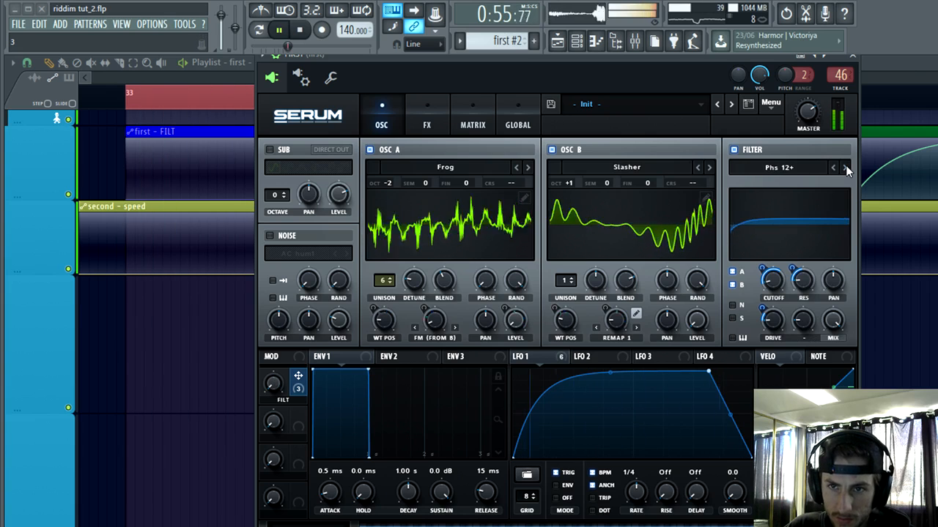
{"action": "left_click", "coordinate": [846, 170]}
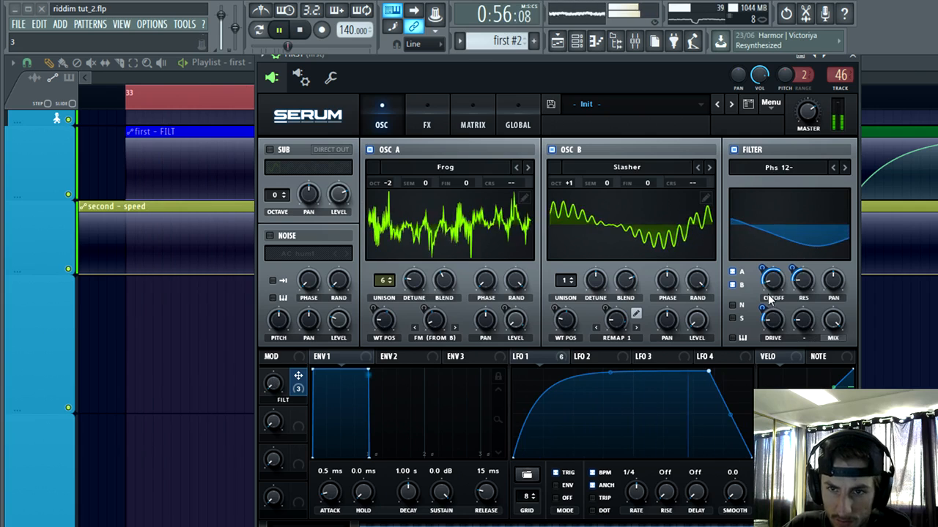
{"action": "left_click_drag", "start_coordinate": [769, 299], "coordinate": [774, 293]}
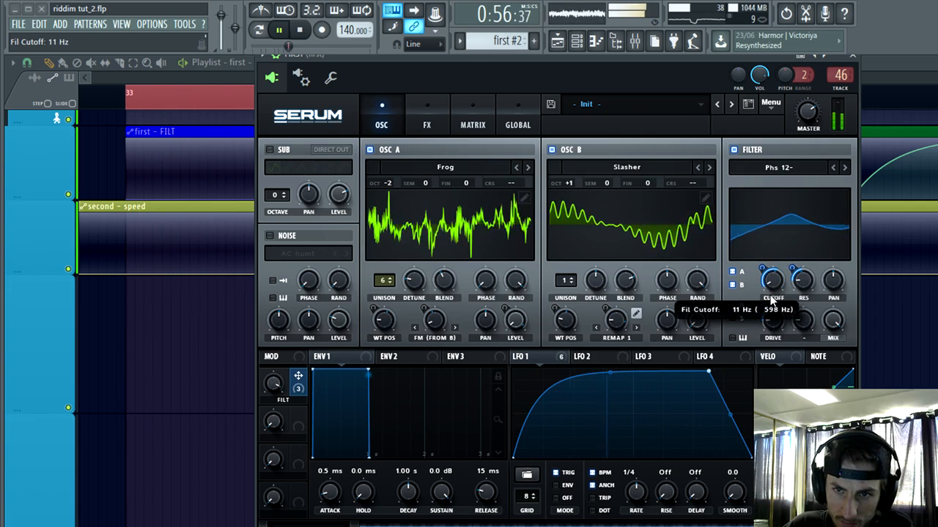
{"action": "left_click", "coordinate": [843, 170]}
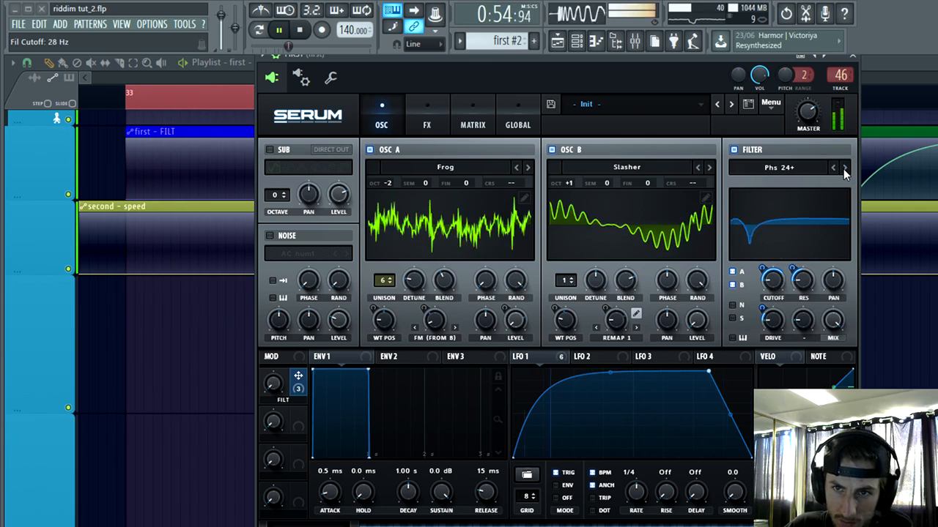
{"action": "left_click_drag", "start_coordinate": [765, 277], "coordinate": [767, 263]}
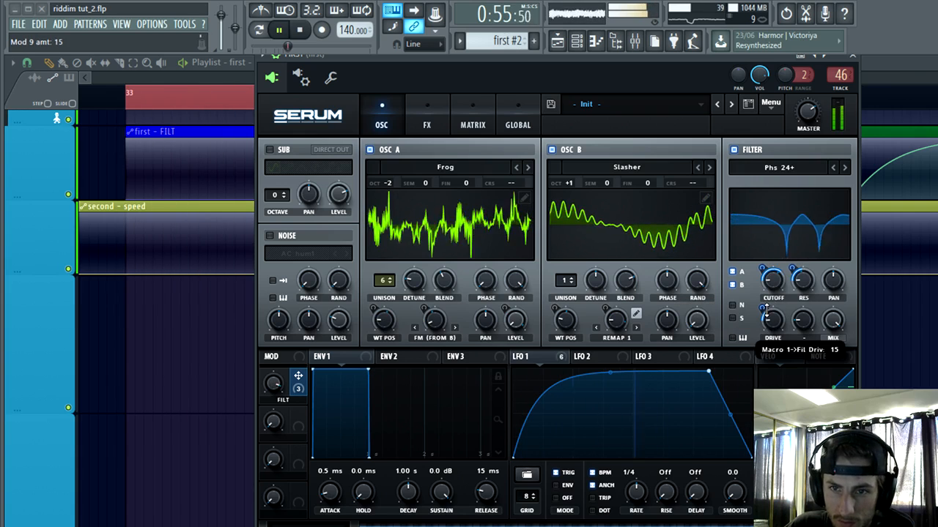
Step: Step the filter through Phs 24- to Phs 48+ and adjust the FILT cutoff modulation around 50
{"action": "left_click", "coordinate": [844, 167]}
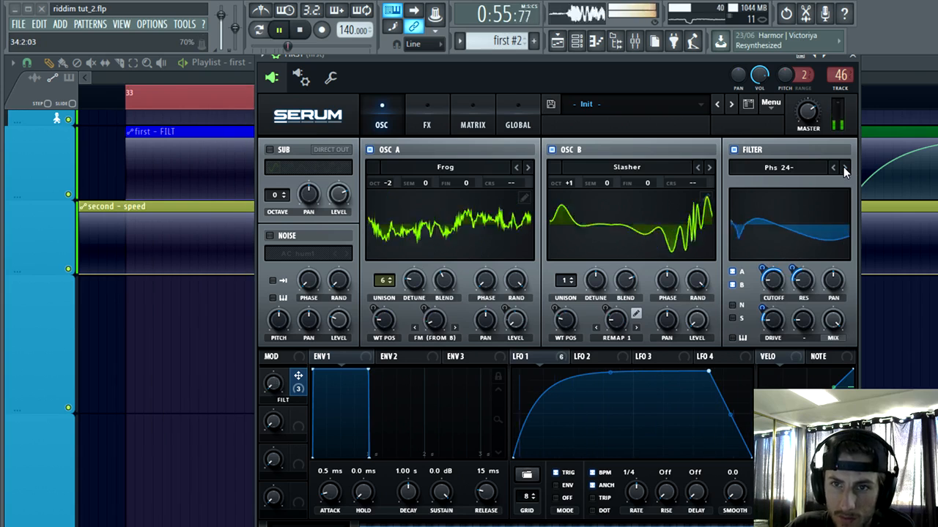
{"action": "left_click", "coordinate": [843, 167]}
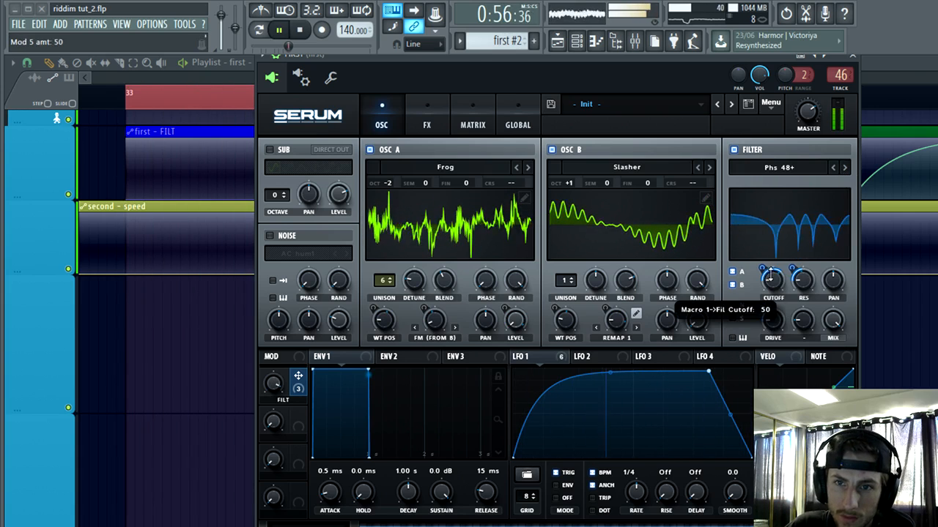
{"action": "left_click_drag", "start_coordinate": [765, 270], "coordinate": [764, 299]}
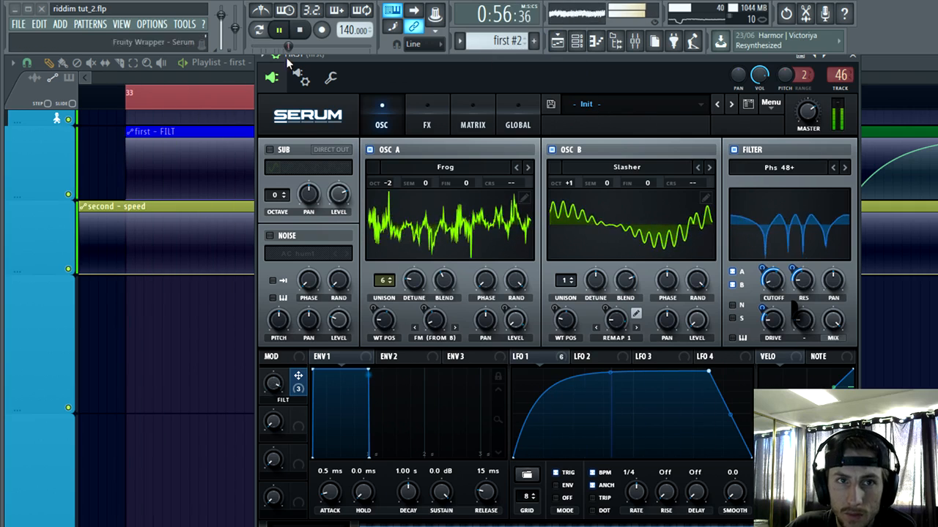
Step: Stop playback, close the Serum and channel rack windows, and clear the bar 33 time selection in the playlist
{"action": "left_click", "coordinate": [278, 30]}
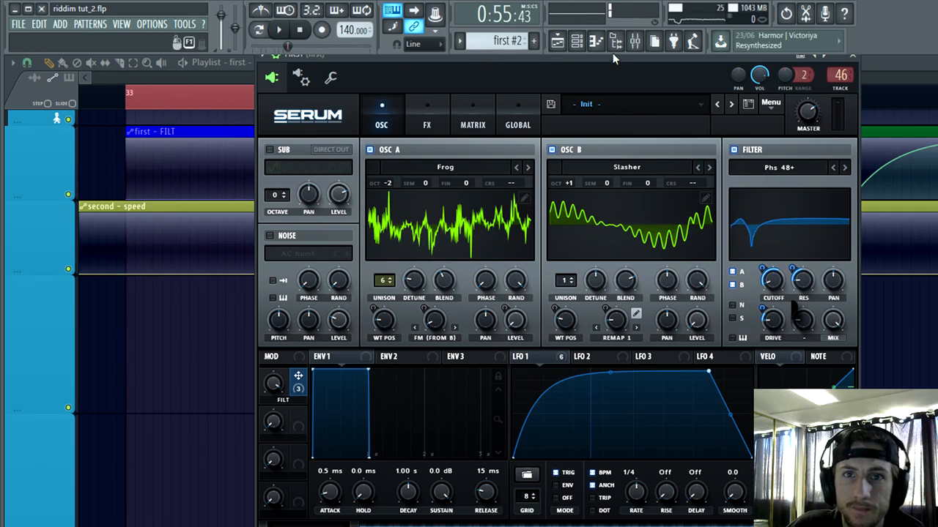
{"action": "left_click", "coordinate": [859, 60]}
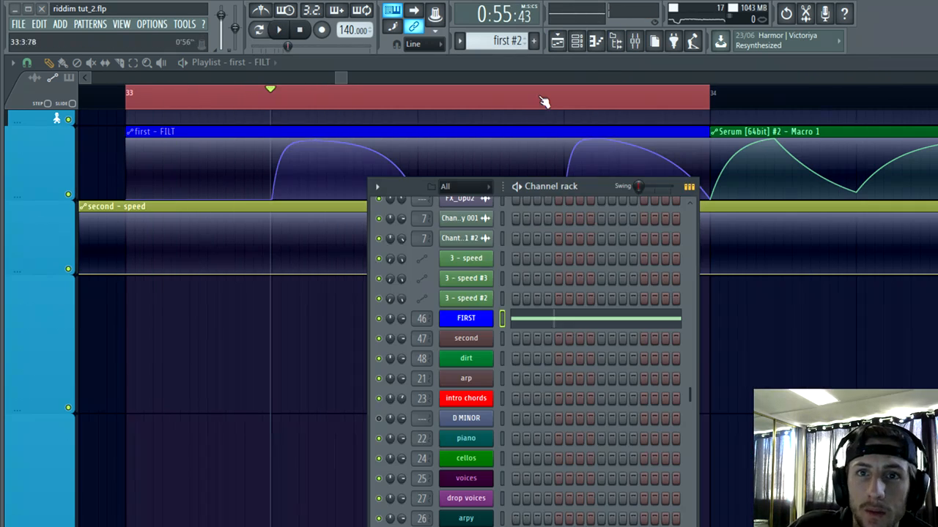
{"action": "left_click", "coordinate": [585, 48]}
{"action": "scroll", "coordinate": [744, 346], "scroll_direction": "down", "scroll_amount": 4}
{"action": "scroll", "coordinate": [737, 359], "scroll_direction": "up", "scroll_amount": 2}
{"action": "scroll", "coordinate": [668, 433], "scroll_direction": "up", "scroll_amount": 2}
{"action": "scroll", "coordinate": [651, 447], "scroll_direction": "down", "scroll_amount": 2}
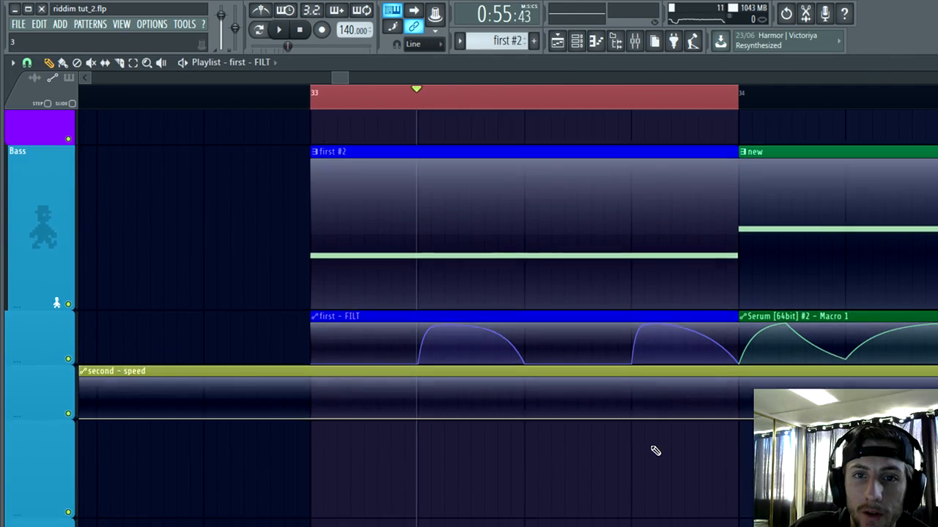
{"action": "scroll", "coordinate": [652, 451], "scroll_direction": "down", "scroll_amount": 2}
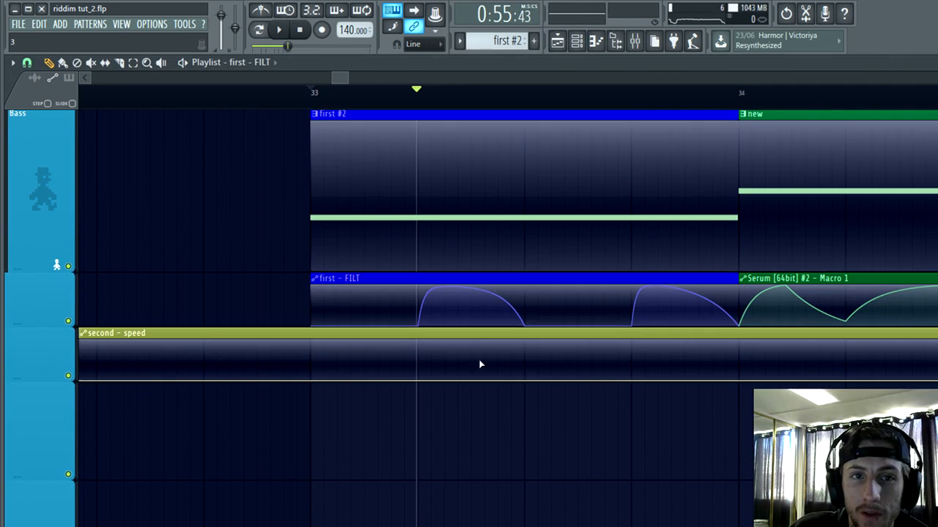
Step: Play the song from bar 32 into the drop to hear the FIRST bass in context
{"action": "scroll", "coordinate": [422, 478], "scroll_direction": "down", "scroll_amount": 3}
{"action": "left_click", "coordinate": [277, 94]}
{"action": "key", "text": "space"}
{"action": "scroll", "coordinate": [391, 313], "scroll_direction": "up", "scroll_amount": 3}
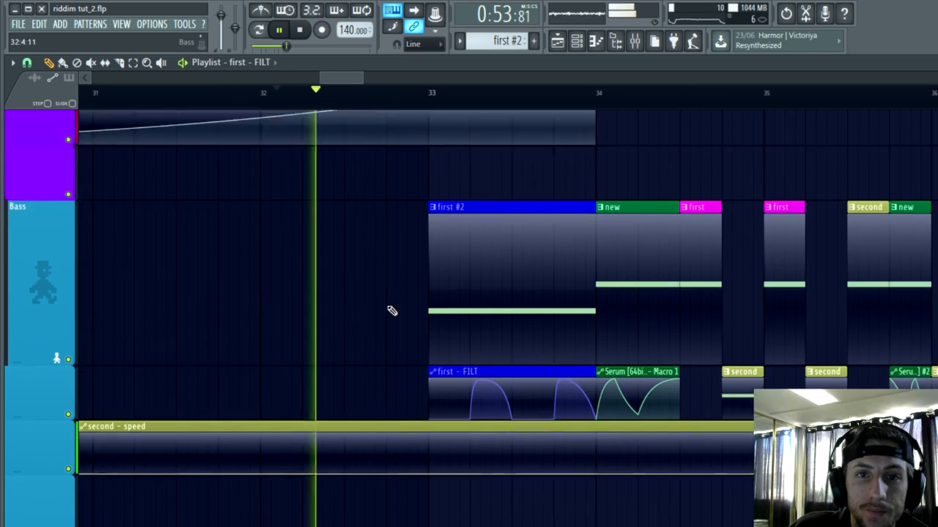
{"action": "scroll", "coordinate": [432, 358], "scroll_direction": "down", "scroll_amount": 3}
{"action": "scroll", "coordinate": [546, 480], "scroll_direction": "up", "scroll_amount": 3}
{"action": "scroll", "coordinate": [570, 452], "scroll_direction": "up", "scroll_amount": 2}
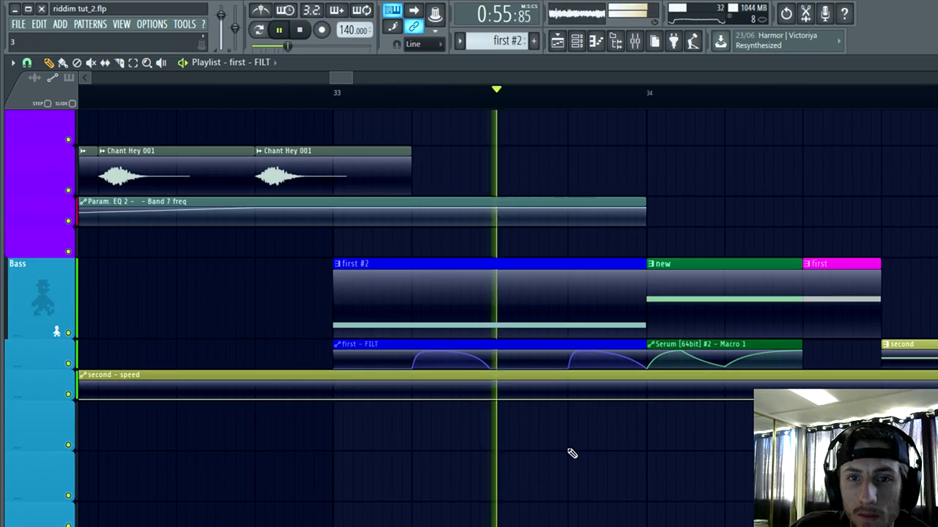
Step: Replay the lead-in and restart playback from just before bar 33 to hear the drop's opening bass
{"action": "key", "text": "space"}
{"action": "scroll", "coordinate": [555, 441], "scroll_direction": "up", "scroll_amount": 3}
{"action": "scroll", "coordinate": [551, 437], "scroll_direction": "up", "scroll_amount": 2}
{"action": "key", "text": "space"}
{"action": "scroll", "coordinate": [548, 433], "scroll_direction": "down", "scroll_amount": 4}
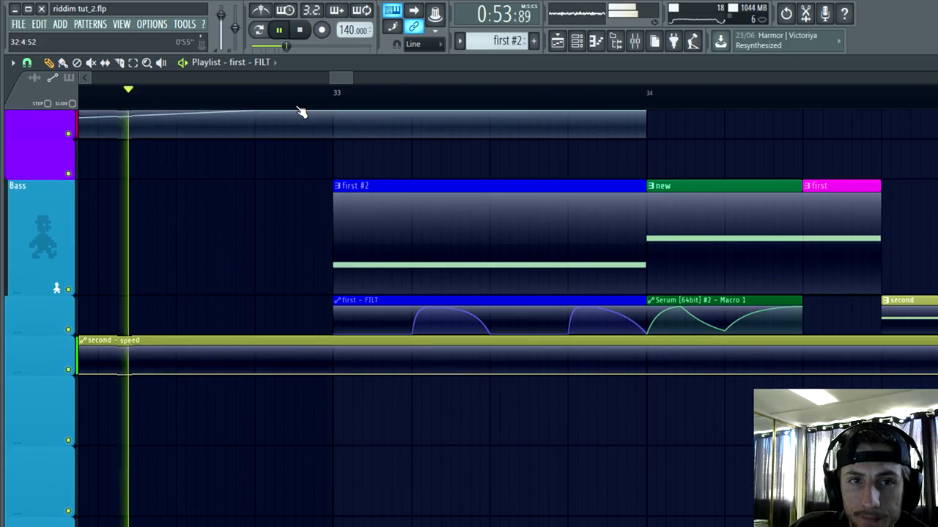
{"action": "left_click", "coordinate": [301, 95]}
{"action": "key", "text": "space"}
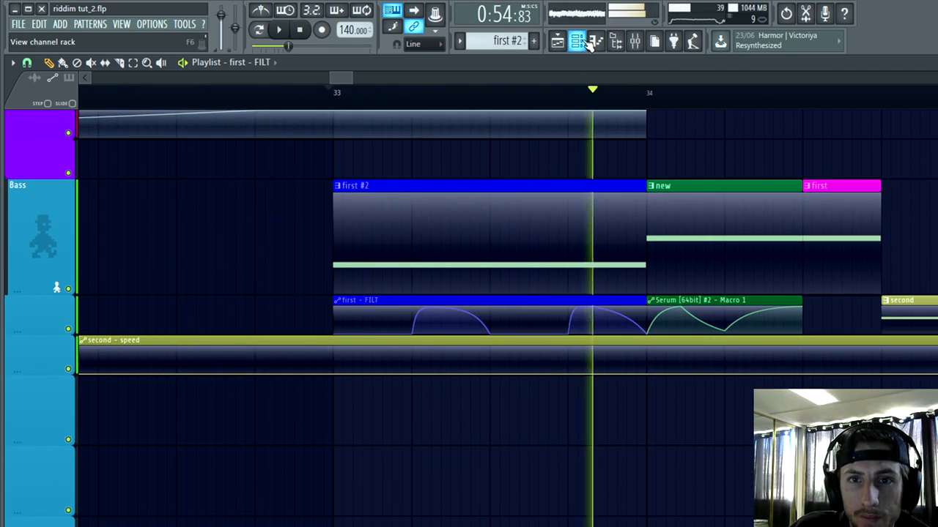
Step: Reopen the FIRST Serum and try filters from Phs 48L6- through High EQ 6, settling on Allpasses
{"action": "left_click", "coordinate": [582, 43]}
{"action": "left_click", "coordinate": [485, 323]}
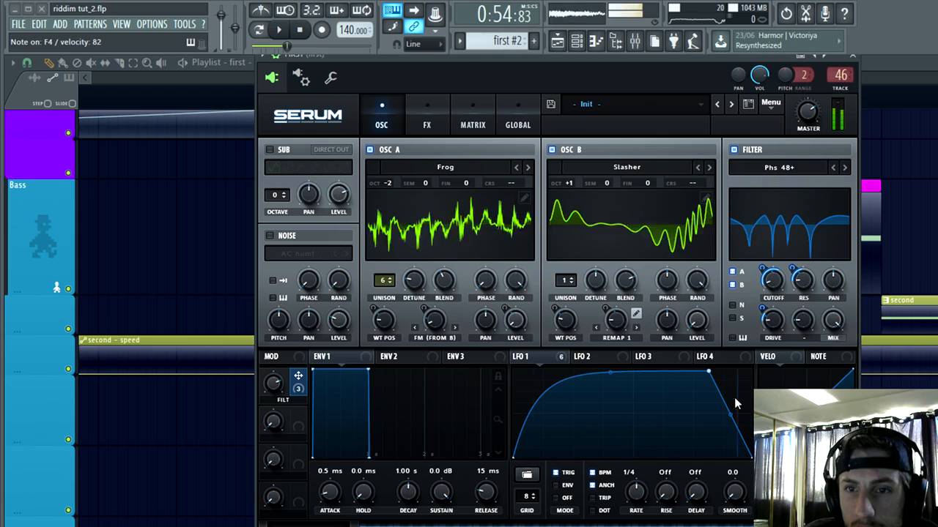
{"action": "left_click", "coordinate": [847, 168]}
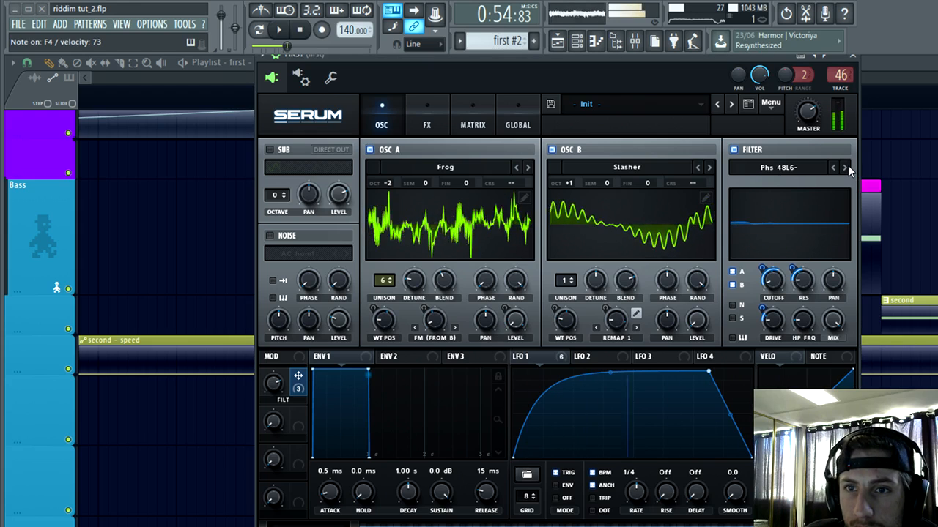
{"action": "left_click", "coordinate": [846, 168]}
{"action": "left_click", "coordinate": [846, 167]}
{"action": "left_click", "coordinate": [846, 168]}
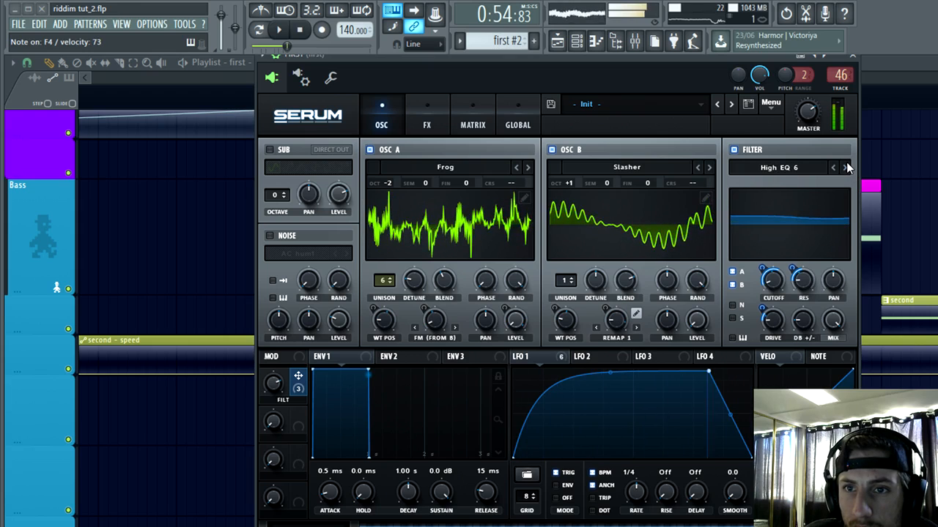
{"action": "left_click", "coordinate": [846, 167]}
{"action": "left_click", "coordinate": [846, 168]}
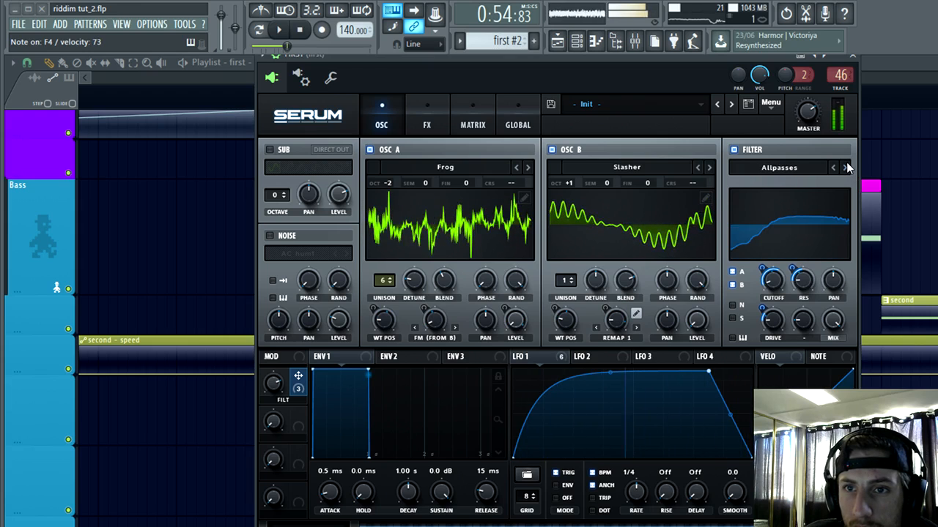
Step: Select bar 33 to bar 34 as the playback loop, start playing it, and reopen the FIRST Serum
{"action": "left_click", "coordinate": [134, 64]}
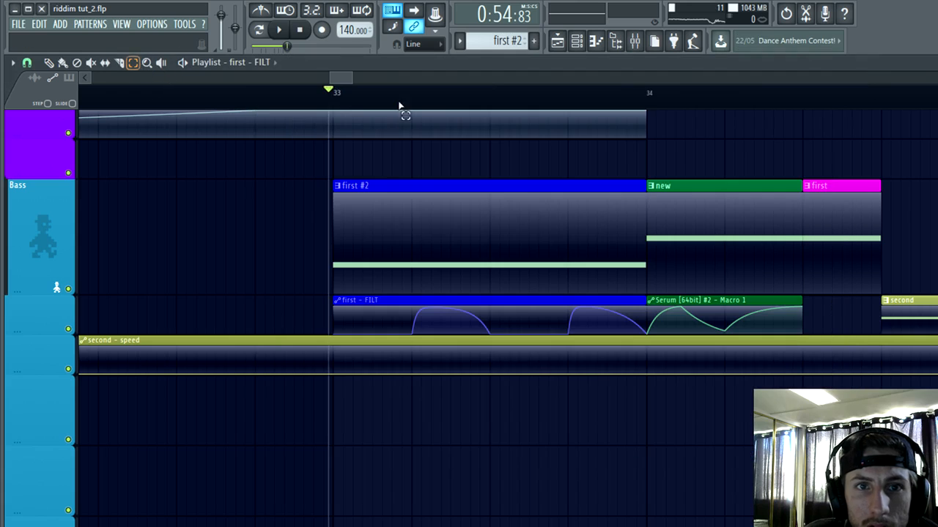
{"action": "left_click_drag", "start_coordinate": [337, 99], "coordinate": [659, 138]}
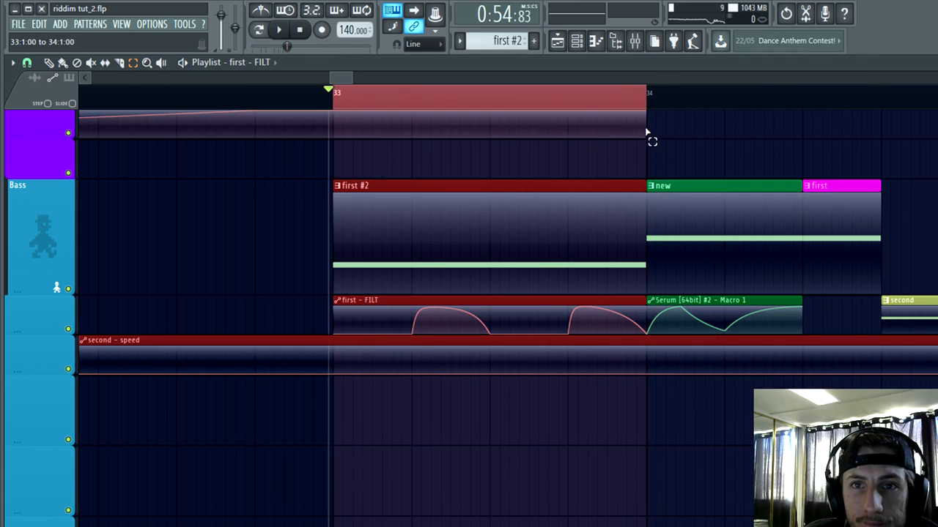
{"action": "key", "text": "space"}
{"action": "left_click", "coordinate": [578, 43]}
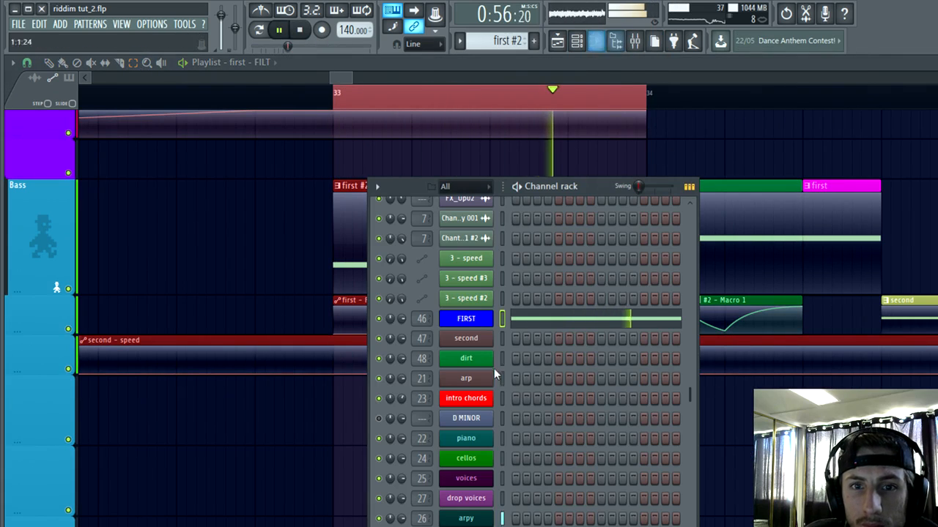
{"action": "left_click", "coordinate": [464, 320]}
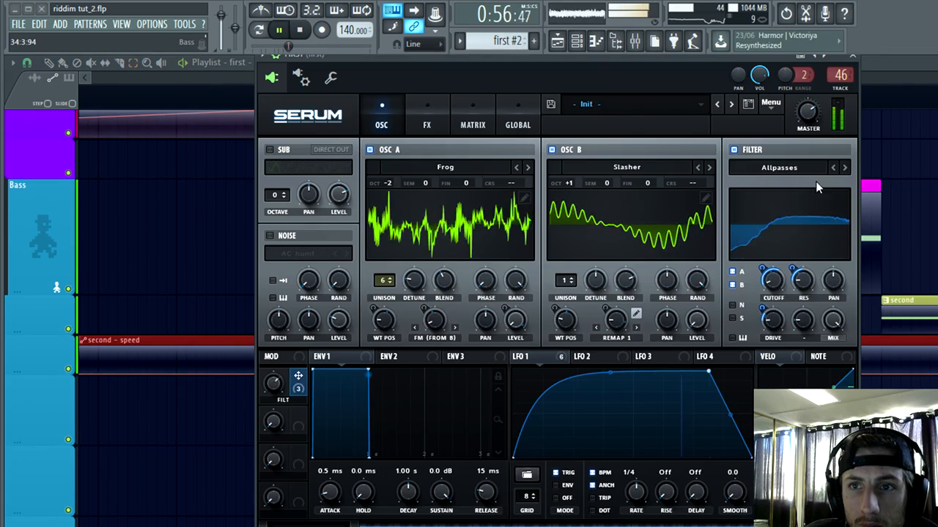
Step: Lower the filter cutoff to 31 Hz and try the filter types from Reverb through Formant-II
{"action": "left_click_drag", "start_coordinate": [784, 271], "coordinate": [830, 188]}
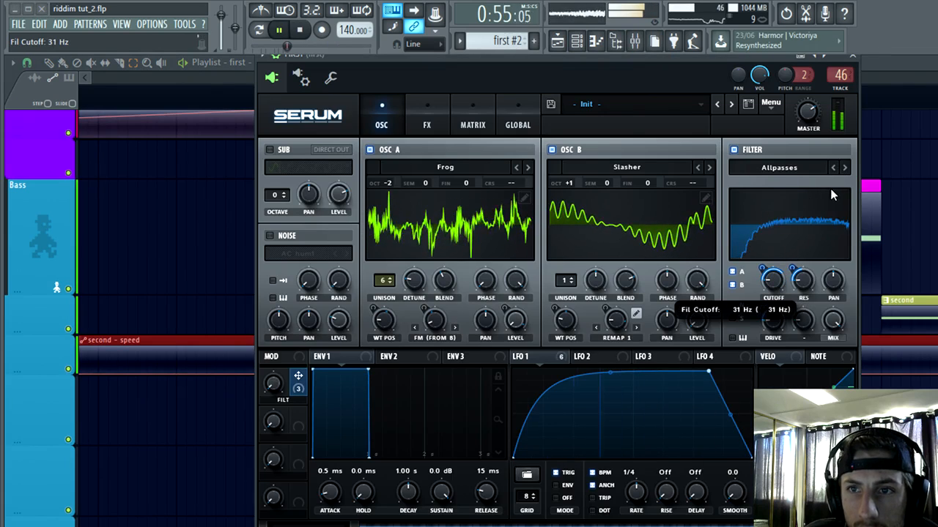
{"action": "left_click", "coordinate": [844, 168]}
{"action": "left_click", "coordinate": [845, 169]}
{"action": "left_click", "coordinate": [844, 169]}
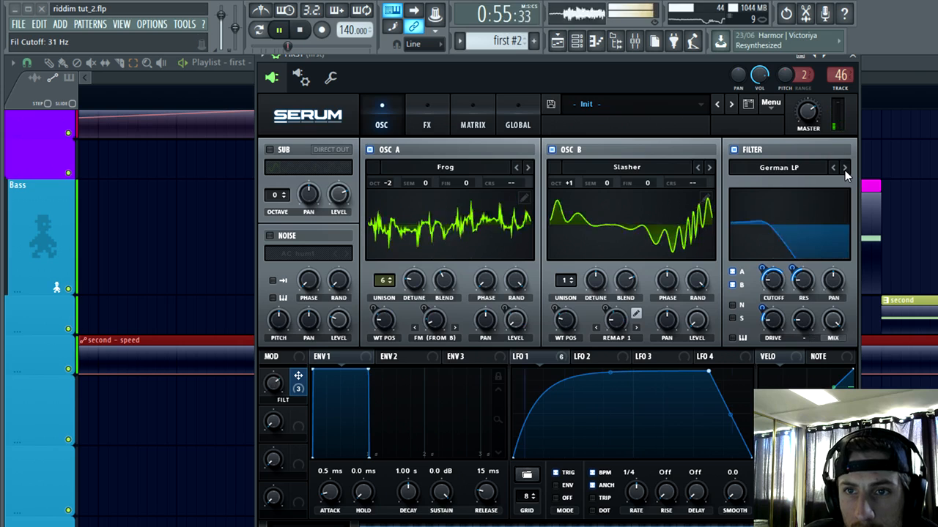
{"action": "left_click", "coordinate": [844, 169]}
{"action": "left_click", "coordinate": [845, 168]}
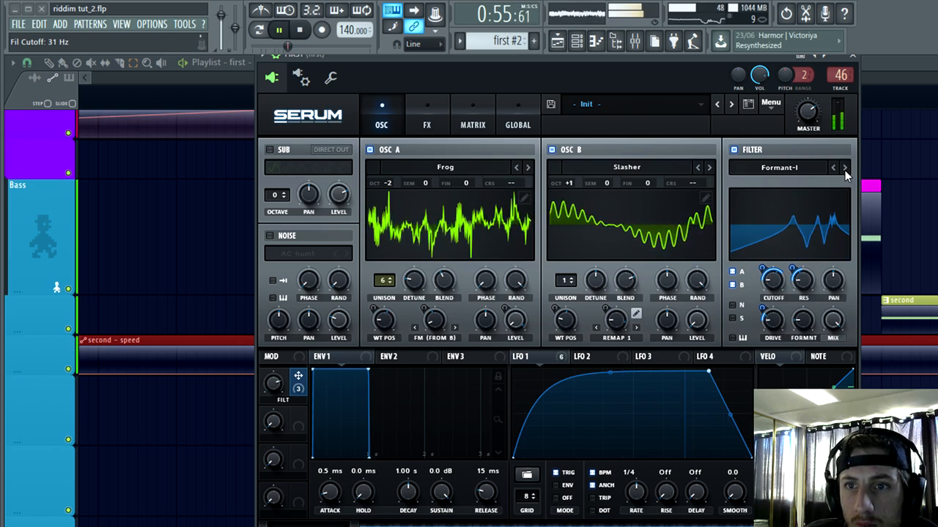
{"action": "left_click", "coordinate": [845, 170]}
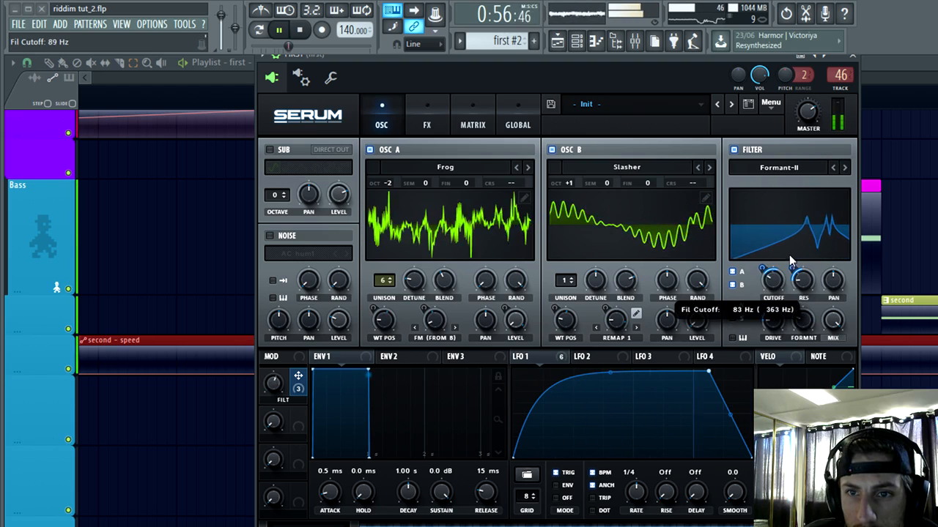
Step: Switch the filter to High 24 and reshape LFO 1 with a slightly lower plateau falling off about three-quarters through, then close Serum
{"action": "left_click_drag", "start_coordinate": [707, 373], "coordinate": [639, 392]}
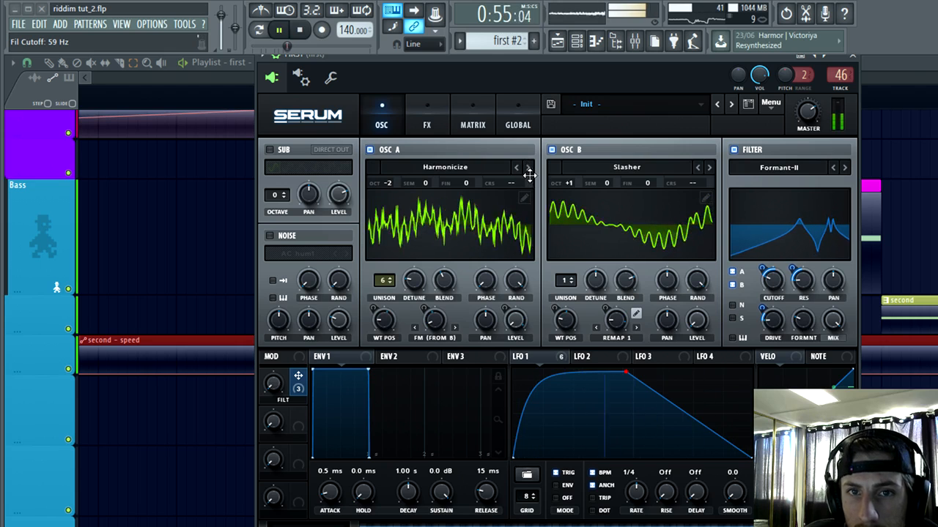
{"action": "left_click", "coordinate": [769, 180]}
{"action": "mouse_move", "coordinate": [769, 182]}
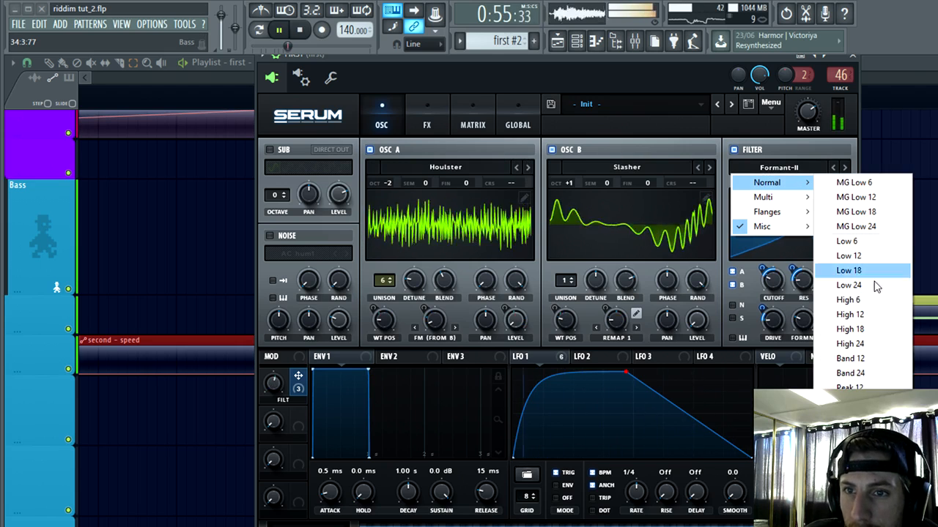
{"action": "left_click", "coordinate": [851, 344]}
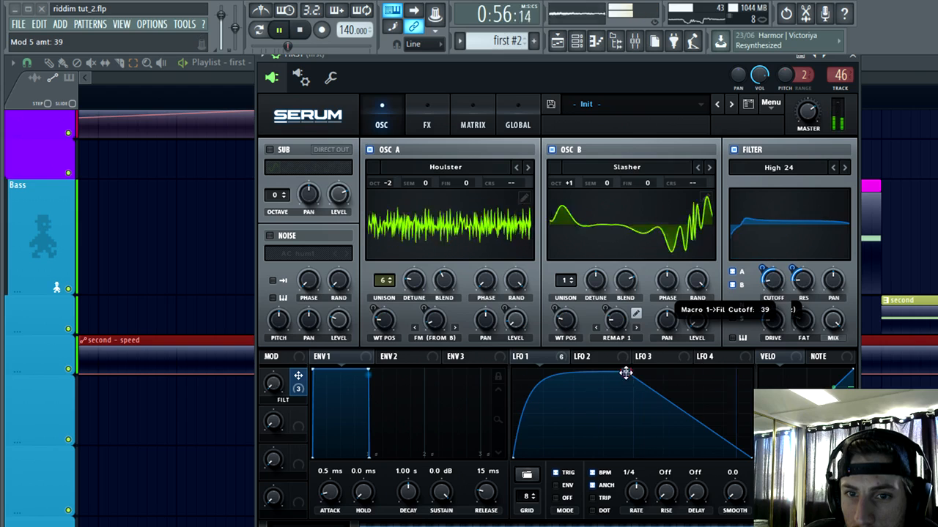
{"action": "left_click_drag", "start_coordinate": [625, 374], "coordinate": [691, 394]}
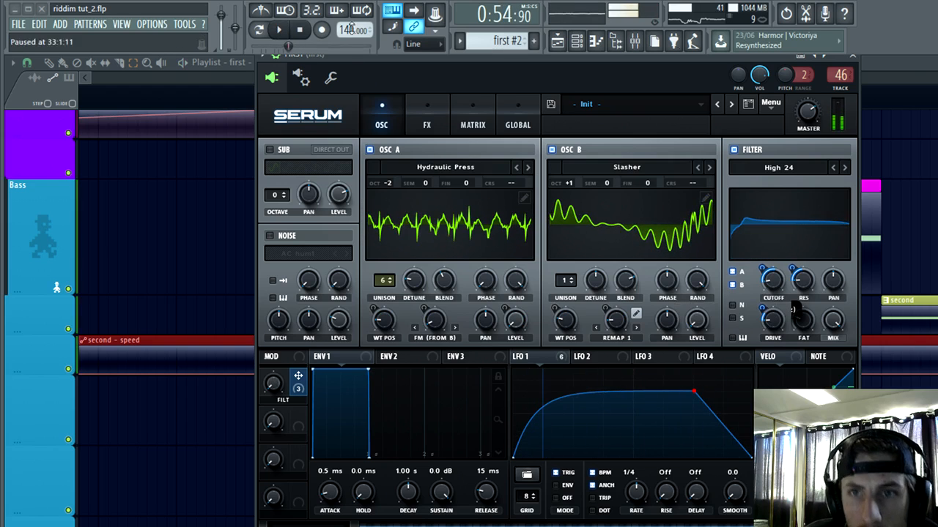
{"action": "left_click", "coordinate": [854, 57]}
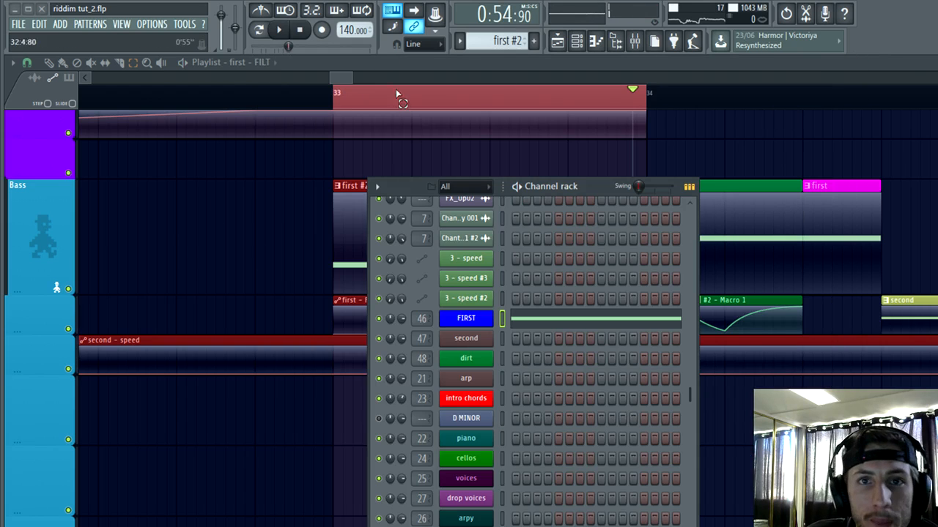
Step: Clear the loop selection in the playlist and play from just before bar 33 to hear the bass in context
{"action": "left_click", "coordinate": [575, 45]}
{"action": "left_click", "coordinate": [340, 496]}
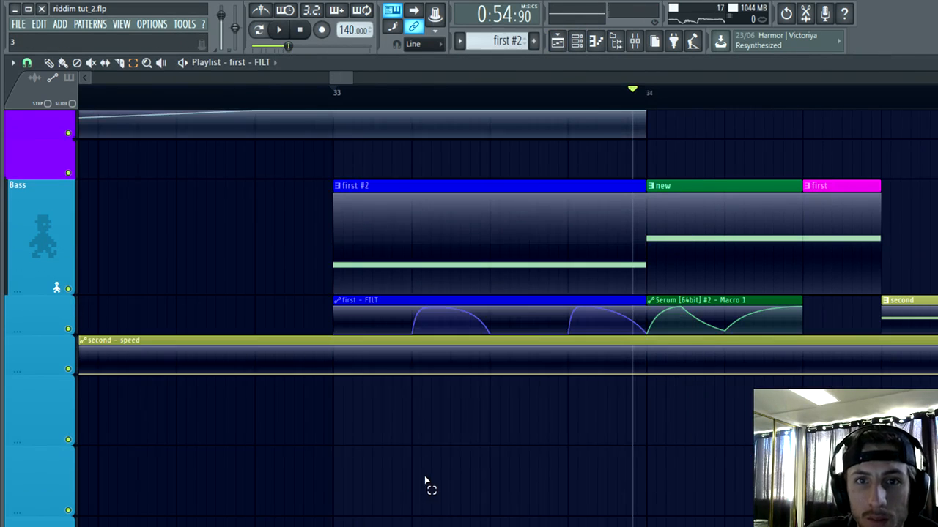
{"action": "scroll", "coordinate": [425, 478], "scroll_direction": "down", "scroll_amount": 2}
{"action": "key", "text": "space"}
{"action": "scroll", "coordinate": [575, 500], "scroll_direction": "up", "scroll_amount": 2}
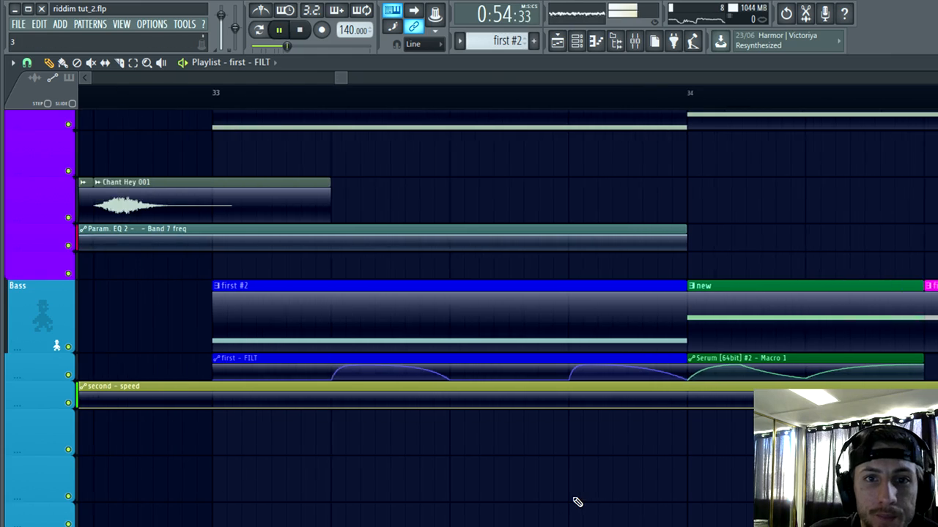
{"action": "scroll", "coordinate": [572, 495], "scroll_direction": "up", "scroll_amount": 2}
{"action": "scroll", "coordinate": [635, 510], "scroll_direction": "down", "scroll_amount": 2}
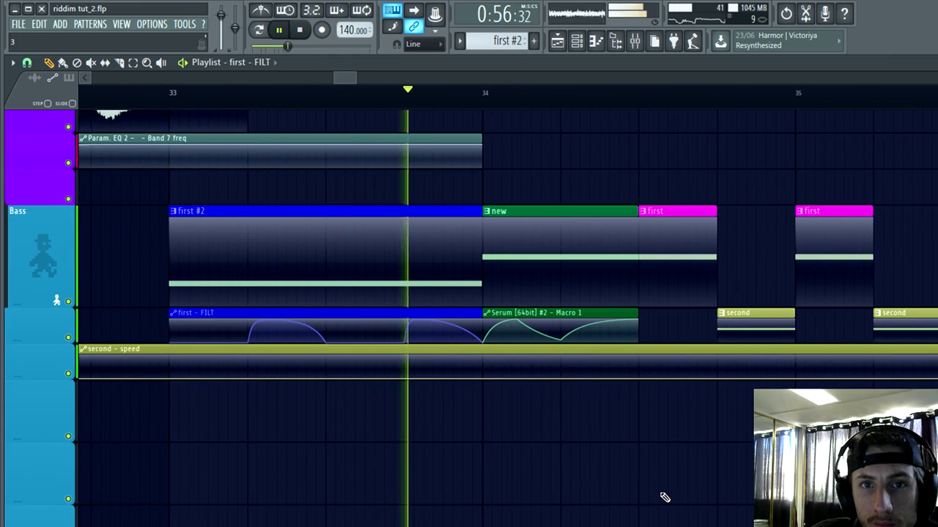
{"action": "scroll", "coordinate": [620, 486], "scroll_direction": "up", "scroll_amount": 3}
{"action": "scroll", "coordinate": [619, 482], "scroll_direction": "down", "scroll_amount": 2}
{"action": "scroll", "coordinate": [524, 436], "scroll_direction": "up", "scroll_amount": 3}
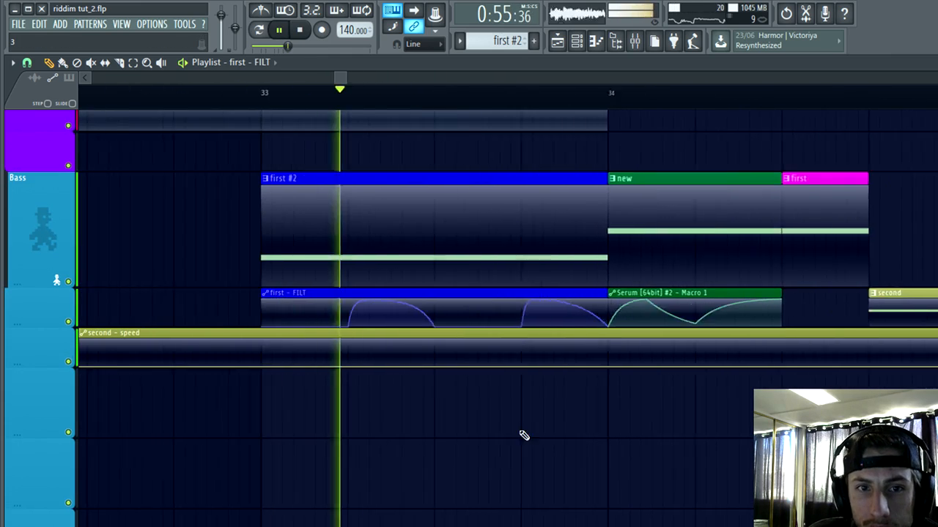
{"action": "key", "text": "space"}
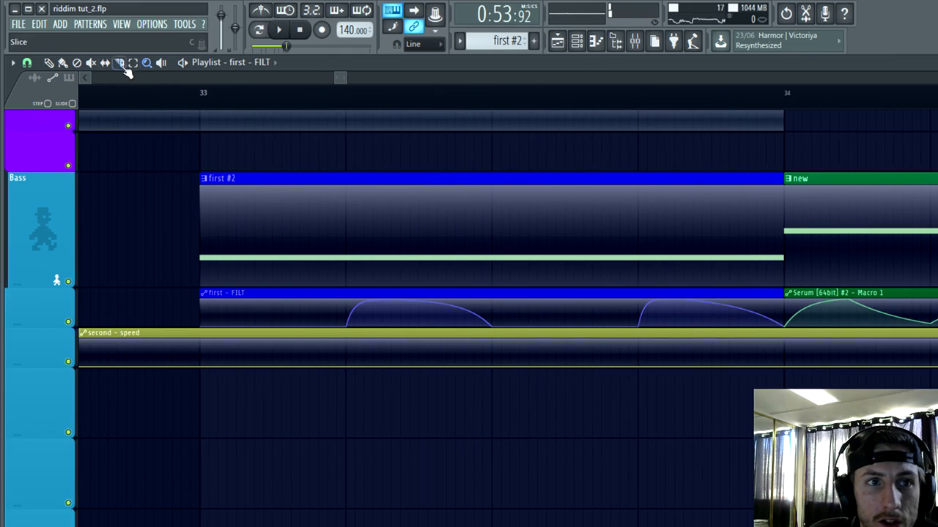
Step: Loop bar 33 to bar 34 during playback and set Macro 1's modulation of filter resonance to 39 in the FIRST Serum
{"action": "left_click_drag", "start_coordinate": [208, 102], "coordinate": [719, 119]}
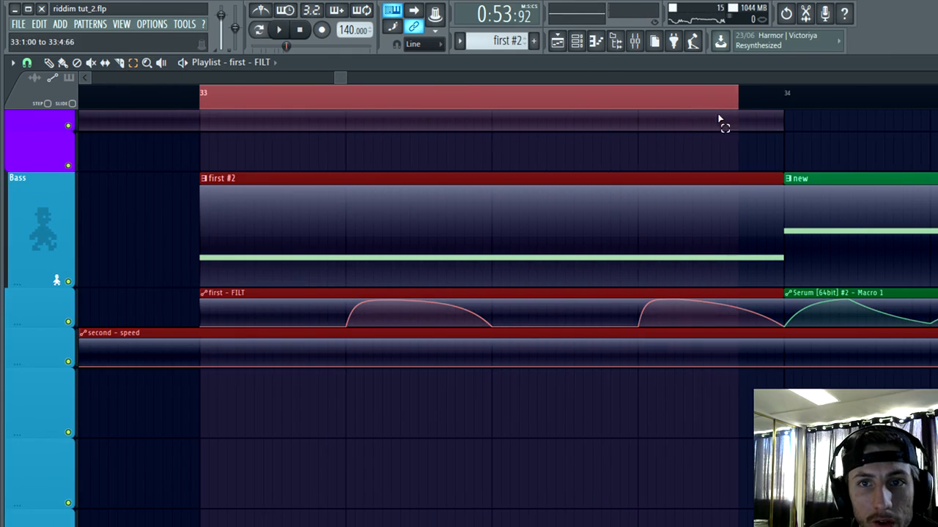
{"action": "key", "text": "space"}
{"action": "left_click", "coordinate": [558, 41]}
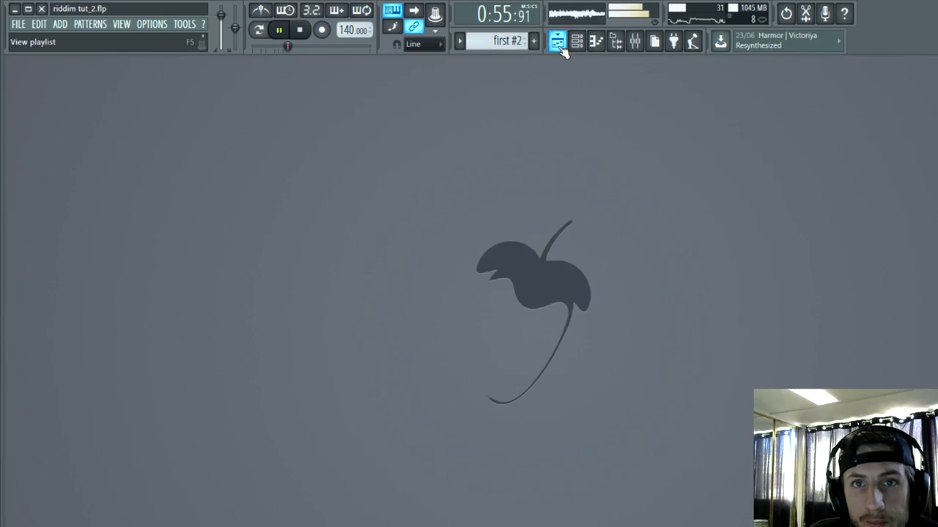
{"action": "left_click", "coordinate": [595, 41]}
{"action": "left_click", "coordinate": [615, 41]}
{"action": "left_click", "coordinate": [466, 318]}
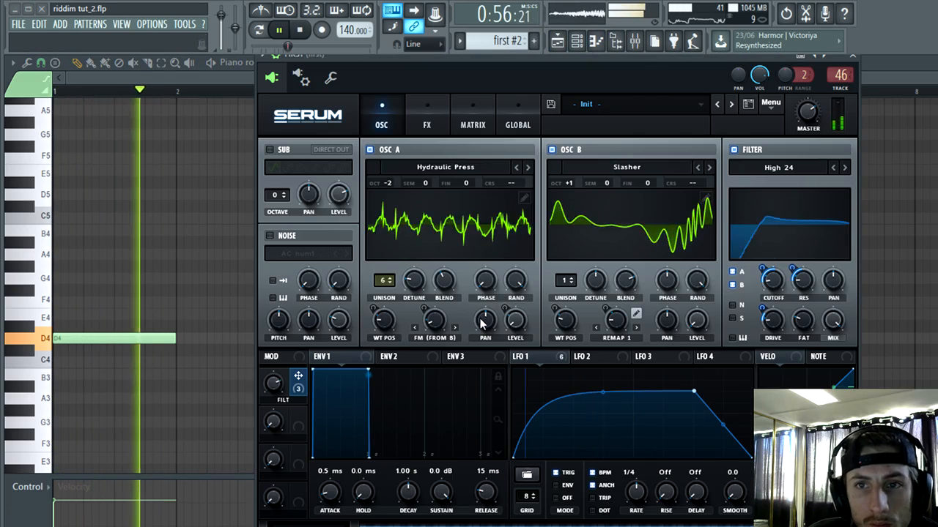
{"action": "left_click_drag", "start_coordinate": [763, 270], "coordinate": [795, 263]}
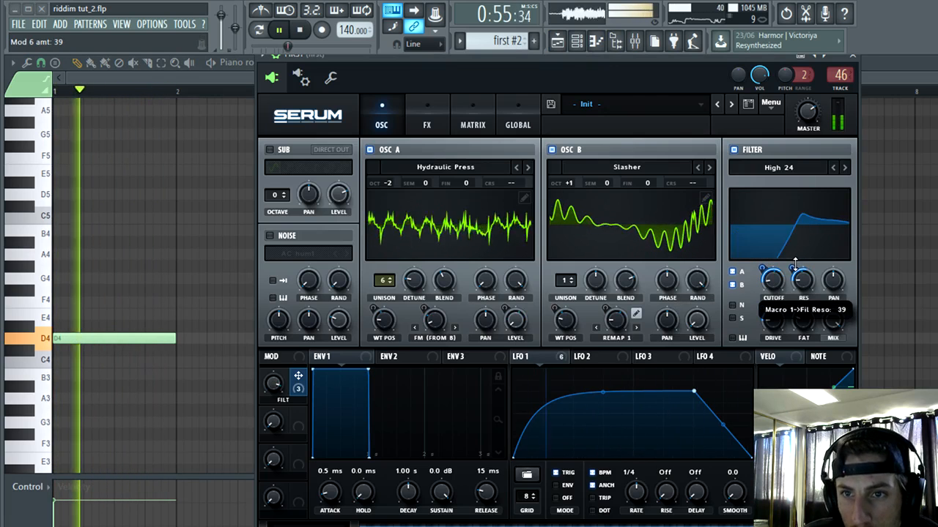
Step: Enable the filter effect in the FIRST Serum's FX rack and set its type to Formant-II
{"action": "left_click", "coordinate": [434, 118]}
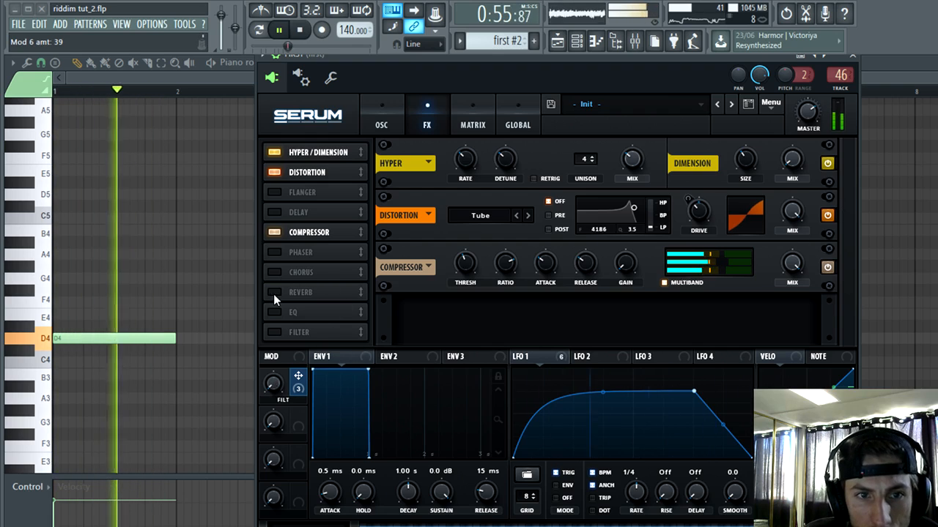
{"action": "left_click", "coordinate": [273, 331]}
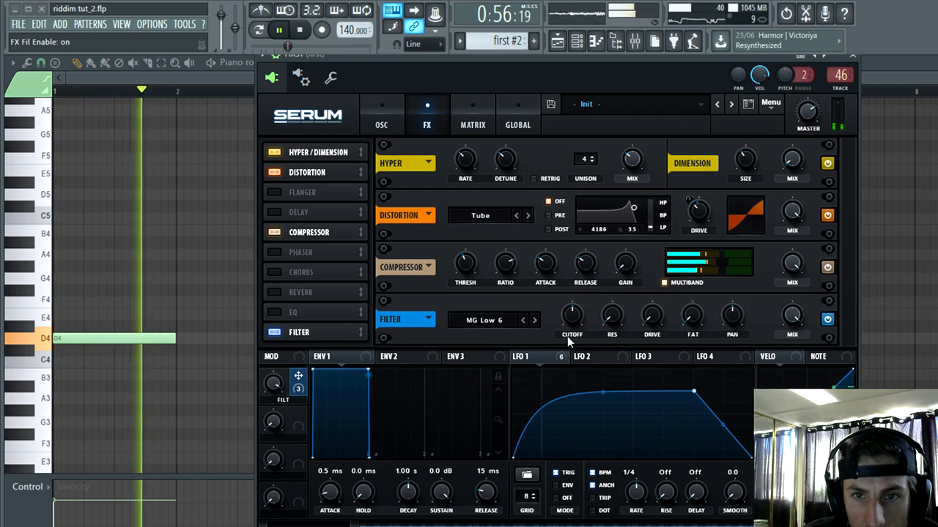
{"action": "left_click", "coordinate": [483, 320]}
{"action": "mouse_move", "coordinate": [488, 366]}
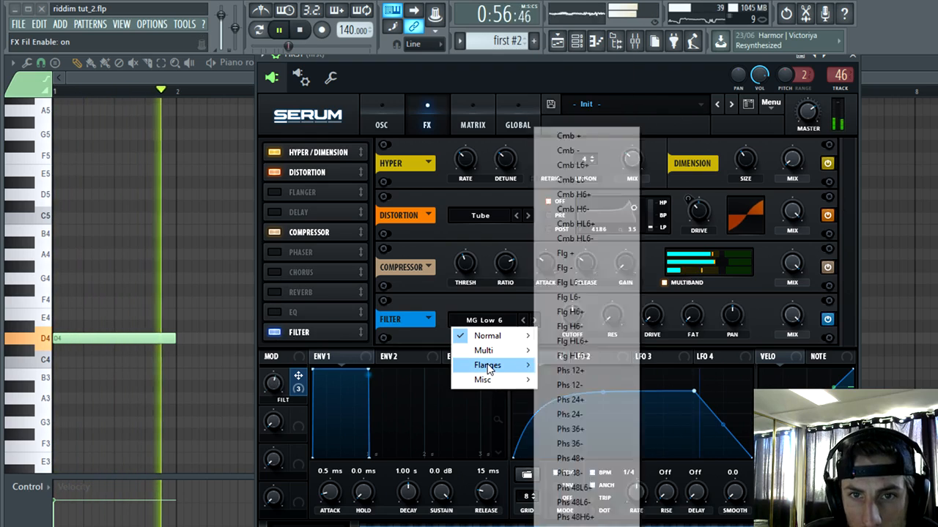
{"action": "mouse_move", "coordinate": [504, 381]}
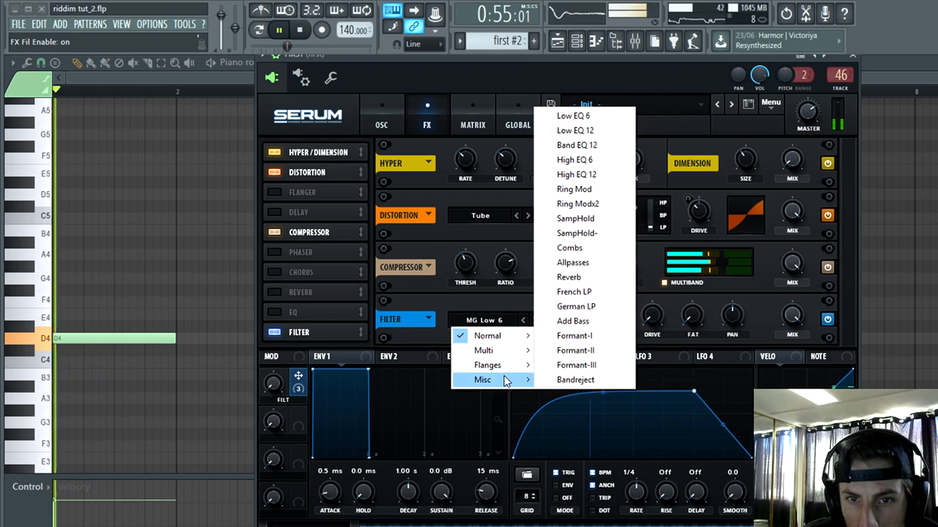
{"action": "left_click", "coordinate": [576, 350]}
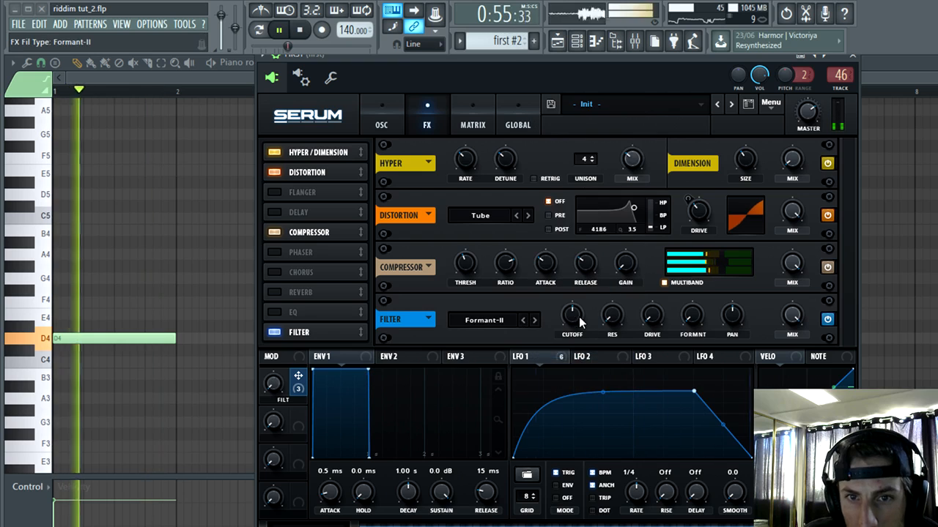
Step: Lower the FX filter cutoff, modulate cutoff by 52, resonance by 44 and formant with LFO 1, and set the mix to 30%
{"action": "mouse_move", "coordinate": [579, 322]}
{"action": "left_mouse_down"}
{"action": "mouse_move", "coordinate": [568, 331]}
{"action": "mouse_move", "coordinate": [575, 335]}
{"action": "mouse_move", "coordinate": [491, 370]}
{"action": "mouse_move", "coordinate": [565, 315]}
{"action": "left_mouse_up"}
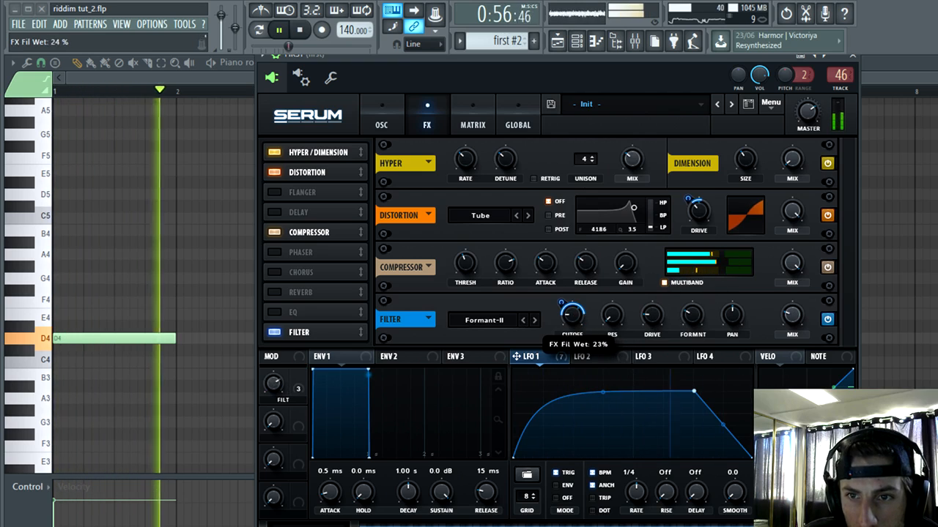
{"action": "left_click_drag", "start_coordinate": [566, 315], "coordinate": [566, 316]}
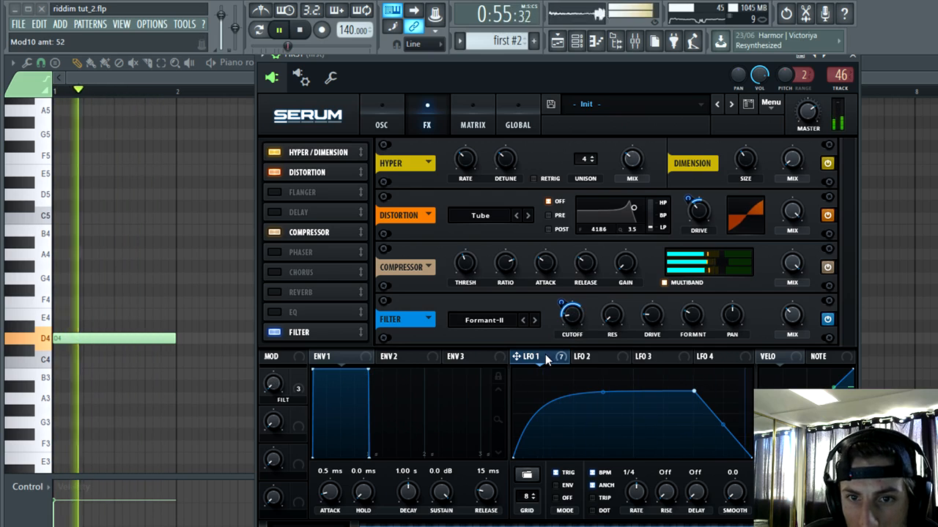
{"action": "left_click_drag", "start_coordinate": [545, 353], "coordinate": [603, 316]}
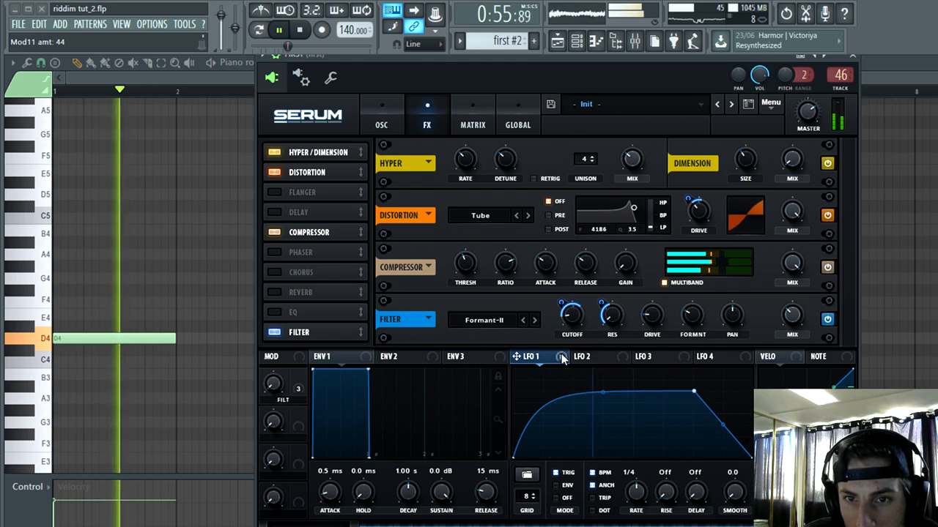
{"action": "left_click_drag", "start_coordinate": [561, 357], "coordinate": [693, 315]}
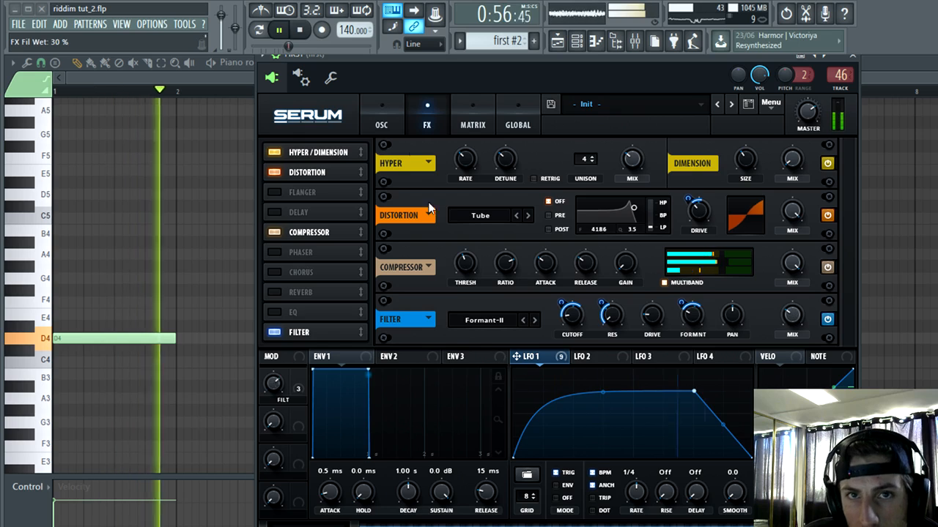
{"action": "left_click", "coordinate": [279, 30]}
{"action": "left_click", "coordinate": [852, 56]}
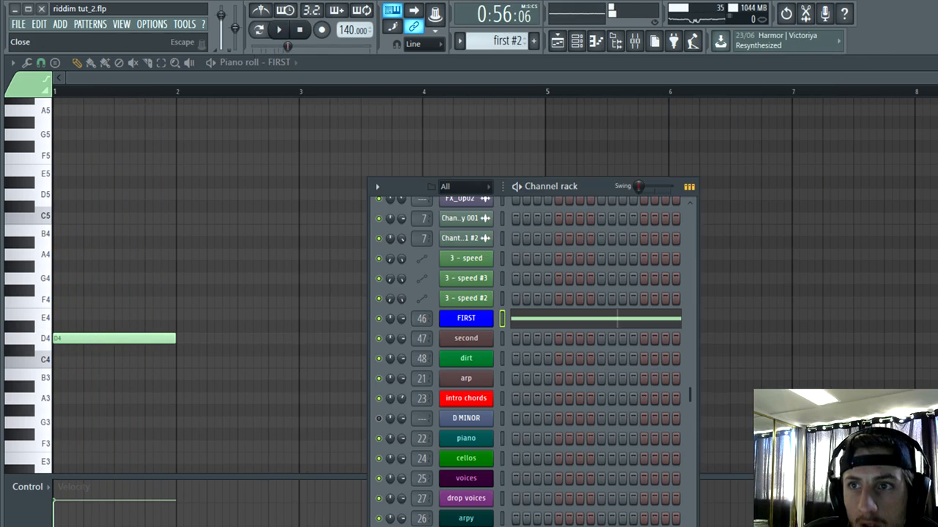
{"action": "key", "text": "Escape"}
{"action": "key", "text": "Escape"}
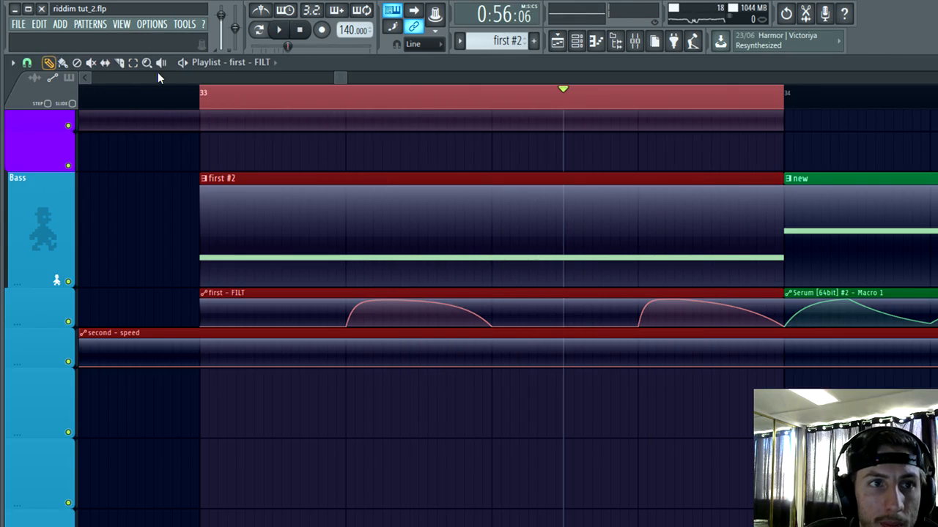
Step: Select the bass and automation clips from bar 34 to bar 36 and move them away to a later part of the playlist
{"action": "scroll", "coordinate": [176, 257], "scroll_direction": "down", "scroll_amount": 2}
{"action": "left_click", "coordinate": [465, 429], "text": "ctrl"}
{"action": "scroll", "coordinate": [586, 418], "scroll_direction": "down", "scroll_amount": 4}
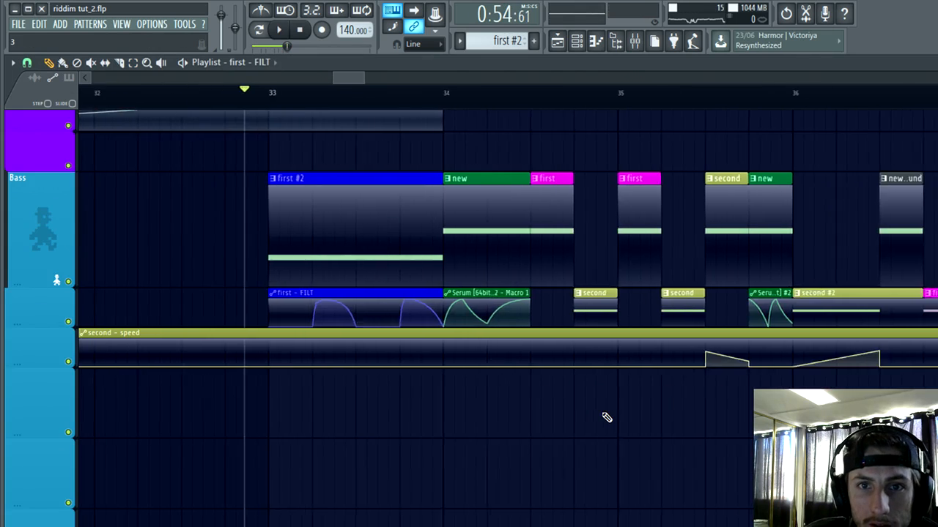
{"action": "key", "text": "shift+3"}
{"action": "scroll", "coordinate": [599, 395], "scroll_direction": "down", "scroll_amount": 5}
{"action": "left_click", "coordinate": [133, 63]}
{"action": "scroll", "coordinate": [660, 390], "scroll_direction": "up", "scroll_amount": 3}
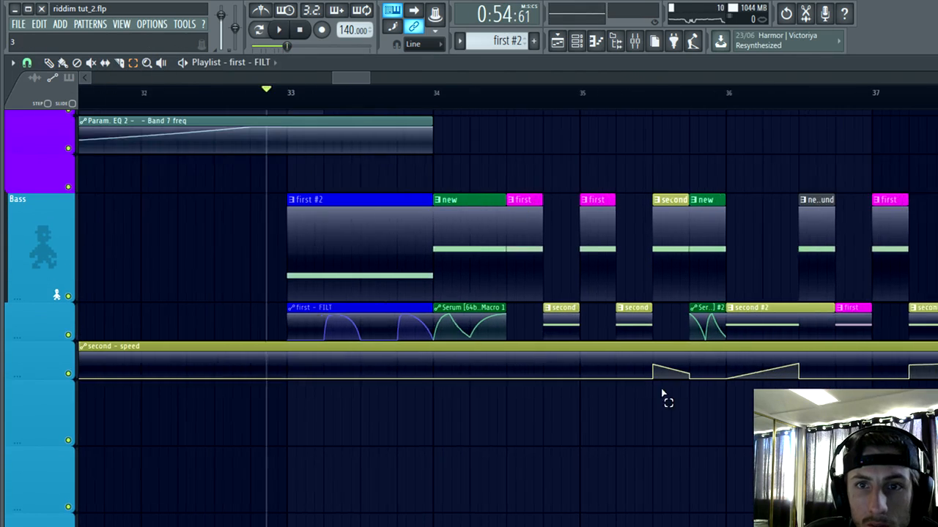
{"action": "left_click_drag", "start_coordinate": [737, 327], "coordinate": [387, 343]}
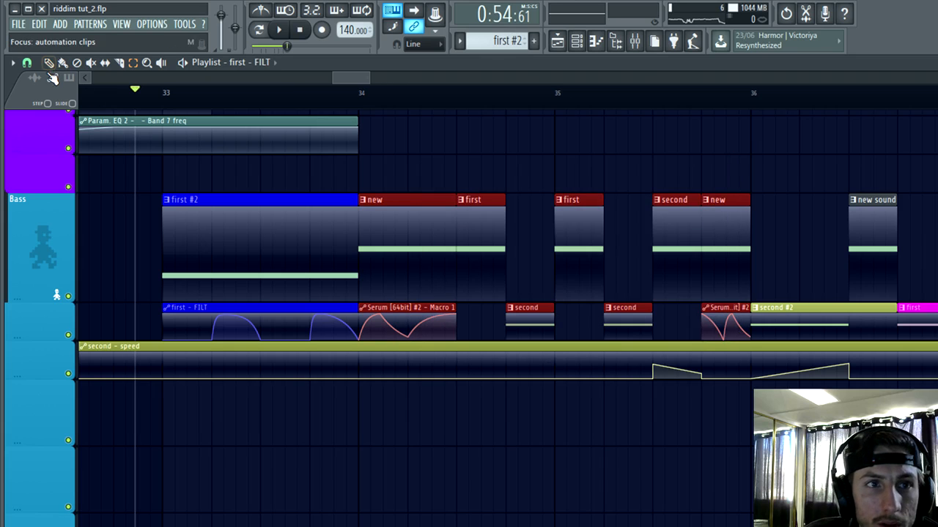
{"action": "scroll", "coordinate": [147, 176], "scroll_direction": "down", "scroll_amount": 3}
{"action": "left_click_drag", "start_coordinate": [254, 230], "coordinate": [916, 196]}
{"action": "scroll", "coordinate": [546, 429], "scroll_direction": "down", "scroll_amount": 3}
{"action": "scroll", "coordinate": [417, 516], "scroll_direction": "up", "scroll_amount": 4}
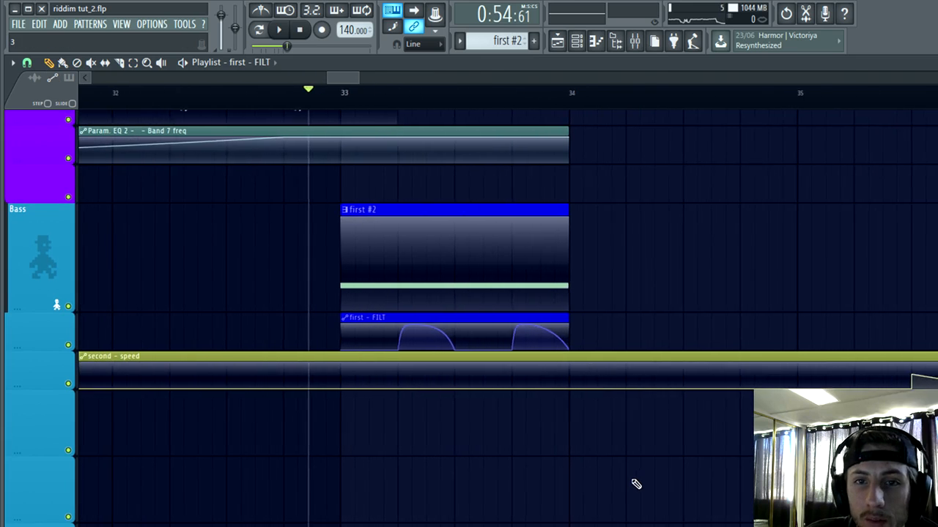
Step: Play the chant lead-in into bar 33 to hear the remaining first #2 bass clip
{"action": "scroll", "coordinate": [637, 484], "scroll_direction": "down", "scroll_amount": 2}
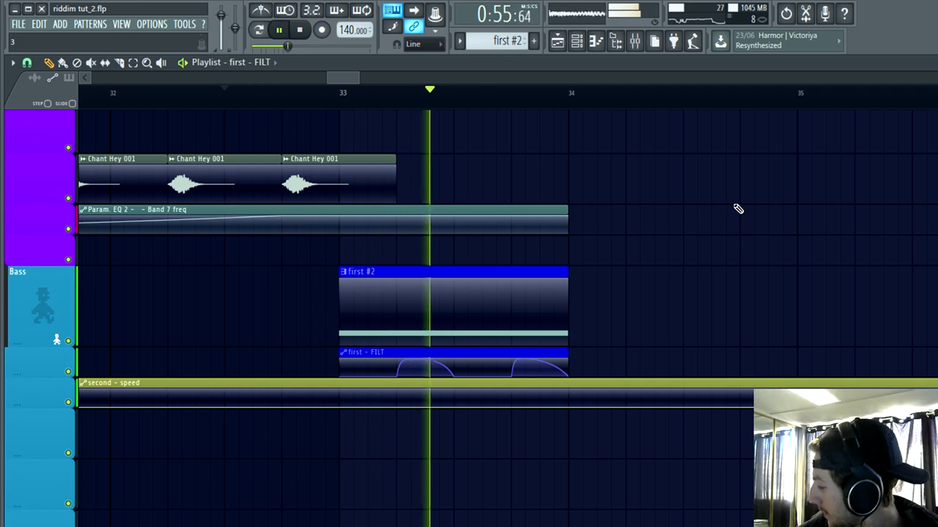
{"action": "key", "text": "space"}
{"action": "scroll", "coordinate": [670, 481], "scroll_direction": "up", "scroll_amount": 4}
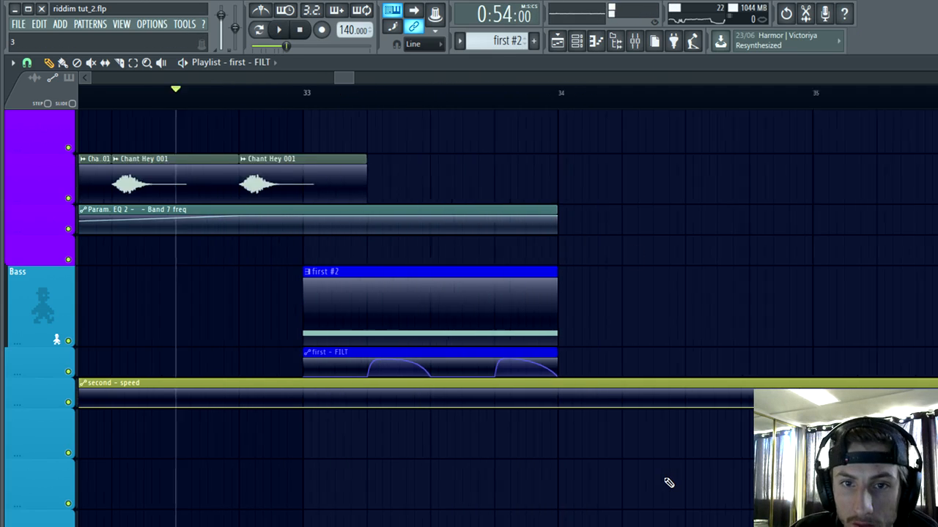
Step: Move the second - speed automation clip down one playlist track, leaving the track under first - FILT empty
{"action": "scroll", "coordinate": [600, 508], "scroll_direction": "down", "scroll_amount": 6}
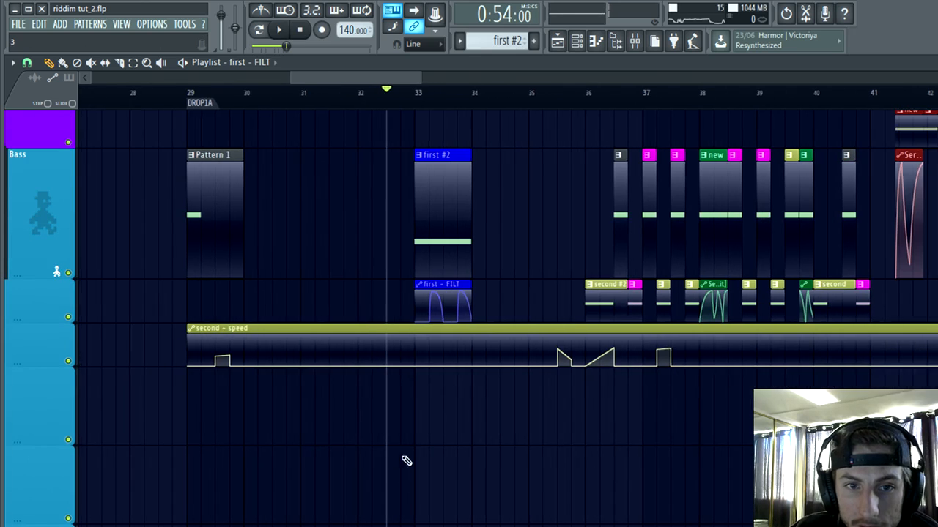
{"action": "left_click_drag", "start_coordinate": [371, 334], "coordinate": [363, 407]}
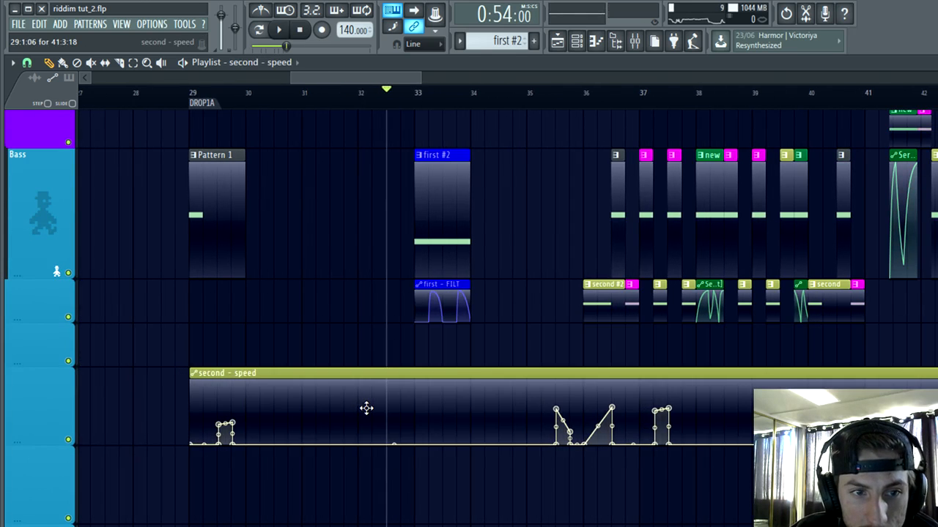
{"action": "scroll", "coordinate": [366, 408], "scroll_direction": "up", "scroll_amount": 3}
Step: Look at the FIRST Serum, filter the channel rack to the Bass group, and open that group's topmost Serum channel
{"action": "left_click", "coordinate": [577, 41]}
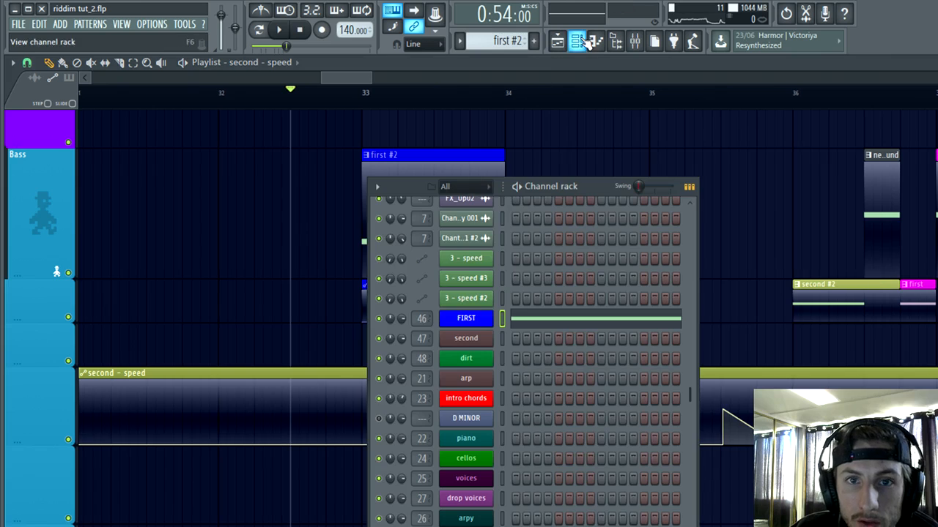
{"action": "left_click", "coordinate": [471, 326]}
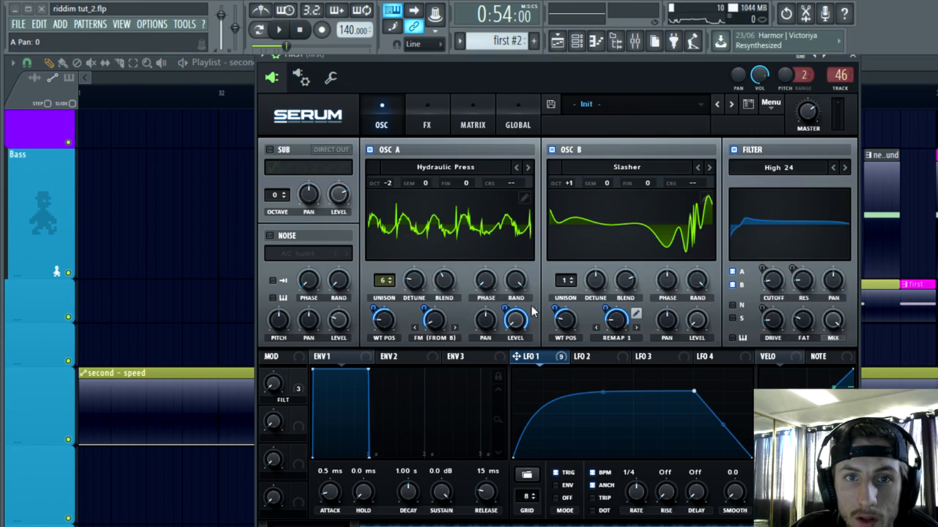
{"action": "left_click", "coordinate": [577, 44]}
{"action": "left_click", "coordinate": [469, 192]}
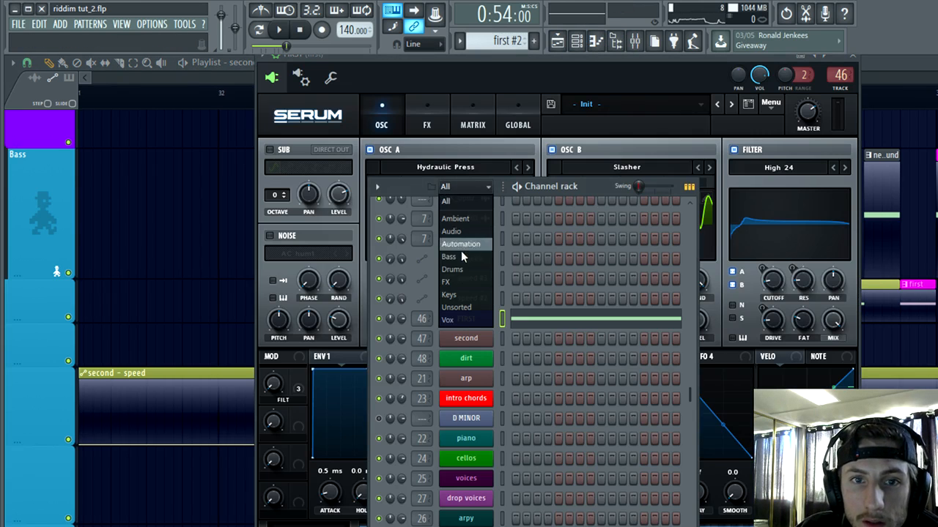
{"action": "left_click", "coordinate": [461, 251]}
{"action": "left_click", "coordinate": [478, 216]}
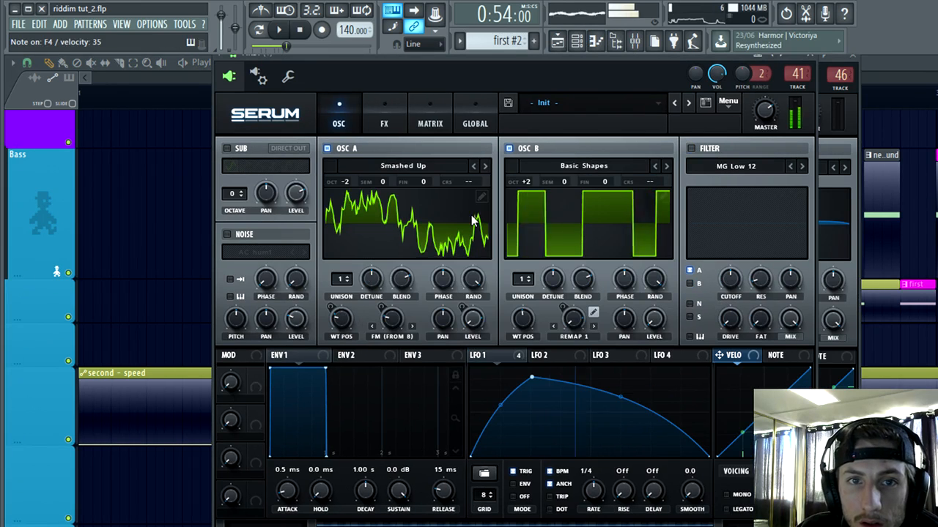
Step: Play the playlist from before bar 32 through bar 33 to hear the first #2 bass clip
{"action": "left_click", "coordinate": [176, 93]}
{"action": "left_click", "coordinate": [281, 32]}
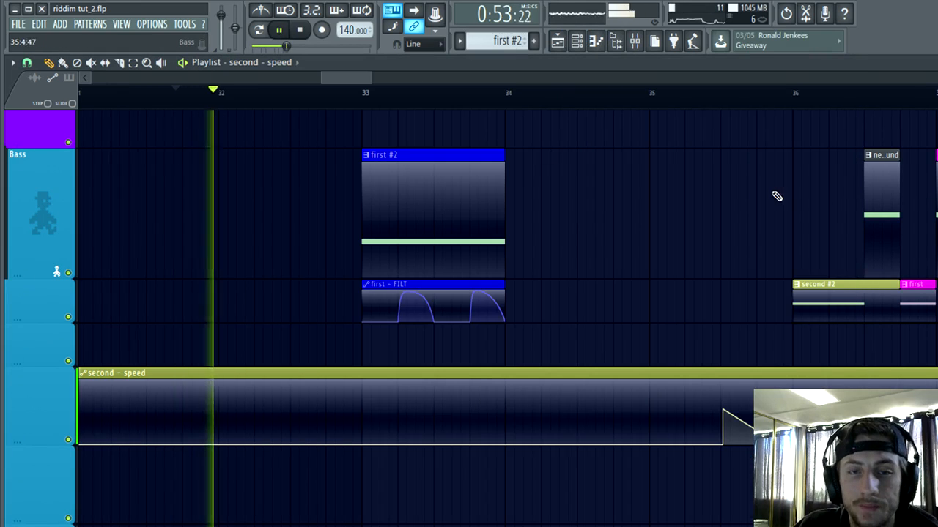
{"action": "scroll", "coordinate": [638, 238], "scroll_direction": "up", "scroll_amount": 3}
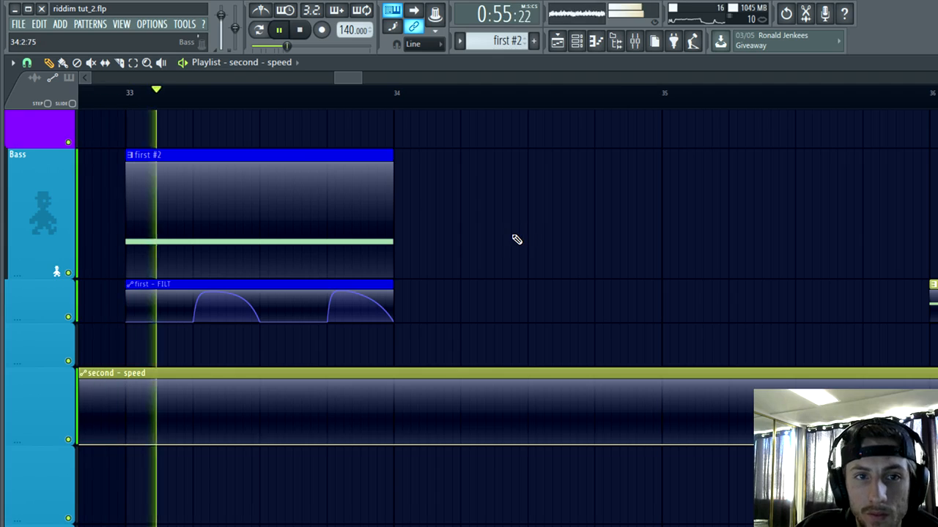
{"action": "left_click", "coordinate": [278, 31]}
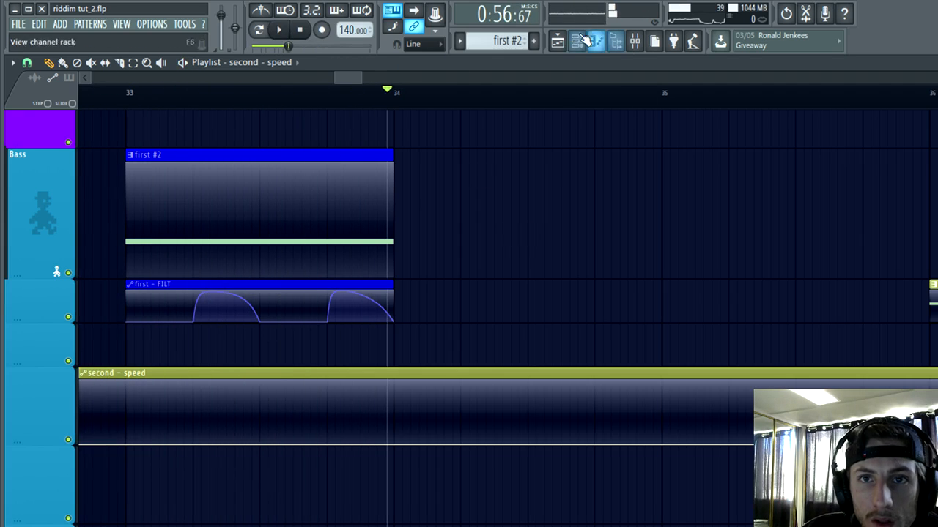
Step: Extend the first #2 pattern clip and the first - FILT automation clip from bar 33 to bar 35
{"action": "scroll", "coordinate": [396, 183], "scroll_direction": "up", "scroll_amount": 1}
{"action": "left_click_drag", "start_coordinate": [392, 157], "coordinate": [714, 194]}
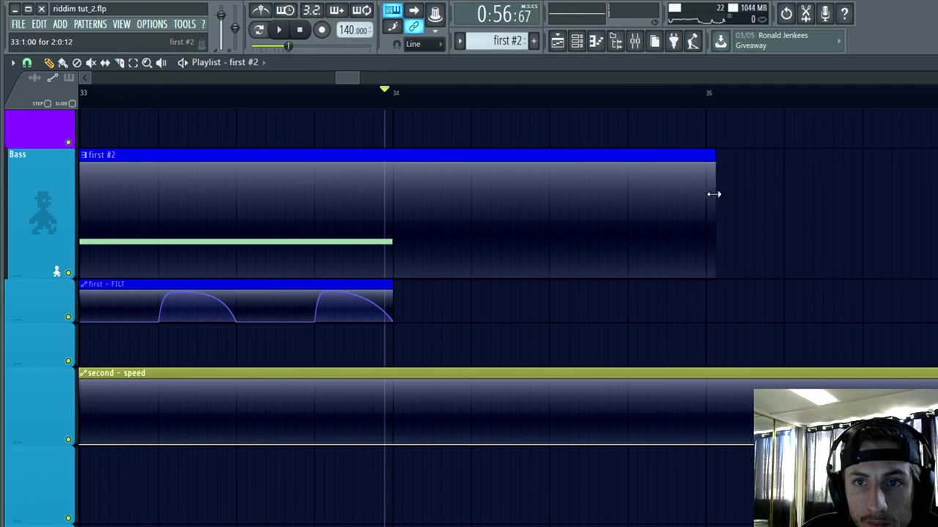
{"action": "scroll", "coordinate": [367, 327], "scroll_direction": "up", "scroll_amount": 2}
{"action": "left_click_drag", "start_coordinate": [393, 282], "coordinate": [699, 291]}
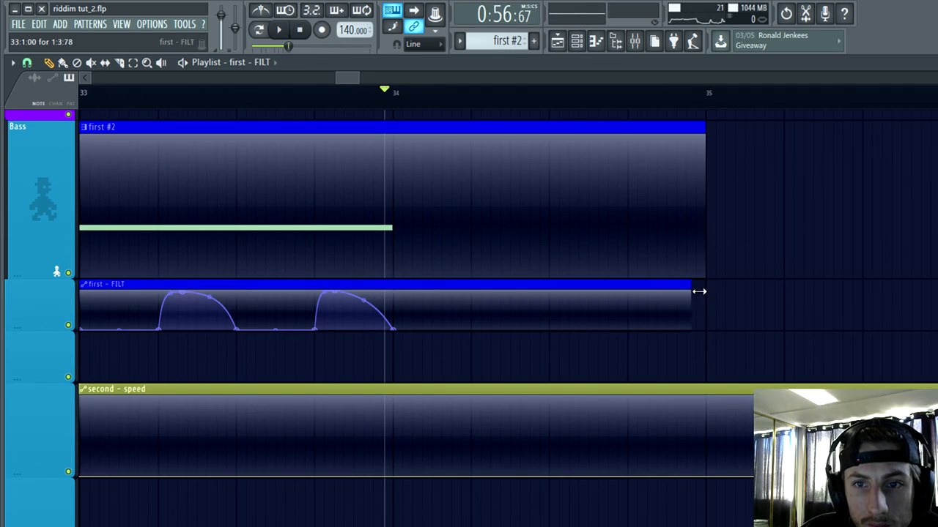
Step: Add a second D4 note, nearly one bar long, at bar 2 of the first #2 pattern's piano roll
{"action": "double_click", "coordinate": [630, 217]}
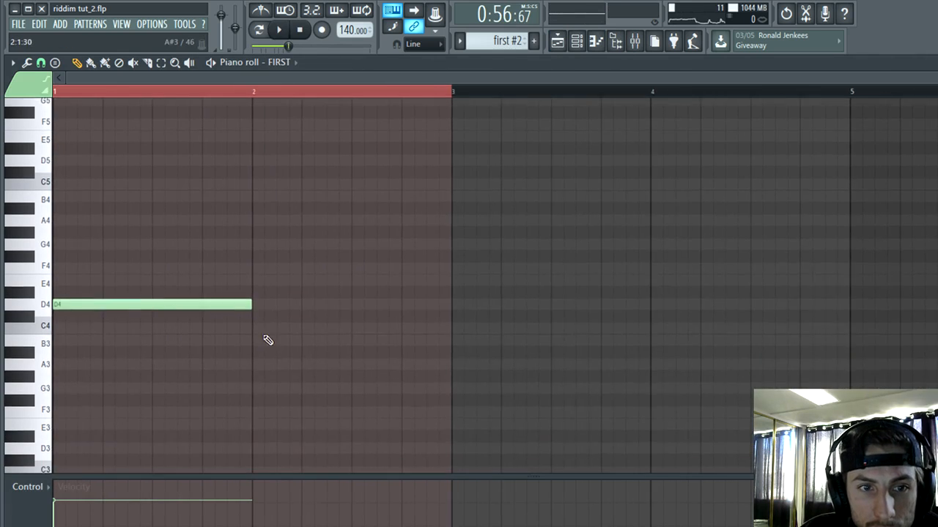
{"action": "left_click", "coordinate": [260, 303]}
{"action": "key", "text": "space"}
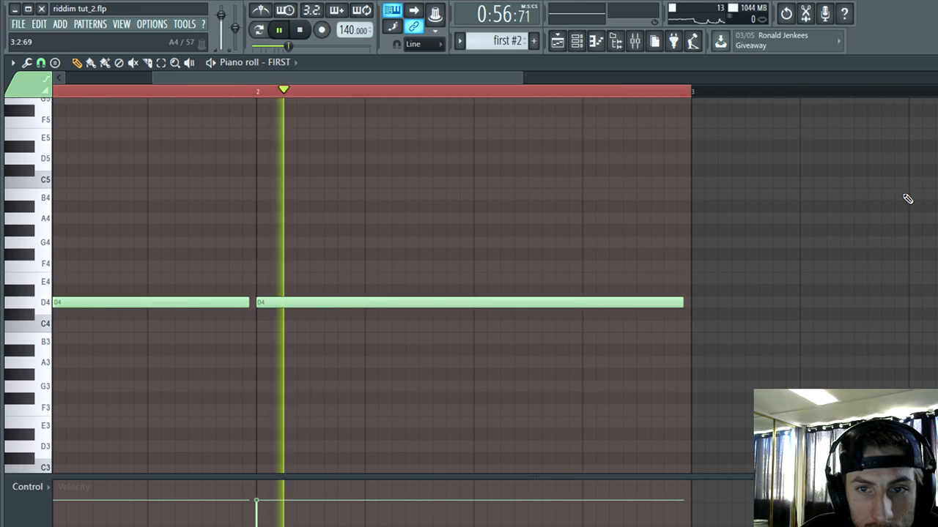
{"action": "left_click", "coordinate": [933, 63]}
Step: Draw a first - FILT ramp rising from 0% at bar 34 to 100% at beat 3, with a straight drop to 0% there
{"action": "left_click", "coordinate": [174, 93]}
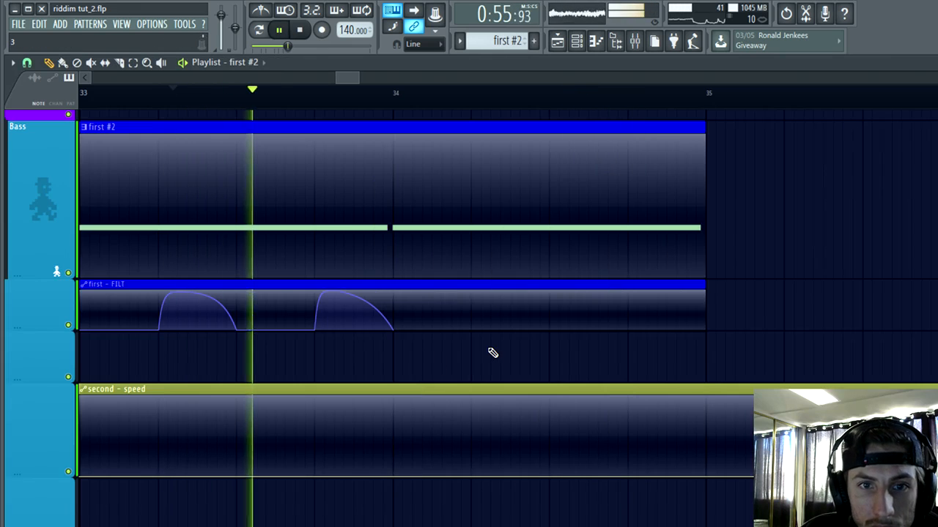
{"action": "scroll", "coordinate": [492, 351], "scroll_direction": "up", "scroll_amount": 3}
{"action": "key", "text": "space"}
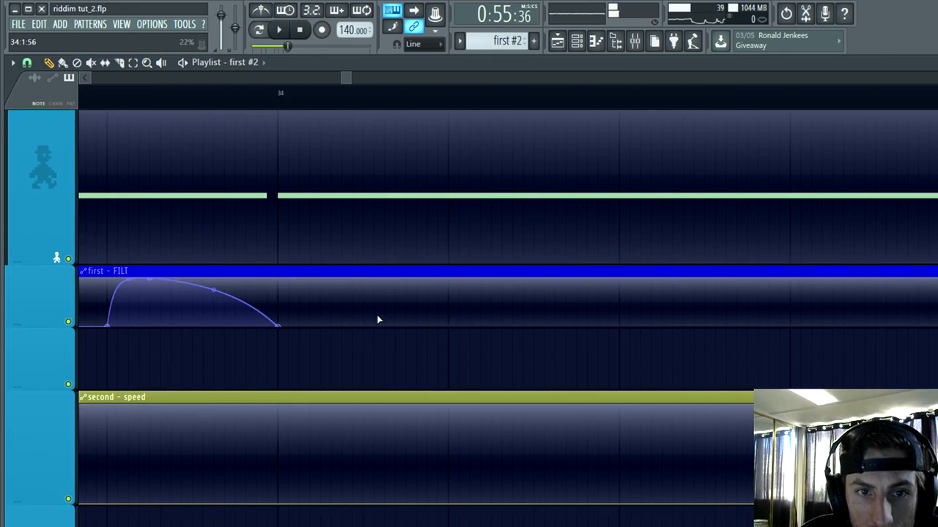
{"action": "left_click", "coordinate": [622, 279]}
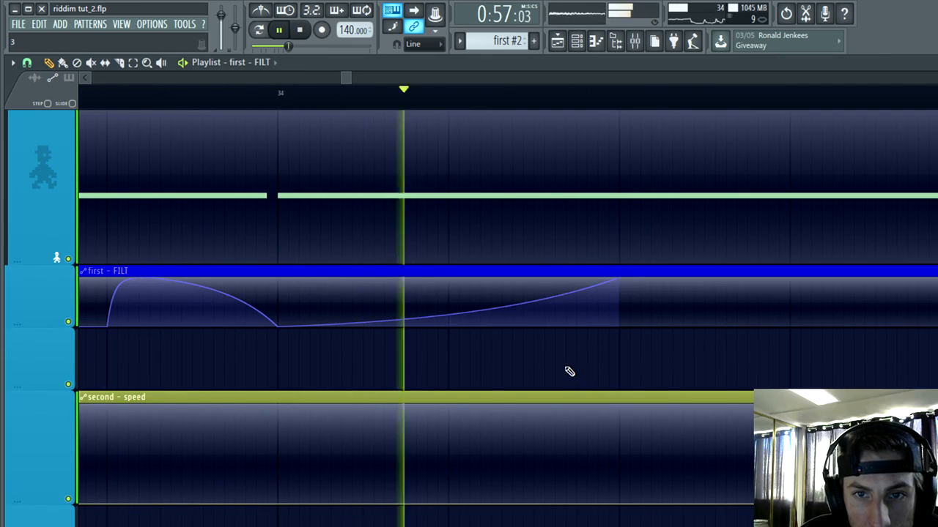
{"action": "key", "text": "space"}
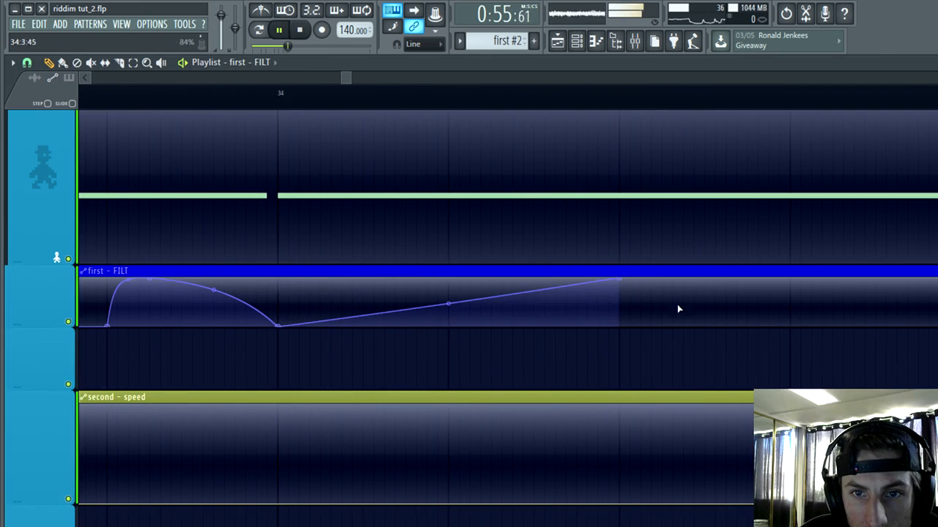
{"action": "right_click", "coordinate": [623, 321]}
{"action": "left_click_drag", "start_coordinate": [625, 318], "coordinate": [620, 337]}
{"action": "key", "text": "space"}
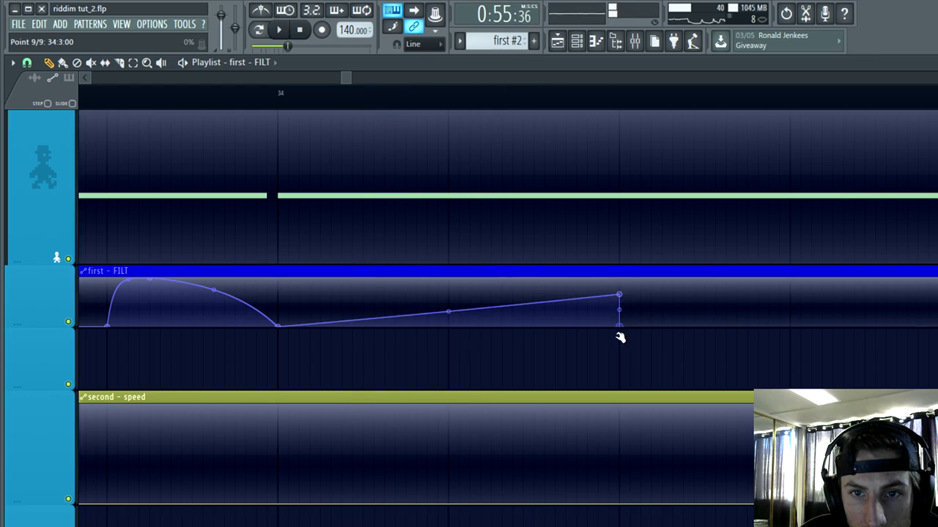
Step: Add a curved hump to first - FILT between beats 3 and 4 of bar 34, peaking midway, and play it back
{"action": "left_click", "coordinate": [704, 281]}
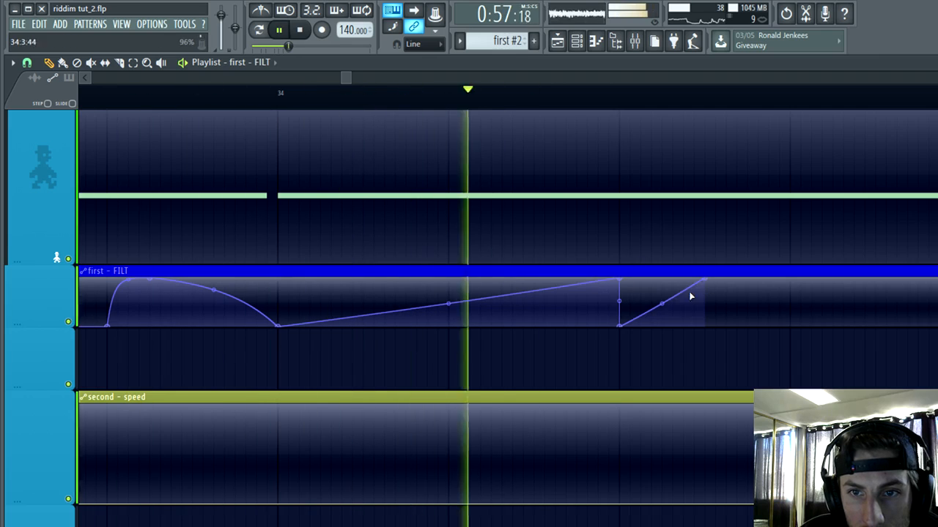
{"action": "key", "text": "space"}
{"action": "left_click", "coordinate": [789, 314]}
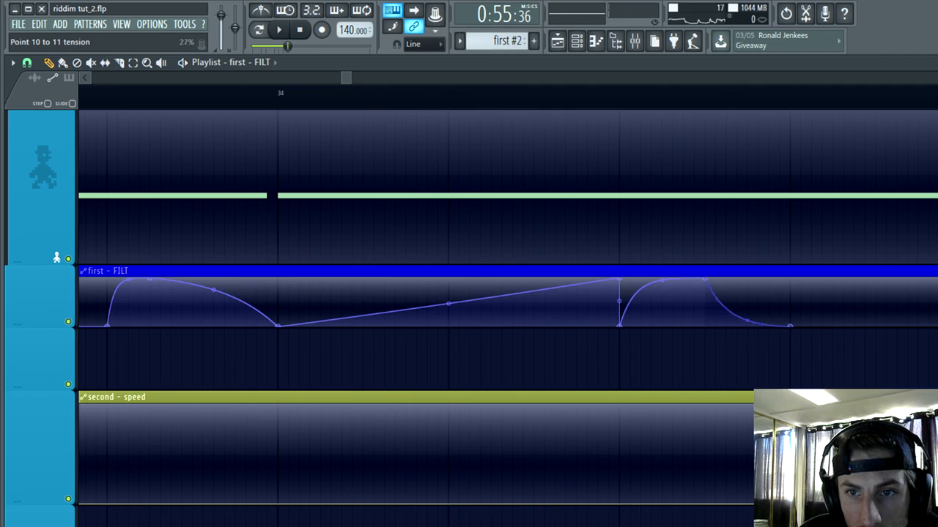
{"action": "scroll", "coordinate": [706, 379], "scroll_direction": "down", "scroll_amount": 3}
{"action": "scroll", "coordinate": [777, 333], "scroll_direction": "up", "scroll_amount": 3}
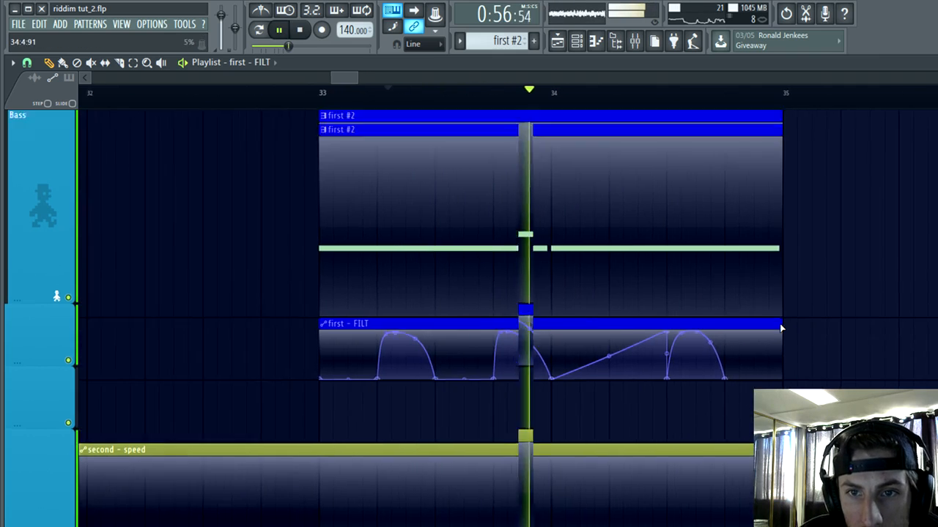
{"action": "scroll", "coordinate": [783, 330], "scroll_direction": "up", "scroll_amount": 2}
{"action": "scroll", "coordinate": [832, 344], "scroll_direction": "down", "scroll_amount": 6}
{"action": "scroll", "coordinate": [832, 330], "scroll_direction": "up", "scroll_amount": 2}
{"action": "scroll", "coordinate": [751, 326], "scroll_direction": "up", "scroll_amount": 3}
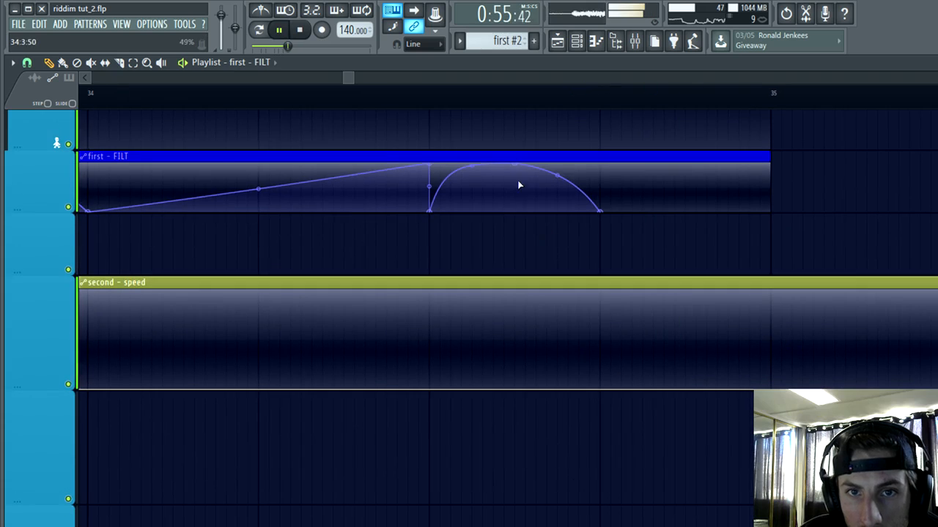
Step: Flatten first - FILT between beats 3 and 4 of bar 34, add a hump peaking at 34:4:48 and ending at bar 35, and audition it
{"action": "left_click_drag", "start_coordinate": [687, 173], "coordinate": [693, 154]}
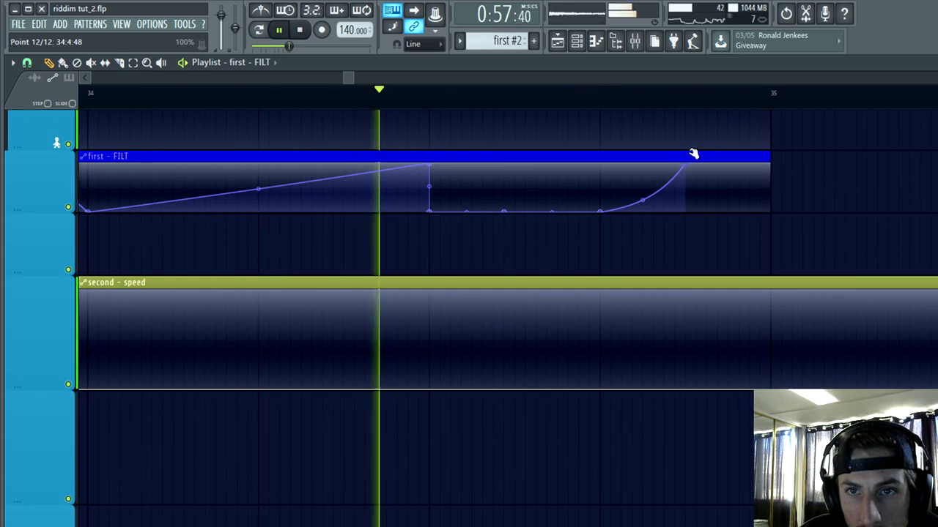
{"action": "left_click", "coordinate": [761, 199]}
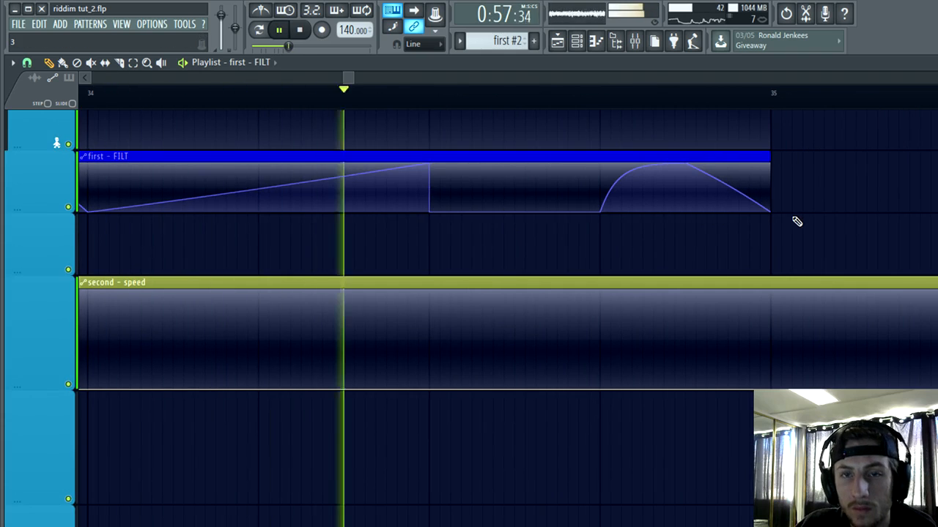
{"action": "key", "text": "space"}
{"action": "key", "text": "space"}
{"action": "scroll", "coordinate": [825, 200], "scroll_direction": "down", "scroll_amount": 2}
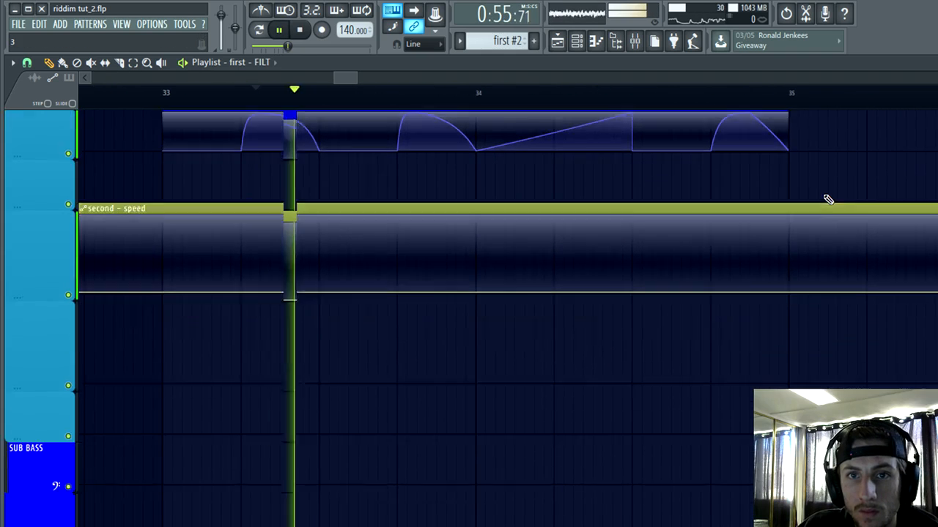
{"action": "scroll", "coordinate": [827, 198], "scroll_direction": "up", "scroll_amount": 4}
Step: Stop playback and select the playlist time range from bar 33 to bar 35
{"action": "left_click", "coordinate": [137, 65]}
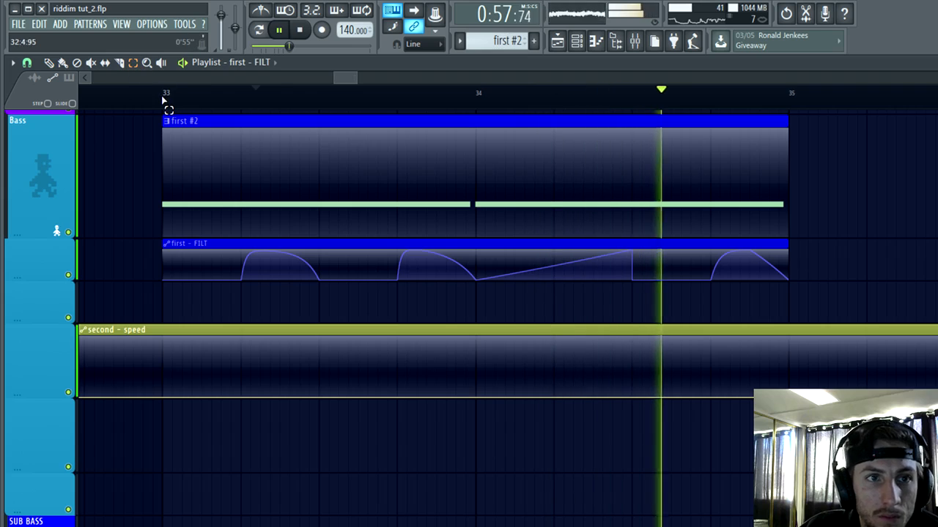
{"action": "key", "text": "space"}
{"action": "left_click_drag", "start_coordinate": [163, 98], "coordinate": [782, 143]}
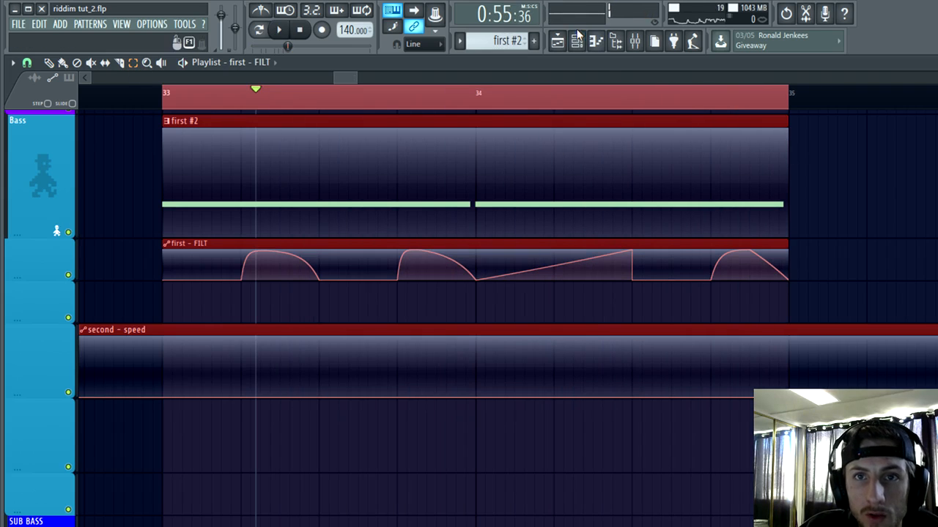
Step: Open the FIRST Serum and assign its second macro, named SPEED, to the LFO 1 rate
{"action": "left_click", "coordinate": [577, 41]}
{"action": "left_click", "coordinate": [471, 223]}
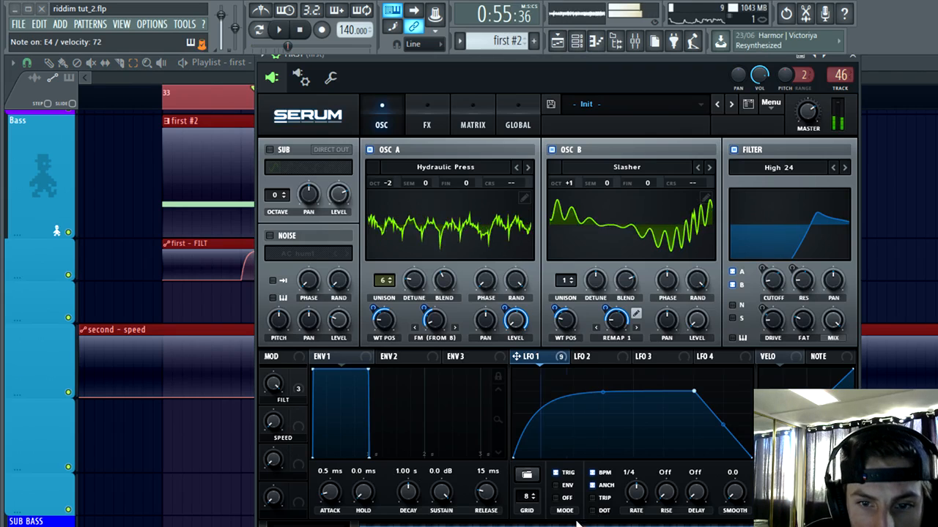
{"action": "right_click", "coordinate": [627, 474]}
{"action": "left_click", "coordinate": [682, 391]}
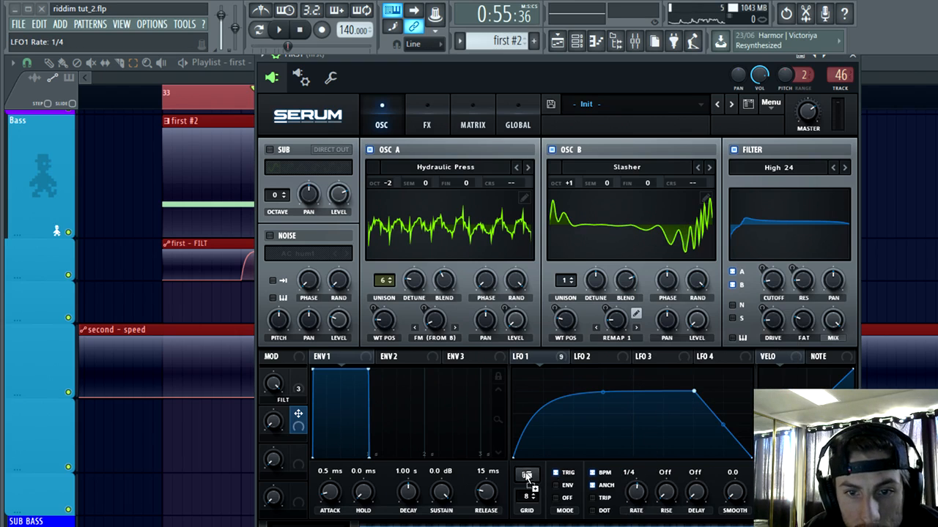
{"action": "left_click_drag", "start_coordinate": [627, 480], "coordinate": [630, 487]}
Step: Test the SPEED macro at 100%, reduce its modulation amount on the LFO 1 rate, and return the macro to 0%
{"action": "left_click_drag", "start_coordinate": [273, 431], "coordinate": [335, 299]}
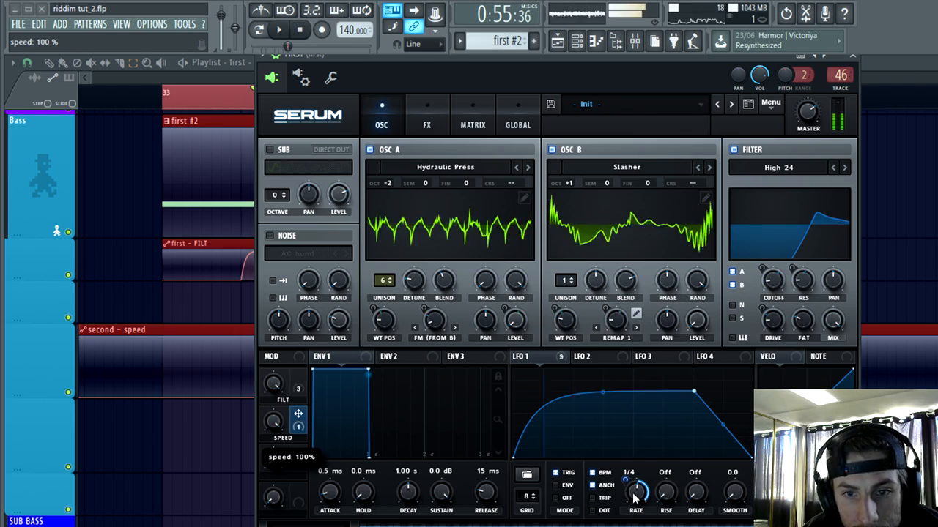
{"action": "left_click_drag", "start_coordinate": [626, 481], "coordinate": [624, 503]}
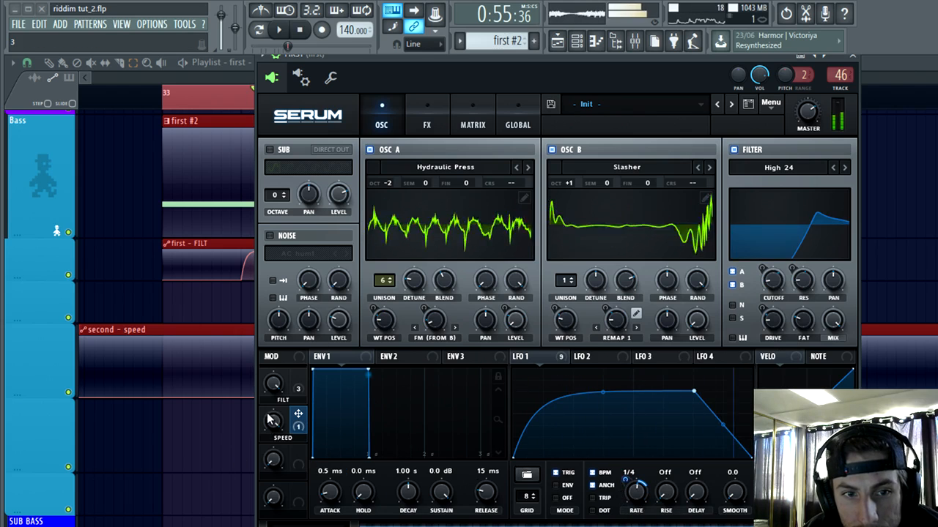
{"action": "left_click_drag", "start_coordinate": [275, 430], "coordinate": [246, 526]}
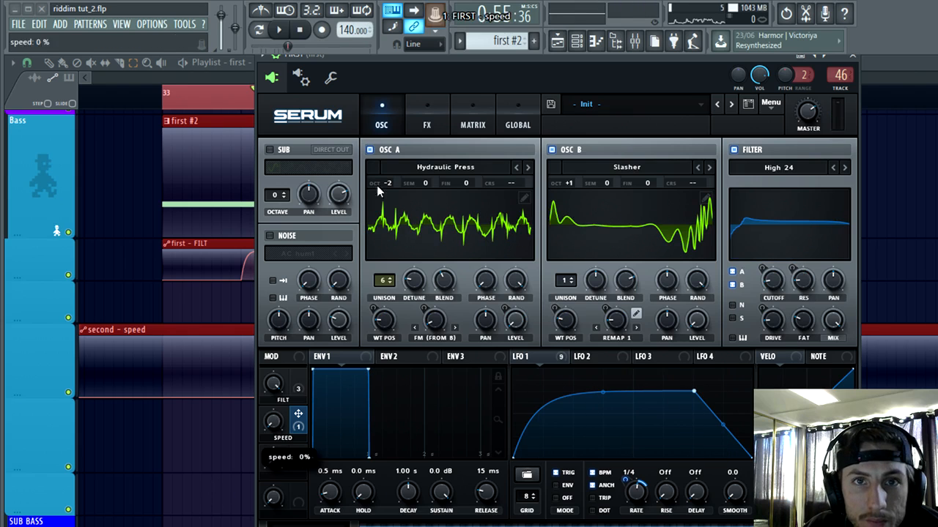
Step: Create an automation clip for the FIRST Serum's speed macro across the selected bars and return to the Draw tool
{"action": "right_click", "coordinate": [440, 16]}
{"action": "left_click", "coordinate": [472, 86]}
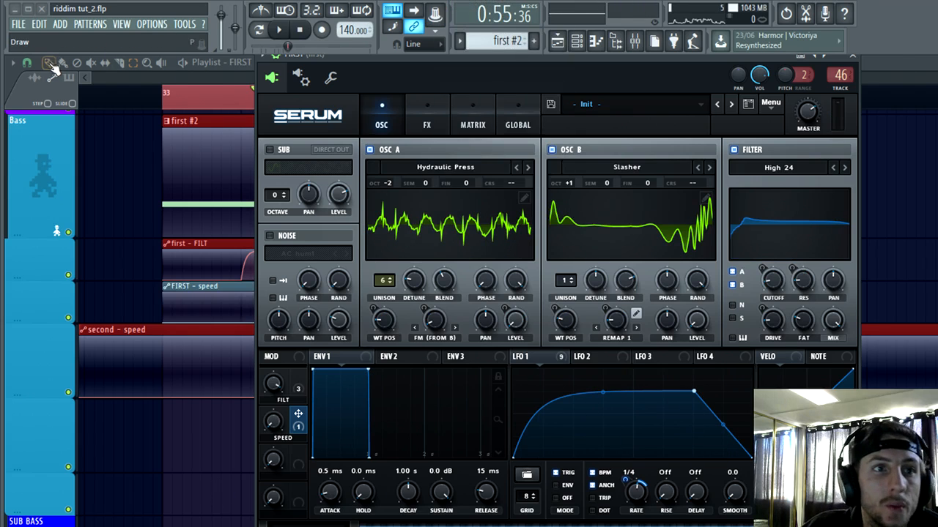
{"action": "left_click", "coordinate": [52, 64]}
{"action": "scroll", "coordinate": [293, 461], "scroll_direction": "up", "scroll_amount": 2}
Step: Recolour the FIRST - speed automation clip blue with a recently used colour, then minimise its channel settings
{"action": "double_click", "coordinate": [177, 240]}
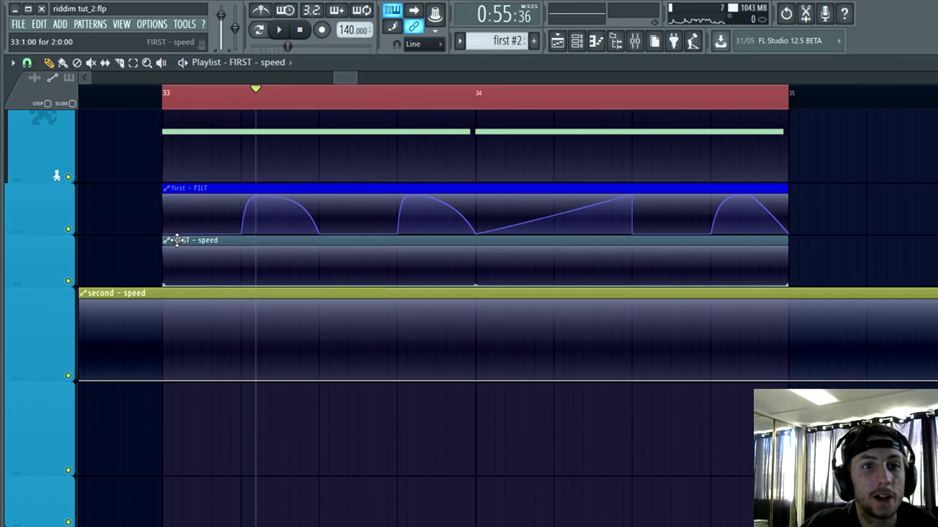
{"action": "left_click", "coordinate": [17, 124]}
{"action": "left_click", "coordinate": [63, 328]}
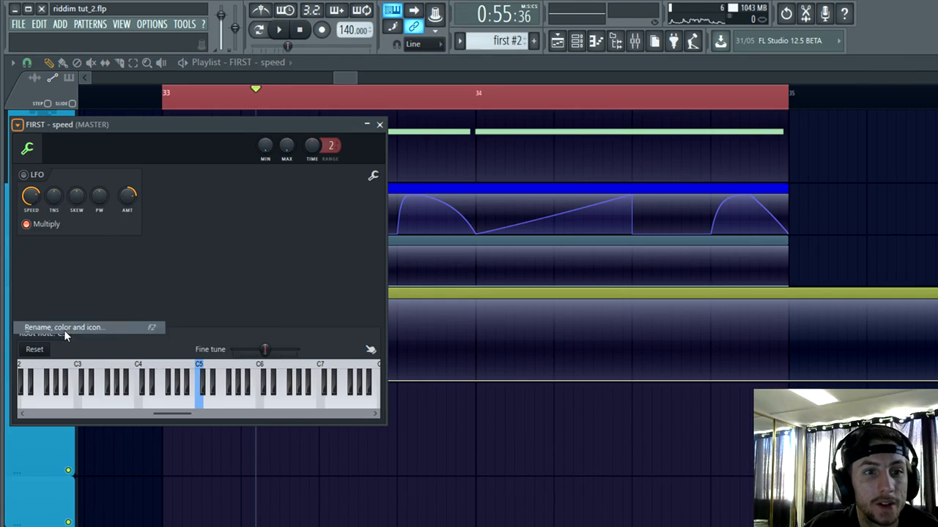
{"action": "left_click", "coordinate": [136, 322]}
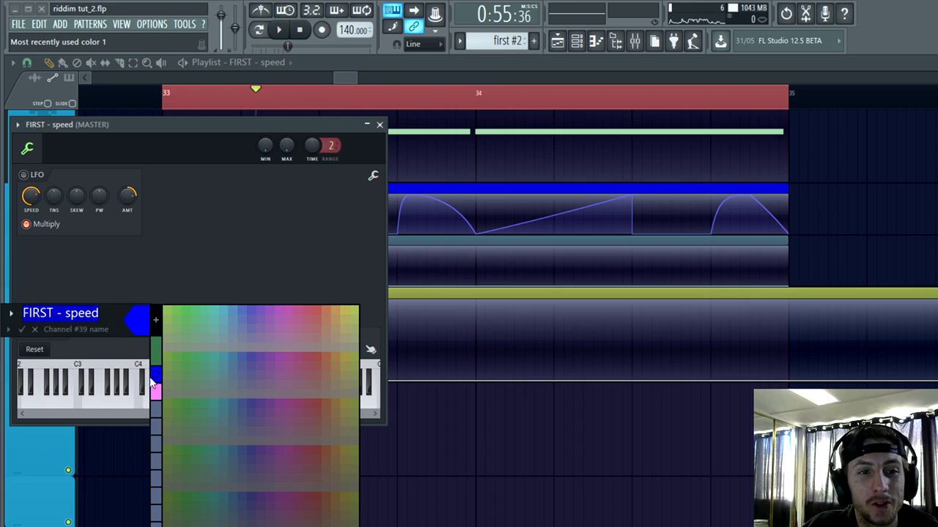
{"action": "left_click", "coordinate": [153, 377]}
{"action": "key", "text": "Return"}
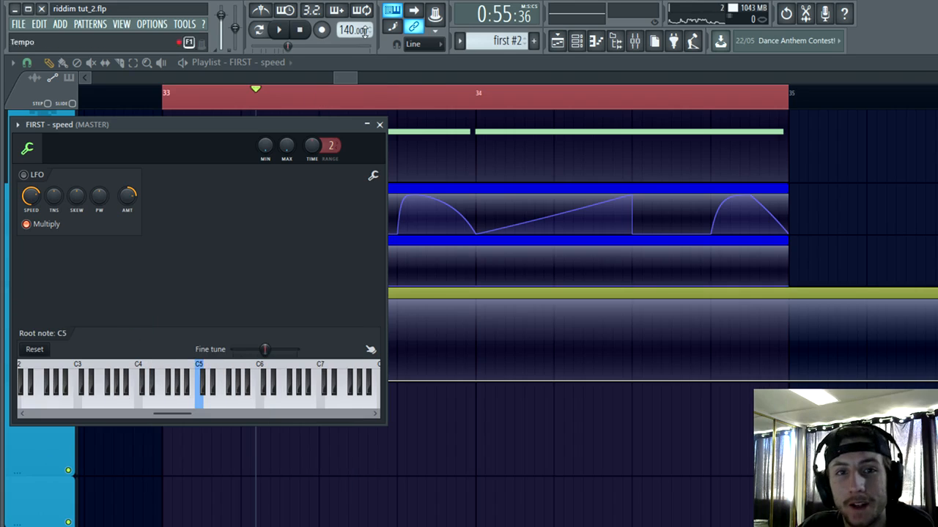
{"action": "left_click", "coordinate": [367, 125]}
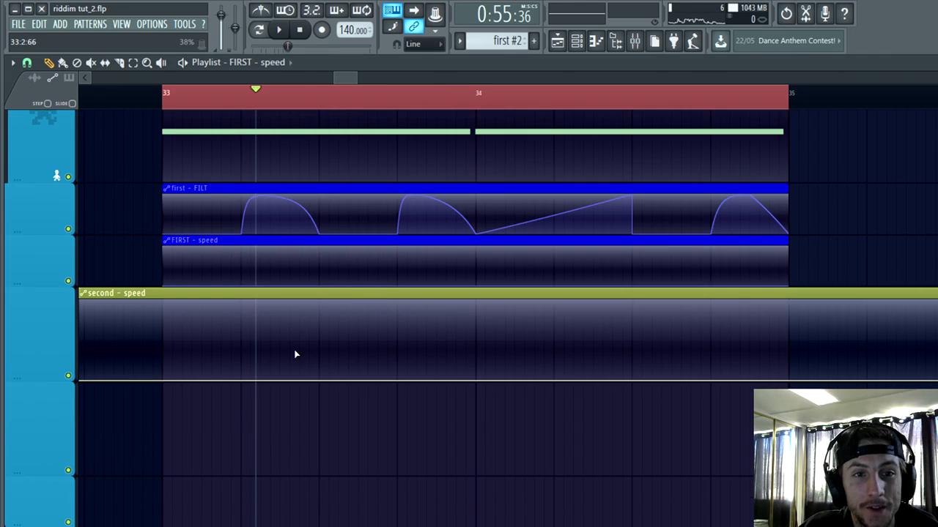
Step: Play the selection from bar 33, then draw a rising ramp from bar 34 to 34:3 in the FIRST - speed clip, dropping straight to zero
{"action": "scroll", "coordinate": [285, 366], "scroll_direction": "up", "scroll_amount": 1}
{"action": "scroll", "coordinate": [282, 372], "scroll_direction": "down", "scroll_amount": 3}
{"action": "scroll", "coordinate": [285, 367], "scroll_direction": "up", "scroll_amount": 5}
{"action": "scroll", "coordinate": [287, 366], "scroll_direction": "down", "scroll_amount": 4}
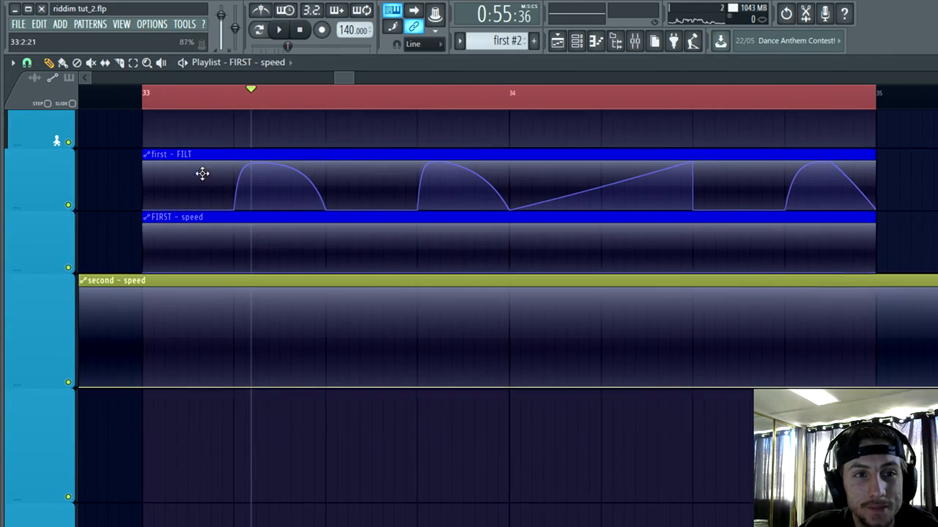
{"action": "left_click", "coordinate": [131, 93]}
{"action": "key", "text": "space"}
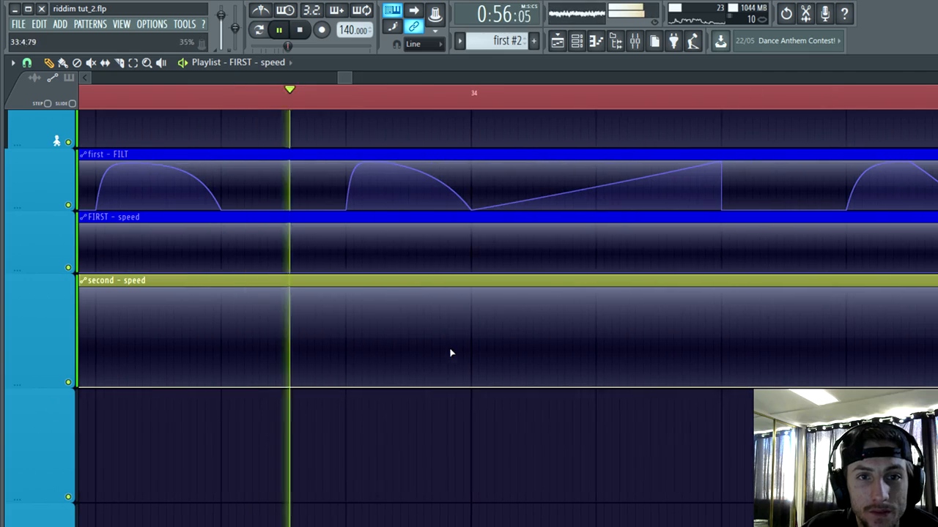
{"action": "key", "text": "space"}
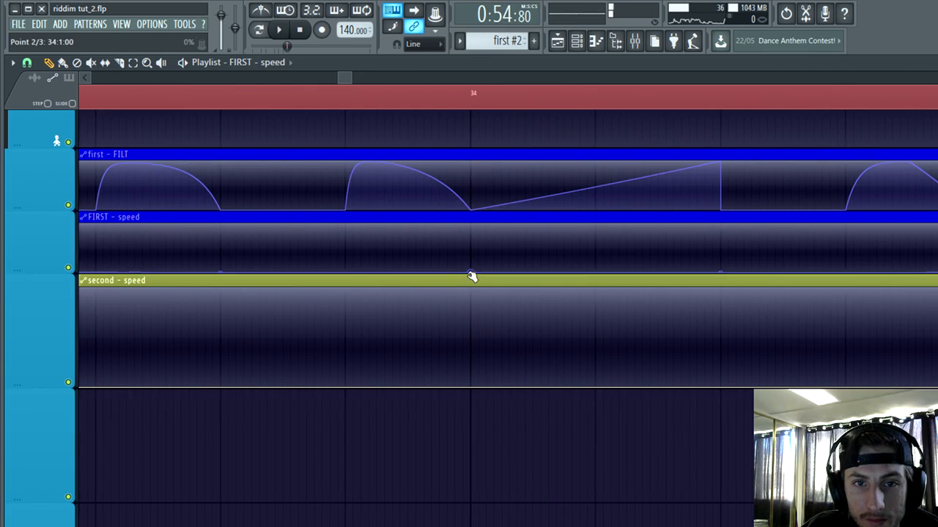
{"action": "left_click_drag", "start_coordinate": [721, 271], "coordinate": [722, 247]}
{"action": "mouse_move", "coordinate": [722, 233]}
{"action": "left_mouse_down"}
{"action": "mouse_move", "coordinate": [722, 275]}
{"action": "mouse_move", "coordinate": [724, 233]}
{"action": "left_mouse_up"}
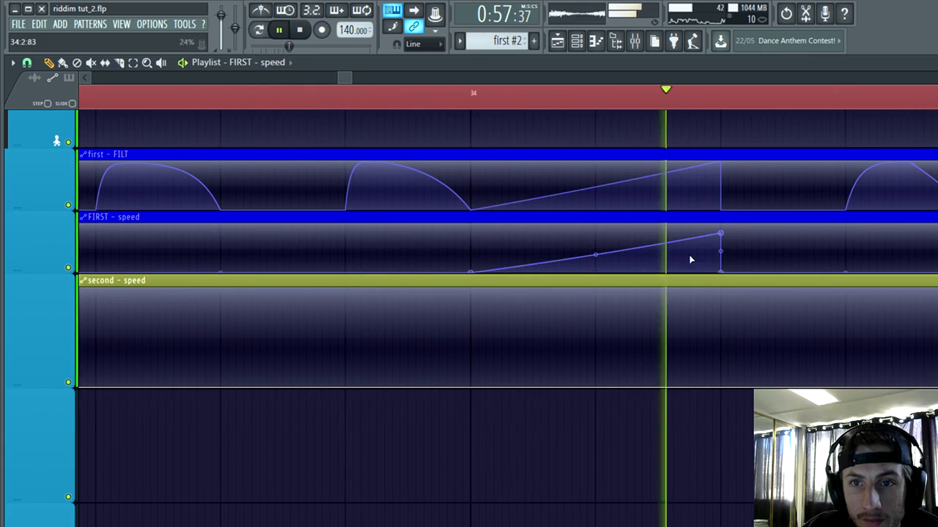
Step: Add a nearly flat mid-level plateau from 34:4 to bar 35 in the FIRST - speed clip, with zero speed before it
{"action": "key", "text": "space"}
{"action": "scroll", "coordinate": [571, 366], "scroll_direction": "down", "scroll_amount": 2}
{"action": "scroll", "coordinate": [738, 412], "scroll_direction": "up", "scroll_amount": 2}
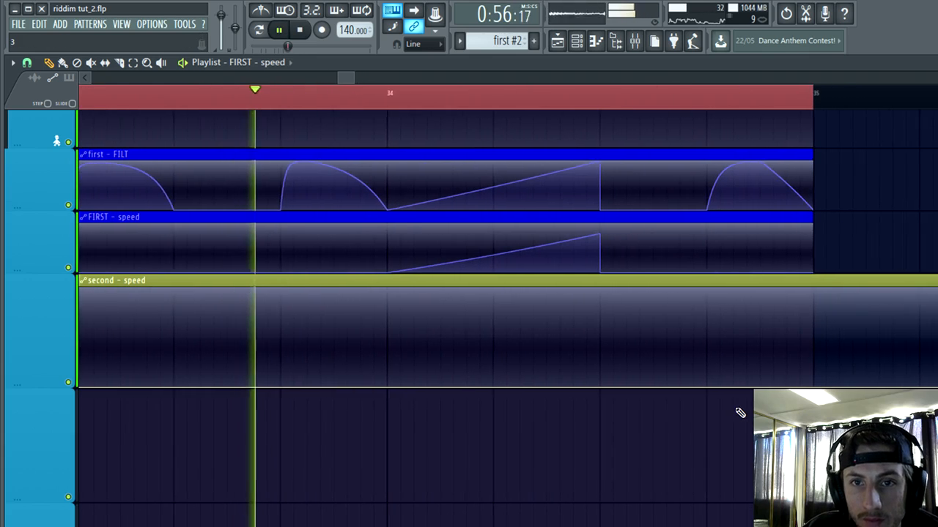
{"action": "key", "text": "space"}
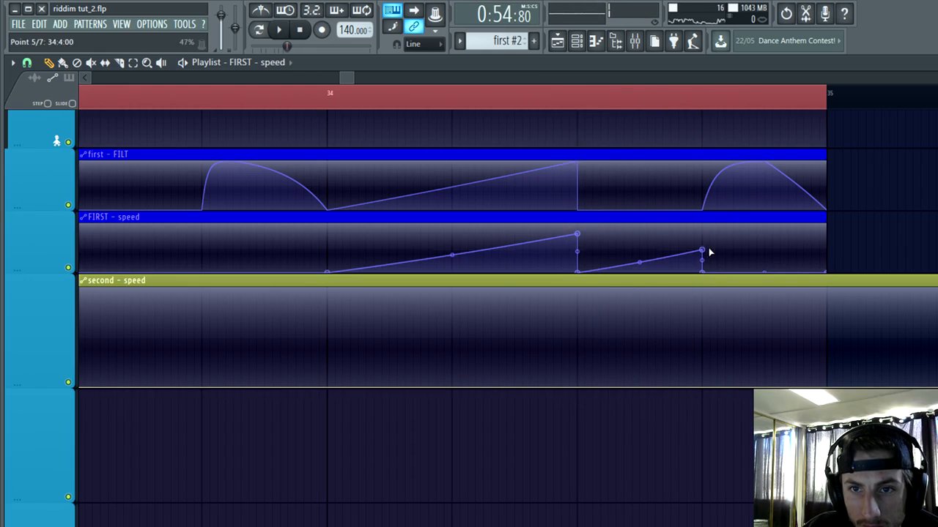
{"action": "left_click_drag", "start_coordinate": [704, 252], "coordinate": [703, 275]}
{"action": "left_click_drag", "start_coordinate": [827, 272], "coordinate": [826, 252]}
{"action": "scroll", "coordinate": [791, 351], "scroll_direction": "down", "scroll_amount": 3, "text": "ctrl"}
{"action": "scroll", "coordinate": [822, 382], "scroll_direction": "up", "scroll_amount": 1}
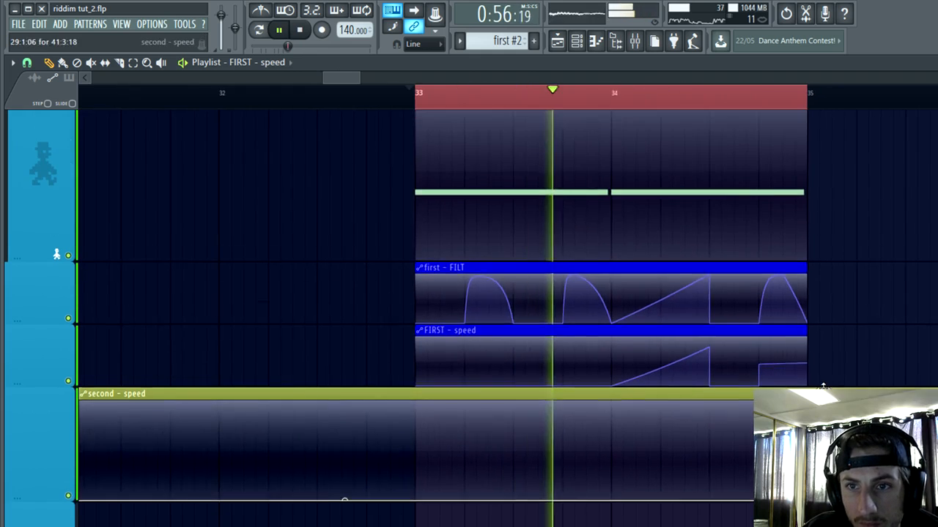
Step: Listen to the looped bars 33 to 35 and look over the bass automation and the clips that follow up to bar 40
{"action": "scroll", "coordinate": [822, 379], "scroll_direction": "up", "scroll_amount": 2, "text": "ctrl"}
{"action": "scroll", "coordinate": [831, 301], "scroll_direction": "down", "scroll_amount": 2, "text": "alt"}
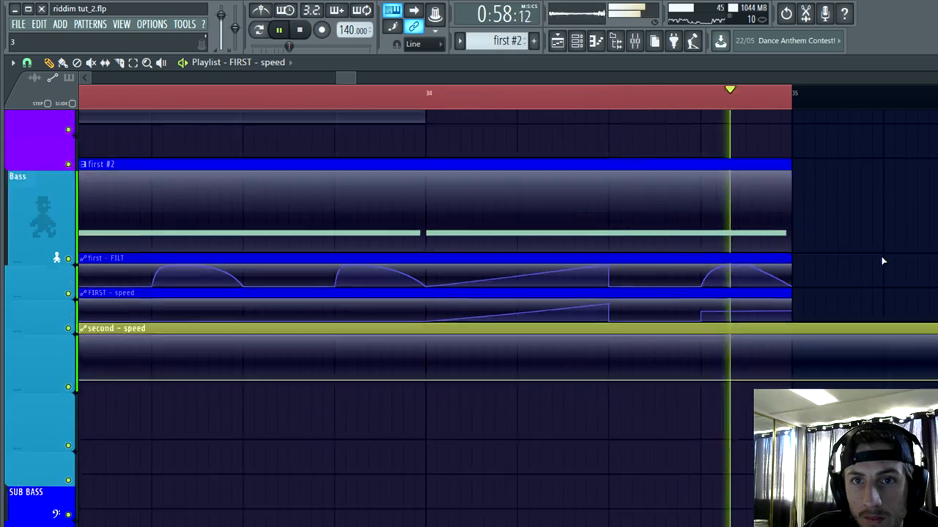
{"action": "scroll", "coordinate": [835, 294], "scroll_direction": "down", "scroll_amount": 3, "text": "ctrl"}
{"action": "scroll", "coordinate": [840, 294], "scroll_direction": "up", "scroll_amount": 3, "text": "ctrl"}
{"action": "scroll", "coordinate": [469, 454], "scroll_direction": "down", "scroll_amount": 2, "text": "shift"}
{"action": "scroll", "coordinate": [630, 388], "scroll_direction": "down", "scroll_amount": 4, "text": "ctrl"}
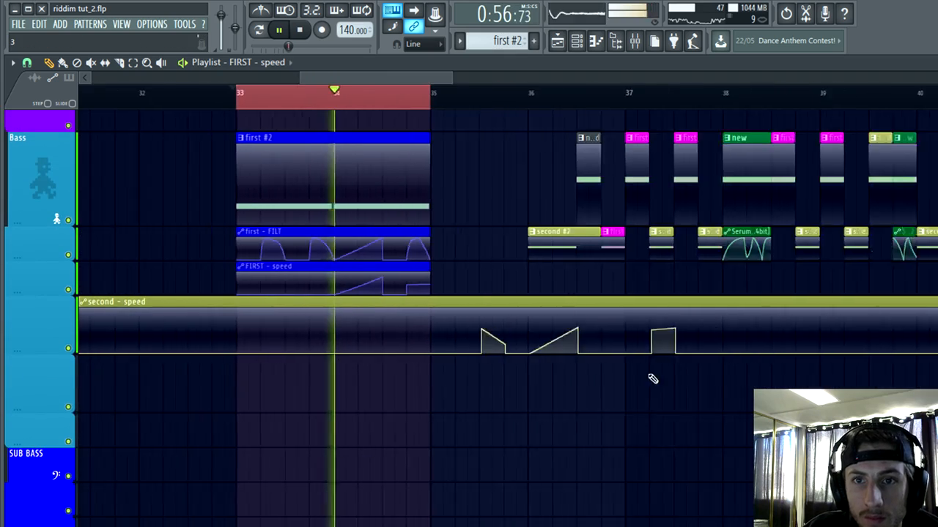
{"action": "scroll", "coordinate": [660, 388], "scroll_direction": "down", "scroll_amount": 3, "text": "shift"}
{"action": "scroll", "coordinate": [674, 407], "scroll_direction": "down", "scroll_amount": 2, "text": "ctrl"}
{"action": "scroll", "coordinate": [468, 392], "scroll_direction": "down", "scroll_amount": 1}
{"action": "scroll", "coordinate": [352, 440], "scroll_direction": "up", "scroll_amount": 3}
{"action": "scroll", "coordinate": [253, 487], "scroll_direction": "up", "scroll_amount": 3, "text": "ctrl"}
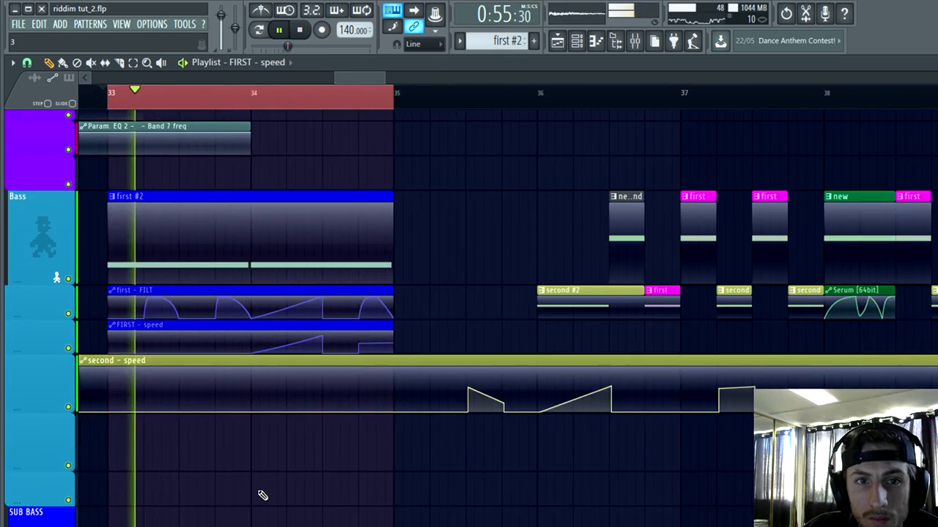
Step: Clear the playlist time selection, delete the three old bass clips between bars 36 and 37, and restart playback
{"action": "key", "text": "ctrl+d"}
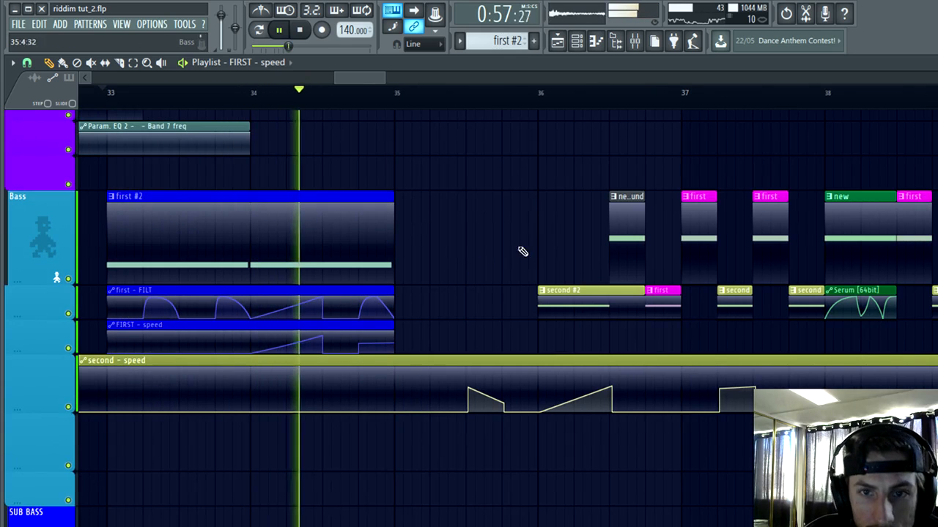
{"action": "right_click", "coordinate": [576, 289]}
{"action": "right_click", "coordinate": [614, 220]}
{"action": "right_click", "coordinate": [653, 294]}
{"action": "key", "text": "space"}
{"action": "key", "text": "space"}
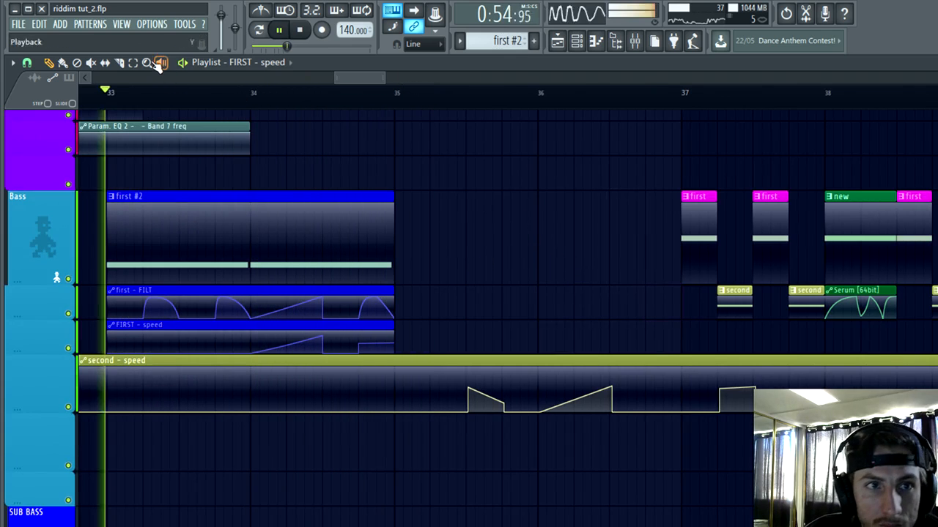
Step: Select the first #2, first - FILT and FIRST - speed clips, duplicate them onto bar 35, and return to the Draw tool
{"action": "left_click", "coordinate": [133, 63]}
{"action": "left_click_drag", "start_coordinate": [418, 331], "coordinate": [120, 247]}
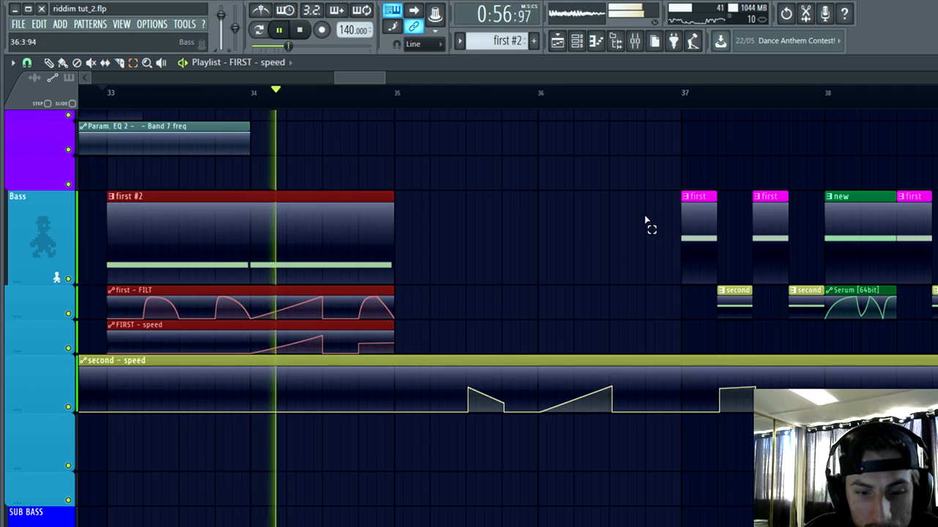
{"action": "scroll", "coordinate": [752, 168], "scroll_direction": "up", "scroll_amount": 1}
{"action": "key", "text": "ctrl+b"}
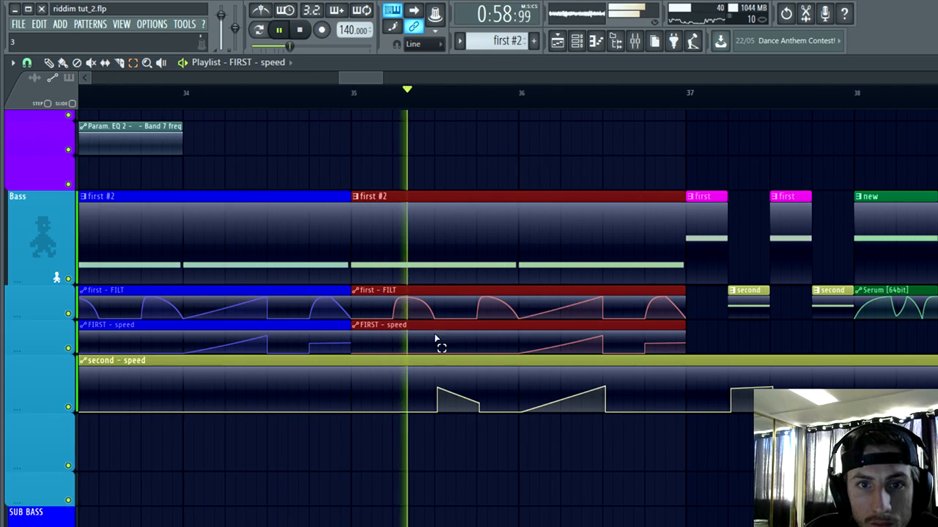
{"action": "left_click", "coordinate": [49, 63]}
Step: Restart playback from bar 33 and review the original and duplicated bass clips across bars 33 to 37
{"action": "scroll", "coordinate": [405, 466], "scroll_direction": "down", "scroll_amount": 2}
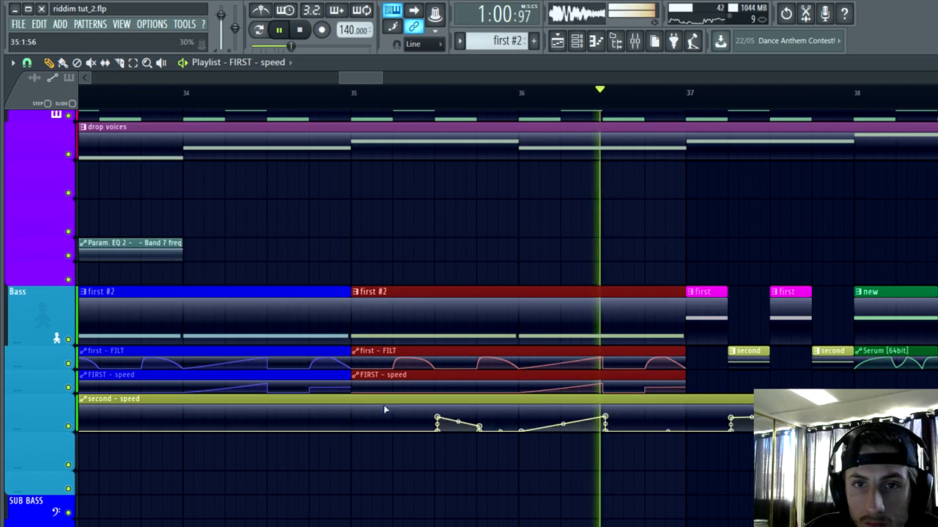
{"action": "scroll", "coordinate": [367, 273], "scroll_direction": "down", "scroll_amount": 2}
{"action": "key", "text": "space"}
{"action": "key", "text": "space"}
{"action": "scroll", "coordinate": [440, 381], "scroll_direction": "down", "scroll_amount": 3}
{"action": "left_click", "coordinate": [503, 489], "text": "ctrl"}
{"action": "scroll", "coordinate": [502, 482], "scroll_direction": "up", "scroll_amount": 4}
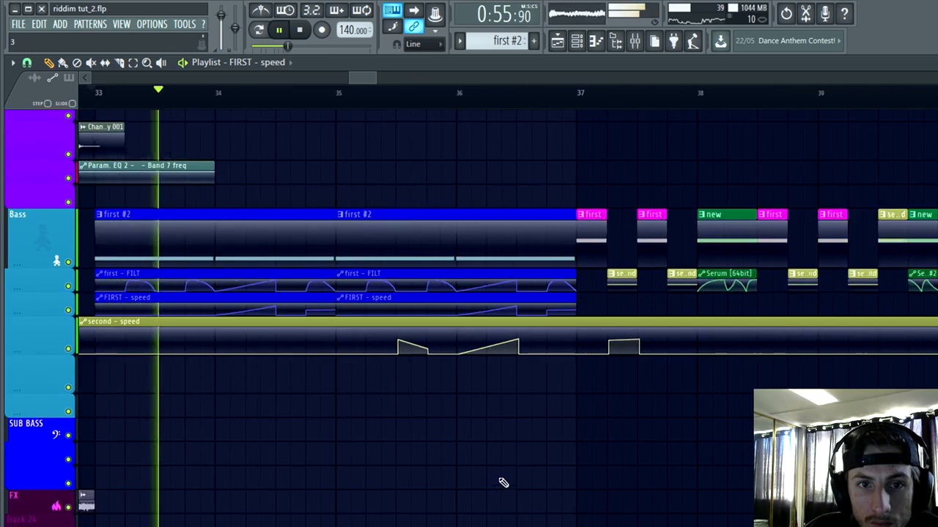
{"action": "scroll", "coordinate": [512, 485], "scroll_direction": "up", "scroll_amount": 3}
{"action": "scroll", "coordinate": [535, 484], "scroll_direction": "down", "scroll_amount": 1}
{"action": "scroll", "coordinate": [533, 478], "scroll_direction": "down", "scroll_amount": 1}
{"action": "scroll", "coordinate": [484, 479], "scroll_direction": "up", "scroll_amount": 2}
{"action": "scroll", "coordinate": [432, 447], "scroll_direction": "up", "scroll_amount": 3}
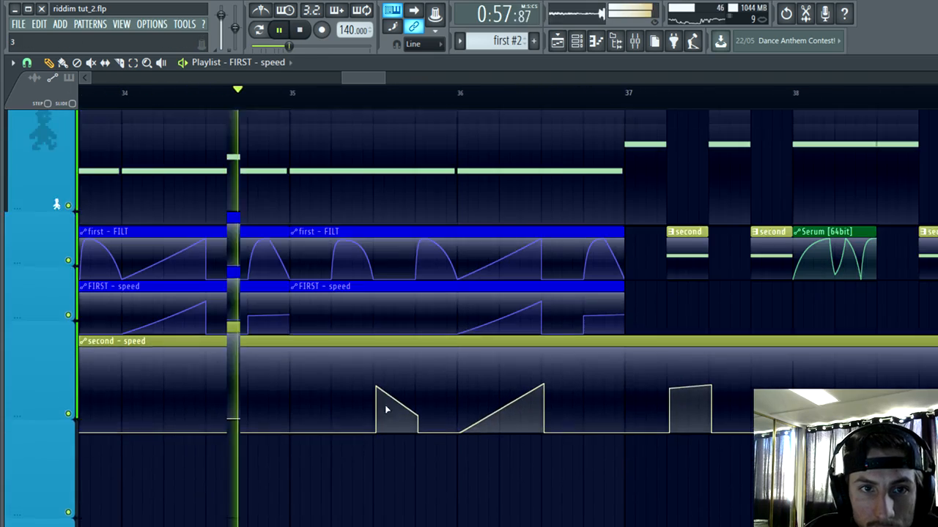
Step: Make the FIRST - speed clip at bar 35 unique and reverse its bar 36 ramp so it starts high and falls towards 36:3
{"action": "left_click", "coordinate": [294, 338]}
{"action": "left_click", "coordinate": [324, 437]}
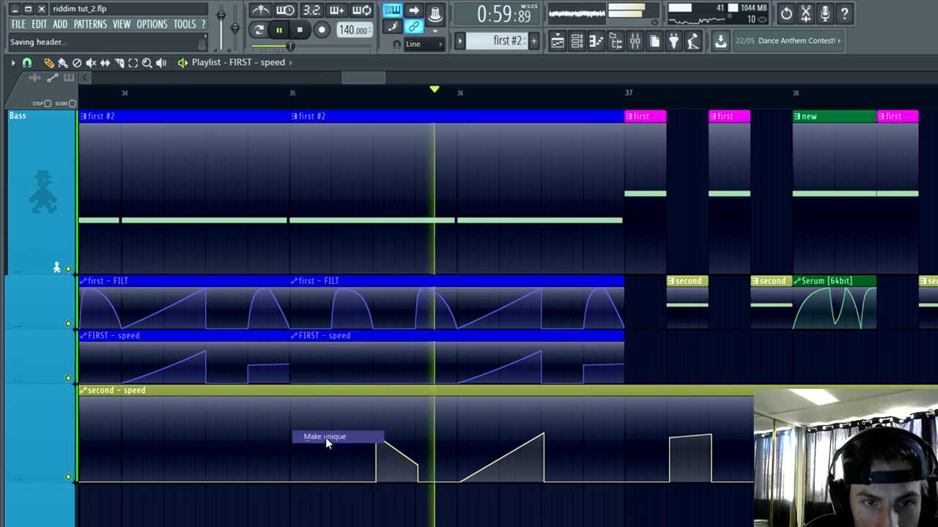
{"action": "scroll", "coordinate": [460, 386], "scroll_direction": "up", "scroll_amount": 2}
{"action": "key", "text": "space"}
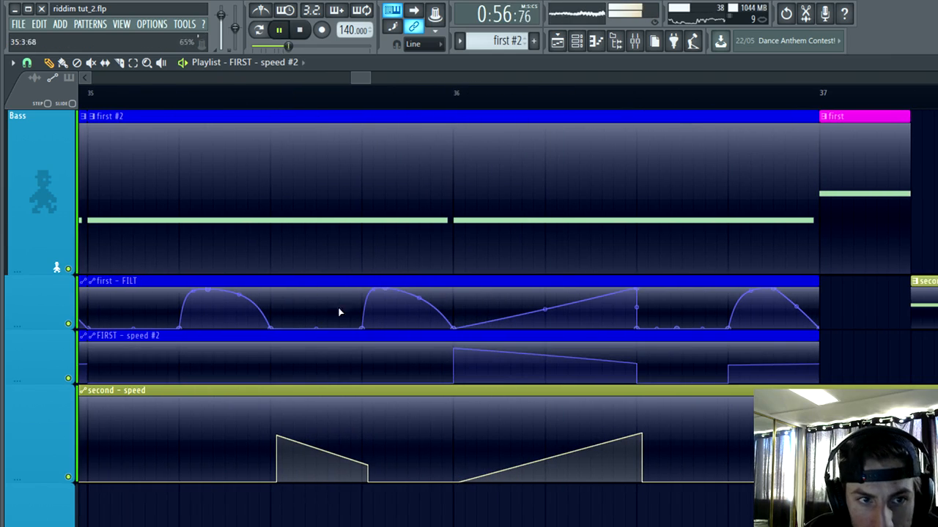
Step: Make the duplicated first - FILT automation clip at bar 35 unique
{"action": "scroll", "coordinate": [339, 313], "scroll_direction": "down", "scroll_amount": 2}
{"action": "left_click", "coordinate": [184, 280]}
{"action": "left_click", "coordinate": [210, 381]}
{"action": "scroll", "coordinate": [390, 308], "scroll_direction": "up", "scroll_amount": 2}
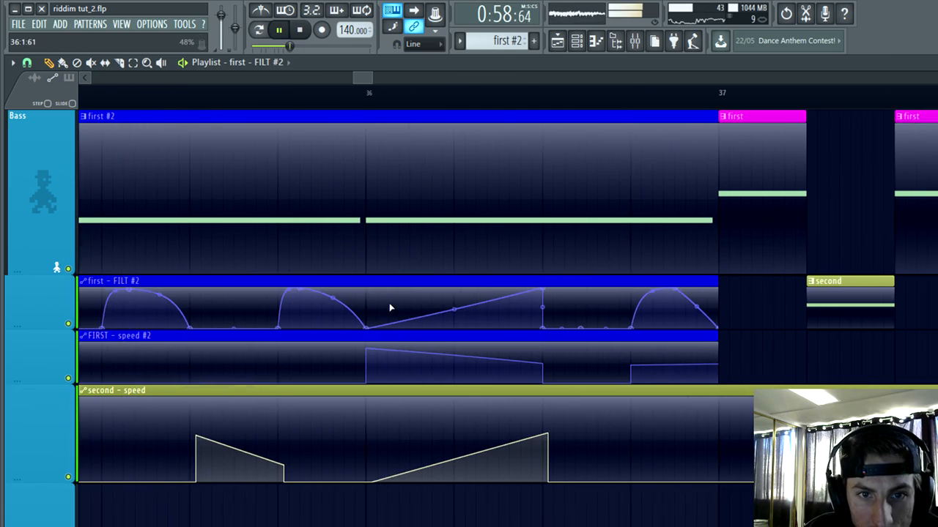
Step: Reshape the bar 36 filter ramp in first - FILT #2 into a curved fall from 100% at bar 36 to 0% at 36:3
{"action": "right_click", "coordinate": [363, 289]}
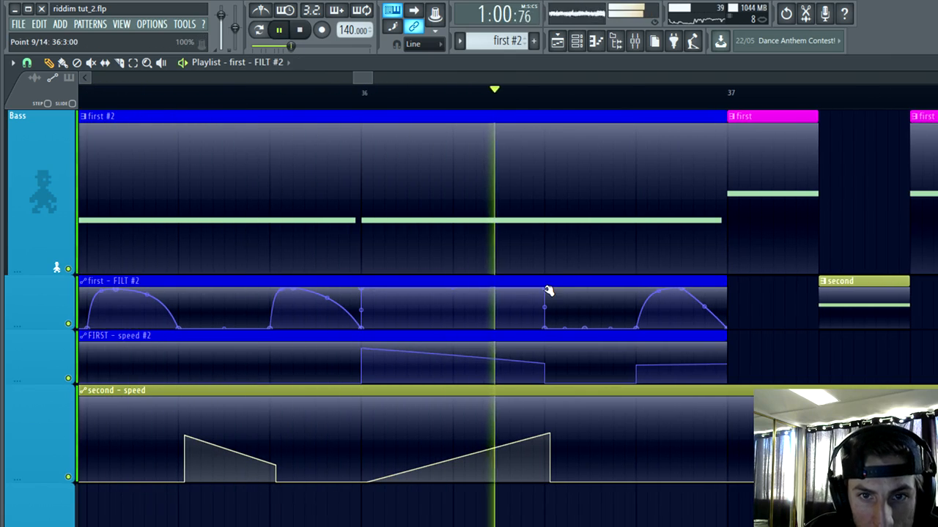
{"action": "left_click_drag", "start_coordinate": [548, 290], "coordinate": [549, 305]}
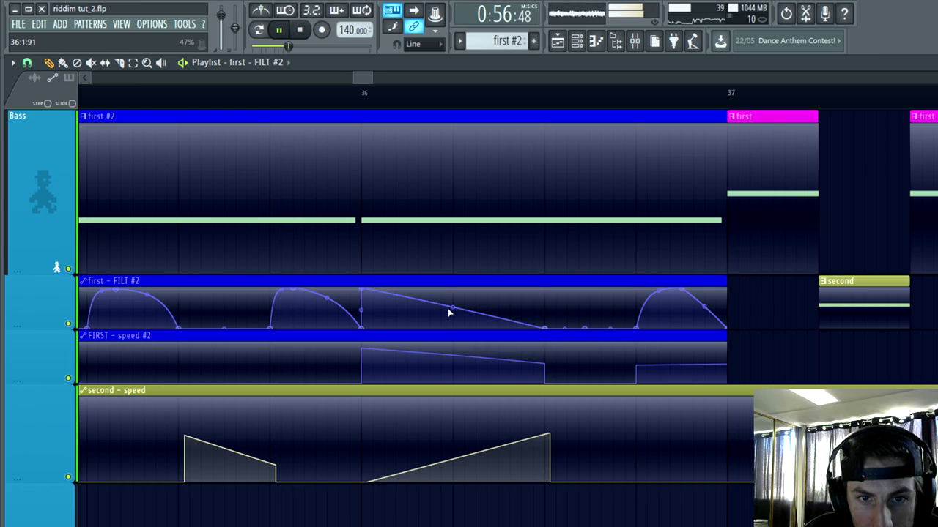
{"action": "scroll", "coordinate": [469, 440], "scroll_direction": "down", "scroll_amount": 3}
{"action": "scroll", "coordinate": [520, 475], "scroll_direction": "up", "scroll_amount": 2}
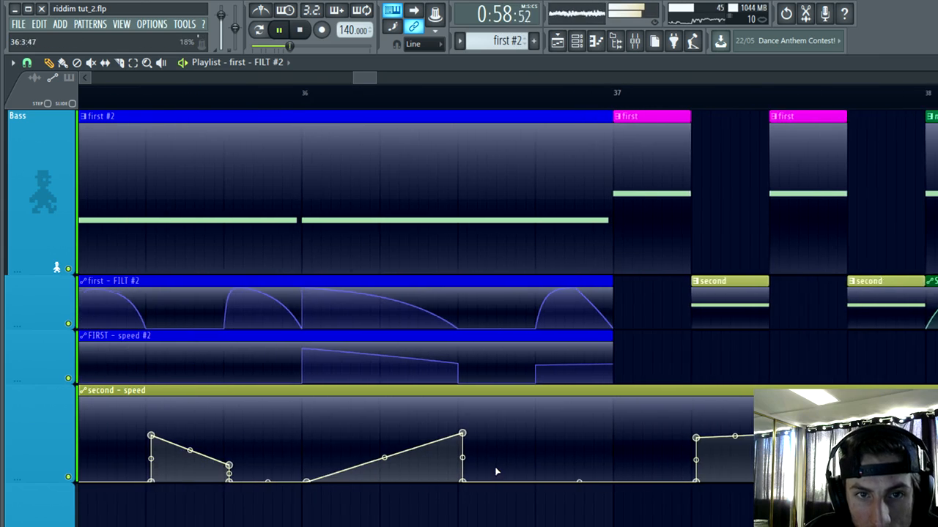
Step: Listen to the revised bar 36 automation, review the bass tracks, and restart playback
{"action": "scroll", "coordinate": [484, 494], "scroll_direction": "down", "scroll_amount": 3}
{"action": "scroll", "coordinate": [476, 499], "scroll_direction": "down", "scroll_amount": 2}
{"action": "scroll", "coordinate": [473, 501], "scroll_direction": "down", "scroll_amount": 1}
{"action": "scroll", "coordinate": [505, 489], "scroll_direction": "up", "scroll_amount": 2}
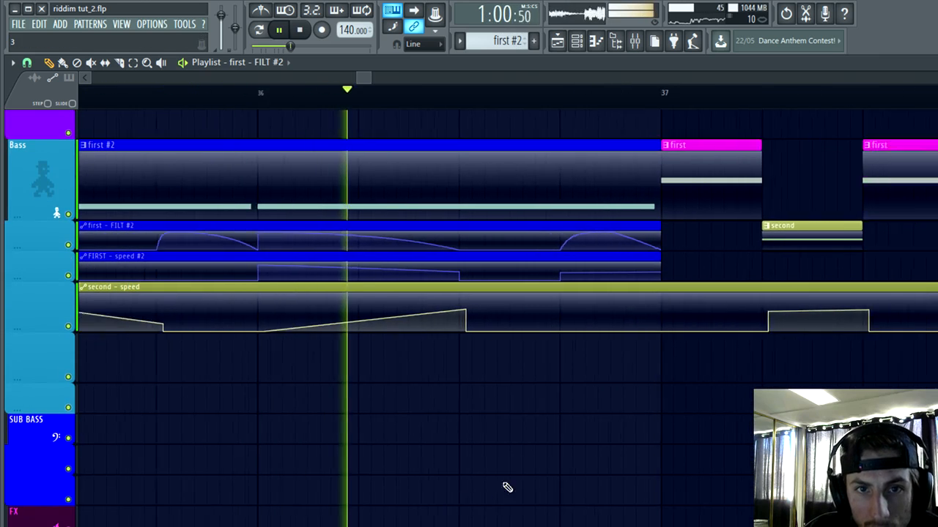
{"action": "scroll", "coordinate": [562, 454], "scroll_direction": "up", "scroll_amount": 1}
{"action": "scroll", "coordinate": [576, 433], "scroll_direction": "up", "scroll_amount": 2}
{"action": "key", "text": "space"}
{"action": "key", "text": "space"}
Step: Raise the first - FILT #2 point at 36:3:42 to the maximum, forming a filter peak between 36:3 and 36:4, and stop playback
{"action": "scroll", "coordinate": [606, 370], "scroll_direction": "down", "scroll_amount": 1}
{"action": "scroll", "coordinate": [623, 398], "scroll_direction": "up", "scroll_amount": 2}
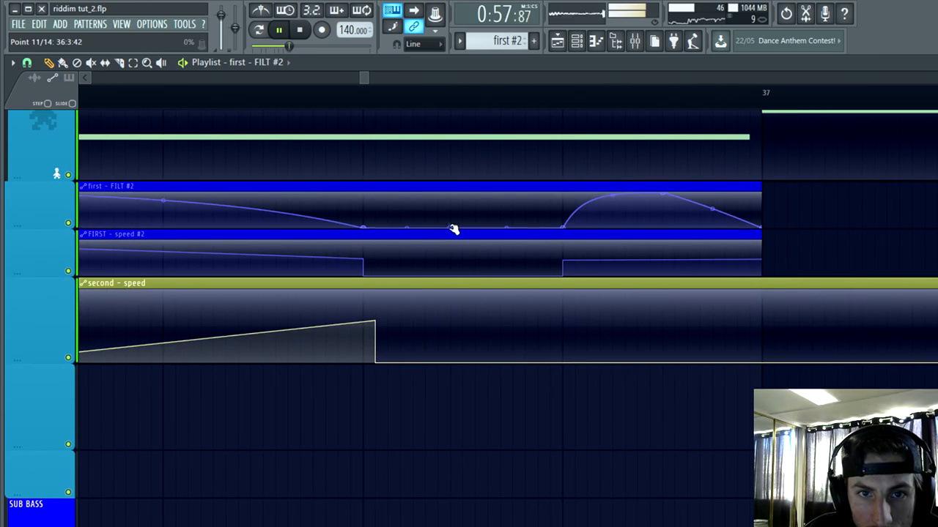
{"action": "left_click_drag", "start_coordinate": [452, 226], "coordinate": [454, 191]}
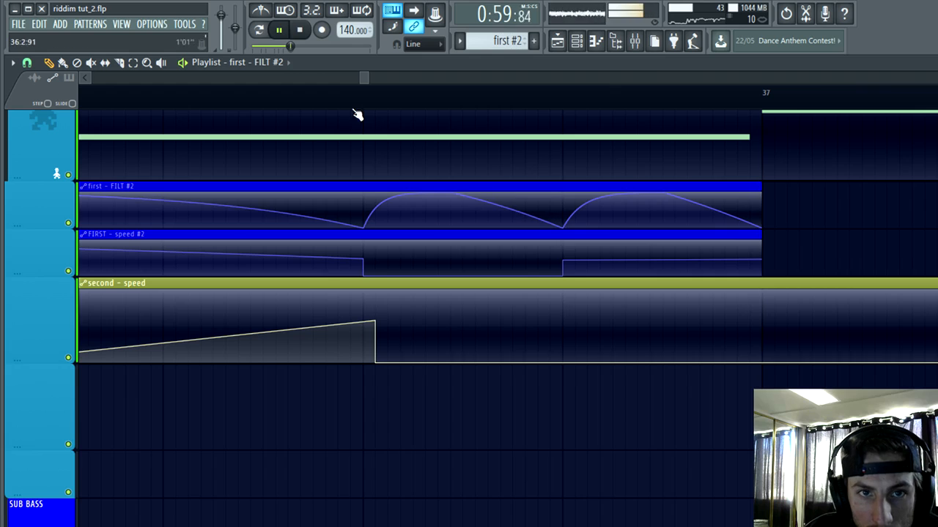
{"action": "key", "text": "space"}
{"action": "key", "text": "space"}
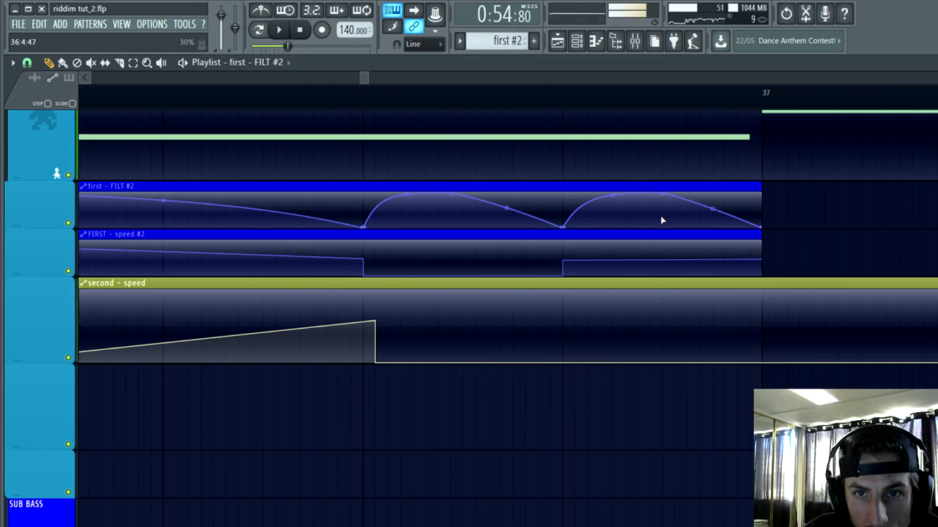
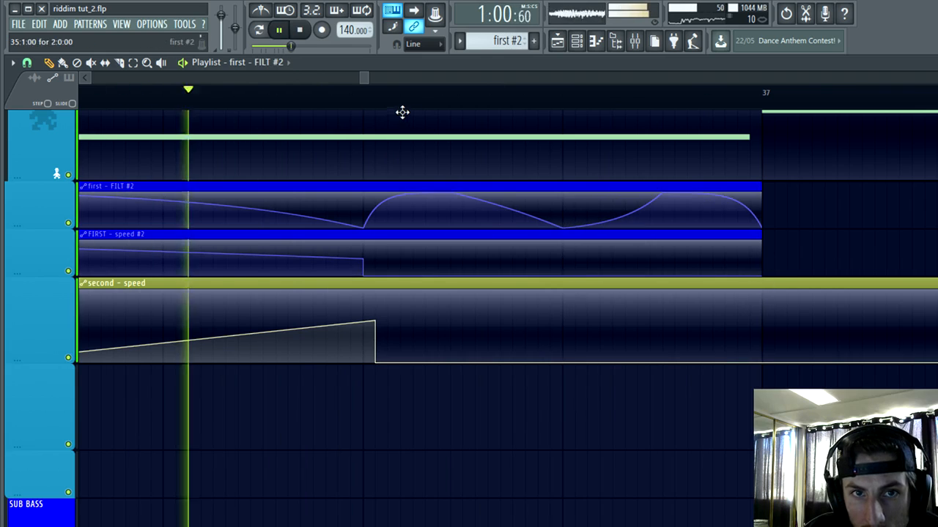
Step: Play back the first #2 drop section from before bar 33 and review its filter and speed automation up to bar 37
{"action": "key", "text": "space"}
{"action": "key", "text": "space"}
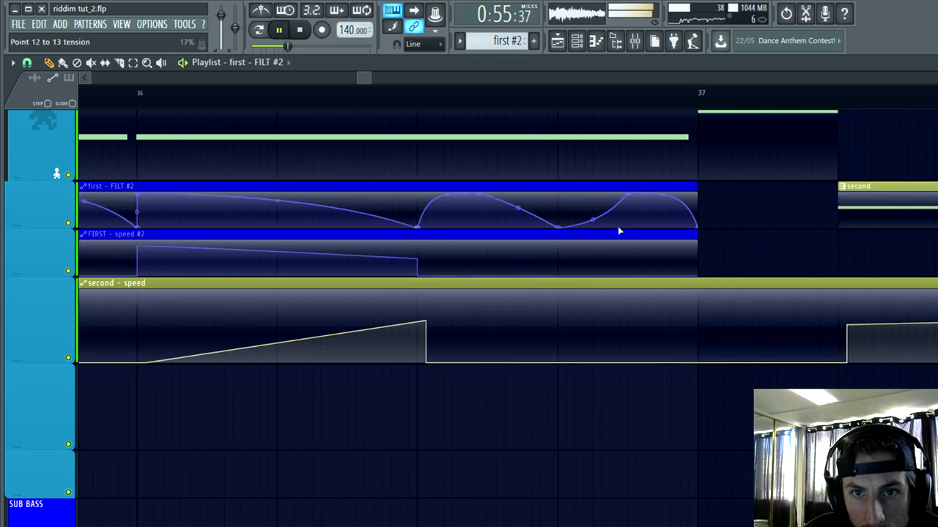
{"action": "scroll", "coordinate": [615, 220], "scroll_direction": "down", "scroll_amount": 1}
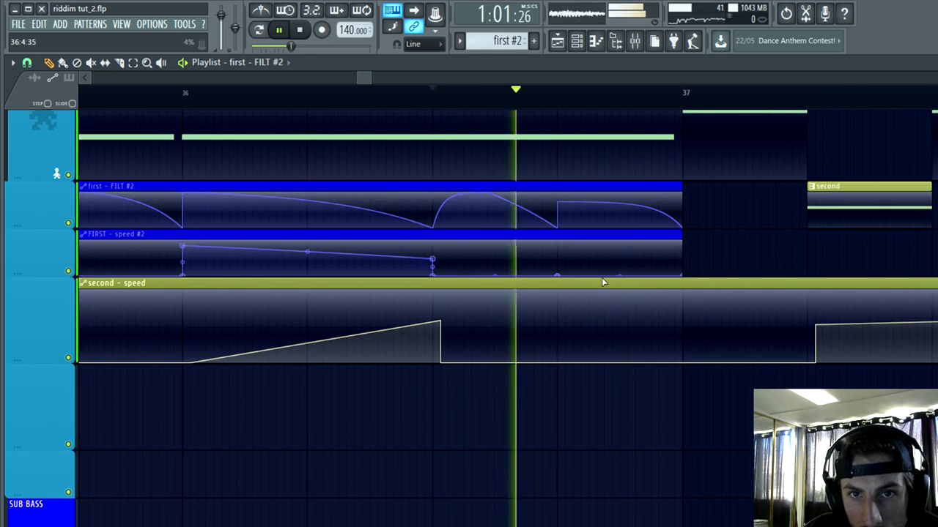
{"action": "scroll", "coordinate": [603, 281], "scroll_direction": "down", "scroll_amount": 5}
{"action": "scroll", "coordinate": [614, 362], "scroll_direction": "down", "scroll_amount": 3}
{"action": "key", "text": "space"}
{"action": "key", "text": "space"}
{"action": "scroll", "coordinate": [609, 455], "scroll_direction": "down", "scroll_amount": 4}
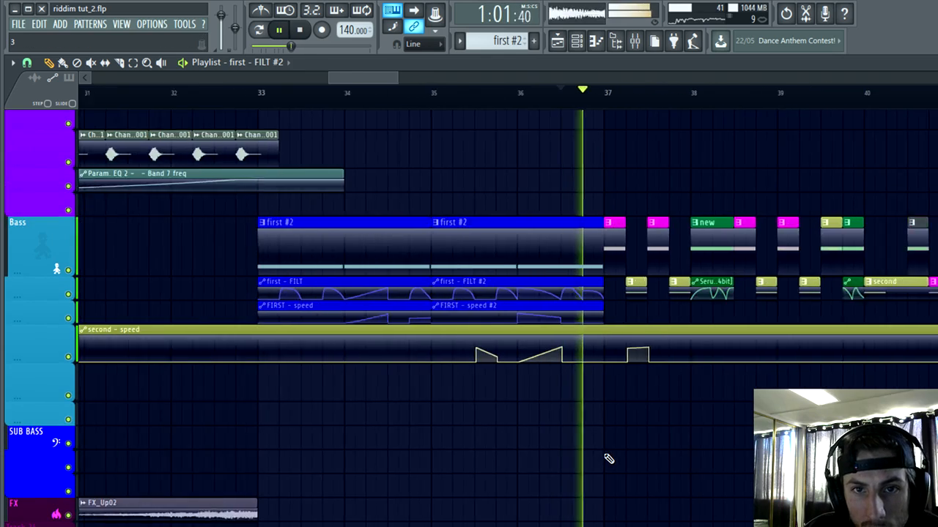
{"action": "scroll", "coordinate": [611, 455], "scroll_direction": "down", "scroll_amount": 2}
{"action": "scroll", "coordinate": [614, 454], "scroll_direction": "up", "scroll_amount": 1}
{"action": "left_click", "coordinate": [173, 93]}
{"action": "scroll", "coordinate": [471, 407], "scroll_direction": "up", "scroll_amount": 3}
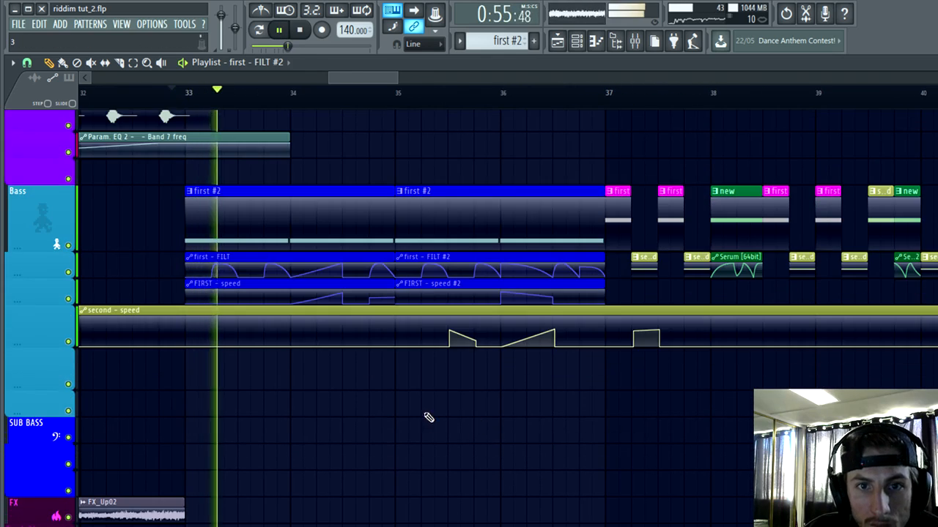
Step: Delete the old bass pattern and automation clips between bars 37 and 44 on the Bass tracks, and stop playback
{"action": "scroll", "coordinate": [447, 421], "scroll_direction": "down", "scroll_amount": 4}
{"action": "scroll", "coordinate": [557, 428], "scroll_direction": "up", "scroll_amount": 2}
{"action": "scroll", "coordinate": [659, 395], "scroll_direction": "down", "scroll_amount": 2}
{"action": "scroll", "coordinate": [762, 220], "scroll_direction": "up", "scroll_amount": 1}
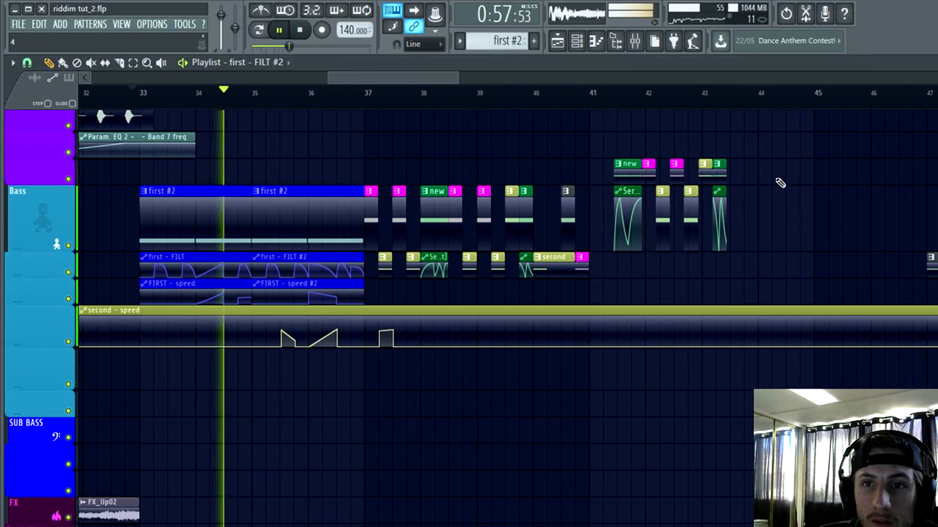
{"action": "mouse_move", "coordinate": [661, 161]}
{"action": "left_mouse_down"}
{"action": "mouse_move", "coordinate": [562, 222]}
{"action": "mouse_move", "coordinate": [408, 222]}
{"action": "mouse_move", "coordinate": [399, 273]}
{"action": "mouse_move", "coordinate": [563, 238]}
{"action": "left_mouse_up"}
{"action": "key", "text": "space"}
Step: Show the Bass group in the channel rack, inspect channel 3's Serum sound, and briefly play the drop from just before bar 33
{"action": "left_click", "coordinate": [576, 42]}
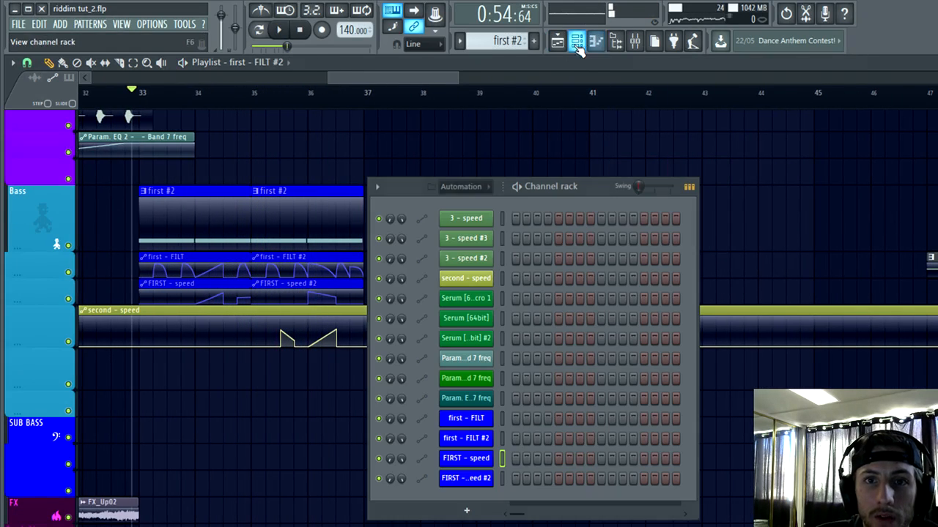
{"action": "left_click", "coordinate": [473, 188]}
{"action": "left_click", "coordinate": [473, 258]}
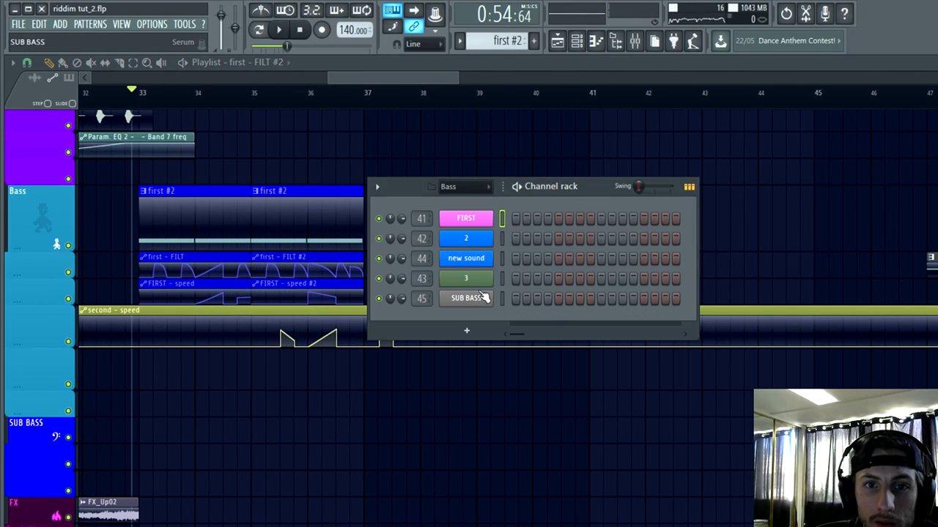
{"action": "left_click", "coordinate": [475, 285]}
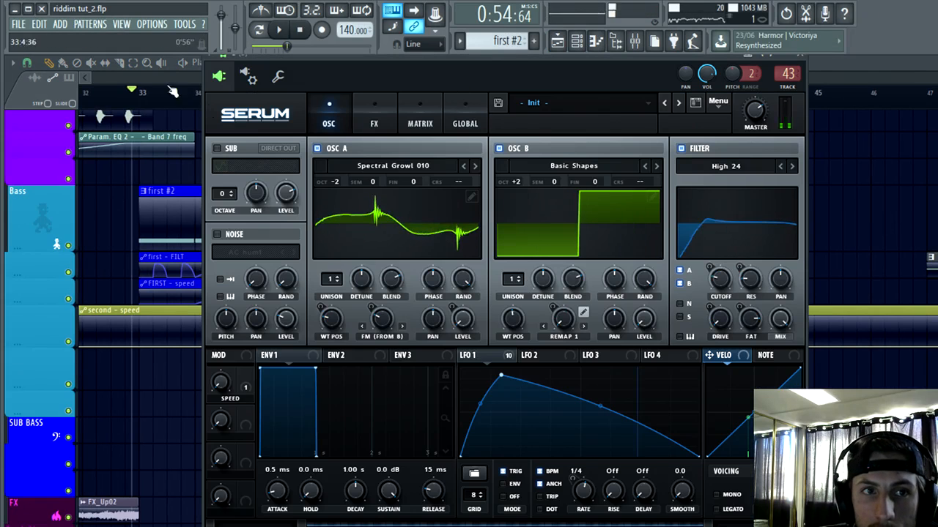
{"action": "left_click", "coordinate": [125, 91]}
{"action": "left_click", "coordinate": [282, 31]}
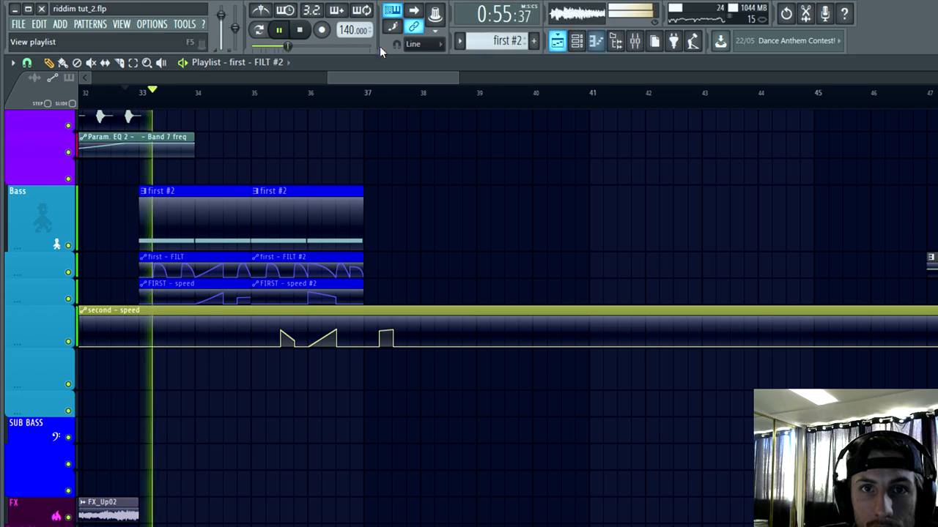
{"action": "left_click", "coordinate": [280, 30]}
Step: Rename mixer track 41 as "?"
{"action": "left_click", "coordinate": [578, 42]}
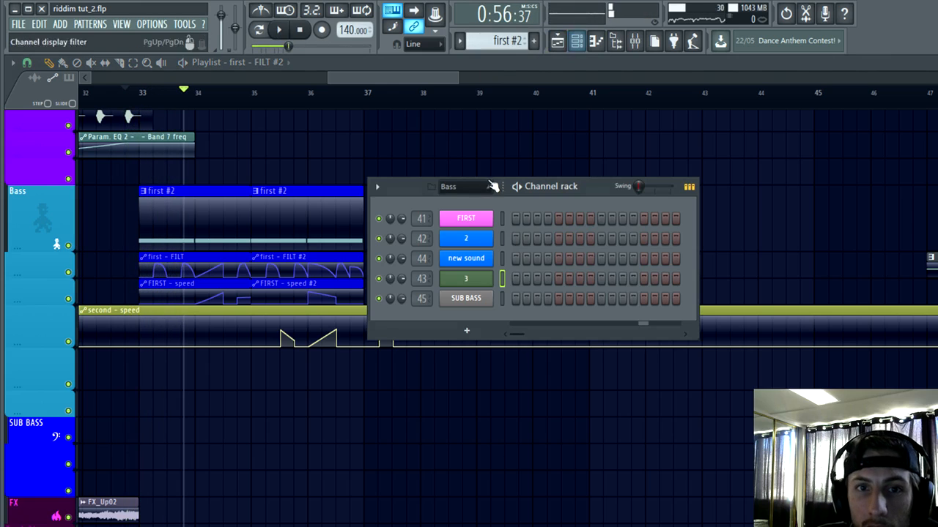
{"action": "left_click", "coordinate": [637, 41]}
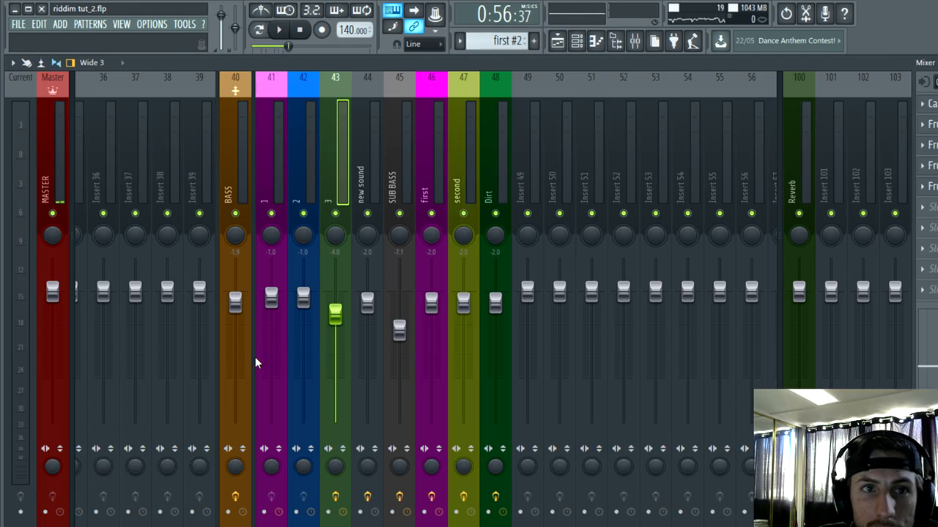
{"action": "left_click", "coordinate": [272, 172]}
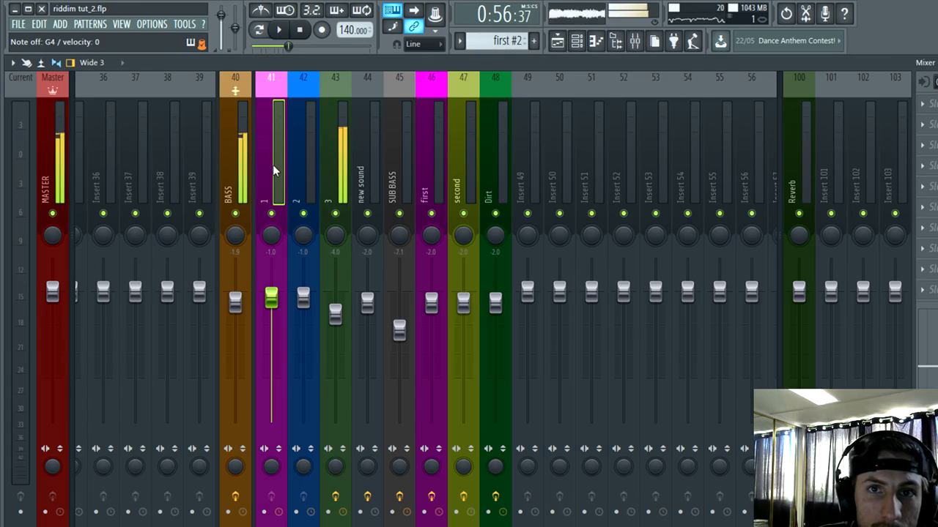
{"action": "right_click", "coordinate": [272, 168]}
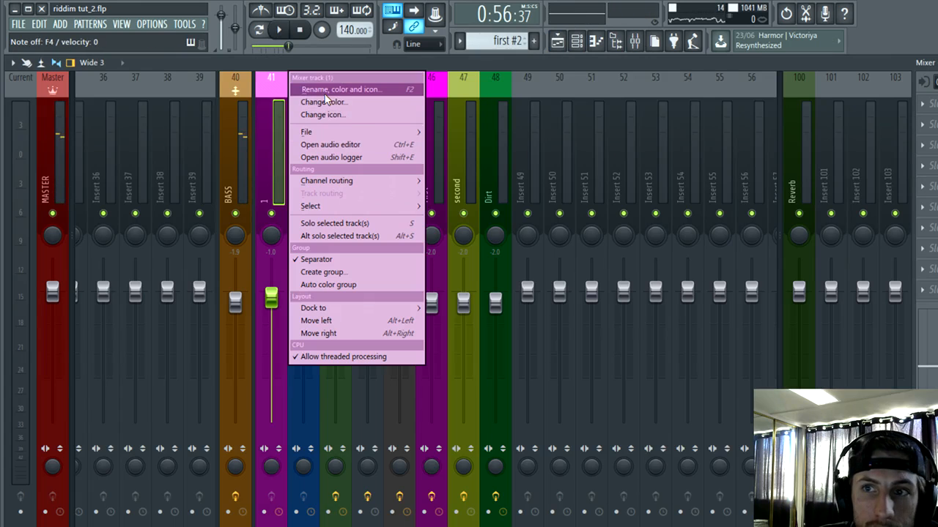
{"action": "left_click", "coordinate": [324, 90]}
{"action": "type", "text": "?"}
{"action": "key", "text": "Return"}
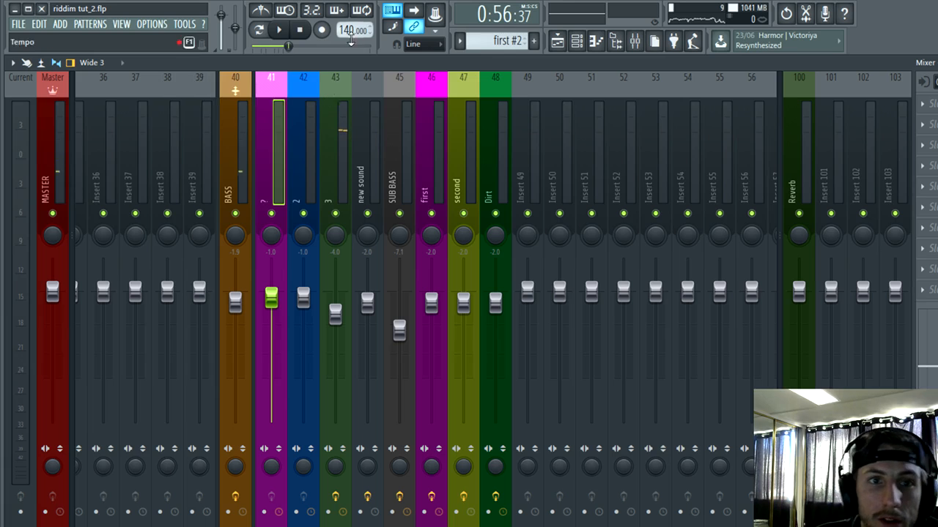
Step: Remove the effect plugins from slots 1 to 5 of mixer track 43
{"action": "left_click", "coordinate": [297, 134]}
{"action": "left_click", "coordinate": [337, 143]}
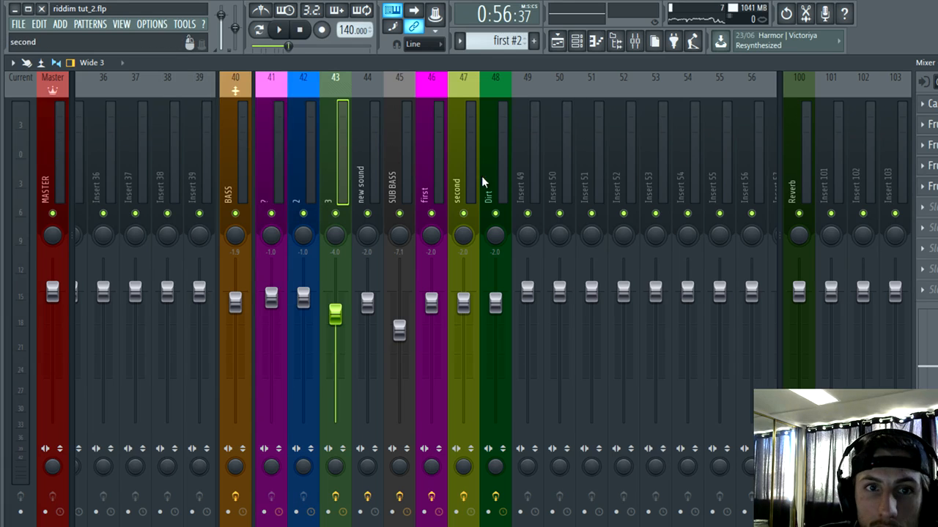
{"action": "left_click", "coordinate": [921, 104]}
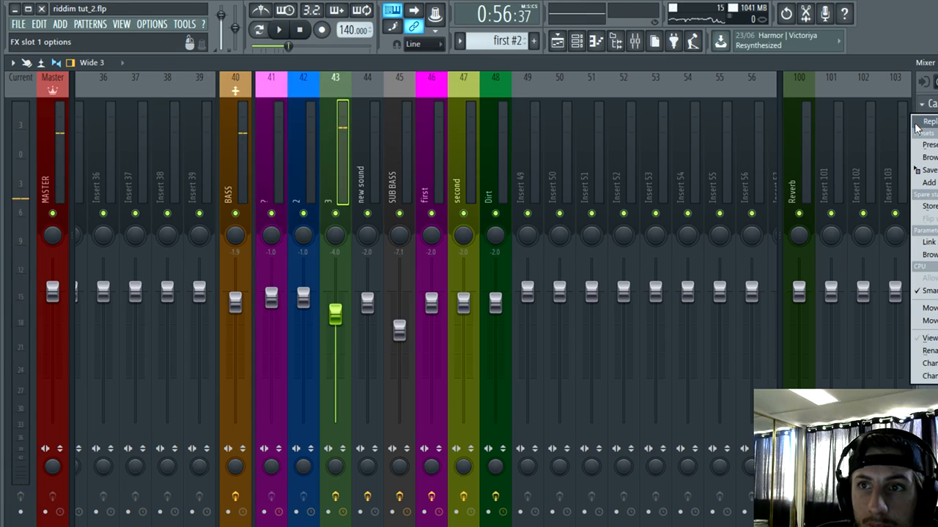
{"action": "mouse_move", "coordinate": [918, 126]}
{"action": "left_click", "coordinate": [747, 37]}
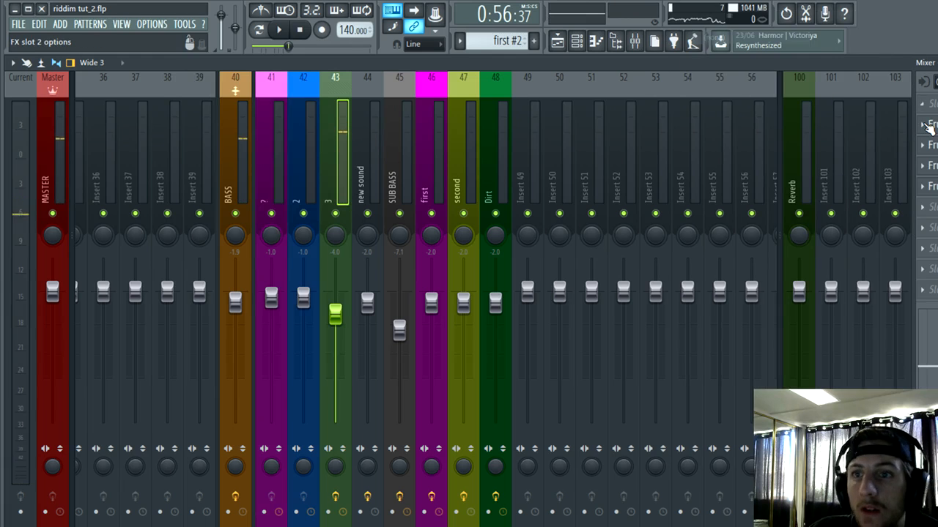
{"action": "left_click", "coordinate": [929, 129]}
{"action": "mouse_move", "coordinate": [925, 143]}
{"action": "left_click", "coordinate": [747, 37]}
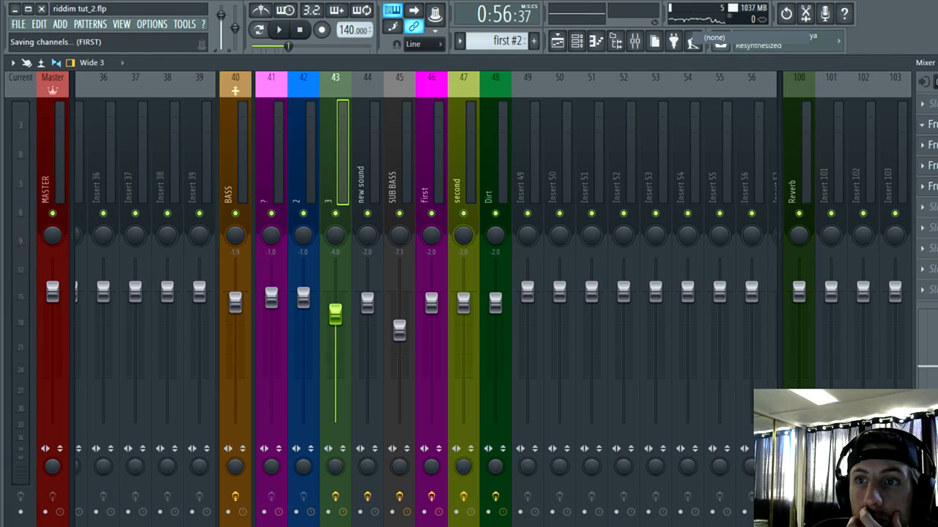
{"action": "left_click", "coordinate": [924, 149]}
{"action": "mouse_move", "coordinate": [925, 163]}
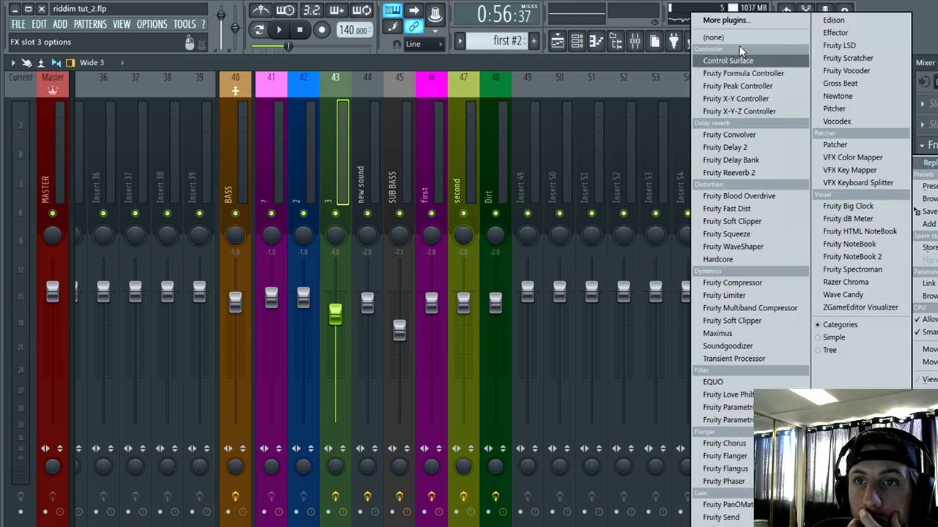
{"action": "left_click", "coordinate": [743, 38]}
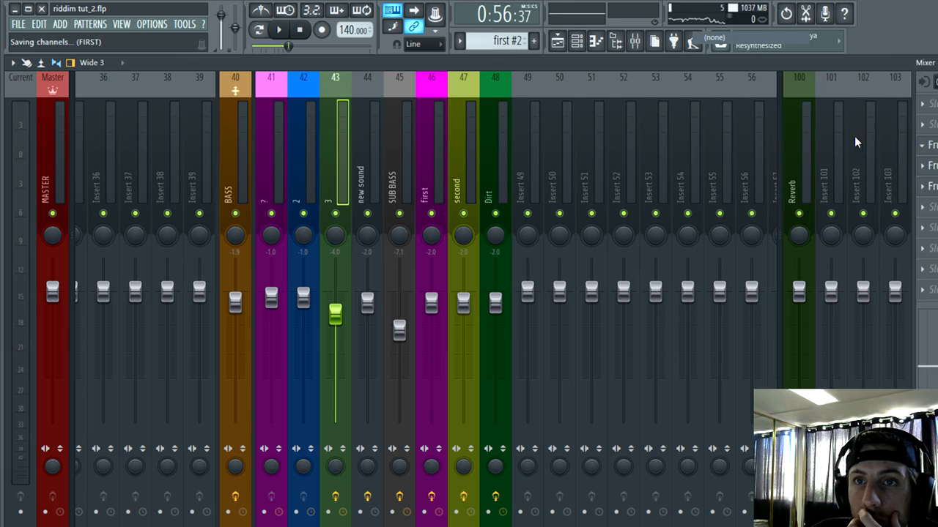
{"action": "left_click", "coordinate": [923, 184]}
{"action": "mouse_move", "coordinate": [924, 197]}
{"action": "left_click", "coordinate": [743, 37]}
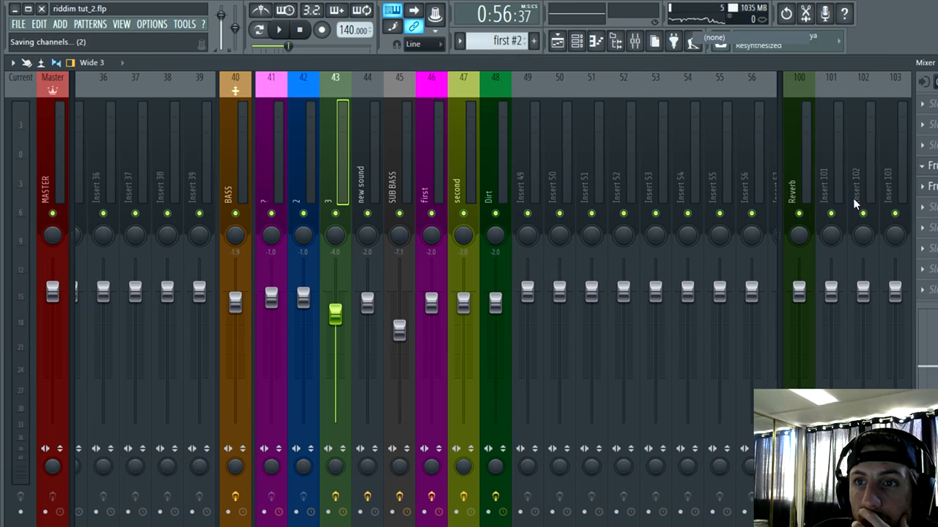
{"action": "left_click", "coordinate": [928, 195]}
{"action": "left_click", "coordinate": [714, 37]}
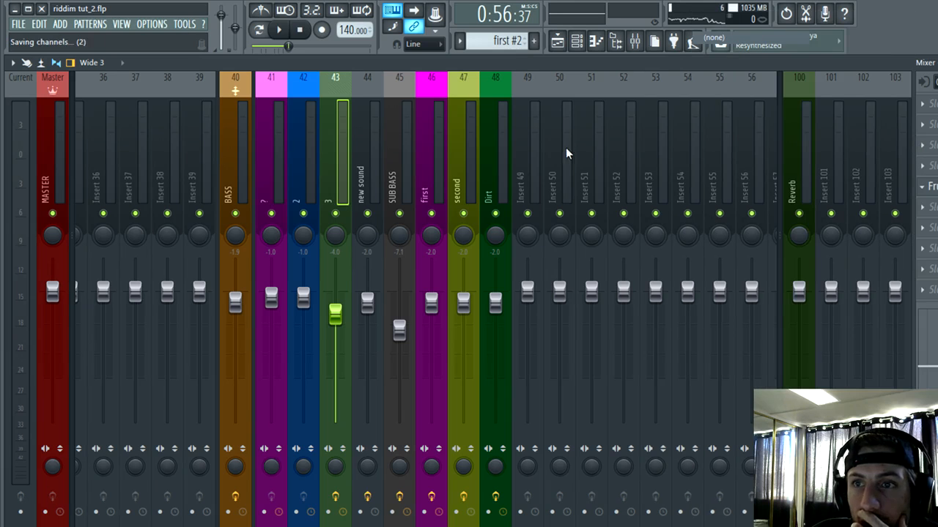
Step: Rename mixer tracks 43 and 42 as "?"
{"action": "right_click", "coordinate": [344, 110]}
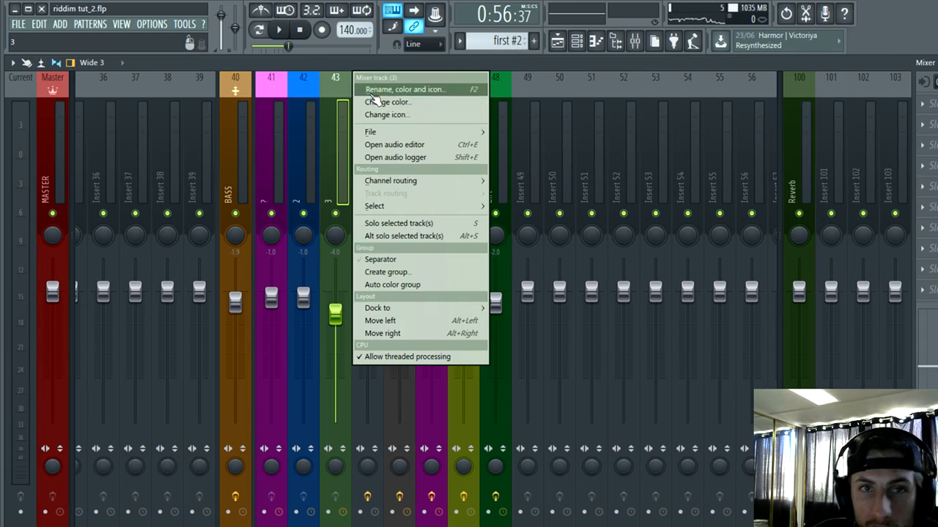
{"action": "left_click", "coordinate": [373, 93]}
{"action": "left_click", "coordinate": [334, 145]}
{"action": "right_click", "coordinate": [313, 134]}
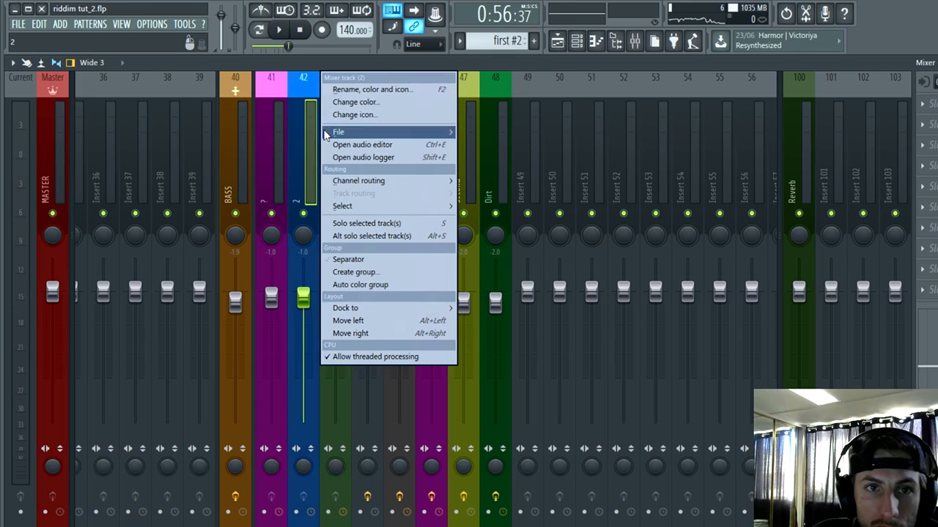
{"action": "left_click", "coordinate": [350, 91]}
{"action": "type", "text": "?"}
{"action": "key", "text": "Return"}
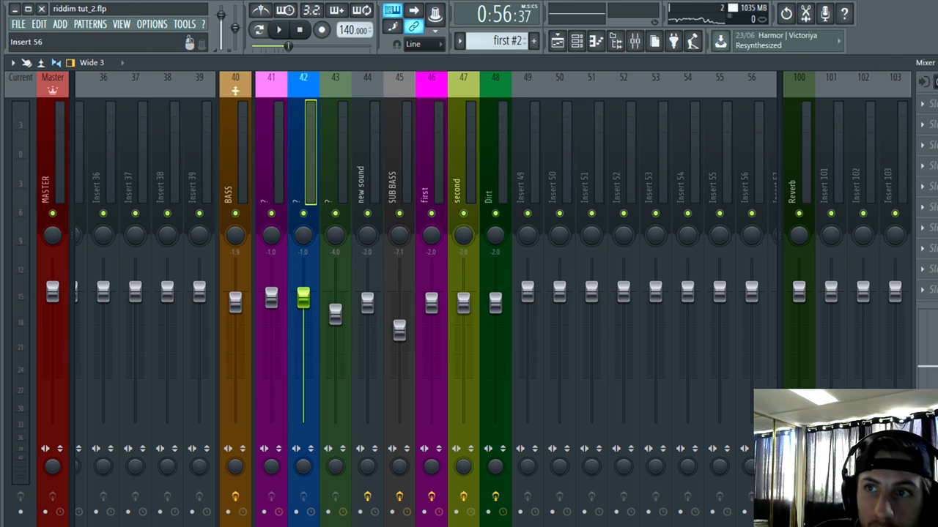
Step: Delete the FIRST, 2 and 3 channels from the channel rack's Bass group
{"action": "left_click", "coordinate": [616, 43]}
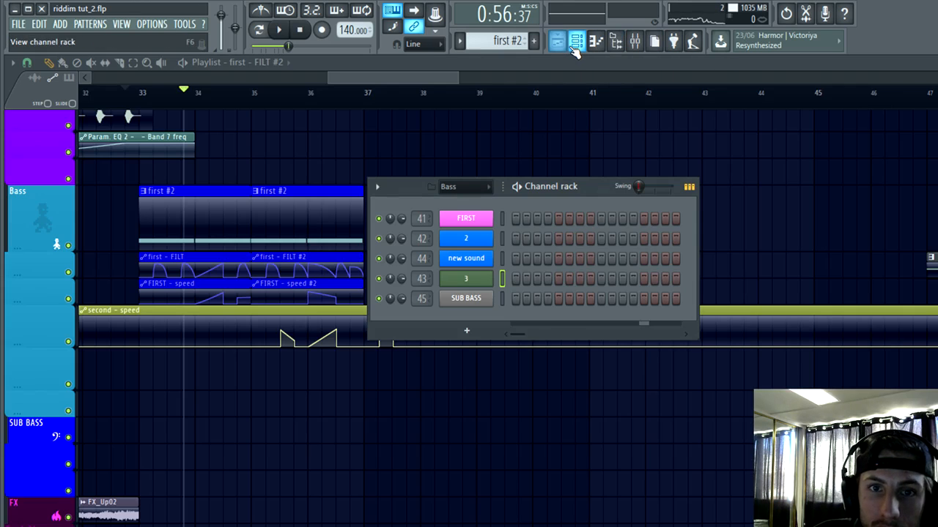
{"action": "right_click", "coordinate": [472, 218]}
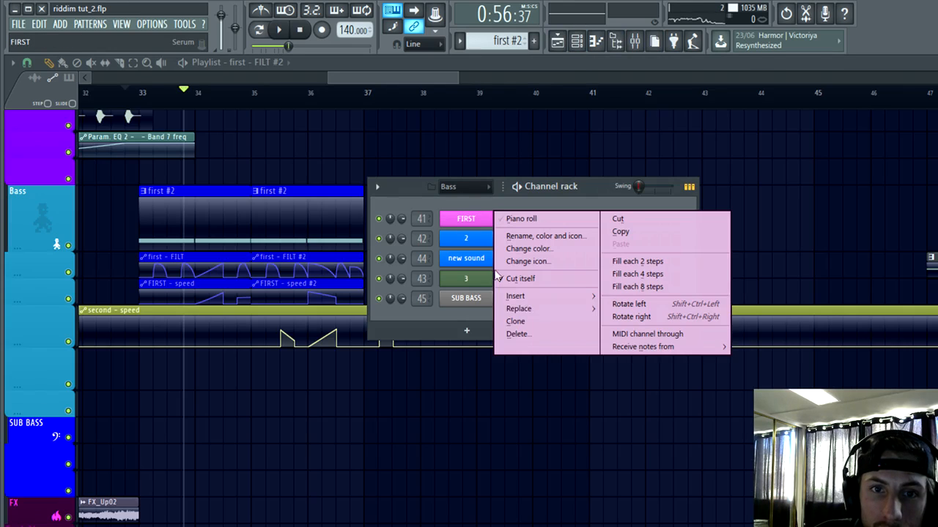
{"action": "left_click", "coordinate": [516, 335]}
{"action": "left_click", "coordinate": [610, 330]}
{"action": "right_click", "coordinate": [477, 258]}
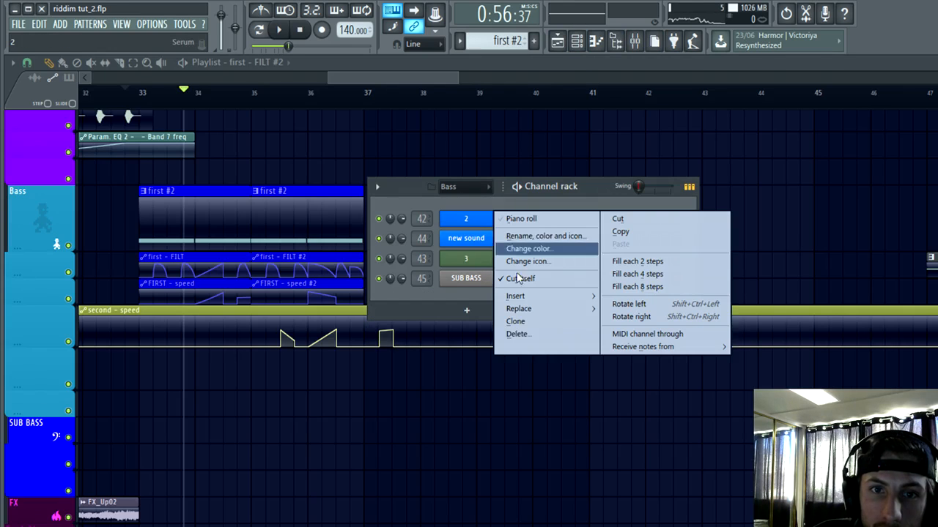
{"action": "left_click", "coordinate": [522, 337]}
{"action": "left_click", "coordinate": [598, 328]}
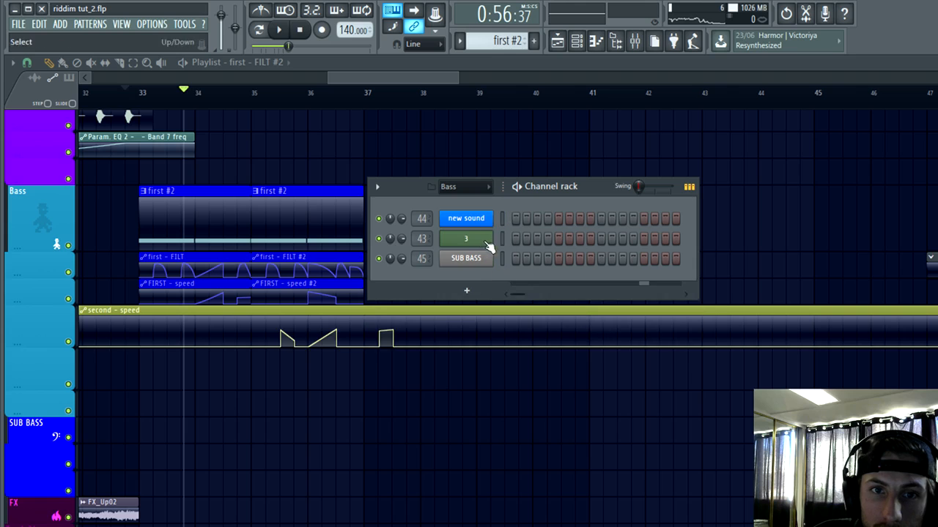
{"action": "right_click", "coordinate": [488, 246]}
{"action": "left_click", "coordinate": [513, 356]}
{"action": "left_click", "coordinate": [597, 328]}
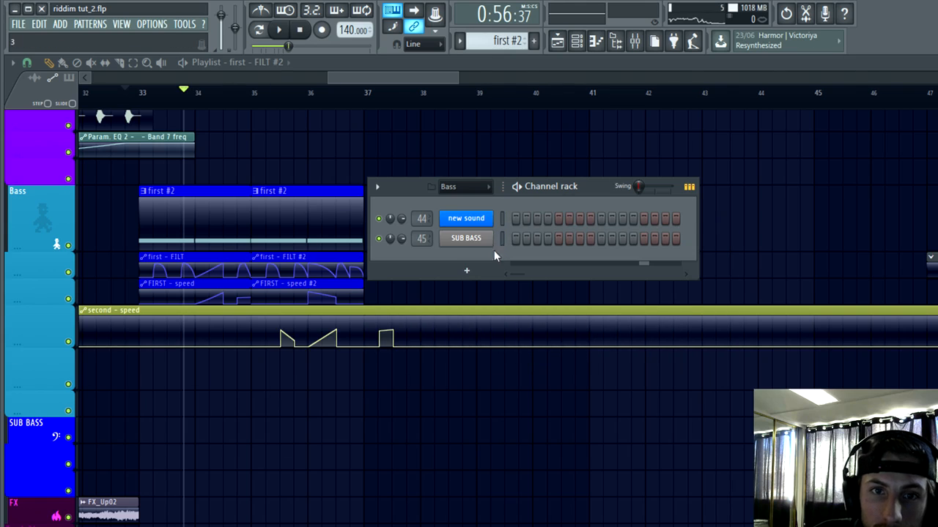
Step: Display all channels in the channel rack and open the Serum plugin of the second bass channel
{"action": "left_click", "coordinate": [579, 48]}
{"action": "left_click", "coordinate": [578, 46]}
{"action": "left_click", "coordinate": [471, 188]}
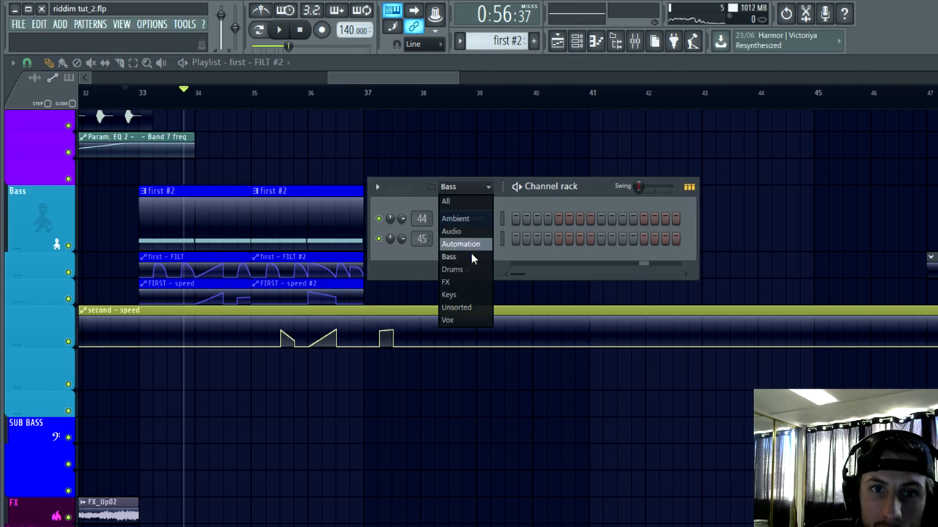
{"action": "left_click", "coordinate": [453, 206]}
{"action": "scroll", "coordinate": [529, 222], "scroll_direction": "down", "scroll_amount": 5}
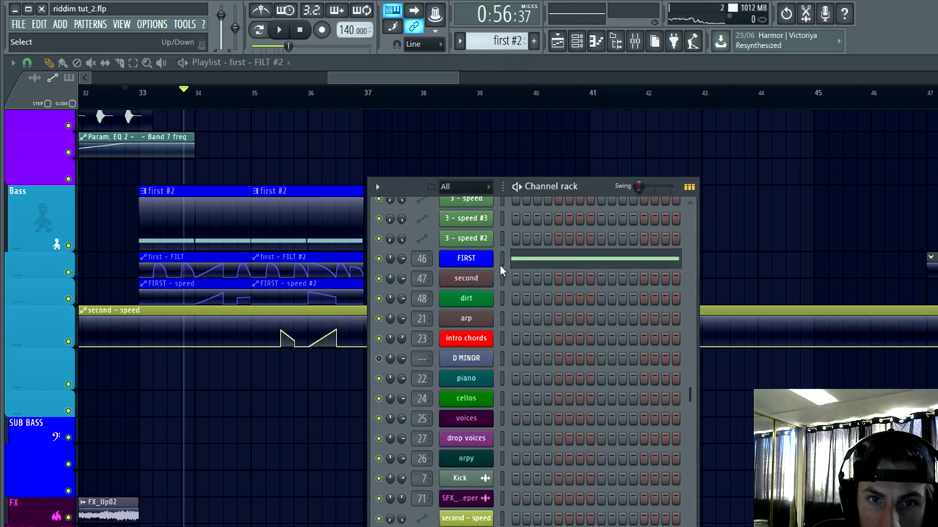
{"action": "left_click", "coordinate": [472, 282]}
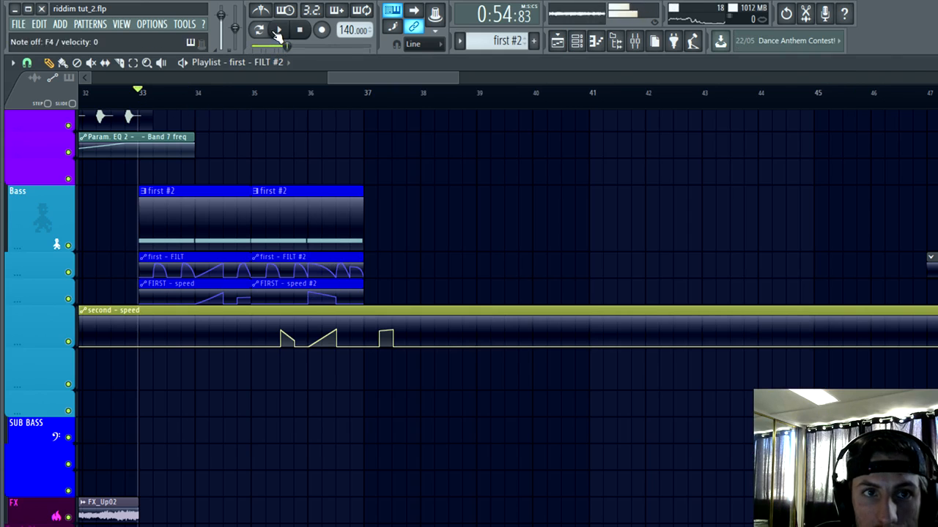
Step: Play the drop from bar 33 and review the Keys and Bass tracks around bars 33 to 42
{"action": "left_click", "coordinate": [277, 33]}
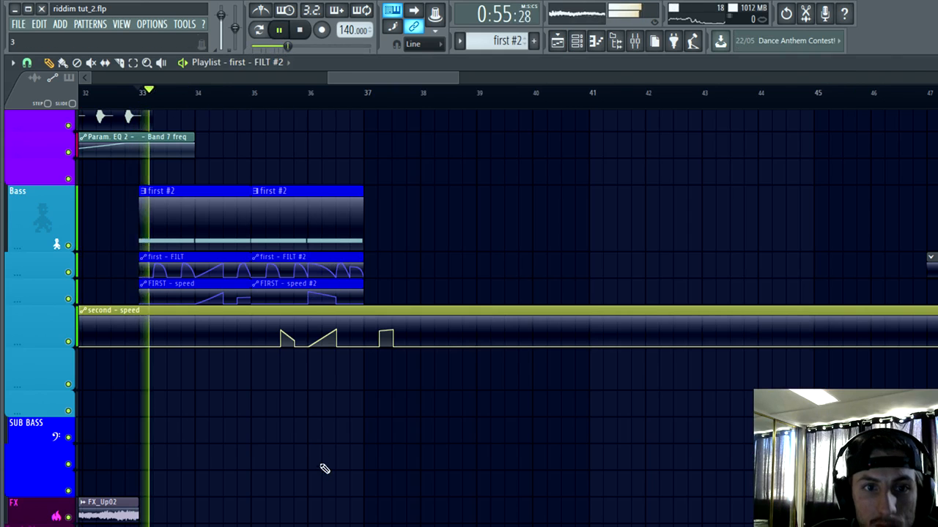
{"action": "scroll", "coordinate": [300, 424], "scroll_direction": "up", "scroll_amount": 3}
{"action": "scroll", "coordinate": [302, 422], "scroll_direction": "down", "scroll_amount": 2}
{"action": "scroll", "coordinate": [435, 489], "scroll_direction": "down", "scroll_amount": 1}
{"action": "scroll", "coordinate": [554, 300], "scroll_direction": "down", "scroll_amount": 4}
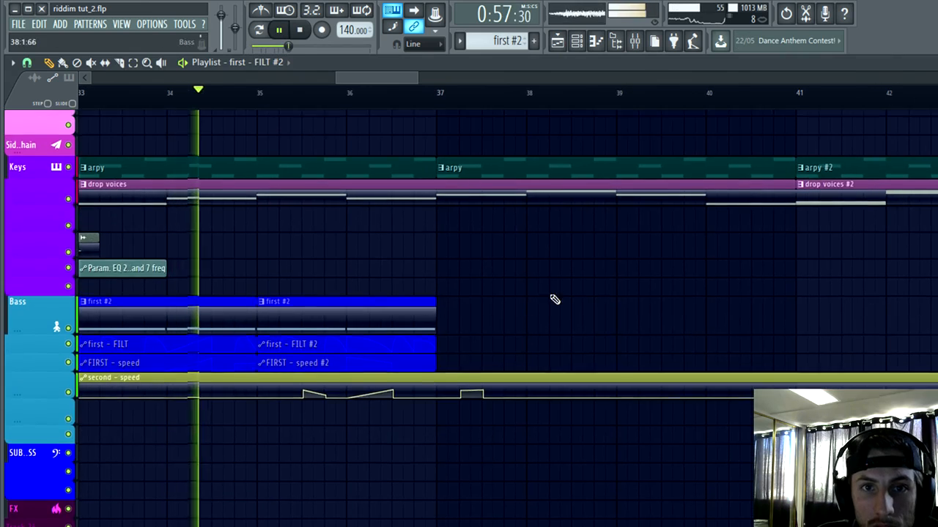
Step: Remove the Fruity effect in the fourth slot of mixer track 46, "first"
{"action": "scroll", "coordinate": [526, 237], "scroll_direction": "up", "scroll_amount": 4}
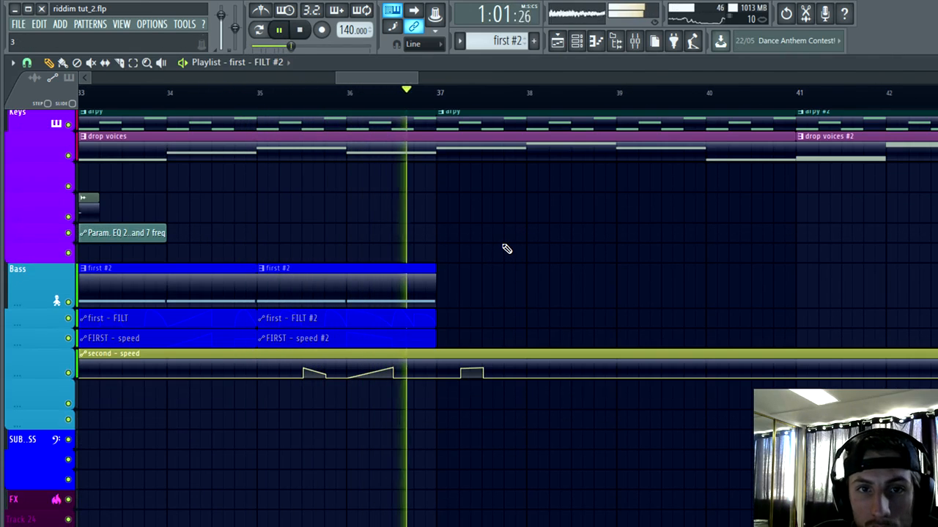
{"action": "scroll", "coordinate": [542, 278], "scroll_direction": "up", "scroll_amount": 3}
{"action": "left_click", "coordinate": [642, 44]}
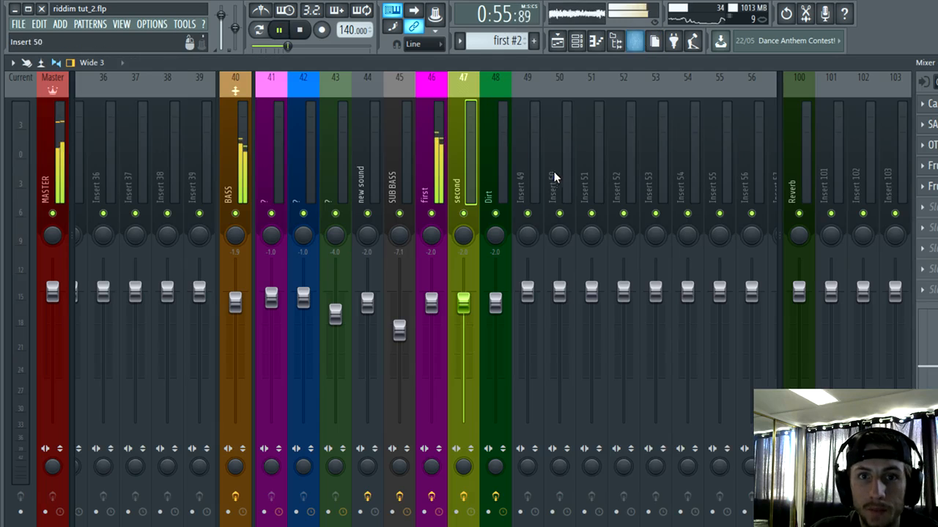
{"action": "left_click", "coordinate": [425, 163]}
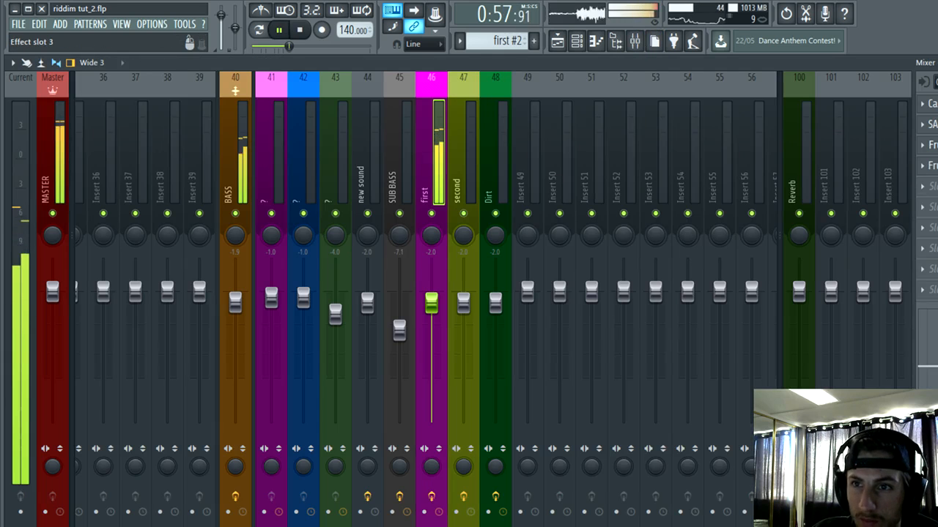
{"action": "left_click", "coordinate": [916, 165]}
{"action": "left_click", "coordinate": [729, 38]}
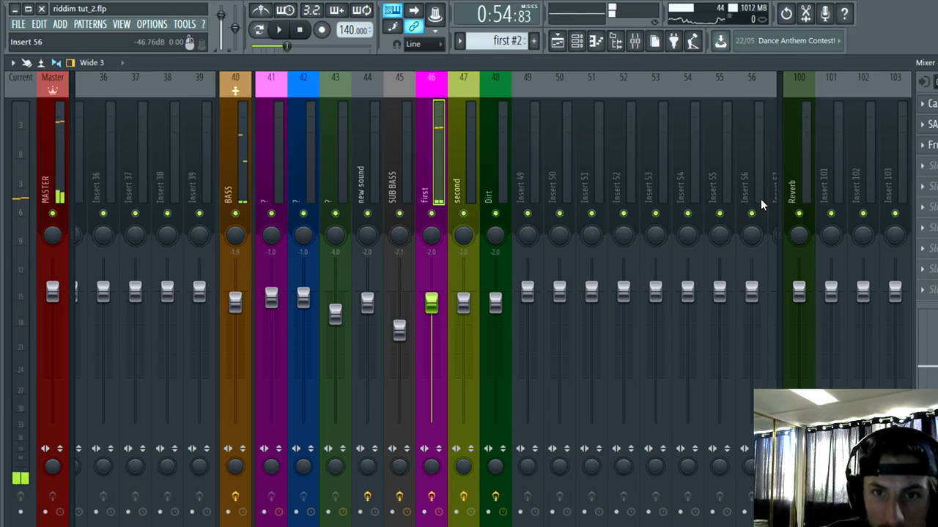
Step: Load TDR Nova into the fourth effect slot of the "first" mixer track and set its analyzer to In
{"action": "key", "text": "alt+F8"}
{"action": "left_click", "coordinate": [715, 58]}
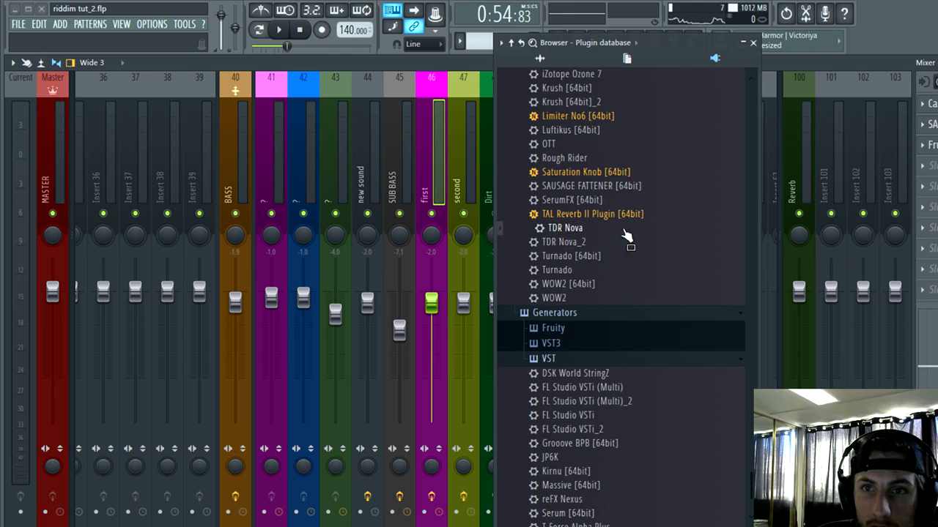
{"action": "left_click_drag", "start_coordinate": [626, 236], "coordinate": [907, 213]}
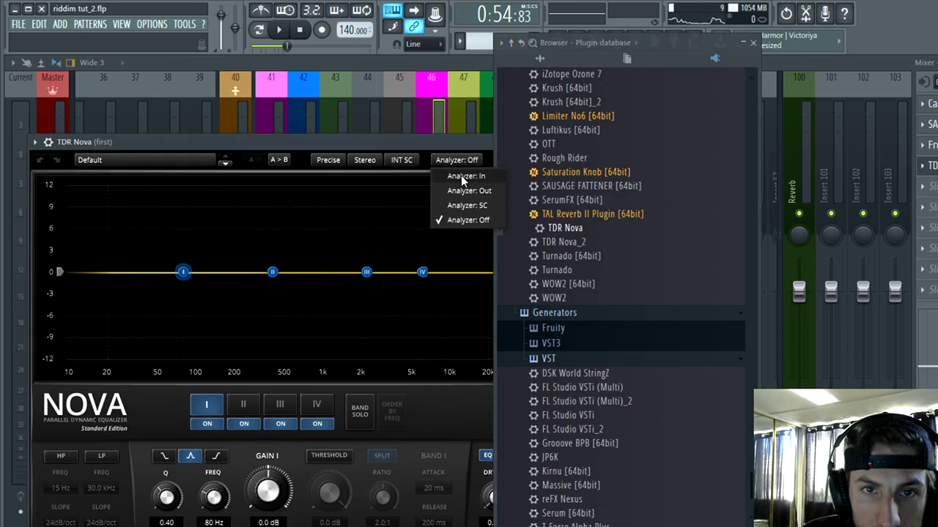
{"action": "left_click", "coordinate": [757, 44]}
{"action": "left_click_drag", "start_coordinate": [454, 141], "coordinate": [565, 108]}
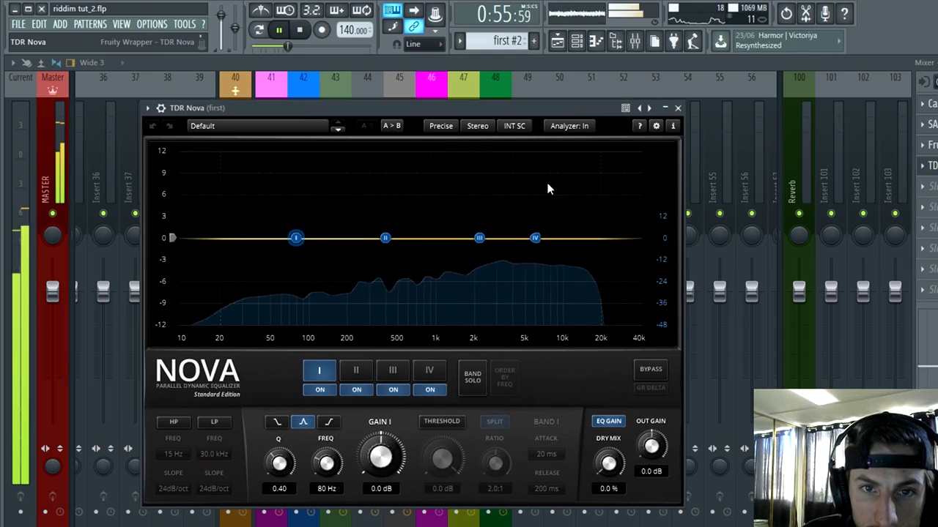
Step: Shape Nova's EQ with low cuts on bands I and II, band III at 6.7 dB, 5.1 kHz, and band IV at -6.1 dB, 17.5 kHz
{"action": "left_click_drag", "start_coordinate": [538, 241], "coordinate": [548, 261]}
{"action": "left_click_drag", "start_coordinate": [478, 238], "coordinate": [513, 209]}
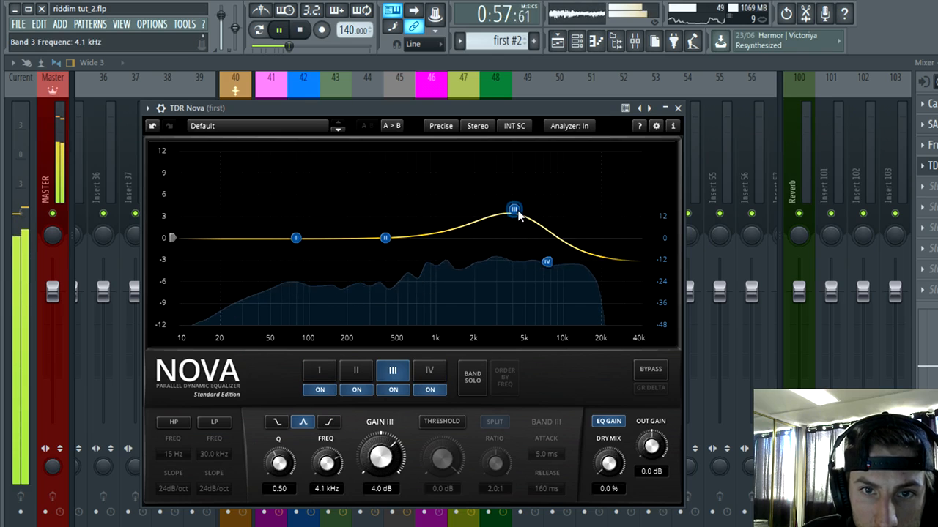
{"action": "left_click_drag", "start_coordinate": [387, 245], "coordinate": [400, 267]}
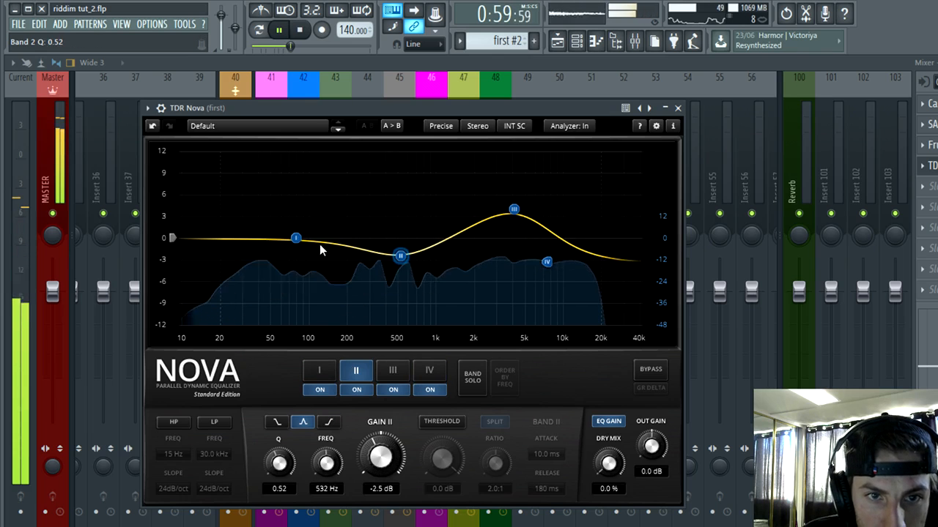
{"action": "left_click_drag", "start_coordinate": [295, 246], "coordinate": [253, 308]}
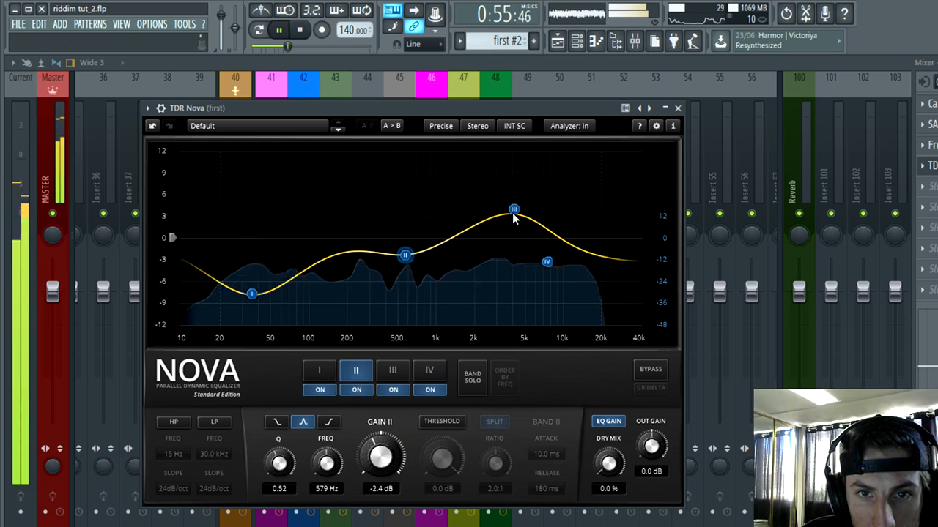
{"action": "left_click_drag", "start_coordinate": [513, 211], "coordinate": [528, 194]}
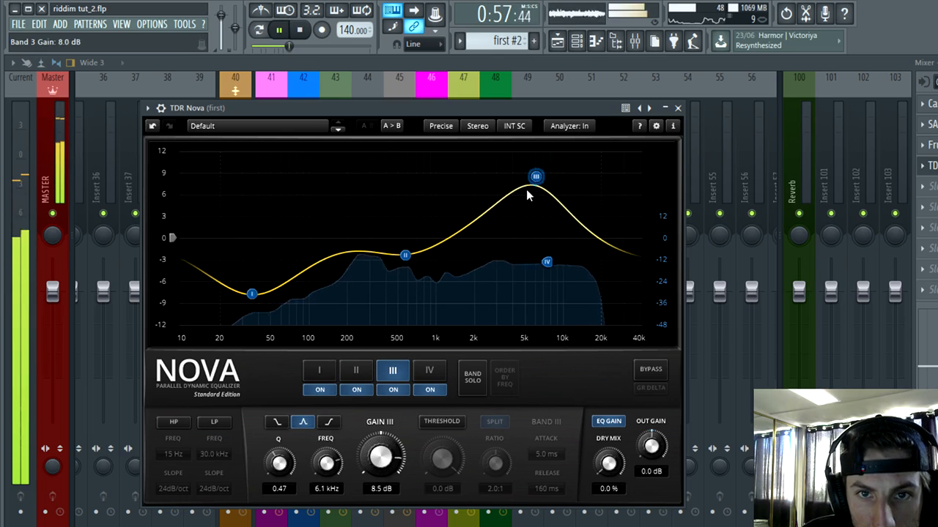
{"action": "left_click_drag", "start_coordinate": [546, 261], "coordinate": [569, 286]}
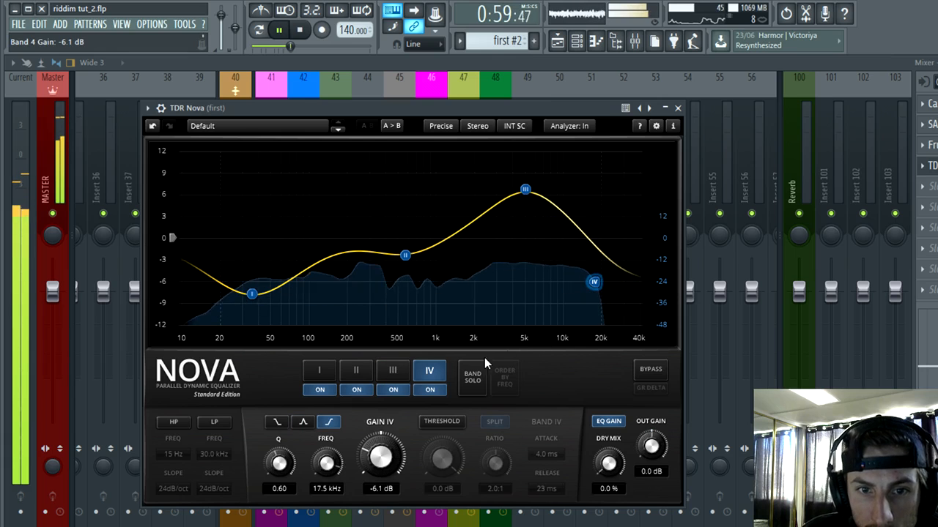
Step: Enable dynamic processing on Nova's band III with threshold -0.9 dB, ratio 2.1:1 and gain 6.4 dB, and close the plugin
{"action": "left_click", "coordinate": [430, 372]}
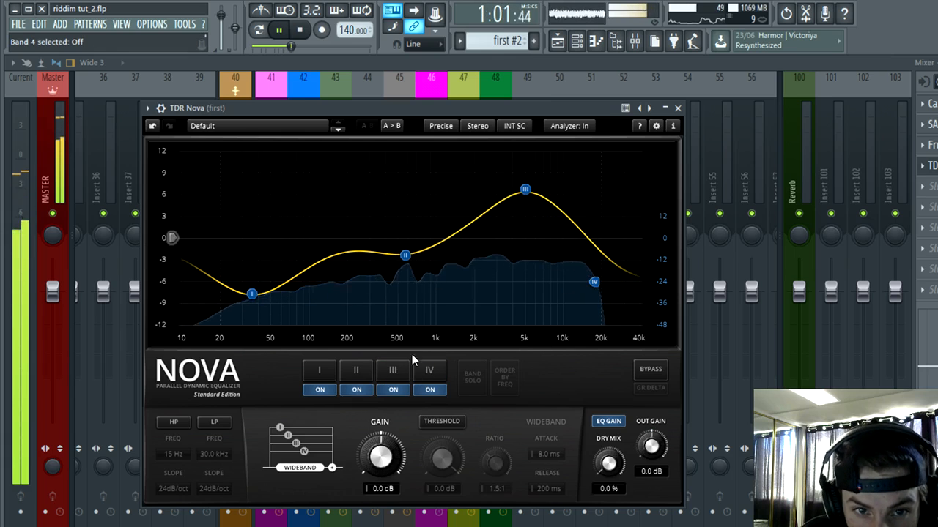
{"action": "left_click", "coordinate": [415, 370]}
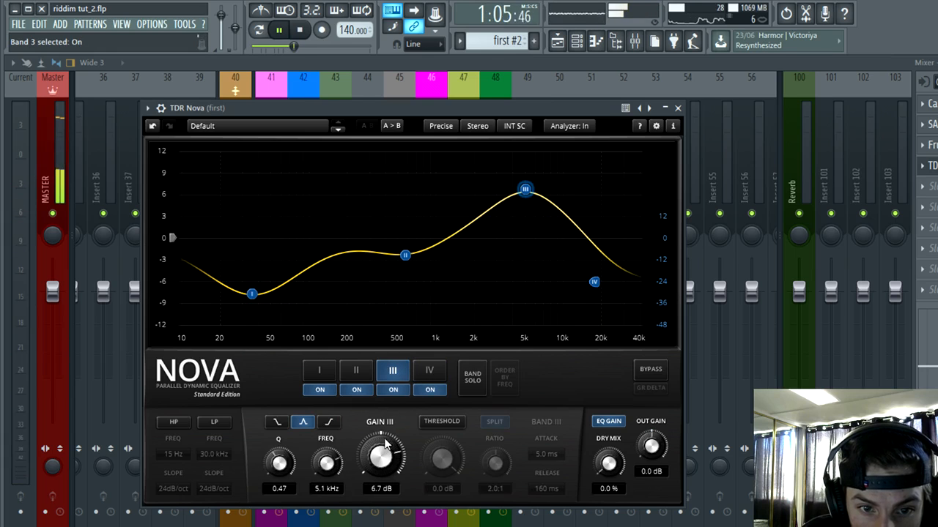
{"action": "left_click", "coordinate": [440, 423]}
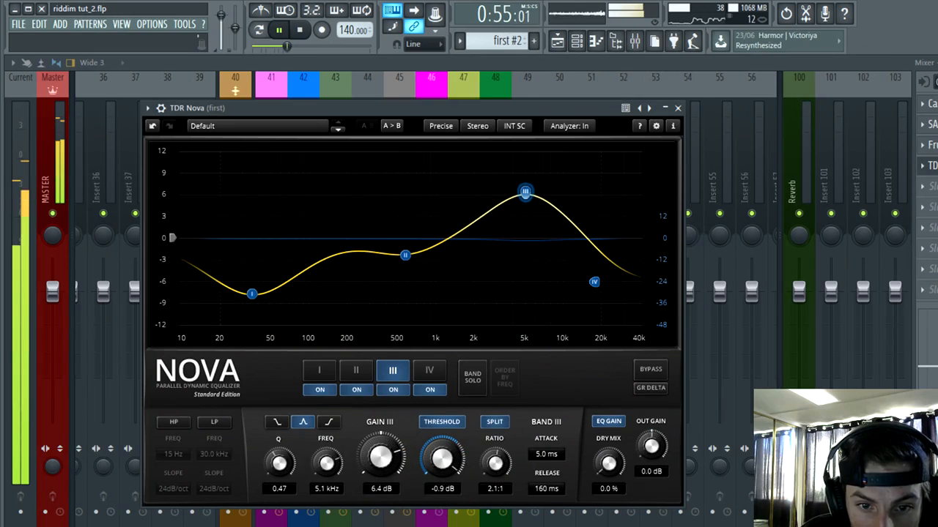
{"action": "left_click", "coordinate": [678, 109]}
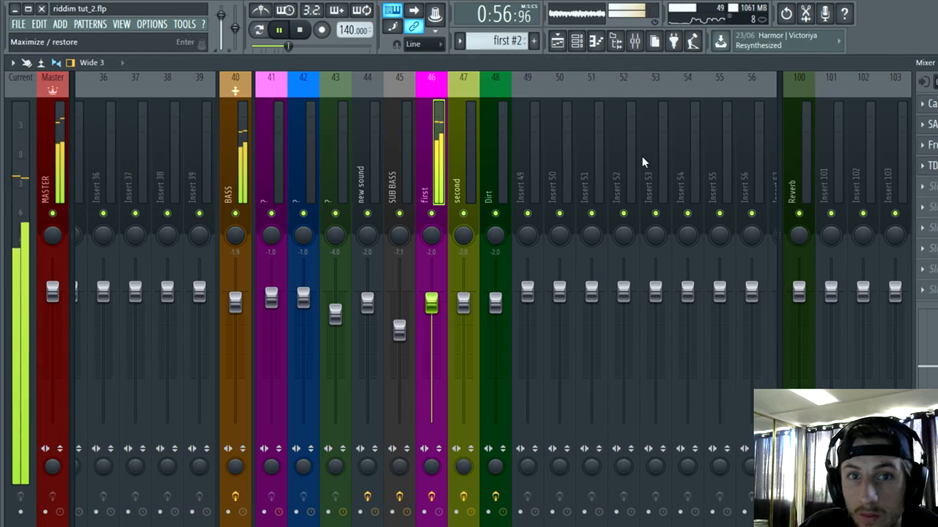
Step: Set the Fatness of the Sausage Fattener on the "first" mixer track to 11% and close the plugin
{"action": "left_click", "coordinate": [933, 124]}
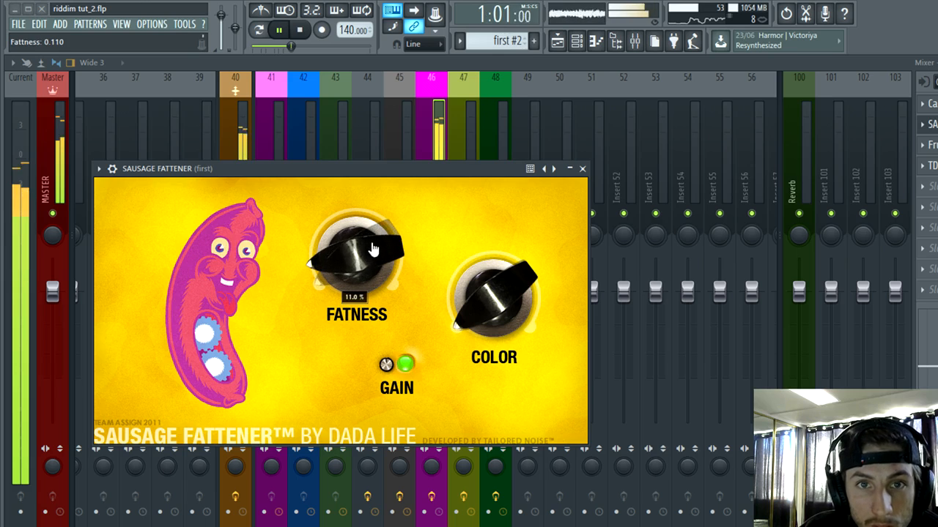
{"action": "left_click", "coordinate": [584, 169]}
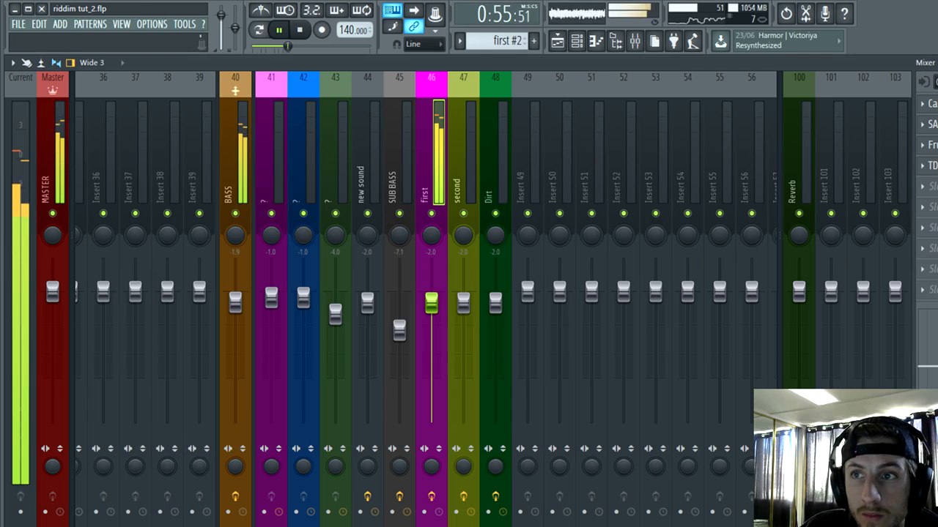
Step: Review the playlist's Bass clips and automation from the drop onward during playback, and stop playback
{"action": "key", "text": "F5"}
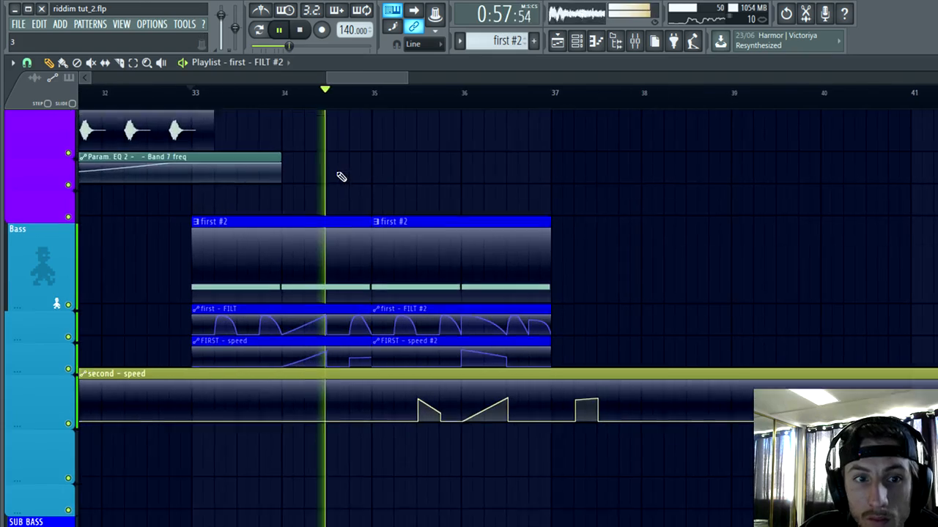
{"action": "scroll", "coordinate": [192, 370], "scroll_direction": "down", "scroll_amount": 1}
{"action": "scroll", "coordinate": [184, 383], "scroll_direction": "up", "scroll_amount": 9}
{"action": "scroll", "coordinate": [259, 433], "scroll_direction": "down", "scroll_amount": 6}
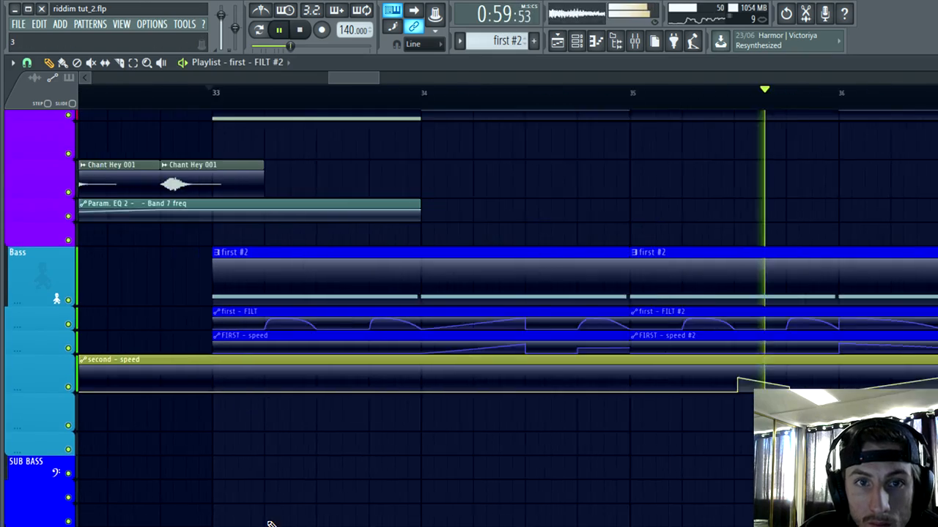
{"action": "scroll", "coordinate": [307, 505], "scroll_direction": "down", "scroll_amount": 6}
{"action": "scroll", "coordinate": [468, 410], "scroll_direction": "up", "scroll_amount": 4}
{"action": "scroll", "coordinate": [440, 432], "scroll_direction": "down", "scroll_amount": 7}
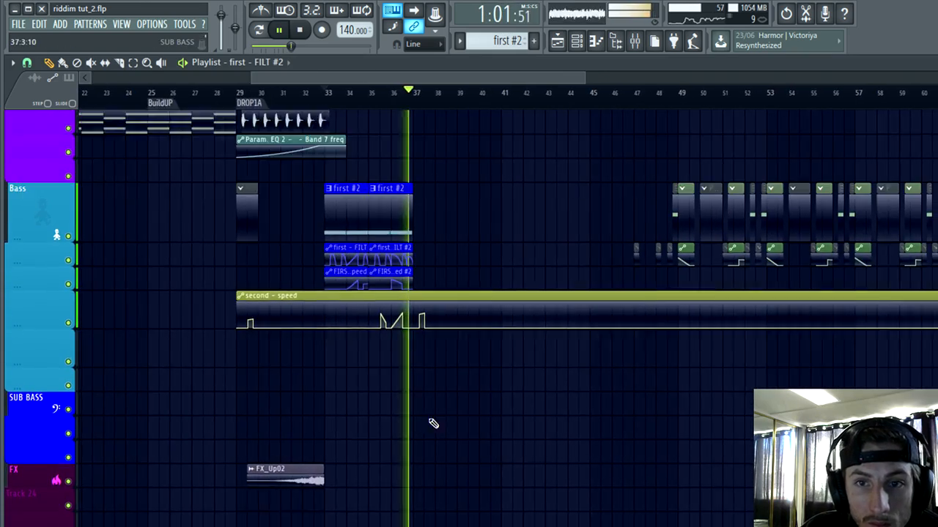
{"action": "scroll", "coordinate": [444, 381], "scroll_direction": "down", "scroll_amount": 1}
{"action": "key", "text": "space"}
Step: Filter the channel rack to the Automation group and delete the "second - speed" automation channel
{"action": "left_click", "coordinate": [577, 40]}
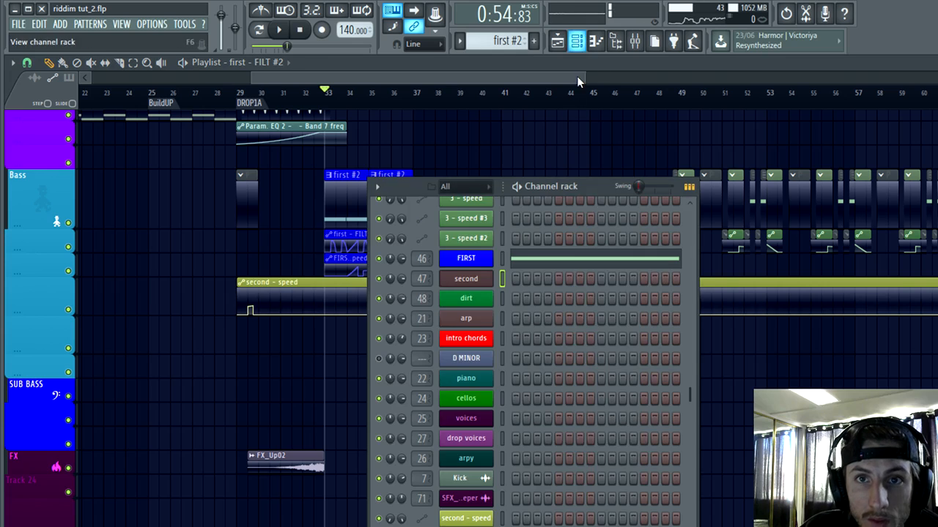
{"action": "left_click", "coordinate": [469, 188]}
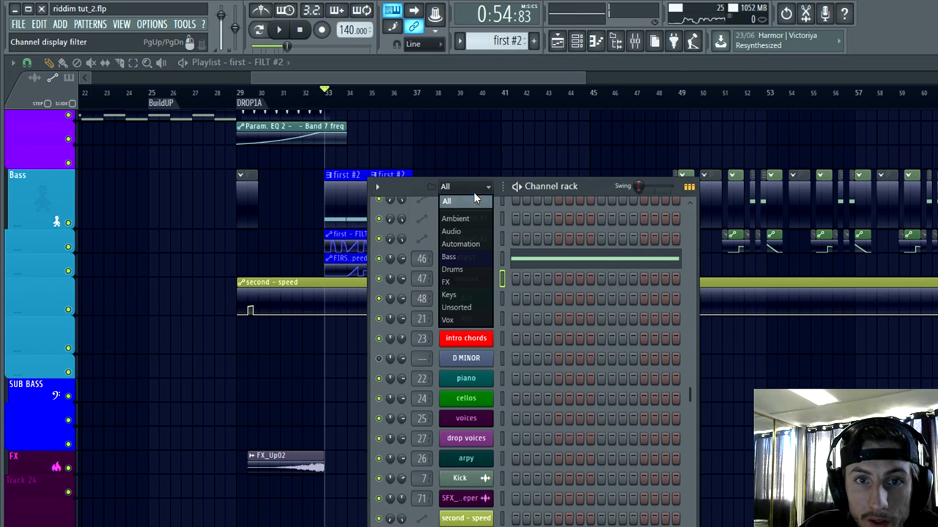
{"action": "left_click", "coordinate": [455, 256]}
{"action": "left_click", "coordinate": [460, 244]}
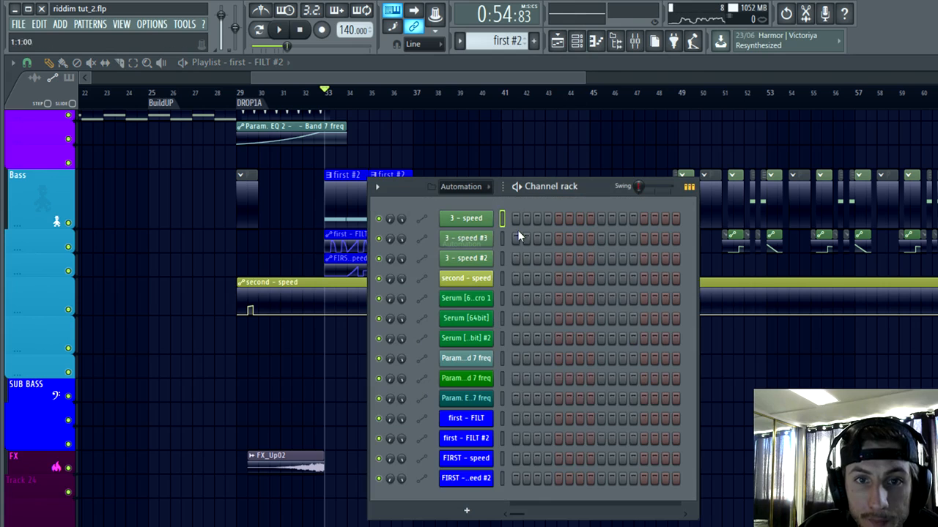
{"action": "right_click", "coordinate": [460, 283]}
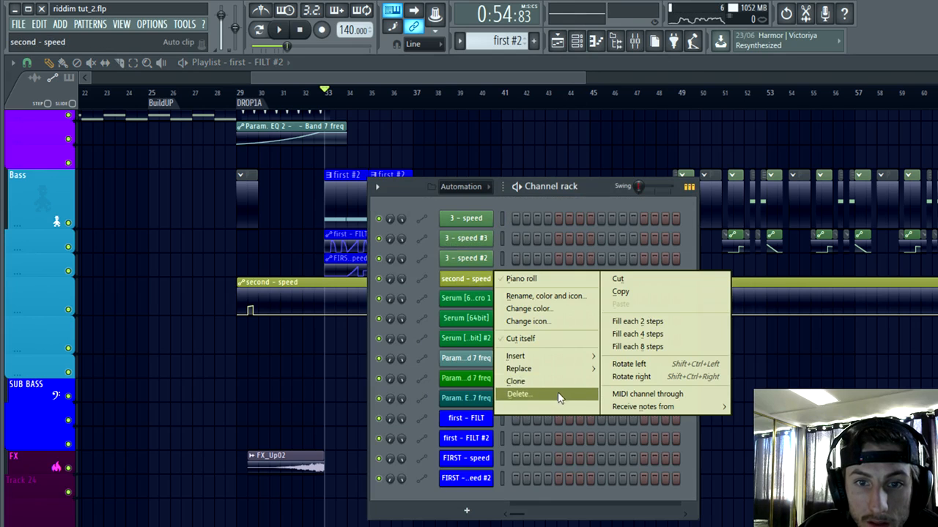
{"action": "left_click", "coordinate": [559, 395]}
{"action": "left_click", "coordinate": [602, 329]}
Step: Delete the "3 - speed", "3 - speed #2" and "3 - speed #3" automation channels
{"action": "right_click", "coordinate": [470, 218]}
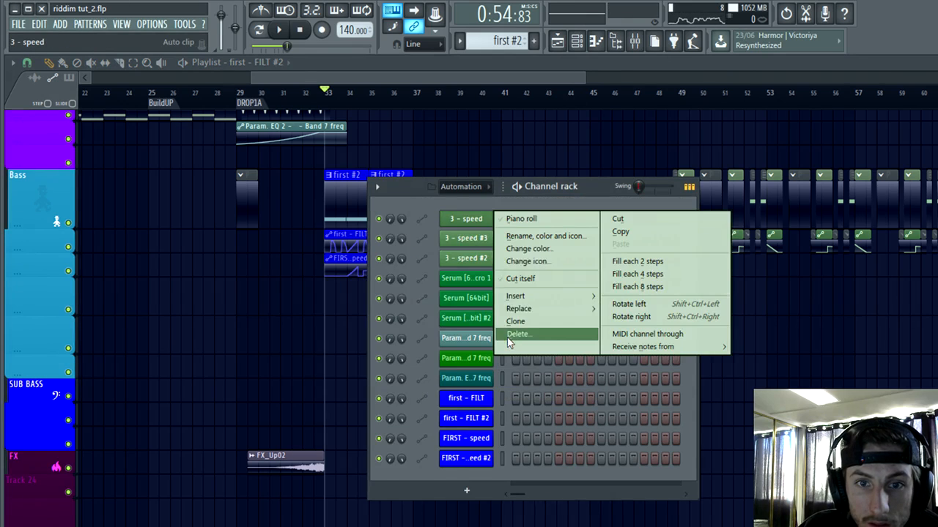
{"action": "left_click", "coordinate": [509, 337]}
{"action": "left_click", "coordinate": [594, 330]}
{"action": "right_click", "coordinate": [466, 238]}
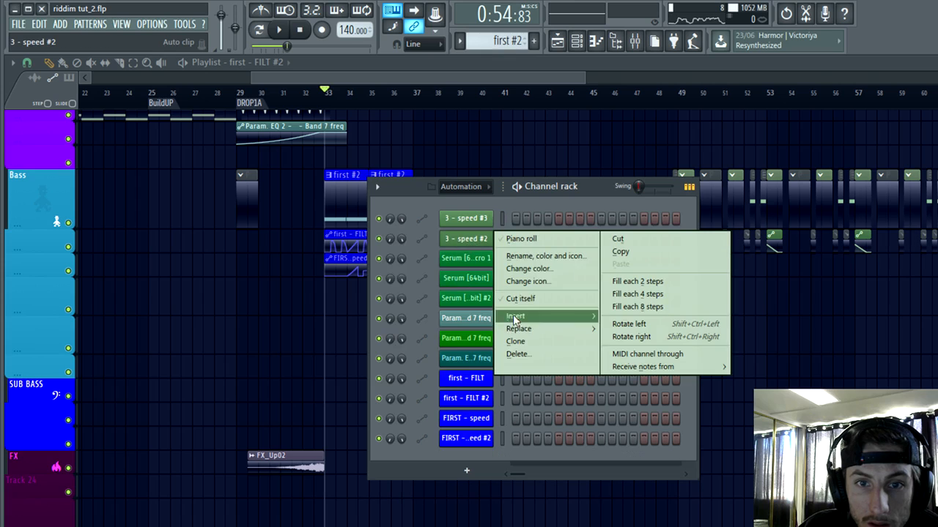
{"action": "left_click", "coordinate": [515, 355]}
{"action": "left_click", "coordinate": [602, 330]}
{"action": "right_click", "coordinate": [467, 228]}
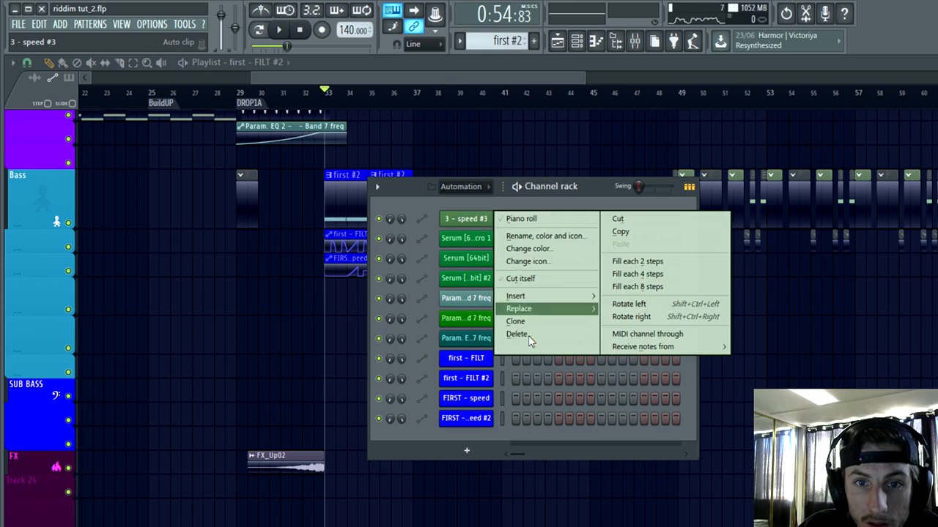
{"action": "left_click", "coordinate": [522, 336]}
{"action": "left_click", "coordinate": [600, 329]}
Step: Delete the Serum automation channels "Serum [64bit] #2 - Macro 1", "Serum [64bit]" and "Serum [64bit] #2"
{"action": "right_click", "coordinate": [446, 217]}
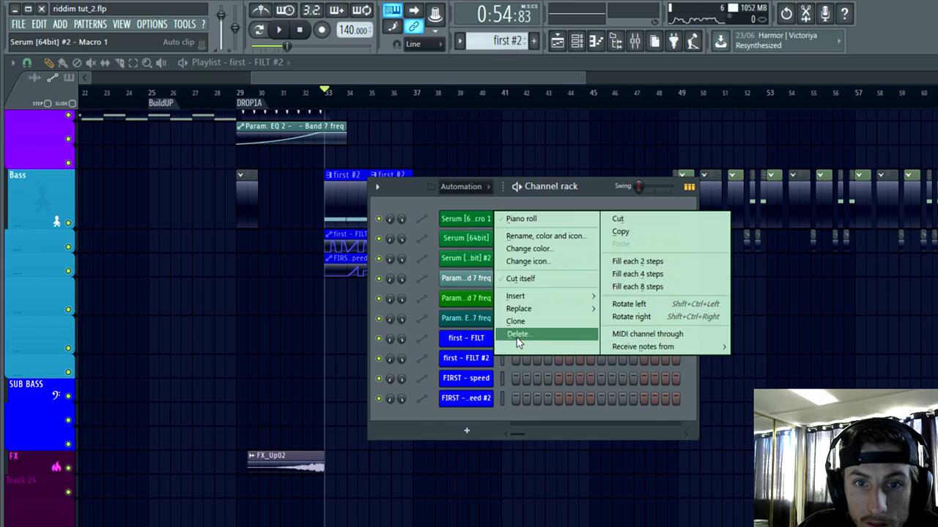
{"action": "left_click", "coordinate": [521, 330]}
{"action": "left_click", "coordinate": [597, 329]}
{"action": "right_click", "coordinate": [474, 218]}
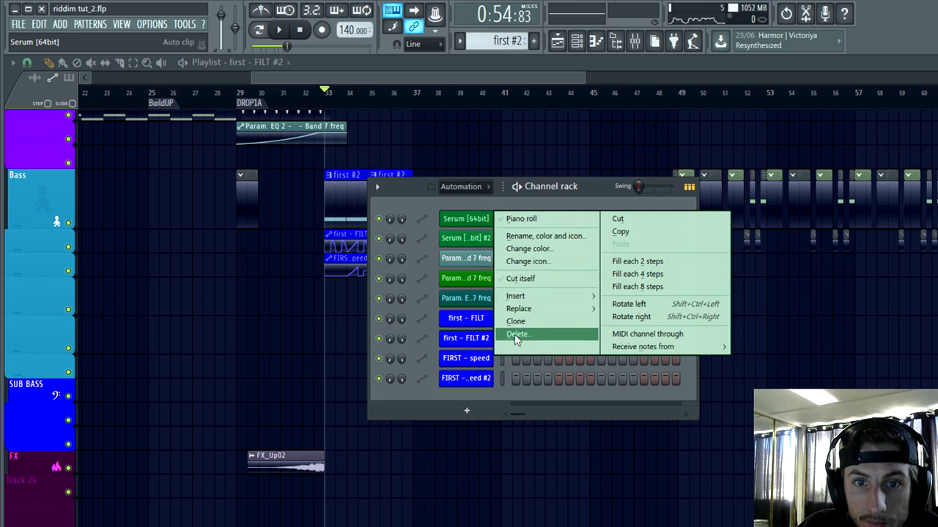
{"action": "left_click", "coordinate": [517, 333]}
{"action": "left_click", "coordinate": [596, 329]}
{"action": "right_click", "coordinate": [468, 218]}
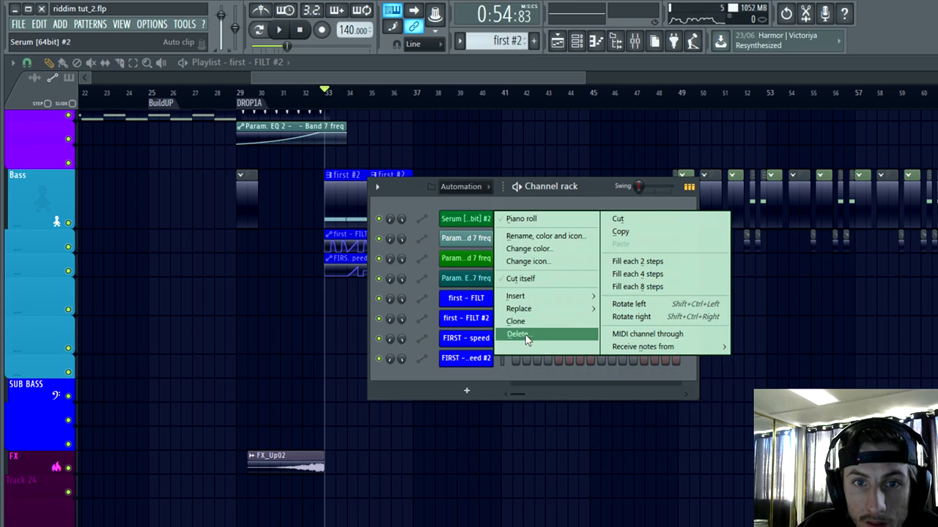
{"action": "left_click", "coordinate": [525, 335]}
{"action": "left_click", "coordinate": [600, 329]}
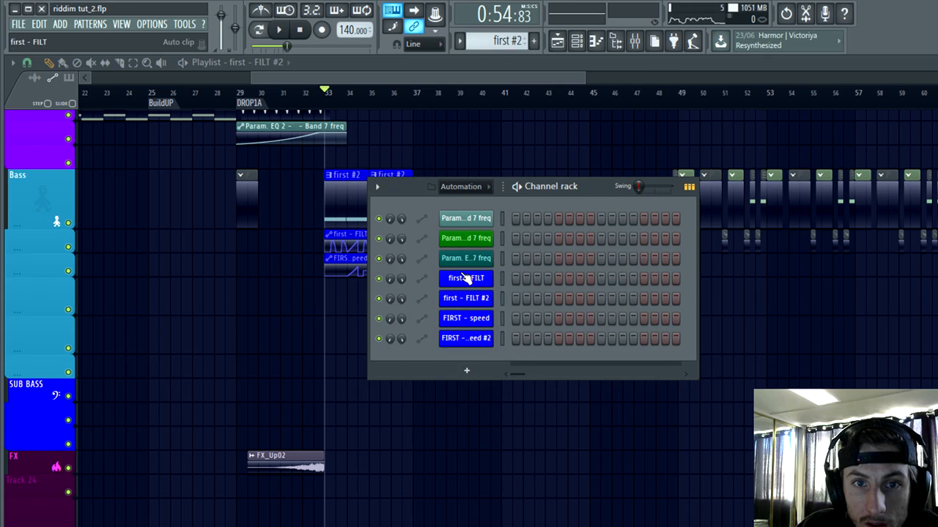
Step: Check the settings of the bright green Param. EQ 2 automation channel, and play the drop from bar 33 while reviewing the playlist clips
{"action": "left_click", "coordinate": [477, 239]}
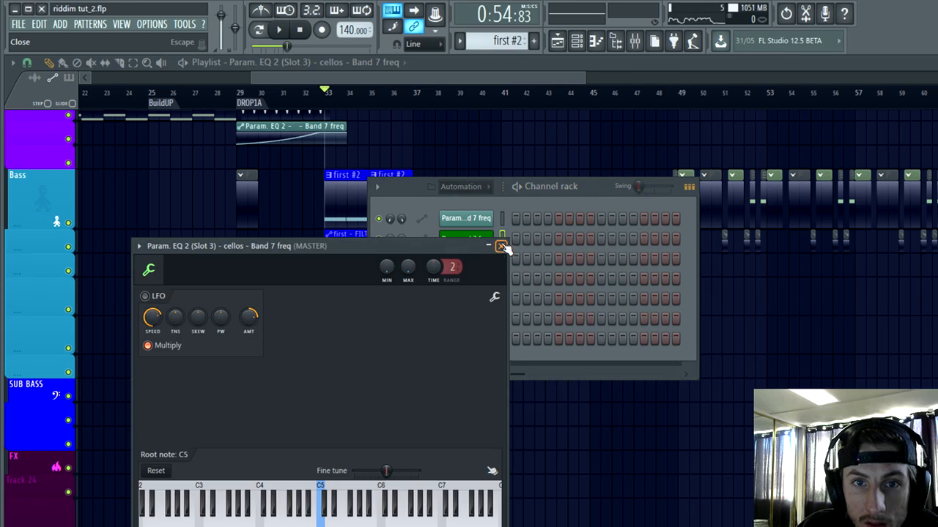
{"action": "left_click", "coordinate": [501, 247]}
{"action": "left_click", "coordinate": [329, 96]}
{"action": "key", "text": "space"}
{"action": "scroll", "coordinate": [472, 367], "scroll_direction": "down", "scroll_amount": 2}
{"action": "scroll", "coordinate": [469, 378], "scroll_direction": "down", "scroll_amount": 3}
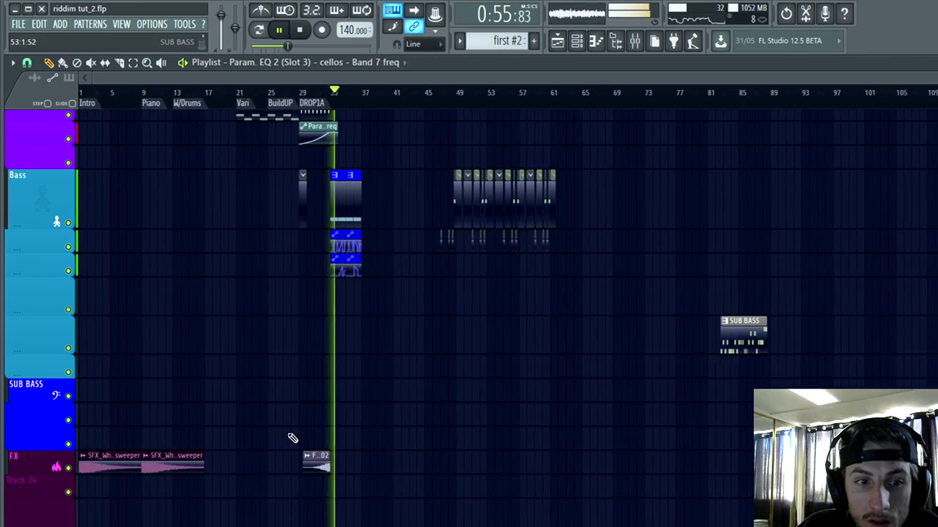
{"action": "scroll", "coordinate": [250, 403], "scroll_direction": "up", "scroll_amount": 1}
{"action": "scroll", "coordinate": [249, 401], "scroll_direction": "down", "scroll_amount": 3}
{"action": "scroll", "coordinate": [355, 391], "scroll_direction": "up", "scroll_amount": 4}
{"action": "scroll", "coordinate": [355, 395], "scroll_direction": "up", "scroll_amount": 4}
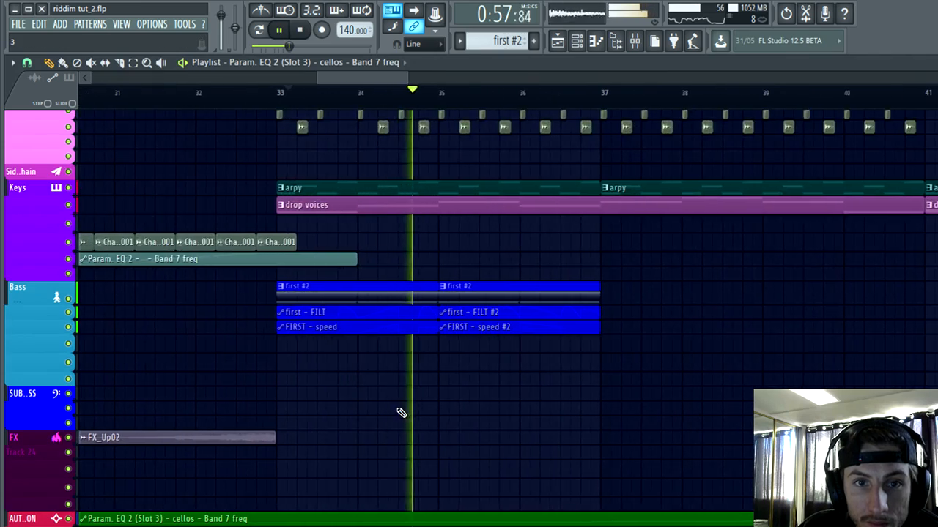
Step: Review the bass and drum clips of the drop during playback, stop it, and examine the FX and automation tracks
{"action": "scroll", "coordinate": [411, 425], "scroll_direction": "up", "scroll_amount": 3}
{"action": "scroll", "coordinate": [413, 441], "scroll_direction": "up", "scroll_amount": 3}
{"action": "scroll", "coordinate": [276, 104], "scroll_direction": "down", "scroll_amount": 2}
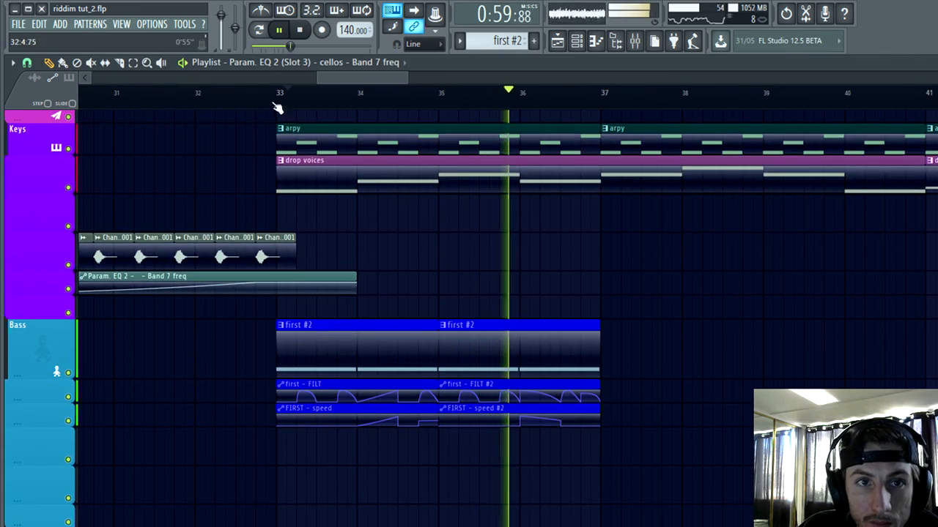
{"action": "scroll", "coordinate": [642, 369], "scroll_direction": "down", "scroll_amount": 2}
{"action": "key", "text": "space"}
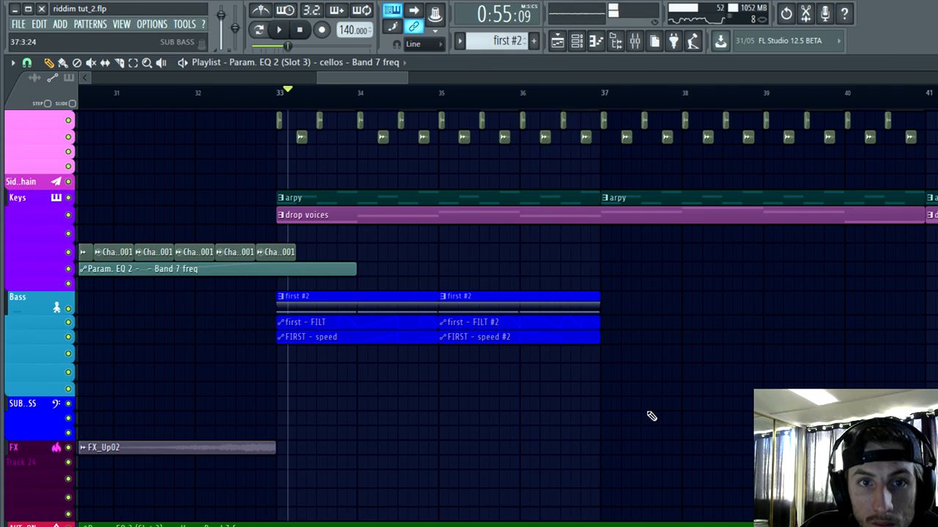
{"action": "scroll", "coordinate": [309, 446], "scroll_direction": "down", "scroll_amount": 4}
{"action": "scroll", "coordinate": [168, 404], "scroll_direction": "down", "scroll_amount": 3}
{"action": "scroll", "coordinate": [150, 415], "scroll_direction": "up", "scroll_amount": 2}
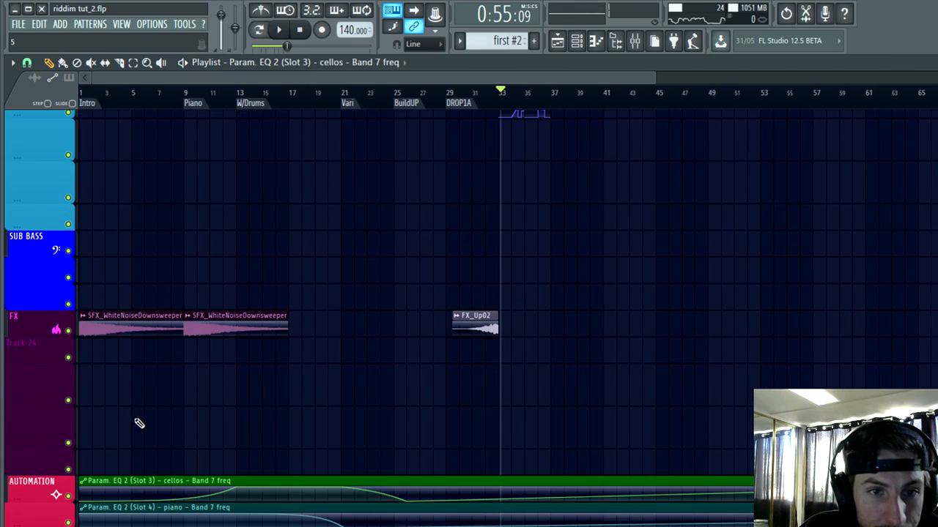
{"action": "scroll", "coordinate": [462, 395], "scroll_direction": "up", "scroll_amount": 5}
{"action": "scroll", "coordinate": [612, 335], "scroll_direction": "down", "scroll_amount": 2}
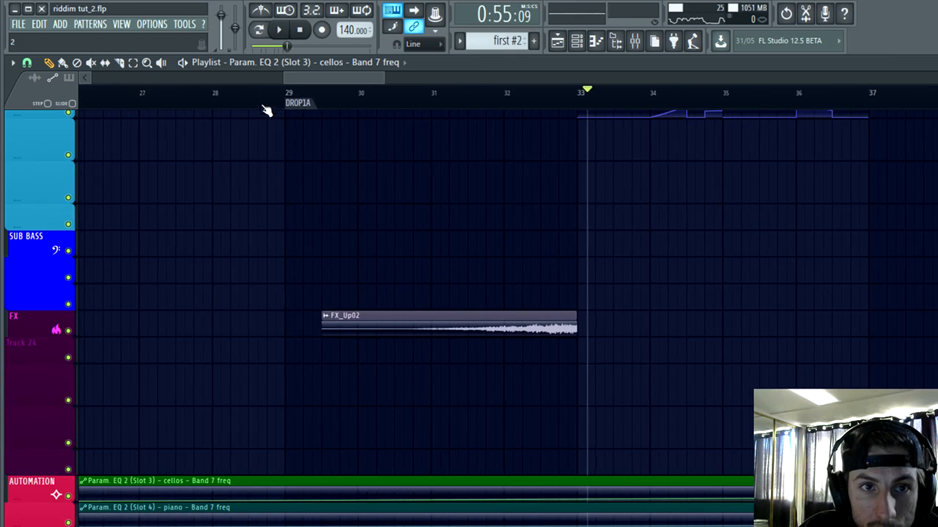
Step: Play the song from just before the DROP1A marker into the bass drop at bar 33, following the clips in the playlist
{"action": "left_click", "coordinate": [249, 93]}
{"action": "key", "text": "space"}
{"action": "scroll", "coordinate": [351, 292], "scroll_direction": "up", "scroll_amount": 3}
{"action": "scroll", "coordinate": [418, 433], "scroll_direction": "up", "scroll_amount": 5}
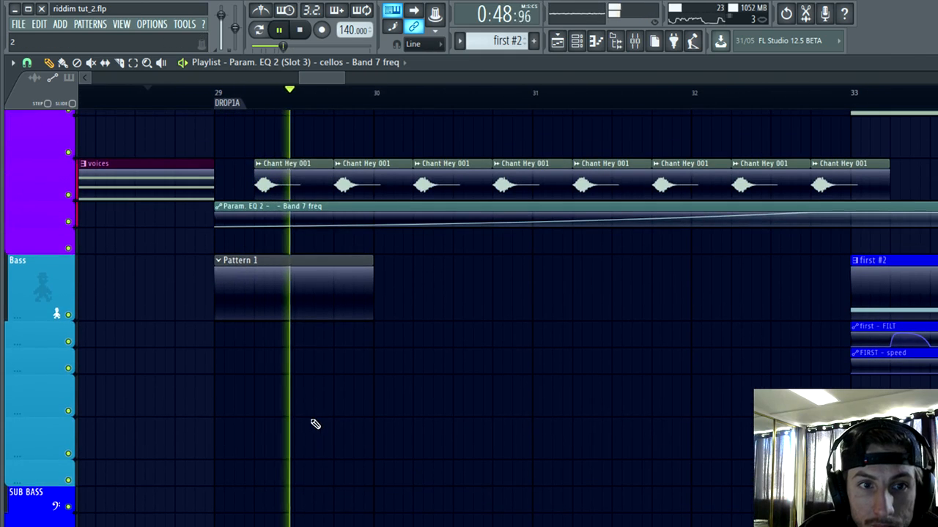
{"action": "scroll", "coordinate": [311, 307], "scroll_direction": "up", "scroll_amount": 2}
{"action": "scroll", "coordinate": [279, 402], "scroll_direction": "down", "scroll_amount": 4}
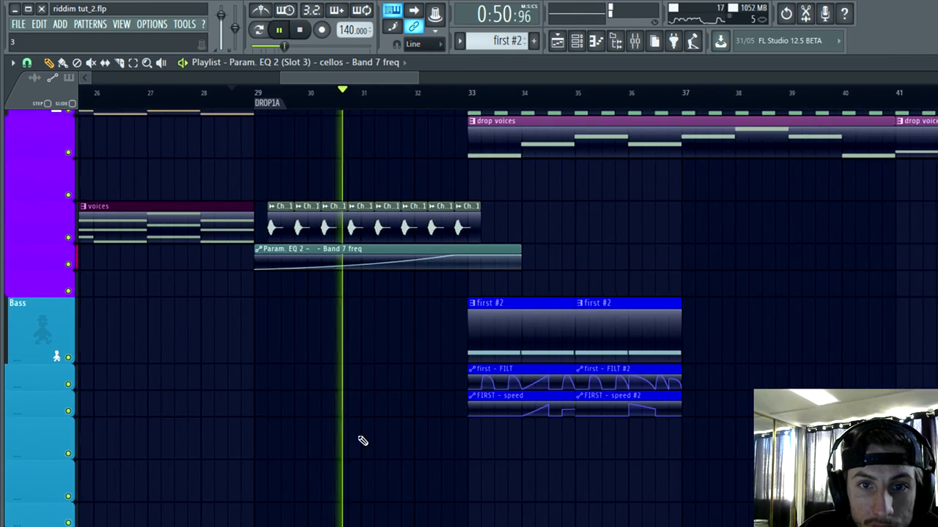
{"action": "scroll", "coordinate": [398, 440], "scroll_direction": "up", "scroll_amount": 3}
{"action": "scroll", "coordinate": [402, 436], "scroll_direction": "down", "scroll_amount": 9}
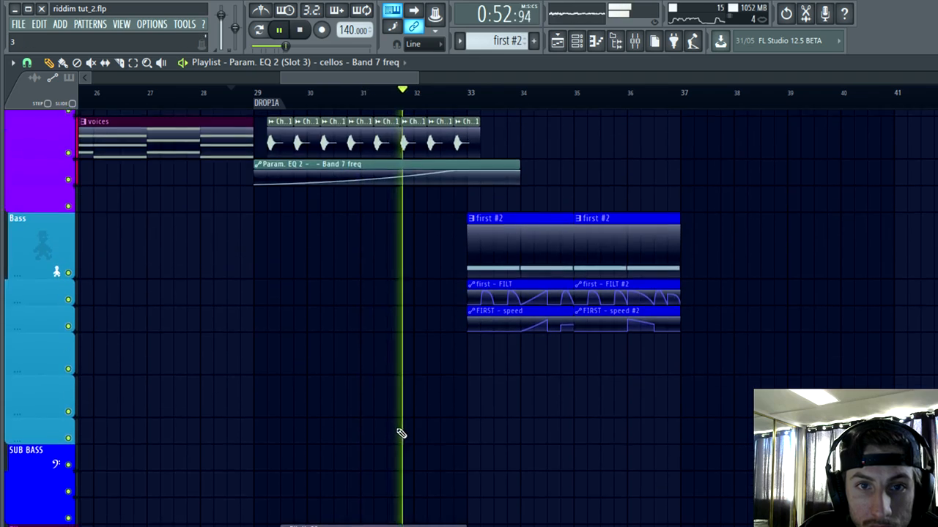
{"action": "scroll", "coordinate": [426, 427], "scroll_direction": "up", "scroll_amount": 4}
{"action": "scroll", "coordinate": [440, 431], "scroll_direction": "down", "scroll_amount": 7}
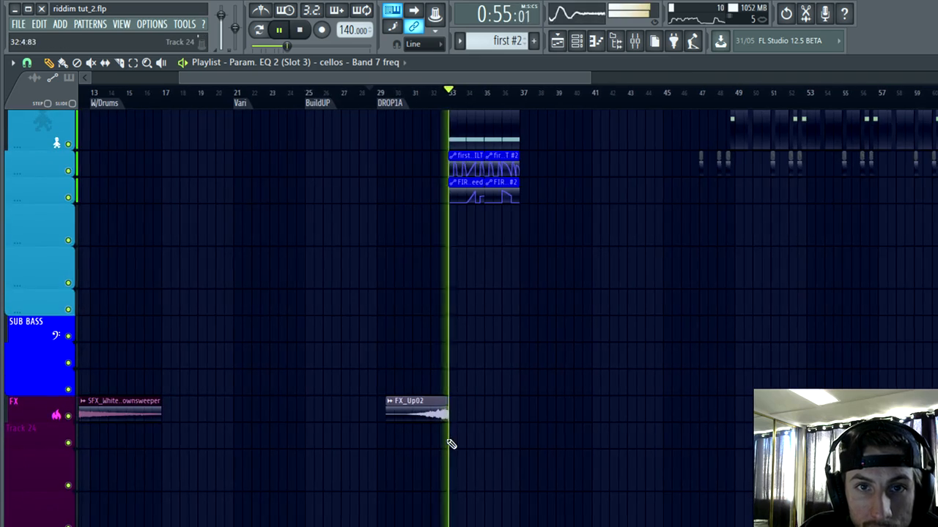
{"action": "scroll", "coordinate": [464, 428], "scroll_direction": "up", "scroll_amount": 2}
{"action": "scroll", "coordinate": [464, 403], "scroll_direction": "down", "scroll_amount": 4}
{"action": "scroll", "coordinate": [512, 333], "scroll_direction": "up", "scroll_amount": 6}
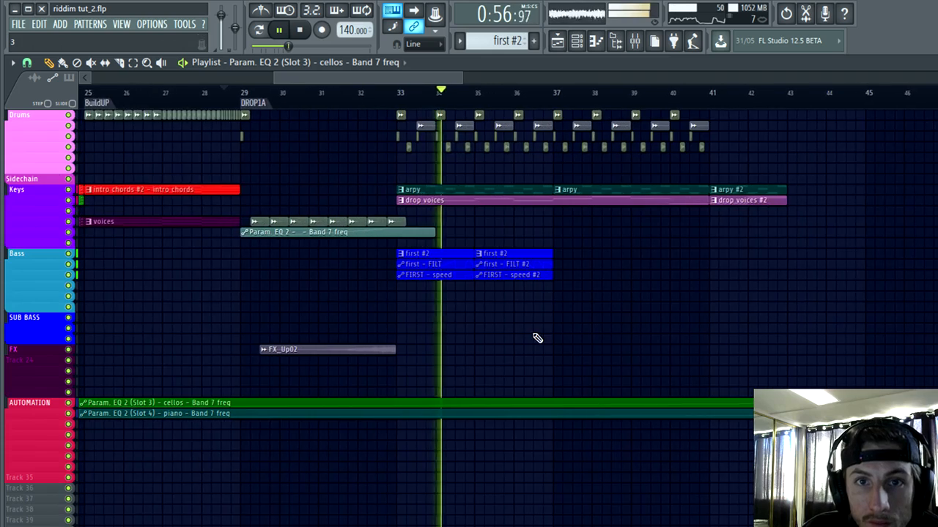
{"action": "scroll", "coordinate": [703, 341], "scroll_direction": "up", "scroll_amount": 8}
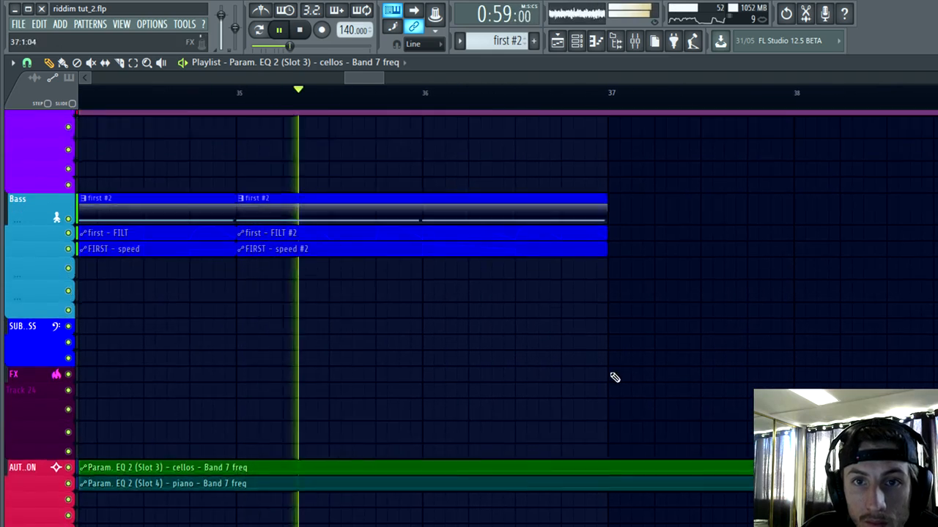
{"action": "scroll", "coordinate": [579, 382], "scroll_direction": "down", "scroll_amount": 5}
{"action": "scroll", "coordinate": [513, 400], "scroll_direction": "up", "scroll_amount": 2}
{"action": "scroll", "coordinate": [491, 404], "scroll_direction": "up", "scroll_amount": 1}
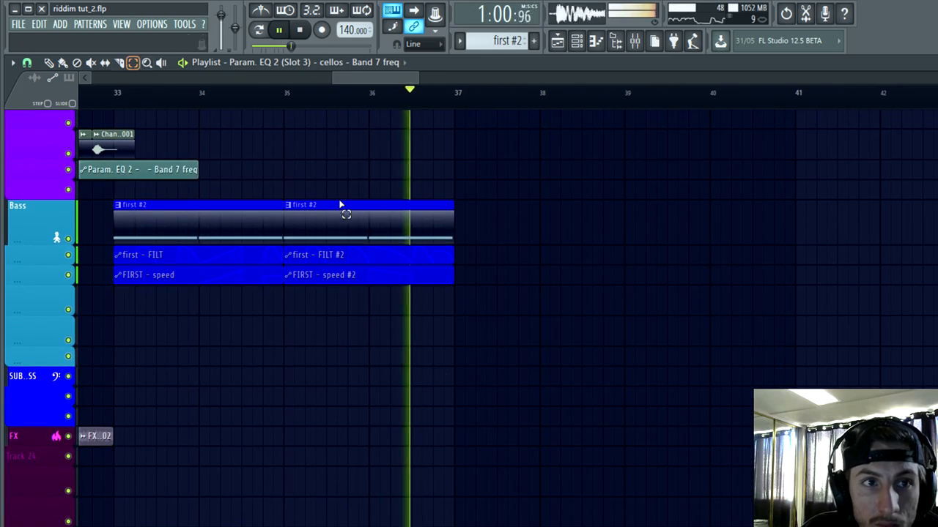
Step: Stop playback and duplicate the "first #2", "first - FILT" and "FIRST - speed" clips of bars 33 to 36 into bars 37 to 40
{"action": "key", "text": "space"}
{"action": "left_click_drag", "start_coordinate": [416, 361], "coordinate": [246, 206]}
{"action": "key", "text": "ctrl+b"}
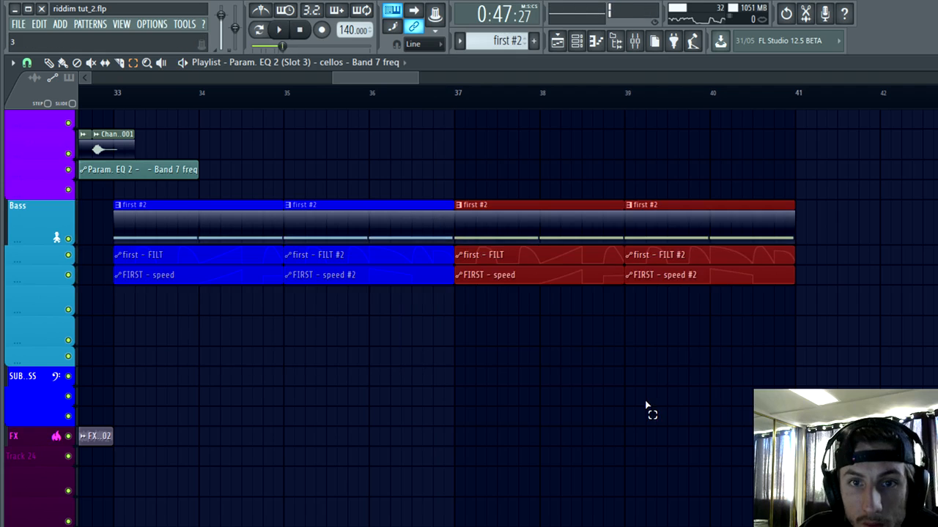
Step: Select the two bars from bar 41 to bar 43, add a time marker named "T1" at bar 41, and clear the selection
{"action": "scroll", "coordinate": [327, 176], "scroll_direction": "up", "scroll_amount": 1}
{"action": "scroll", "coordinate": [464, 216], "scroll_direction": "down", "scroll_amount": 2}
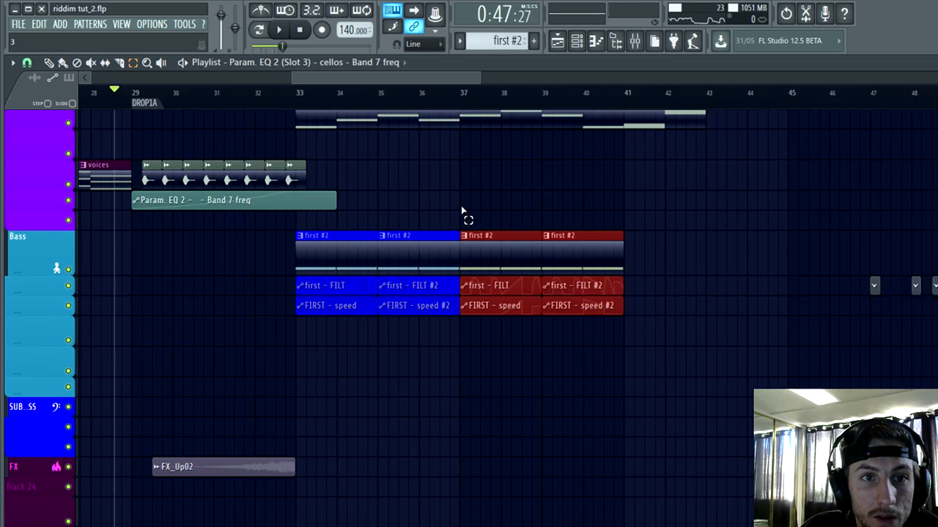
{"action": "scroll", "coordinate": [132, 227], "scroll_direction": "up", "scroll_amount": 2}
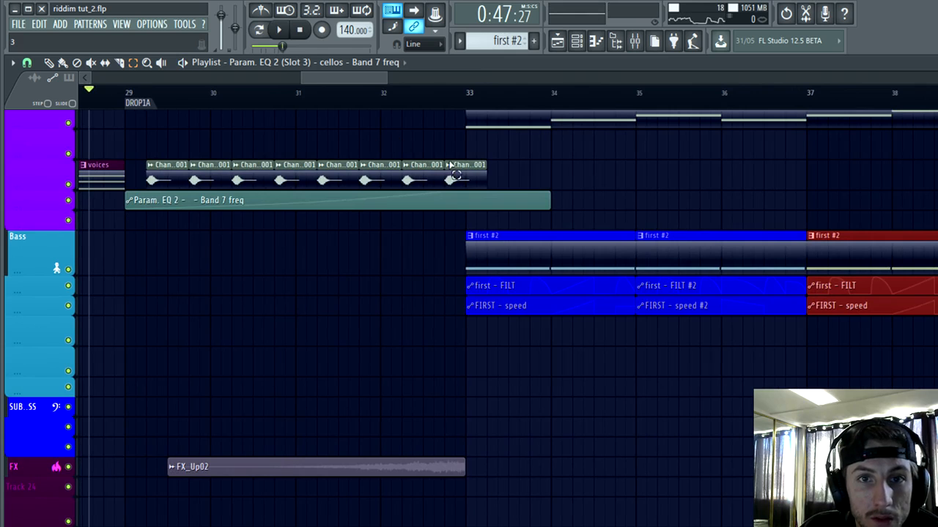
{"action": "scroll", "coordinate": [455, 174], "scroll_direction": "down", "scroll_amount": 1}
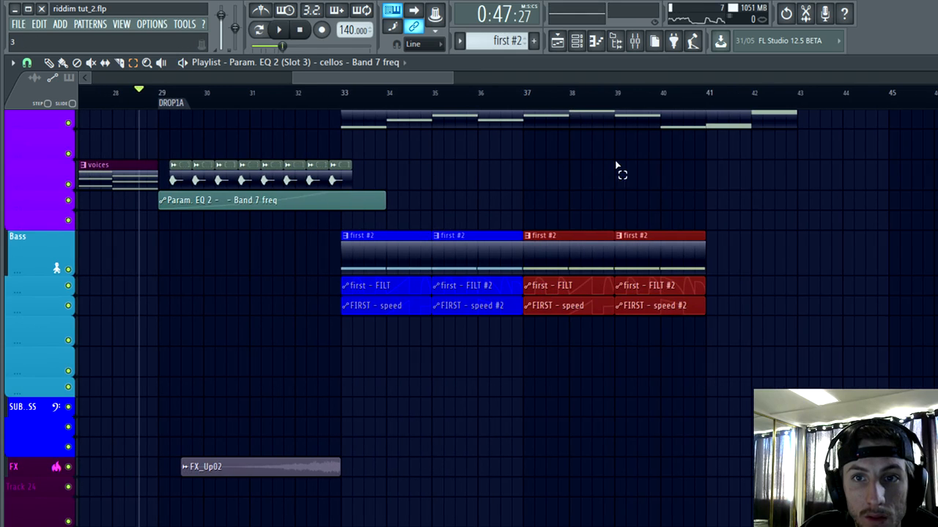
{"action": "scroll", "coordinate": [737, 241], "scroll_direction": "up", "scroll_amount": 2}
{"action": "scroll", "coordinate": [732, 264], "scroll_direction": "up", "scroll_amount": 3}
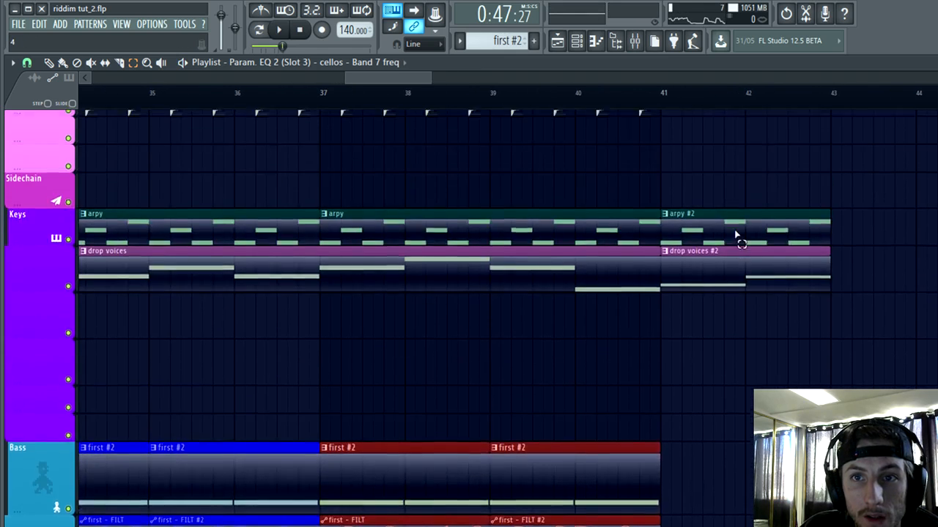
{"action": "scroll", "coordinate": [733, 172], "scroll_direction": "up", "scroll_amount": 1}
{"action": "scroll", "coordinate": [732, 171], "scroll_direction": "down", "scroll_amount": 3}
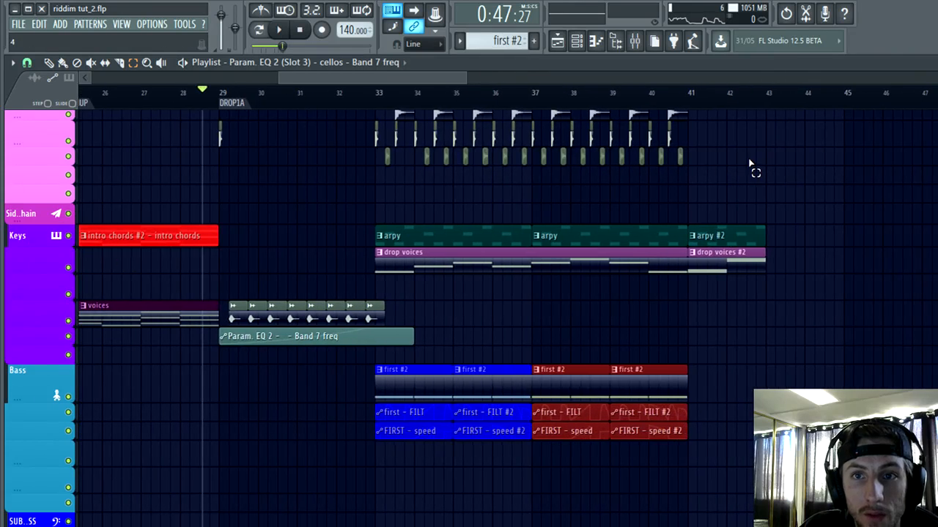
{"action": "scroll", "coordinate": [748, 164], "scroll_direction": "up", "scroll_amount": 1}
{"action": "scroll", "coordinate": [699, 153], "scroll_direction": "up", "scroll_amount": 4}
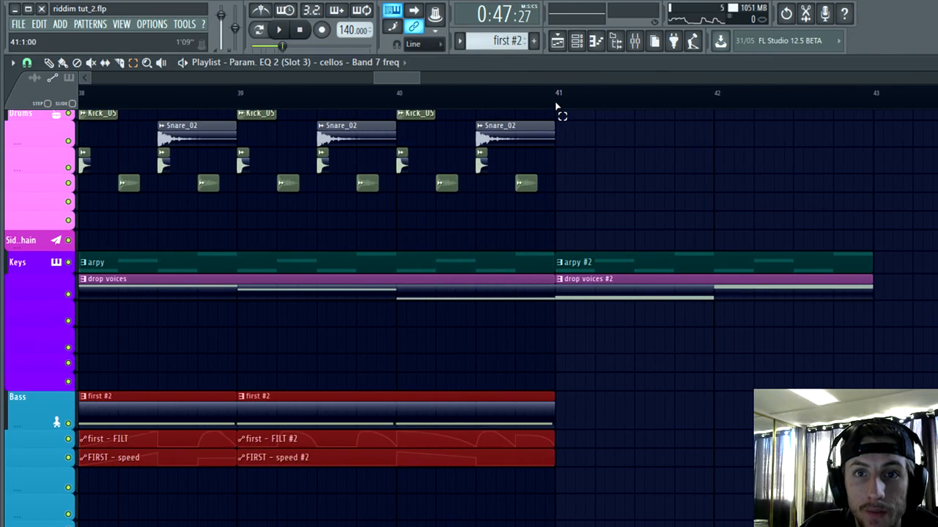
{"action": "left_click_drag", "start_coordinate": [556, 107], "coordinate": [838, 148]}
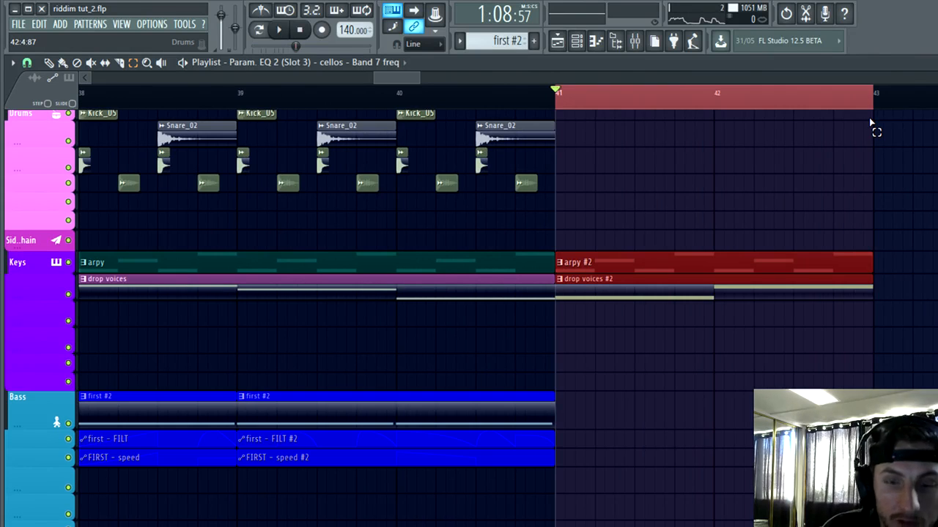
{"action": "key", "text": "alt+t"}
{"action": "type", "text": "T1"}
{"action": "key", "text": "Return"}
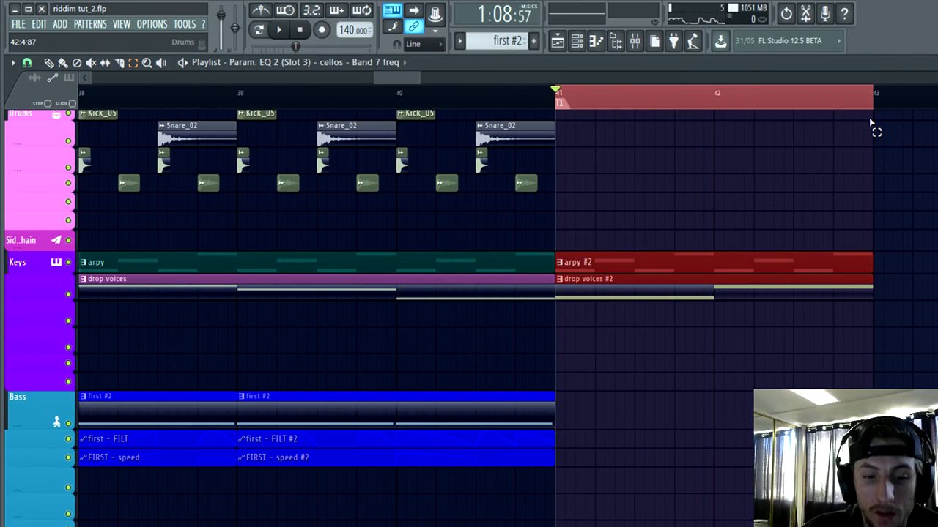
{"action": "left_click", "coordinate": [863, 126]}
Step: Play the extended bass section up to the T1 marker, replaying it from about bar 35 to check the duplicated clips
{"action": "scroll", "coordinate": [853, 143], "scroll_direction": "down", "scroll_amount": 4}
{"action": "scroll", "coordinate": [760, 247], "scroll_direction": "up", "scroll_amount": 1}
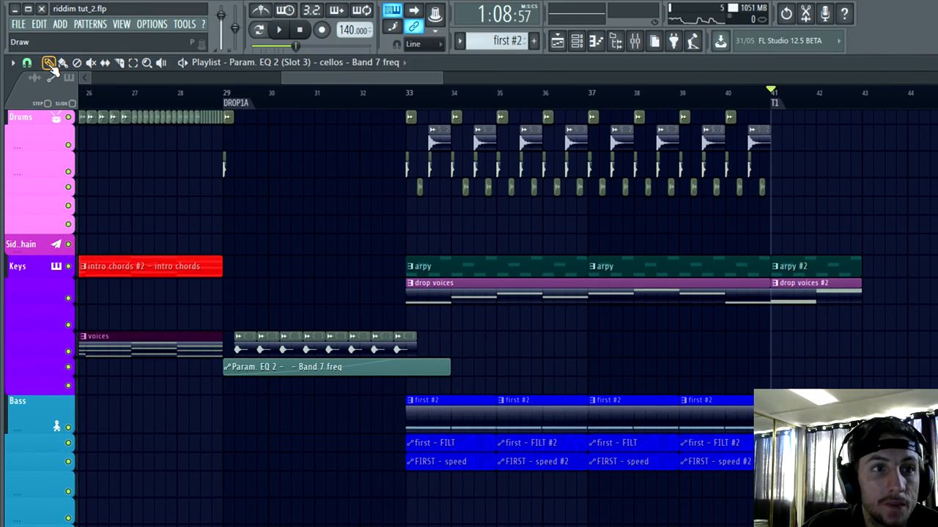
{"action": "scroll", "coordinate": [703, 208], "scroll_direction": "down", "scroll_amount": 2}
{"action": "scroll", "coordinate": [710, 203], "scroll_direction": "up", "scroll_amount": 3}
{"action": "scroll", "coordinate": [597, 377], "scroll_direction": "up", "scroll_amount": 2}
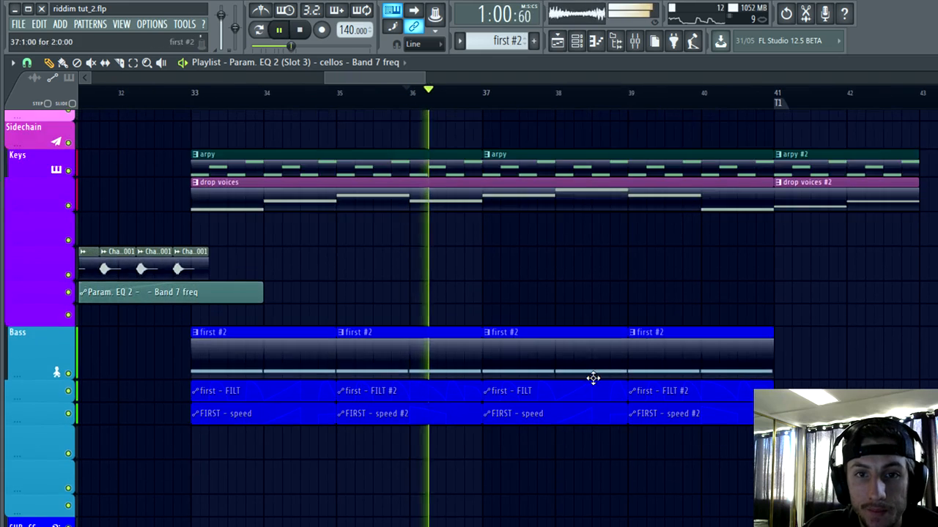
{"action": "scroll", "coordinate": [630, 361], "scroll_direction": "down", "scroll_amount": 2}
{"action": "scroll", "coordinate": [659, 373], "scroll_direction": "up", "scroll_amount": 2}
{"action": "scroll", "coordinate": [739, 424], "scroll_direction": "up", "scroll_amount": 3}
{"action": "scroll", "coordinate": [626, 389], "scroll_direction": "down", "scroll_amount": 3}
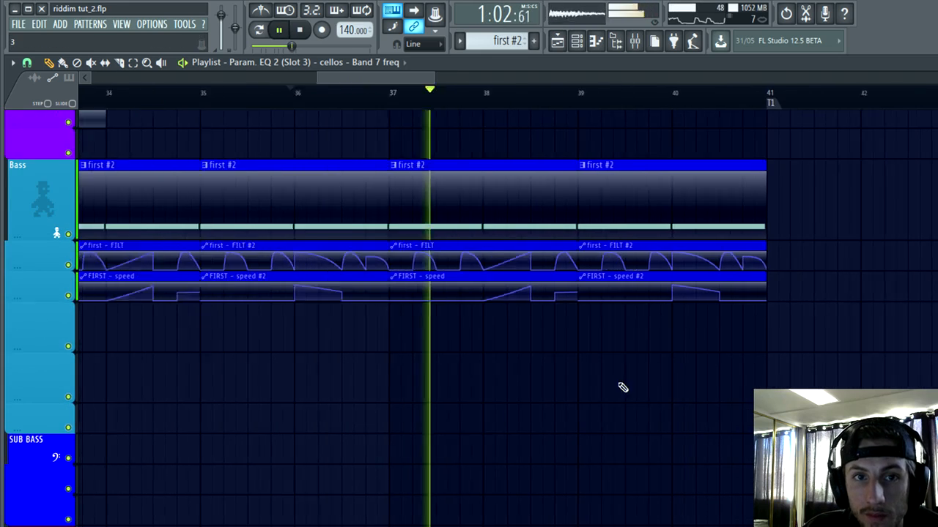
{"action": "scroll", "coordinate": [379, 176], "scroll_direction": "up", "scroll_amount": 2}
{"action": "left_click", "coordinate": [338, 95]}
{"action": "scroll", "coordinate": [613, 372], "scroll_direction": "up", "scroll_amount": 2}
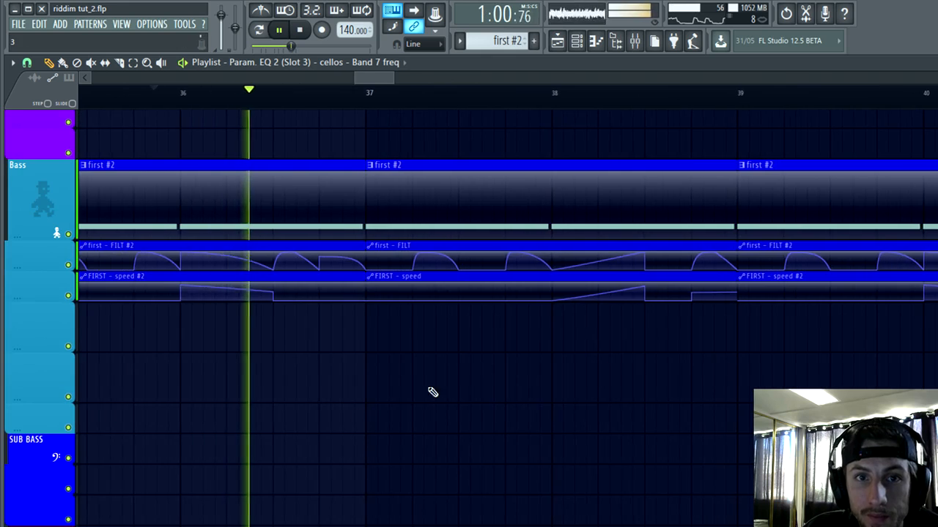
{"action": "scroll", "coordinate": [581, 395], "scroll_direction": "down", "scroll_amount": 2}
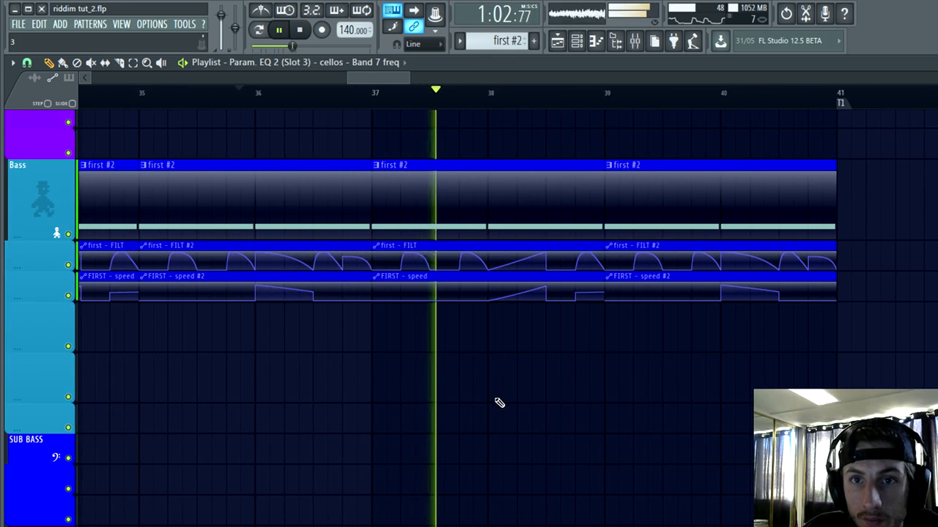
{"action": "scroll", "coordinate": [488, 408], "scroll_direction": "down", "scroll_amount": 3}
{"action": "scroll", "coordinate": [482, 410], "scroll_direction": "down", "scroll_amount": 1}
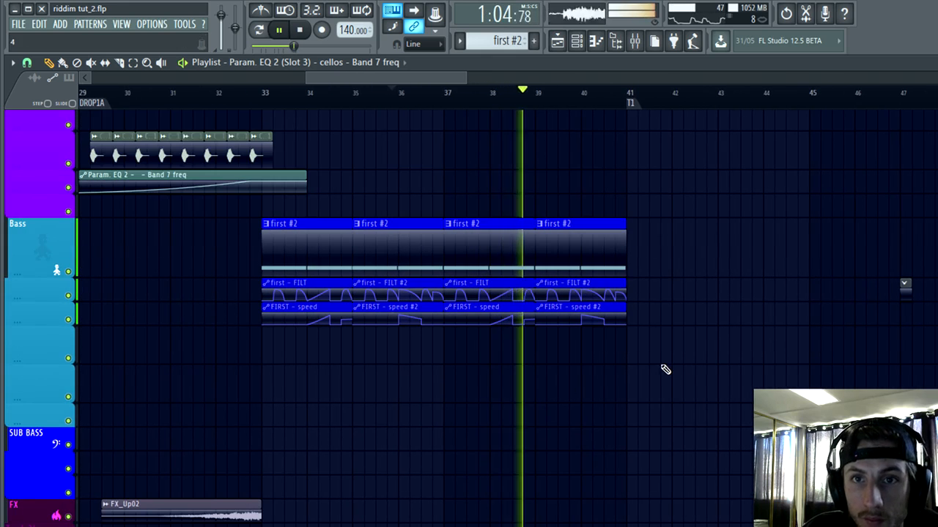
{"action": "scroll", "coordinate": [661, 370], "scroll_direction": "down", "scroll_amount": 2}
{"action": "scroll", "coordinate": [486, 381], "scroll_direction": "down", "scroll_amount": 4}
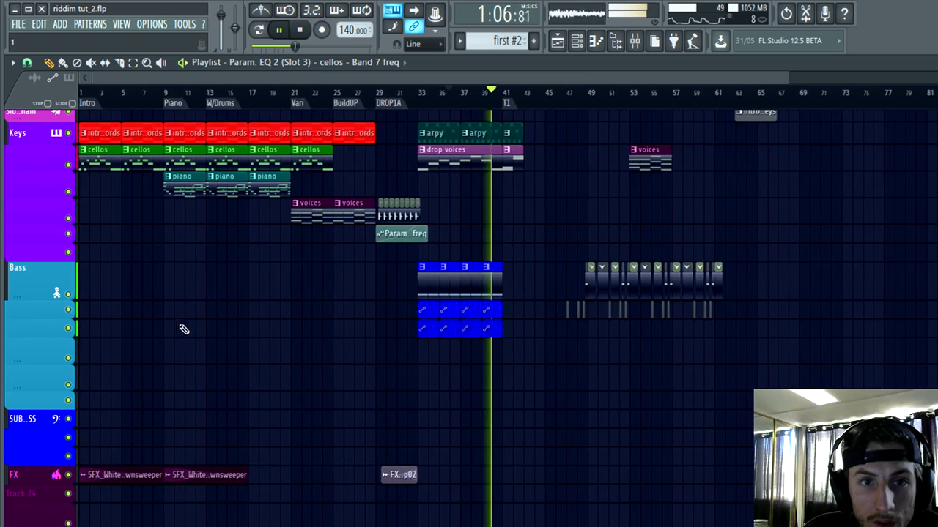
Step: Stop playback, return the song position to the Intro marker at bar 1, and look over the whole arrangement
{"action": "scroll", "coordinate": [186, 105], "scroll_direction": "up", "scroll_amount": 4}
{"action": "key", "text": "space"}
{"action": "left_click", "coordinate": [83, 101]}
{"action": "scroll", "coordinate": [121, 306], "scroll_direction": "up", "scroll_amount": 3}
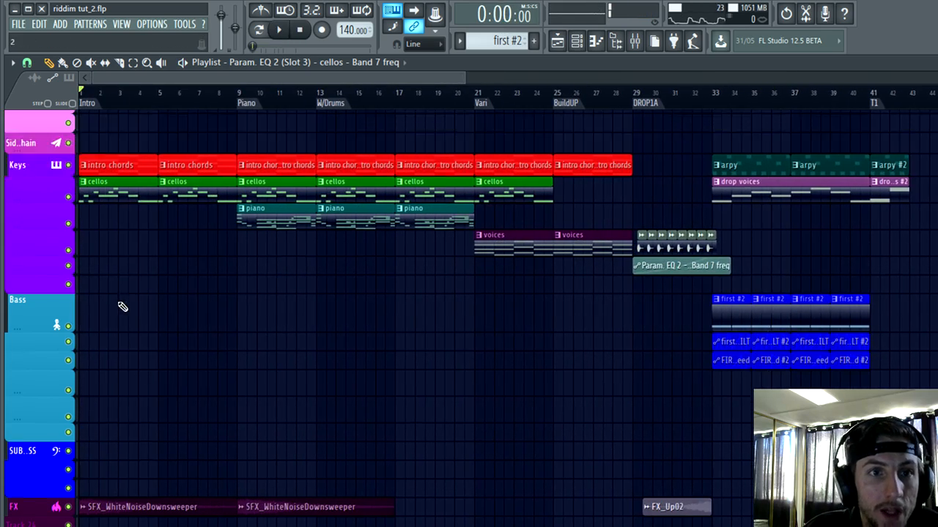
{"action": "scroll", "coordinate": [747, 257], "scroll_direction": "up", "scroll_amount": 4}
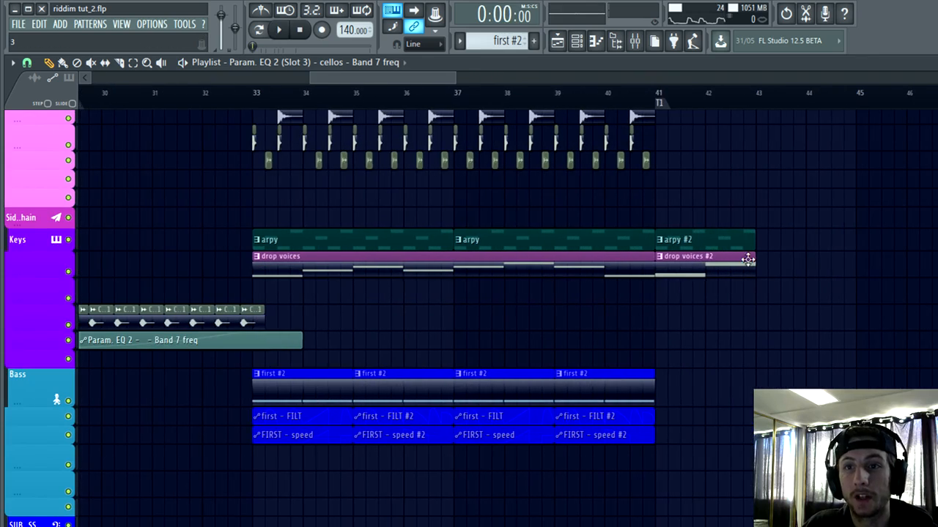
{"action": "scroll", "coordinate": [831, 349], "scroll_direction": "down", "scroll_amount": 5}
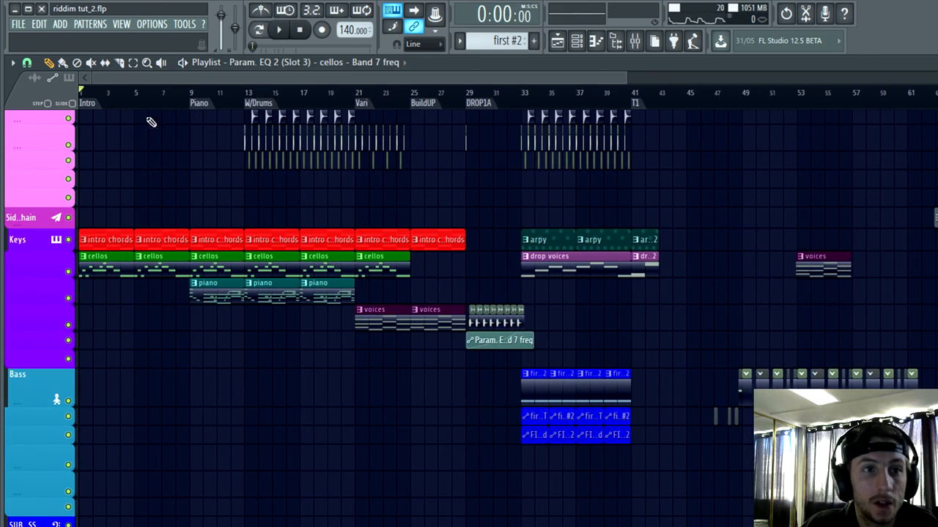
{"action": "key", "text": "space"}
{"action": "scroll", "coordinate": [279, 415], "scroll_direction": "down", "scroll_amount": 3}
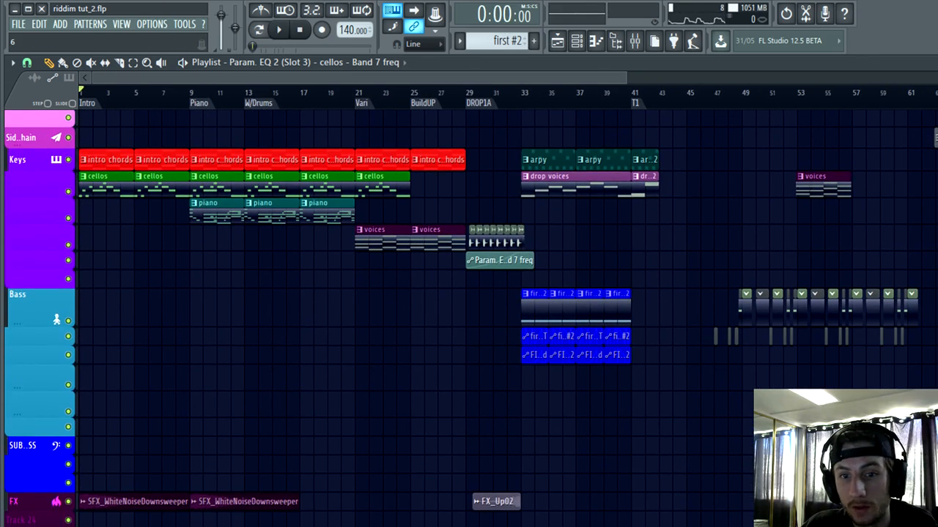
Step: Check the recording in OBS, minimize it to return to FL Studio, and play the song from the Intro marker
{"action": "key", "text": "alt+Tab"}
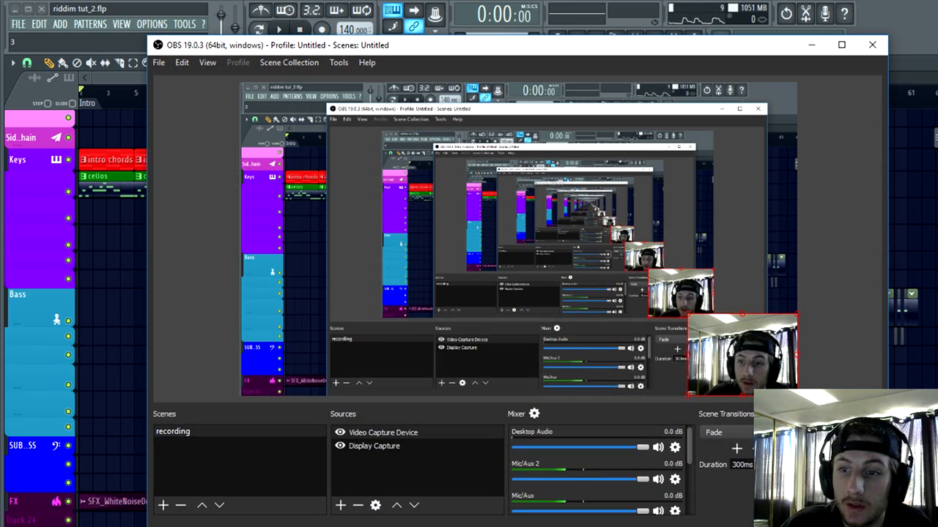
{"action": "left_click", "coordinate": [812, 46]}
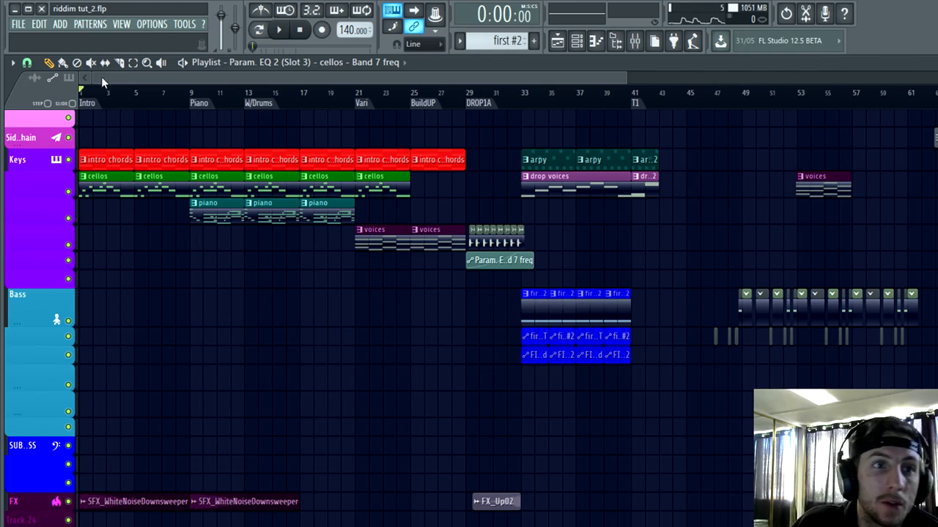
{"action": "key", "text": "space"}
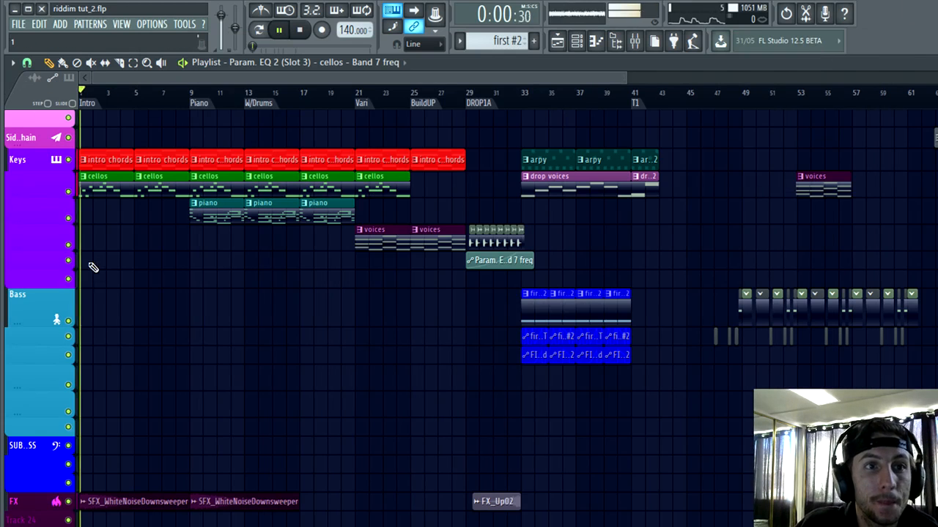
{"action": "scroll", "coordinate": [115, 80], "scroll_direction": "up", "scroll_amount": 6}
{"action": "scroll", "coordinate": [249, 363], "scroll_direction": "down", "scroll_amount": 5}
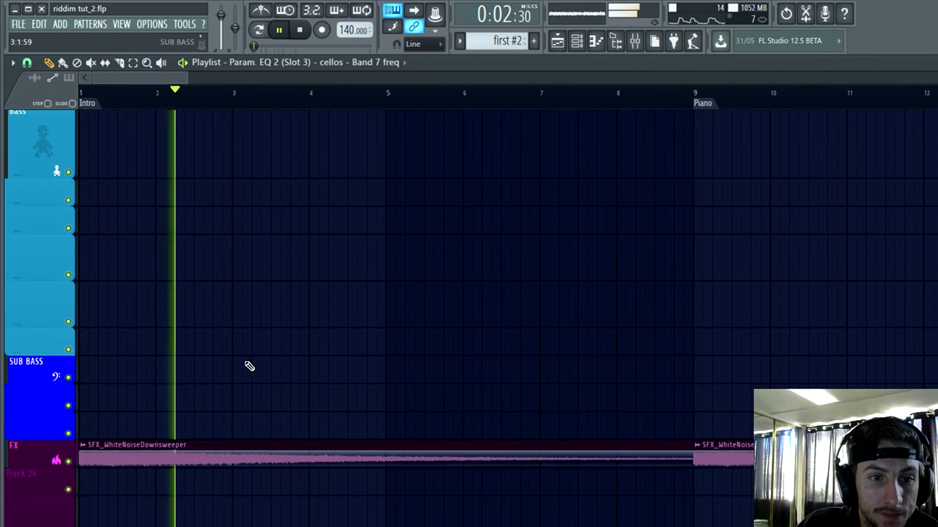
Step: Look over the FX, bass and automation tracks across the intro, Piano and W/Drums sections while the song plays
{"action": "scroll", "coordinate": [227, 335], "scroll_direction": "down", "scroll_amount": 6}
{"action": "scroll", "coordinate": [197, 322], "scroll_direction": "up", "scroll_amount": 3}
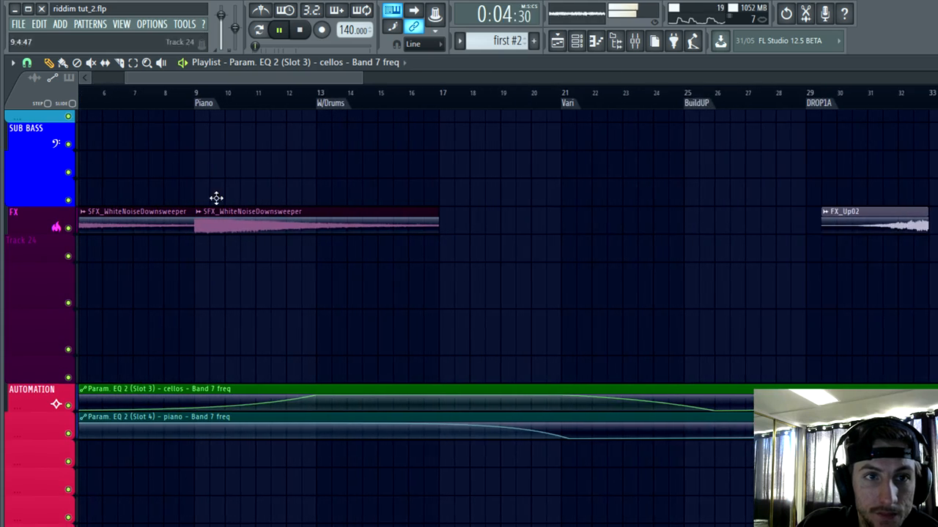
{"action": "left_click_drag", "start_coordinate": [143, 81], "coordinate": [101, 82]}
{"action": "scroll", "coordinate": [98, 278], "scroll_direction": "up", "scroll_amount": 4}
{"action": "scroll", "coordinate": [187, 293], "scroll_direction": "up", "scroll_amount": 3}
{"action": "scroll", "coordinate": [351, 344], "scroll_direction": "up", "scroll_amount": 3}
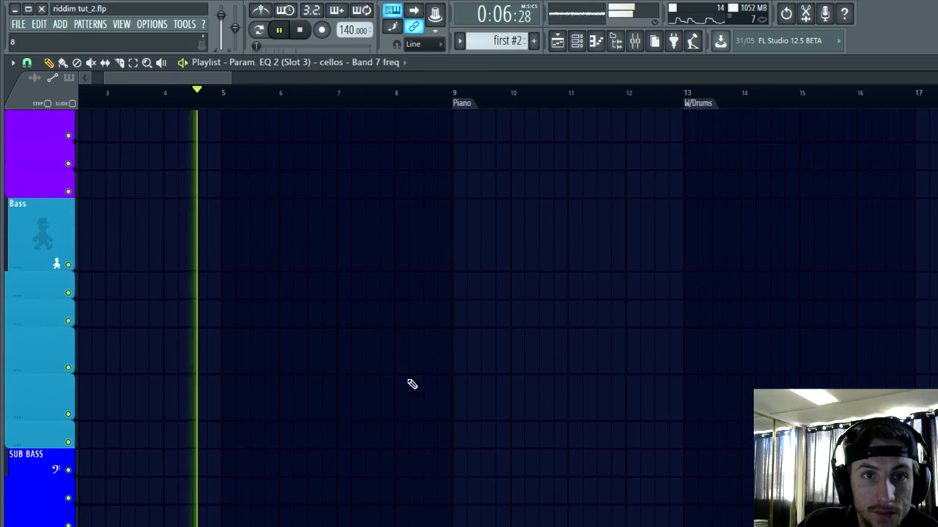
{"action": "scroll", "coordinate": [413, 370], "scroll_direction": "down", "scroll_amount": 5}
{"action": "scroll", "coordinate": [489, 321], "scroll_direction": "up", "scroll_amount": 2}
{"action": "scroll", "coordinate": [489, 318], "scroll_direction": "up", "scroll_amount": 3}
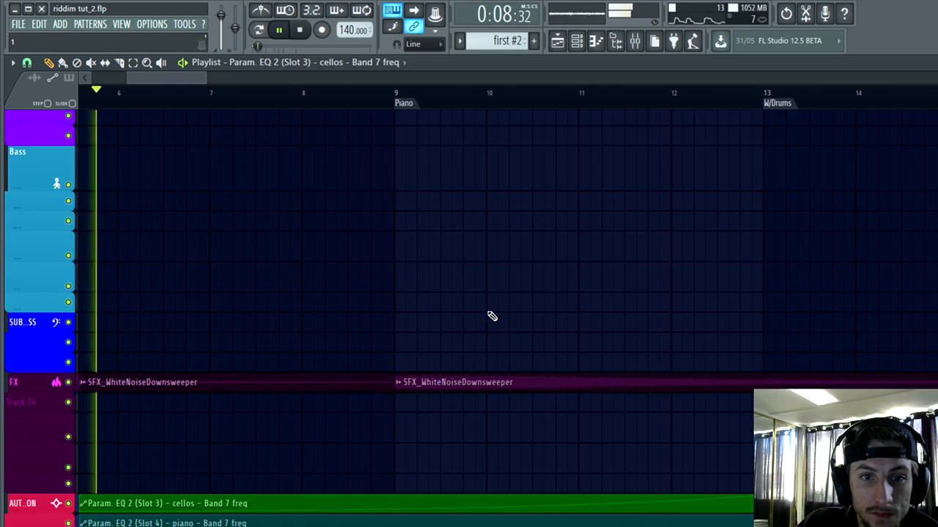
{"action": "scroll", "coordinate": [450, 310], "scroll_direction": "down", "scroll_amount": 3}
{"action": "scroll", "coordinate": [255, 305], "scroll_direction": "down", "scroll_amount": 2}
{"action": "scroll", "coordinate": [281, 325], "scroll_direction": "up", "scroll_amount": 4}
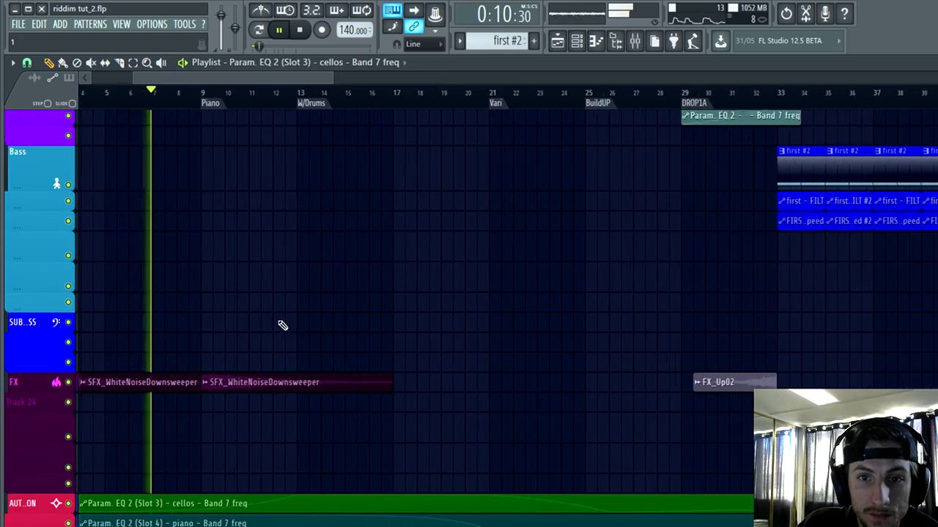
{"action": "scroll", "coordinate": [303, 318], "scroll_direction": "up", "scroll_amount": 2}
Step: Browse the sample library to the FX folder of Total Samples - Total Dubstep Volume 5
{"action": "key", "text": "alt+F8"}
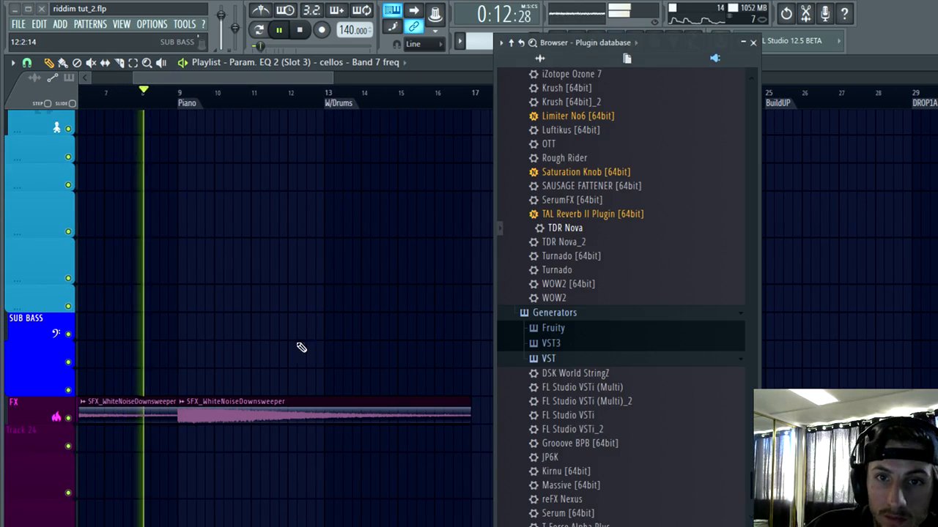
{"action": "left_click", "coordinate": [540, 58]}
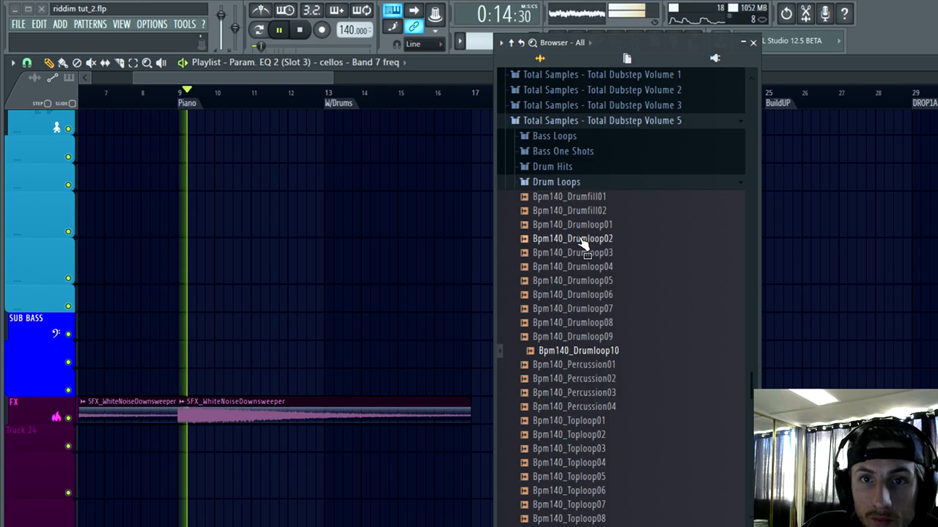
{"action": "left_click", "coordinate": [574, 183]}
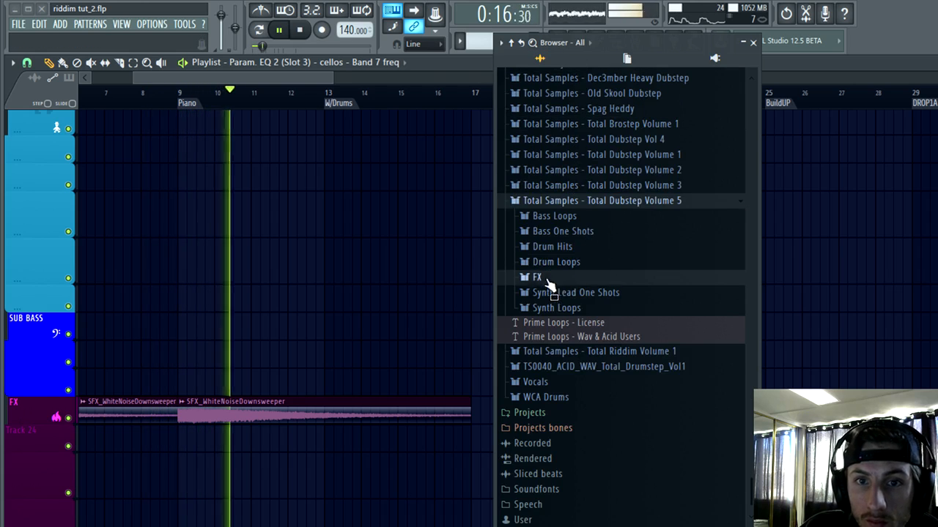
{"action": "left_click", "coordinate": [547, 278]}
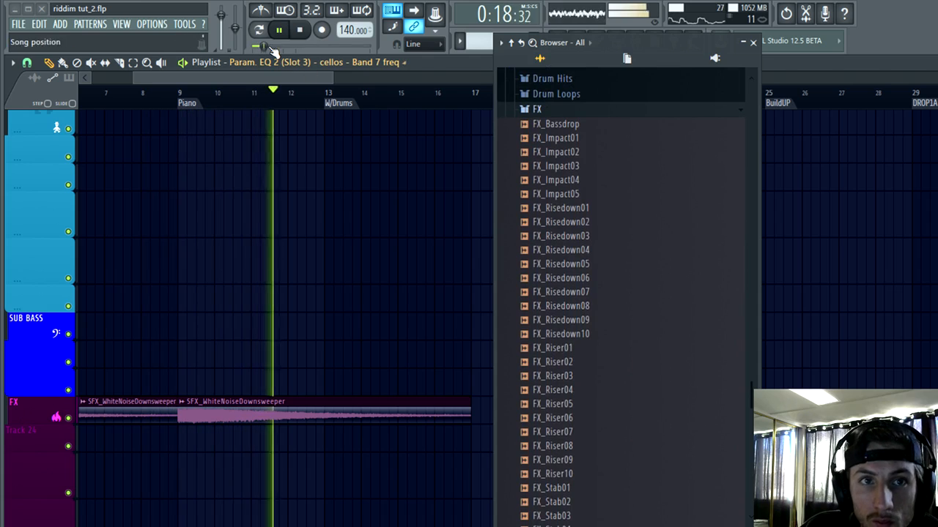
Step: Pause playback, audition the riser samples, and place FX_Riser10 in the playlist below the downsweepers from about bar 10
{"action": "left_click", "coordinate": [278, 30]}
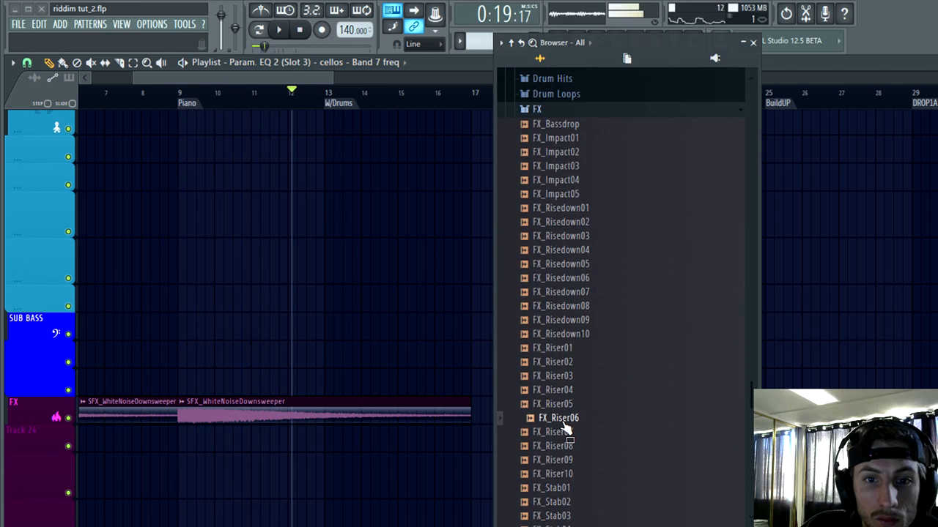
{"action": "scroll", "coordinate": [568, 413], "scroll_direction": "down", "scroll_amount": 3}
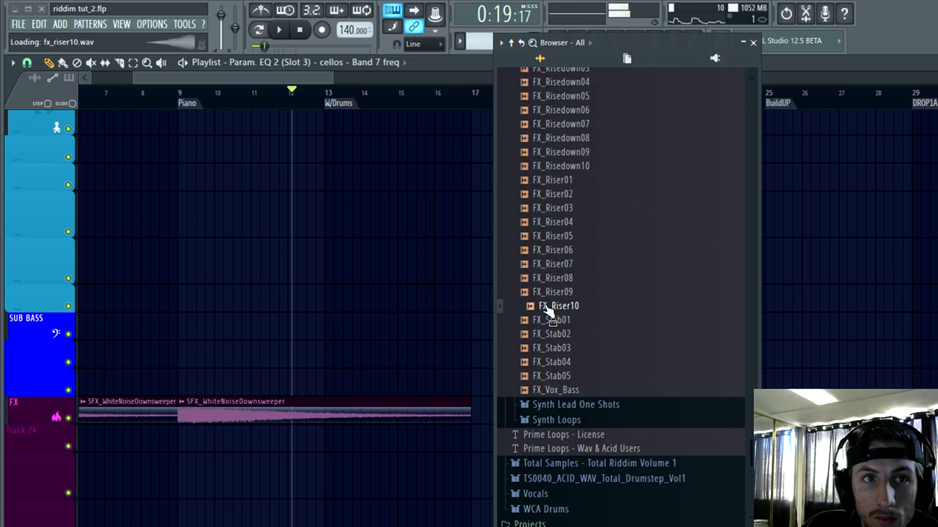
{"action": "left_click_drag", "start_coordinate": [573, 311], "coordinate": [228, 460]}
{"action": "left_click", "coordinate": [753, 44]}
{"action": "scroll", "coordinate": [524, 289], "scroll_direction": "down", "scroll_amount": 3}
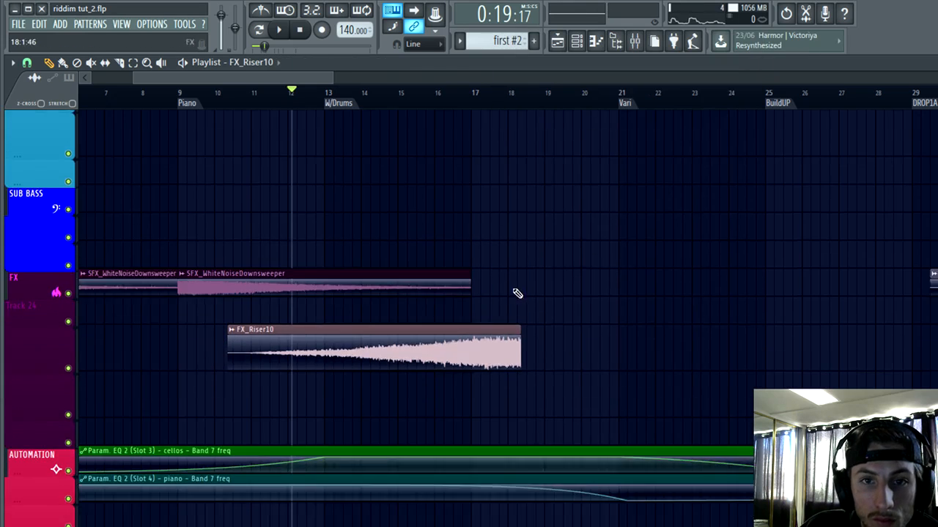
Step: Play briefly from about bar 7 and move FX_Riser10 directly below the downsweeper track, ending near bar 13
{"action": "scroll", "coordinate": [517, 293], "scroll_direction": "down", "scroll_amount": 2}
{"action": "scroll", "coordinate": [522, 300], "scroll_direction": "up", "scroll_amount": 1}
{"action": "scroll", "coordinate": [352, 330], "scroll_direction": "down", "scroll_amount": 4}
{"action": "scroll", "coordinate": [208, 333], "scroll_direction": "up", "scroll_amount": 5}
{"action": "left_click", "coordinate": [261, 105]}
{"action": "key", "text": "space"}
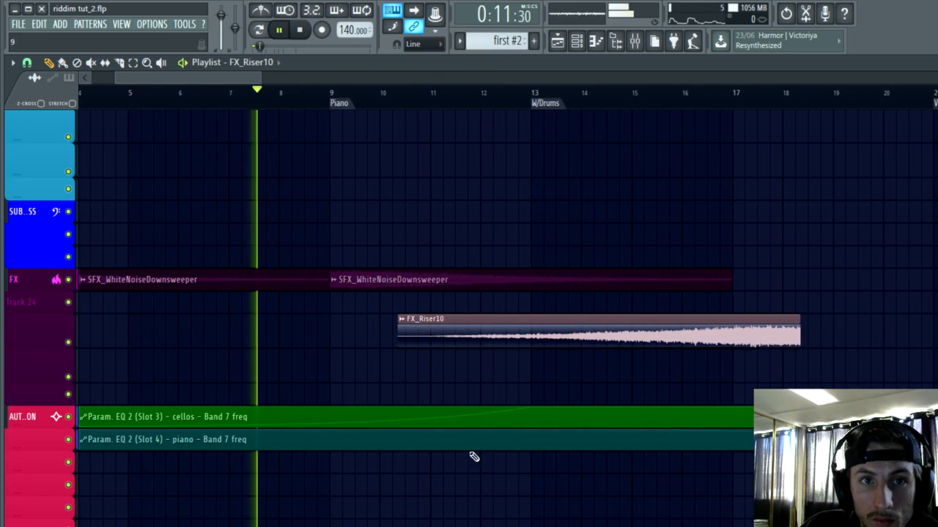
{"action": "scroll", "coordinate": [560, 421], "scroll_direction": "up", "scroll_amount": 1}
{"action": "left_click_drag", "start_coordinate": [803, 344], "coordinate": [507, 292]}
{"action": "scroll", "coordinate": [513, 339], "scroll_direction": "up", "scroll_amount": 3}
{"action": "key", "text": "space"}
Step: Align the end of FX_Riser10 exactly with the W/Drums marker at bar 13
{"action": "scroll", "coordinate": [508, 295], "scroll_direction": "up", "scroll_amount": 3}
{"action": "scroll", "coordinate": [586, 338], "scroll_direction": "up", "scroll_amount": 3}
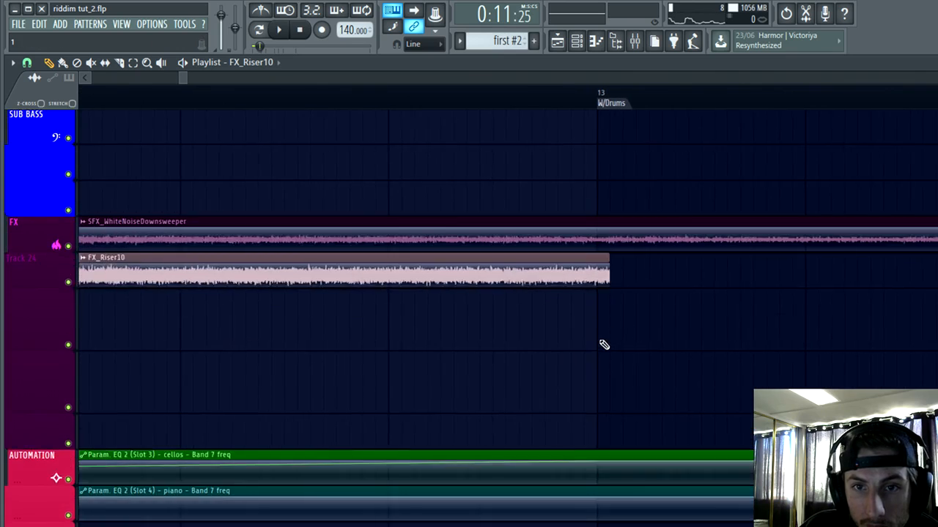
{"action": "scroll", "coordinate": [601, 367], "scroll_direction": "up", "scroll_amount": 2}
{"action": "scroll", "coordinate": [595, 399], "scroll_direction": "down", "scroll_amount": 2}
{"action": "scroll", "coordinate": [599, 341], "scroll_direction": "up", "scroll_amount": 1}
{"action": "left_click_drag", "start_coordinate": [600, 335], "coordinate": [588, 324]}
{"action": "scroll", "coordinate": [651, 396], "scroll_direction": "down", "scroll_amount": 9}
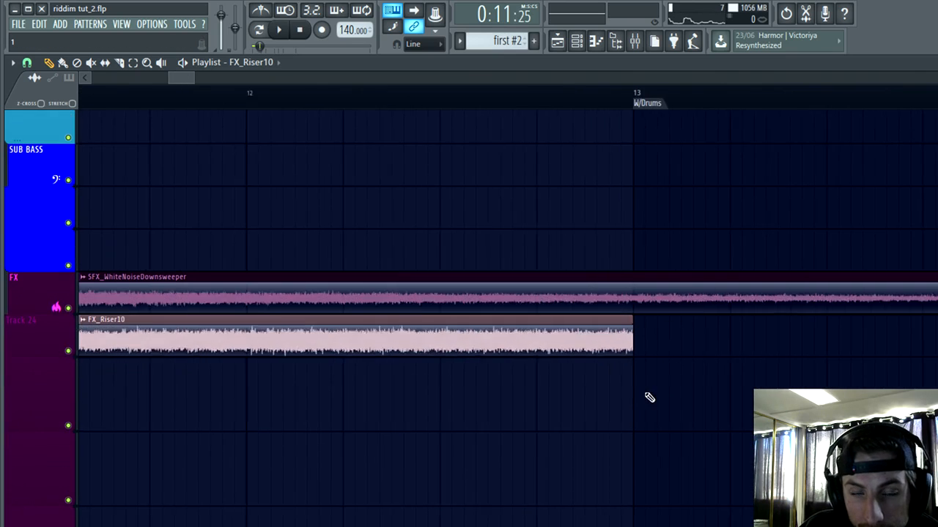
{"action": "scroll", "coordinate": [283, 423], "scroll_direction": "down", "scroll_amount": 1}
{"action": "scroll", "coordinate": [282, 422], "scroll_direction": "up", "scroll_amount": 2}
{"action": "scroll", "coordinate": [326, 376], "scroll_direction": "up", "scroll_amount": 1}
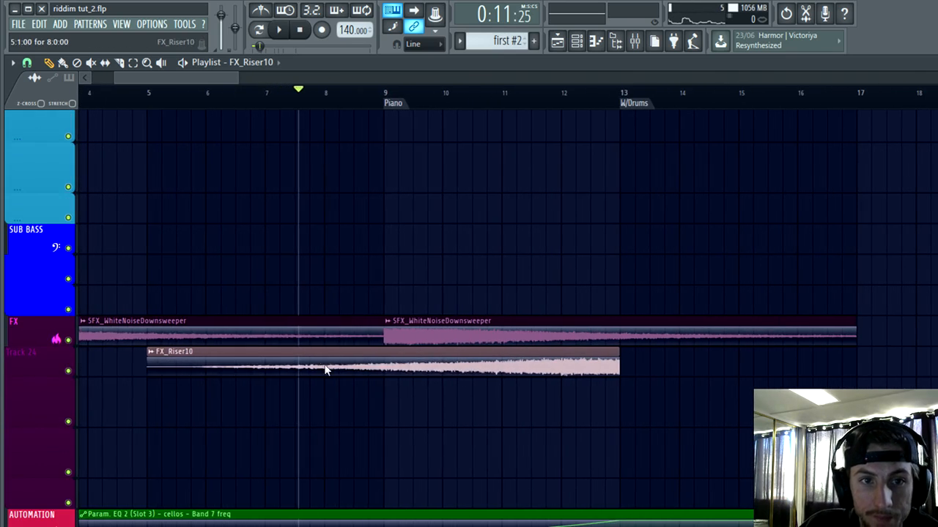
Step: Route the FX_Riser10 channel to mixer track 72 and rename that track "down"
{"action": "double_click", "coordinate": [324, 370]}
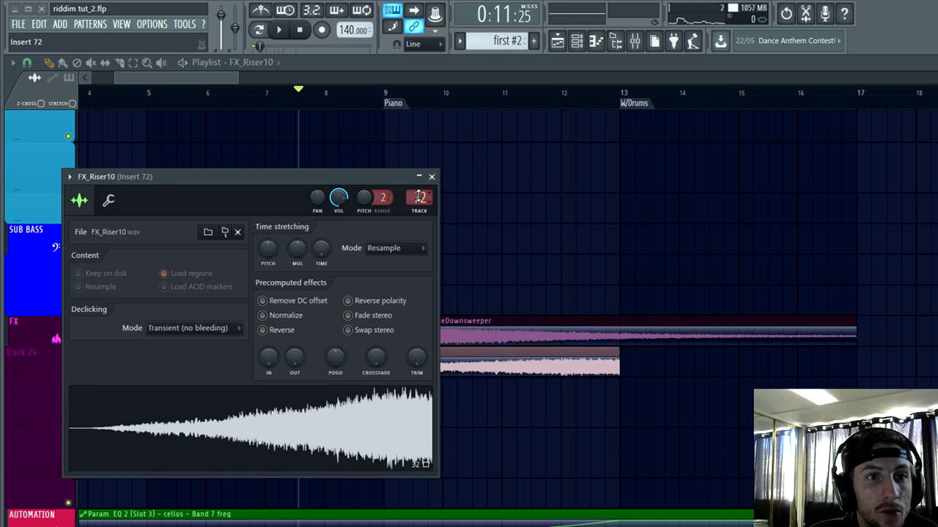
{"action": "left_click", "coordinate": [644, 43]}
{"action": "right_click", "coordinate": [763, 148]}
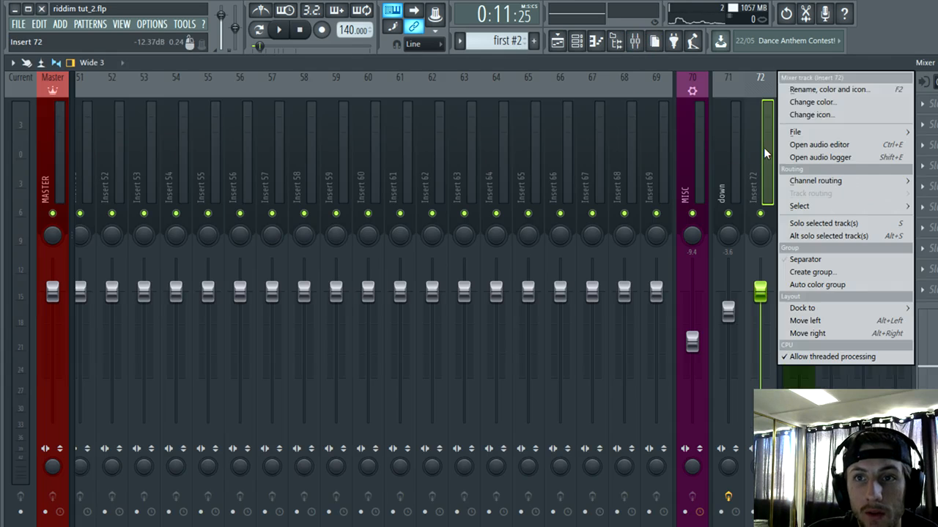
{"action": "left_click", "coordinate": [815, 89]}
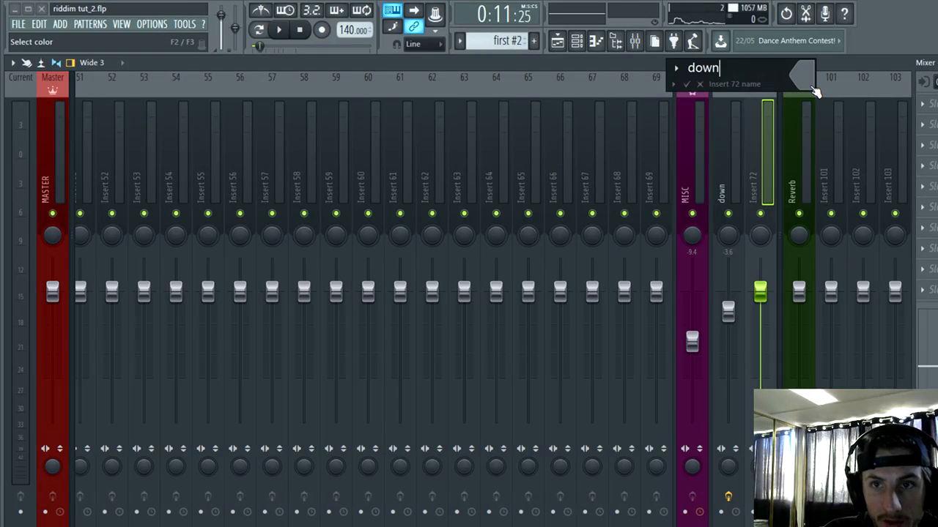
{"action": "type", "text": "down"}
{"action": "key", "text": "Return"}
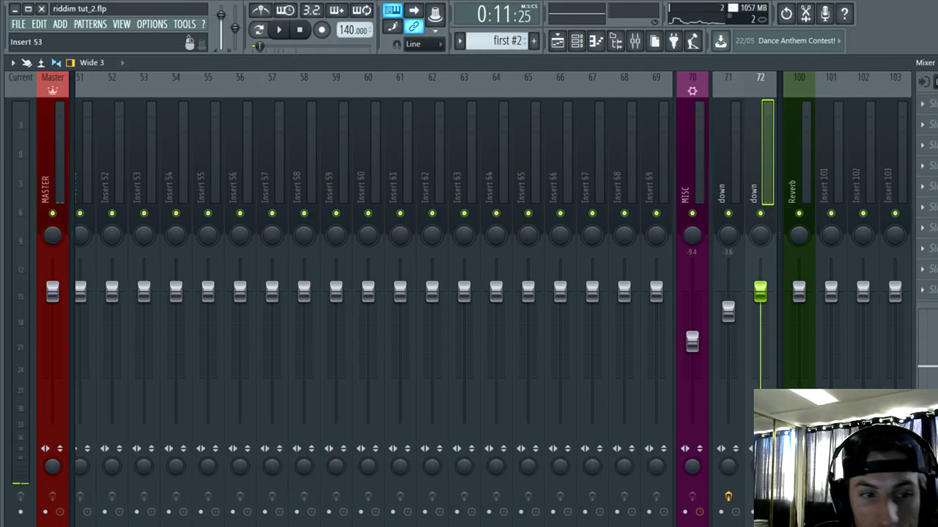
Step: Set both "down" mixer tracks to -10.0 dB and cut the high mids on track 72 with Fruity Parametric EQ 2
{"action": "left_click_drag", "start_coordinate": [727, 311], "coordinate": [730, 343]}
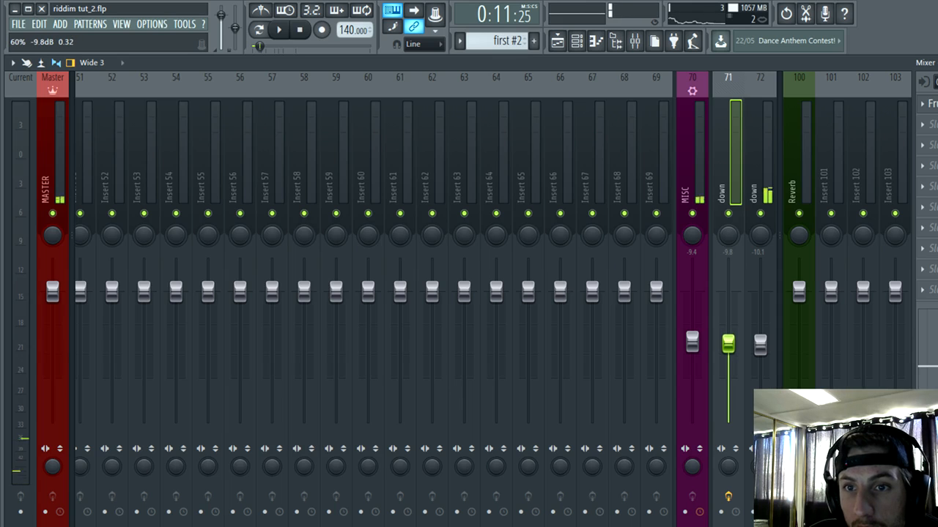
{"action": "left_click_drag", "start_coordinate": [760, 350], "coordinate": [759, 353]}
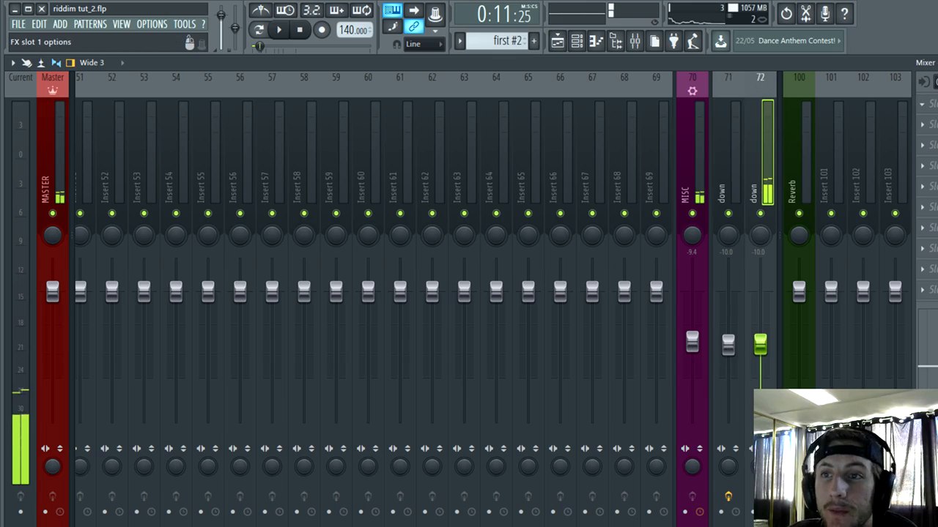
{"action": "left_click", "coordinate": [922, 106]}
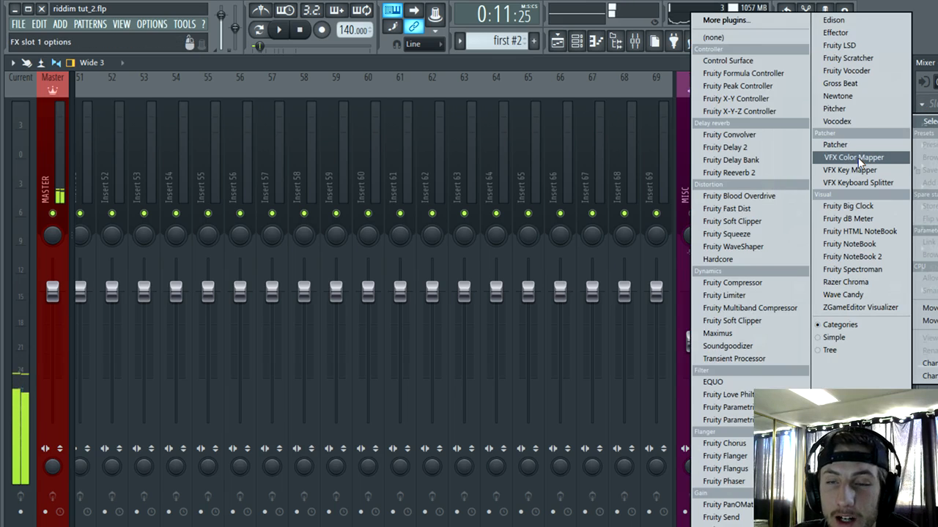
{"action": "left_click", "coordinate": [727, 420]}
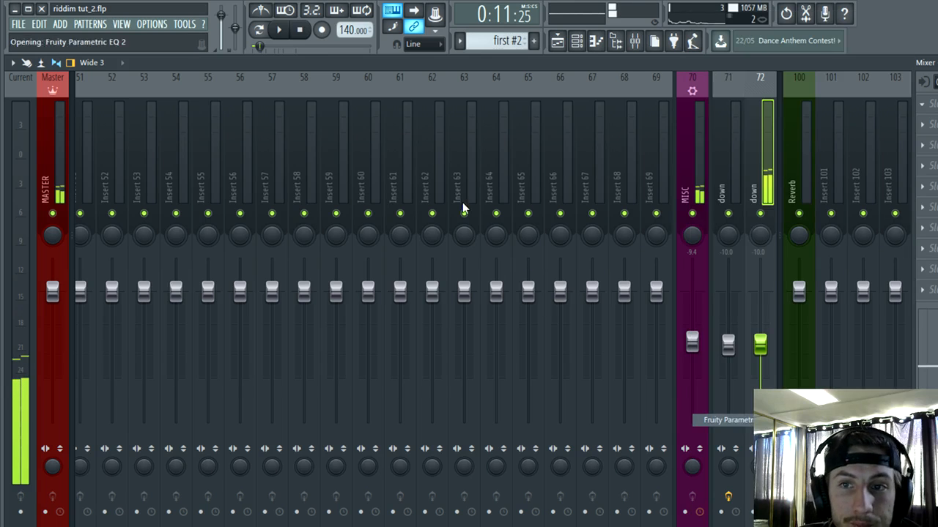
{"action": "left_click_drag", "start_coordinate": [254, 266], "coordinate": [254, 283]}
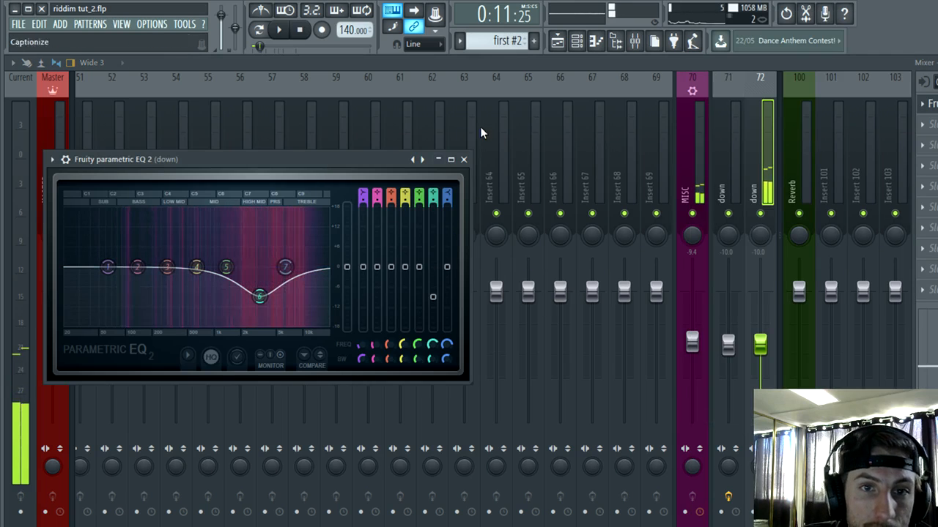
{"action": "left_click", "coordinate": [464, 160]}
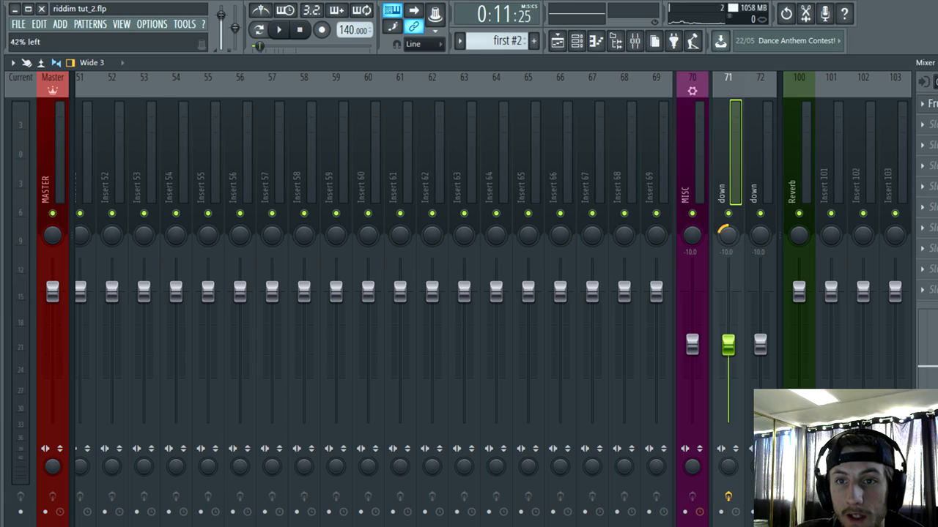
Step: Pan mixer track 71 about 42% left and track 72 to the right, and close the mixer and riser channel settings
{"action": "left_click_drag", "start_coordinate": [771, 235], "coordinate": [771, 219]}
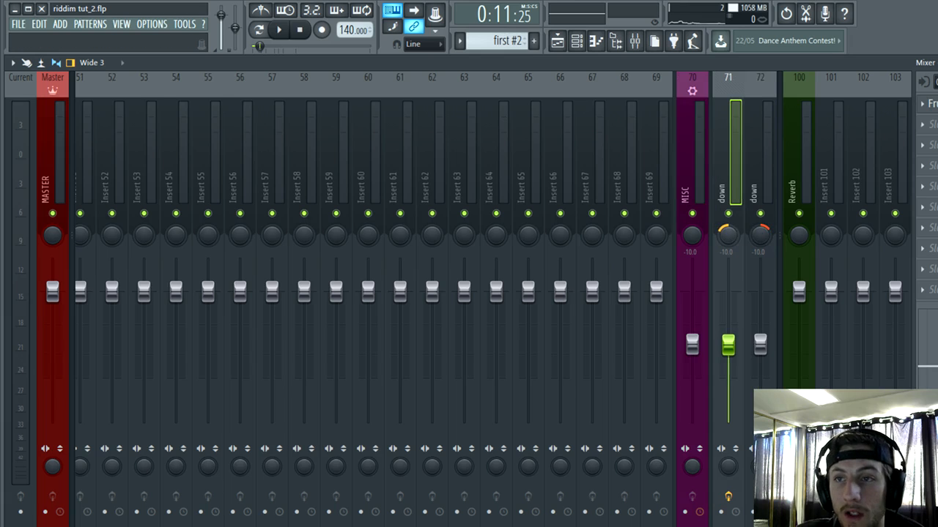
{"action": "key", "text": "Escape"}
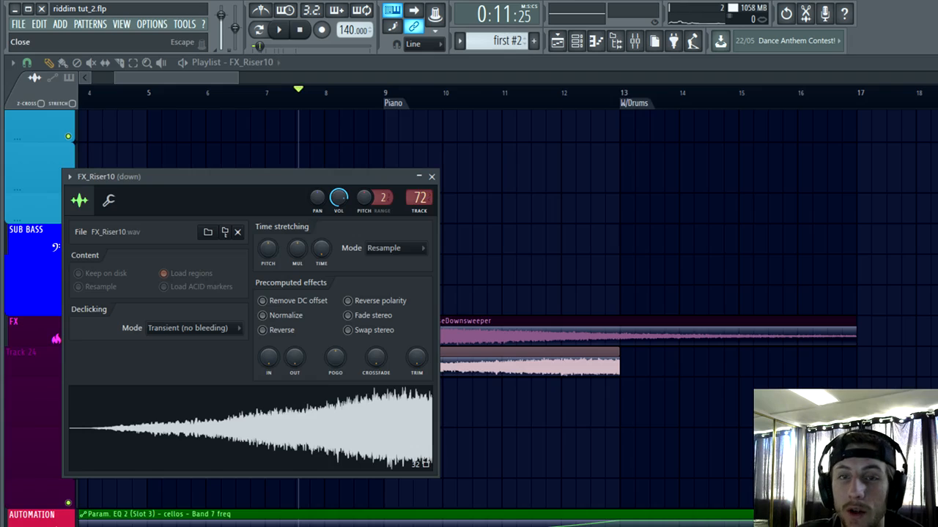
{"action": "left_click", "coordinate": [432, 178]}
Step: Play the song from the start and duplicate the FX_Up02 clip, moving the copy below FX_Riser10 near the Piano marker
{"action": "scroll", "coordinate": [136, 97], "scroll_direction": "down", "scroll_amount": 4}
{"action": "scroll", "coordinate": [168, 298], "scroll_direction": "up", "scroll_amount": 3}
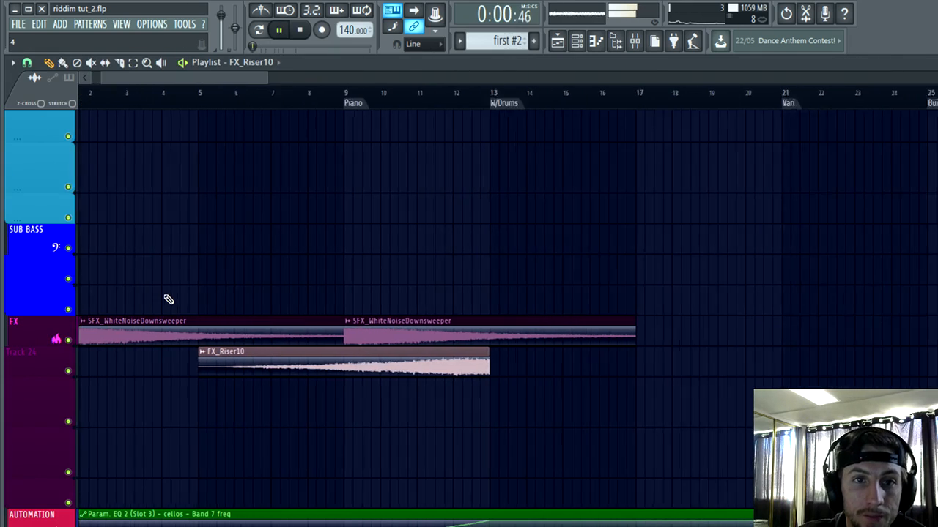
{"action": "scroll", "coordinate": [170, 295], "scroll_direction": "down", "scroll_amount": 2}
{"action": "scroll", "coordinate": [271, 273], "scroll_direction": "down", "scroll_amount": 1}
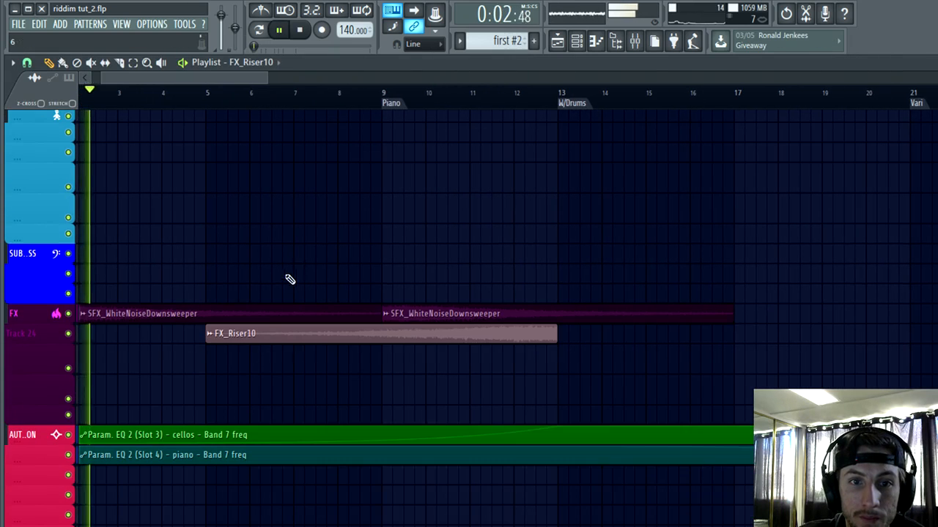
{"action": "scroll", "coordinate": [289, 279], "scroll_direction": "down", "scroll_amount": 3}
{"action": "left_click", "coordinate": [779, 314], "text": "ctrl"}
{"action": "key", "text": "ctrl+b"}
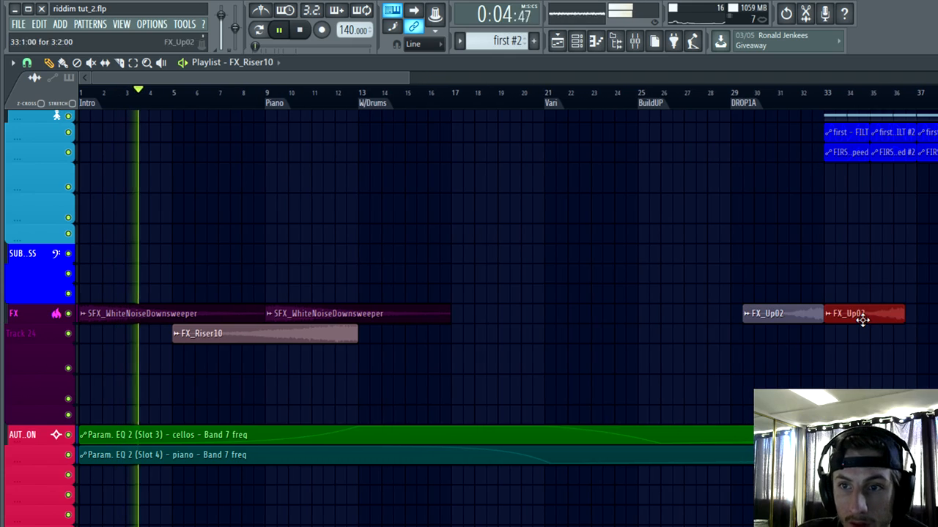
{"action": "left_click_drag", "start_coordinate": [860, 321], "coordinate": [223, 364]}
Step: Align the end of the copied FX_Up02 clip with the Piano marker at bar 9
{"action": "scroll", "coordinate": [213, 393], "scroll_direction": "up", "scroll_amount": 7}
{"action": "scroll", "coordinate": [655, 384], "scroll_direction": "up", "scroll_amount": 2}
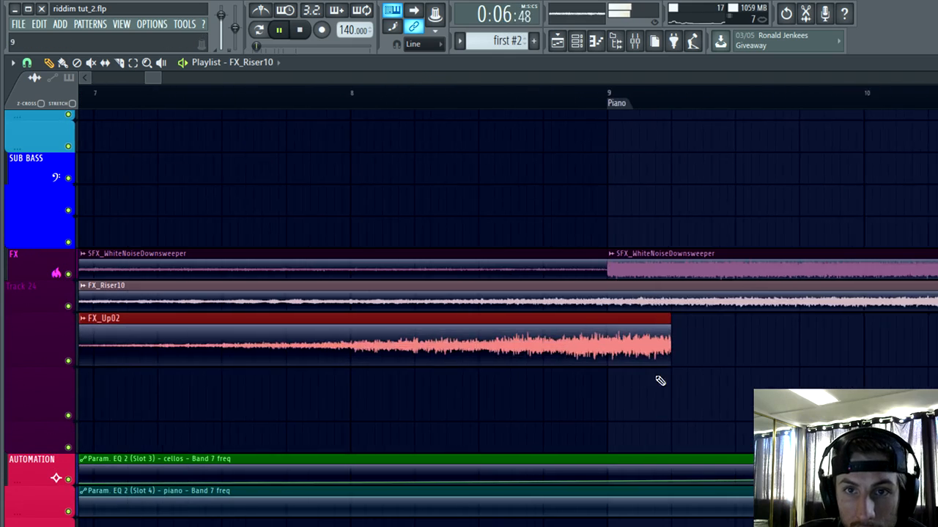
{"action": "scroll", "coordinate": [660, 381], "scroll_direction": "up", "scroll_amount": 3}
{"action": "left_click_drag", "start_coordinate": [620, 361], "coordinate": [488, 346]}
Step: Route the FX_Up02 channel to mixer track 73 and rename that track "up"
{"action": "double_click", "coordinate": [486, 354]}
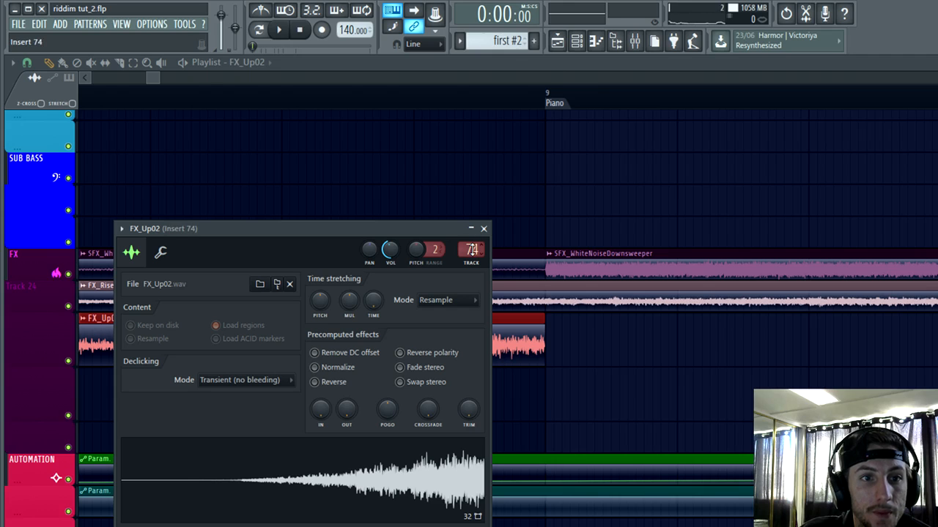
{"action": "key", "text": "F9"}
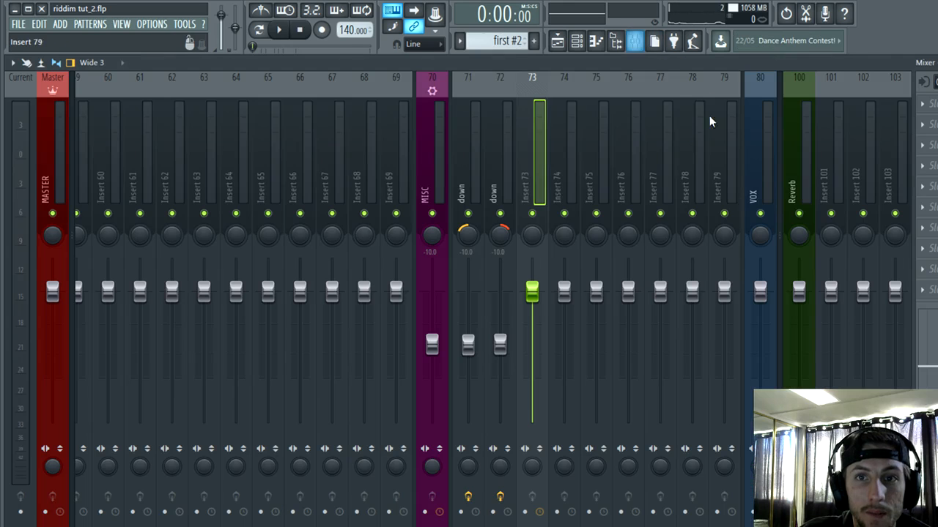
{"action": "right_click", "coordinate": [546, 73]}
{"action": "left_click", "coordinate": [591, 85]}
{"action": "type", "text": "up"}
{"action": "key", "text": "Return"}
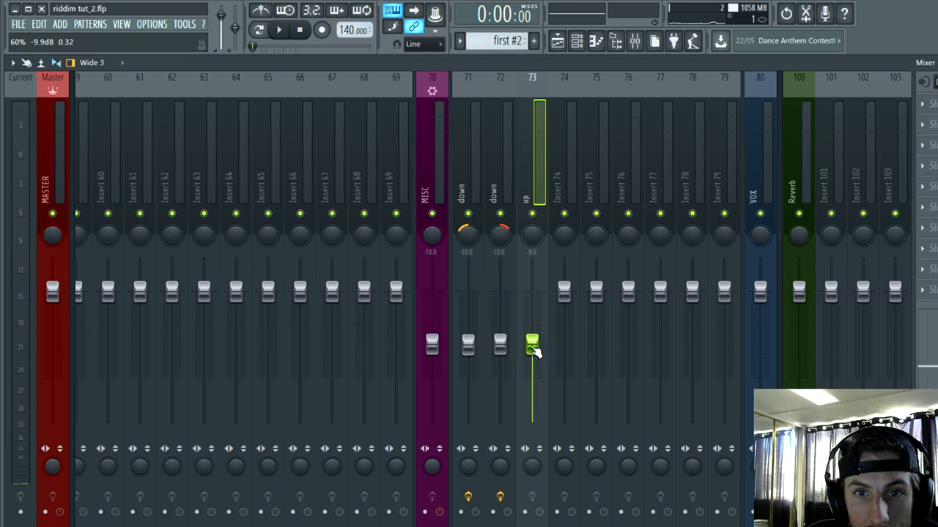
Step: Load Fruity parametric EQ 2 in the first effect slot of the up track and of the MISC track
{"action": "left_click", "coordinate": [932, 107]}
{"action": "left_click", "coordinate": [728, 420]}
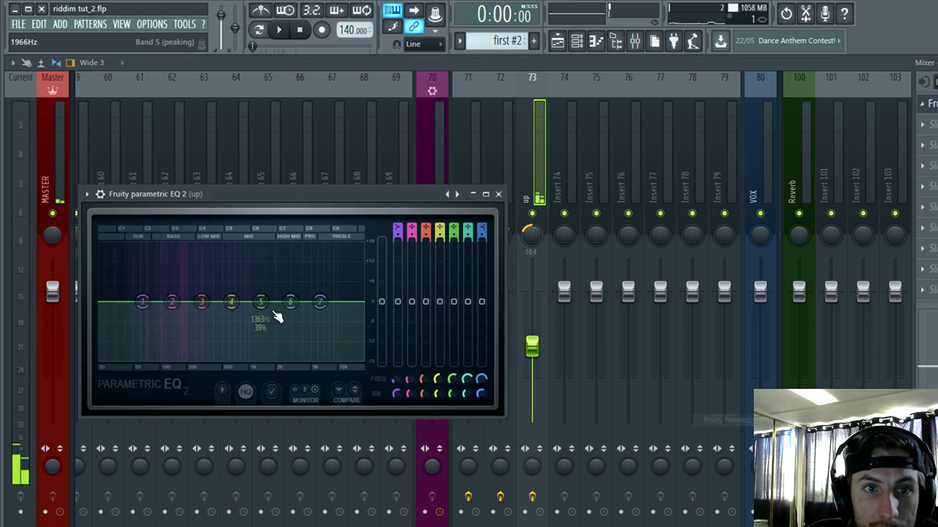
{"action": "left_click", "coordinate": [430, 131]}
{"action": "left_click", "coordinate": [932, 107]}
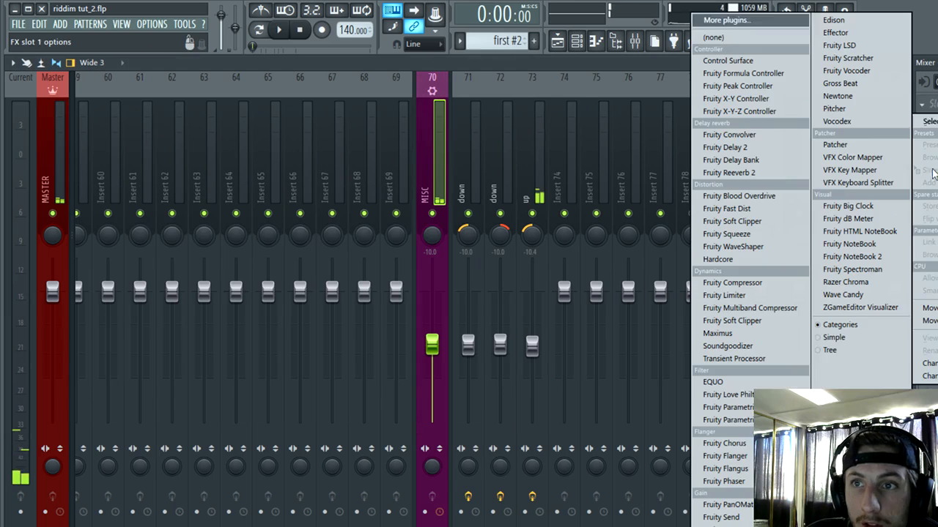
{"action": "left_click", "coordinate": [729, 420]}
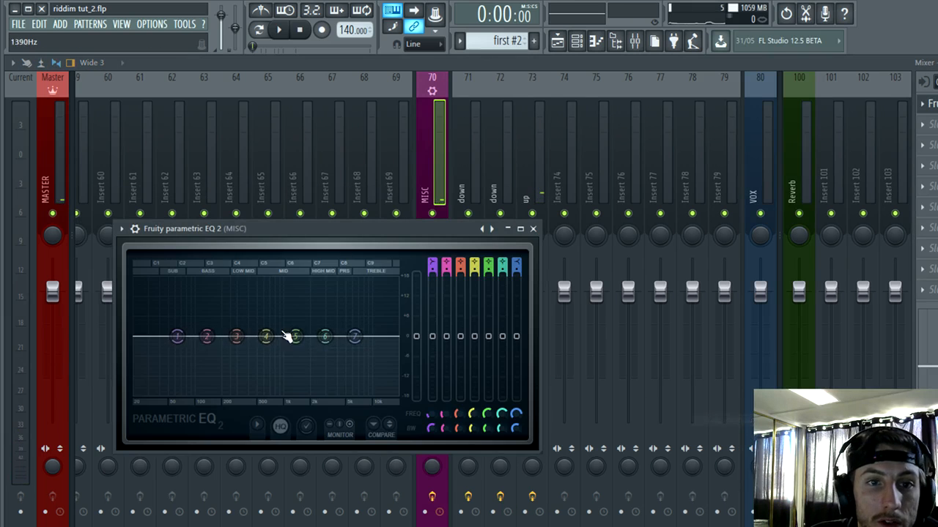
Step: On the MISC EQ, cut band 1 to about -4.4 dB at 67 Hz, lower band 6, and close the plugin and FX_Up02 windows
{"action": "left_click_drag", "start_coordinate": [328, 341], "coordinate": [336, 352]}
{"action": "left_click_drag", "start_coordinate": [177, 336], "coordinate": [180, 352]}
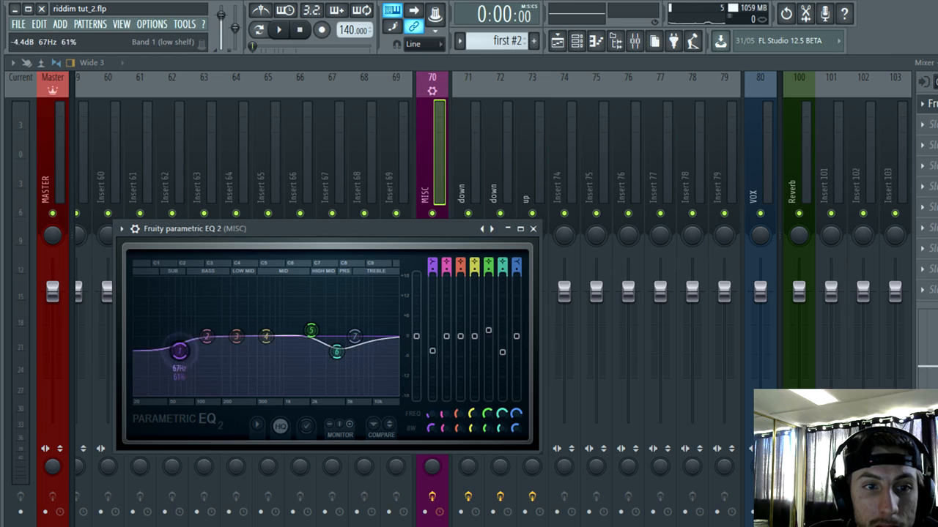
{"action": "left_click", "coordinate": [532, 229]}
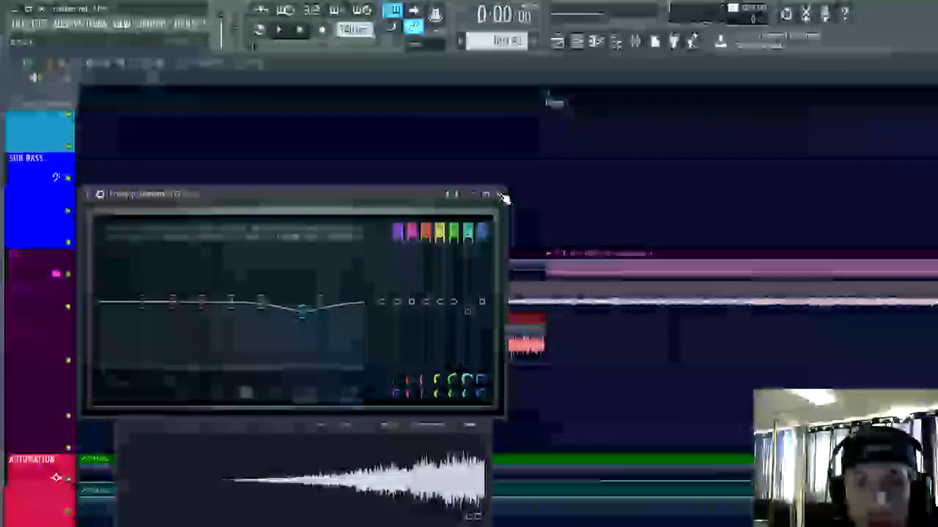
{"action": "left_click", "coordinate": [502, 196]}
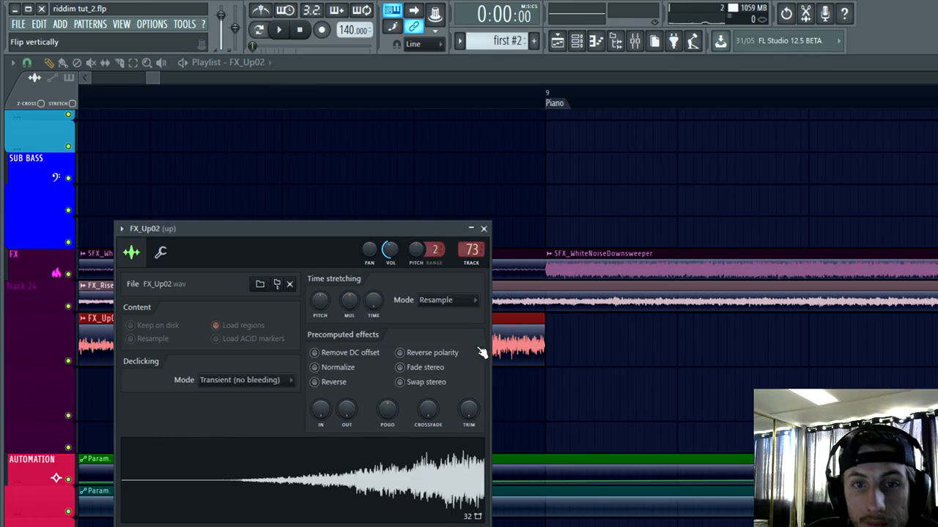
{"action": "left_click", "coordinate": [484, 229]}
Step: Play the song from the start and review the intro clips and FX leading to the Piano marker
{"action": "scroll", "coordinate": [446, 226], "scroll_direction": "down", "scroll_amount": 3}
{"action": "scroll", "coordinate": [410, 221], "scroll_direction": "down", "scroll_amount": 2}
{"action": "left_click_drag", "start_coordinate": [139, 105], "coordinate": [132, 180]}
{"action": "scroll", "coordinate": [373, 188], "scroll_direction": "down", "scroll_amount": 6}
{"action": "left_click_drag", "start_coordinate": [99, 102], "coordinate": [78, 110]}
{"action": "key", "text": "space"}
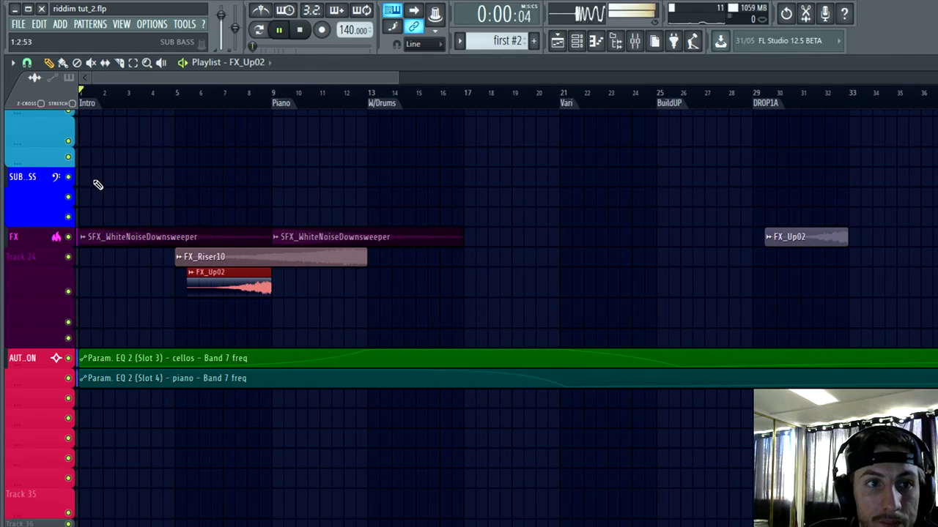
{"action": "scroll", "coordinate": [97, 185], "scroll_direction": "up", "scroll_amount": 3}
{"action": "scroll", "coordinate": [220, 238], "scroll_direction": "up", "scroll_amount": 6}
{"action": "scroll", "coordinate": [364, 348], "scroll_direction": "down", "scroll_amount": 4}
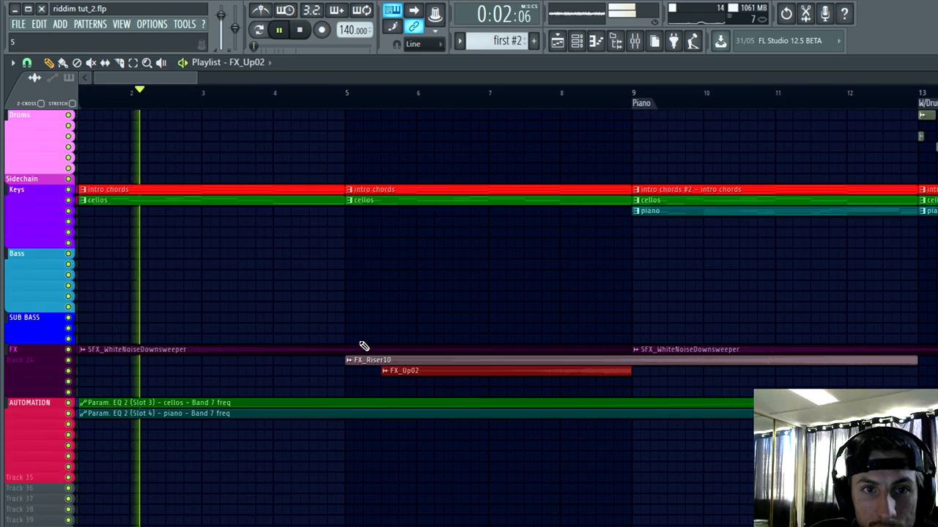
{"action": "scroll", "coordinate": [372, 323], "scroll_direction": "up", "scroll_amount": 4}
{"action": "scroll", "coordinate": [373, 319], "scroll_direction": "up", "scroll_amount": 4}
Step: Open the intro chords pattern in the piano roll, examine its chord notes, and return to the playlist
{"action": "double_click", "coordinate": [243, 135]}
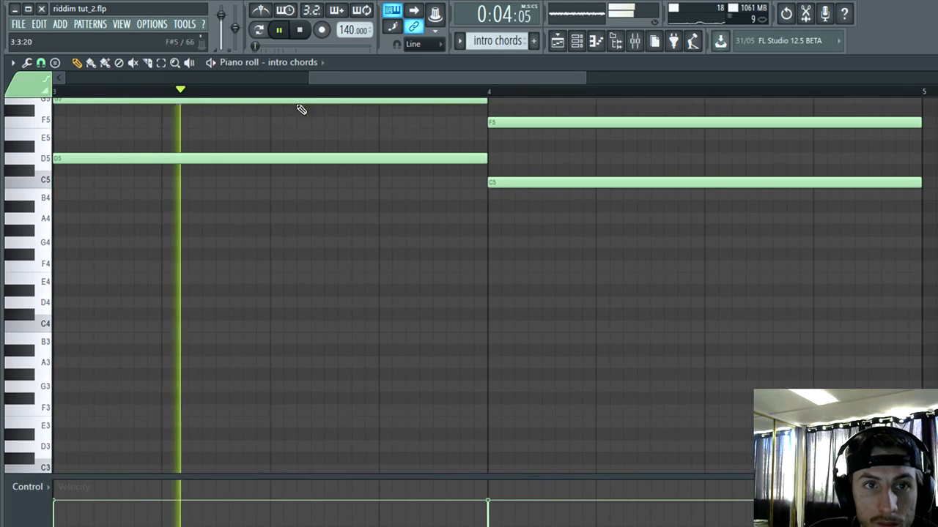
{"action": "left_click_drag", "start_coordinate": [320, 79], "coordinate": [2, 219]}
{"action": "scroll", "coordinate": [252, 385], "scroll_direction": "down", "scroll_amount": 4}
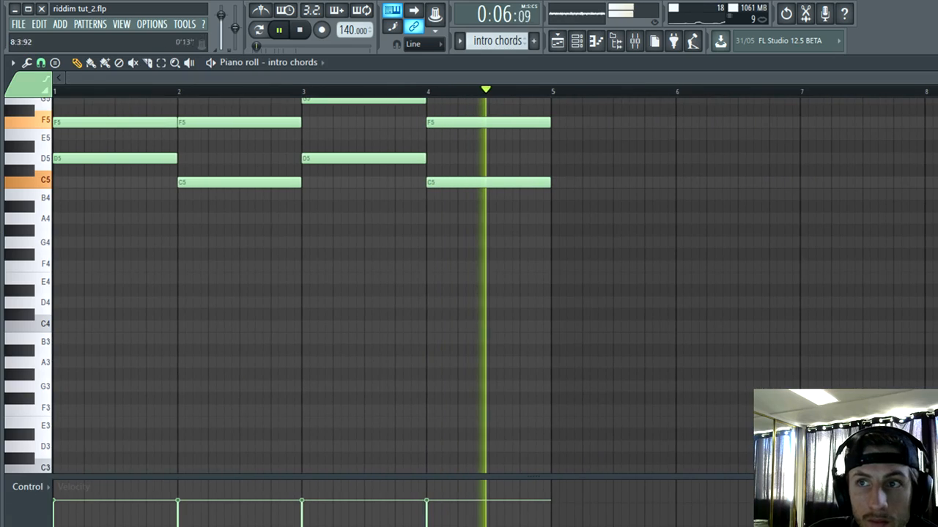
{"action": "left_click", "coordinate": [935, 62]}
{"action": "left_click", "coordinate": [577, 42]}
Step: Review the keys, drums and FX clips around the Piano and W/Drums sections during playback
{"action": "scroll", "coordinate": [663, 379], "scroll_direction": "up", "scroll_amount": 4}
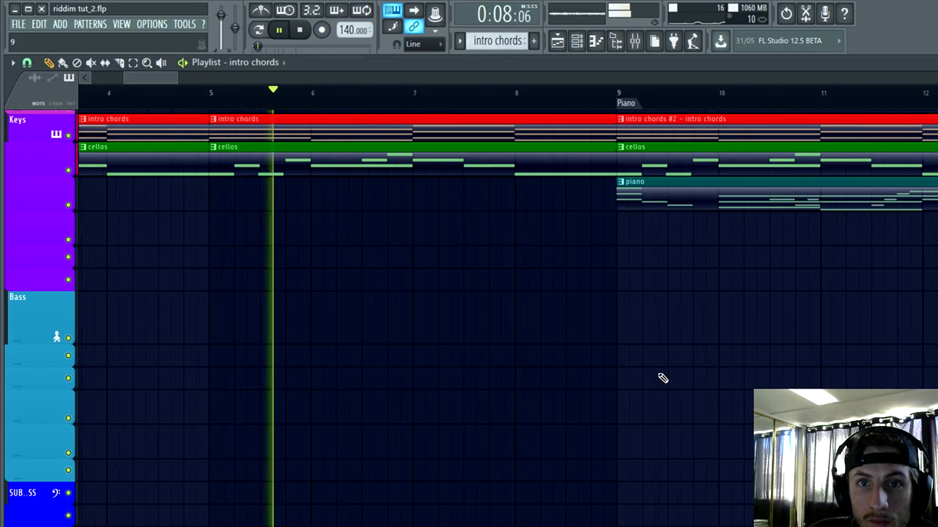
{"action": "scroll", "coordinate": [288, 427], "scroll_direction": "up", "scroll_amount": 2}
{"action": "scroll", "coordinate": [288, 428], "scroll_direction": "down", "scroll_amount": 3}
{"action": "scroll", "coordinate": [469, 440], "scroll_direction": "up", "scroll_amount": 2}
{"action": "scroll", "coordinate": [442, 436], "scroll_direction": "down", "scroll_amount": 4}
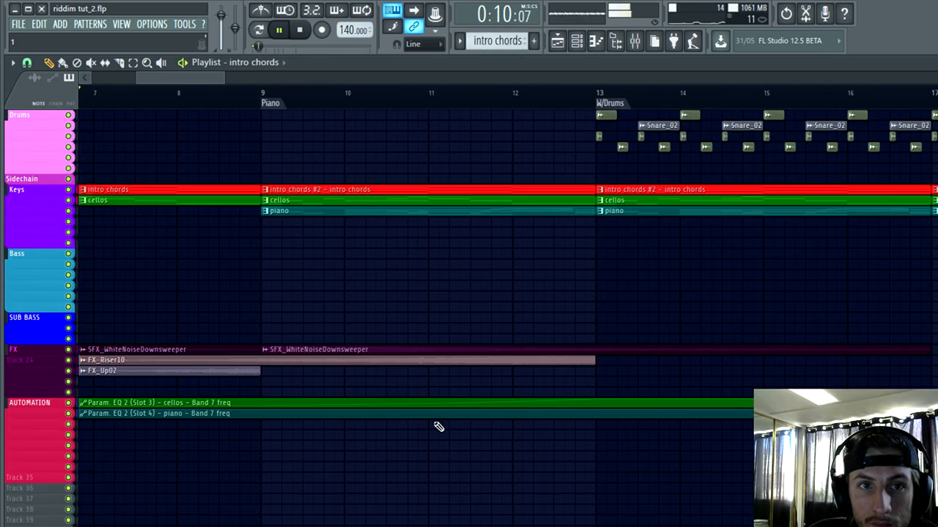
{"action": "scroll", "coordinate": [410, 292], "scroll_direction": "up", "scroll_amount": 3}
{"action": "scroll", "coordinate": [415, 282], "scroll_direction": "up", "scroll_amount": 2}
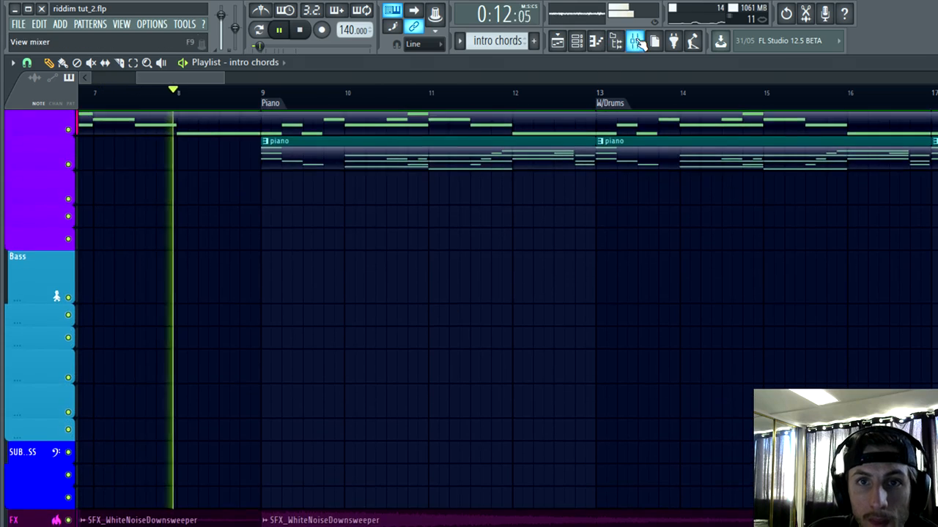
Step: Load iZotope Ozone 7 from the plugin database onto the Master mixer track and bring its whole window into view
{"action": "left_click", "coordinate": [636, 42]}
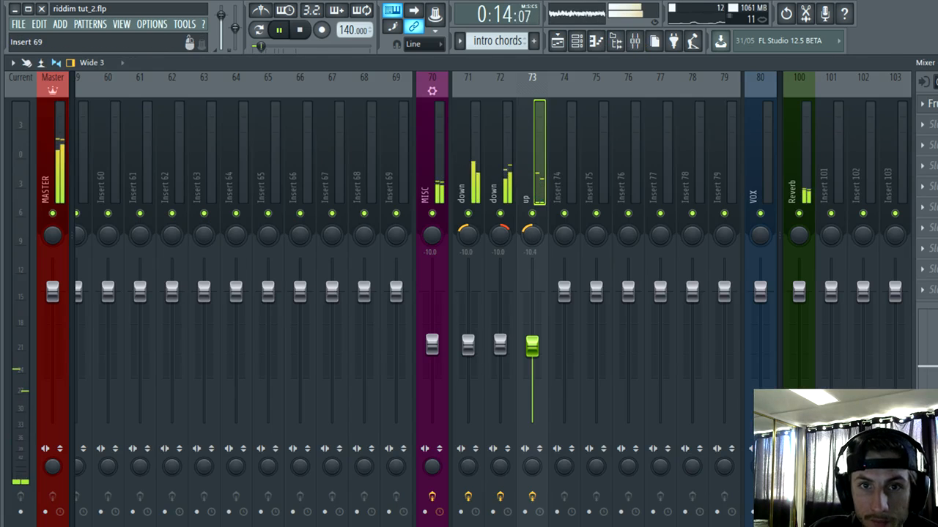
{"action": "scroll", "coordinate": [121, 172], "scroll_direction": "up", "scroll_amount": 10}
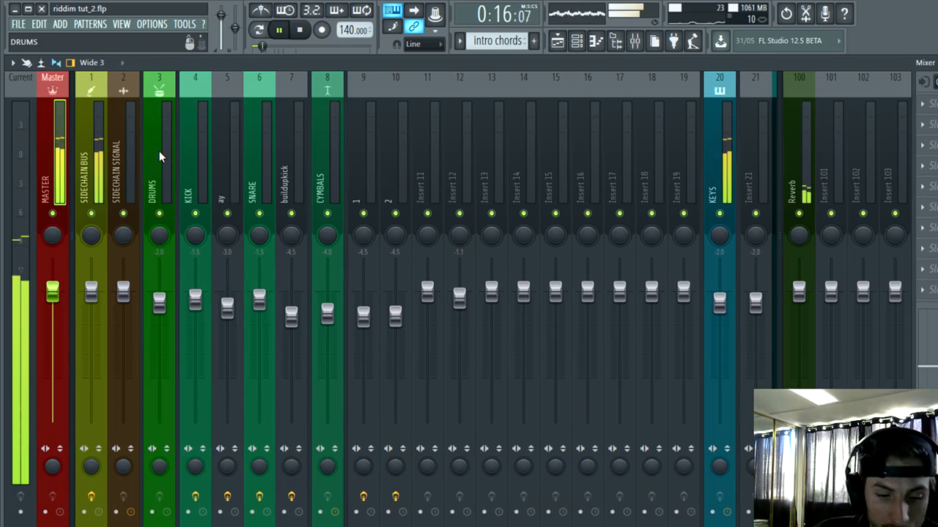
{"action": "key", "text": "alt+F8"}
{"action": "left_click", "coordinate": [694, 59]}
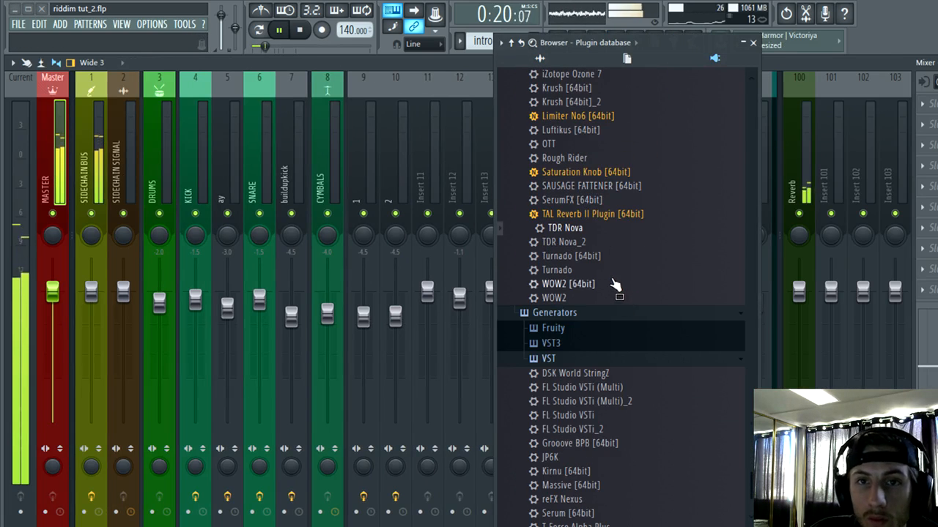
{"action": "scroll", "coordinate": [593, 227], "scroll_direction": "up", "scroll_amount": 2}
{"action": "left_click_drag", "start_coordinate": [564, 161], "coordinate": [929, 125]}
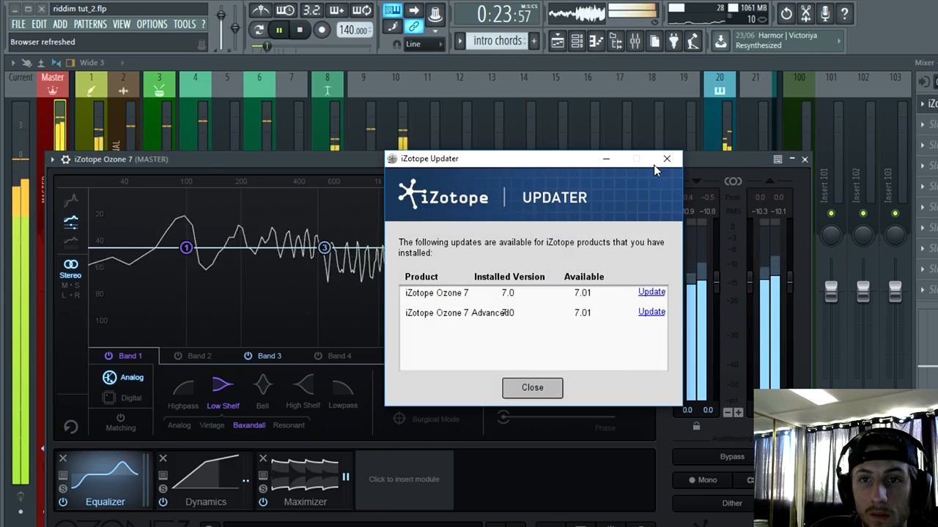
{"action": "left_click", "coordinate": [665, 160]}
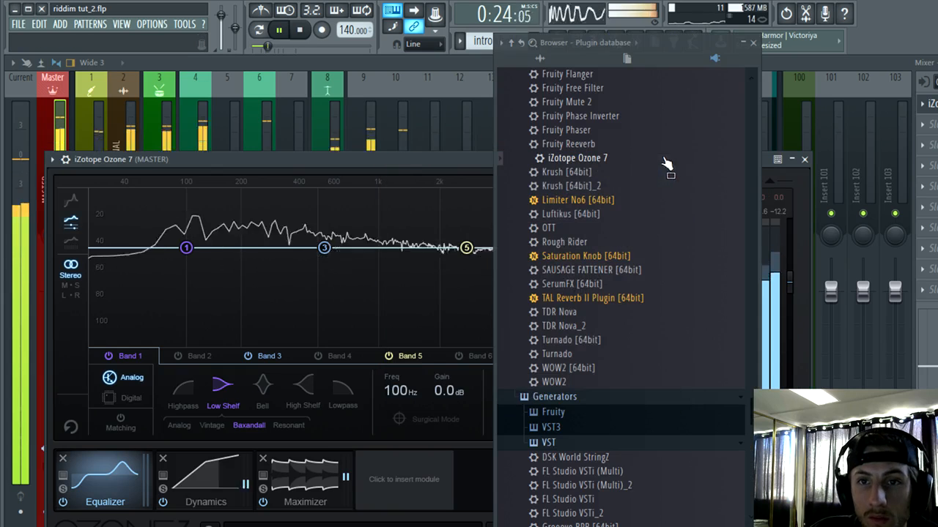
{"action": "left_click_drag", "start_coordinate": [565, 162], "coordinate": [627, 90]}
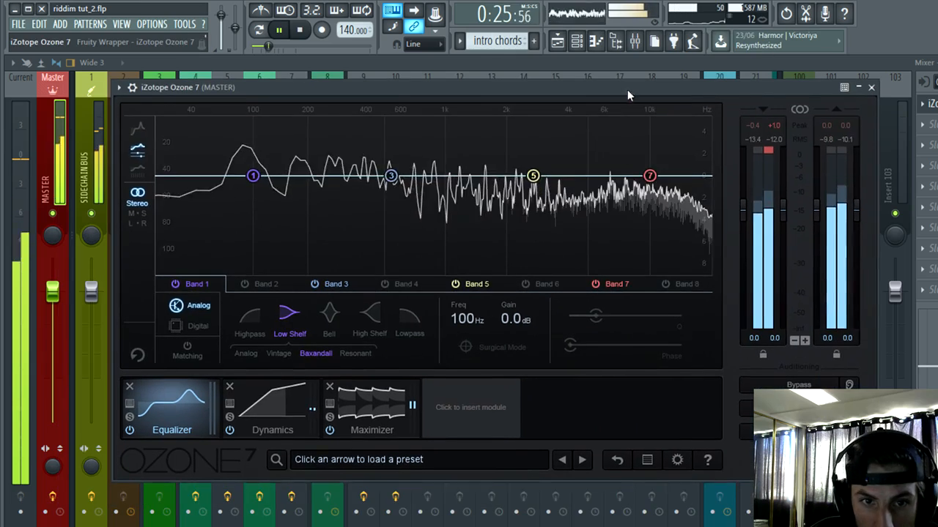
Step: In the Ozone Equalizer, lower band 1, set band 3 to about -0.9 dB at 720 Hz, and boost band 5 slightly
{"action": "left_click", "coordinate": [283, 417]}
{"action": "left_click", "coordinate": [164, 435]}
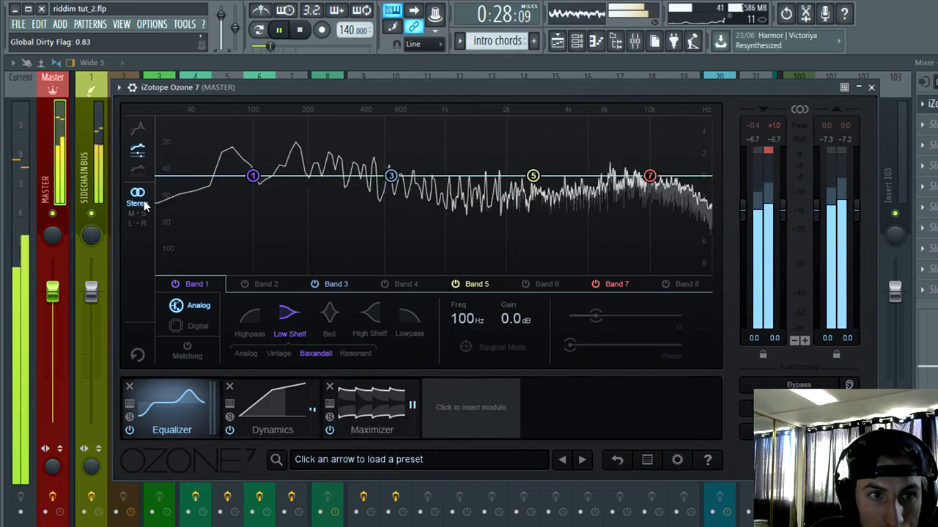
{"action": "left_click_drag", "start_coordinate": [252, 176], "coordinate": [260, 222]}
{"action": "left_click_drag", "start_coordinate": [390, 176], "coordinate": [422, 200]}
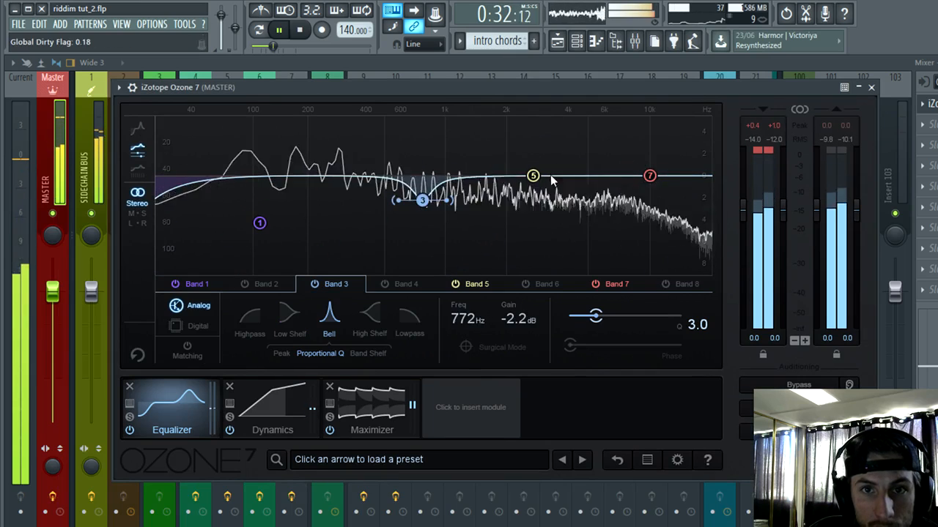
{"action": "left_click_drag", "start_coordinate": [532, 175], "coordinate": [551, 170]}
{"action": "mouse_move", "coordinate": [422, 200]}
{"action": "left_mouse_down"}
{"action": "mouse_move", "coordinate": [412, 178]}
{"action": "mouse_move", "coordinate": [417, 185]}
{"action": "left_mouse_up"}
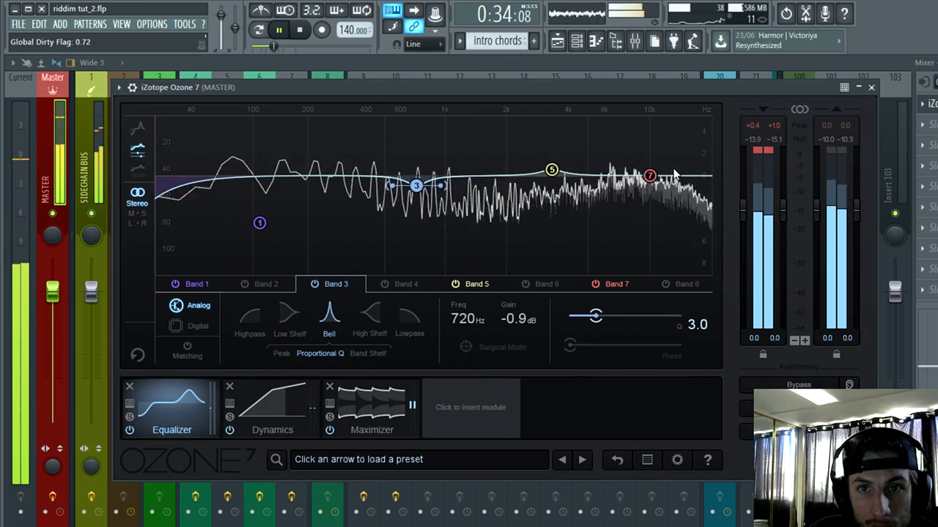
Step: Lower band 7 slightly, set band 5 to about 0.3 dB at 3.37 kHz, and close Ozone and the mixer
{"action": "left_click_drag", "start_coordinate": [650, 176], "coordinate": [665, 183]}
{"action": "left_click_drag", "start_coordinate": [552, 169], "coordinate": [553, 173]}
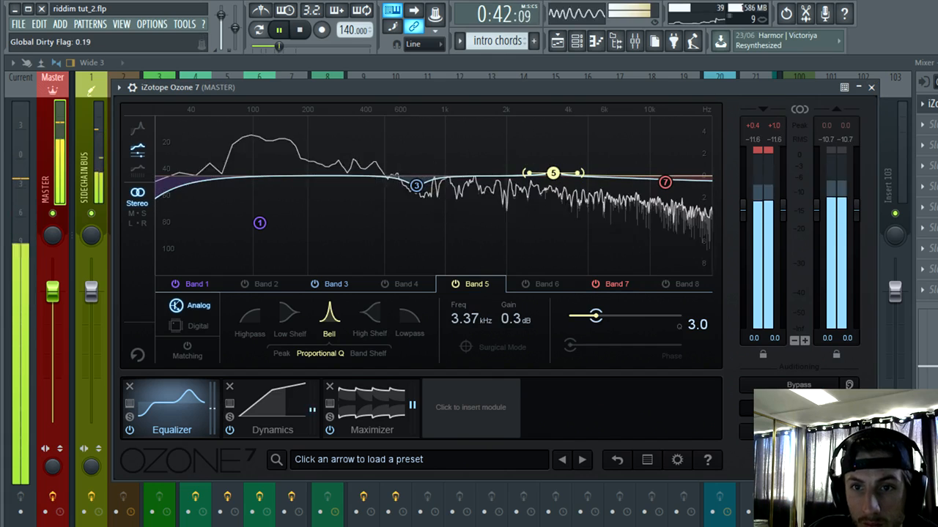
{"action": "left_click", "coordinate": [872, 88]}
{"action": "left_click", "coordinate": [936, 63]}
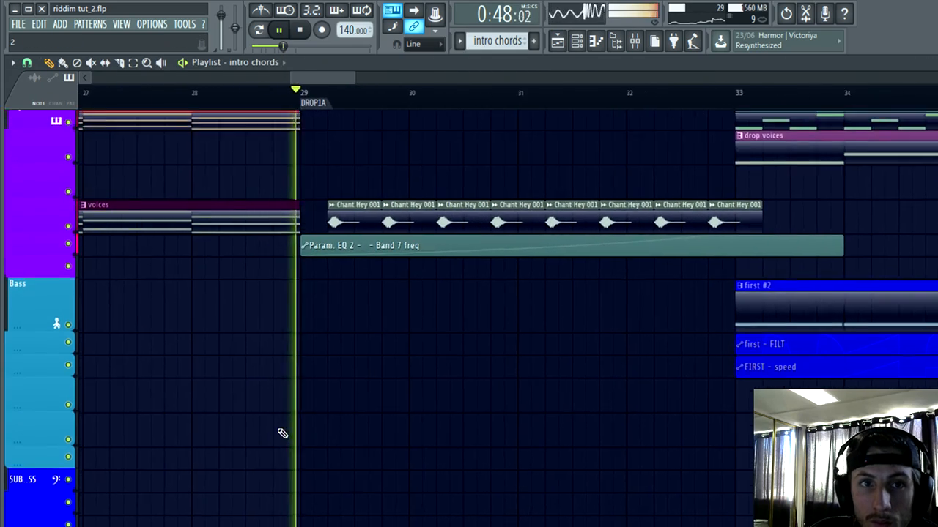
Step: Review the clips between the DROP1A marker and bar 33 during playback
{"action": "scroll", "coordinate": [280, 433], "scroll_direction": "up", "scroll_amount": 5}
{"action": "scroll", "coordinate": [390, 314], "scroll_direction": "up", "scroll_amount": 3, "text": "ctrl"}
{"action": "scroll", "coordinate": [350, 306], "scroll_direction": "down", "scroll_amount": 4, "text": "ctrl"}
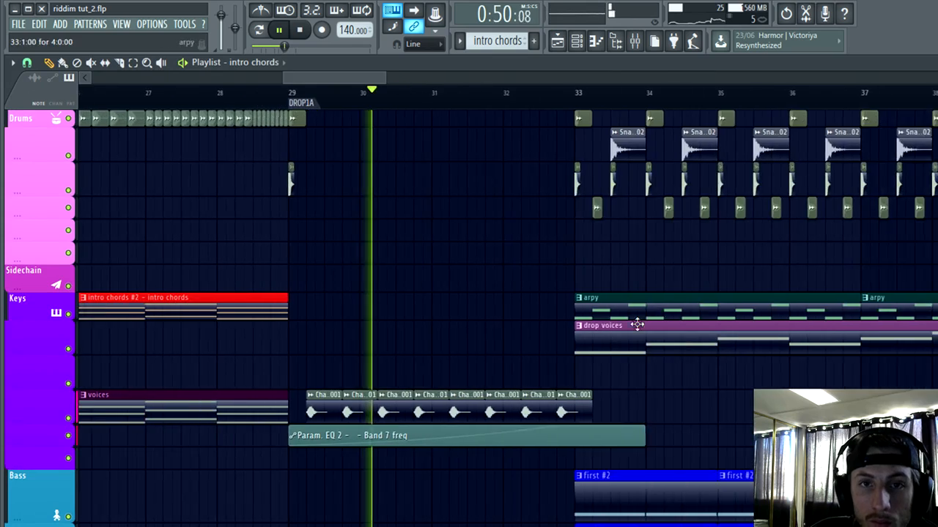
{"action": "scroll", "coordinate": [516, 338], "scroll_direction": "up", "scroll_amount": 3, "text": "ctrl"}
{"action": "scroll", "coordinate": [431, 496], "scroll_direction": "down", "scroll_amount": 5}
{"action": "scroll", "coordinate": [428, 366], "scroll_direction": "down", "scroll_amount": 1, "text": "ctrl"}
{"action": "scroll", "coordinate": [428, 366], "scroll_direction": "down", "scroll_amount": 3, "text": "ctrl"}
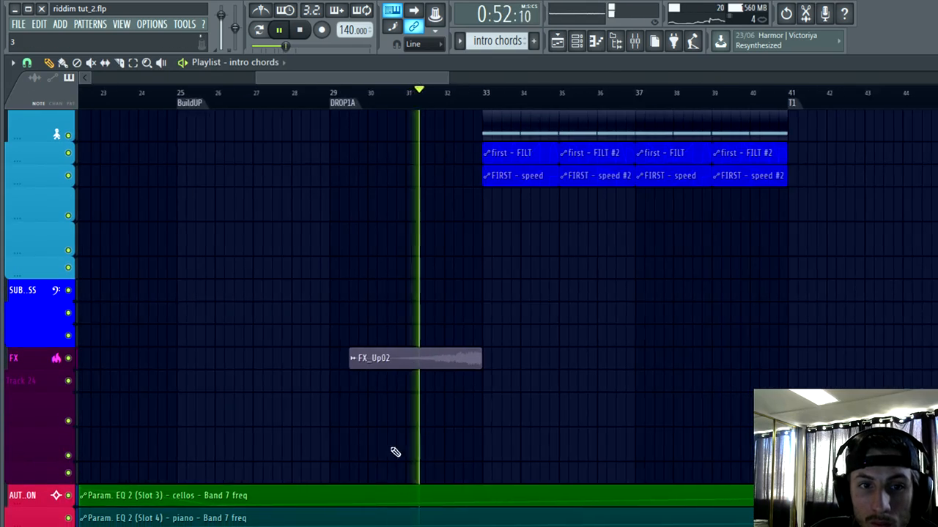
{"action": "scroll", "coordinate": [394, 450], "scroll_direction": "down", "scroll_amount": 3, "text": "ctrl"}
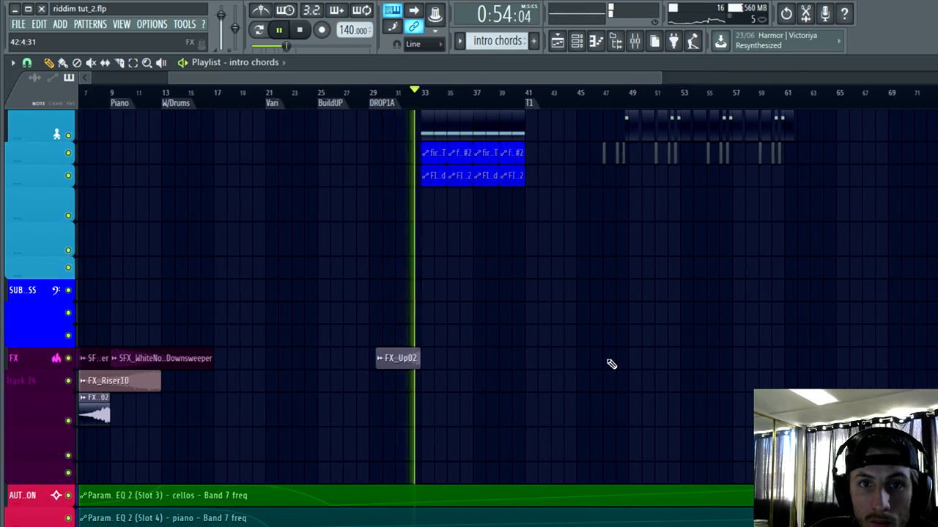
Step: Listen to the drop from bar 33 past the T1 marker, following its bass and automation clips, and stop playback
{"action": "scroll", "coordinate": [611, 364], "scroll_direction": "up", "scroll_amount": 3, "text": "ctrl"}
{"action": "scroll", "coordinate": [189, 417], "scroll_direction": "up", "scroll_amount": 1}
{"action": "scroll", "coordinate": [189, 417], "scroll_direction": "up", "scroll_amount": 3, "text": "ctrl"}
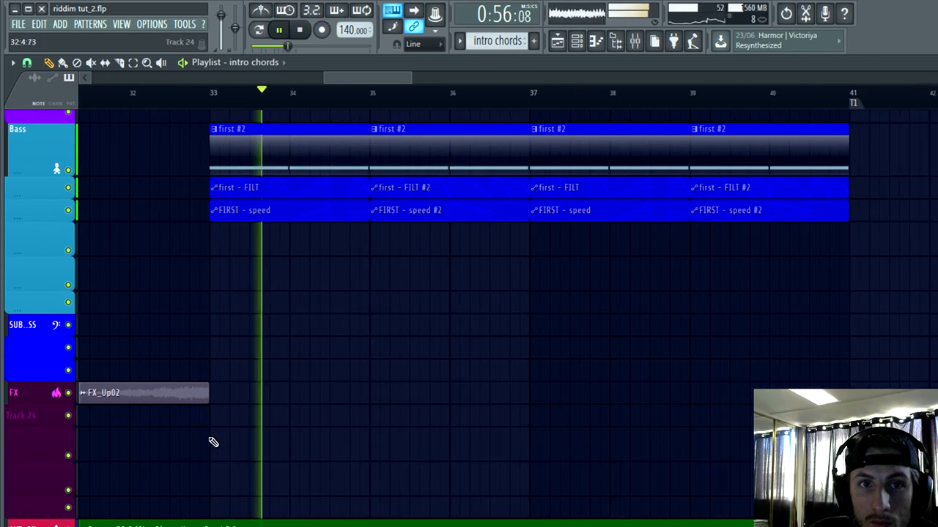
{"action": "scroll", "coordinate": [471, 412], "scroll_direction": "up", "scroll_amount": 2}
{"action": "scroll", "coordinate": [511, 417], "scroll_direction": "up", "scroll_amount": 3, "text": "ctrl"}
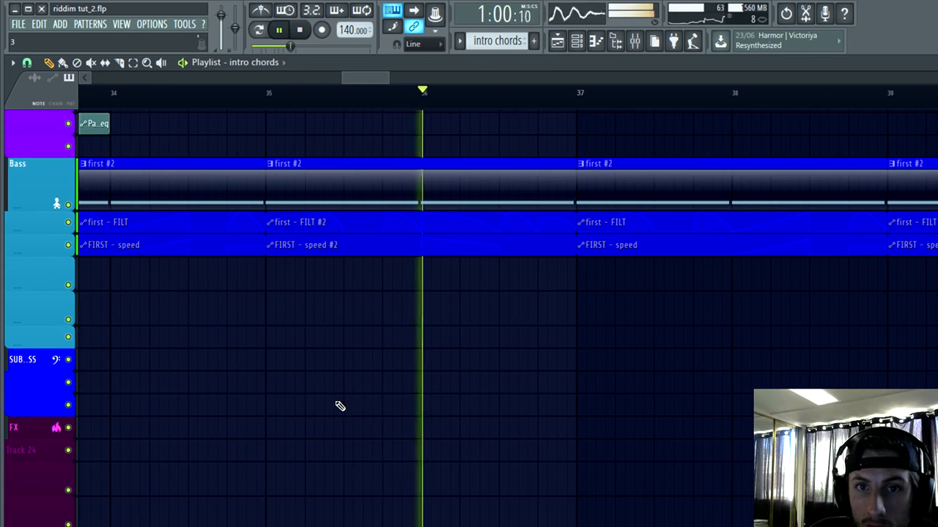
{"action": "scroll", "coordinate": [589, 427], "scroll_direction": "down", "scroll_amount": 3, "text": "ctrl"}
{"action": "scroll", "coordinate": [587, 420], "scroll_direction": "up", "scroll_amount": 1, "text": "ctrl"}
{"action": "scroll", "coordinate": [587, 420], "scroll_direction": "up", "scroll_amount": 1}
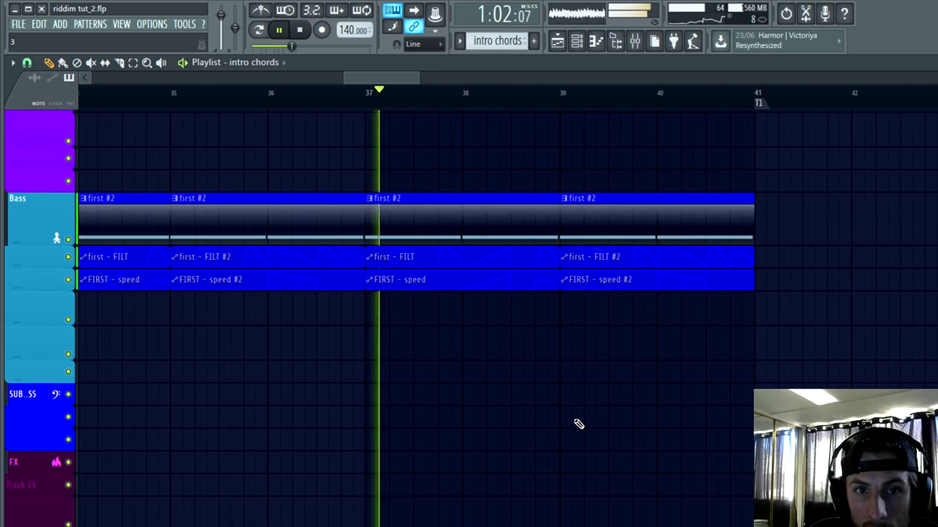
{"action": "scroll", "coordinate": [607, 442], "scroll_direction": "down", "scroll_amount": 2, "text": "ctrl"}
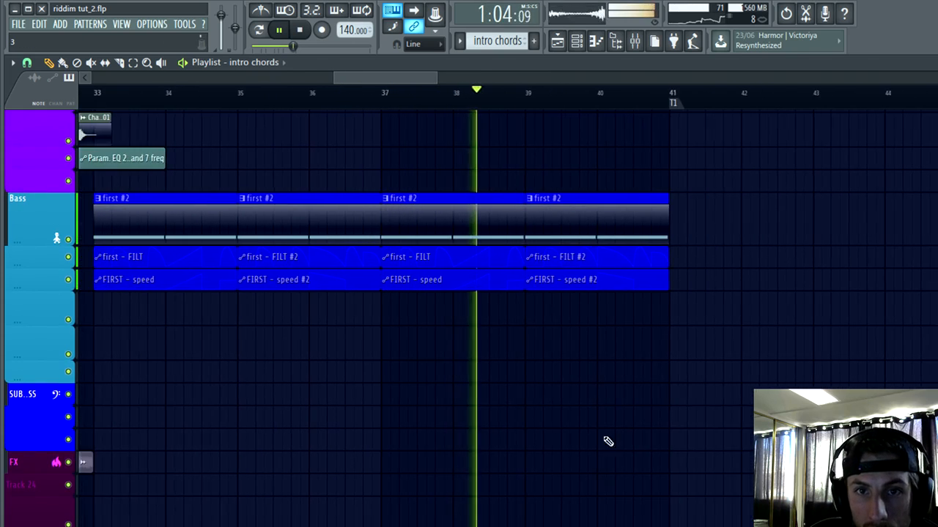
{"action": "scroll", "coordinate": [710, 435], "scroll_direction": "up", "scroll_amount": 3, "text": "ctrl"}
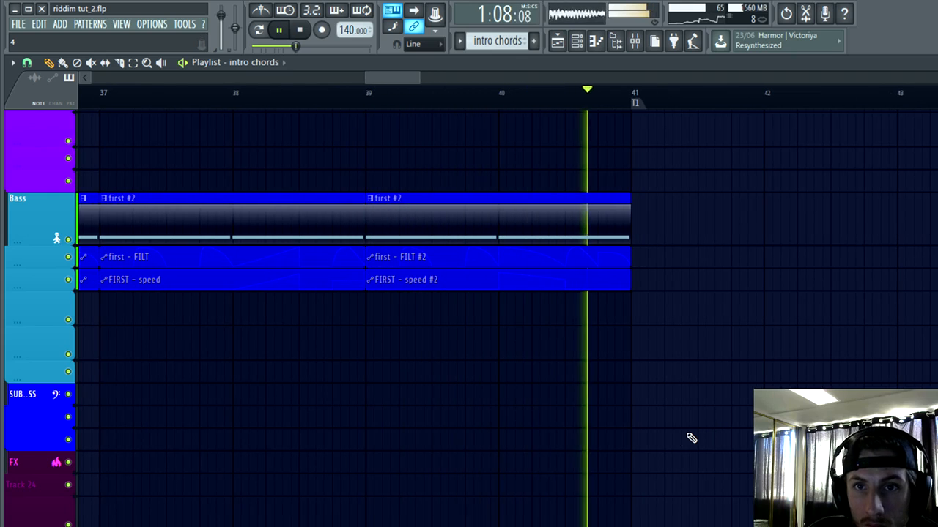
{"action": "scroll", "coordinate": [696, 432], "scroll_direction": "down", "scroll_amount": 3, "text": "ctrl"}
{"action": "scroll", "coordinate": [531, 451], "scroll_direction": "up", "scroll_amount": 2, "text": "ctrl"}
{"action": "scroll", "coordinate": [533, 439], "scroll_direction": "down", "scroll_amount": 3, "text": "alt"}
{"action": "scroll", "coordinate": [431, 285], "scroll_direction": "up", "scroll_amount": 2, "text": "ctrl"}
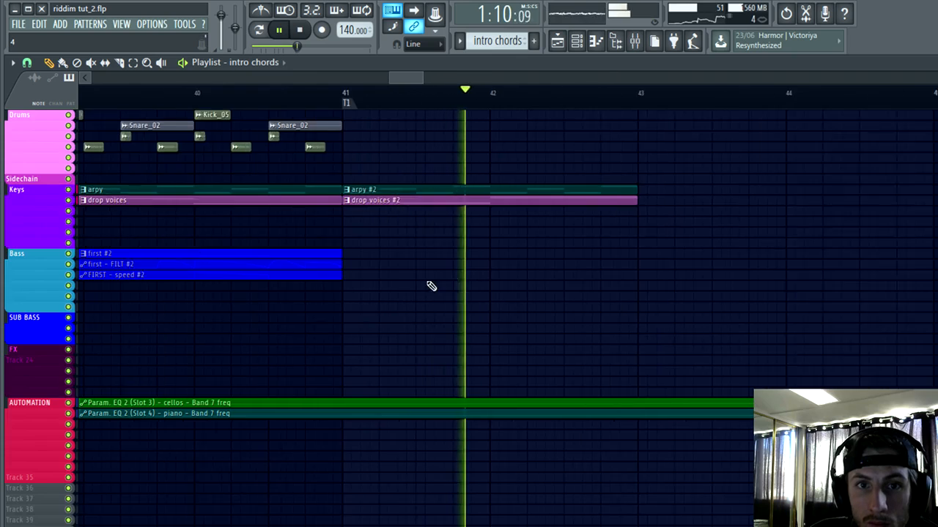
{"action": "scroll", "coordinate": [427, 296], "scroll_direction": "up", "scroll_amount": 3, "text": "alt"}
{"action": "scroll", "coordinate": [429, 299], "scroll_direction": "up", "scroll_amount": 3}
{"action": "key", "text": "space"}
Step: Place a piano clip on the Keys track below drop voices #2, starting at the T1 marker on bar 41, and preview it
{"action": "scroll", "coordinate": [578, 366], "scroll_direction": "down", "scroll_amount": 6, "text": "ctrl"}
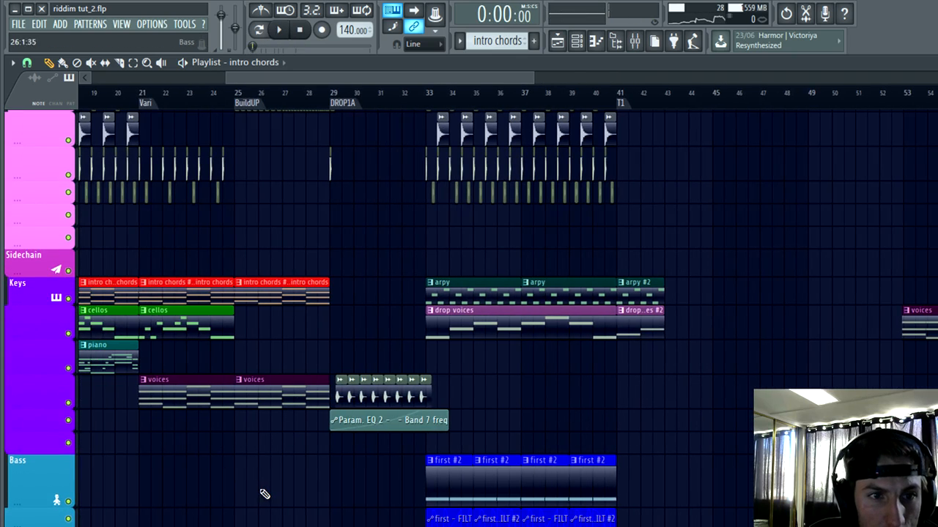
{"action": "scroll", "coordinate": [188, 508], "scroll_direction": "down", "scroll_amount": 3, "text": "ctrl"}
{"action": "scroll", "coordinate": [150, 389], "scroll_direction": "up", "scroll_amount": 2, "text": "ctrl"}
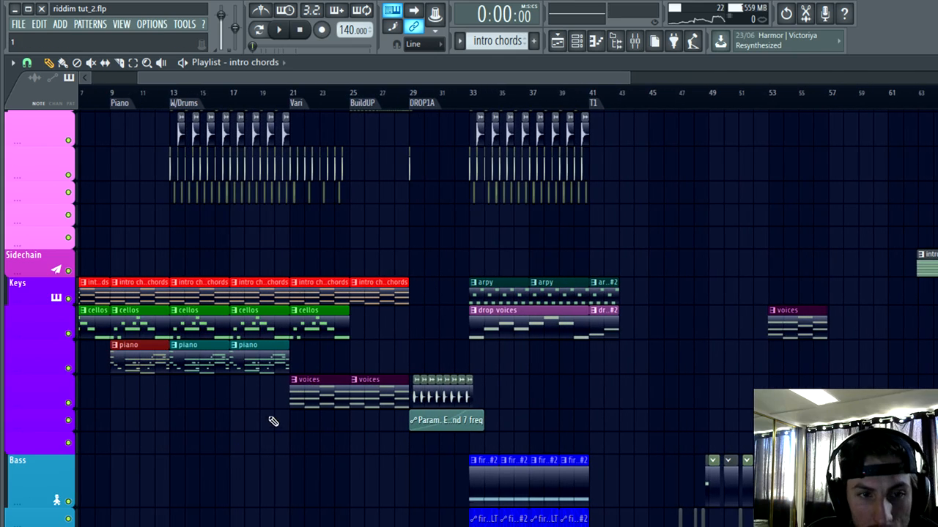
{"action": "scroll", "coordinate": [645, 382], "scroll_direction": "up", "scroll_amount": 5, "text": "ctrl"}
{"action": "left_click_drag", "start_coordinate": [667, 374], "coordinate": [487, 384]}
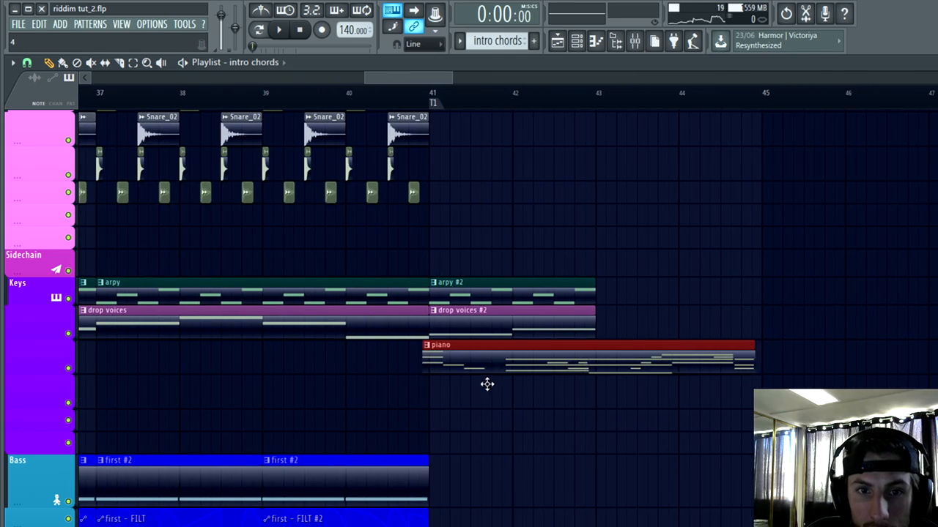
{"action": "scroll", "coordinate": [429, 437], "scroll_direction": "up", "scroll_amount": 2, "text": "alt"}
{"action": "scroll", "coordinate": [439, 308], "scroll_direction": "up", "scroll_amount": 3, "text": "ctrl"}
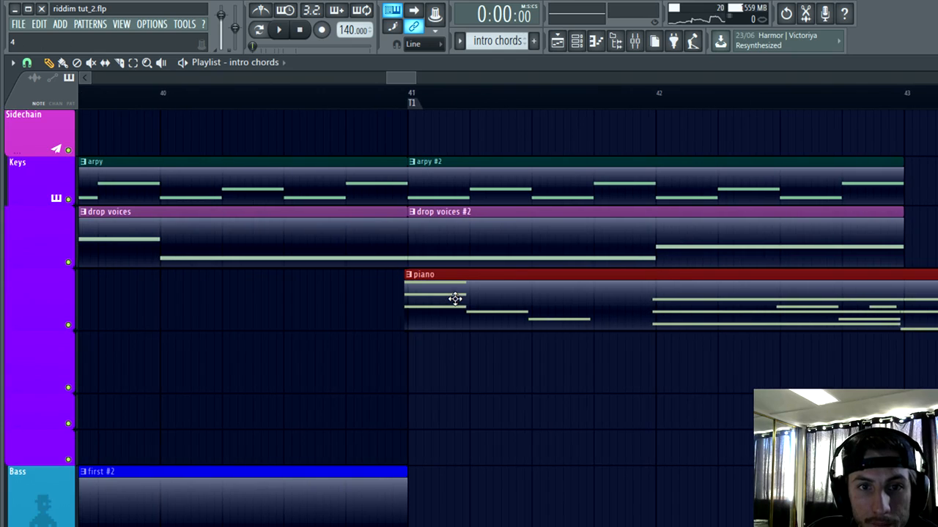
{"action": "scroll", "coordinate": [117, 370], "scroll_direction": "down", "scroll_amount": 2, "text": "ctrl"}
{"action": "scroll", "coordinate": [315, 425], "scroll_direction": "up", "scroll_amount": 2, "text": "ctrl"}
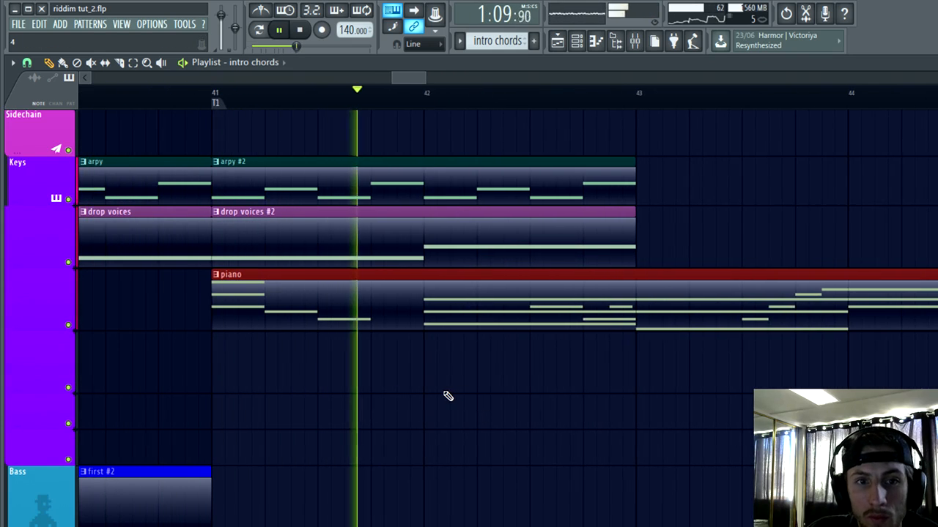
{"action": "key", "text": "space"}
Step: Reshape the piano Band 7 freq automation so it curves up to its maximum at the BuildUP marker on bar 25 and holds there
{"action": "scroll", "coordinate": [423, 387], "scroll_direction": "down", "scroll_amount": 6}
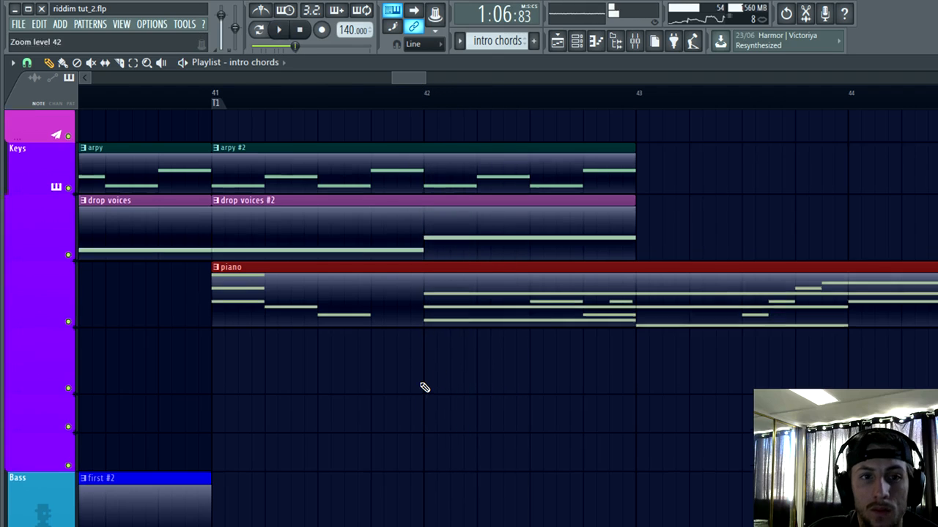
{"action": "scroll", "coordinate": [422, 391], "scroll_direction": "down", "scroll_amount": 6, "text": "ctrl"}
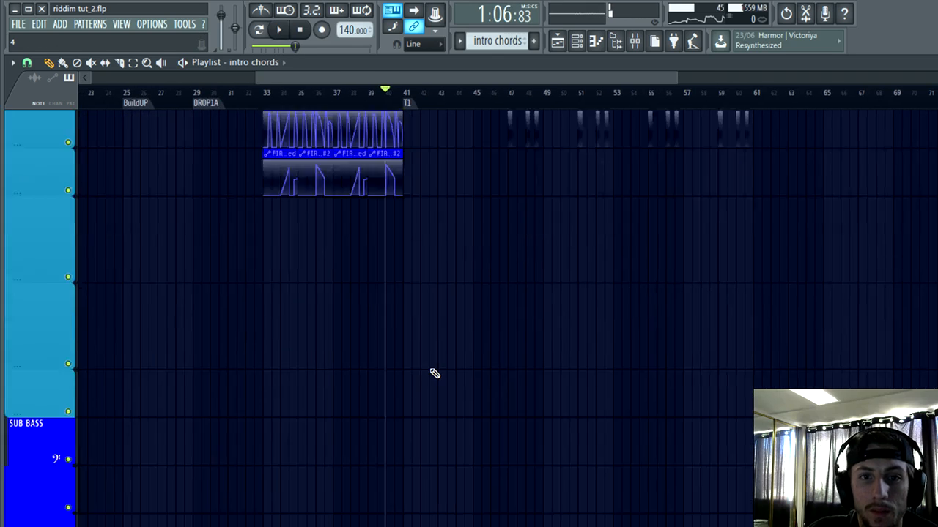
{"action": "scroll", "coordinate": [433, 374], "scroll_direction": "down", "scroll_amount": 8}
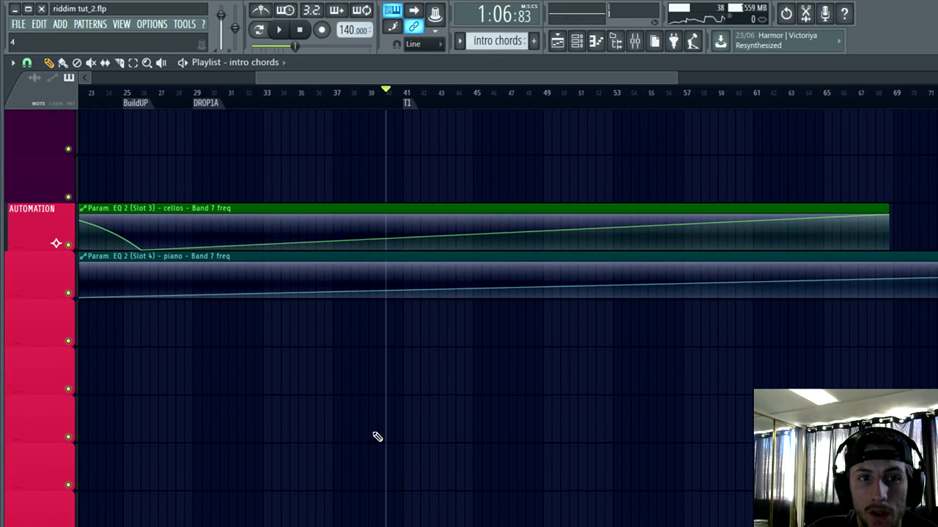
{"action": "scroll", "coordinate": [273, 405], "scroll_direction": "up", "scroll_amount": 2, "text": "alt"}
{"action": "scroll", "coordinate": [275, 378], "scroll_direction": "up", "scroll_amount": 4, "text": "ctrl"}
{"action": "scroll", "coordinate": [351, 410], "scroll_direction": "down", "scroll_amount": 7, "text": "ctrl"}
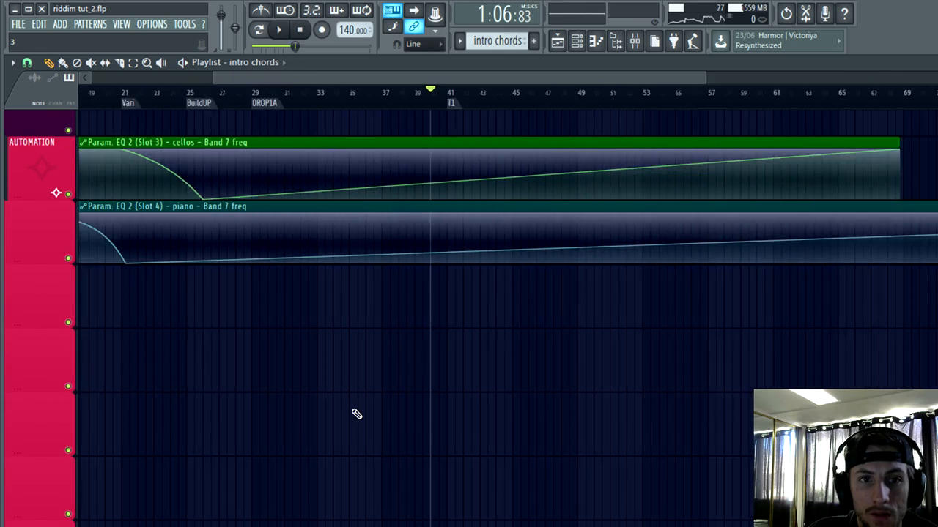
{"action": "scroll", "coordinate": [273, 404], "scroll_direction": "up", "scroll_amount": 8, "text": "ctrl"}
{"action": "scroll", "coordinate": [289, 354], "scroll_direction": "down", "scroll_amount": 1}
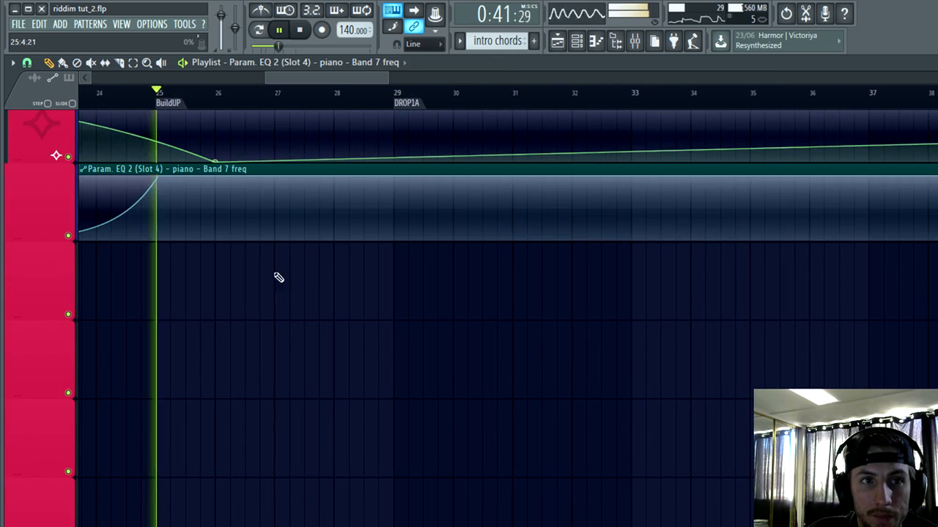
Step: Reshape the cellos Band 7 freq automation so it curves up to its maximum at the DROP1A marker on bar 29 and holds there
{"action": "scroll", "coordinate": [278, 277], "scroll_direction": "down", "scroll_amount": 3, "text": "ctrl"}
{"action": "scroll", "coordinate": [500, 358], "scroll_direction": "up", "scroll_amount": 2}
{"action": "left_click", "coordinate": [578, 90]}
{"action": "scroll", "coordinate": [651, 201], "scroll_direction": "up", "scroll_amount": 2, "text": "ctrl"}
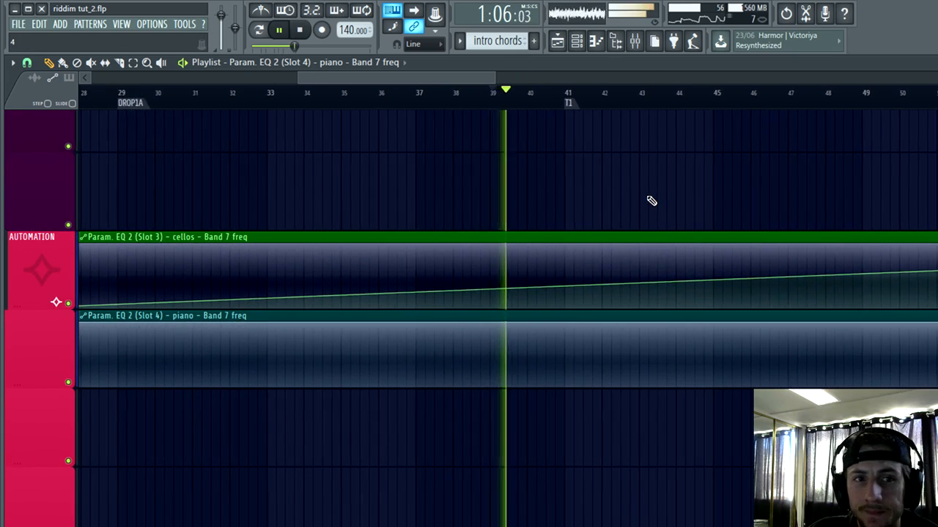
{"action": "scroll", "coordinate": [651, 200], "scroll_direction": "down", "scroll_amount": 4, "text": "ctrl"}
{"action": "scroll", "coordinate": [435, 285], "scroll_direction": "up", "scroll_amount": 6, "text": "ctrl"}
{"action": "scroll", "coordinate": [435, 285], "scroll_direction": "up", "scroll_amount": 1, "text": "alt"}
{"action": "key", "text": "space"}
{"action": "right_click", "coordinate": [249, 241]}
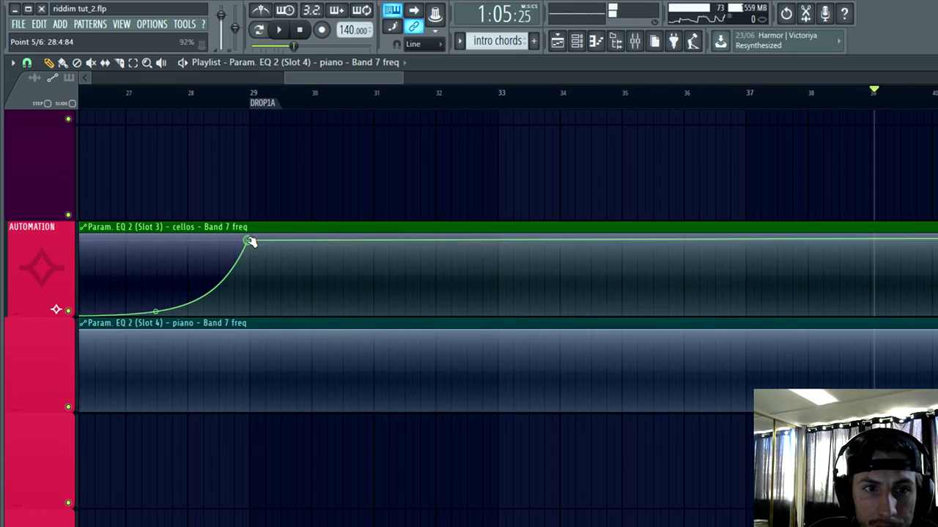
{"action": "scroll", "coordinate": [355, 185], "scroll_direction": "down", "scroll_amount": 4, "text": "ctrl"}
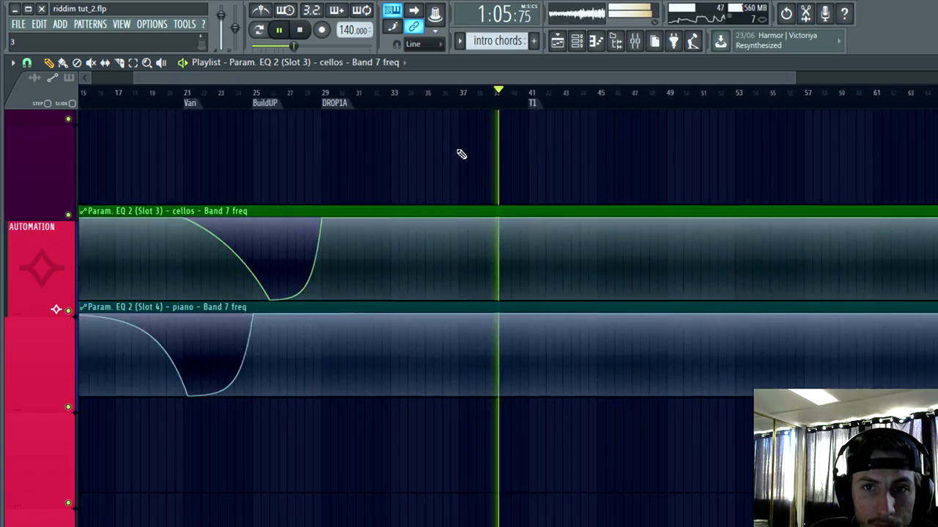
Step: Play the end of the drop into the T1 section to hear the piano clip with arpy #2 and drop voices #2
{"action": "scroll", "coordinate": [483, 187], "scroll_direction": "down", "scroll_amount": 4}
{"action": "scroll", "coordinate": [517, 231], "scroll_direction": "up", "scroll_amount": 2, "text": "ctrl"}
{"action": "scroll", "coordinate": [477, 307], "scroll_direction": "up", "scroll_amount": 8}
{"action": "scroll", "coordinate": [398, 299], "scroll_direction": "down", "scroll_amount": 3, "text": "alt"}
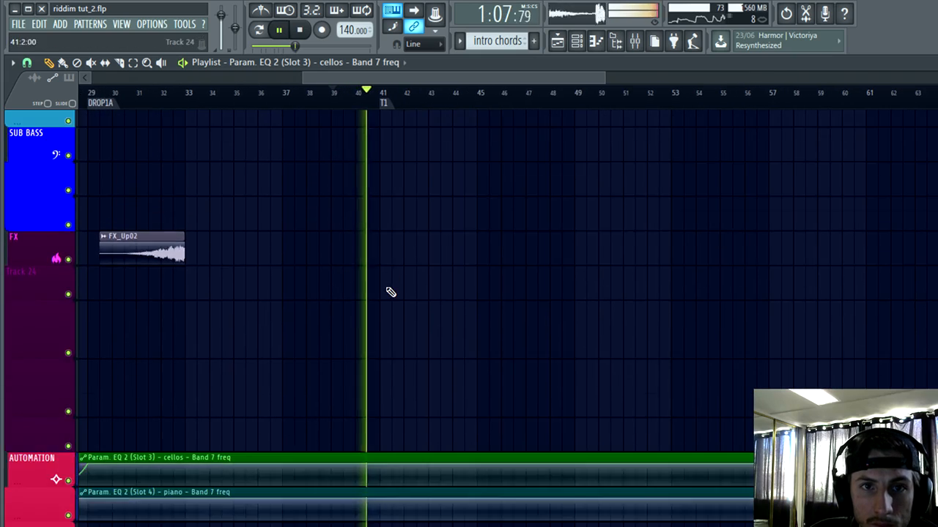
{"action": "scroll", "coordinate": [423, 274], "scroll_direction": "up", "scroll_amount": 4, "text": "alt"}
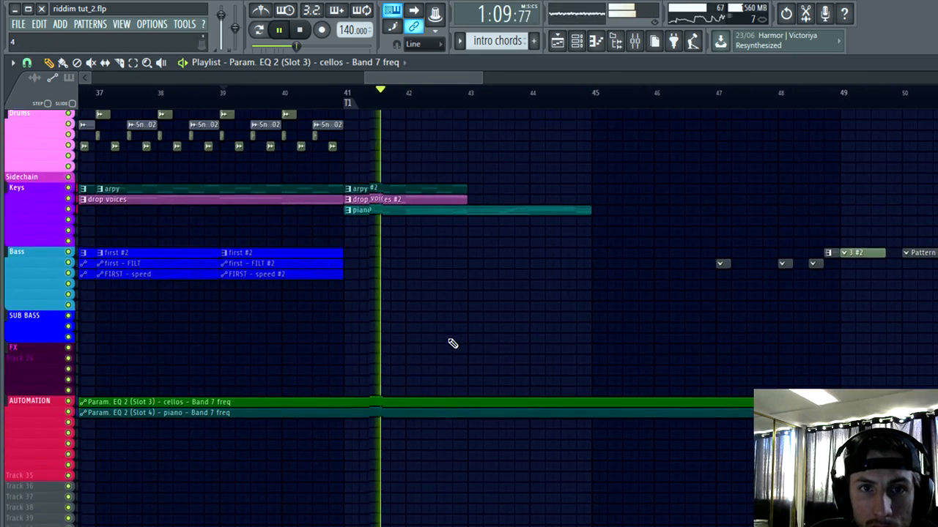
{"action": "scroll", "coordinate": [449, 341], "scroll_direction": "up", "scroll_amount": 5, "text": "ctrl"}
{"action": "scroll", "coordinate": [449, 391], "scroll_direction": "up", "scroll_amount": 3}
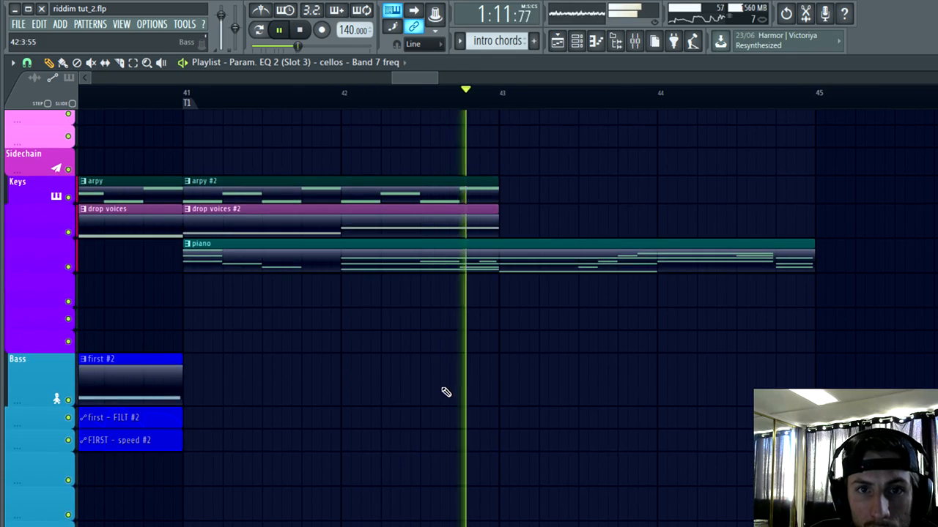
{"action": "scroll", "coordinate": [445, 392], "scroll_direction": "down", "scroll_amount": 3, "text": "ctrl"}
{"action": "key", "text": "space"}
Step: Build chords in the drop voices #2 pattern by adding F3 and A3 in bar 1 and A3 and C4 in bar 2
{"action": "scroll", "coordinate": [431, 306], "scroll_direction": "up", "scroll_amount": 3, "text": "alt"}
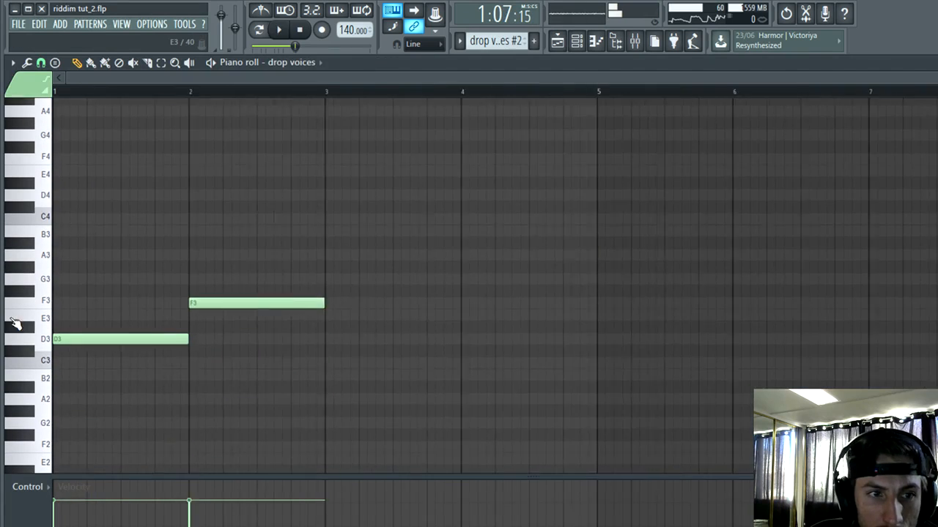
{"action": "scroll", "coordinate": [72, 309], "scroll_direction": "up", "scroll_amount": 2}
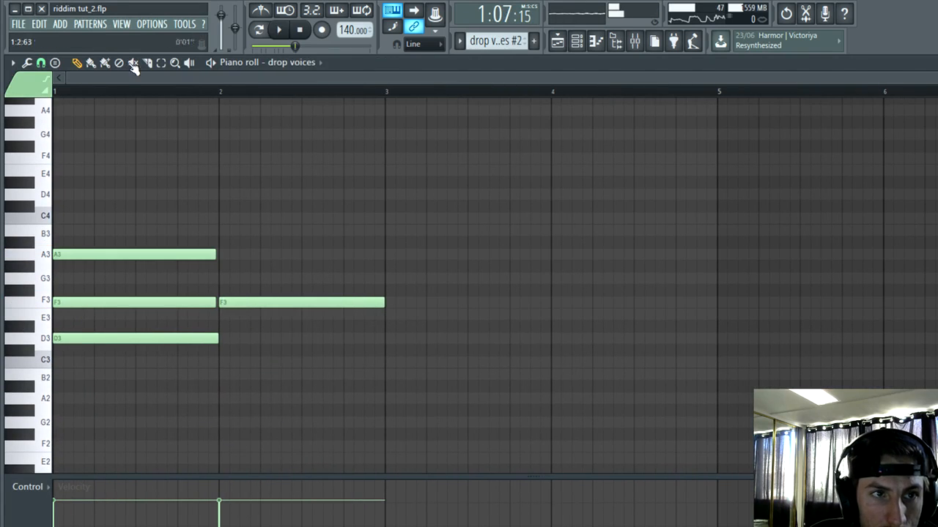
{"action": "key", "text": "space"}
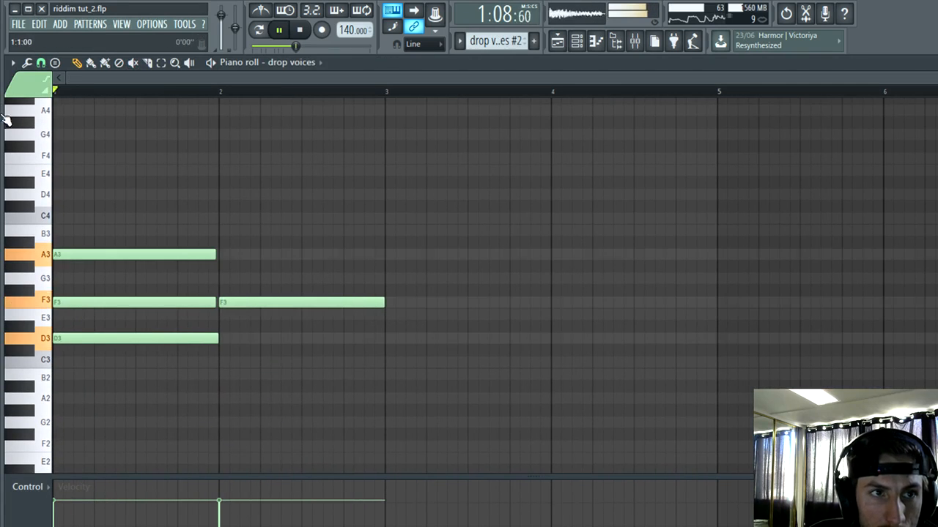
{"action": "key", "text": "space"}
{"action": "left_click", "coordinate": [220, 278]}
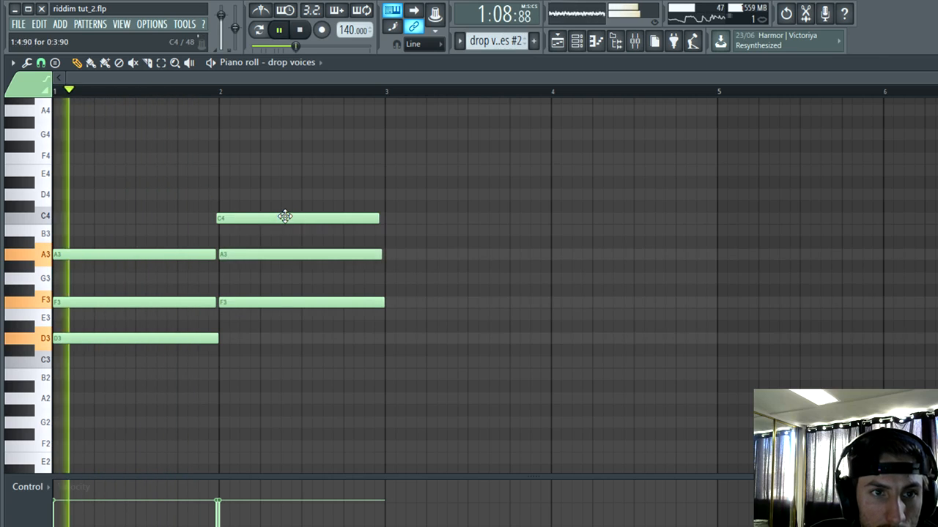
{"action": "left_click_drag", "start_coordinate": [285, 216], "coordinate": [288, 217]}
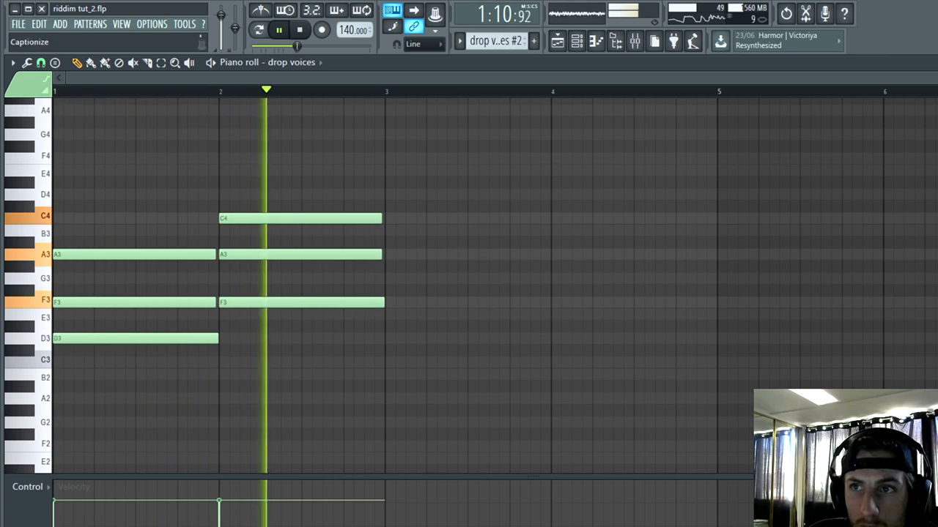
Step: Shorten the T1 piano clip in the playlist so it ends at bar 43, and stop playback
{"action": "key", "text": "F5"}
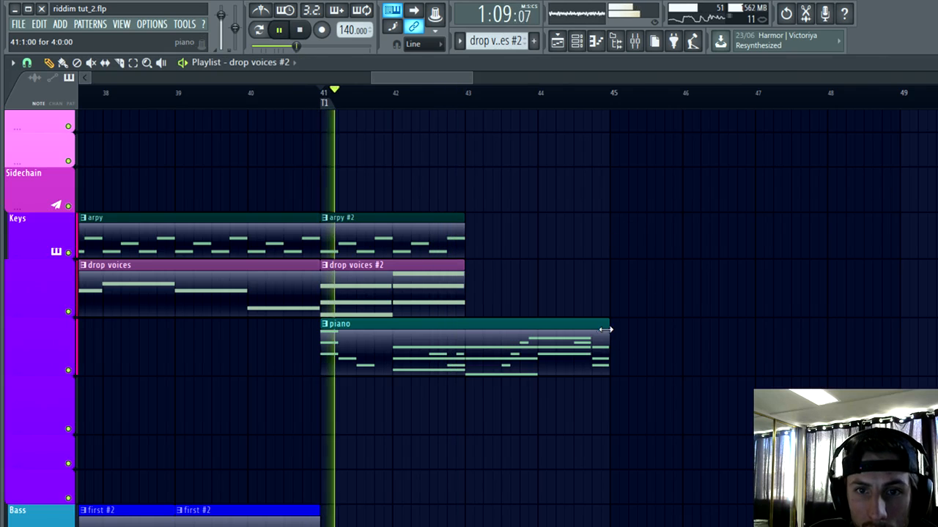
{"action": "left_click_drag", "start_coordinate": [608, 345], "coordinate": [464, 344]}
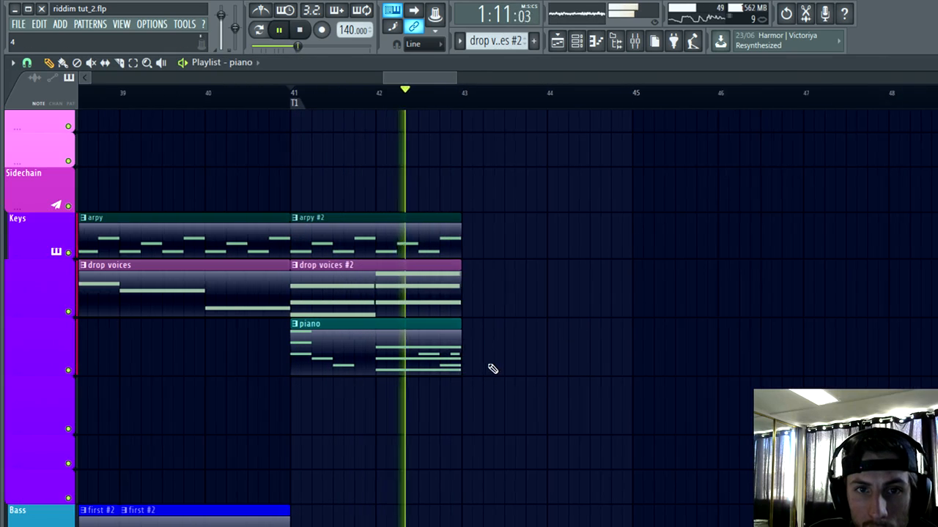
{"action": "scroll", "coordinate": [491, 371], "scroll_direction": "up", "scroll_amount": 2}
{"action": "key", "text": "space"}
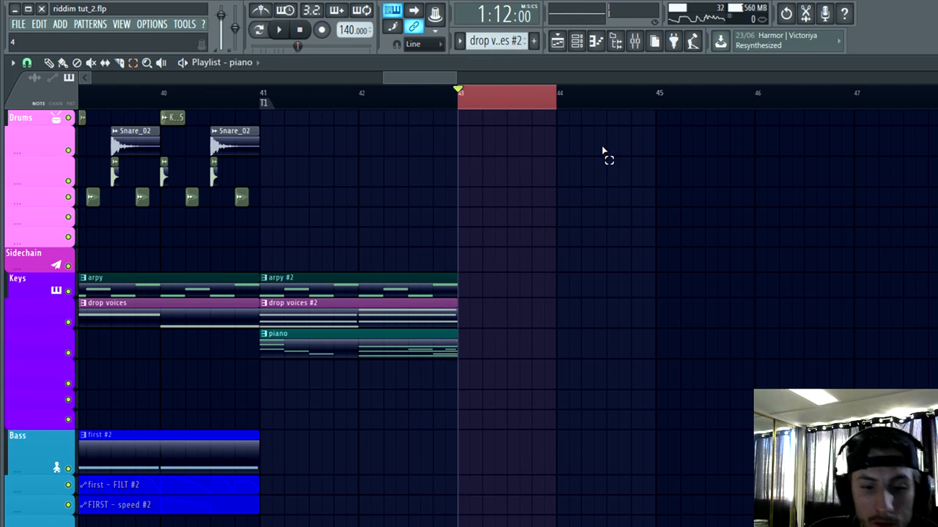
Step: Add a time marker named DROP1B at bar 43
{"action": "type", "text": "D"}
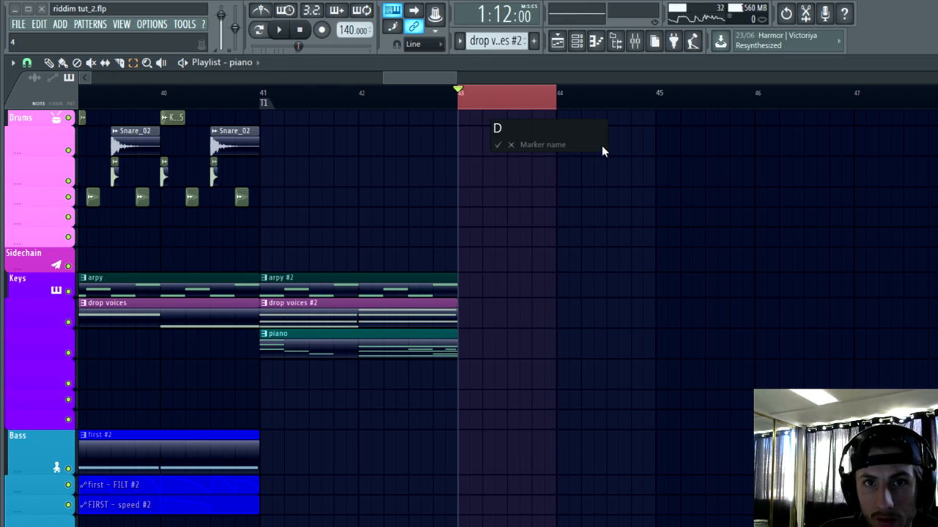
{"action": "type", "text": "ROP1B"}
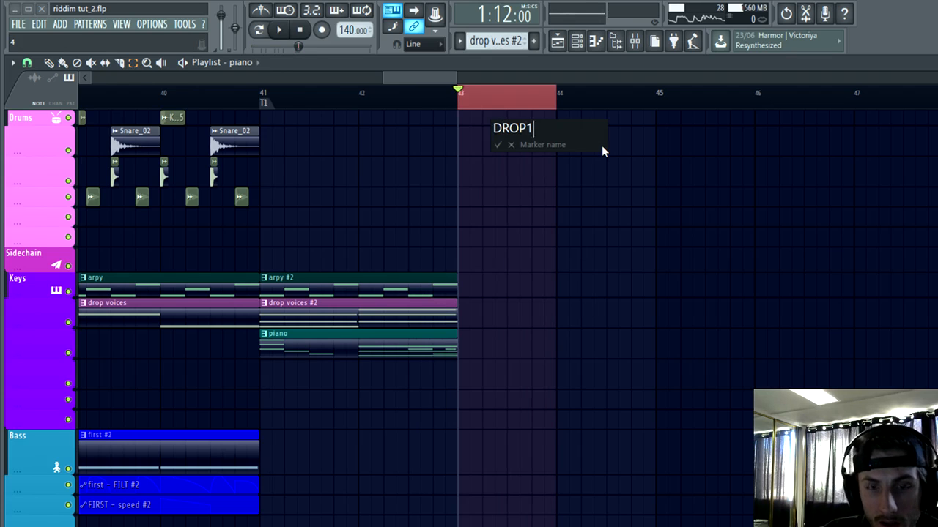
{"action": "key", "text": "Return"}
Step: Delete the leftover voices clip on the Keys track and the stray Bass track clips after bar 47
{"action": "scroll", "coordinate": [579, 191], "scroll_direction": "down", "scroll_amount": 3}
{"action": "scroll", "coordinate": [588, 222], "scroll_direction": "down", "scroll_amount": 3}
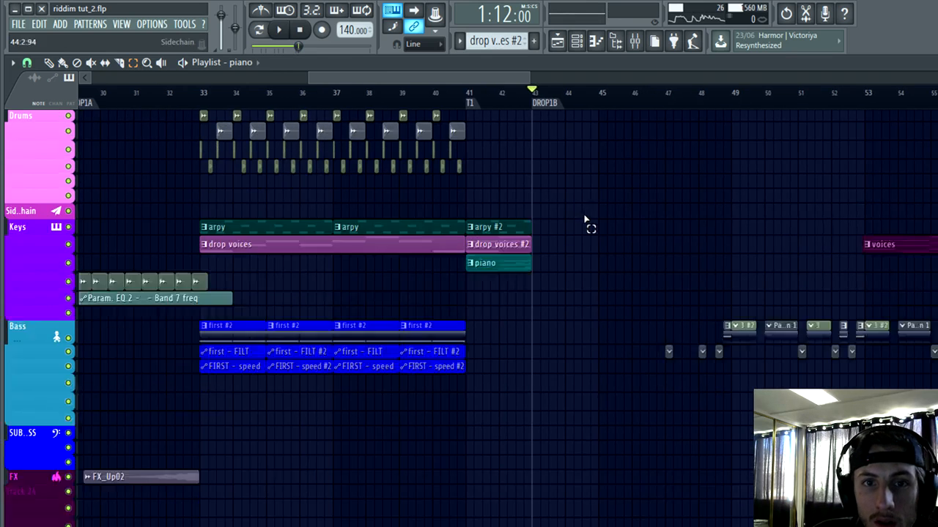
{"action": "scroll", "coordinate": [225, 286], "scroll_direction": "down", "scroll_amount": 2}
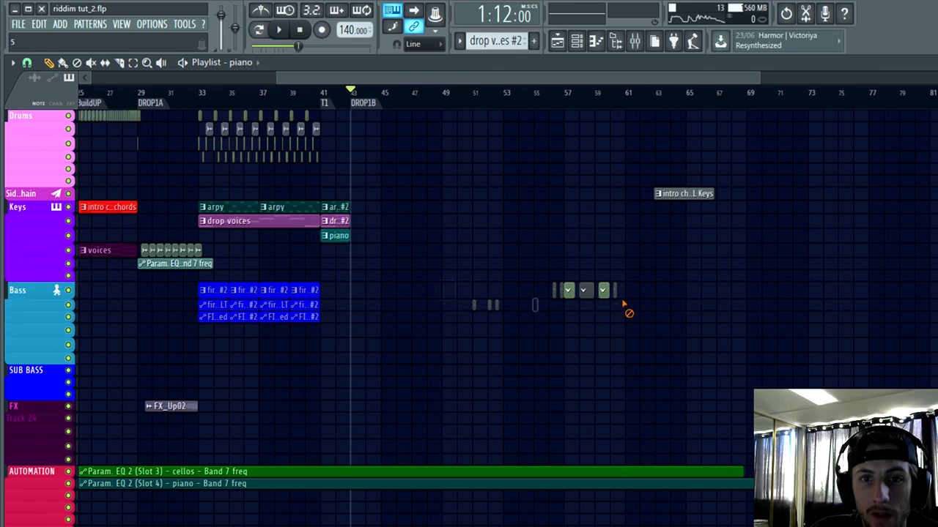
{"action": "scroll", "coordinate": [833, 367], "scroll_direction": "up", "scroll_amount": 4}
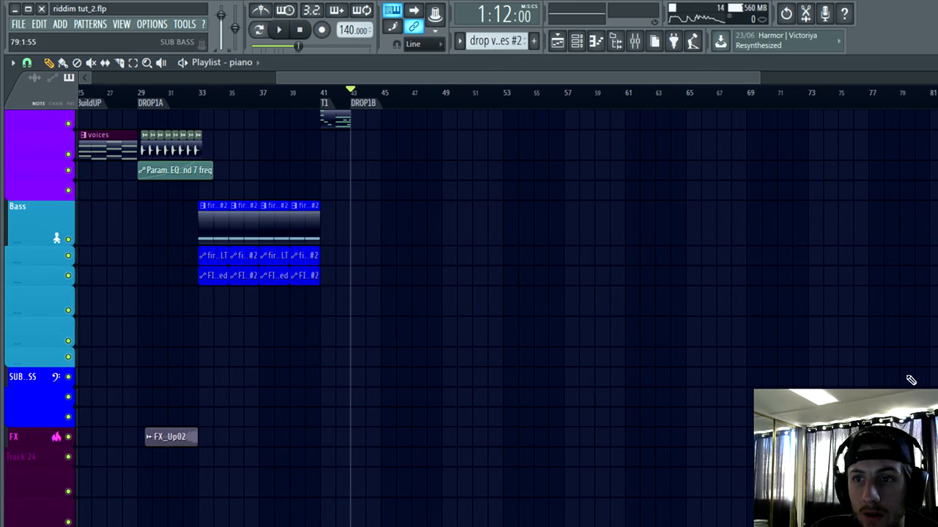
{"action": "scroll", "coordinate": [699, 268], "scroll_direction": "up", "scroll_amount": 3}
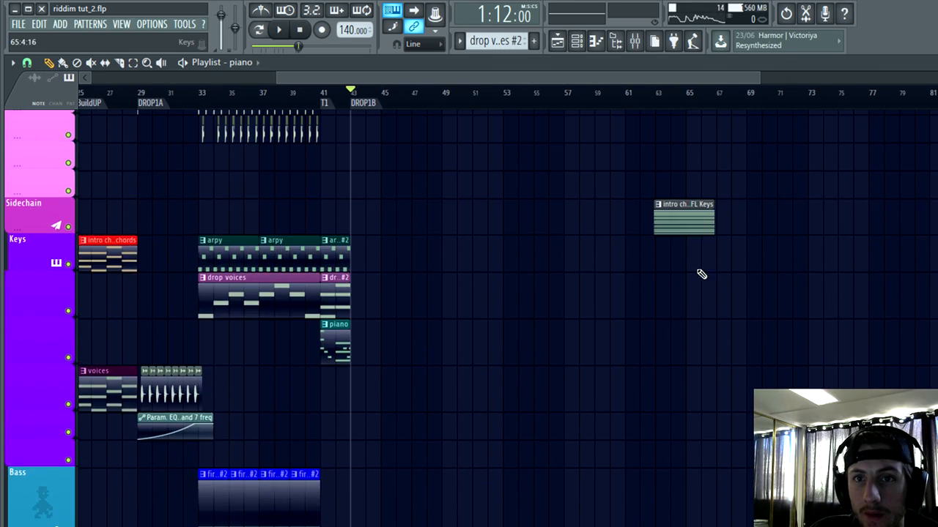
Step: Inspect the notes of the FL Keys pattern near bar 63 and its D MINOR channel in the channel rack, and return to the playlist
{"action": "double_click", "coordinate": [691, 224]}
{"action": "scroll", "coordinate": [308, 466], "scroll_direction": "up", "scroll_amount": 3}
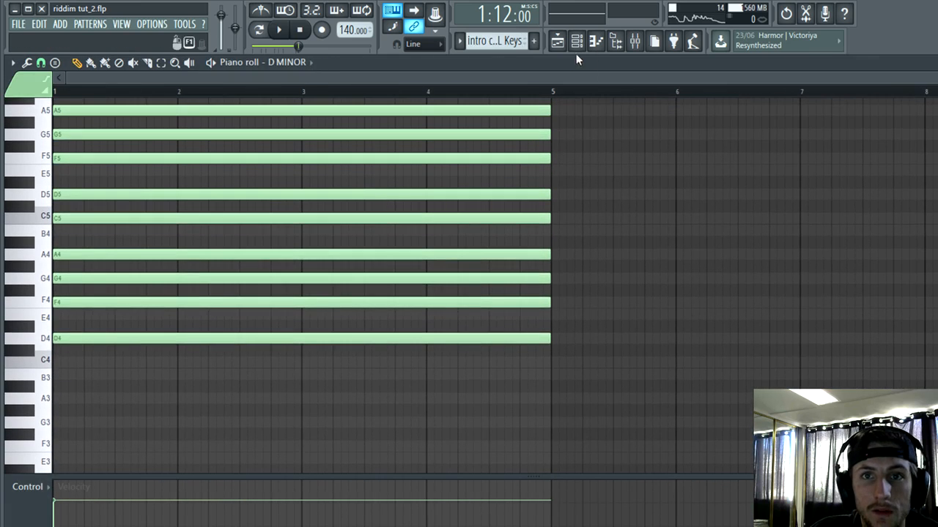
{"action": "left_click", "coordinate": [578, 41]}
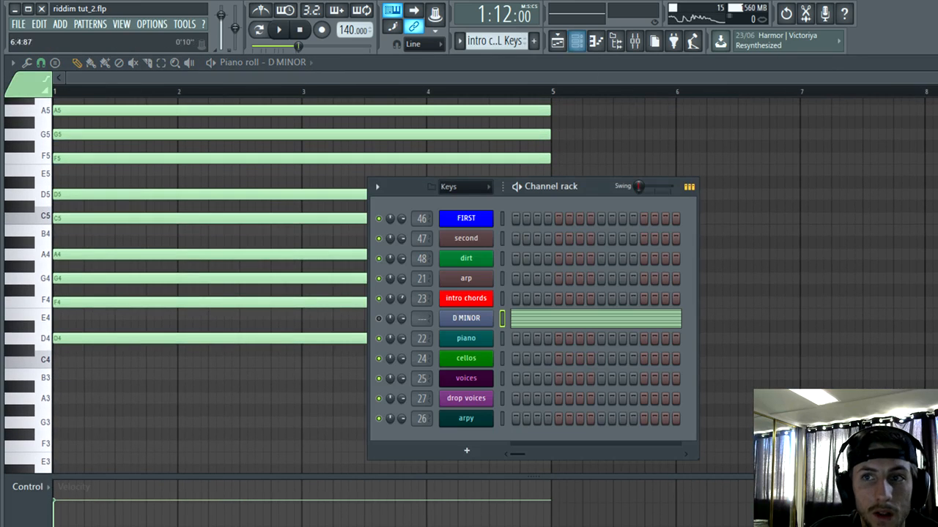
{"action": "key", "text": "Escape"}
{"action": "left_click", "coordinate": [577, 42]}
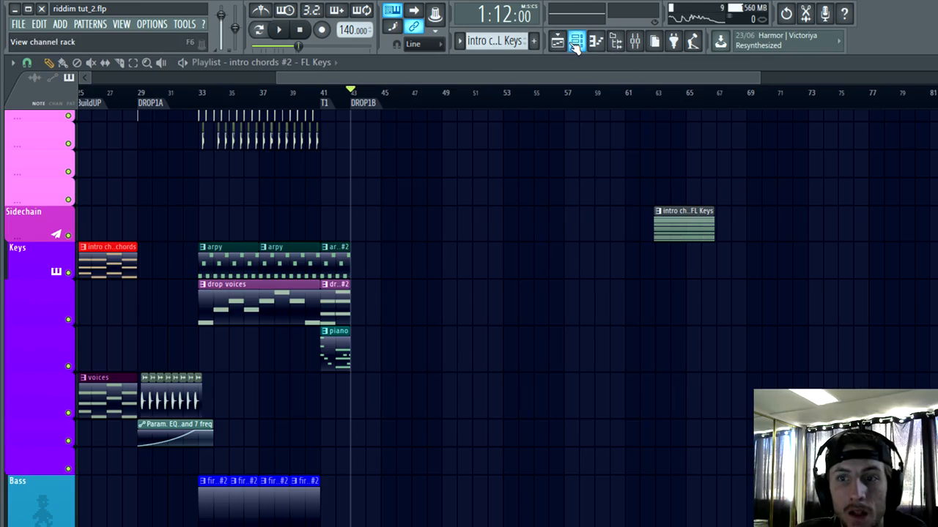
Step: Replay the drop before the DROP1B marker, examining the first #2 bass clips and their filter and speed automation
{"action": "scroll", "coordinate": [320, 367], "scroll_direction": "down", "scroll_amount": 3}
{"action": "scroll", "coordinate": [314, 260], "scroll_direction": "up", "scroll_amount": 4}
{"action": "left_click", "coordinate": [309, 94]}
{"action": "key", "text": "space"}
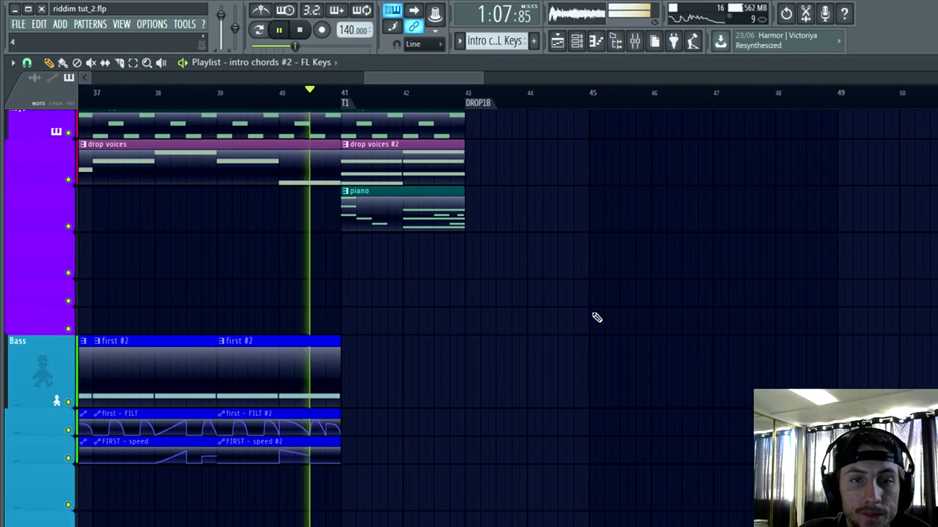
{"action": "scroll", "coordinate": [598, 318], "scroll_direction": "down", "scroll_amount": 3}
{"action": "left_click", "coordinate": [351, 94]}
{"action": "scroll", "coordinate": [374, 139], "scroll_direction": "down", "scroll_amount": 5}
{"action": "scroll", "coordinate": [375, 190], "scroll_direction": "up", "scroll_amount": 3}
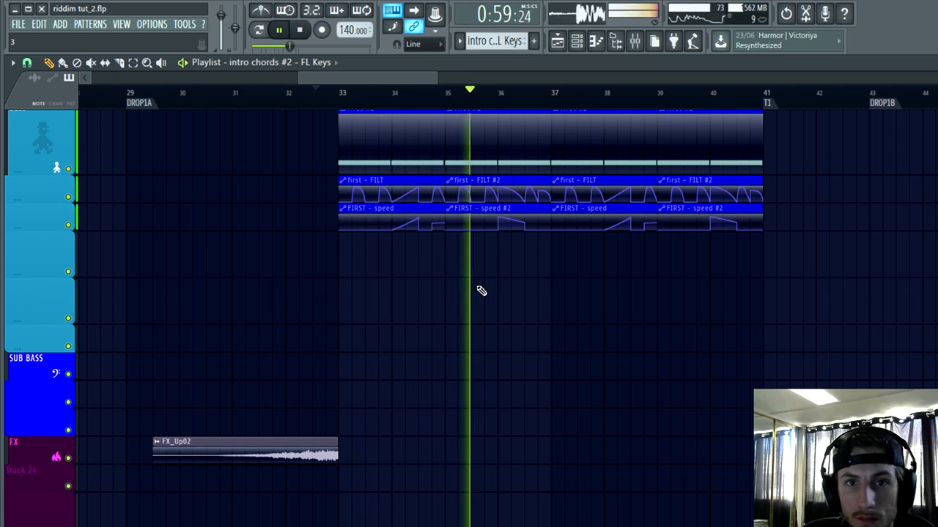
{"action": "scroll", "coordinate": [513, 298], "scroll_direction": "down", "scroll_amount": 2}
{"action": "scroll", "coordinate": [645, 356], "scroll_direction": "up", "scroll_amount": 2}
{"action": "scroll", "coordinate": [703, 349], "scroll_direction": "down", "scroll_amount": 2}
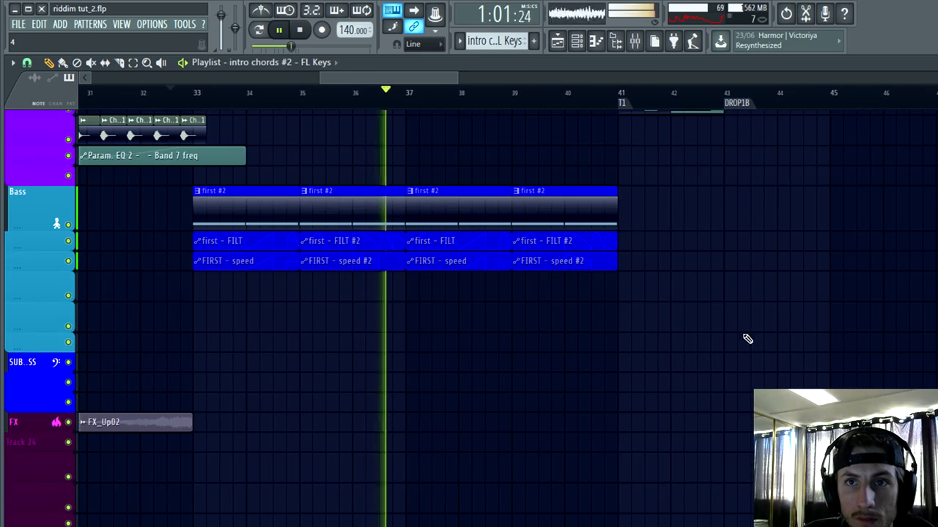
Step: Run the macro that switches smart disable on for all plugins to spare CPU
{"action": "scroll", "coordinate": [872, 324], "scroll_direction": "up", "scroll_amount": 2}
{"action": "scroll", "coordinate": [889, 321], "scroll_direction": "up", "scroll_amount": 2}
{"action": "left_click", "coordinate": [184, 23]}
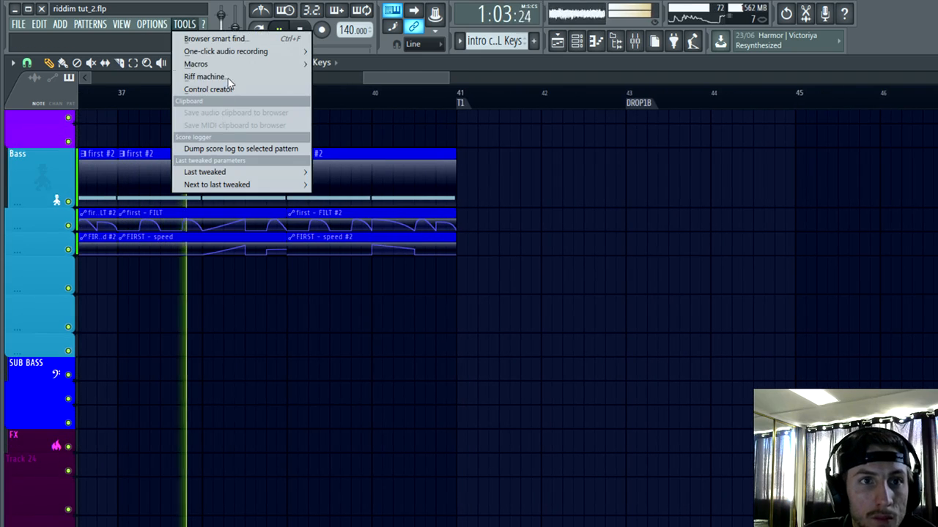
{"action": "mouse_move", "coordinate": [212, 64]}
{"action": "left_click", "coordinate": [394, 162]}
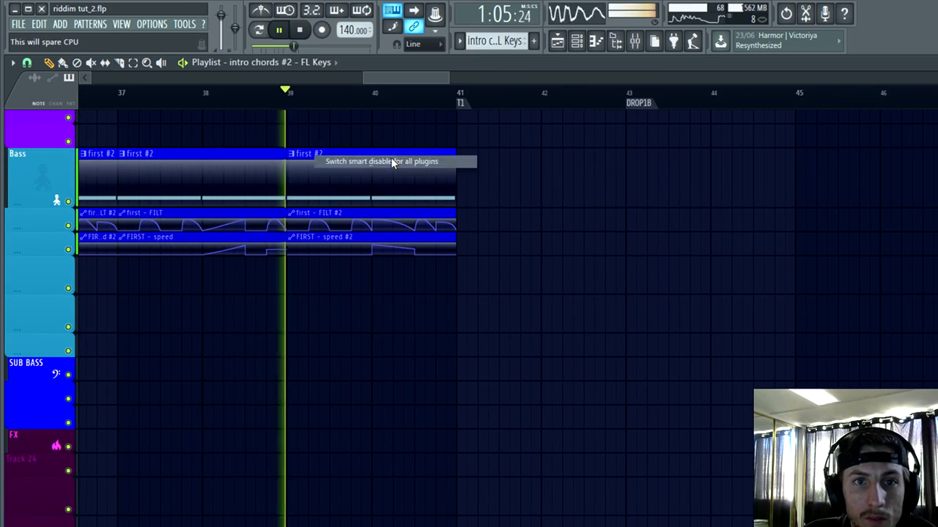
Step: Duplicate the bar 33 to 41 first #2 bass clips with their filter and speed automation, and place the copies at DROP1B, bar 43
{"action": "scroll", "coordinate": [571, 267], "scroll_direction": "up", "scroll_amount": 1}
{"action": "scroll", "coordinate": [645, 339], "scroll_direction": "up", "scroll_amount": 2}
{"action": "scroll", "coordinate": [636, 345], "scroll_direction": "up", "scroll_amount": 3}
{"action": "scroll", "coordinate": [660, 359], "scroll_direction": "down", "scroll_amount": 2}
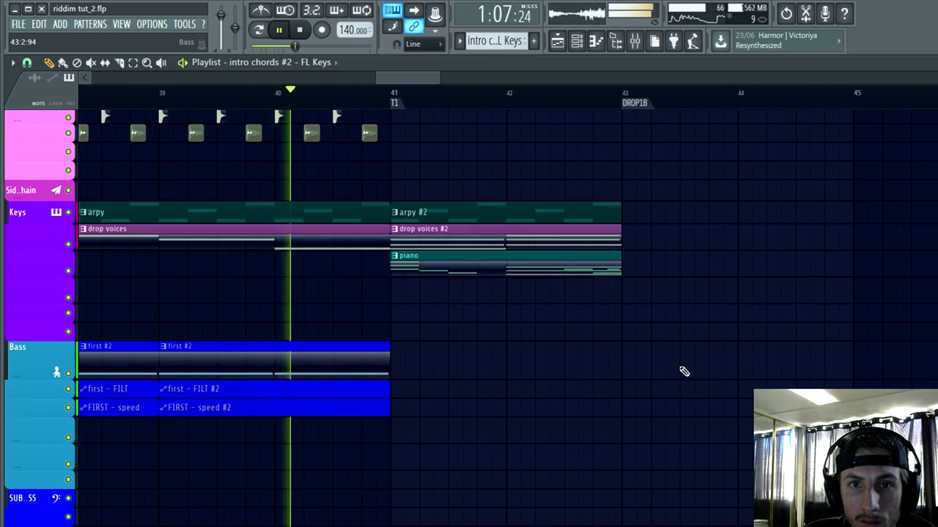
{"action": "scroll", "coordinate": [597, 351], "scroll_direction": "down", "scroll_amount": 3}
{"action": "scroll", "coordinate": [597, 351], "scroll_direction": "down", "scroll_amount": 2}
{"action": "left_click", "coordinate": [132, 63]}
{"action": "scroll", "coordinate": [377, 257], "scroll_direction": "down", "scroll_amount": 3}
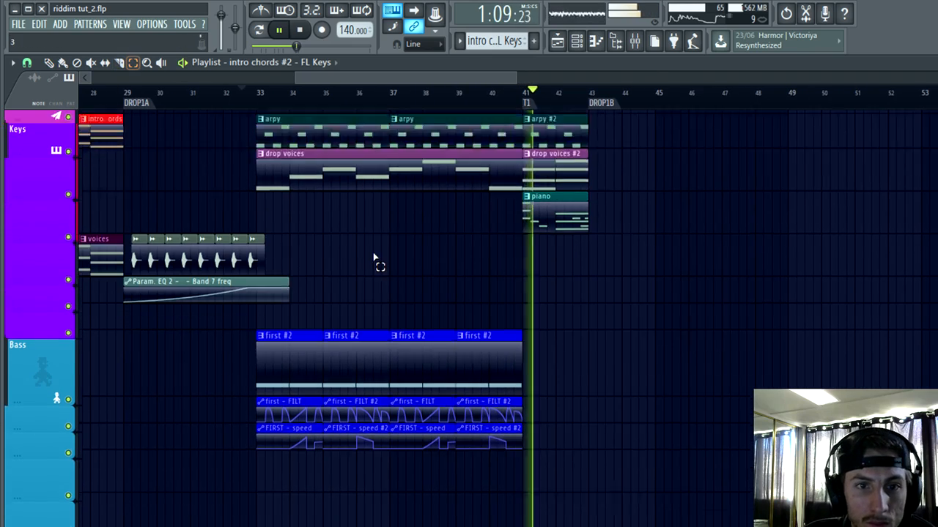
{"action": "mouse_move", "coordinate": [565, 359]}
{"action": "left_mouse_down"}
{"action": "mouse_move", "coordinate": [220, 258]}
{"action": "mouse_move", "coordinate": [389, 243]}
{"action": "mouse_move", "coordinate": [352, 242]}
{"action": "left_mouse_up"}
{"action": "scroll", "coordinate": [537, 346], "scroll_direction": "down", "scroll_amount": 1}
{"action": "scroll", "coordinate": [542, 351], "scroll_direction": "up", "scroll_amount": 2}
{"action": "key", "text": "ctrl+b"}
{"action": "left_click", "coordinate": [54, 67]}
{"action": "key", "text": "Page_Up"}
{"action": "key", "text": "Page_Up"}
{"action": "key", "text": "space"}
Step: Duplicate the kick, snare and hat clips of the first drop, bars 33 to 41, on the Drums tracks
{"action": "scroll", "coordinate": [257, 344], "scroll_direction": "down", "scroll_amount": 1}
{"action": "scroll", "coordinate": [329, 333], "scroll_direction": "up", "scroll_amount": 4}
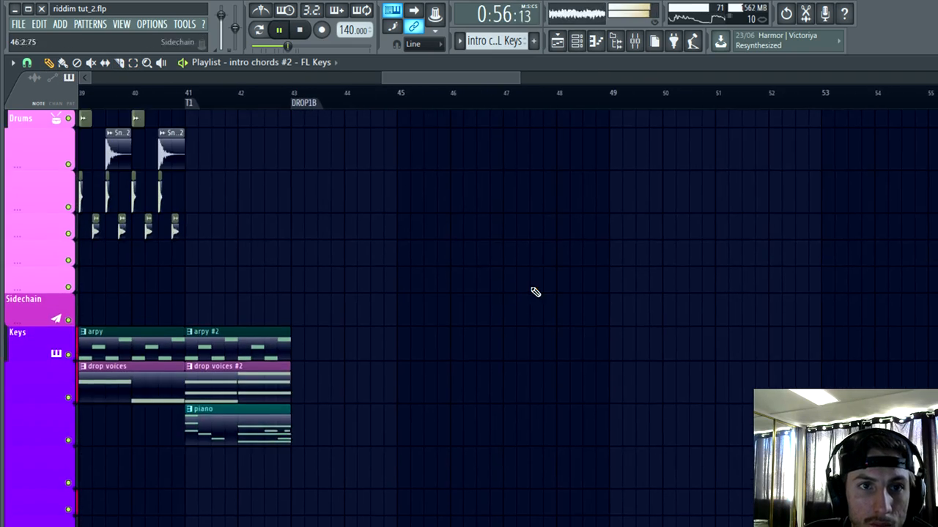
{"action": "scroll", "coordinate": [535, 293], "scroll_direction": "down", "scroll_amount": 2}
{"action": "scroll", "coordinate": [478, 286], "scroll_direction": "up", "scroll_amount": 3}
{"action": "scroll", "coordinate": [665, 246], "scroll_direction": "up", "scroll_amount": 2}
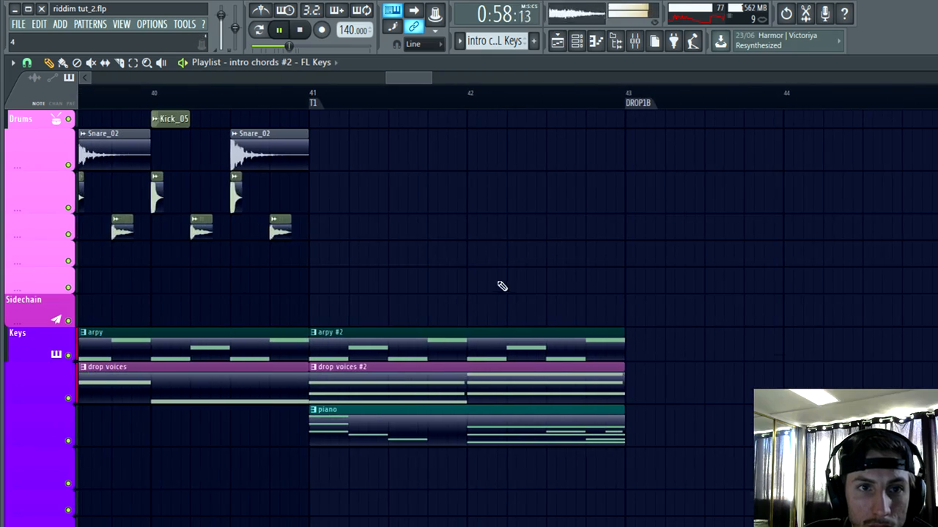
{"action": "scroll", "coordinate": [502, 287], "scroll_direction": "down", "scroll_amount": 5}
{"action": "scroll", "coordinate": [527, 198], "scroll_direction": "down", "scroll_amount": 3}
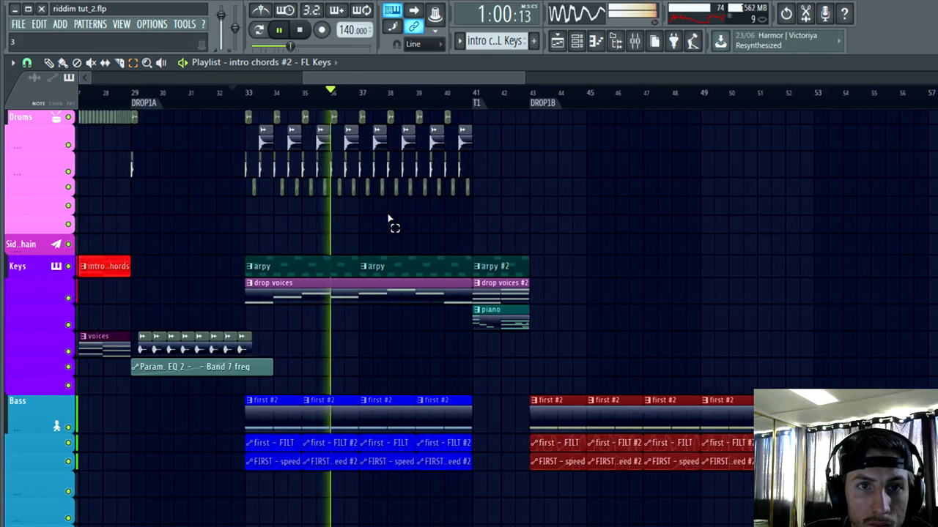
{"action": "scroll", "coordinate": [388, 214], "scroll_direction": "up", "scroll_amount": 2}
{"action": "left_click_drag", "start_coordinate": [618, 213], "coordinate": [130, 93]}
{"action": "scroll", "coordinate": [762, 229], "scroll_direction": "up", "scroll_amount": 2}
{"action": "key", "text": "ctrl+b"}
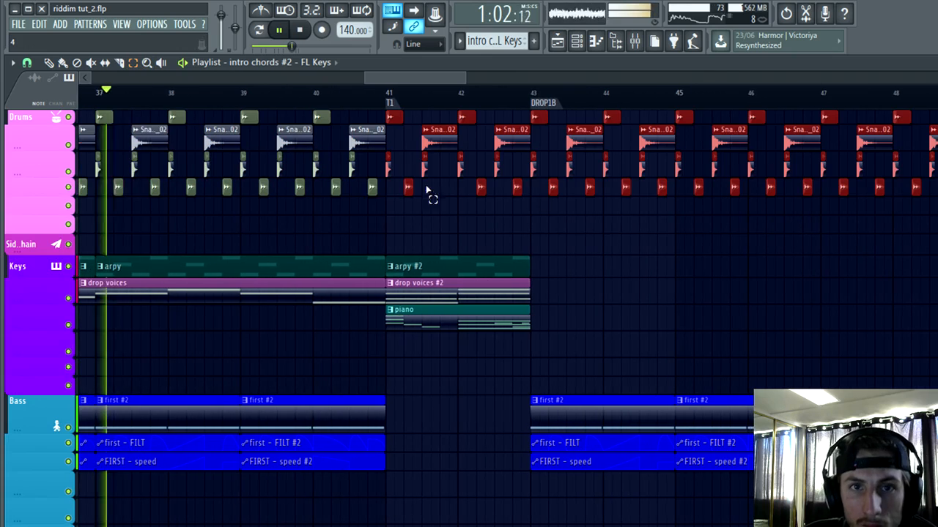
Step: Move the duplicated drum clips so they start at the DROP1B marker on bar 43, and deselect them
{"action": "scroll", "coordinate": [481, 234], "scroll_direction": "up", "scroll_amount": 2}
{"action": "left_click_drag", "start_coordinate": [466, 136], "coordinate": [646, 111]}
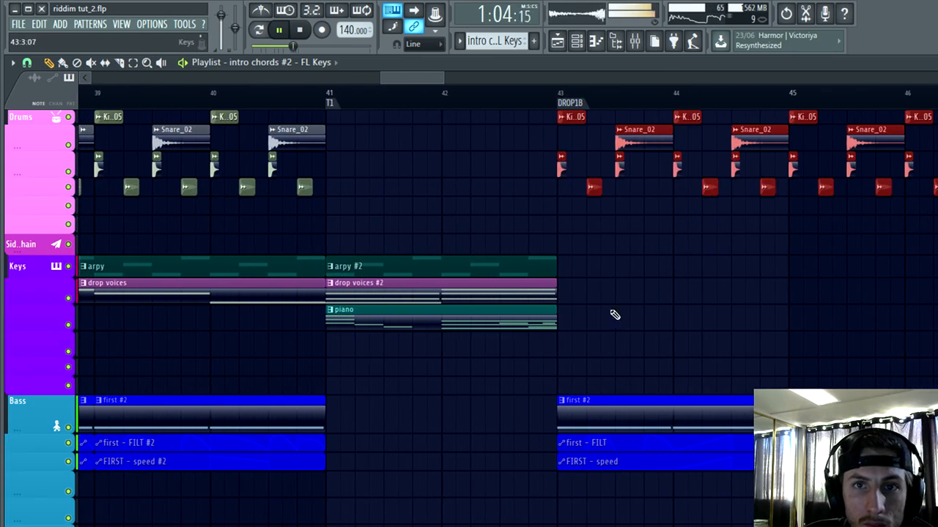
{"action": "scroll", "coordinate": [614, 311], "scroll_direction": "up", "scroll_amount": 4}
{"action": "left_click", "coordinate": [624, 290], "text": "ctrl"}
{"action": "scroll", "coordinate": [624, 291], "scroll_direction": "down", "scroll_amount": 3}
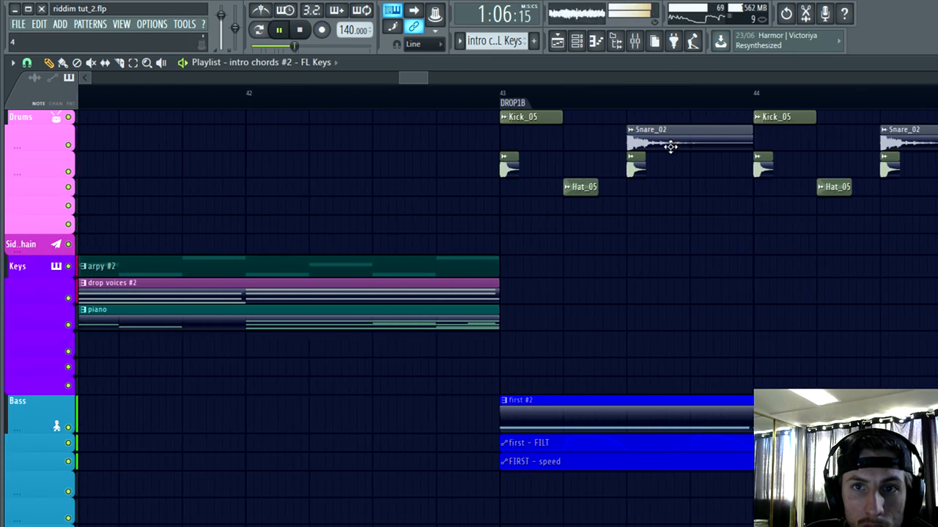
Step: Copy a Snare_02 clip to the third beat of bar 41 and a Kick_05 clip to the start of bar 41
{"action": "left_click", "coordinate": [670, 146], "text": "ctrl"}
{"action": "scroll", "coordinate": [674, 240], "scroll_direction": "down", "scroll_amount": 3}
{"action": "left_click_drag", "start_coordinate": [675, 142], "coordinate": [423, 127]}
{"action": "scroll", "coordinate": [432, 161], "scroll_direction": "up", "scroll_amount": 4}
{"action": "scroll", "coordinate": [424, 127], "scroll_direction": "down", "scroll_amount": 3}
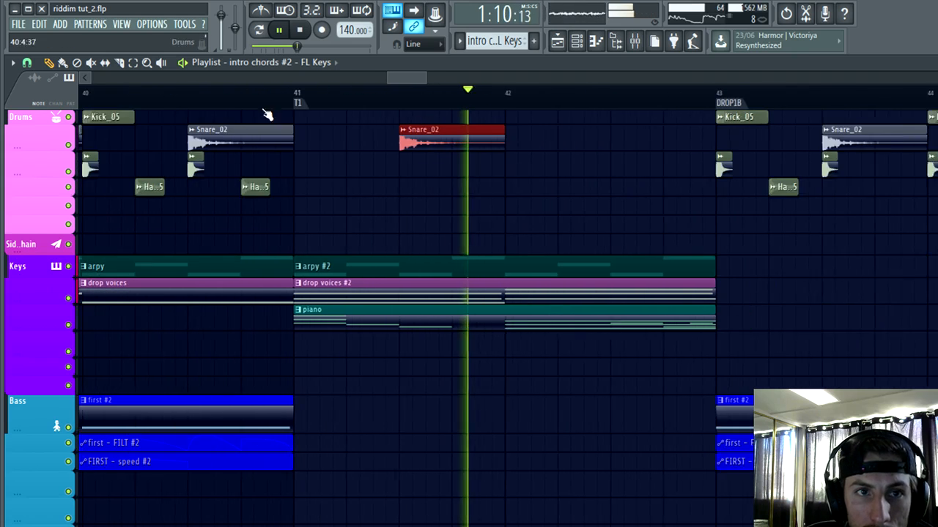
{"action": "left_click", "coordinate": [210, 93]}
{"action": "scroll", "coordinate": [666, 242], "scroll_direction": "up", "scroll_amount": 1}
{"action": "left_click_drag", "start_coordinate": [723, 110], "coordinate": [265, 95]}
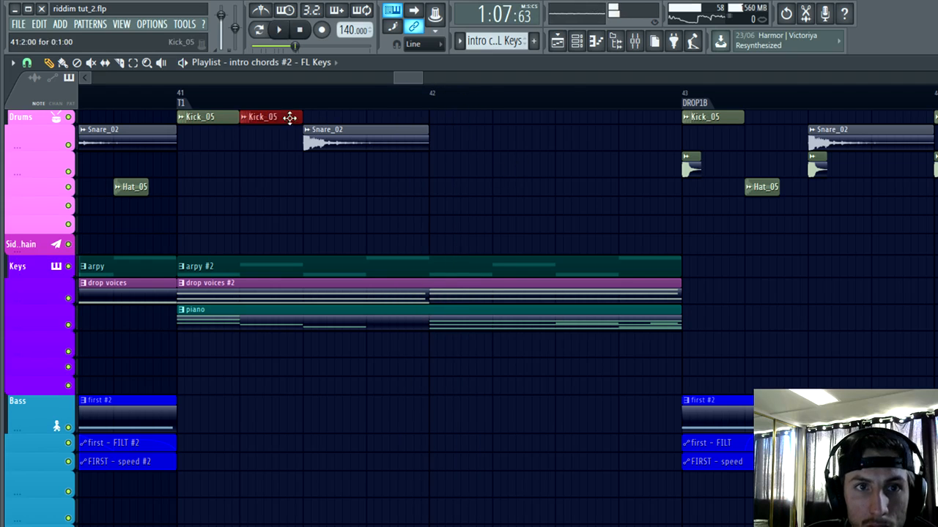
Step: Copy a Snare_02 to beat 3 of bar 42 and place Kick_05 clips around beats 2 and 4 of that bar
{"action": "left_click_drag", "start_coordinate": [352, 134], "coordinate": [584, 132]}
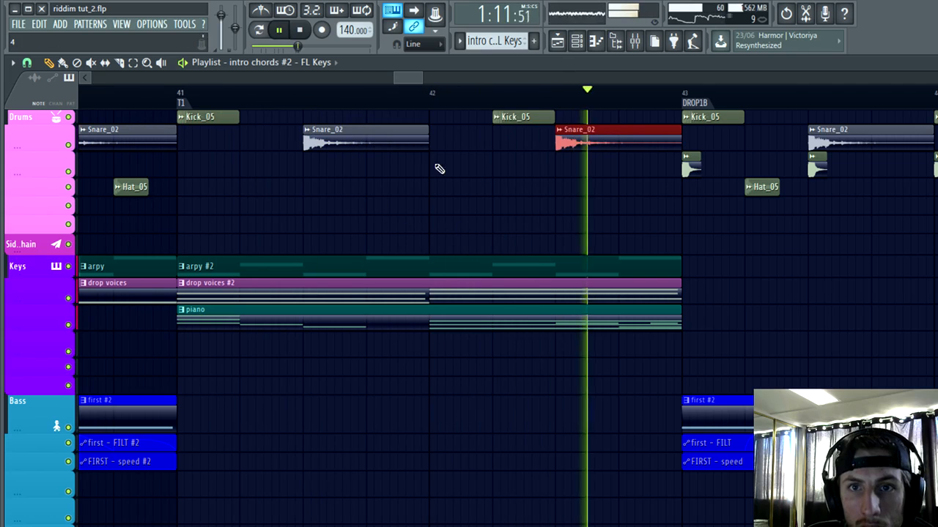
{"action": "left_click", "coordinate": [548, 120]}
{"action": "scroll", "coordinate": [622, 123], "scroll_direction": "up", "scroll_amount": 2}
{"action": "left_click", "coordinate": [583, 117]}
{"action": "key", "text": "space"}
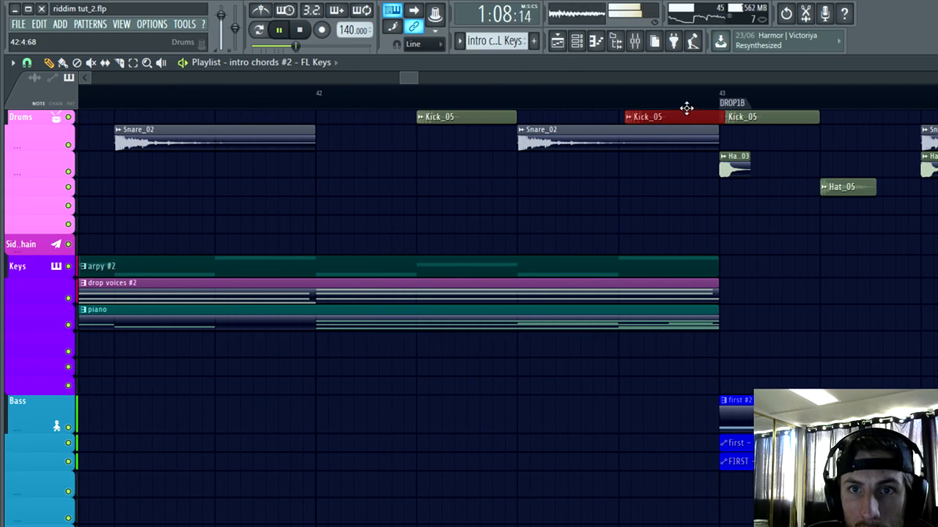
Step: Copy the FX_Up02 riser onto the lowest SUB BASS track lane so that it ends at the DROP1B marker on bar 43
{"action": "scroll", "coordinate": [471, 192], "scroll_direction": "up", "scroll_amount": 2}
{"action": "scroll", "coordinate": [297, 259], "scroll_direction": "down", "scroll_amount": 4}
{"action": "scroll", "coordinate": [513, 350], "scroll_direction": "down", "scroll_amount": 3}
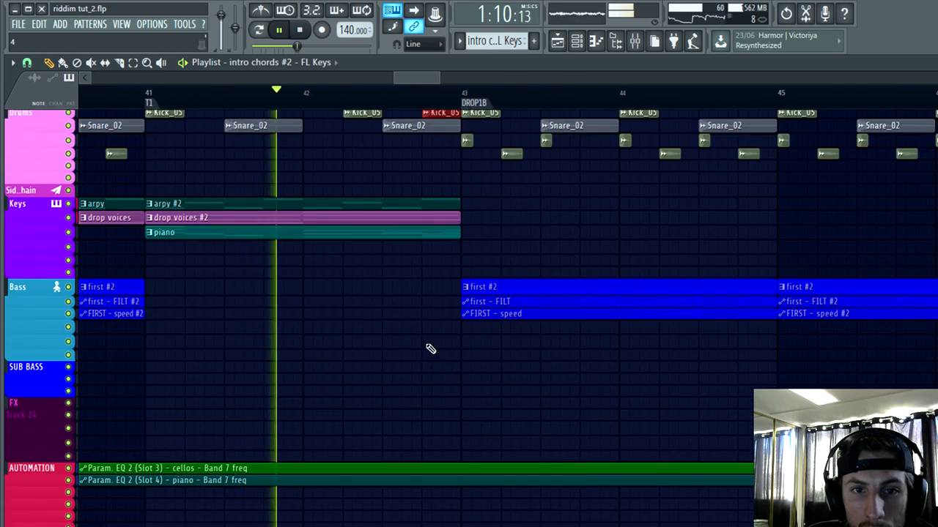
{"action": "scroll", "coordinate": [484, 333], "scroll_direction": "down", "scroll_amount": 3}
{"action": "scroll", "coordinate": [335, 345], "scroll_direction": "down", "scroll_amount": 4}
{"action": "scroll", "coordinate": [335, 346], "scroll_direction": "up", "scroll_amount": 2}
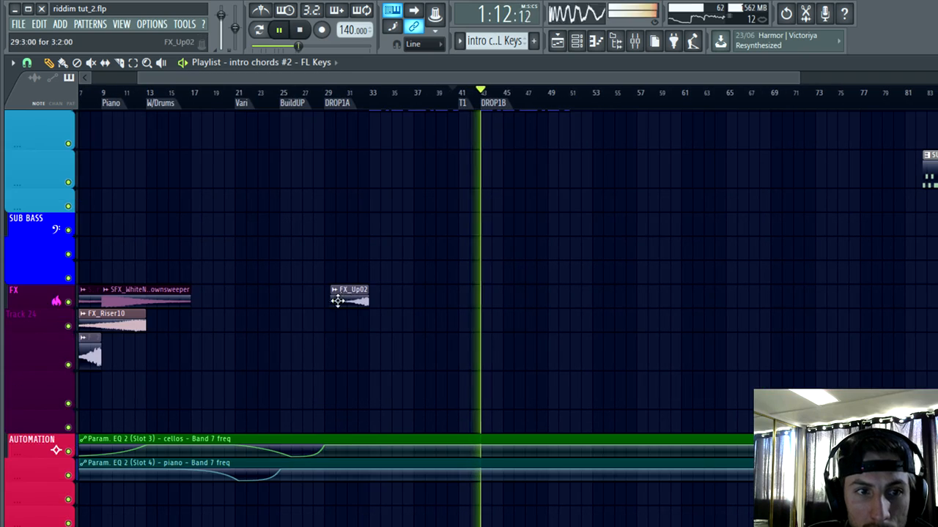
{"action": "scroll", "coordinate": [371, 315], "scroll_direction": "up", "scroll_amount": 3}
{"action": "left_click_drag", "start_coordinate": [377, 320], "coordinate": [648, 279]}
{"action": "scroll", "coordinate": [448, 300], "scroll_direction": "up", "scroll_amount": 2}
{"action": "key", "text": "ctrl+b"}
{"action": "key", "text": "space"}
{"action": "scroll", "coordinate": [761, 298], "scroll_direction": "up", "scroll_amount": 5}
{"action": "key", "text": "space"}
{"action": "left_click_drag", "start_coordinate": [473, 273], "coordinate": [642, 268]}
{"action": "scroll", "coordinate": [670, 339], "scroll_direction": "down", "scroll_amount": 8}
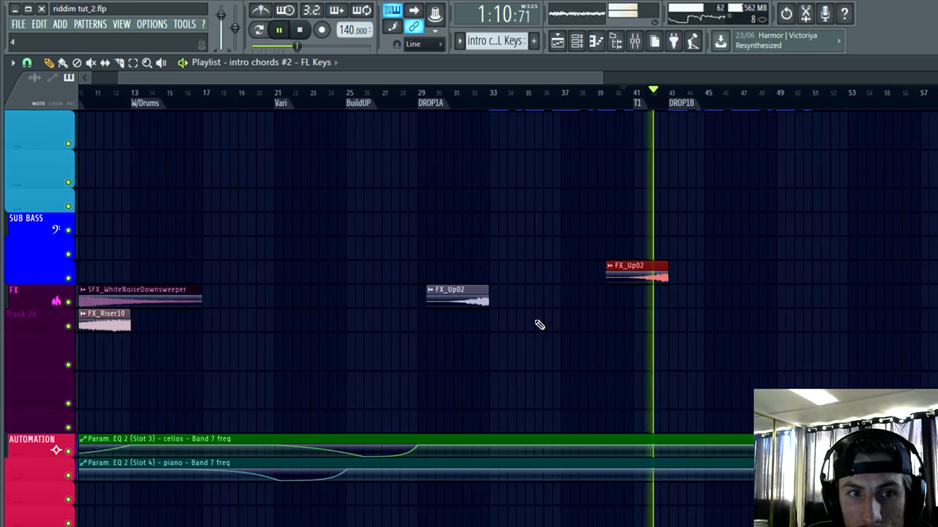
Step: Copy the SFX_WhiteNoiseDownsweeper clip to bar 43, directly after the copied FX_Up02 riser
{"action": "scroll", "coordinate": [539, 325], "scroll_direction": "down", "scroll_amount": 2}
{"action": "scroll", "coordinate": [432, 293], "scroll_direction": "up", "scroll_amount": 1}
{"action": "left_click_drag", "start_coordinate": [524, 297], "coordinate": [668, 278]}
{"action": "scroll", "coordinate": [714, 276], "scroll_direction": "up", "scroll_amount": 3}
{"action": "scroll", "coordinate": [691, 277], "scroll_direction": "up", "scroll_amount": 4}
{"action": "key", "text": "space"}
{"action": "scroll", "coordinate": [638, 318], "scroll_direction": "up", "scroll_amount": 4}
{"action": "scroll", "coordinate": [725, 285], "scroll_direction": "up", "scroll_amount": 2}
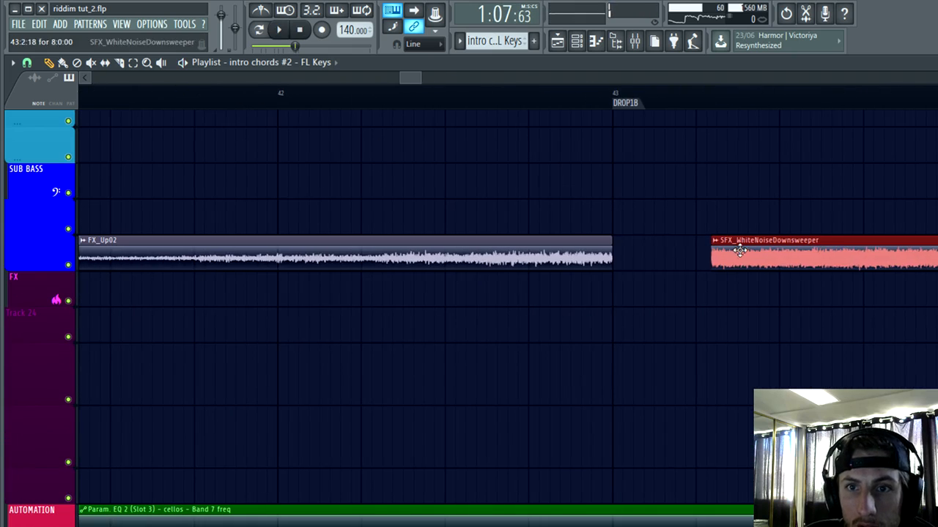
{"action": "scroll", "coordinate": [592, 308], "scroll_direction": "down", "scroll_amount": 4}
{"action": "key", "text": "space"}
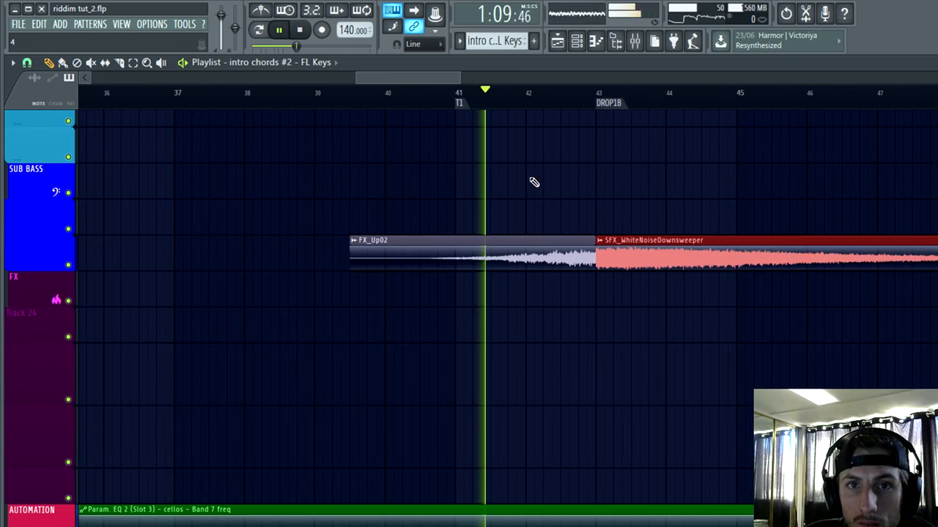
Step: Place another FX_Up02 riser on the FX track so that it ends at the T1 marker on bar 41
{"action": "scroll", "coordinate": [556, 213], "scroll_direction": "down", "scroll_amount": 3}
{"action": "left_click", "coordinate": [317, 287]}
{"action": "scroll", "coordinate": [449, 314], "scroll_direction": "up", "scroll_amount": 4}
{"action": "left_click", "coordinate": [212, 292]}
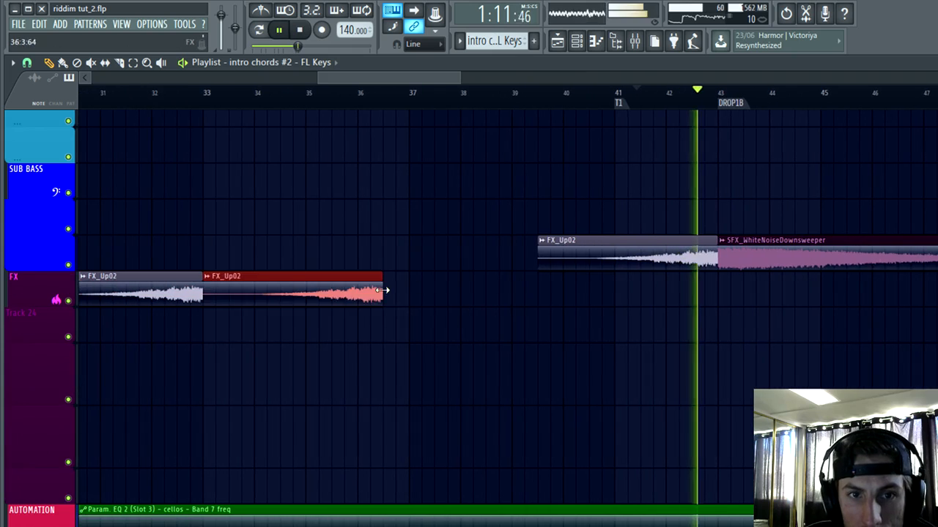
{"action": "scroll", "coordinate": [612, 275], "scroll_direction": "up", "scroll_amount": 5}
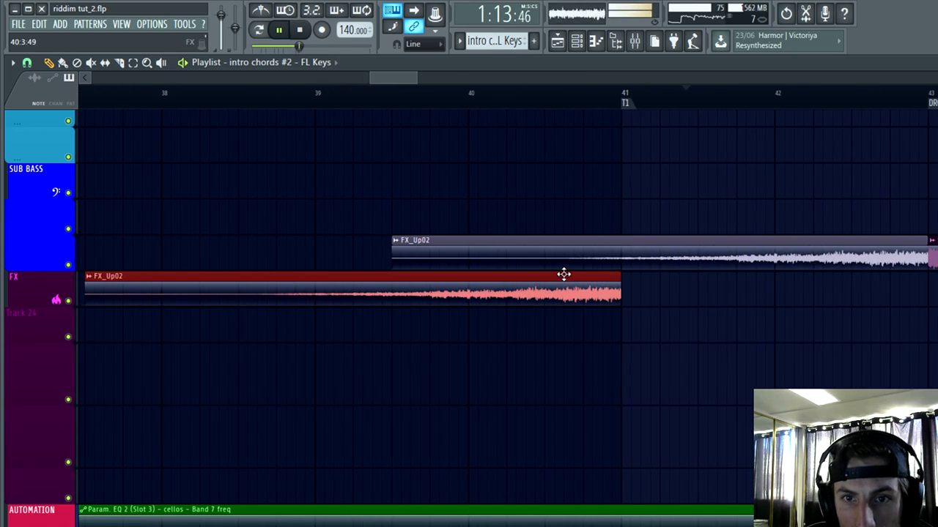
{"action": "scroll", "coordinate": [477, 316], "scroll_direction": "down", "scroll_amount": 4}
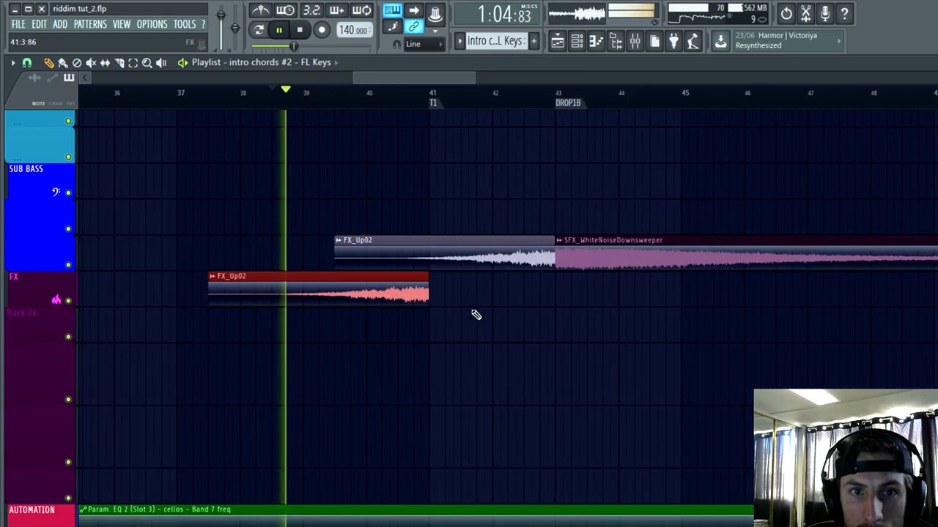
Step: Replay the lead-in to the T1 marker and survey the whole arrangement from the Intro to DROP1B
{"action": "scroll", "coordinate": [484, 388], "scroll_direction": "up", "scroll_amount": 3}
{"action": "scroll", "coordinate": [485, 400], "scroll_direction": "down", "scroll_amount": 5}
{"action": "scroll", "coordinate": [473, 381], "scroll_direction": "up", "scroll_amount": 2}
{"action": "scroll", "coordinate": [498, 381], "scroll_direction": "down", "scroll_amount": 5}
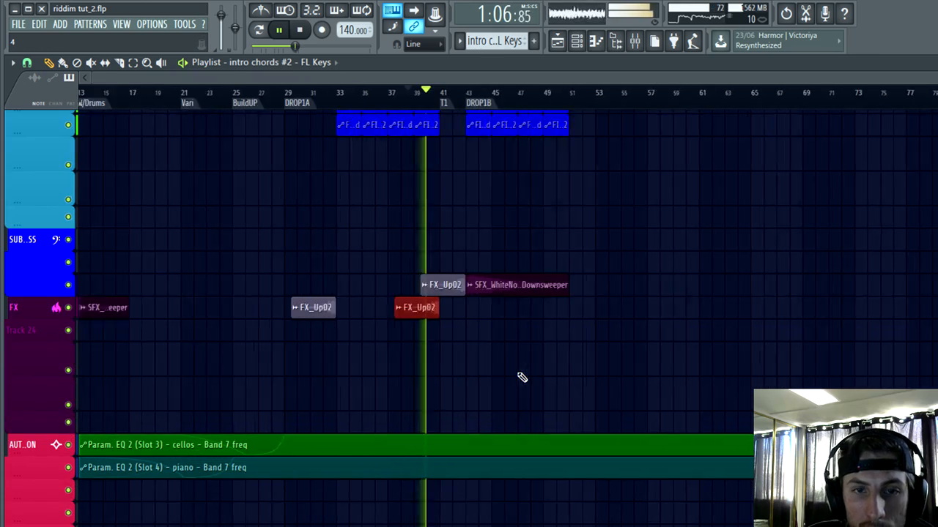
{"action": "key", "text": "space"}
{"action": "scroll", "coordinate": [352, 407], "scroll_direction": "up", "scroll_amount": 2}
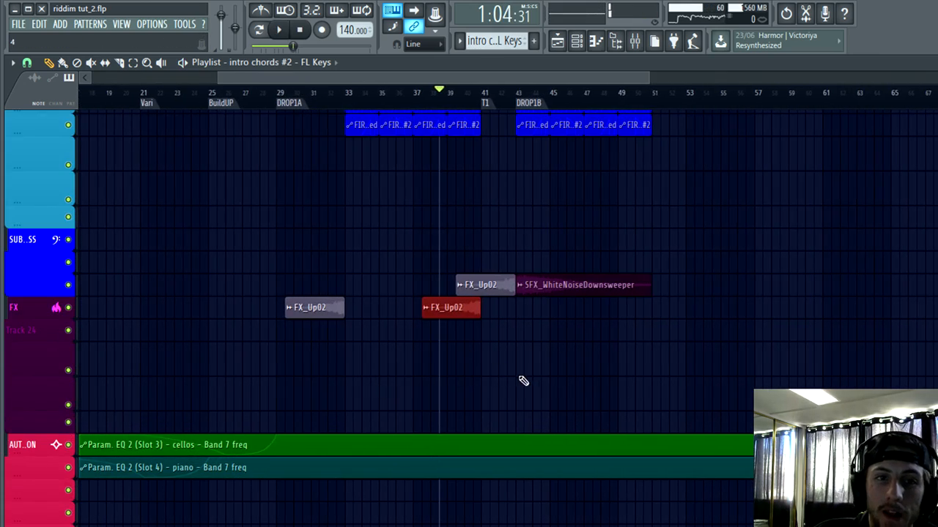
{"action": "scroll", "coordinate": [405, 361], "scroll_direction": "down", "scroll_amount": 3}
{"action": "scroll", "coordinate": [557, 317], "scroll_direction": "up", "scroll_amount": 4}
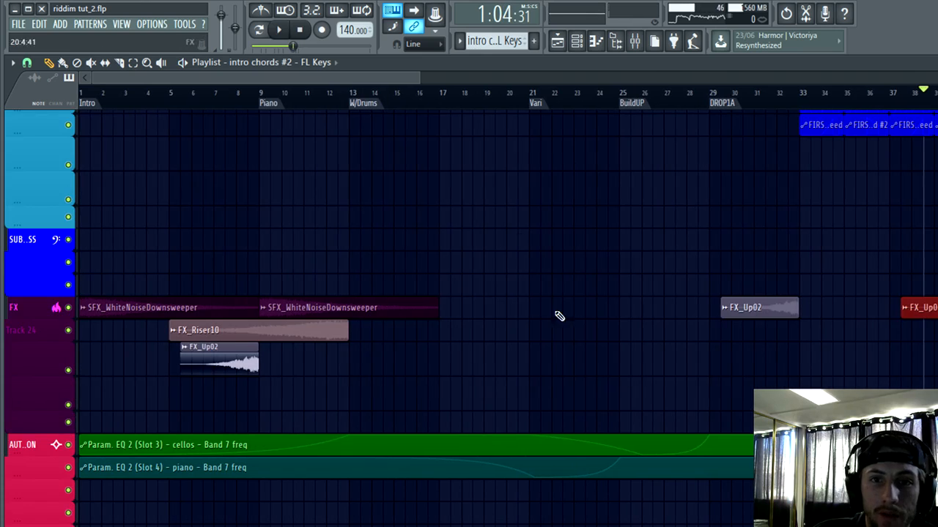
{"action": "scroll", "coordinate": [266, 360], "scroll_direction": "down", "scroll_amount": 3}
{"action": "scroll", "coordinate": [286, 358], "scroll_direction": "down", "scroll_amount": 4}
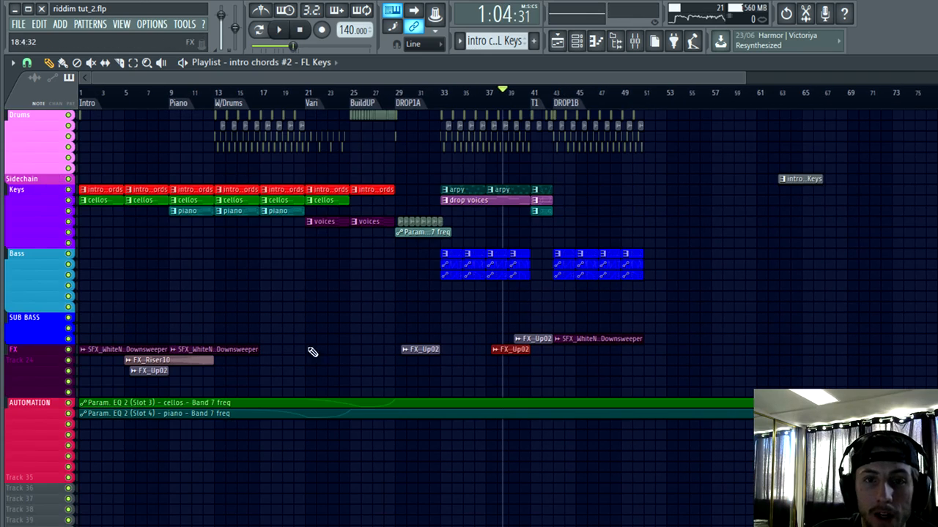
{"action": "scroll", "coordinate": [448, 337], "scroll_direction": "up", "scroll_amount": 6}
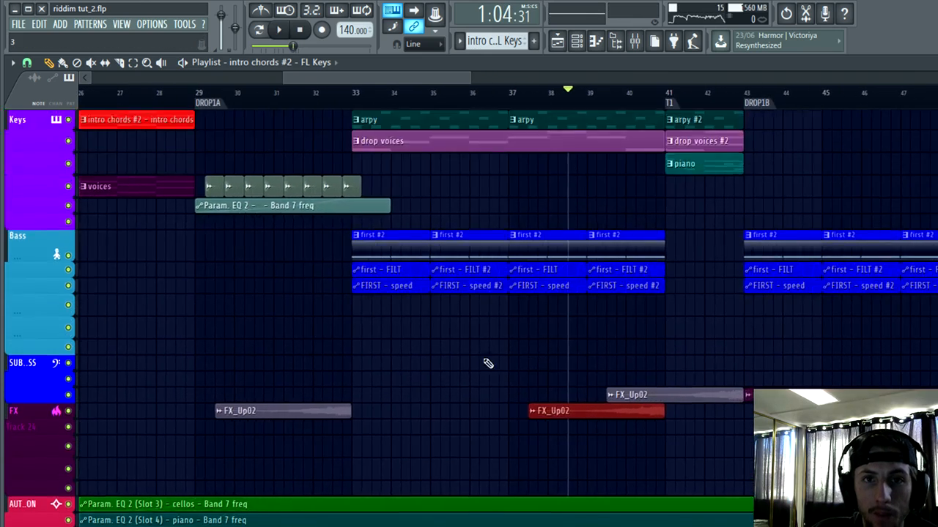
Step: Listen to the end of the build-up, the first drop and the T1 transition into DROP1B, checking the clips on each track
{"action": "scroll", "coordinate": [318, 349], "scroll_direction": "up", "scroll_amount": 4}
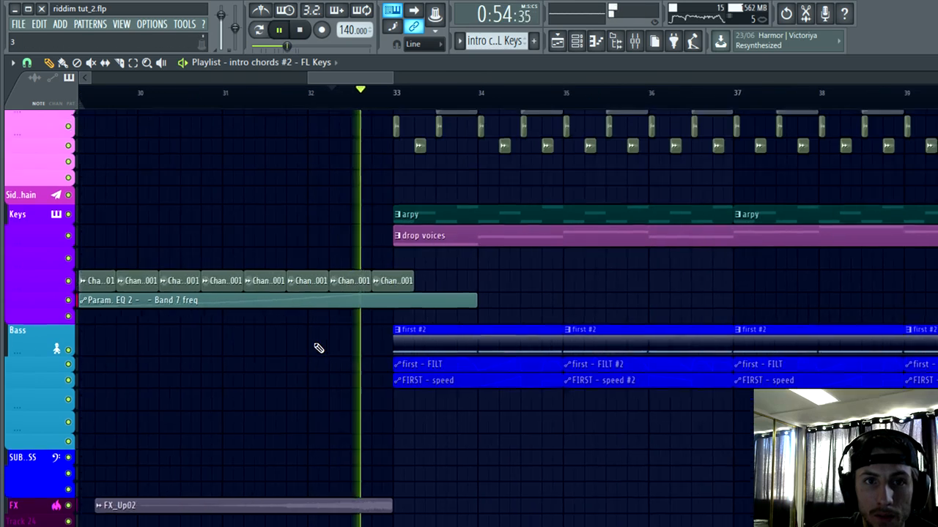
{"action": "scroll", "coordinate": [315, 374], "scroll_direction": "down", "scroll_amount": 4}
{"action": "scroll", "coordinate": [601, 355], "scroll_direction": "up", "scroll_amount": 3}
{"action": "scroll", "coordinate": [568, 358], "scroll_direction": "up", "scroll_amount": 3}
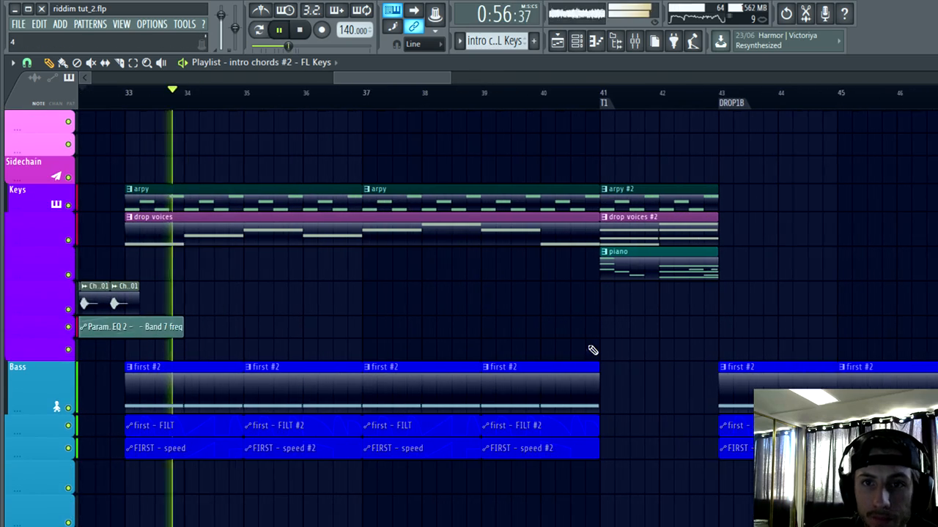
{"action": "scroll", "coordinate": [829, 184], "scroll_direction": "down", "scroll_amount": 2}
{"action": "scroll", "coordinate": [826, 187], "scroll_direction": "up", "scroll_amount": 4}
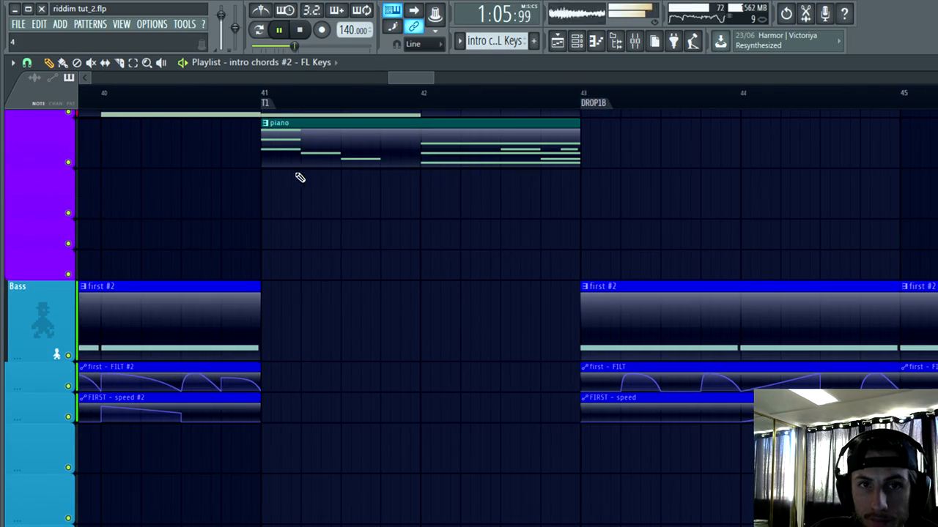
{"action": "left_click", "coordinate": [247, 96]}
{"action": "scroll", "coordinate": [371, 283], "scroll_direction": "down", "scroll_amount": 1}
{"action": "scroll", "coordinate": [390, 276], "scroll_direction": "down", "scroll_amount": 3}
{"action": "scroll", "coordinate": [454, 270], "scroll_direction": "down", "scroll_amount": 6}
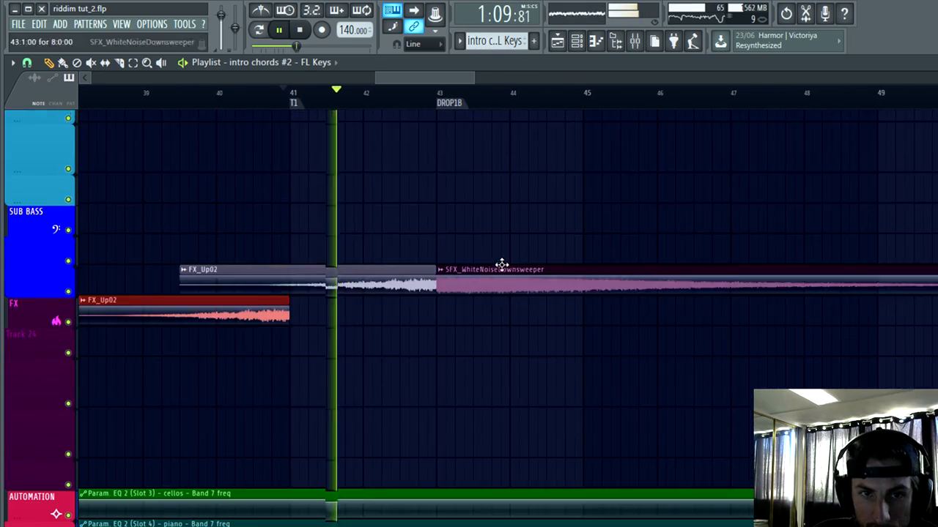
{"action": "scroll", "coordinate": [499, 263], "scroll_direction": "up", "scroll_amount": 4}
{"action": "scroll", "coordinate": [484, 239], "scroll_direction": "up", "scroll_amount": 5}
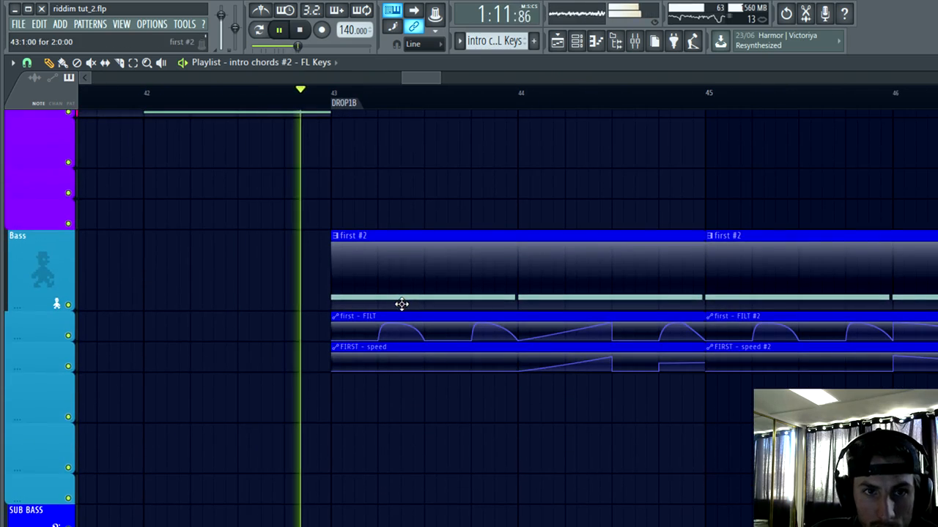
{"action": "scroll", "coordinate": [222, 352], "scroll_direction": "up", "scroll_amount": 4}
{"action": "scroll", "coordinate": [546, 297], "scroll_direction": "down", "scroll_amount": 2}
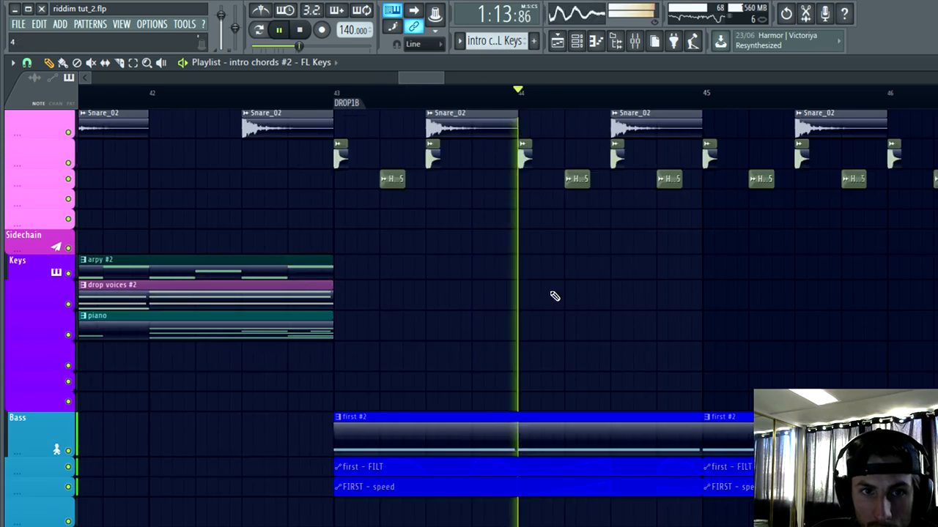
{"action": "scroll", "coordinate": [630, 301], "scroll_direction": "down", "scroll_amount": 5}
{"action": "key", "text": "space"}
Step: Copy the arpy and drop voices clips from the first drop to the DROP1B marker at bar 43
{"action": "scroll", "coordinate": [432, 293], "scroll_direction": "up", "scroll_amount": 1}
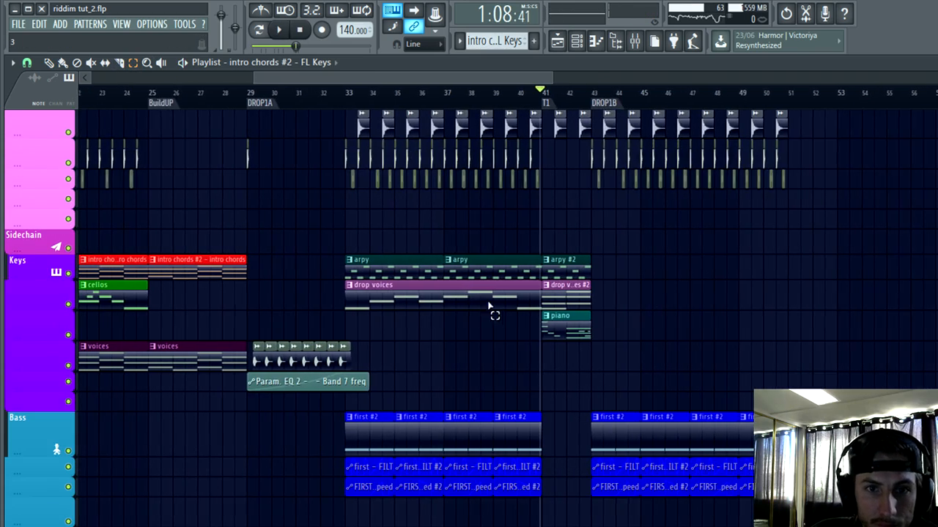
{"action": "left_click_drag", "start_coordinate": [488, 306], "coordinate": [326, 270]}
{"action": "scroll", "coordinate": [324, 271], "scroll_direction": "down", "scroll_amount": 1}
{"action": "key", "text": "ctrl+b"}
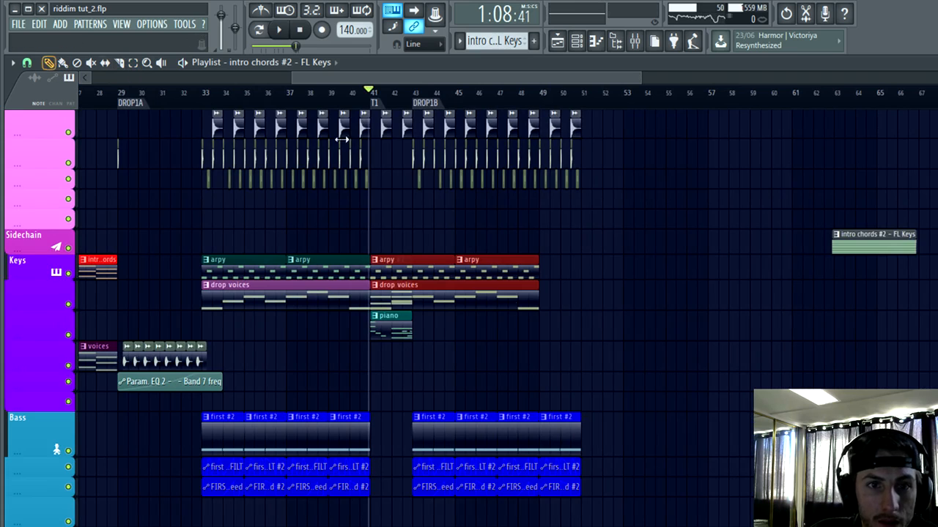
{"action": "scroll", "coordinate": [341, 139], "scroll_direction": "up", "scroll_amount": 3}
{"action": "left_click_drag", "start_coordinate": [232, 287], "coordinate": [360, 253]}
{"action": "scroll", "coordinate": [379, 351], "scroll_direction": "up", "scroll_amount": 3}
{"action": "scroll", "coordinate": [379, 351], "scroll_direction": "up", "scroll_amount": 2}
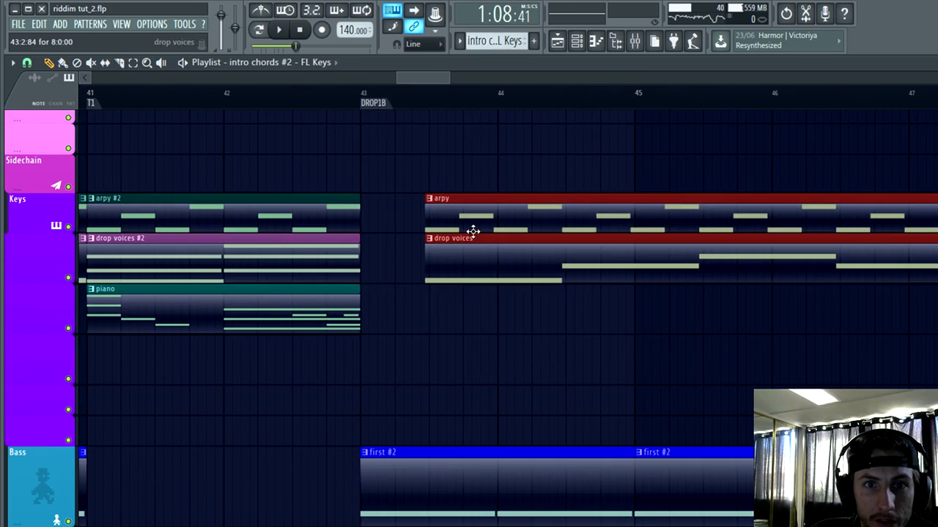
{"action": "left_click_drag", "start_coordinate": [473, 232], "coordinate": [405, 213]}
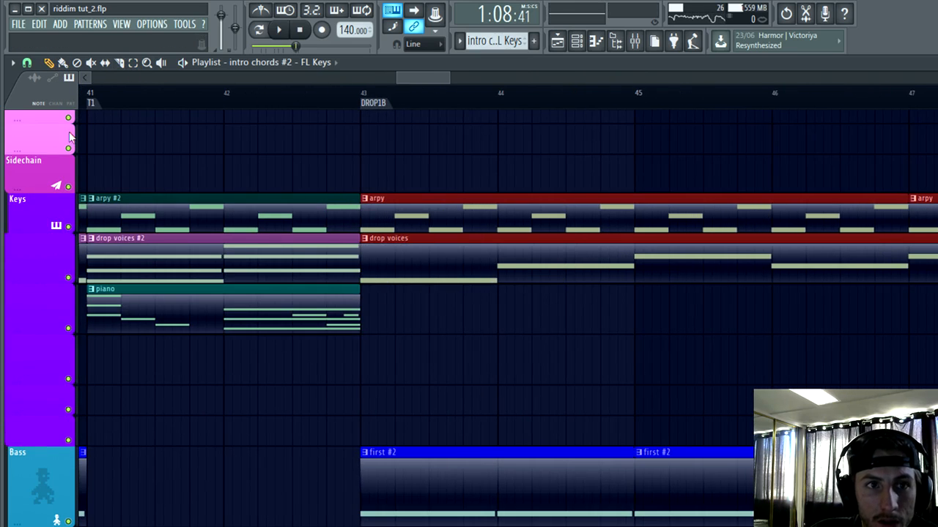
Step: Listen to the transition into DROP1B with the copied arpy and drop voices clips, checking the Keys, Bass and FX tracks
{"action": "key", "text": "space"}
{"action": "scroll", "coordinate": [408, 425], "scroll_direction": "up", "scroll_amount": 2}
{"action": "scroll", "coordinate": [381, 460], "scroll_direction": "up", "scroll_amount": 2}
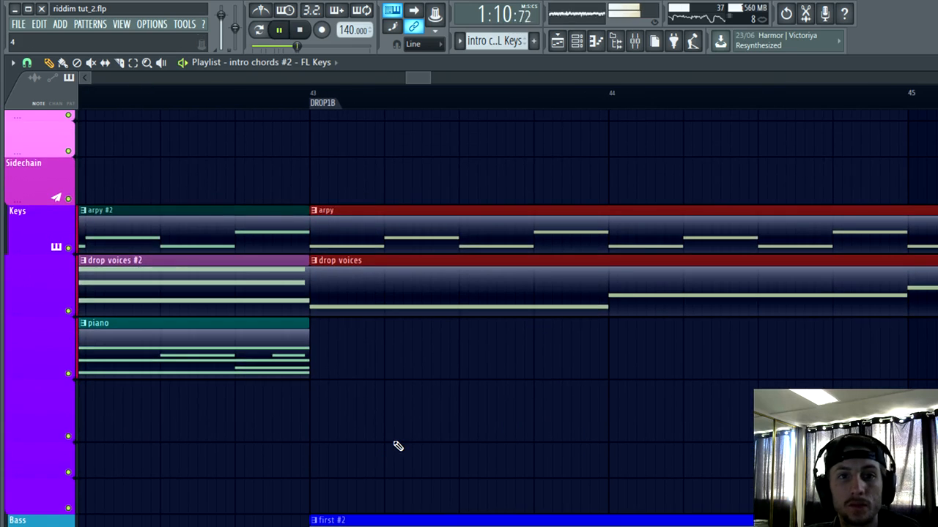
{"action": "scroll", "coordinate": [416, 274], "scroll_direction": "down", "scroll_amount": 3}
{"action": "scroll", "coordinate": [208, 330], "scroll_direction": "up", "scroll_amount": 3}
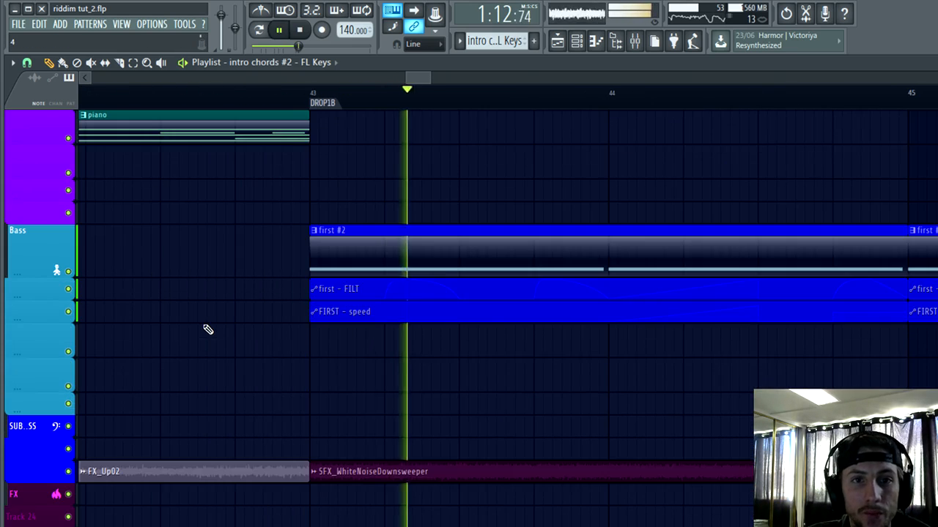
{"action": "scroll", "coordinate": [208, 330], "scroll_direction": "down", "scroll_amount": 2}
{"action": "key", "text": "space"}
Step: Open the Serum instance of the second channel from the Keys group and audition its sound
{"action": "left_click", "coordinate": [577, 42]}
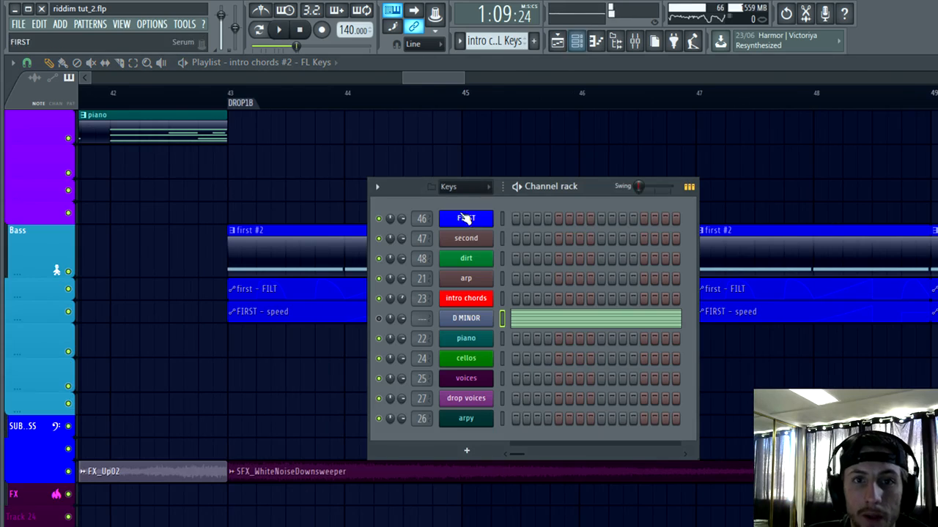
{"action": "left_click", "coordinate": [412, 183]}
{"action": "left_click", "coordinate": [472, 239]}
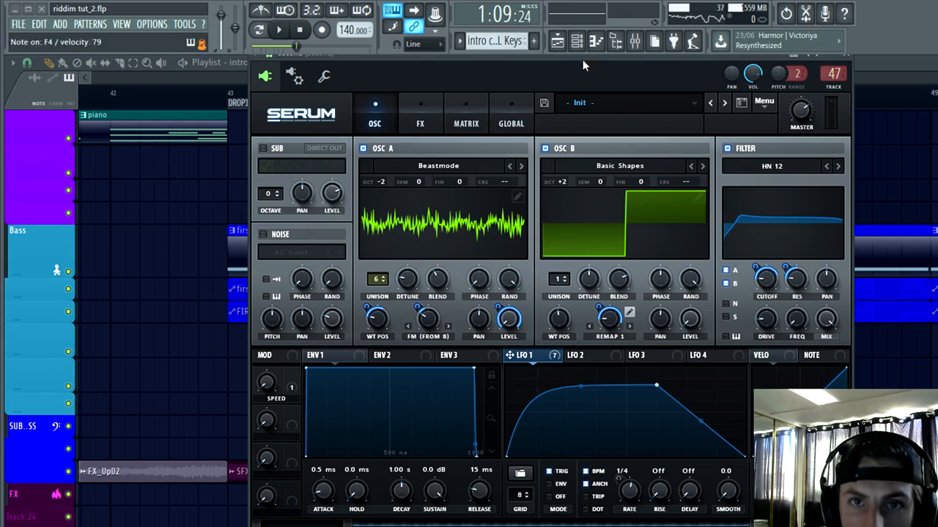
Step: Rename the second channel's mixer track 47 as "?"
{"action": "left_click", "coordinate": [576, 42]}
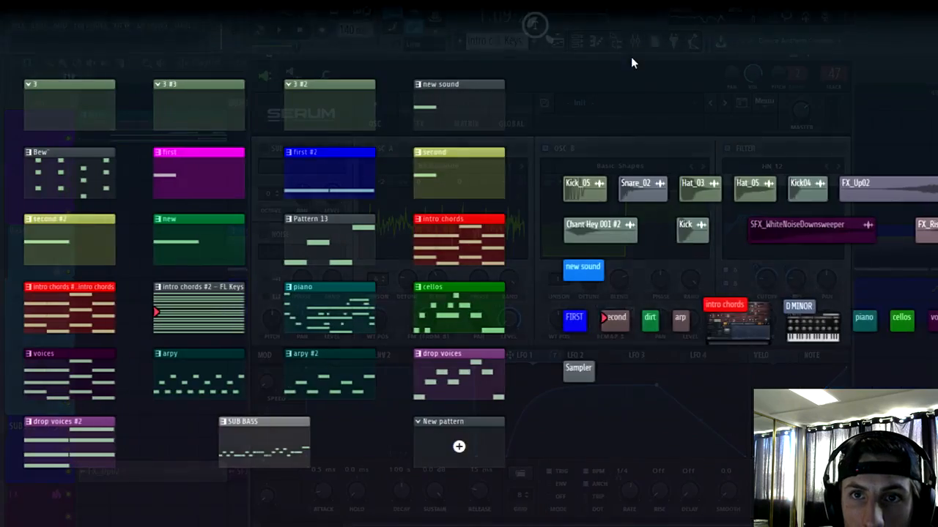
{"action": "left_click", "coordinate": [635, 41]}
{"action": "right_click", "coordinate": [770, 141]}
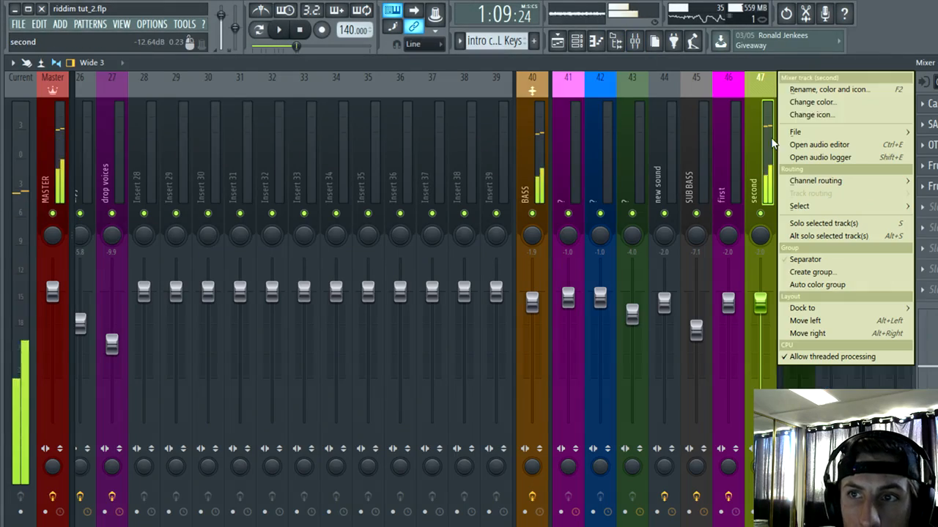
{"action": "left_click", "coordinate": [799, 91]}
{"action": "key", "text": "Return"}
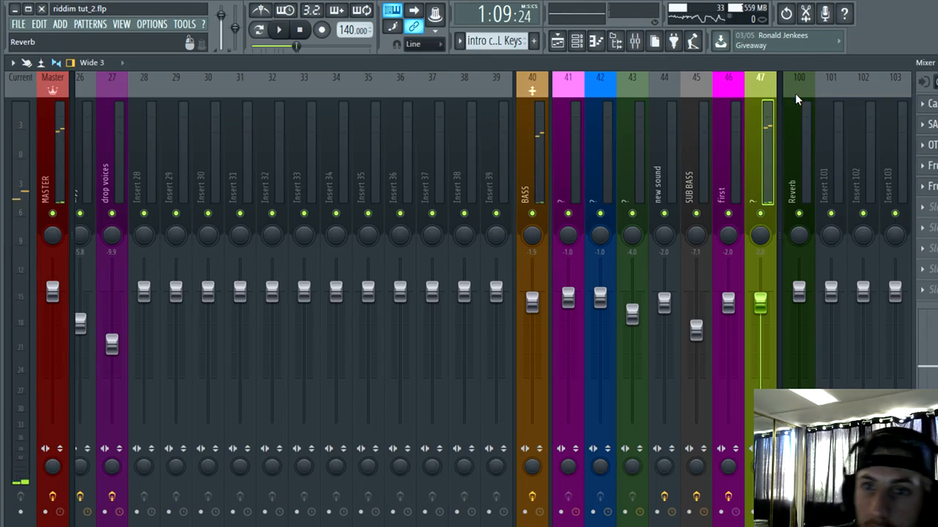
Step: Remove the effects from slots 1 and 2 of mixer track 47
{"action": "left_click", "coordinate": [922, 104]}
{"action": "mouse_move", "coordinate": [926, 121]}
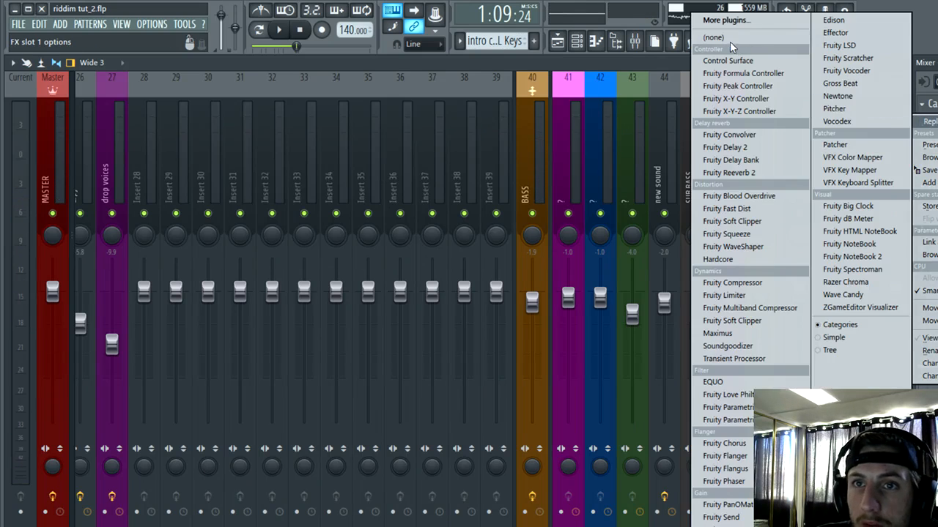
{"action": "left_click", "coordinate": [732, 40]}
{"action": "left_click", "coordinate": [923, 125]}
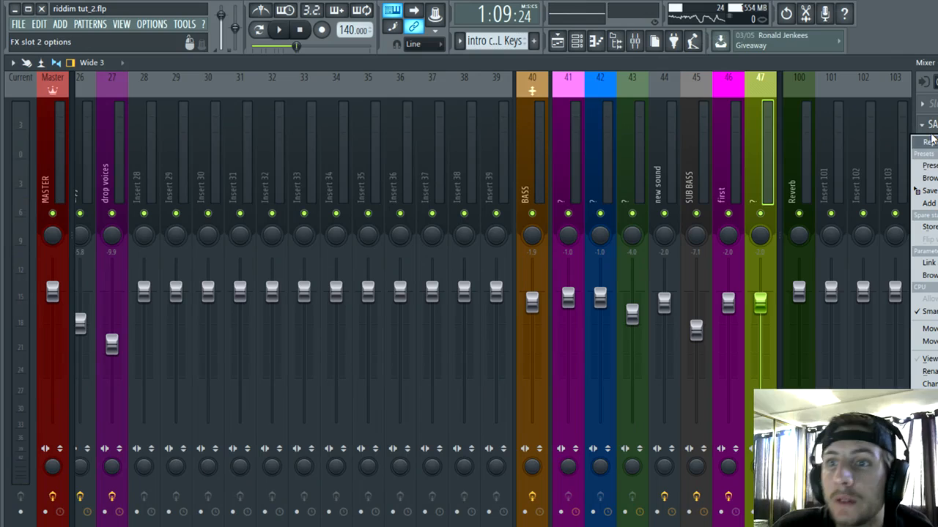
{"action": "mouse_move", "coordinate": [930, 141]}
{"action": "left_click", "coordinate": [707, 41]}
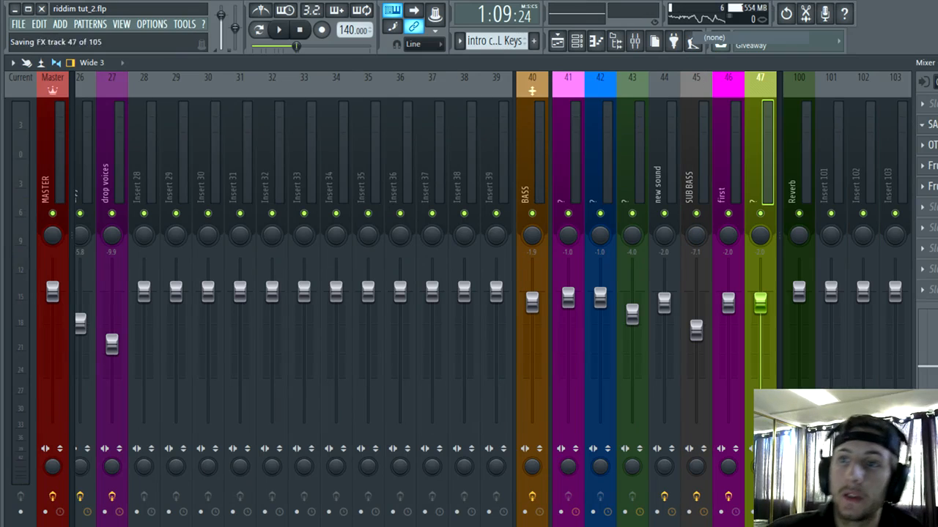
Step: Empty effect slot 3 of mixer track 47
{"action": "left_click", "coordinate": [925, 148]}
{"action": "mouse_move", "coordinate": [925, 162]}
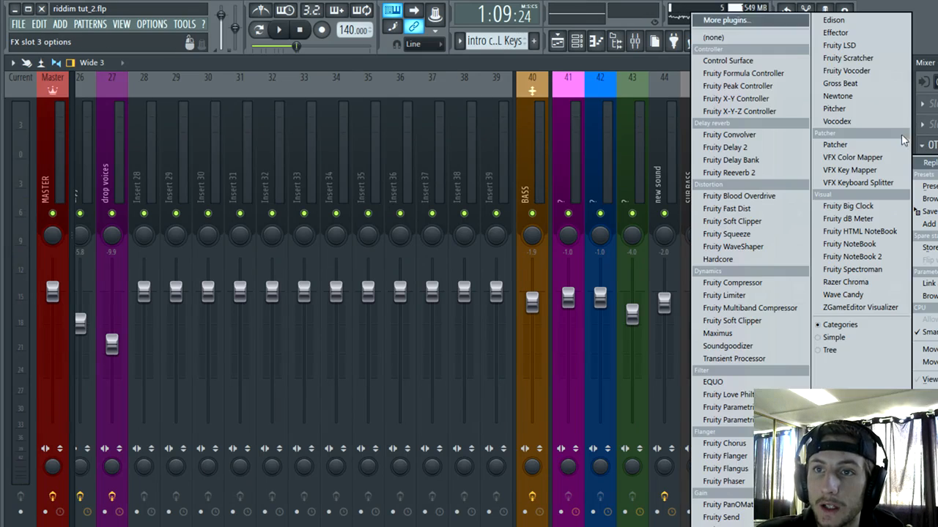
{"action": "left_click", "coordinate": [731, 63]}
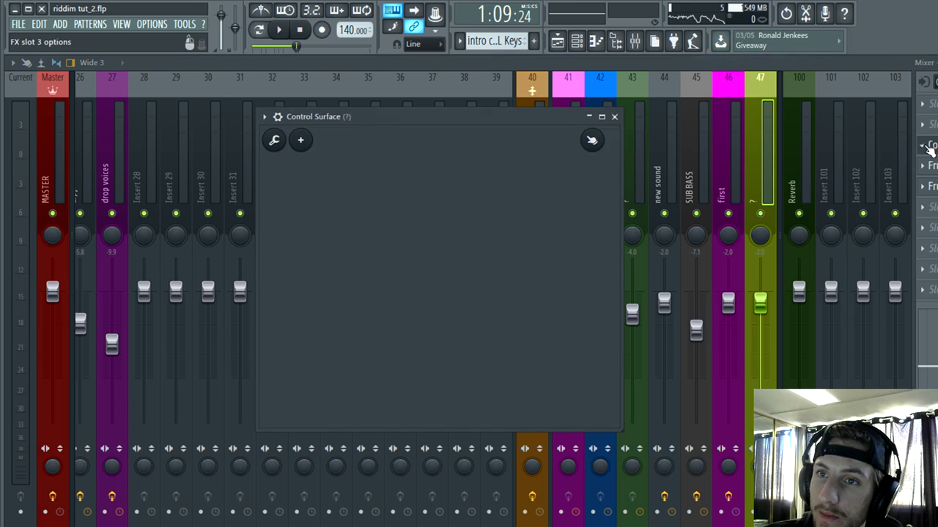
{"action": "left_click", "coordinate": [927, 148]}
{"action": "mouse_move", "coordinate": [926, 163]}
{"action": "left_click", "coordinate": [743, 38]}
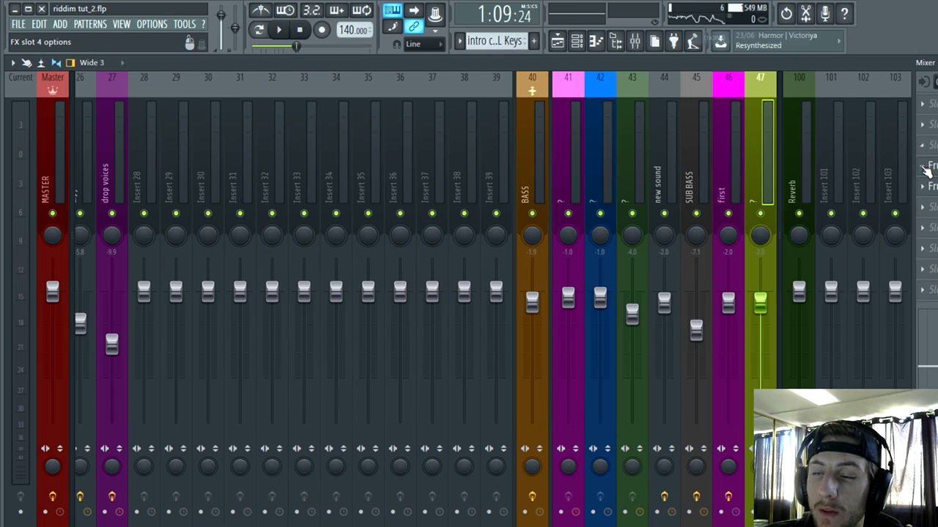
Step: Remove the effects from slots 4 and 5 of mixer track 47 and close the mixer
{"action": "mouse_move", "coordinate": [929, 184]}
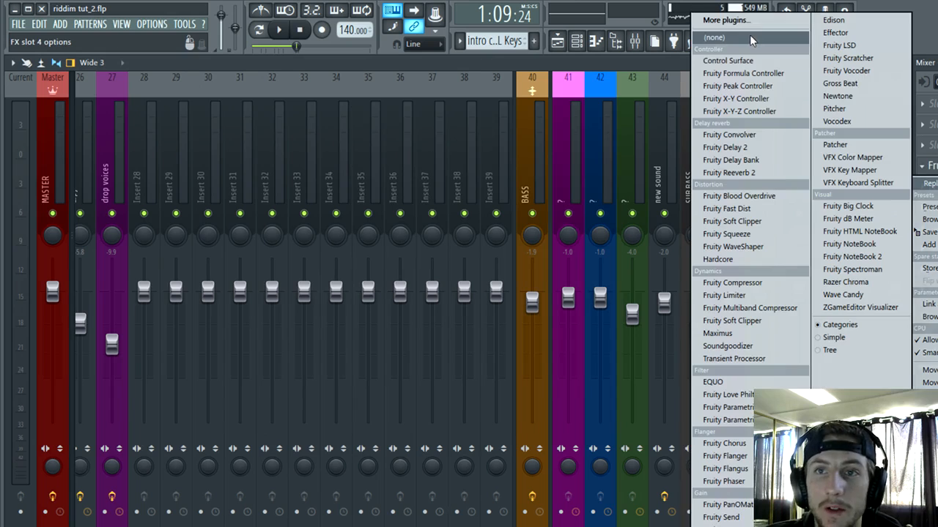
{"action": "left_click", "coordinate": [749, 35]}
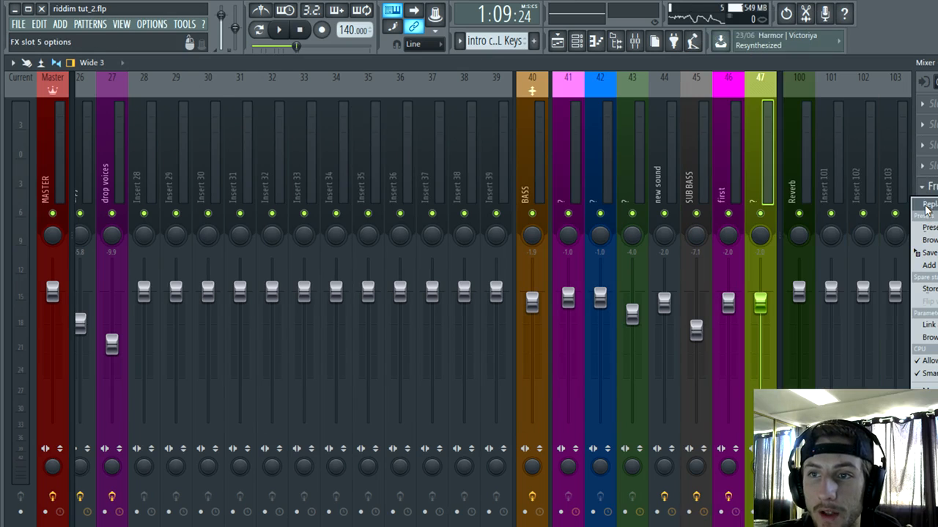
{"action": "mouse_move", "coordinate": [926, 207]}
{"action": "left_click", "coordinate": [741, 37]}
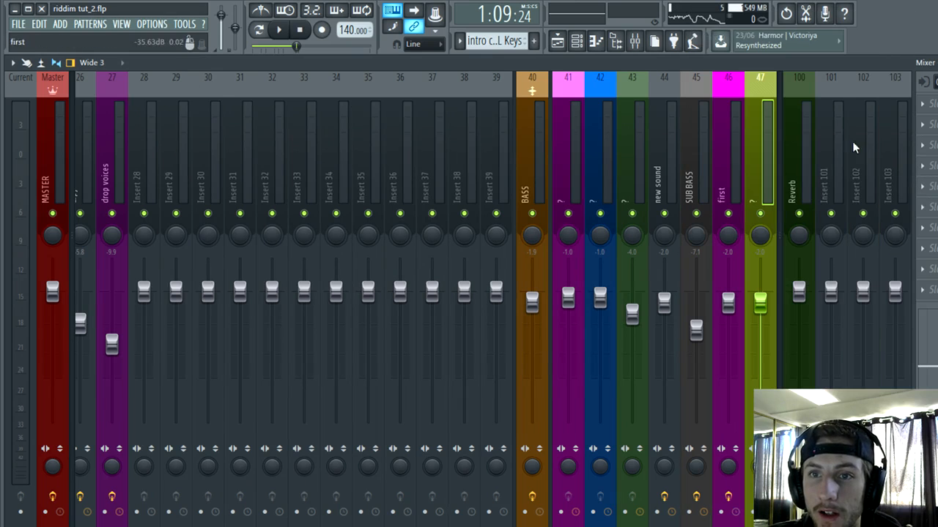
{"action": "key", "text": "Escape"}
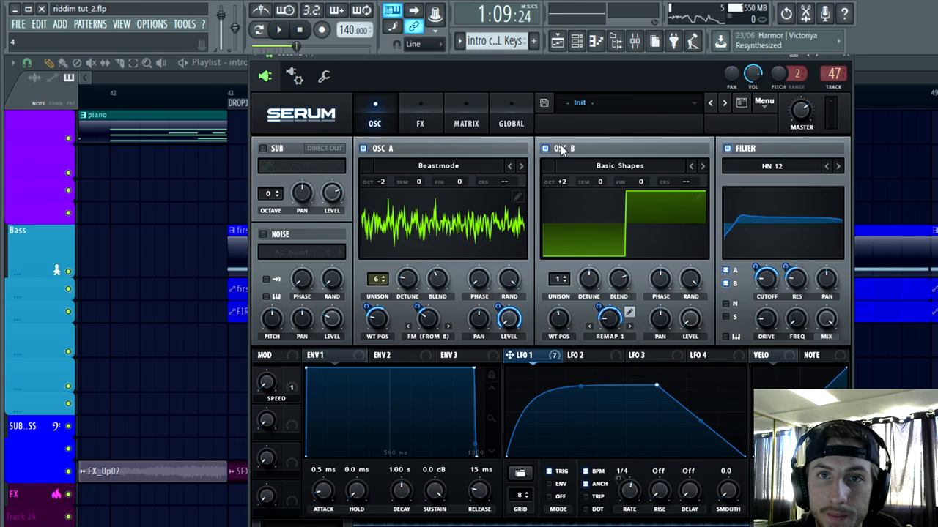
Step: Delete the second channel from the channel rack
{"action": "left_click", "coordinate": [576, 41]}
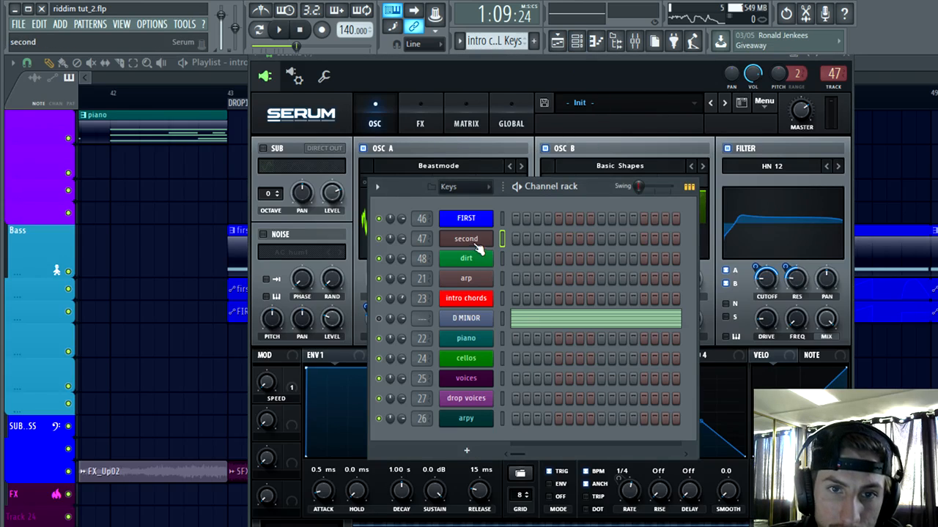
{"action": "right_click", "coordinate": [475, 247]}
{"action": "left_click", "coordinate": [515, 355]}
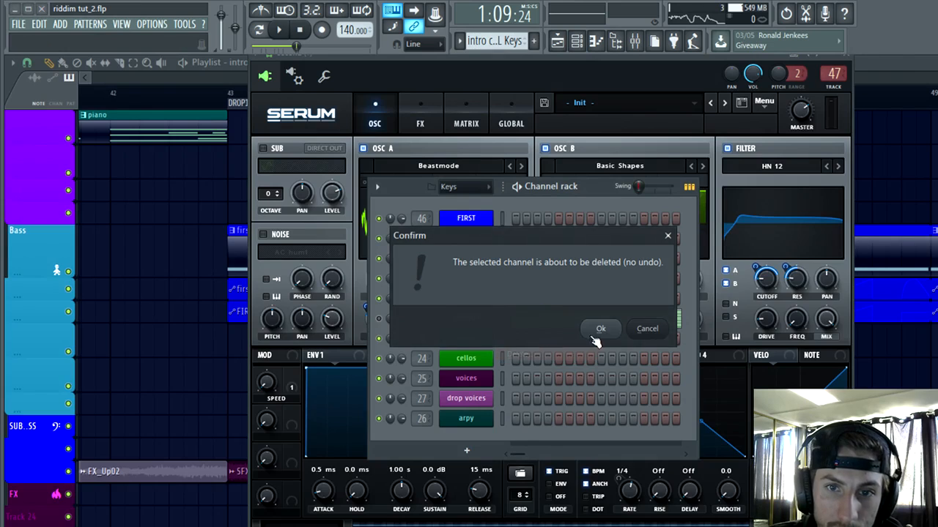
{"action": "left_click", "coordinate": [597, 331]}
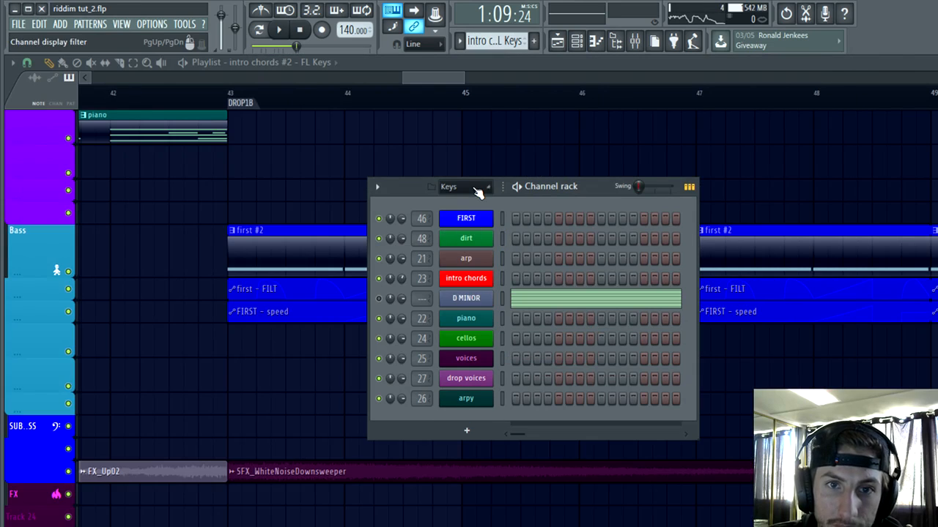
Step: Audition the new sound channel in the Bass group and clear the name of its mixer track 44
{"action": "left_click", "coordinate": [450, 257]}
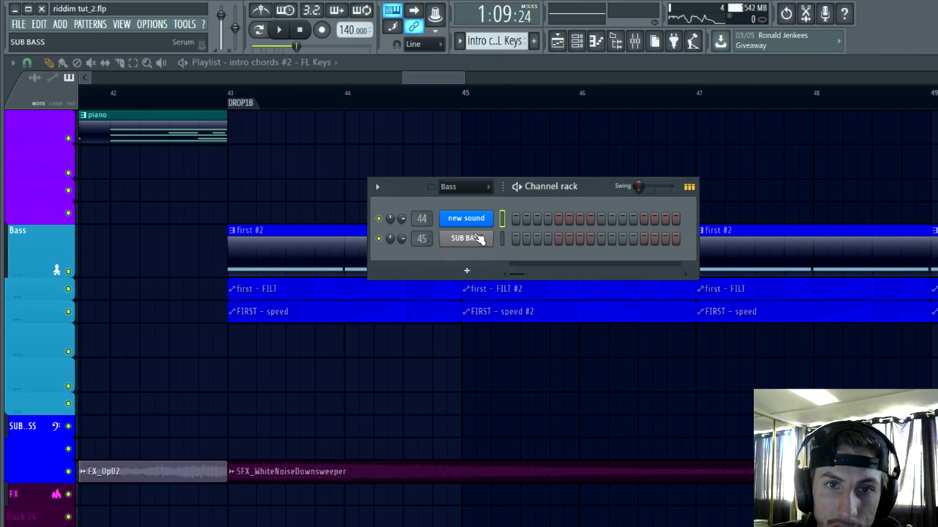
{"action": "left_click", "coordinate": [476, 226]}
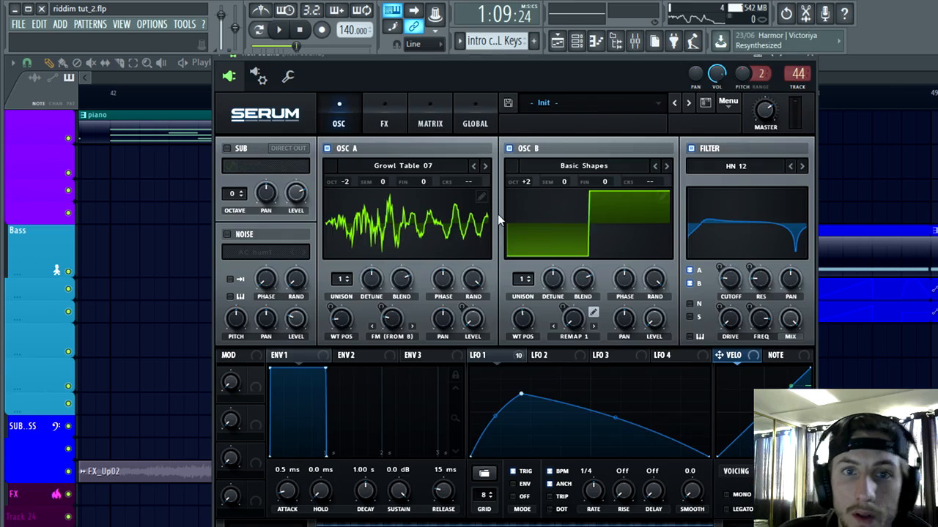
{"action": "left_click", "coordinate": [633, 45]}
{"action": "right_click", "coordinate": [681, 77]}
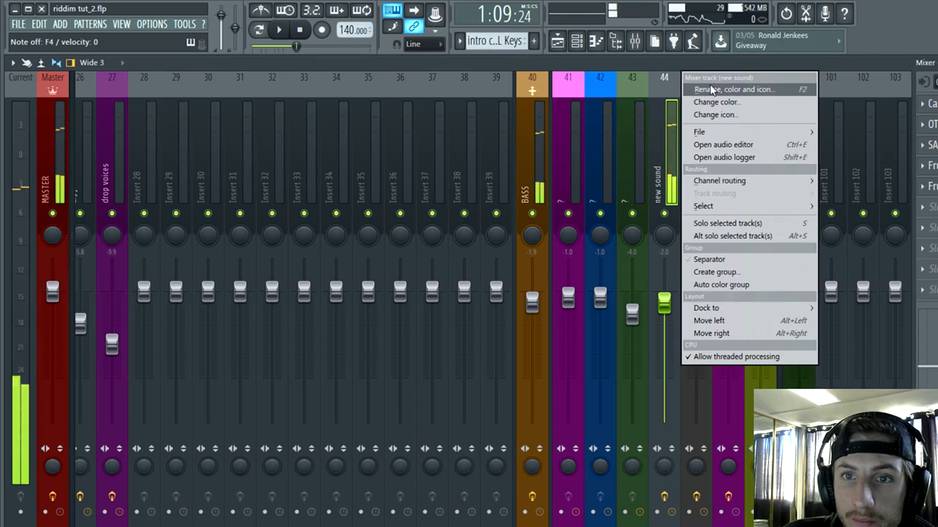
{"action": "left_click", "coordinate": [712, 88]}
{"action": "key", "text": "Return"}
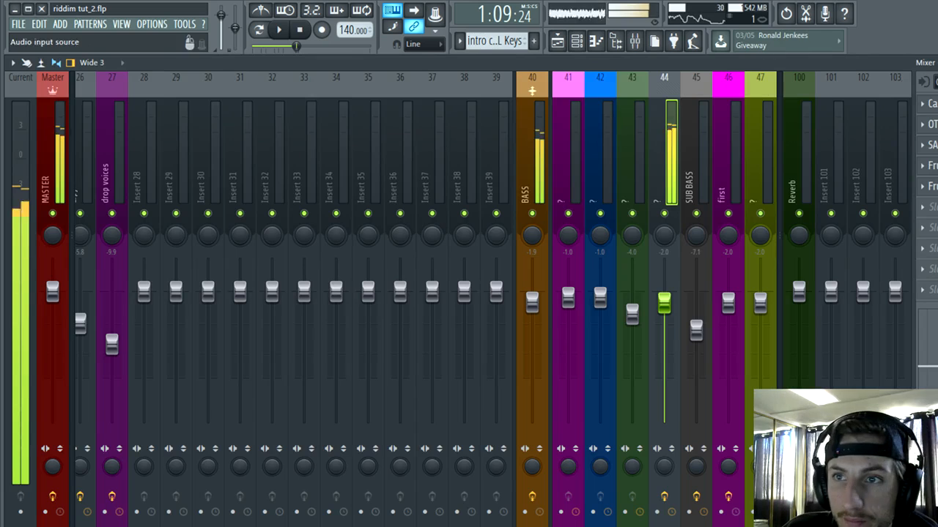
Step: Show the Bass channels and browse the plugin database to the VST generators
{"action": "left_click", "coordinate": [577, 42]}
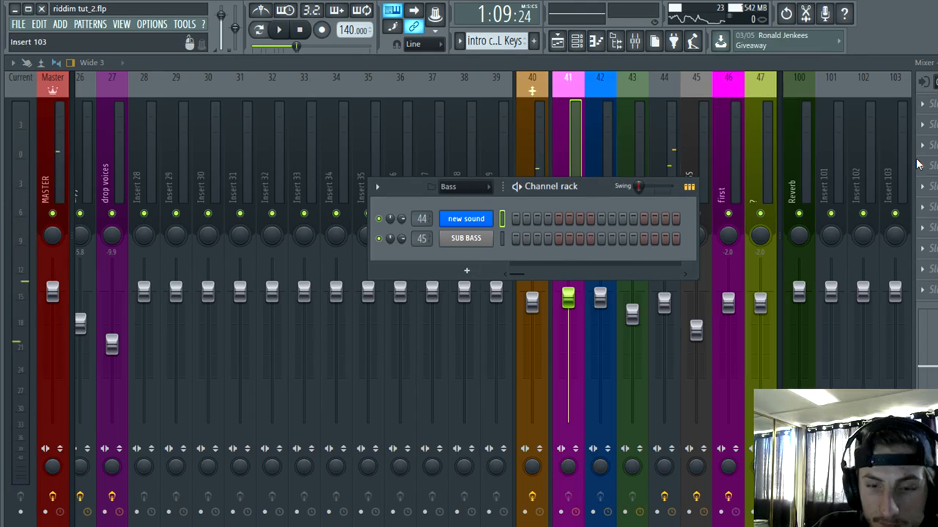
{"action": "key", "text": "alt+F8"}
{"action": "scroll", "coordinate": [659, 410], "scroll_direction": "down", "scroll_amount": 3}
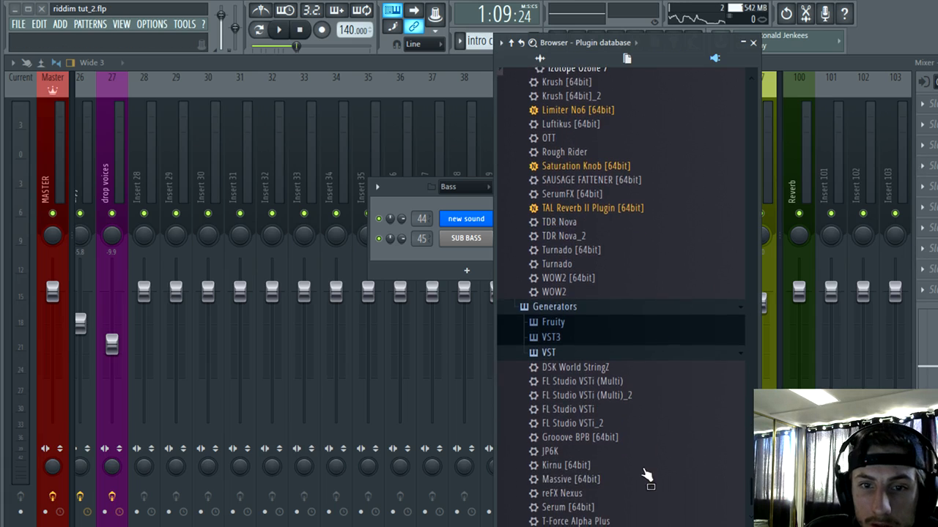
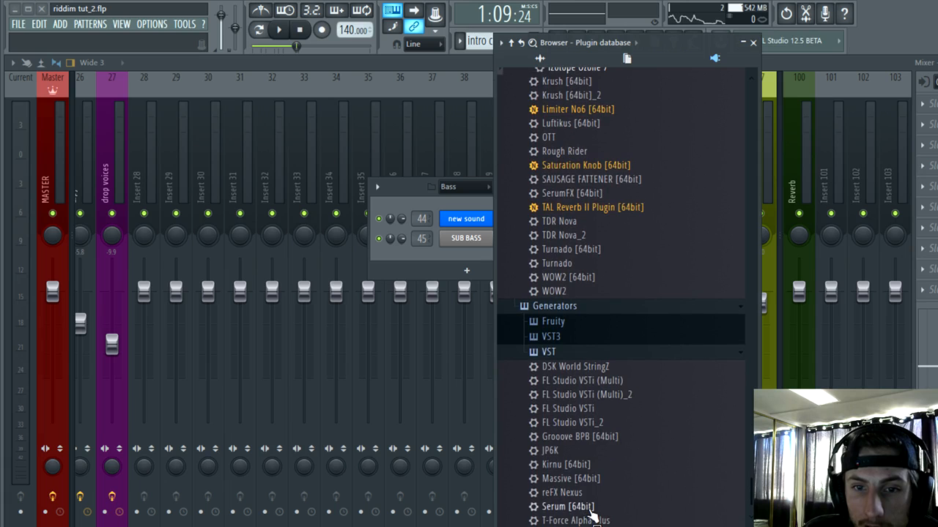
Step: Add Serum as a new channel in the Bass group and set oscillator A's octave to -2
{"action": "left_click_drag", "start_coordinate": [590, 514], "coordinate": [459, 297]}
{"action": "left_click_drag", "start_coordinate": [464, 250], "coordinate": [463, 251]}
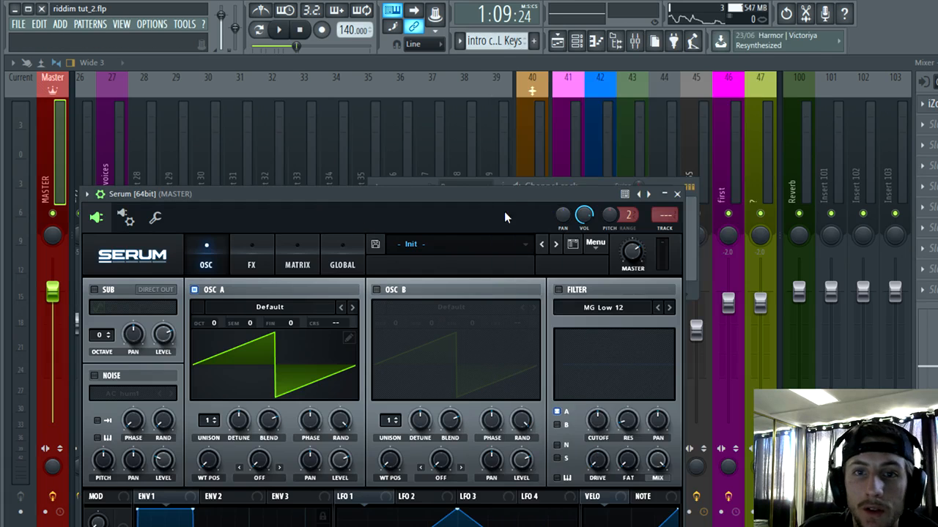
{"action": "left_click_drag", "start_coordinate": [505, 211], "coordinate": [695, 94]}
{"action": "left_click_drag", "start_coordinate": [398, 206], "coordinate": [401, 232]}
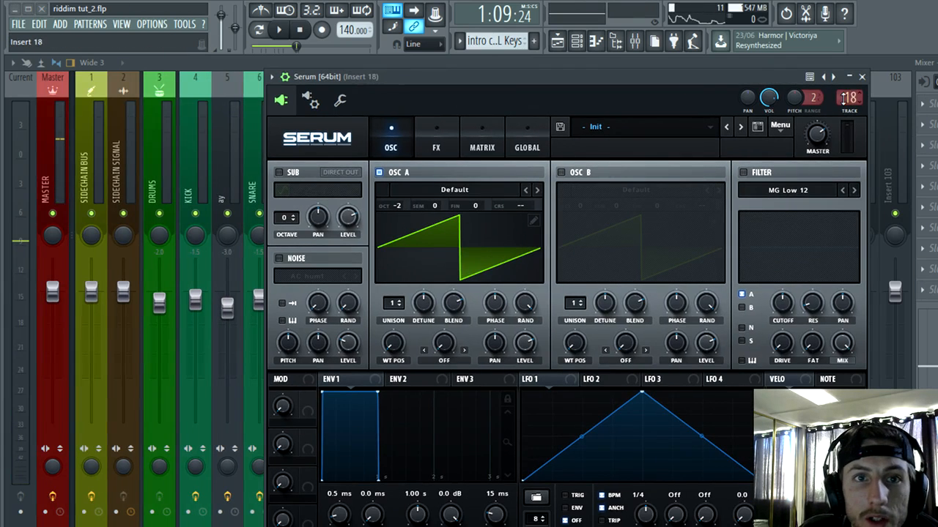
Step: Route the new Serum channel to mixer track 41
{"action": "scroll", "coordinate": [846, 98], "scroll_direction": "up", "scroll_amount": 11}
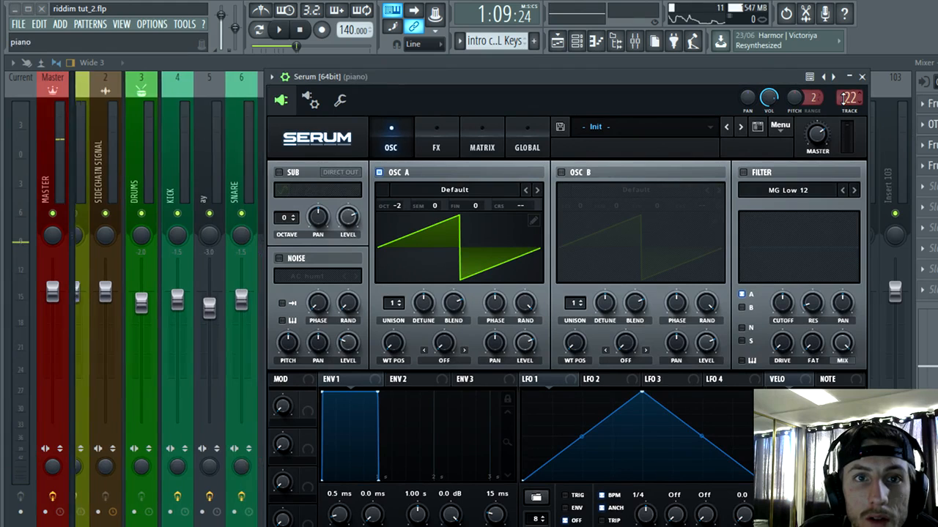
{"action": "scroll", "coordinate": [846, 98], "scroll_direction": "up", "scroll_amount": 8}
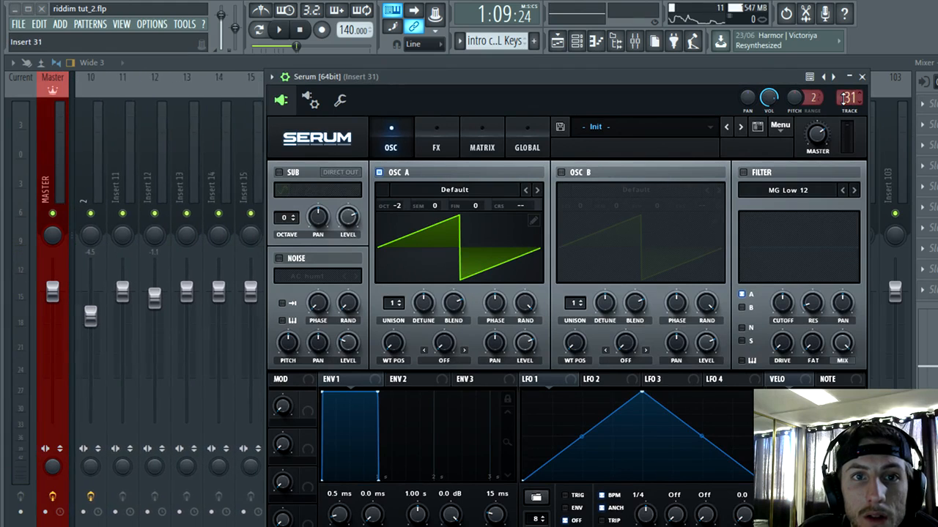
{"action": "scroll", "coordinate": [846, 98], "scroll_direction": "up", "scroll_amount": 4}
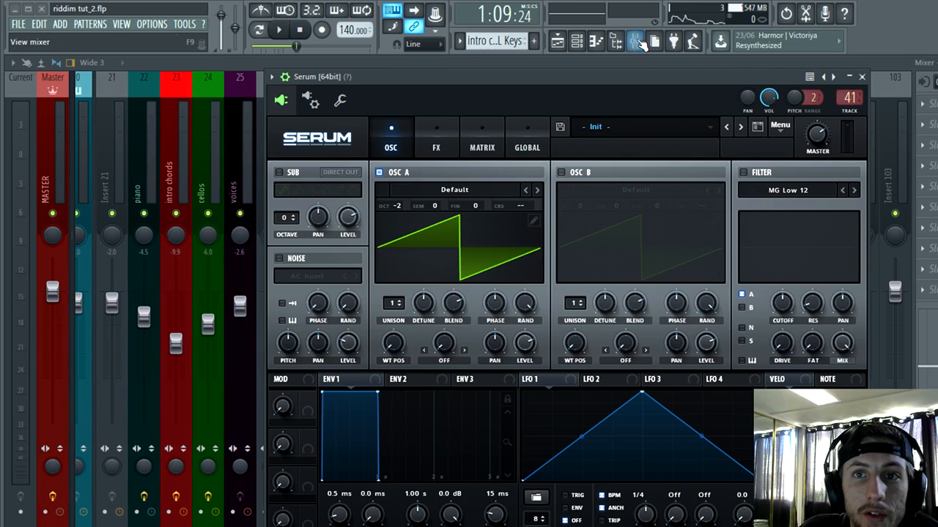
Step: Rename mixer track 41 as SECONDGRZOWL and set both its volume and the BASS track's volume to -2.0 dB
{"action": "left_click", "coordinate": [637, 43]}
{"action": "right_click", "coordinate": [773, 79]}
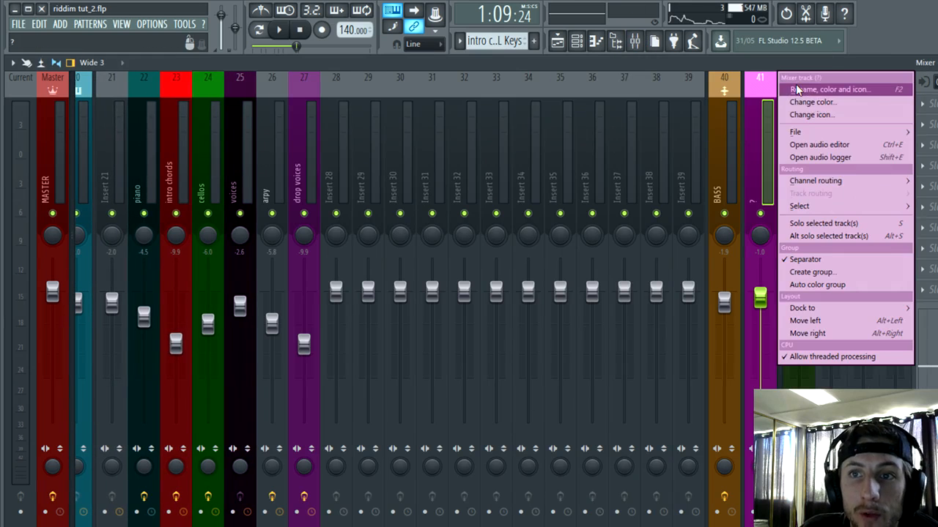
{"action": "left_click", "coordinate": [795, 84]}
{"action": "type", "text": "SE"}
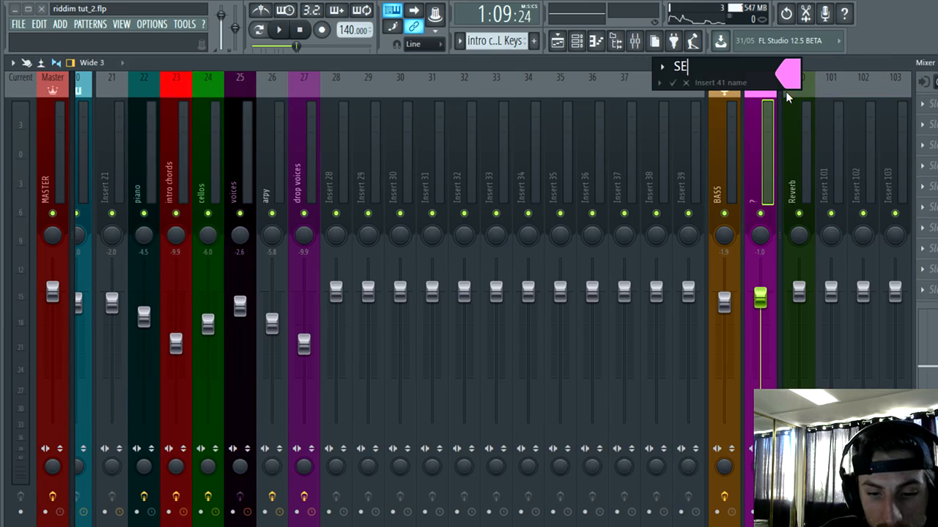
{"action": "type", "text": "CONDGRZOWL"}
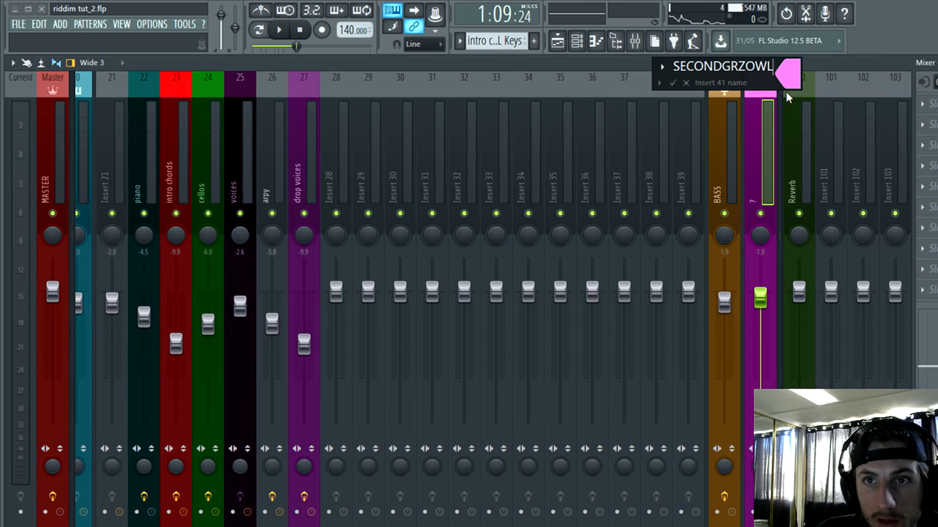
{"action": "key", "text": "Return"}
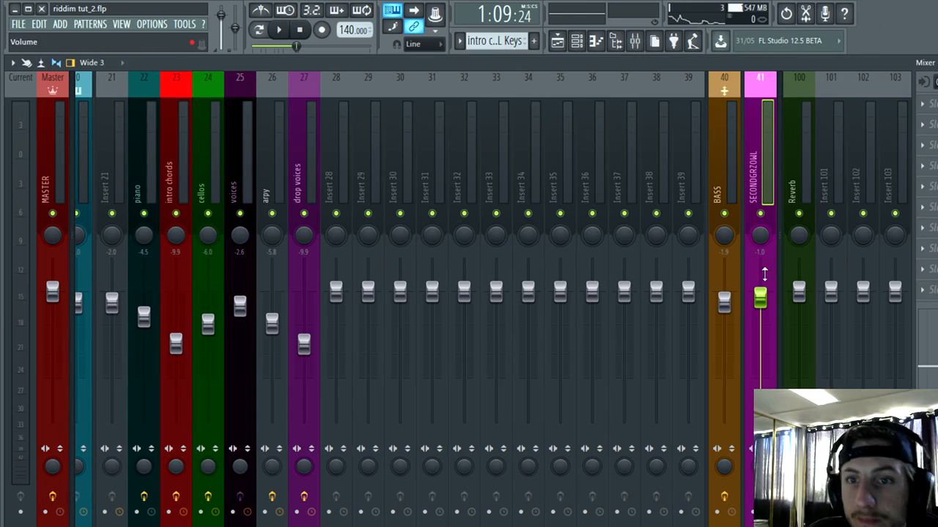
{"action": "left_click_drag", "start_coordinate": [724, 300], "coordinate": [724, 303]}
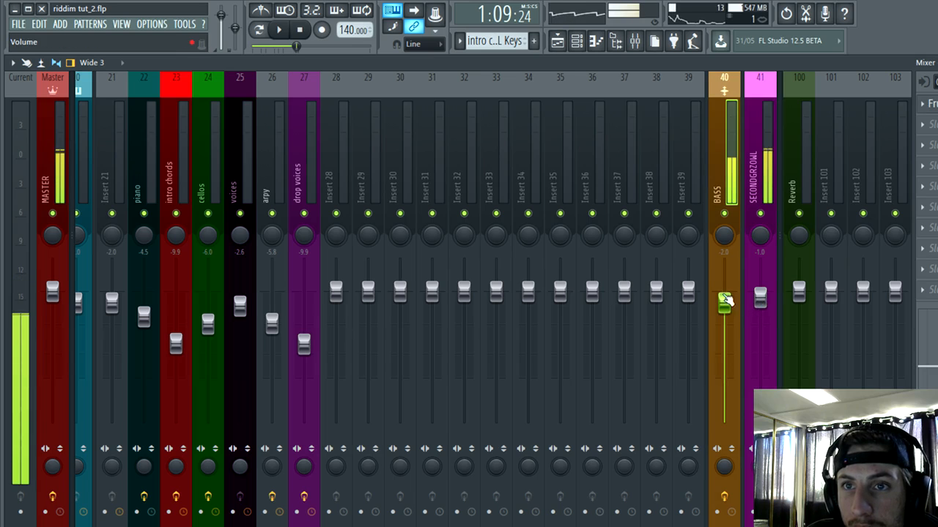
{"action": "left_click_drag", "start_coordinate": [768, 296], "coordinate": [767, 301]}
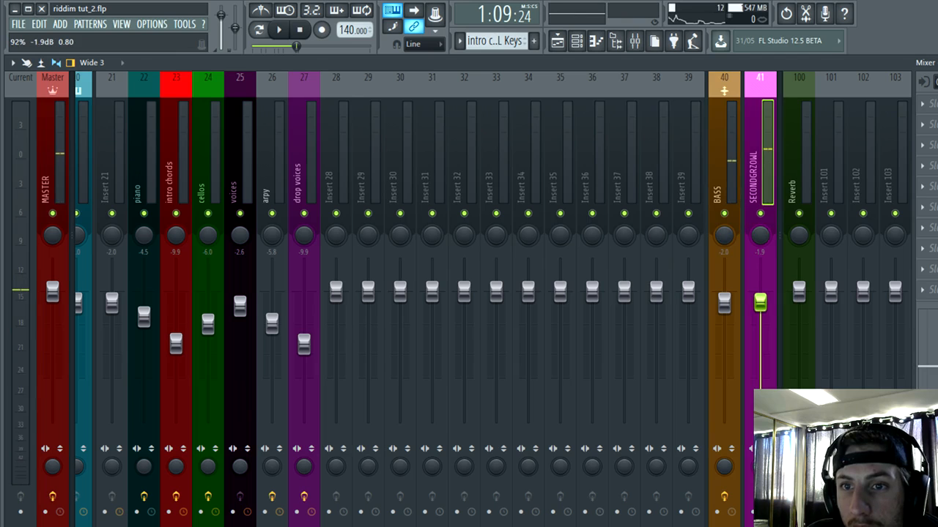
Step: Rename the Serum channel as secondd and give it a custom dark teal color
{"action": "left_click", "coordinate": [576, 40]}
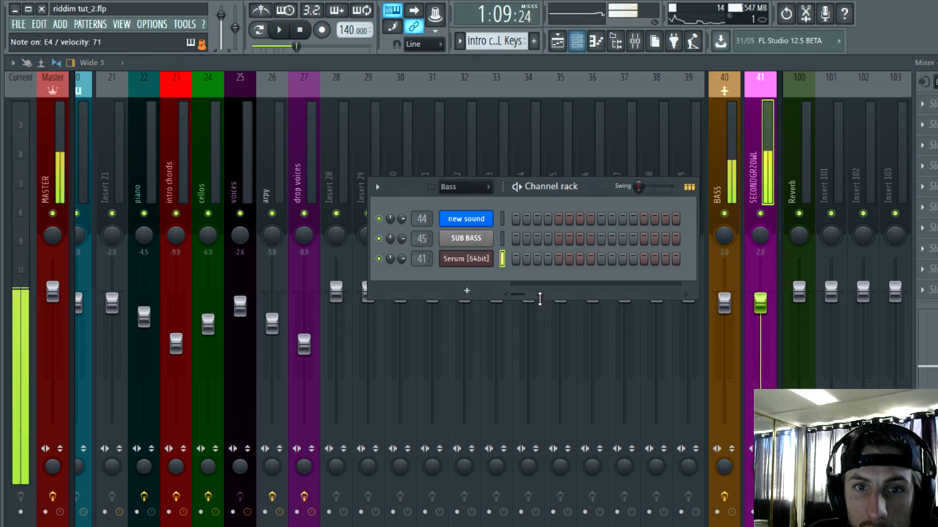
{"action": "right_click", "coordinate": [484, 259]}
{"action": "left_click", "coordinate": [513, 277]}
{"action": "type", "text": "S"}
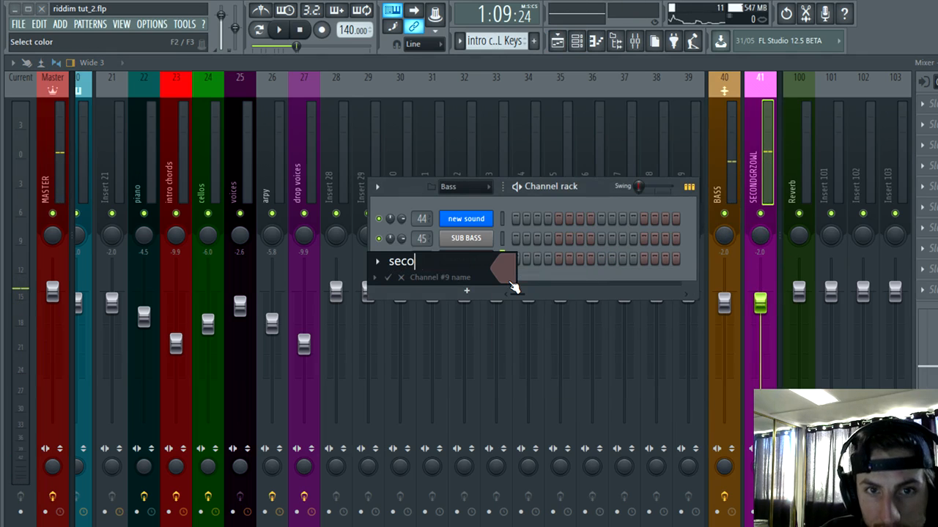
{"action": "left_click", "coordinate": [511, 281]}
{"action": "left_click", "coordinate": [515, 279]}
{"action": "left_click", "coordinate": [513, 275]}
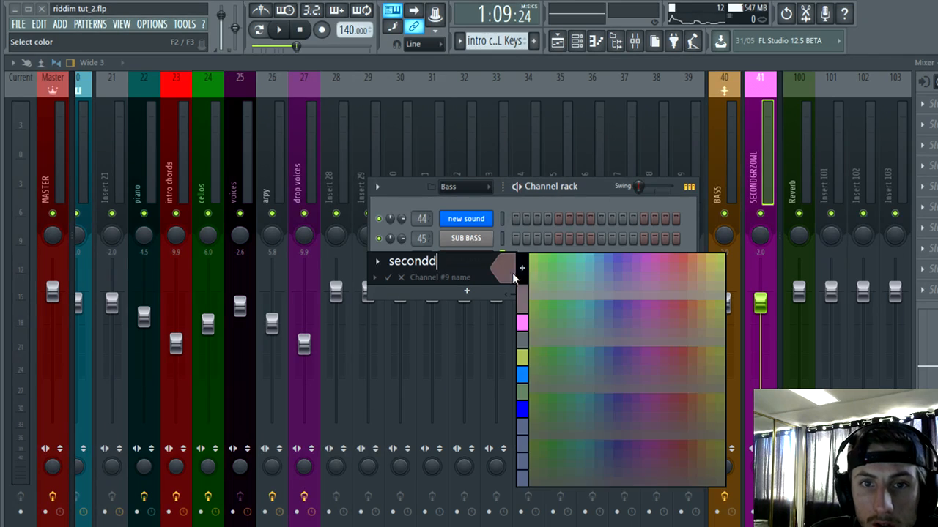
{"action": "left_click", "coordinate": [524, 269]}
{"action": "left_click", "coordinate": [448, 226]}
{"action": "key", "text": "Return"}
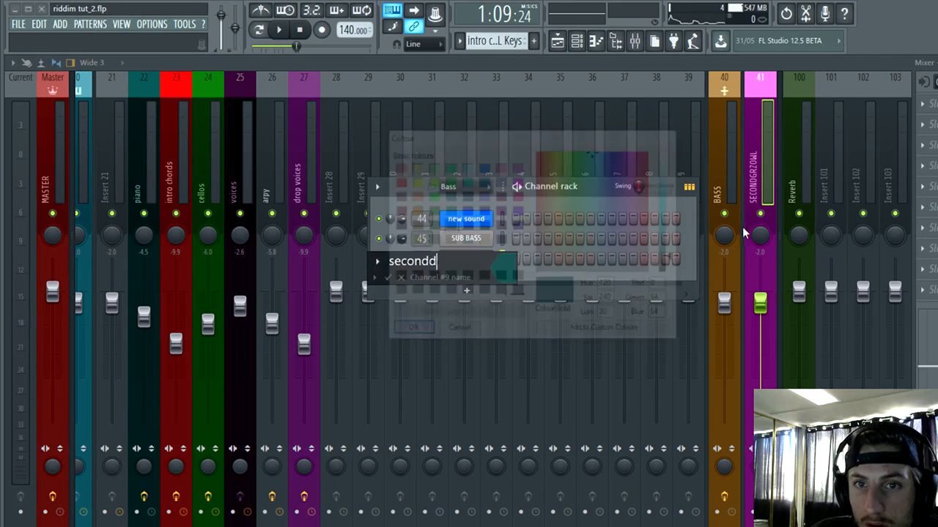
{"action": "key", "text": "Return"}
Step: Change the color of mixer track 41 to the same dark teal as the secondd channel
{"action": "right_click", "coordinate": [764, 154]}
{"action": "left_click", "coordinate": [795, 91]}
{"action": "left_click", "coordinate": [786, 84]}
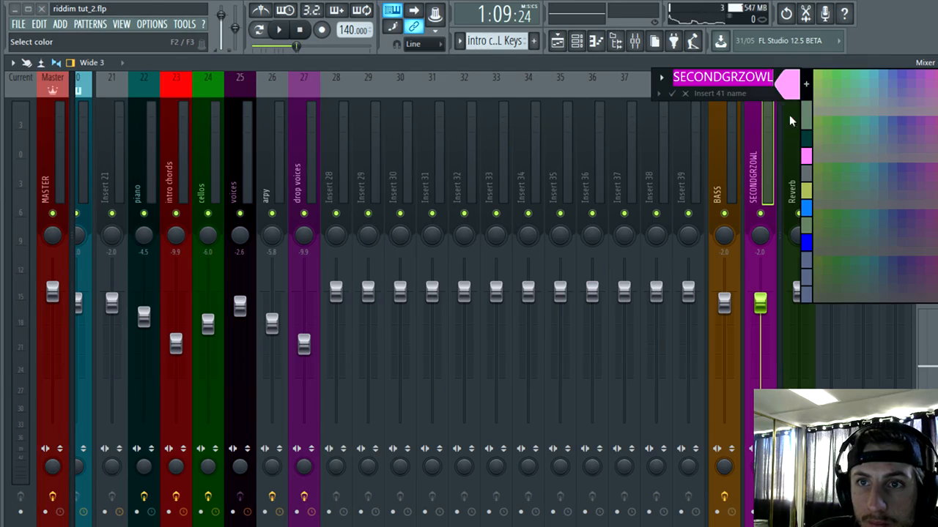
{"action": "left_click", "coordinate": [801, 136]}
{"action": "key", "text": "Return"}
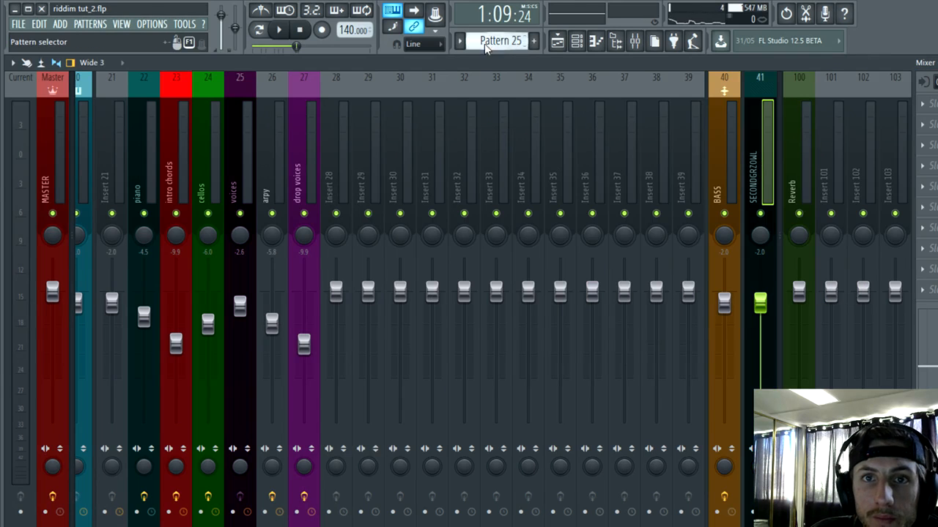
Step: Name Pattern 25 second and color it the same dark teal
{"action": "left_click", "coordinate": [485, 43]}
{"action": "left_click", "coordinate": [630, 94]}
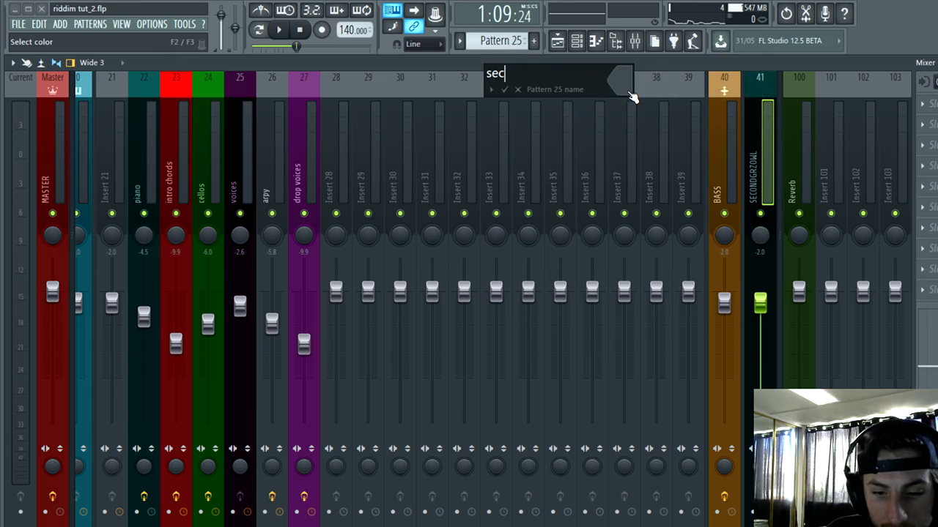
{"action": "left_click", "coordinate": [628, 96]}
{"action": "left_click", "coordinate": [639, 133]}
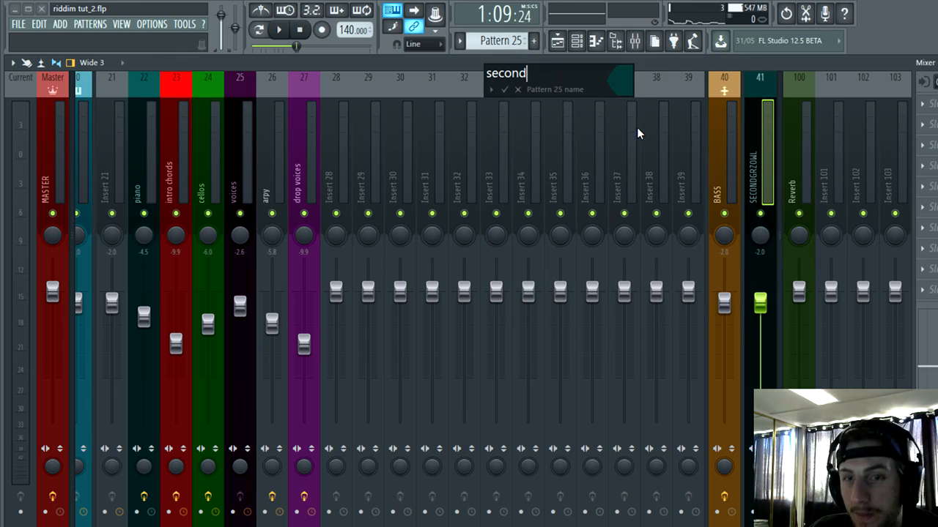
{"action": "key", "text": "Return"}
Step: Return to the playlist and place the second pattern as a clip near bar 44 on an empty Bass track
{"action": "key", "text": "Escape"}
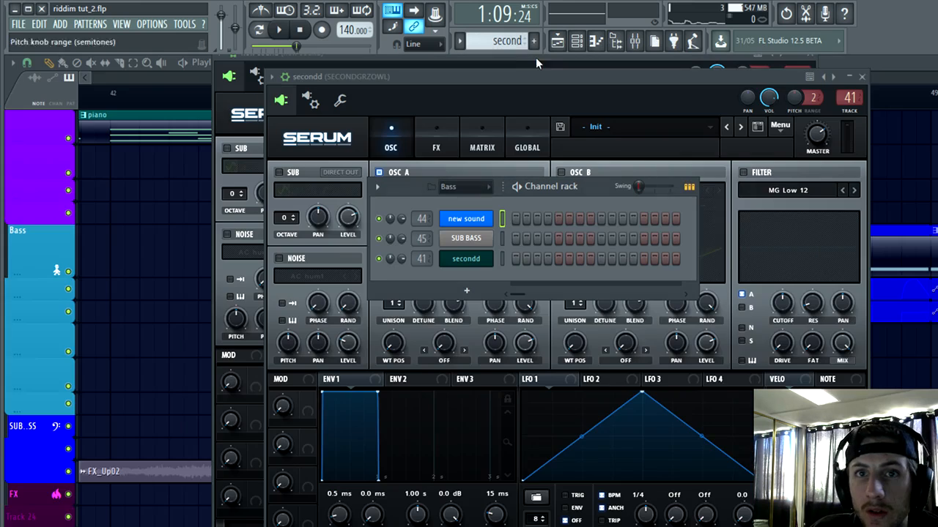
{"action": "left_click", "coordinate": [23, 270]}
{"action": "left_click_drag", "start_coordinate": [138, 231], "coordinate": [353, 365]}
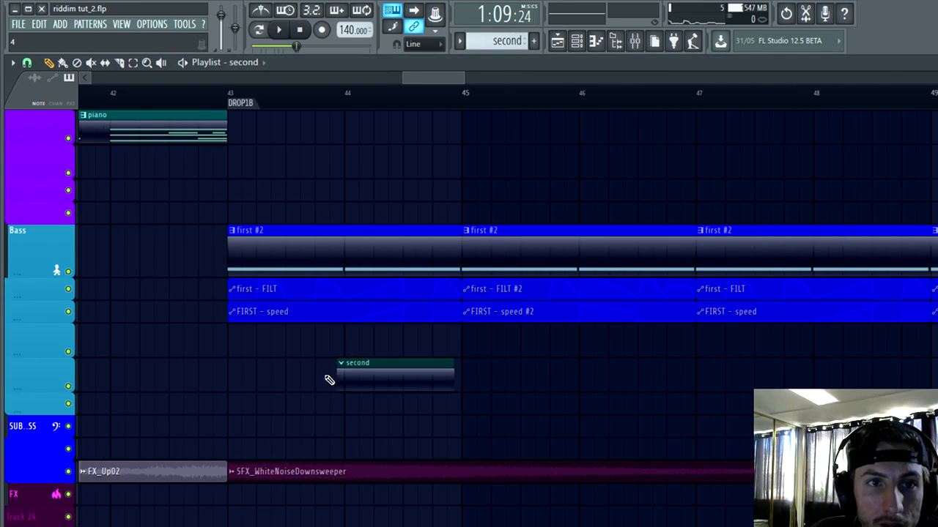
Step: Play the start of DROP1B and move the second clip to beat 2 of bar 43, just below the FIRST - speed track
{"action": "scroll", "coordinate": [330, 378], "scroll_direction": "up", "scroll_amount": 4}
{"action": "left_click", "coordinate": [86, 94]}
{"action": "key", "text": "space"}
{"action": "scroll", "coordinate": [172, 322], "scroll_direction": "up", "scroll_amount": 3}
{"action": "key", "text": "space"}
{"action": "key", "text": "space"}
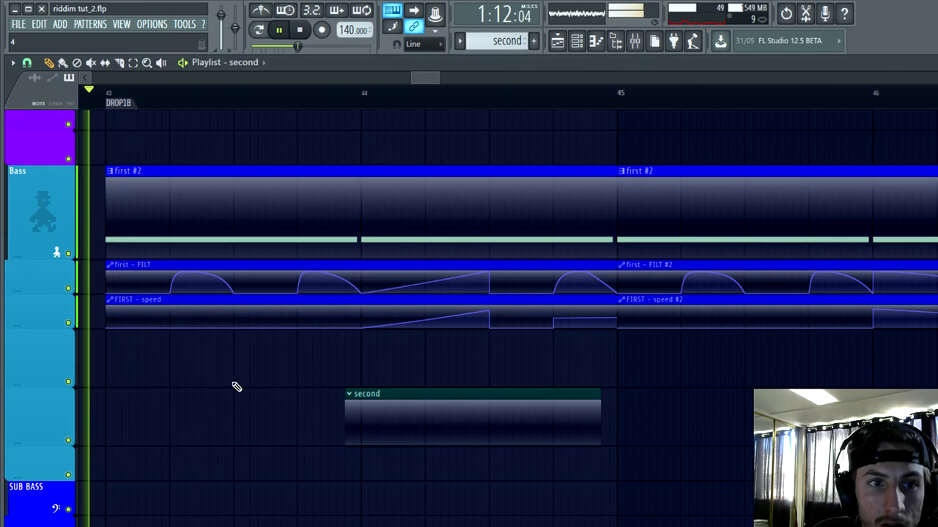
{"action": "key", "text": "space"}
{"action": "scroll", "coordinate": [242, 387], "scroll_direction": "up", "scroll_amount": 2}
{"action": "scroll", "coordinate": [303, 400], "scroll_direction": "down", "scroll_amount": 2}
{"action": "scroll", "coordinate": [215, 439], "scroll_direction": "up", "scroll_amount": 3}
{"action": "key", "text": "space"}
{"action": "left_click_drag", "start_coordinate": [602, 424], "coordinate": [293, 335]}
{"action": "key", "text": "space"}
{"action": "scroll", "coordinate": [248, 383], "scroll_direction": "down", "scroll_amount": 4}
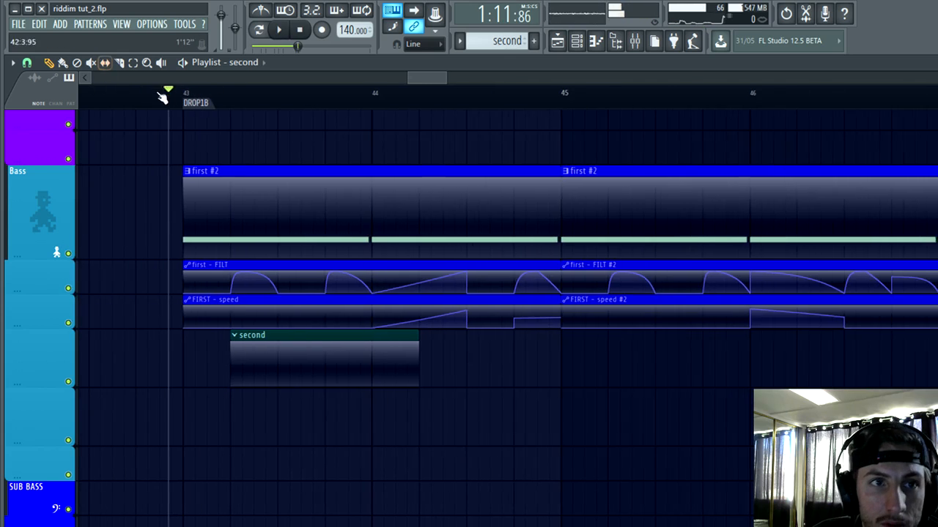
Step: Trim the bar 43 first #2, FILT and speed clips to one beat and place the second clip directly after first #2 on its track
{"action": "scroll", "coordinate": [251, 266], "scroll_direction": "down", "scroll_amount": 4}
{"action": "left_click_drag", "start_coordinate": [299, 338], "coordinate": [282, 157]}
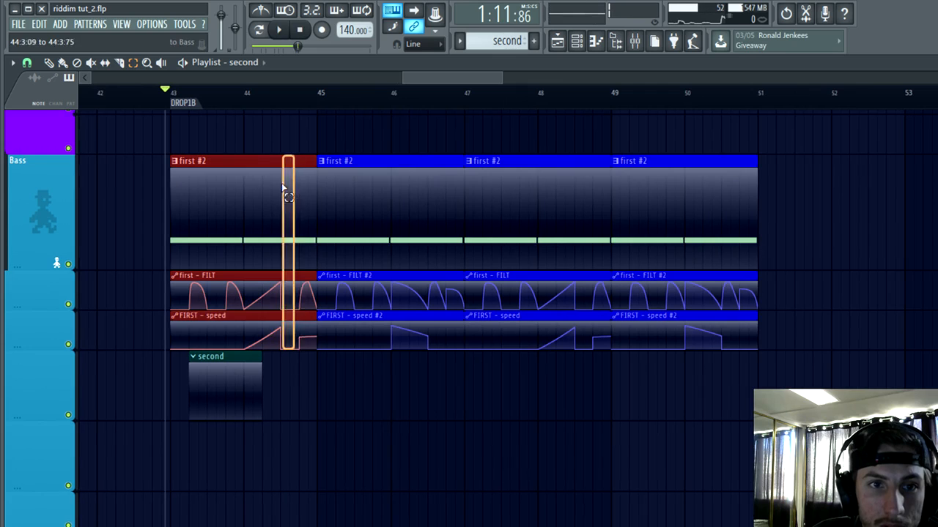
{"action": "scroll", "coordinate": [96, 237], "scroll_direction": "up", "scroll_amount": 3}
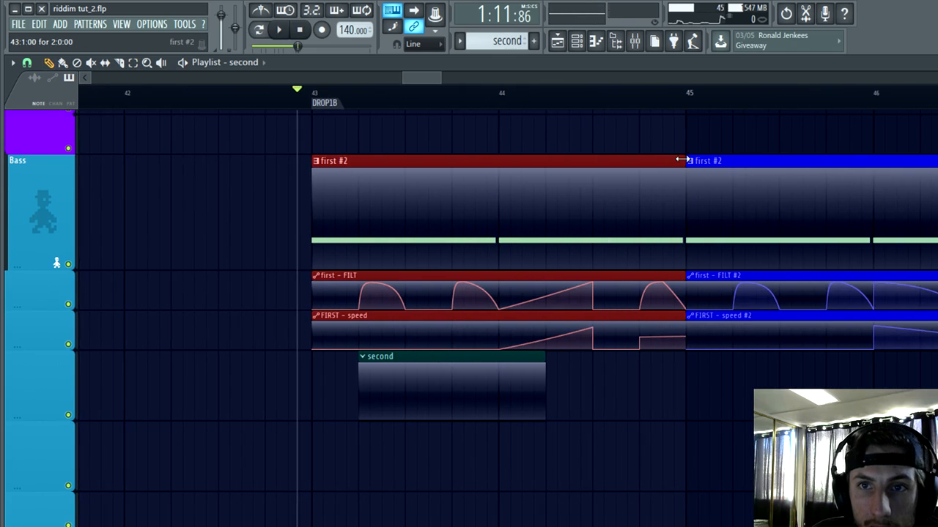
{"action": "left_click_drag", "start_coordinate": [681, 160], "coordinate": [352, 185]}
{"action": "scroll", "coordinate": [396, 343], "scroll_direction": "up", "scroll_amount": 3}
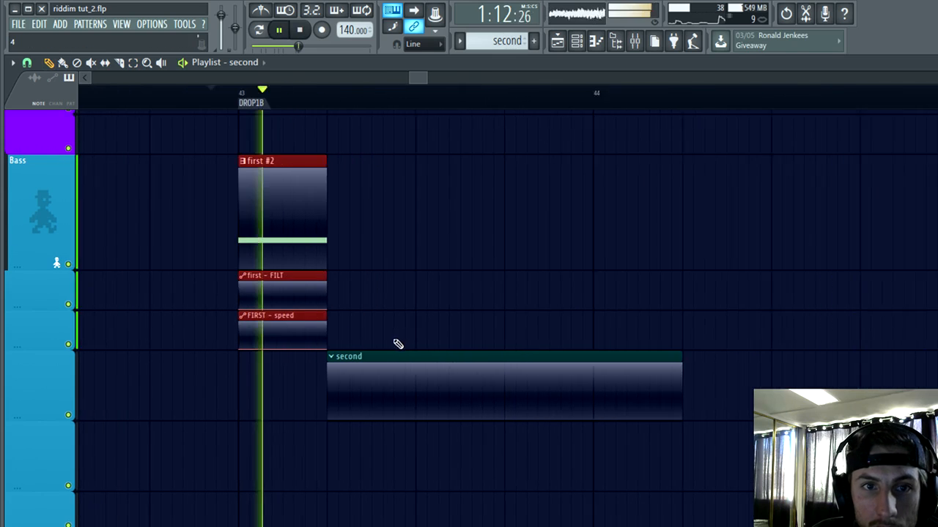
{"action": "left_click_drag", "start_coordinate": [379, 368], "coordinate": [375, 156]}
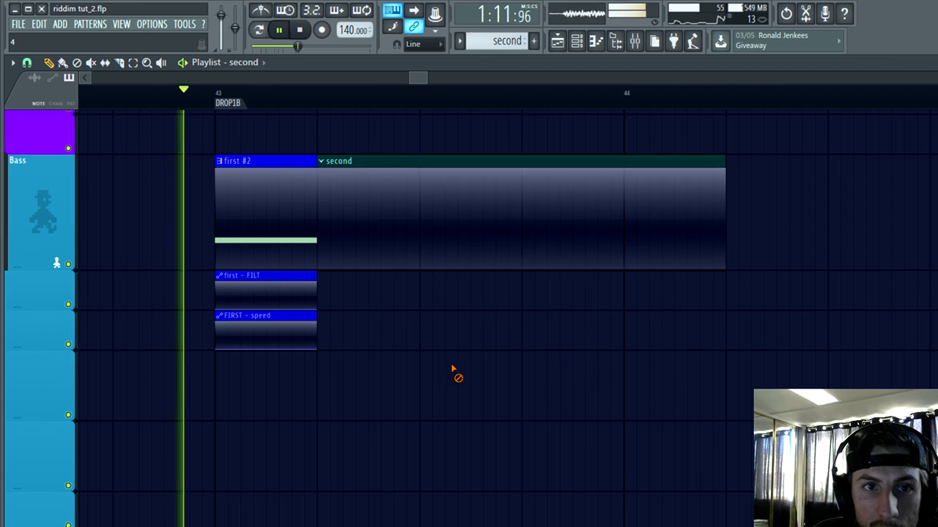
{"action": "scroll", "coordinate": [456, 374], "scroll_direction": "up", "scroll_amount": 2}
Step: Draw a one-beat D4 note at the start of the secondd channel's piano roll and play it back
{"action": "left_click", "coordinate": [577, 41]}
{"action": "right_click", "coordinate": [486, 264]}
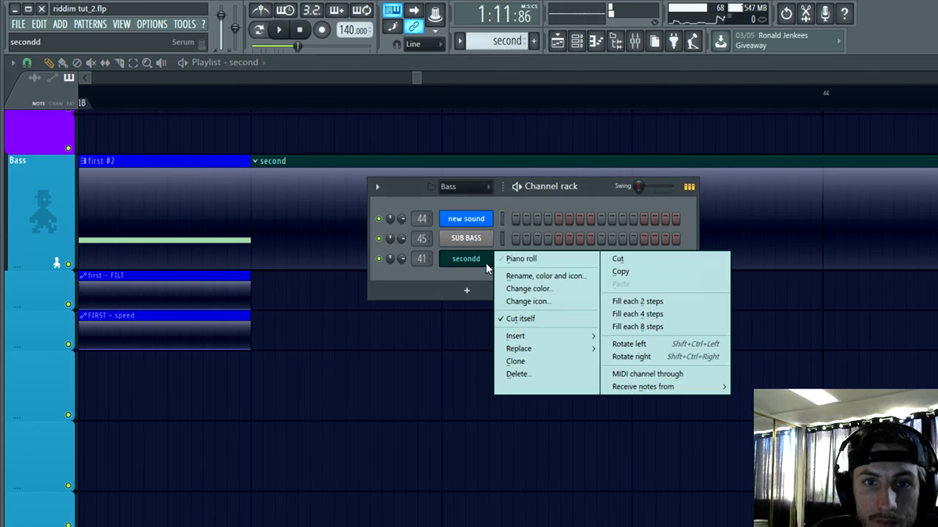
{"action": "left_click", "coordinate": [516, 261]}
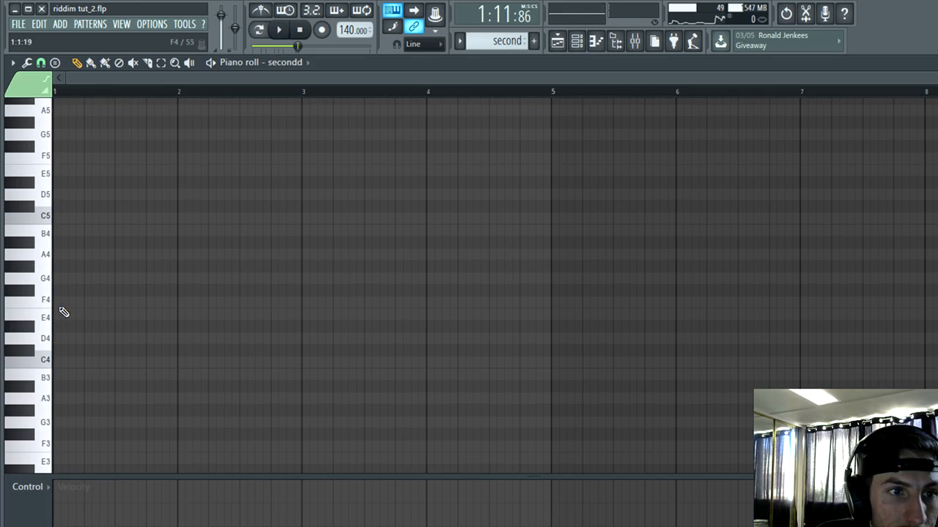
{"action": "left_click_drag", "start_coordinate": [57, 341], "coordinate": [30, 338]}
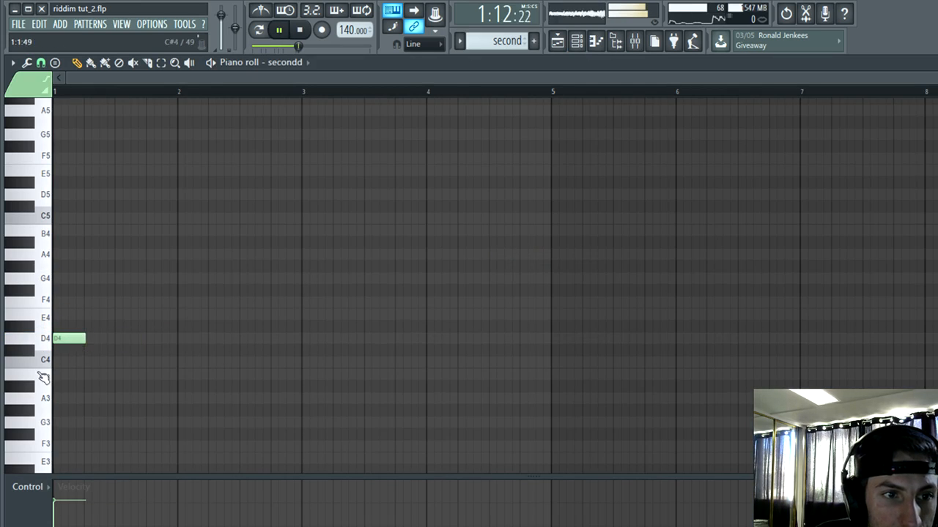
{"action": "scroll", "coordinate": [207, 364], "scroll_direction": "up", "scroll_amount": 9}
{"action": "key", "text": "space"}
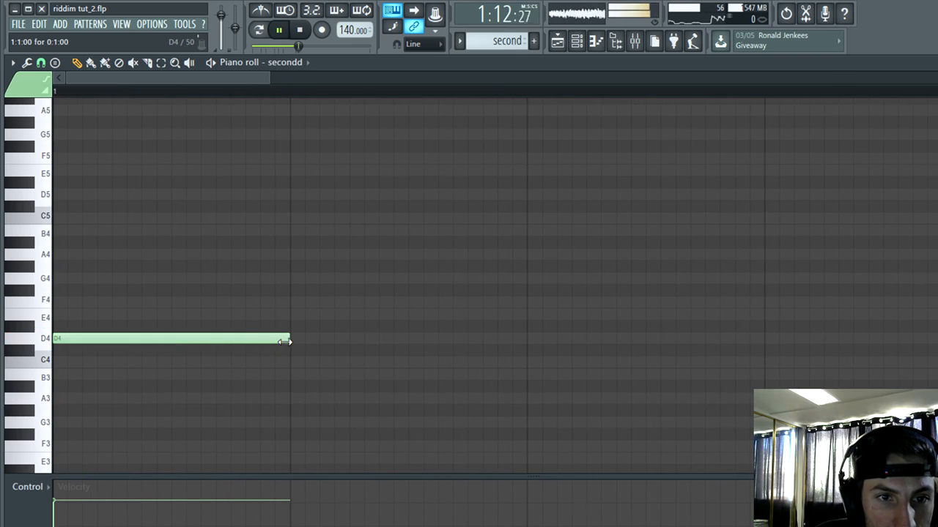
{"action": "key", "text": "space"}
Step: In the secondd channel's Serum, modulate oscillator A's level with LFO 1 in Trig mode, shifting its peak earlier and bowing the falling segment outward
{"action": "left_click", "coordinate": [577, 40]}
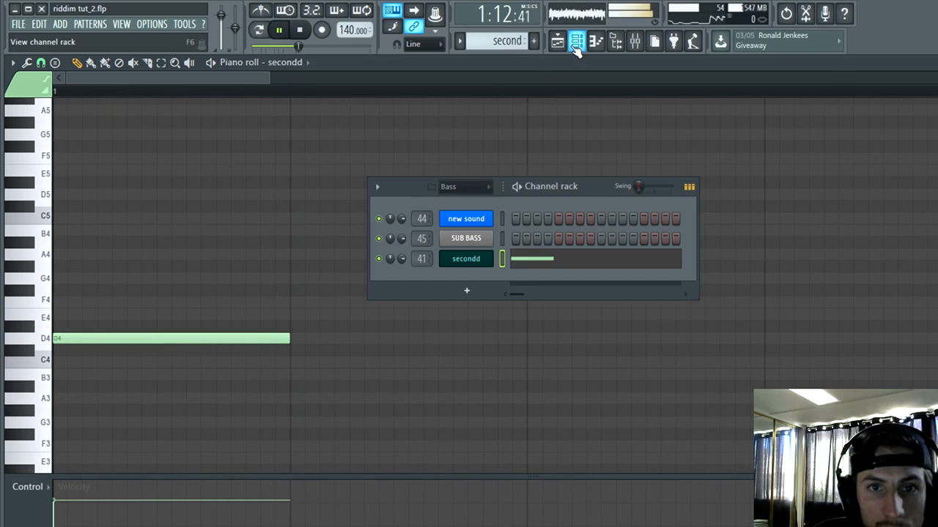
{"action": "key", "text": "space"}
{"action": "left_click", "coordinate": [469, 260]}
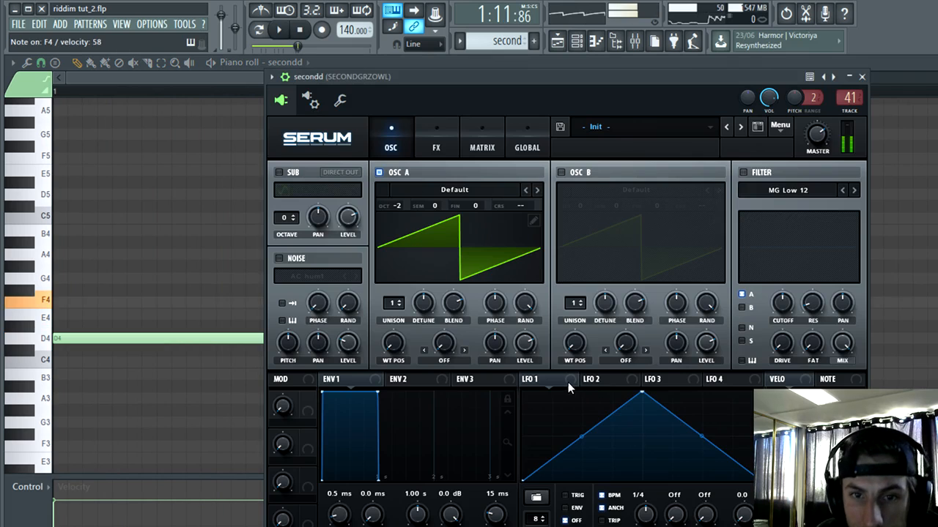
{"action": "left_click_drag", "start_coordinate": [506, 76], "coordinate": [496, 52]}
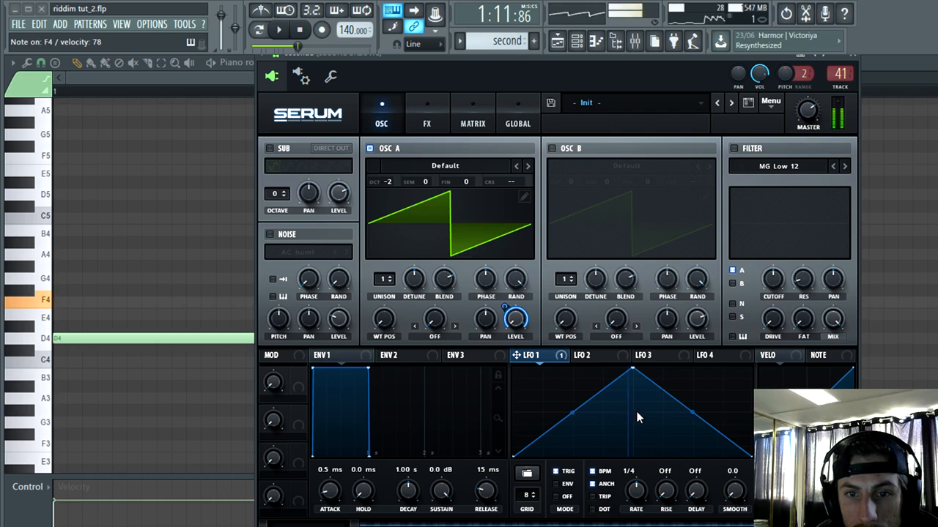
{"action": "left_click_drag", "start_coordinate": [624, 369], "coordinate": [584, 368]}
{"action": "left_click_drag", "start_coordinate": [663, 413], "coordinate": [673, 396]}
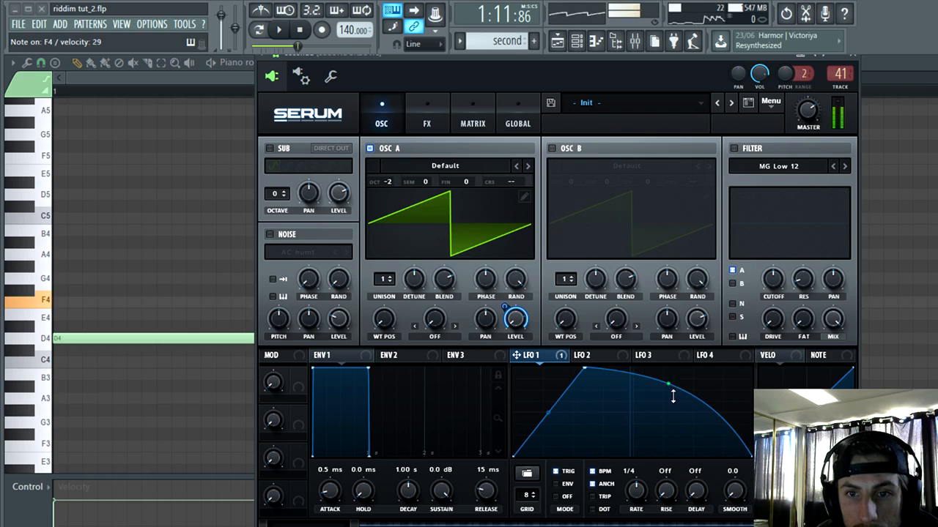
Step: Bow LFO 1's rising segment outward and load the Kakatoo wavetable from RPS 100 Wavetables into oscillator A
{"action": "left_click_drag", "start_coordinate": [545, 411], "coordinate": [597, 375]}
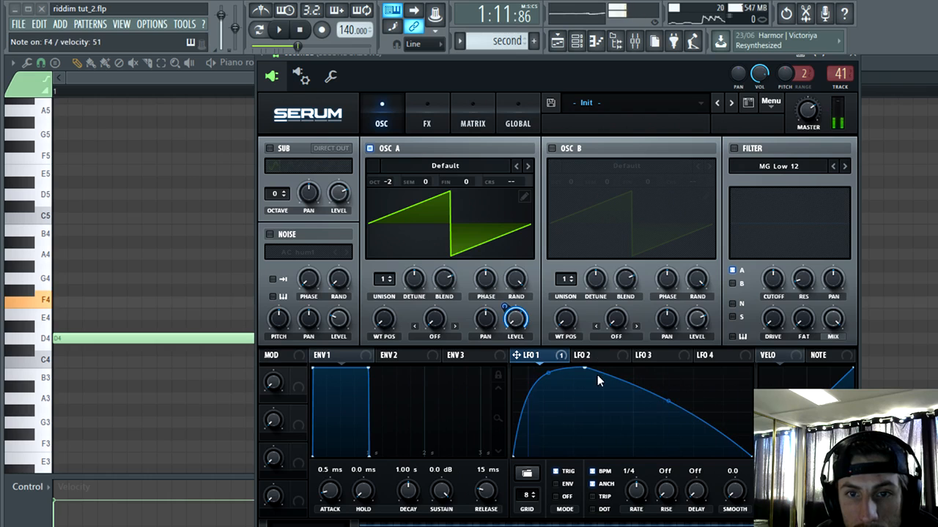
{"action": "left_click", "coordinate": [444, 165]}
{"action": "mouse_move", "coordinate": [459, 247]}
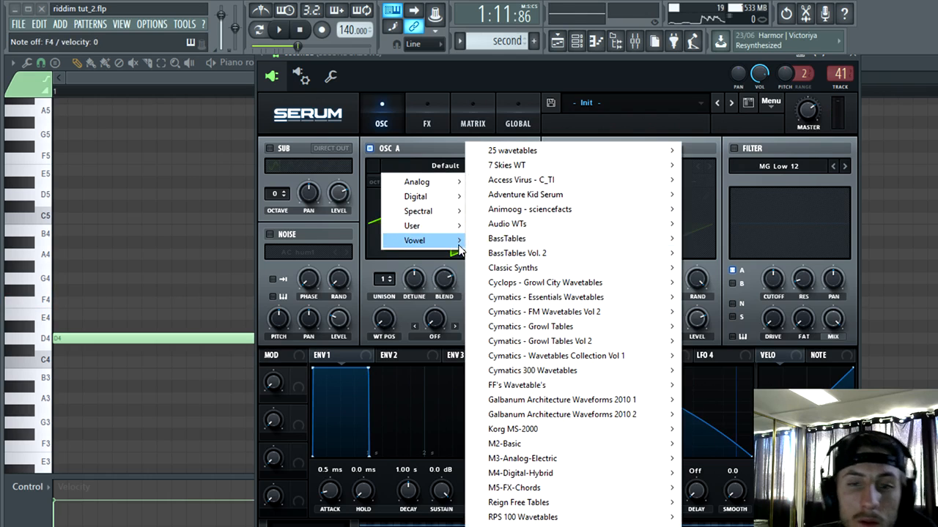
{"action": "mouse_move", "coordinate": [522, 517]}
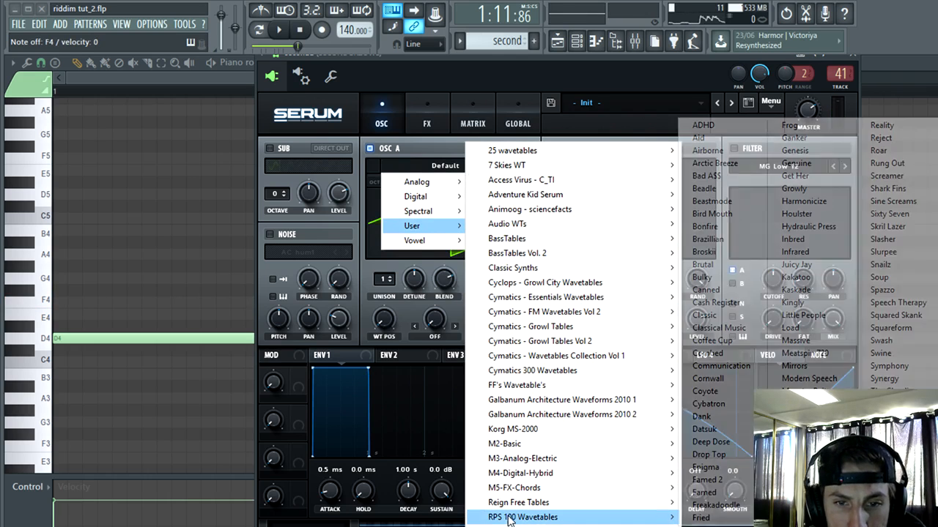
{"action": "left_click", "coordinate": [827, 283]}
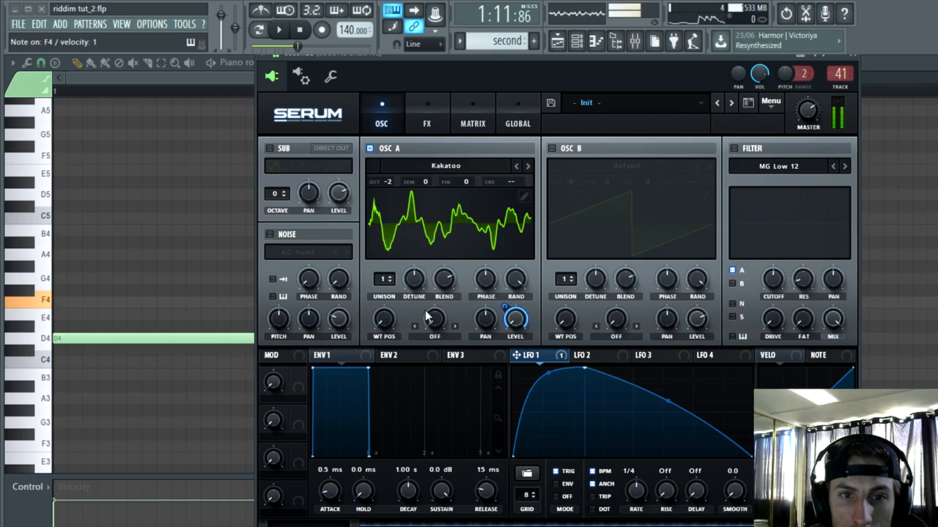
Step: Set oscillator A's wavetable position to 29 with LFO 1 modulating it, and choose FM (from B) as the warp mode
{"action": "mouse_move", "coordinate": [393, 325]}
{"action": "left_mouse_down"}
{"action": "mouse_move", "coordinate": [411, 321]}
{"action": "mouse_move", "coordinate": [387, 322]}
{"action": "mouse_move", "coordinate": [383, 313]}
{"action": "mouse_move", "coordinate": [376, 333]}
{"action": "left_mouse_up"}
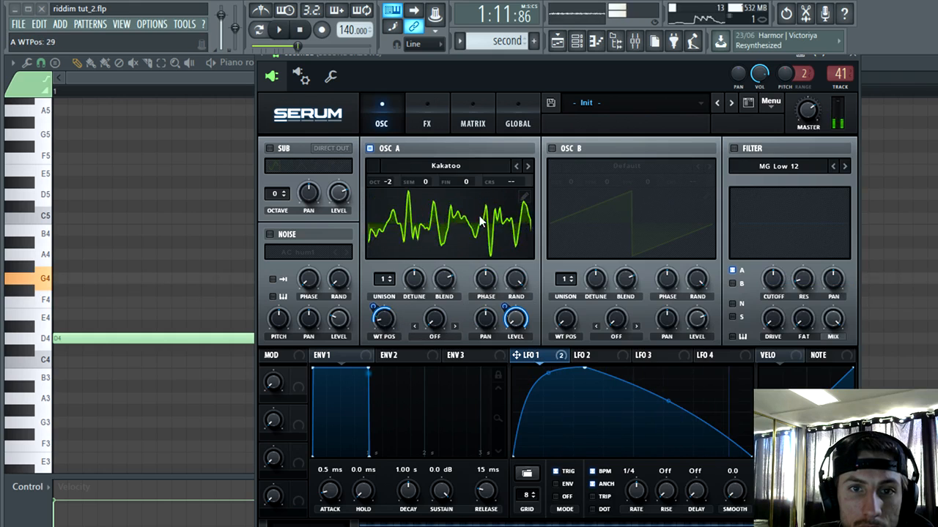
{"action": "left_click", "coordinate": [454, 337]}
{"action": "left_click", "coordinate": [456, 278]}
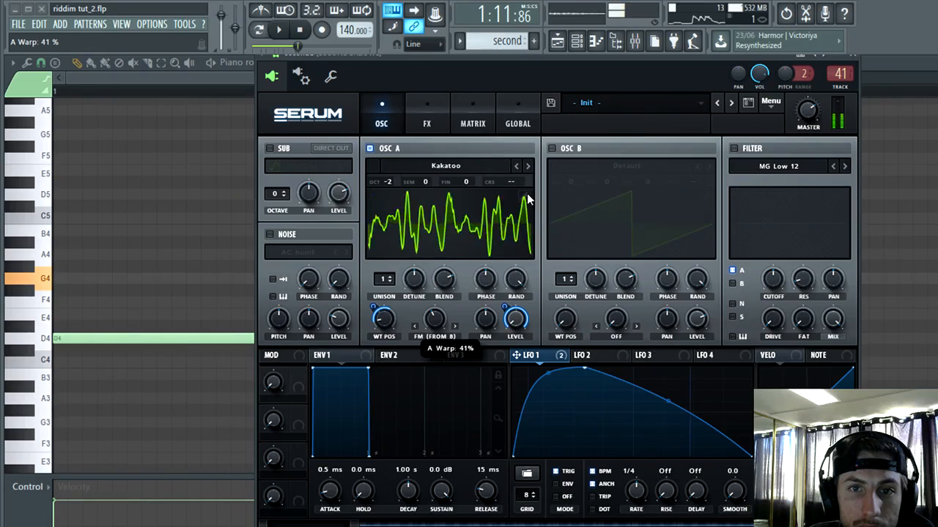
Step: Enable oscillator B with the ADHD wavetable at octave +1, and modulate its wavetable position of 145 with LFO 1
{"action": "left_click", "coordinate": [551, 148]}
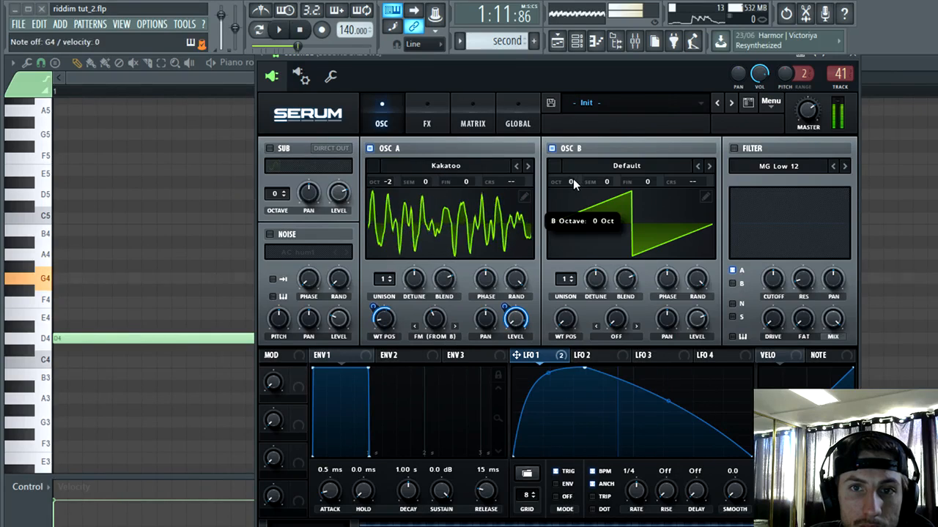
{"action": "left_click", "coordinate": [628, 166]}
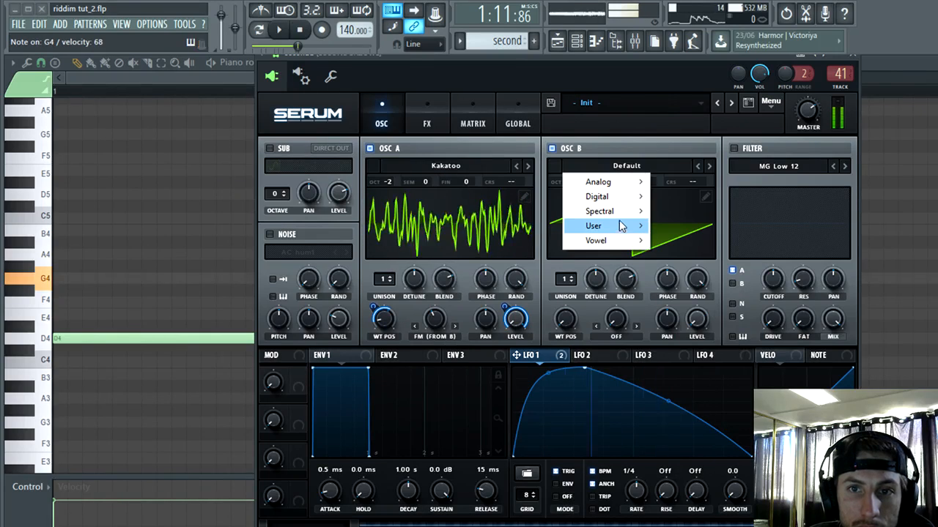
{"action": "mouse_move", "coordinate": [608, 225]}
{"action": "mouse_move", "coordinate": [698, 517]}
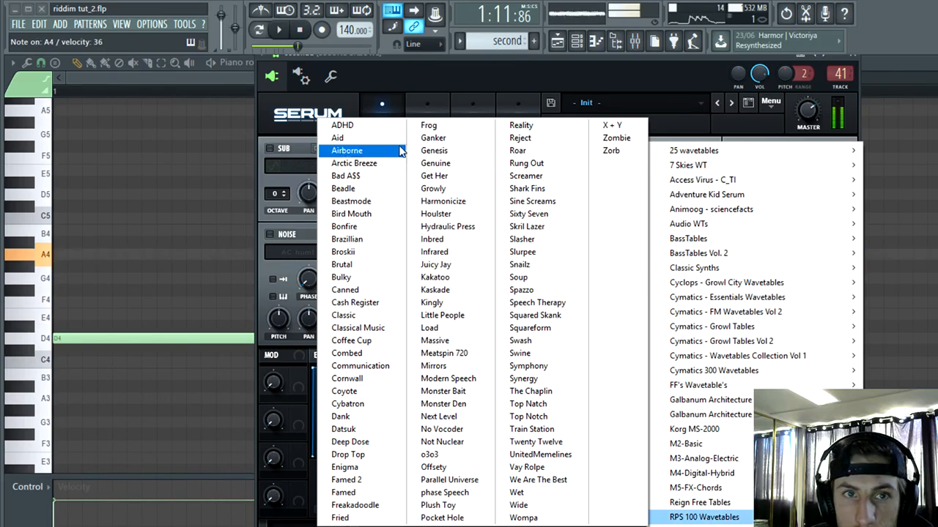
{"action": "left_click", "coordinate": [345, 123]}
{"action": "left_click_drag", "start_coordinate": [569, 322], "coordinate": [607, 274]}
{"action": "left_click_drag", "start_coordinate": [553, 359], "coordinate": [565, 304]}
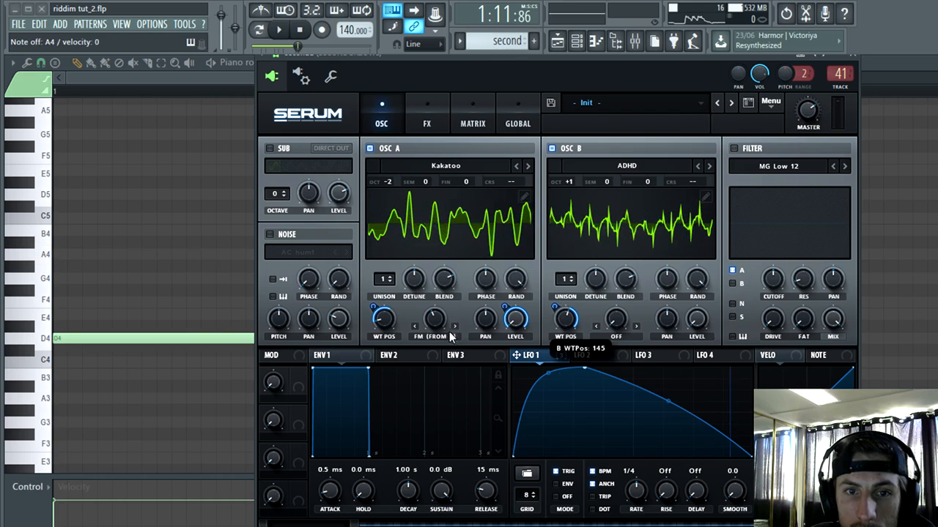
Step: Modulate oscillator A's FM warp with LFO 1, set the warp to 32%, and audition the sound
{"action": "left_click_drag", "start_coordinate": [424, 308], "coordinate": [438, 334]}
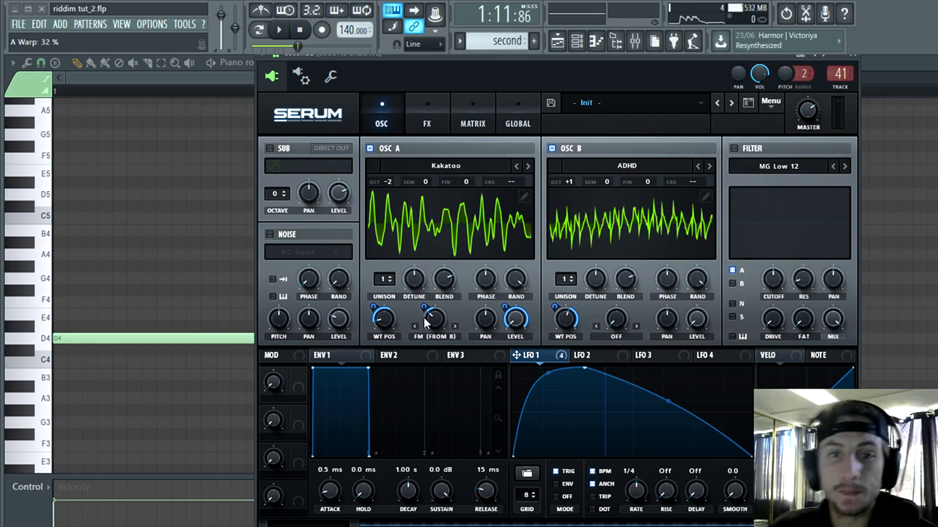
{"action": "key", "text": "v"}
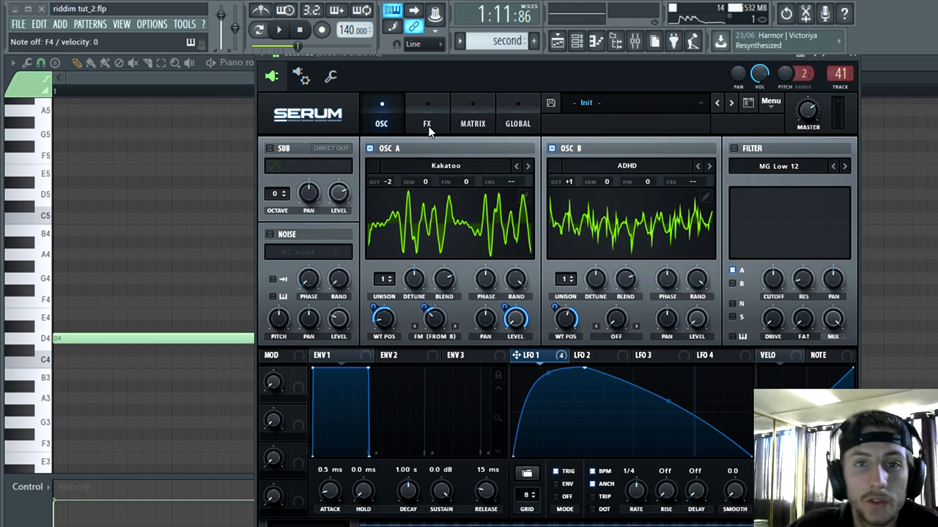
{"action": "key", "text": "b"}
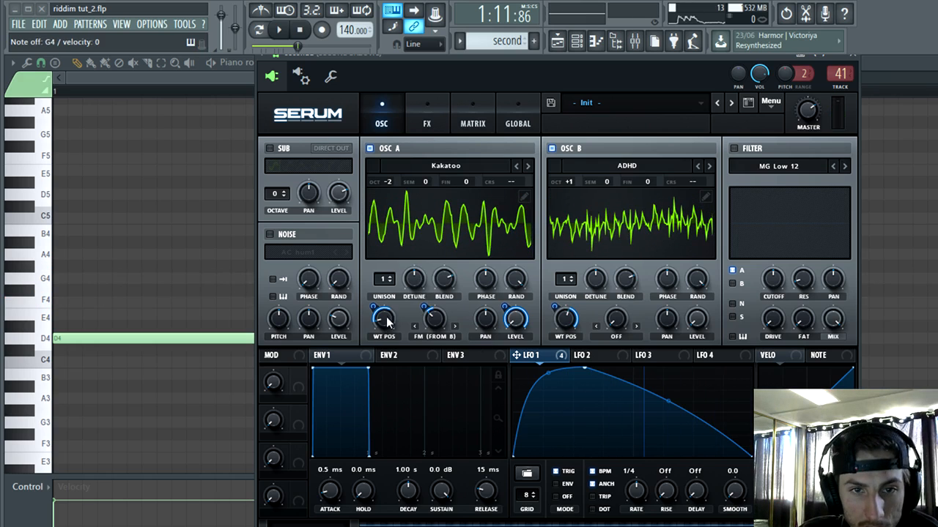
Step: Switch oscillator A's wavetable to Kaskade, readjust its wavetable position and set the FM warp to 29%
{"action": "left_click_drag", "start_coordinate": [387, 321], "coordinate": [400, 296]}
{"action": "key", "text": "c"}
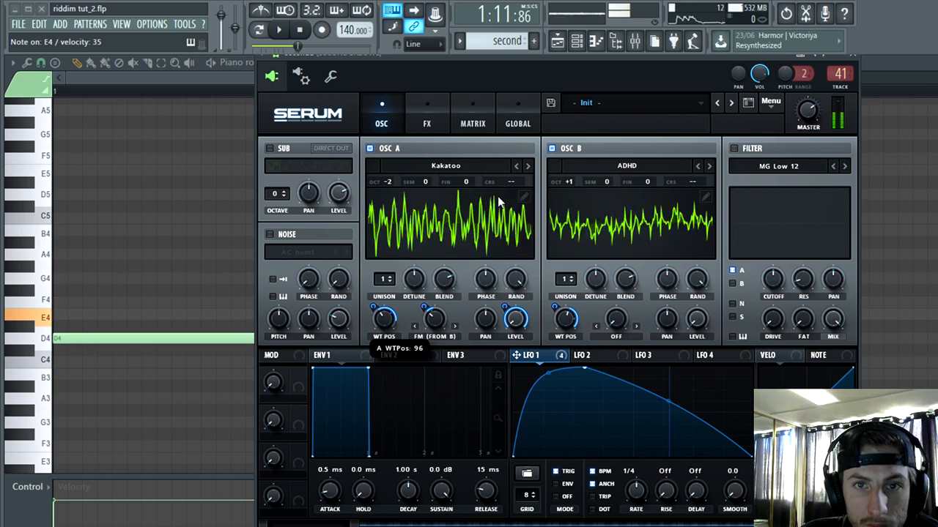
{"action": "left_click", "coordinate": [528, 167]}
{"action": "key", "text": "v"}
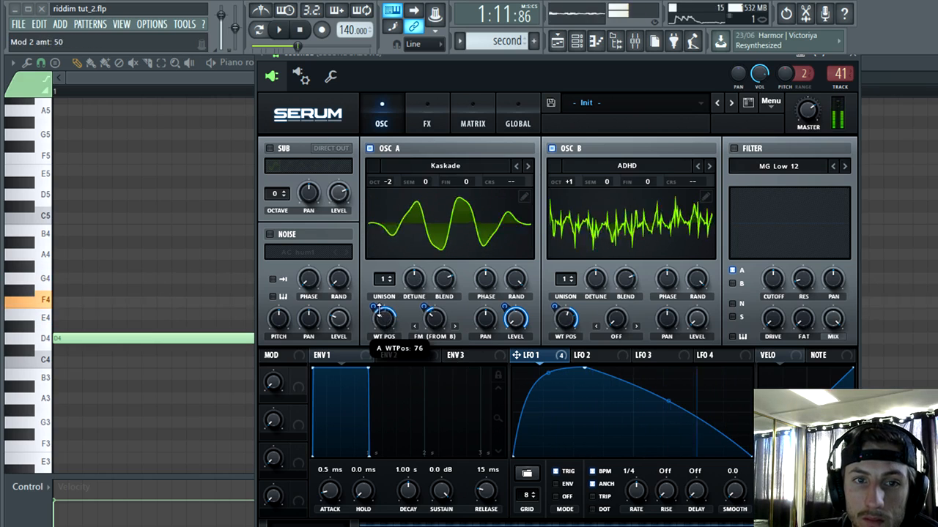
{"action": "mouse_move", "coordinate": [435, 320]}
{"action": "left_mouse_down"}
{"action": "mouse_move", "coordinate": [424, 339]}
{"action": "mouse_move", "coordinate": [432, 322]}
{"action": "left_mouse_up"}
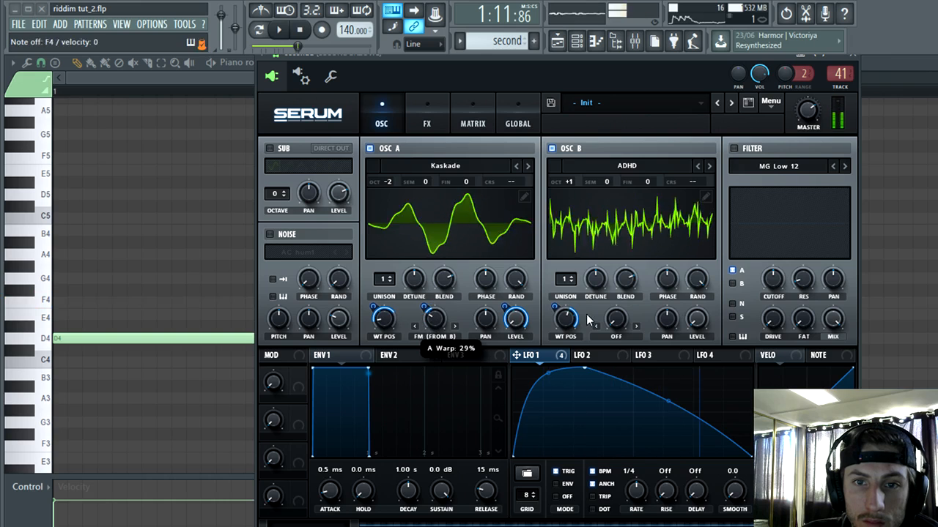
Step: Try oscillator B at wavetable position 33 with other wavetables, including Sweep20 and Anti-Stasis
{"action": "left_click_drag", "start_coordinate": [566, 320], "coordinate": [565, 308]}
{"action": "left_click", "coordinate": [709, 166]}
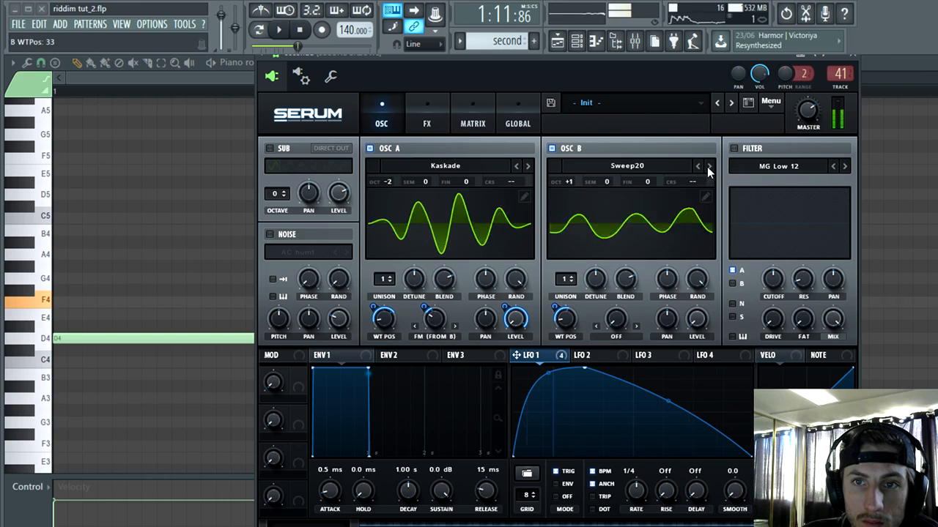
{"action": "left_click", "coordinate": [708, 166]}
{"action": "left_click", "coordinate": [628, 166]}
{"action": "mouse_move", "coordinate": [613, 227]}
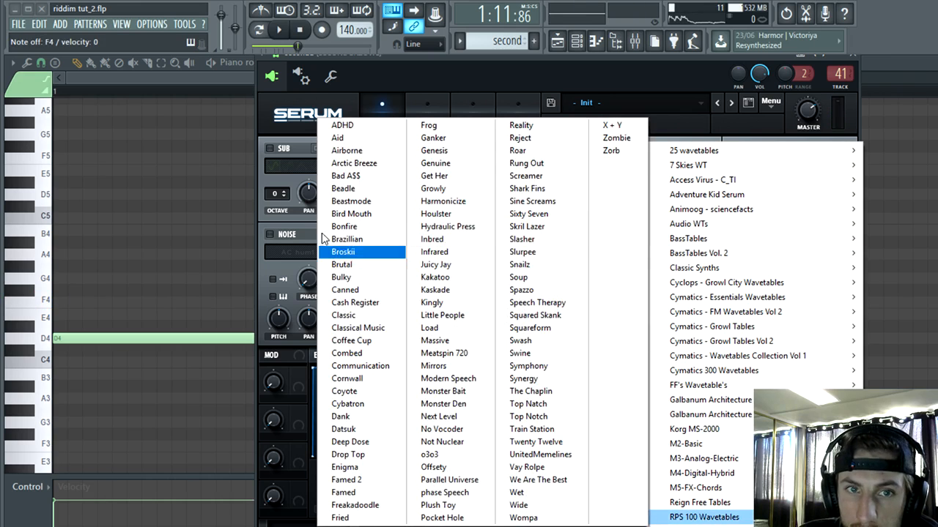
{"action": "left_click", "coordinate": [525, 180]}
Step: Audition RPS 100 Wavetables in oscillator B up to Bulky, set its wavetable position to 86 and lower LFO 1's peak slightly
{"action": "left_click", "coordinate": [628, 167]}
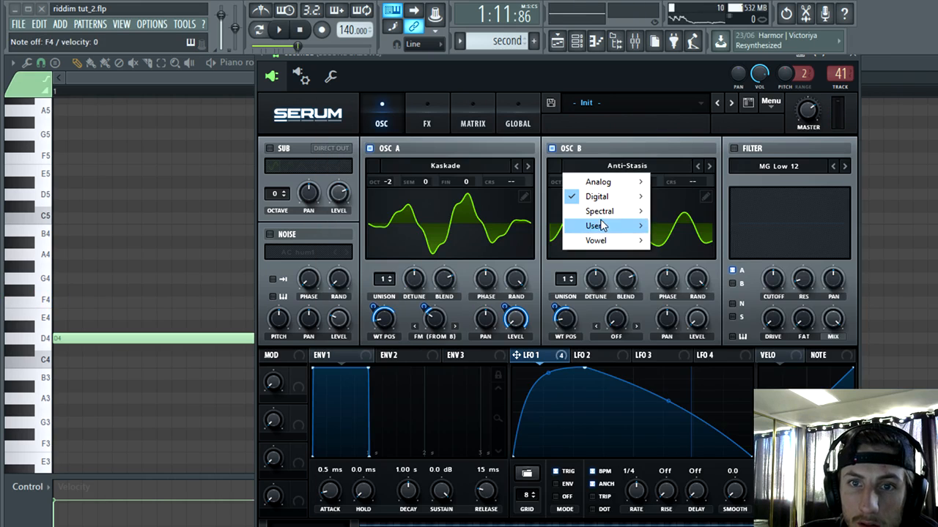
{"action": "mouse_move", "coordinate": [600, 226]}
{"action": "mouse_move", "coordinate": [769, 517]}
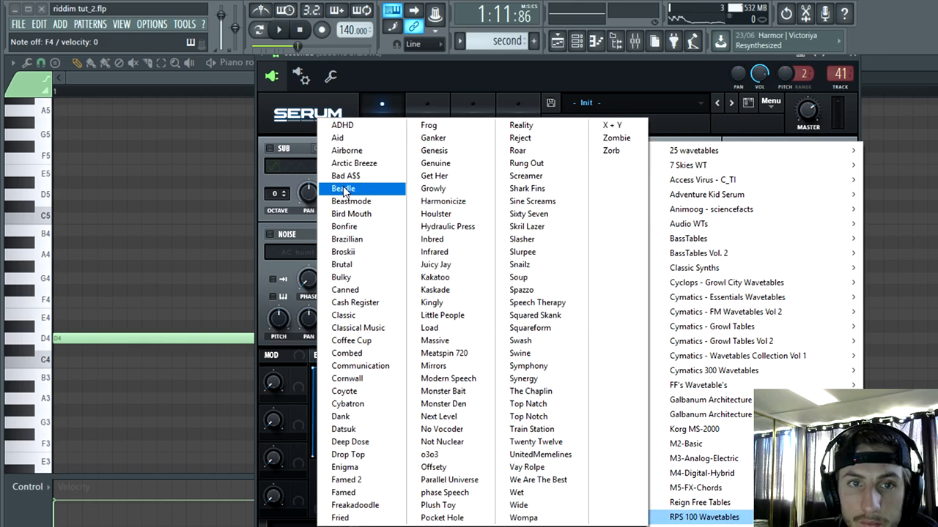
{"action": "left_click", "coordinate": [300, 187]}
{"action": "left_click", "coordinate": [709, 167]}
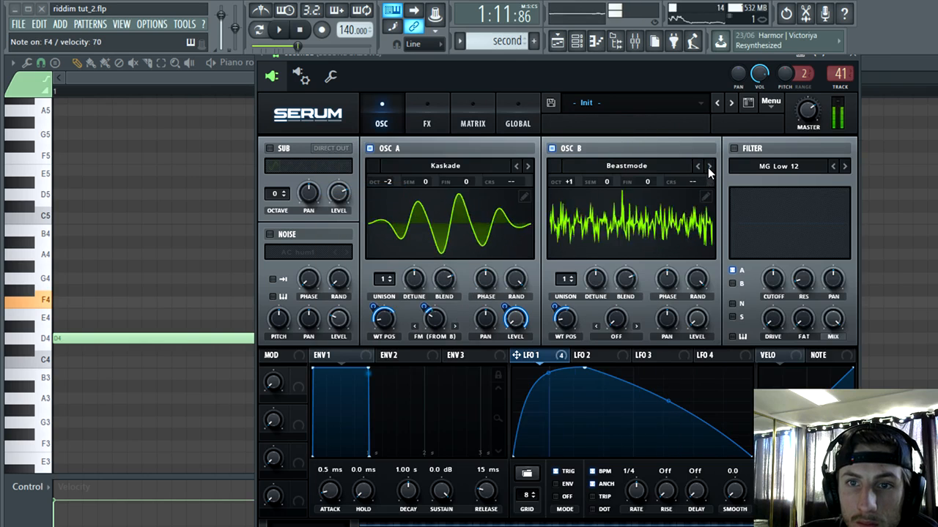
{"action": "left_click", "coordinate": [709, 167]}
{"action": "left_click", "coordinate": [709, 166]}
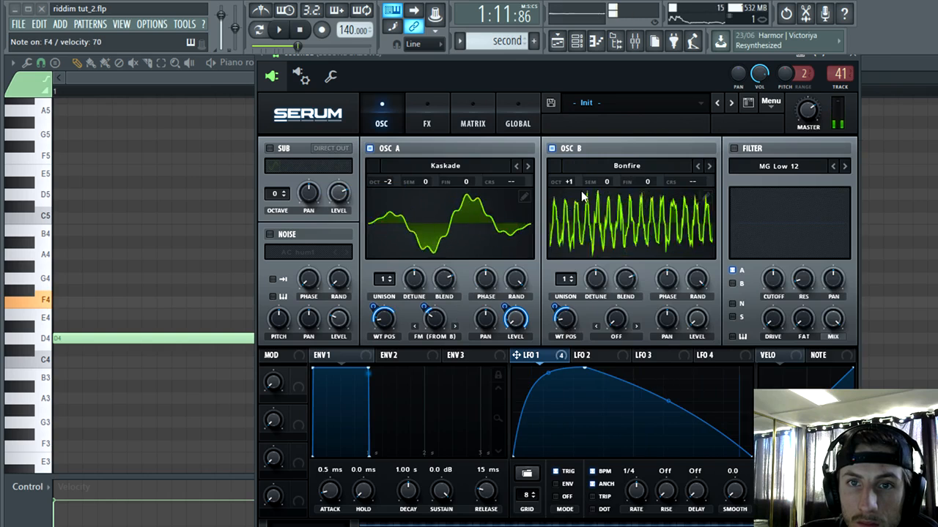
{"action": "mouse_move", "coordinate": [571, 182]}
{"action": "left_mouse_down"}
{"action": "mouse_move", "coordinate": [572, 173]}
{"action": "mouse_move", "coordinate": [568, 195]}
{"action": "left_mouse_up"}
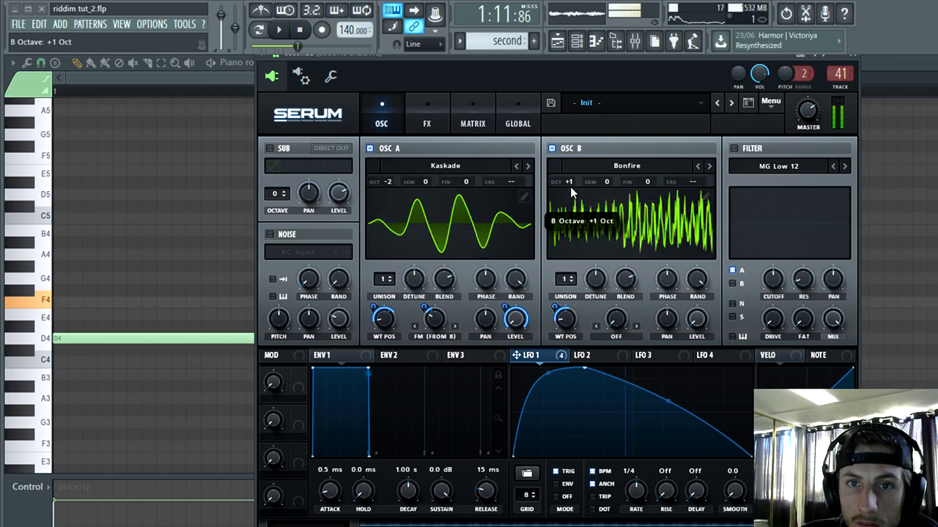
{"action": "left_click", "coordinate": [708, 166]}
{"action": "left_click", "coordinate": [708, 166]}
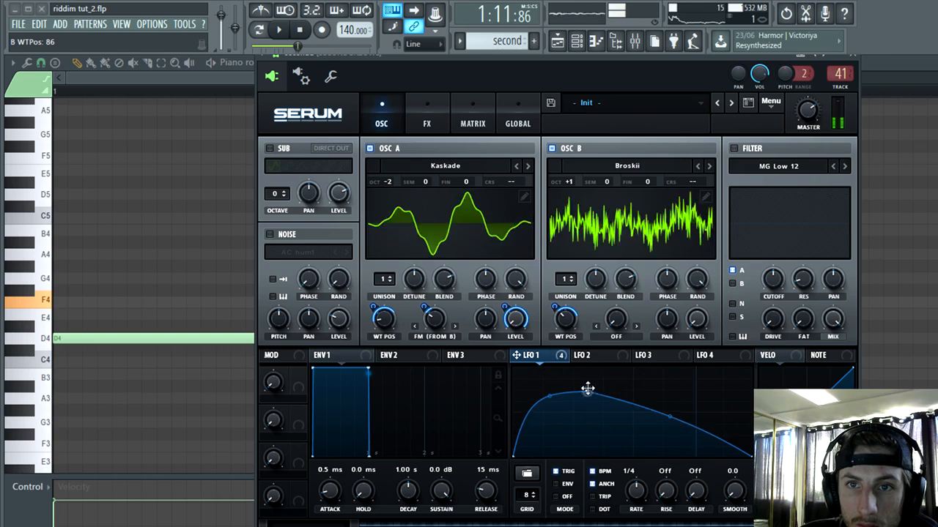
{"action": "left_click", "coordinate": [709, 167]}
{"action": "left_click", "coordinate": [709, 167]}
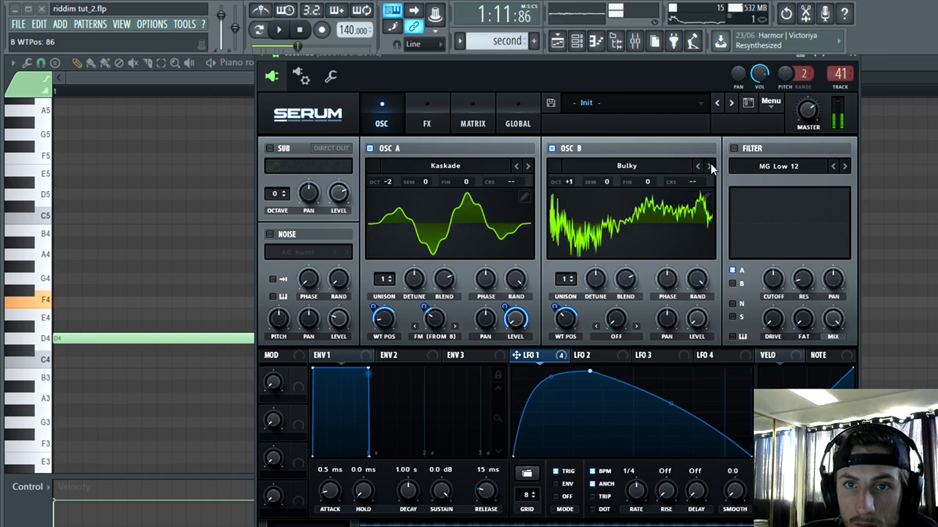
Step: Enable the filter with the Multi type L/B/H 12 and route oscillator B through it along with oscillator A
{"action": "left_click", "coordinate": [751, 166]}
{"action": "left_click", "coordinate": [735, 149]}
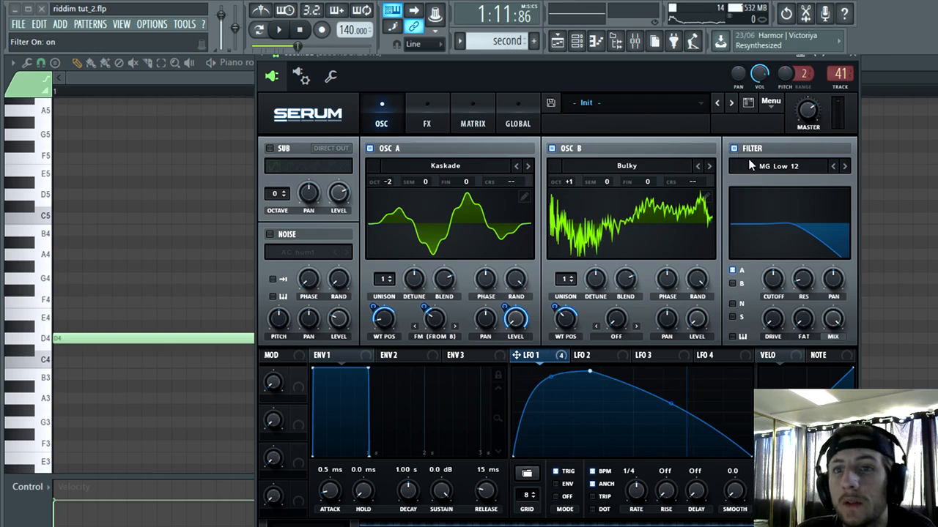
{"action": "left_click", "coordinate": [753, 166]}
{"action": "mouse_move", "coordinate": [756, 197]}
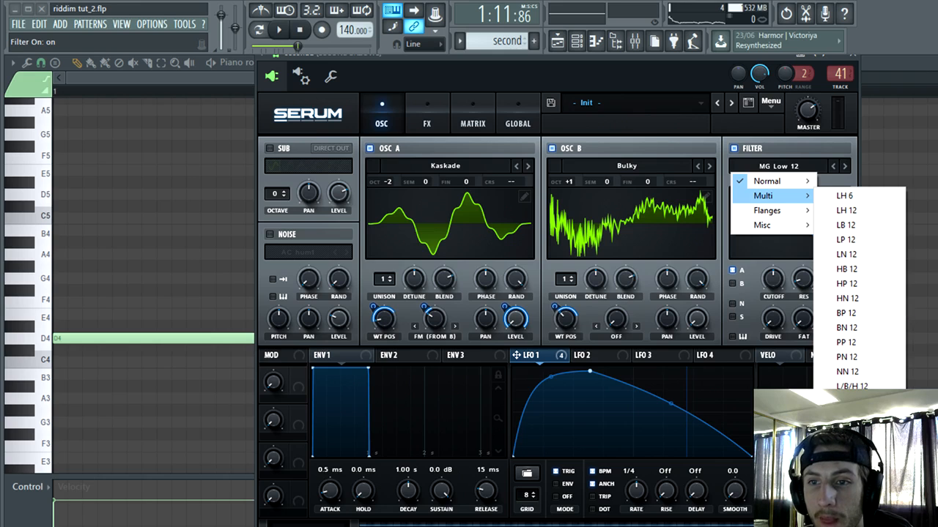
{"action": "left_click", "coordinate": [850, 386]}
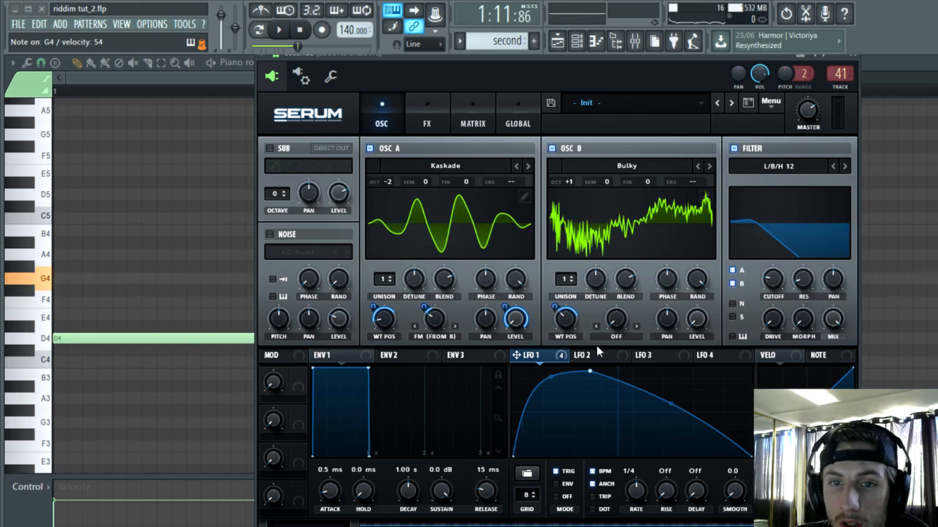
Step: Modulate the filter cutoff with LFO 1 at an amount of 44 and change the filter type to HP 12
{"action": "left_click_drag", "start_coordinate": [766, 285], "coordinate": [771, 279]}
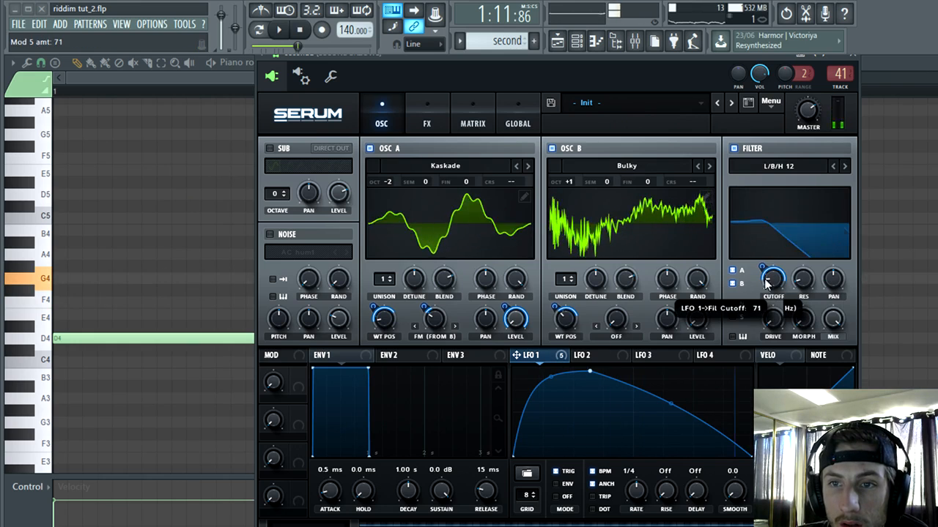
{"action": "left_click", "coordinate": [833, 166]}
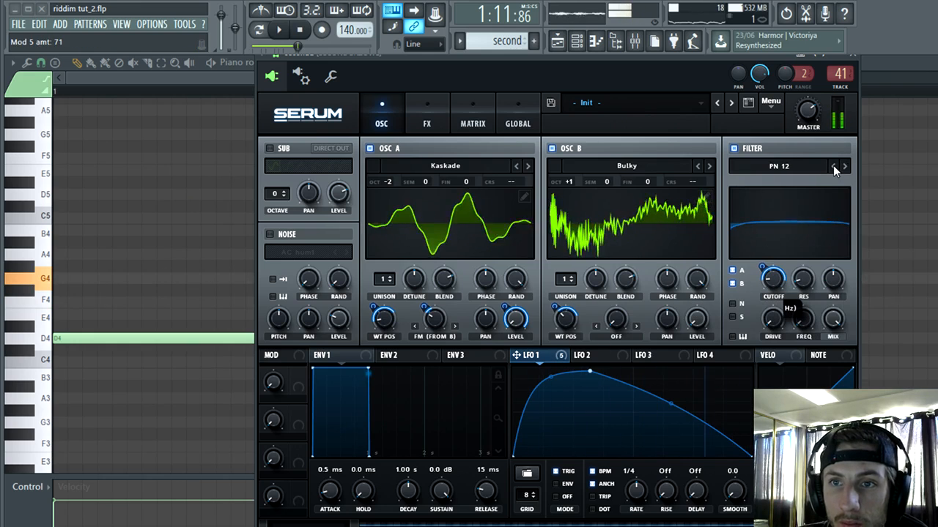
{"action": "left_click", "coordinate": [835, 167]}
{"action": "left_click", "coordinate": [835, 166]}
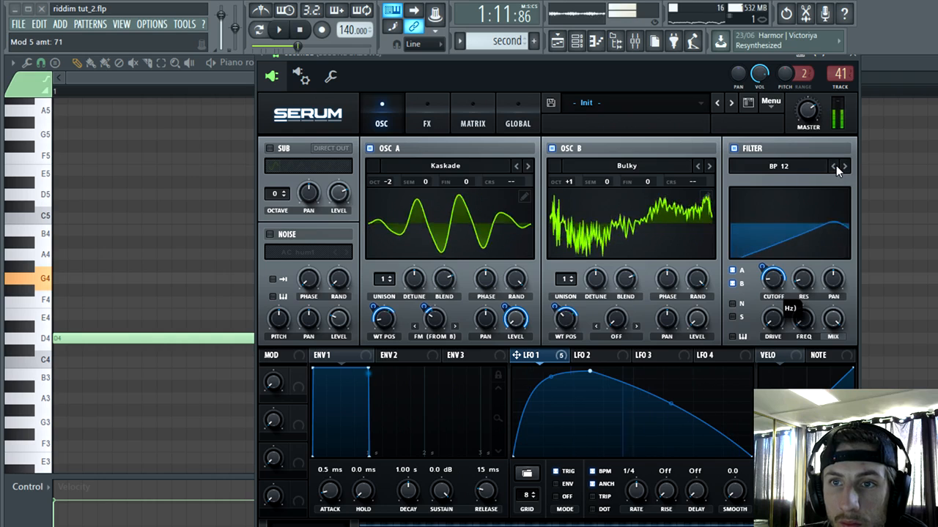
{"action": "left_click", "coordinate": [836, 166]}
{"action": "left_click", "coordinate": [834, 166]}
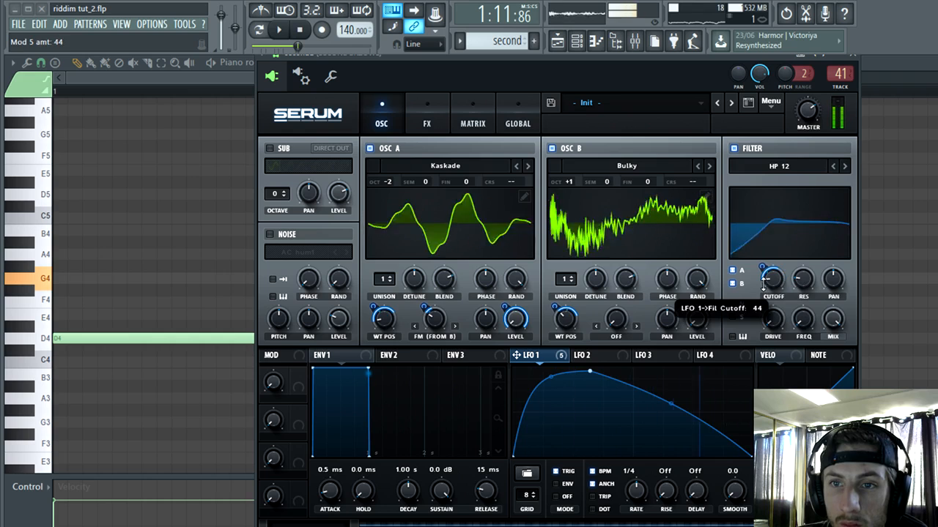
Step: Modulate the filter's resonance and FREQ with LFO 1, and keep oscillator A's octave at -2
{"action": "left_click_drag", "start_coordinate": [553, 361], "coordinate": [802, 280]}
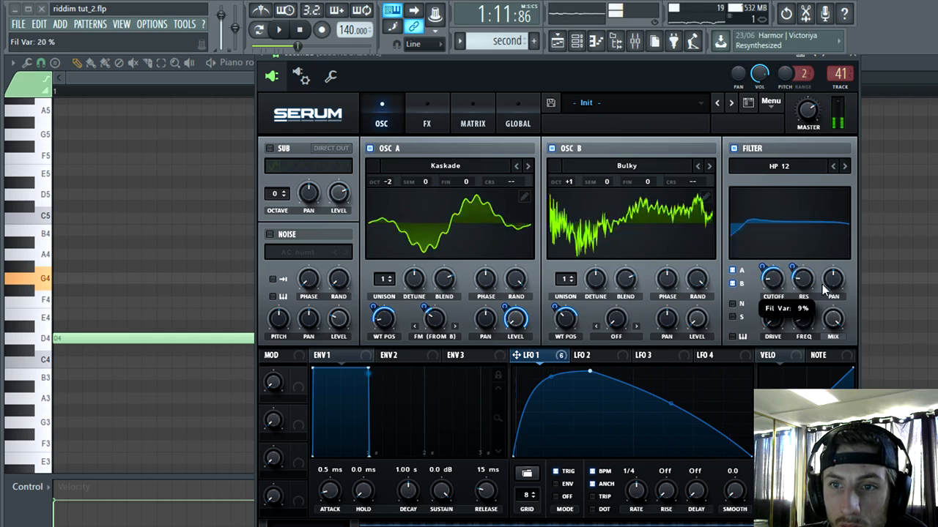
{"action": "left_click_drag", "start_coordinate": [553, 364], "coordinate": [780, 334]}
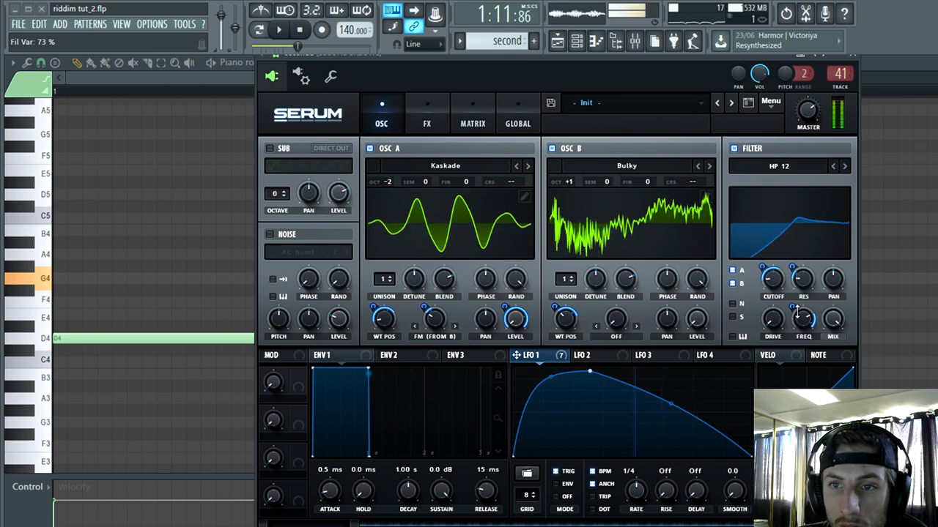
{"action": "mouse_move", "coordinate": [386, 182]}
{"action": "left_mouse_down"}
{"action": "mouse_move", "coordinate": [386, 211]}
{"action": "mouse_move", "coordinate": [387, 185]}
{"action": "left_mouse_up"}
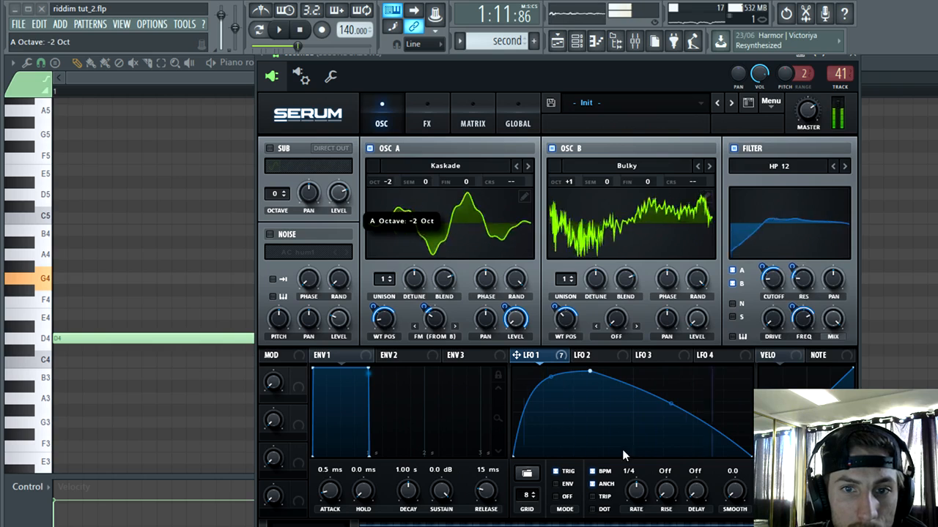
Step: Lower LFO 1's peak slightly and switch oscillator A to the Load wavetable at position 89
{"action": "mouse_move", "coordinate": [589, 373]}
{"action": "left_mouse_down"}
{"action": "mouse_move", "coordinate": [713, 336]}
{"action": "mouse_move", "coordinate": [660, 377]}
{"action": "mouse_move", "coordinate": [592, 381]}
{"action": "left_mouse_up"}
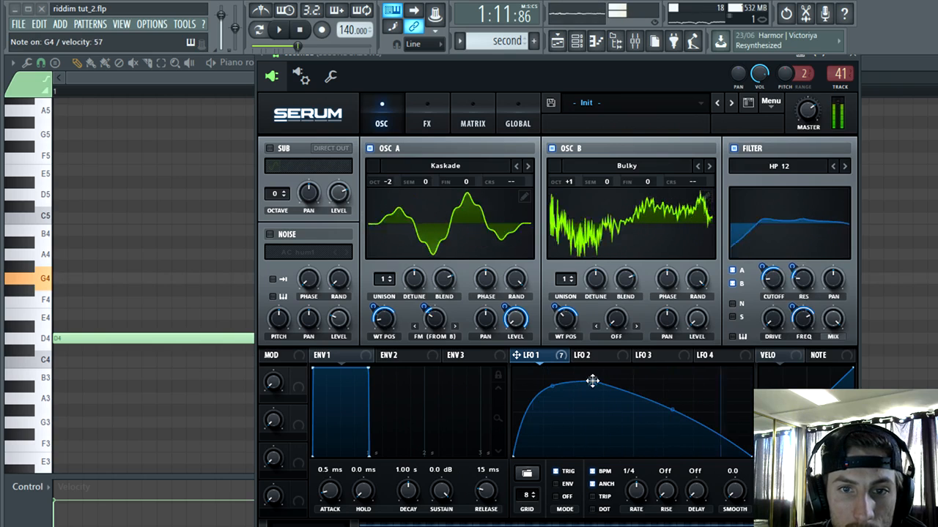
{"action": "left_click", "coordinate": [527, 167]}
{"action": "left_click", "coordinate": [527, 166]}
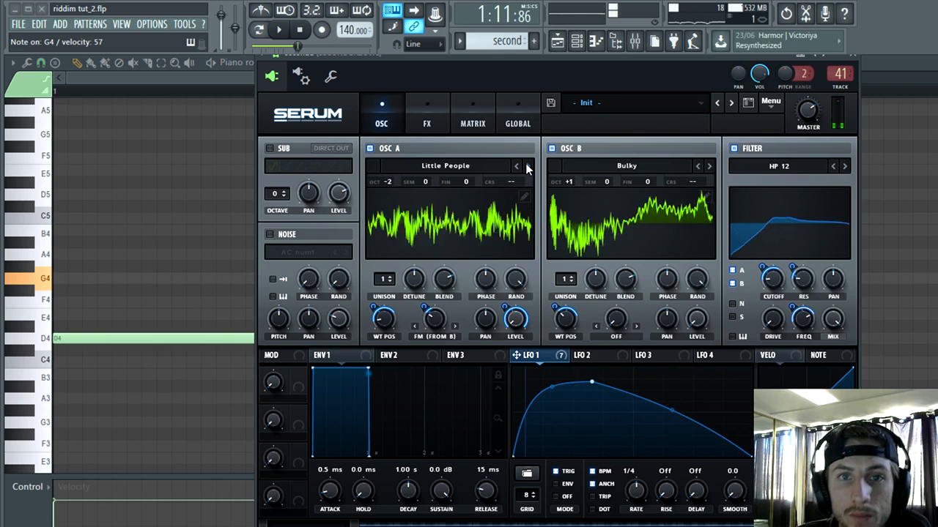
{"action": "left_click", "coordinate": [526, 166]}
{"action": "left_click", "coordinate": [527, 167]}
{"action": "left_click", "coordinate": [516, 168]}
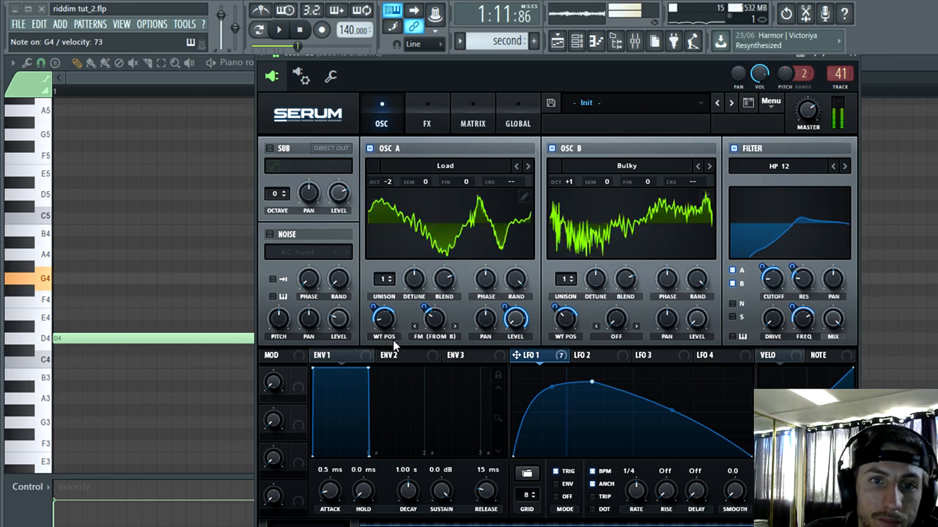
{"action": "left_click_drag", "start_coordinate": [384, 320], "coordinate": [410, 302]}
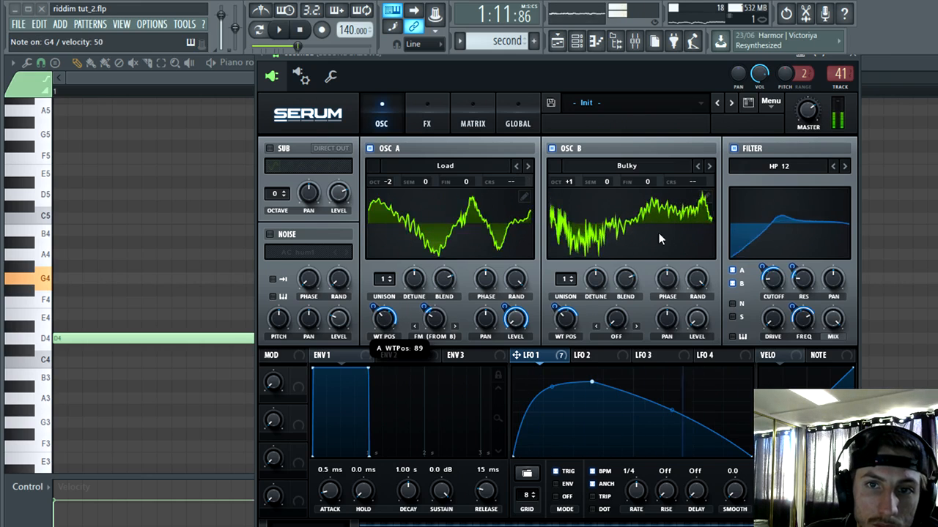
Step: Audition oscillator B's wavetables, settle on Drop Top, and move LFO 1's peak late in its cycle
{"action": "left_click", "coordinate": [708, 166]}
{"action": "left_click", "coordinate": [709, 166]}
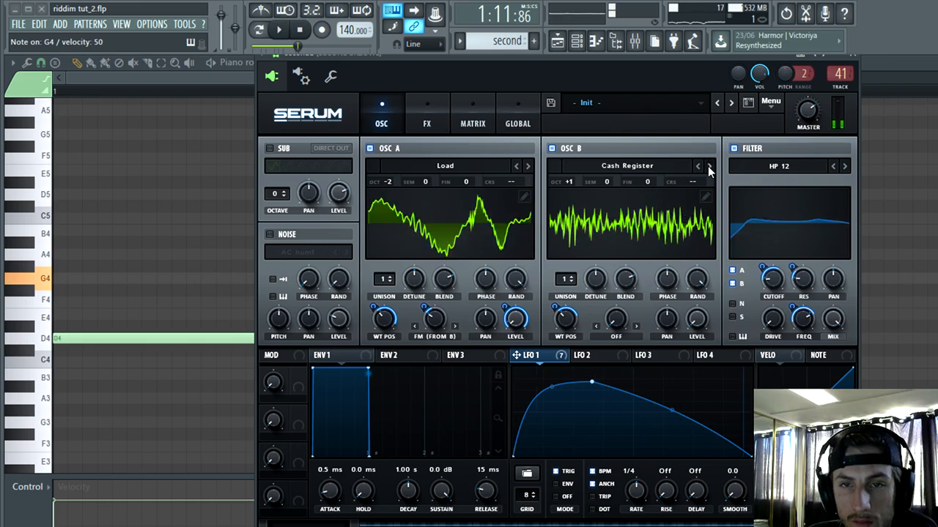
{"action": "left_click", "coordinate": [708, 166]}
{"action": "left_click", "coordinate": [709, 167]}
{"action": "left_click", "coordinate": [708, 166]}
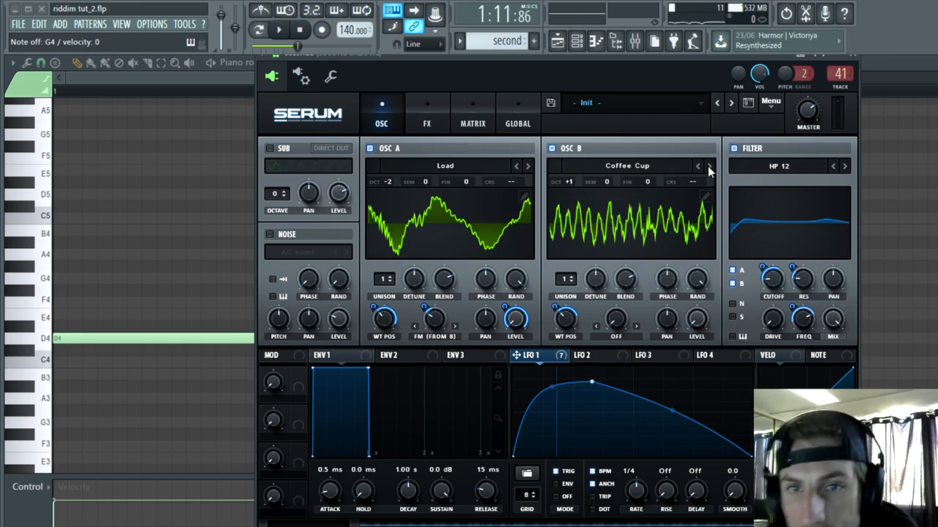
{"action": "left_click", "coordinate": [709, 166]}
{"action": "left_click", "coordinate": [708, 167]}
{"action": "left_click", "coordinate": [708, 166]}
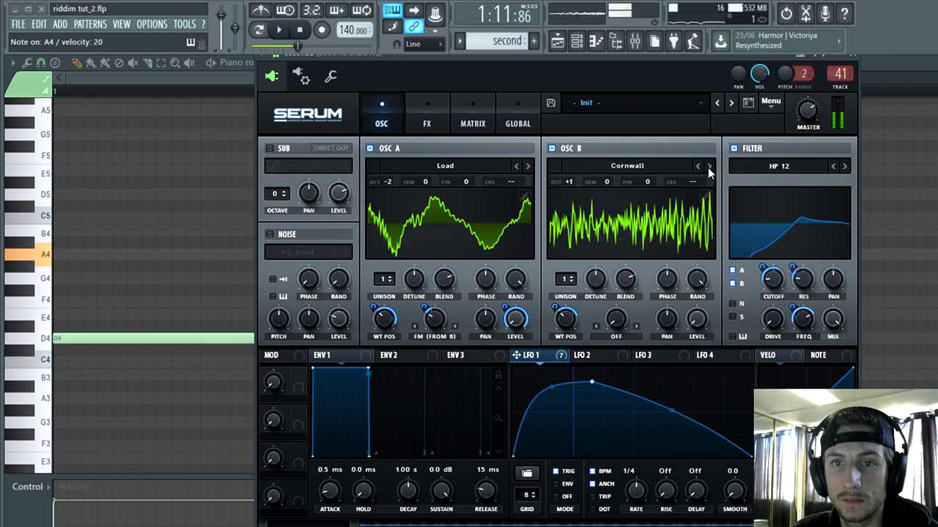
{"action": "left_click", "coordinate": [708, 166]}
{"action": "left_click", "coordinate": [709, 166]}
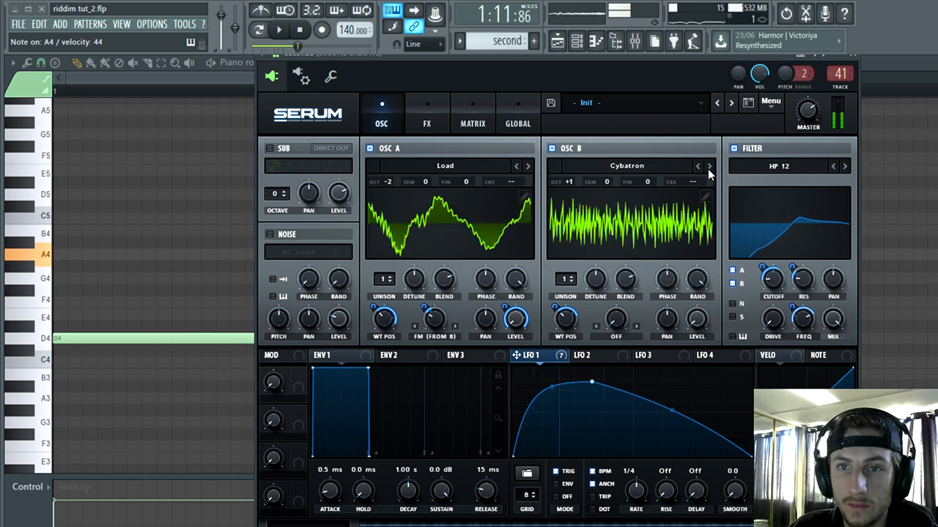
{"action": "left_click", "coordinate": [709, 166]}
{"action": "left_click", "coordinate": [708, 166]}
{"action": "mouse_move", "coordinate": [777, 315]}
{"action": "left_mouse_down"}
{"action": "mouse_move", "coordinate": [781, 306]}
{"action": "mouse_move", "coordinate": [772, 327]}
{"action": "left_mouse_up"}
{"action": "left_click", "coordinate": [708, 167]}
{"action": "left_click", "coordinate": [709, 166]}
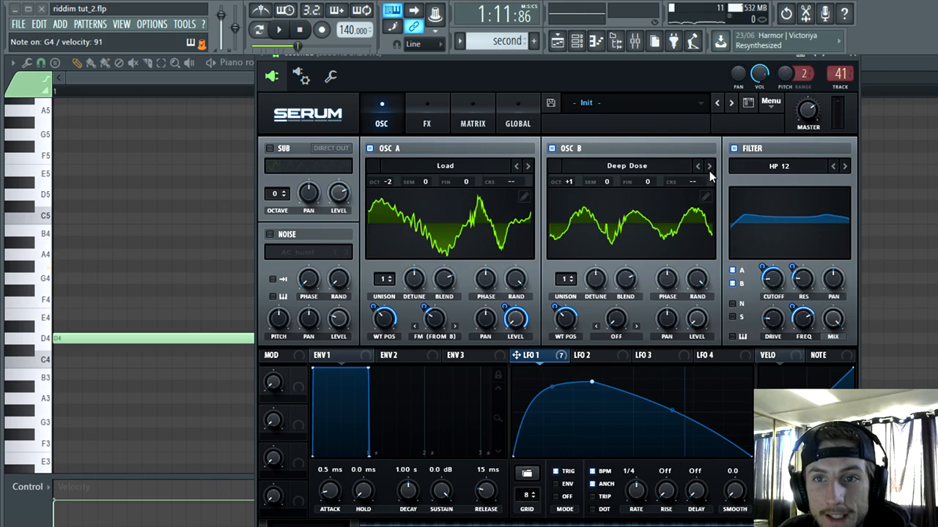
{"action": "left_click", "coordinate": [708, 166]}
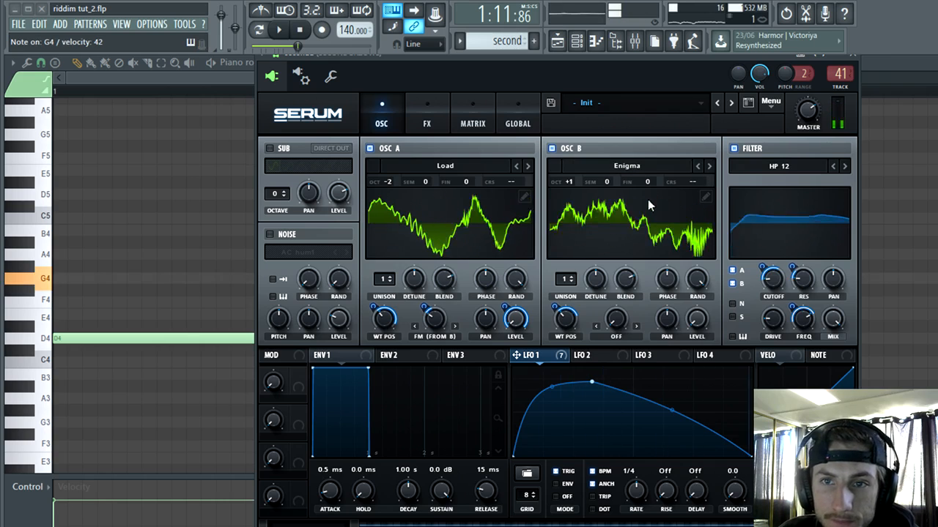
{"action": "left_click", "coordinate": [698, 167]}
{"action": "left_click_drag", "start_coordinate": [592, 382], "coordinate": [700, 376]}
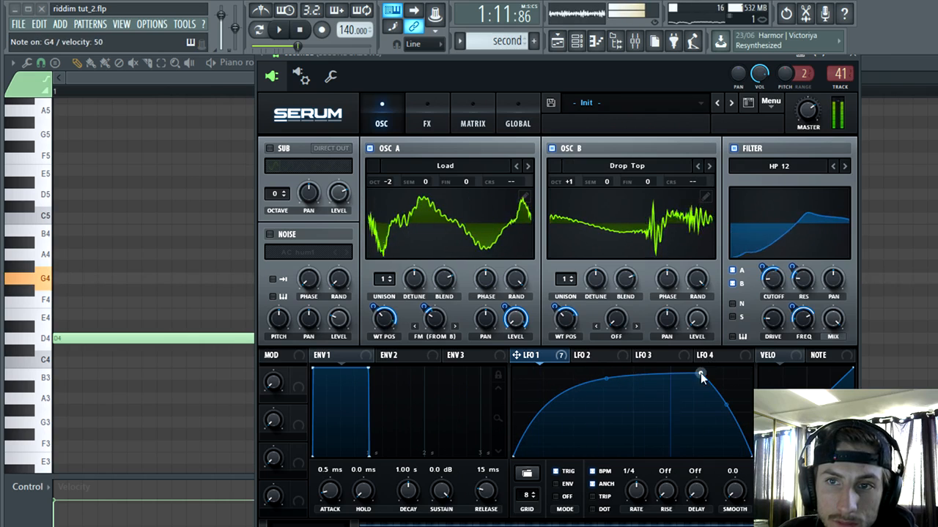
Step: Change the filter type to Phs 24+ with an LFO 1 cutoff amount of 46, and move LFO 1's peak back near mid-cycle
{"action": "left_click", "coordinate": [838, 167]}
{"action": "mouse_move", "coordinate": [795, 211]}
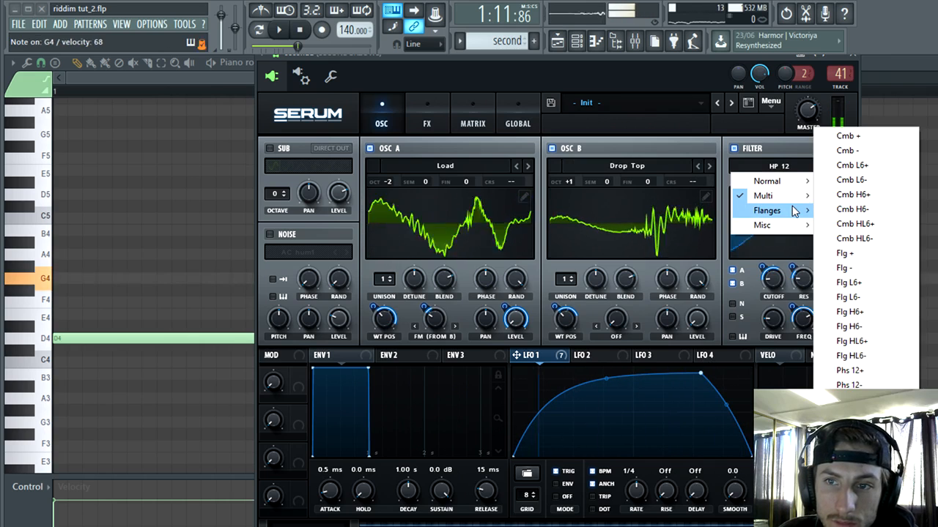
{"action": "left_click", "coordinate": [850, 370]}
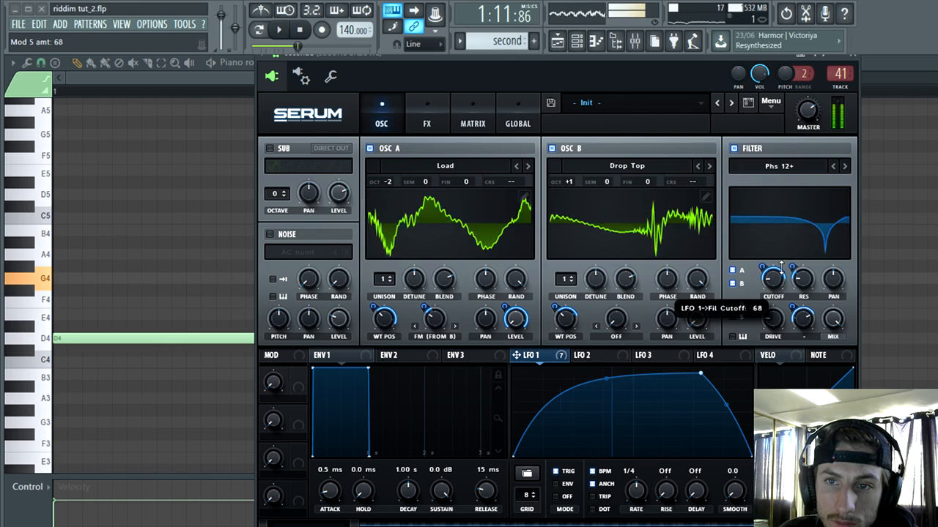
{"action": "left_click", "coordinate": [845, 166]}
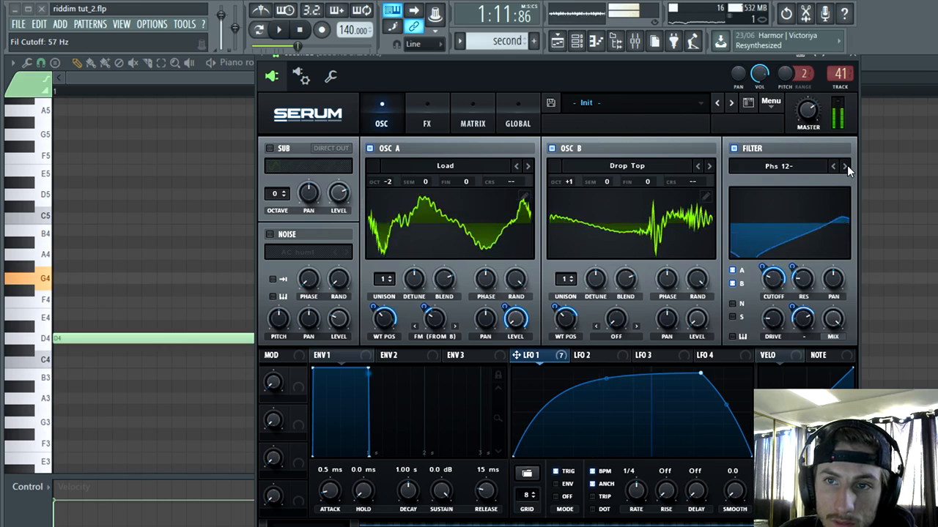
{"action": "left_click", "coordinate": [846, 166]}
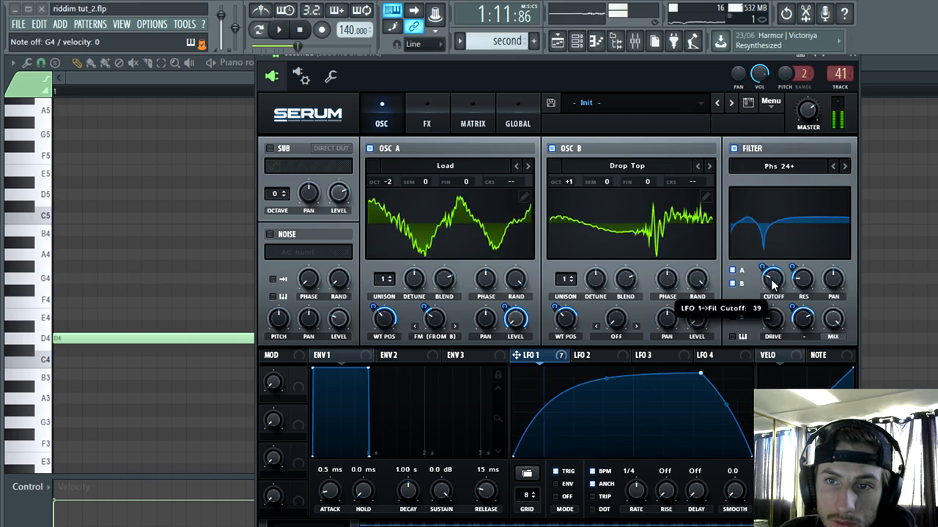
{"action": "left_click_drag", "start_coordinate": [768, 278], "coordinate": [767, 268]}
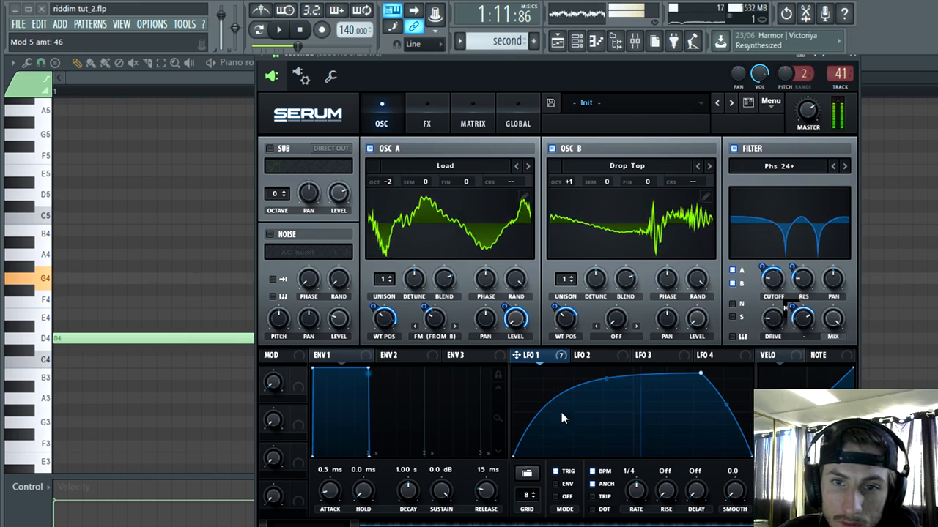
{"action": "left_click_drag", "start_coordinate": [702, 375], "coordinate": [628, 369]}
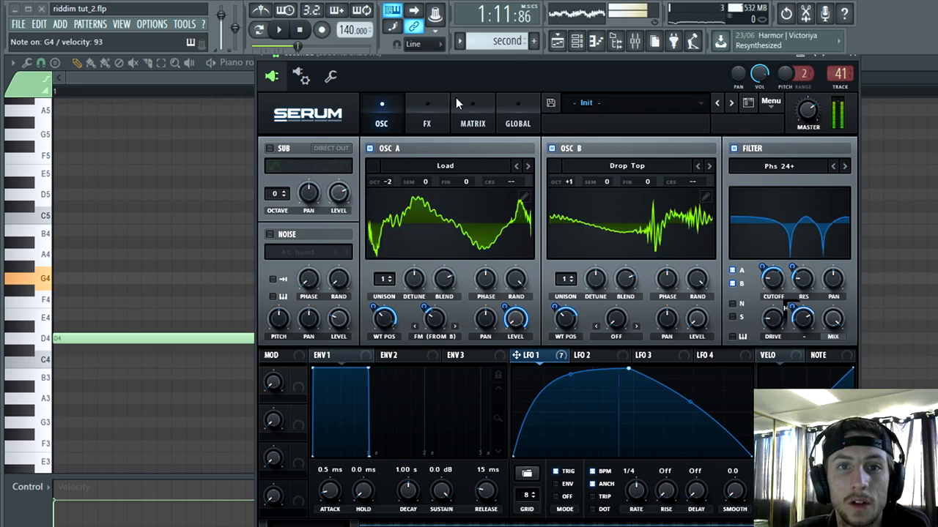
Step: Enable the Hyper/Dimension and Distortion effects and modulate the Tube distortion's drive with LFO 1
{"action": "left_click", "coordinate": [428, 110]}
{"action": "left_click", "coordinate": [274, 151]}
{"action": "left_click", "coordinate": [273, 170]}
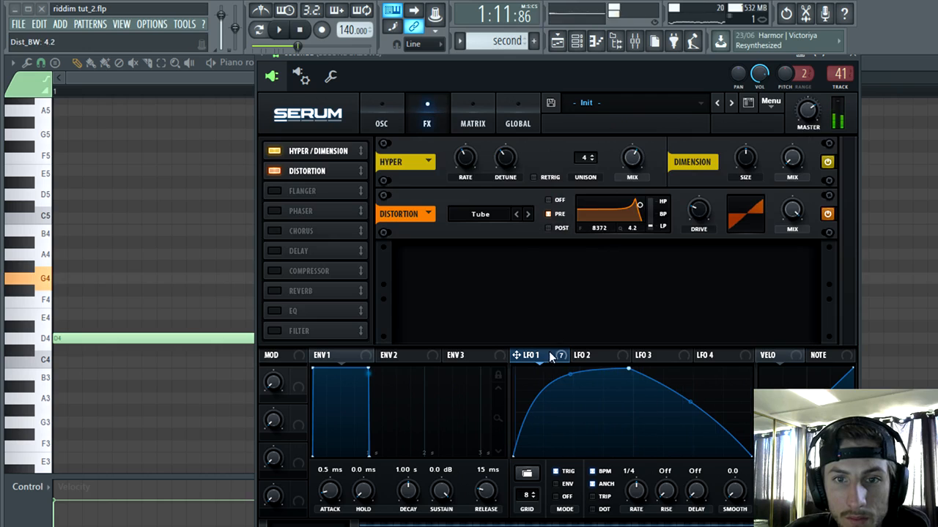
{"action": "left_click_drag", "start_coordinate": [699, 217], "coordinate": [701, 214]}
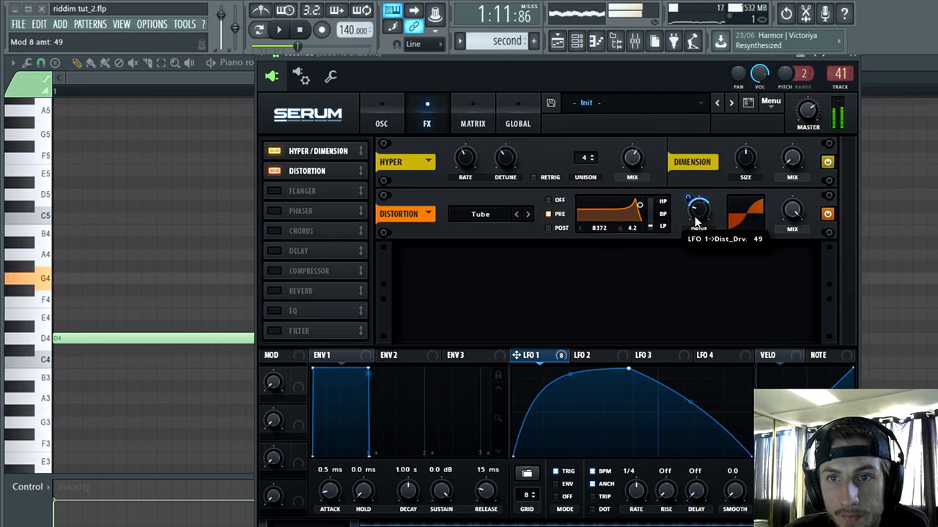
Step: Add a linked ping-pong delay at 49.68 with BPM sync off and its filter at 12287, plus a compressor in multiband mode
{"action": "left_click", "coordinate": [275, 251]}
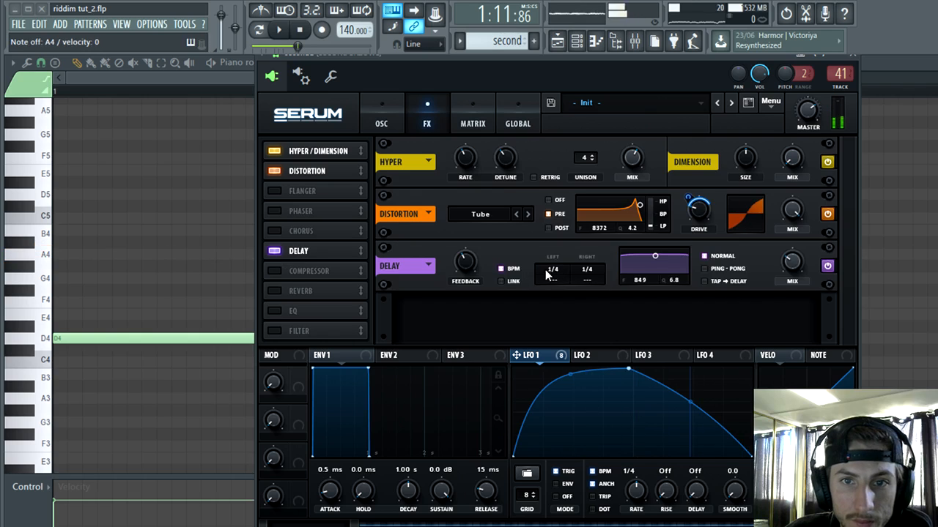
{"action": "left_click_drag", "start_coordinate": [550, 271], "coordinate": [580, 277]}
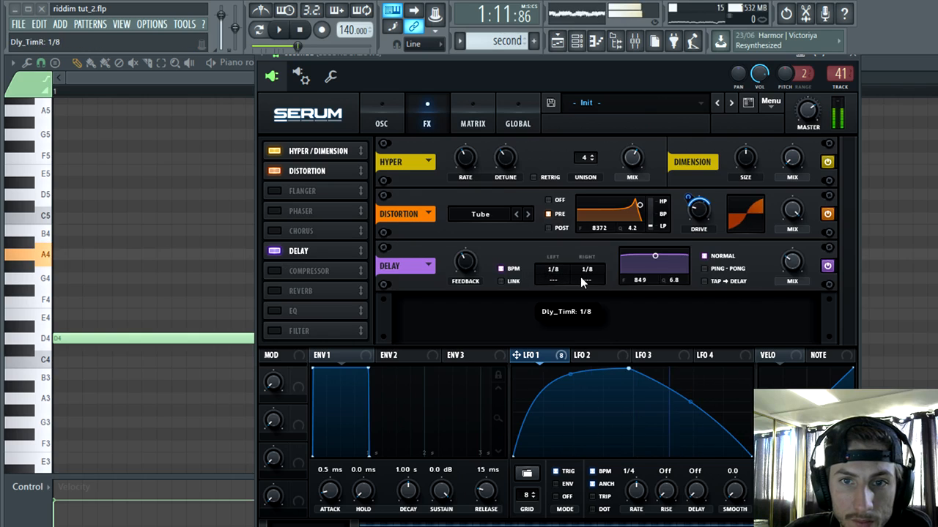
{"action": "left_click", "coordinate": [501, 281]}
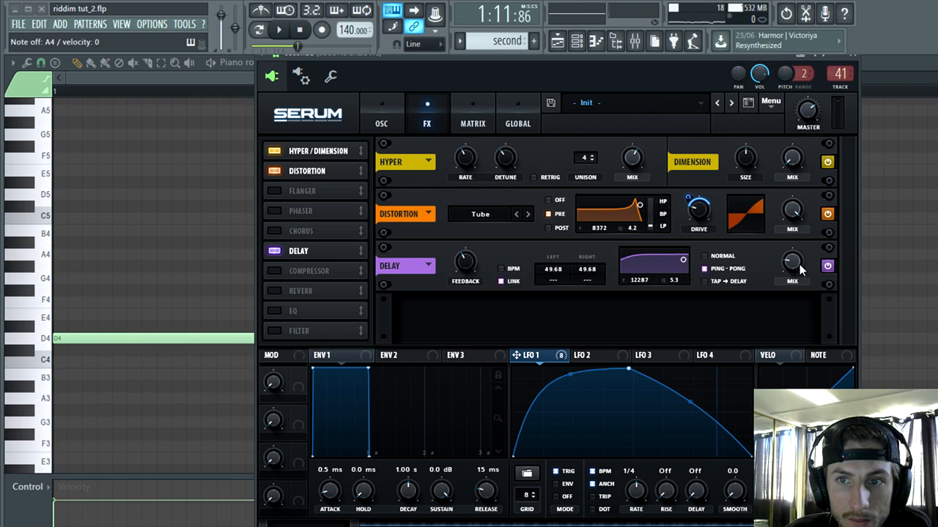
{"action": "left_click", "coordinate": [378, 123]}
{"action": "left_click", "coordinate": [427, 121]}
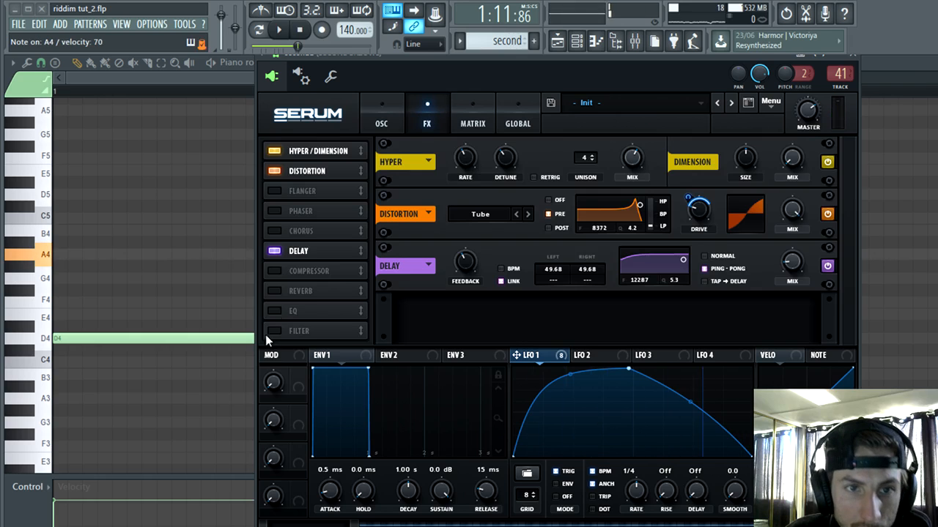
{"action": "left_click", "coordinate": [274, 272]}
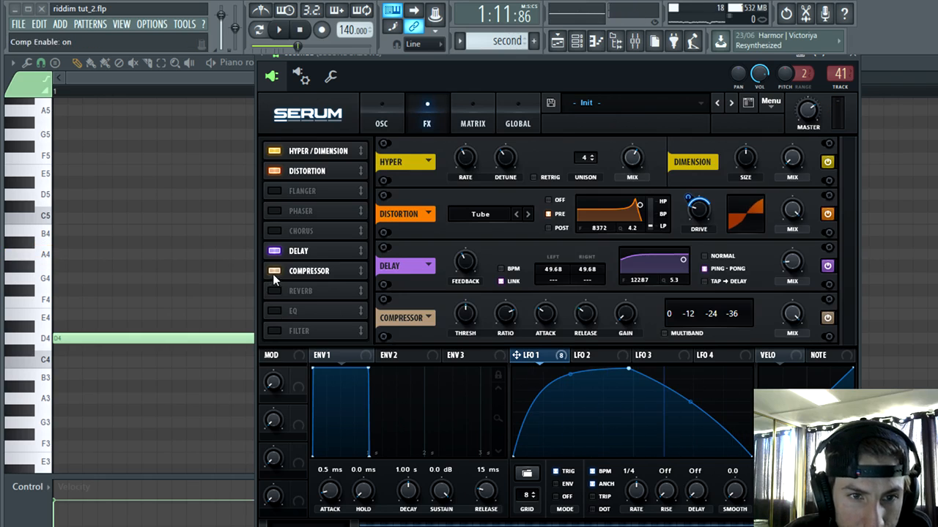
{"action": "left_click", "coordinate": [665, 334]}
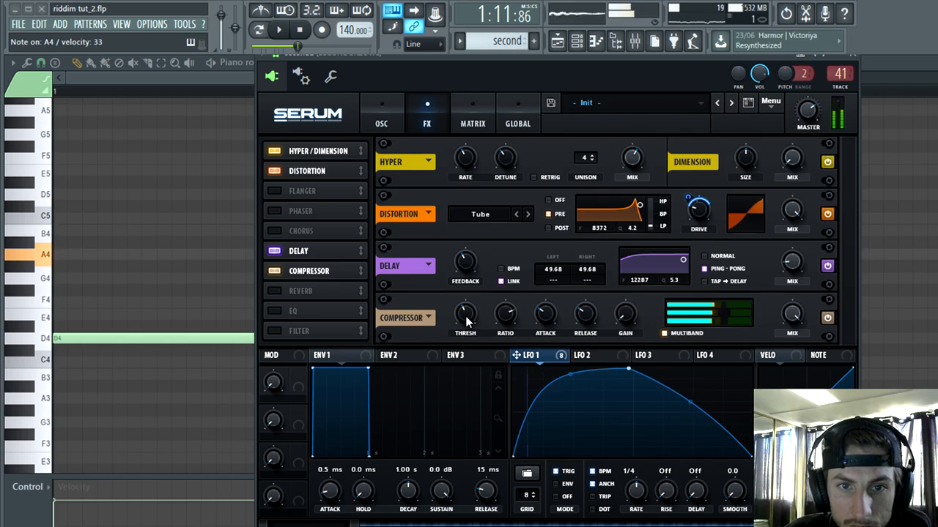
Step: Raise oscillator A's FM (From B) amount and move LFO 1's peak late in its cycle again
{"action": "left_click", "coordinate": [395, 102]}
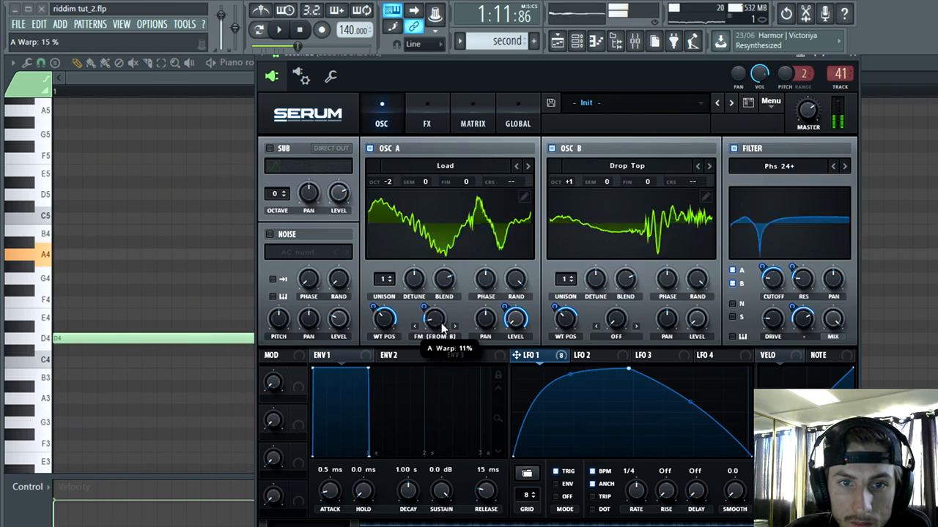
{"action": "left_click_drag", "start_coordinate": [432, 328], "coordinate": [456, 310]}
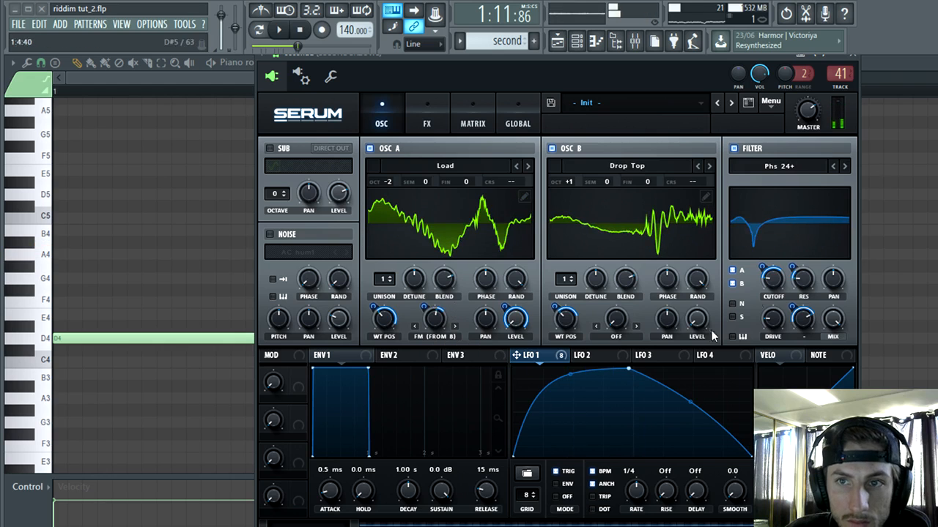
{"action": "left_click_drag", "start_coordinate": [628, 369], "coordinate": [702, 374]}
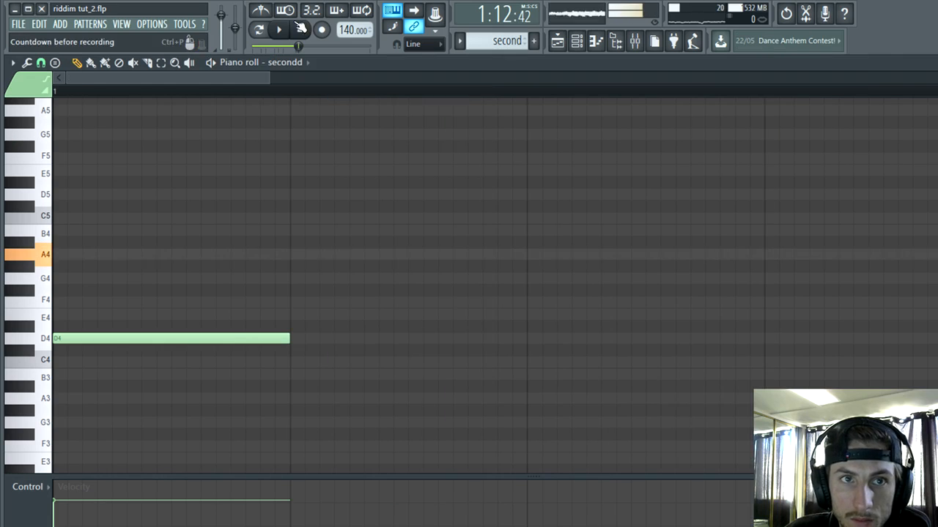
Step: Play back the two basses at DROP1B and shorten the "second" pattern clip to one beat
{"action": "left_click", "coordinate": [279, 30]}
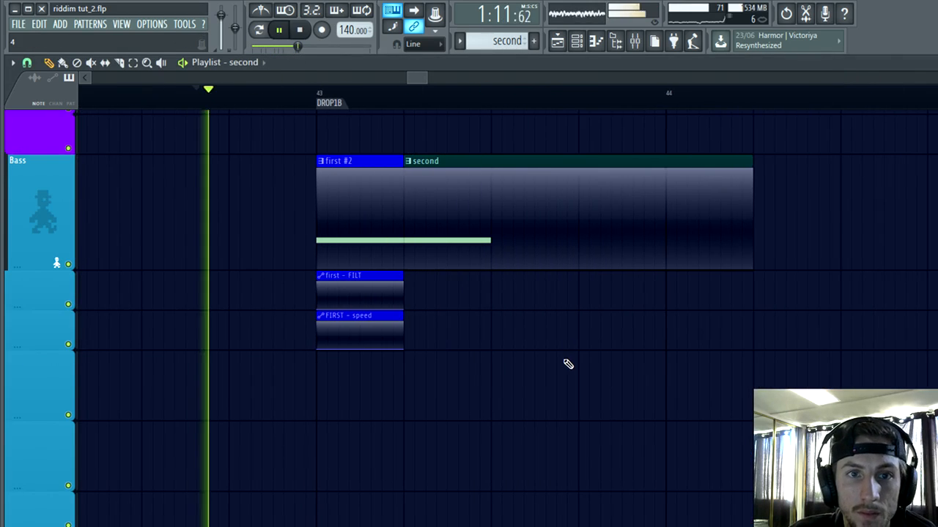
{"action": "scroll", "coordinate": [567, 364], "scroll_direction": "down", "scroll_amount": 2}
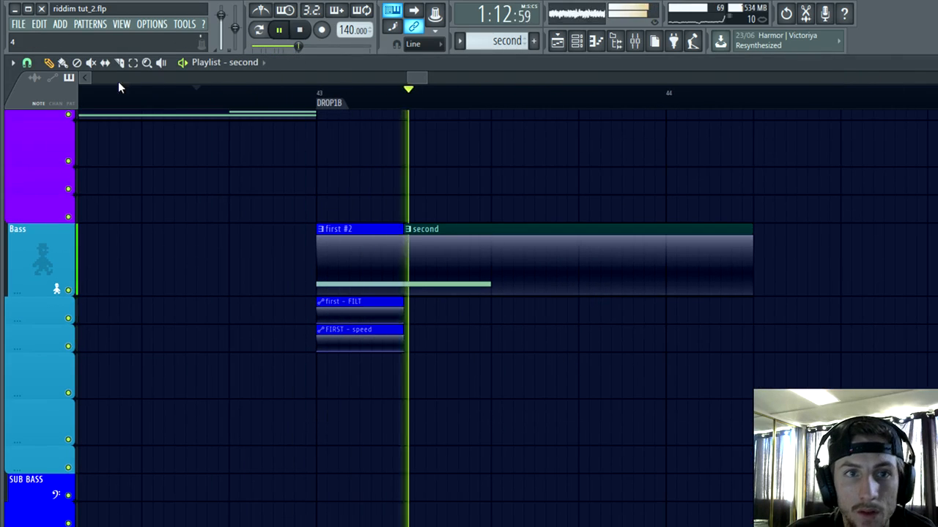
{"action": "scroll", "coordinate": [505, 347], "scroll_direction": "up", "scroll_amount": 3}
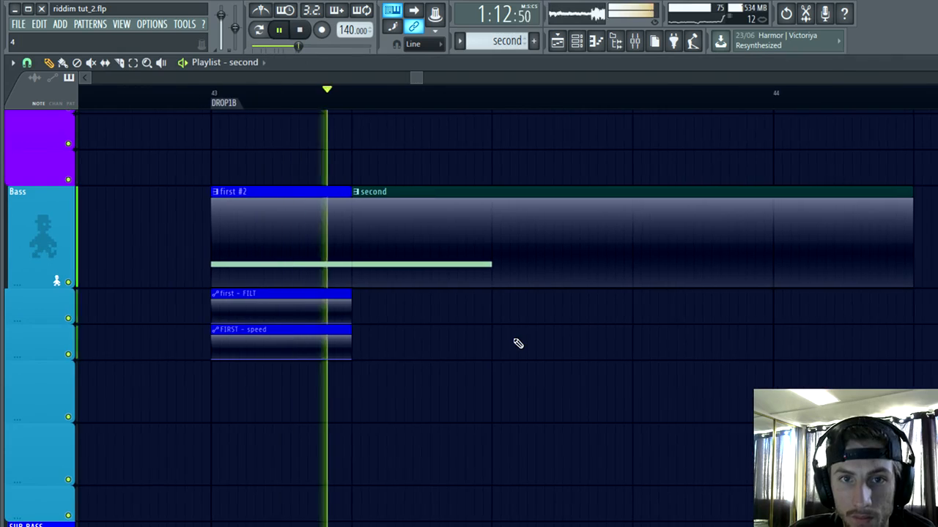
{"action": "key", "text": "space"}
{"action": "left_click_drag", "start_coordinate": [916, 194], "coordinate": [493, 252]}
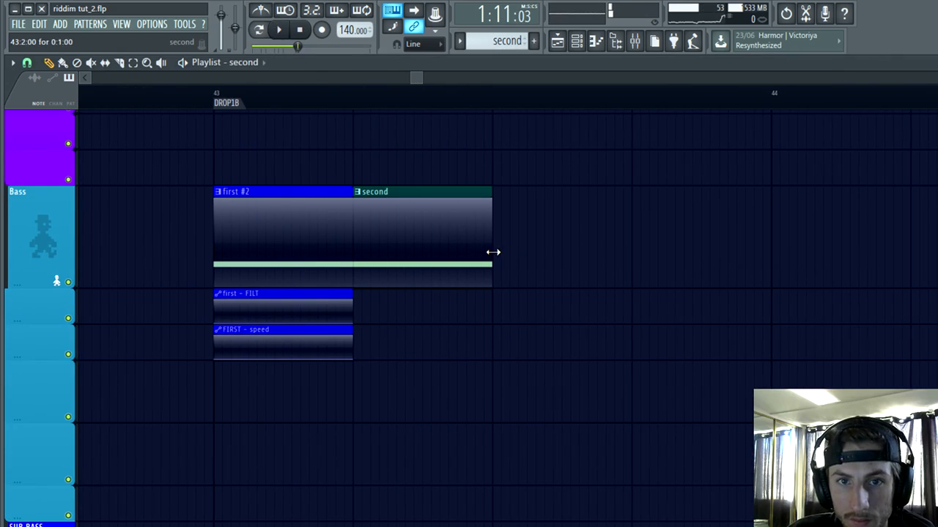
Step: Duplicate the first #2 and second clips with their FILT and speed automation directly after themselves, and audition the alternation
{"action": "left_click_drag", "start_coordinate": [469, 400], "coordinate": [192, 234]}
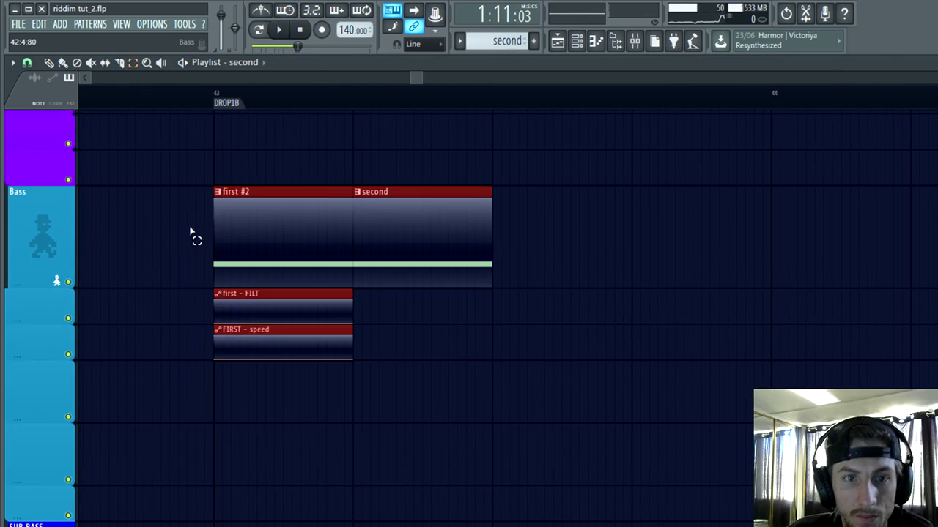
{"action": "key", "text": "ctrl+b"}
{"action": "scroll", "coordinate": [678, 352], "scroll_direction": "down", "scroll_amount": 1}
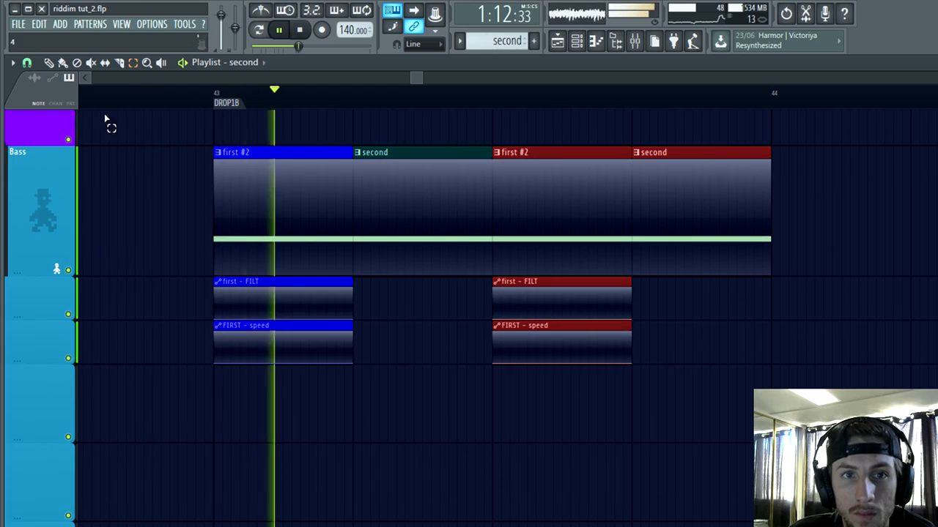
{"action": "left_click", "coordinate": [49, 63]}
{"action": "key", "text": "space"}
{"action": "left_click", "coordinate": [819, 301]}
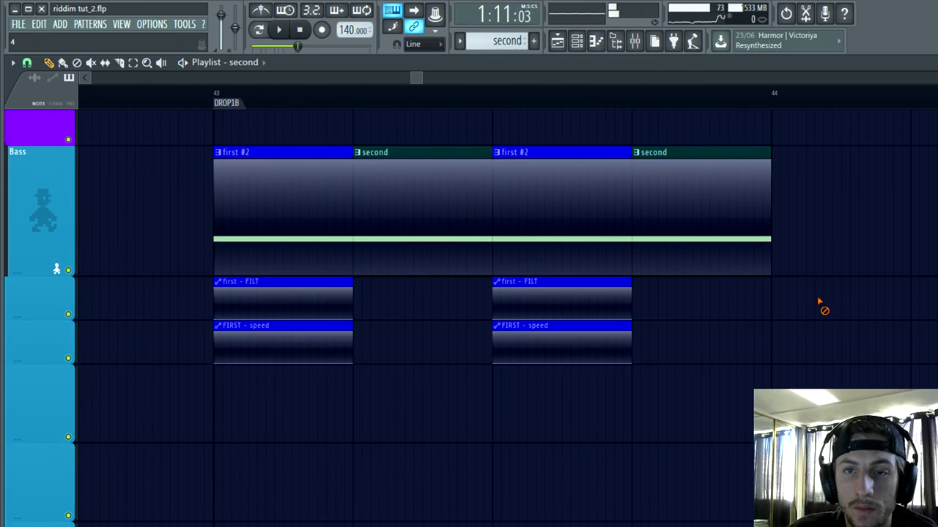
Step: Change oscillator A's wavetable to Mirrors in the secondd Serum and raise its wavetable position while previewing the growl
{"action": "left_click", "coordinate": [576, 42]}
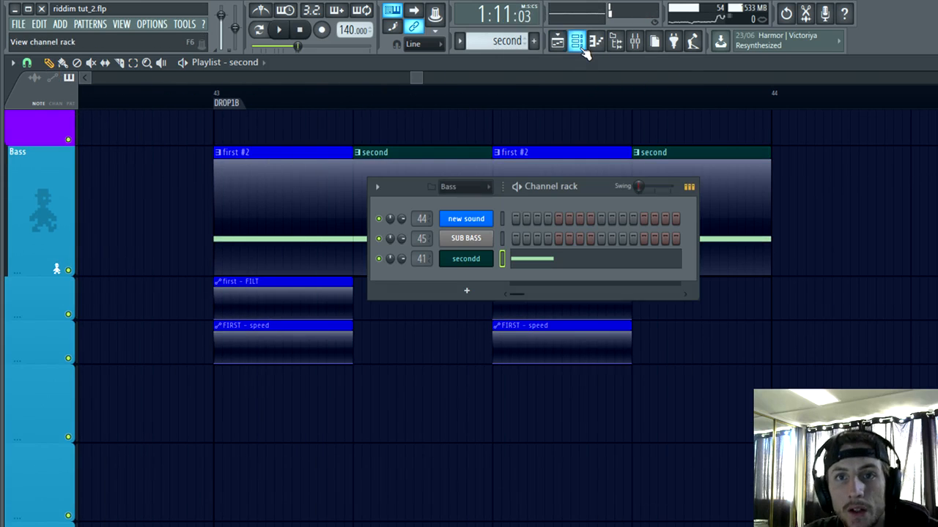
{"action": "left_click", "coordinate": [466, 260]}
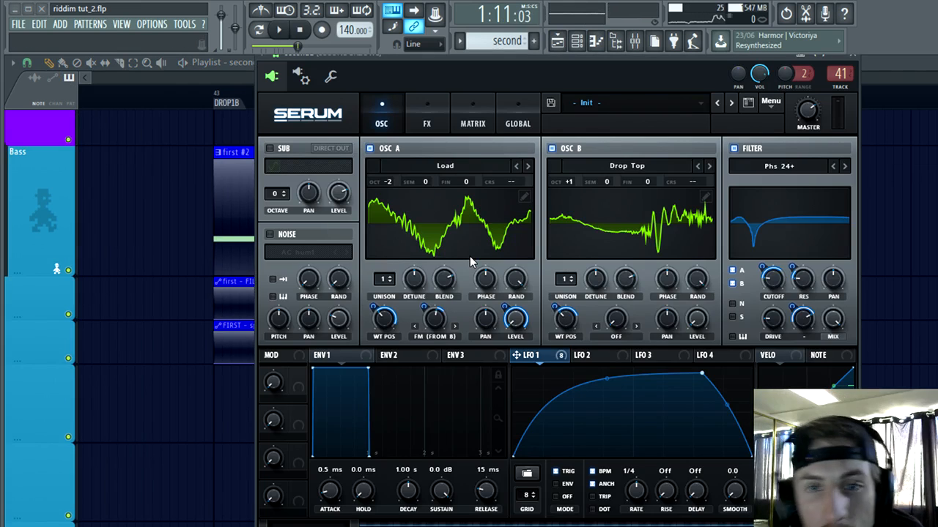
{"action": "key", "text": "z"}
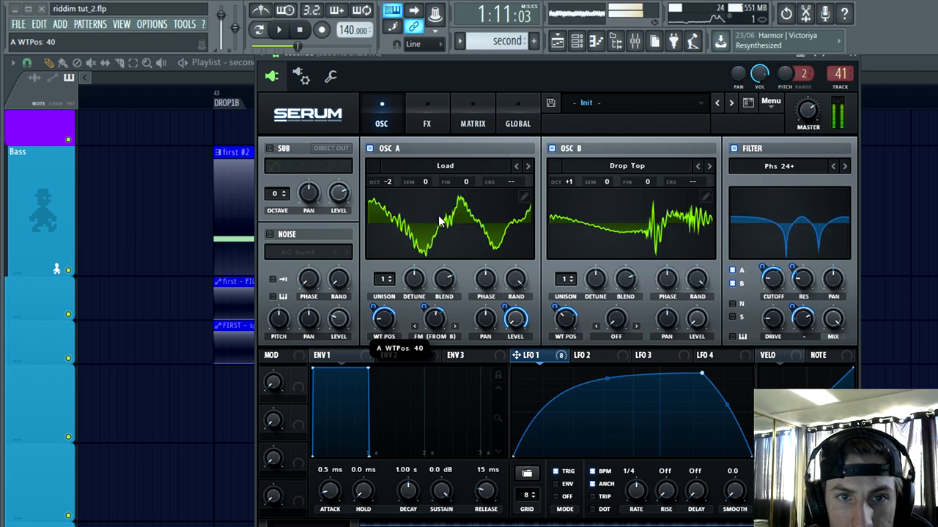
{"action": "left_click", "coordinate": [526, 166]}
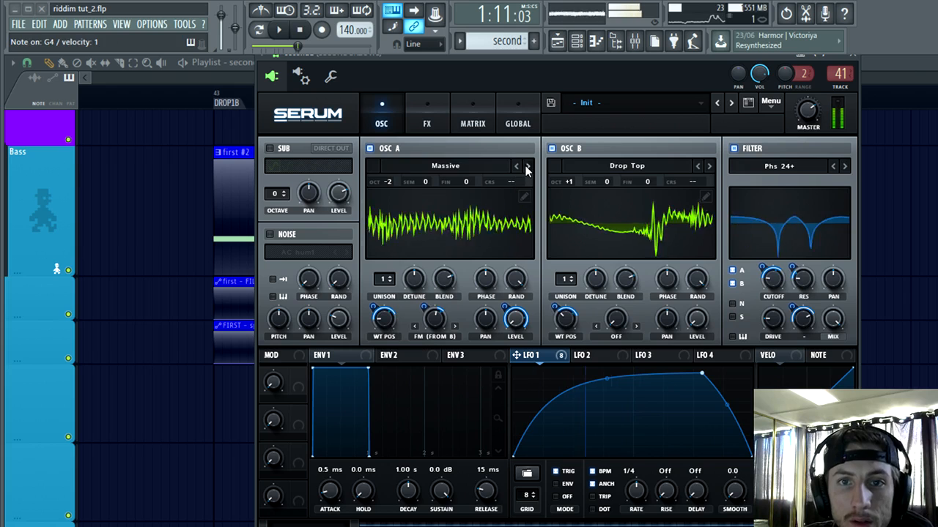
{"action": "left_click", "coordinate": [527, 168]}
{"action": "left_click", "coordinate": [527, 168]}
{"action": "left_click_drag", "start_coordinate": [387, 309], "coordinate": [389, 286]}
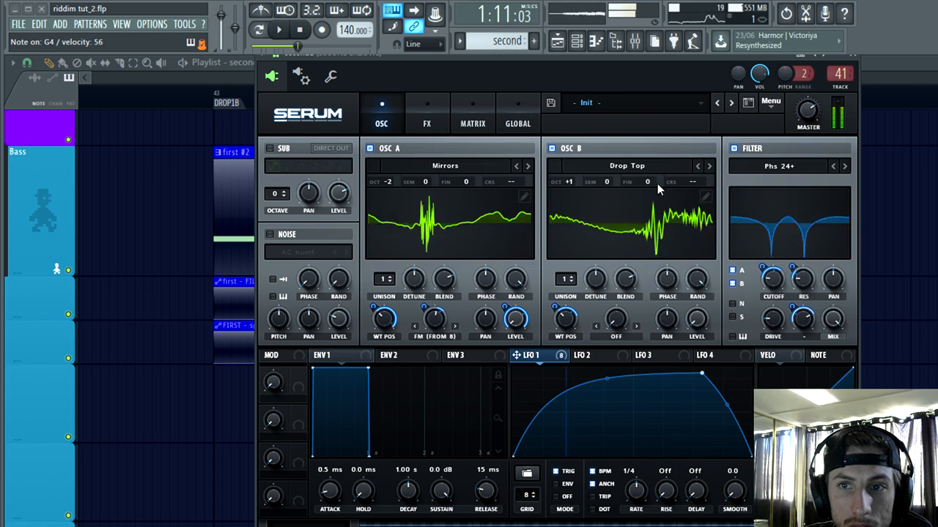
Step: Try several warp modes on oscillator B, settle on Asym +, and modulate the warp with LFO 1 at 70
{"action": "left_click", "coordinate": [637, 327]}
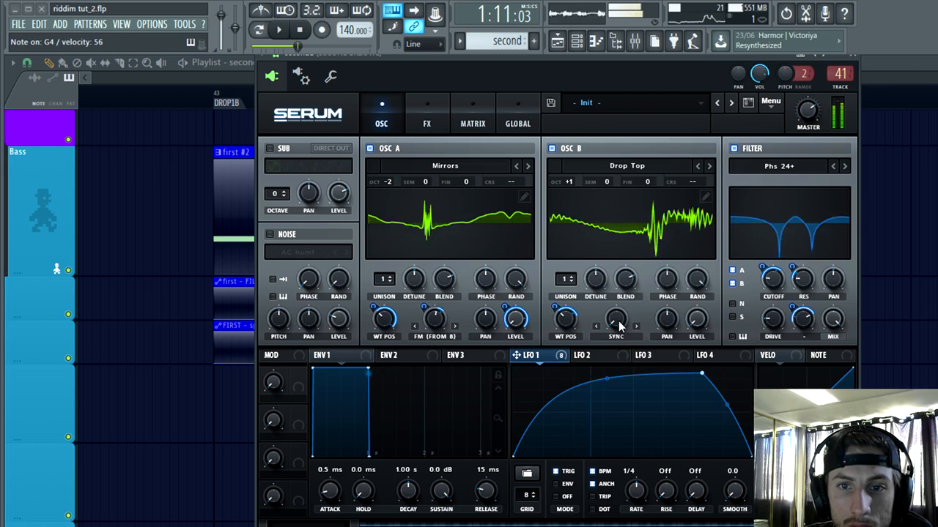
{"action": "left_click_drag", "start_coordinate": [618, 321], "coordinate": [620, 303]}
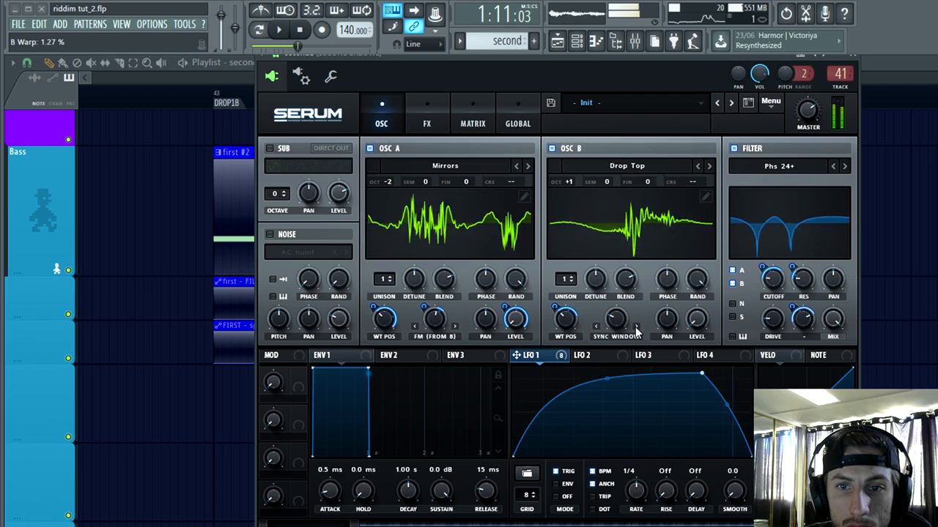
{"action": "left_click", "coordinate": [637, 327]}
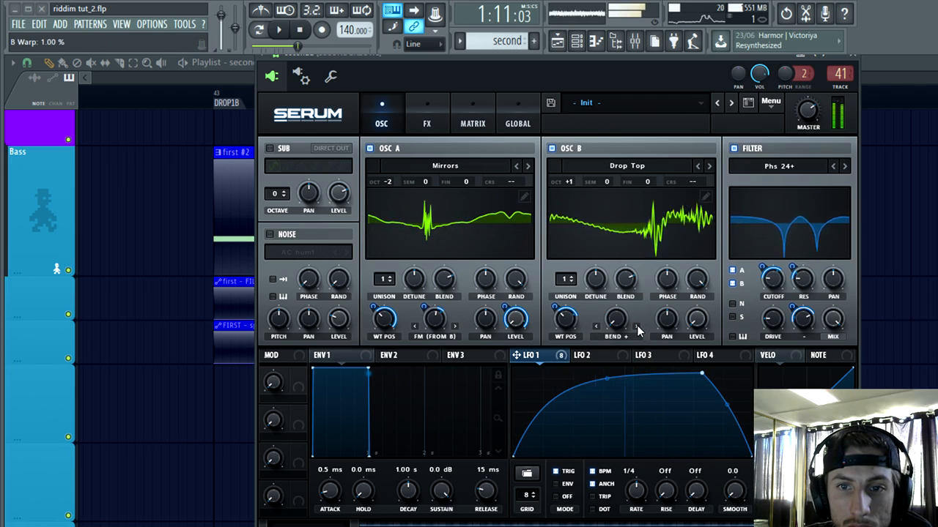
{"action": "left_click", "coordinate": [637, 327]}
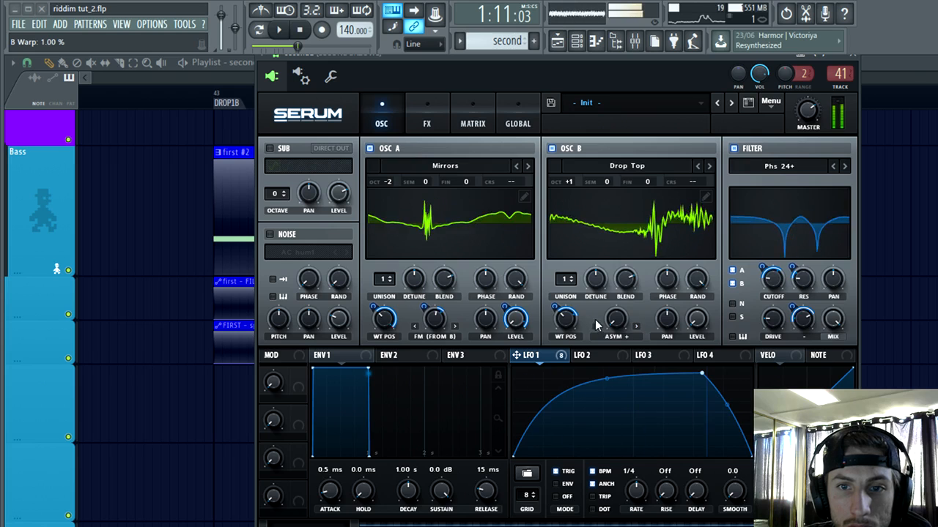
{"action": "left_click", "coordinate": [637, 327]}
{"action": "left_click_drag", "start_coordinate": [517, 355], "coordinate": [606, 315]}
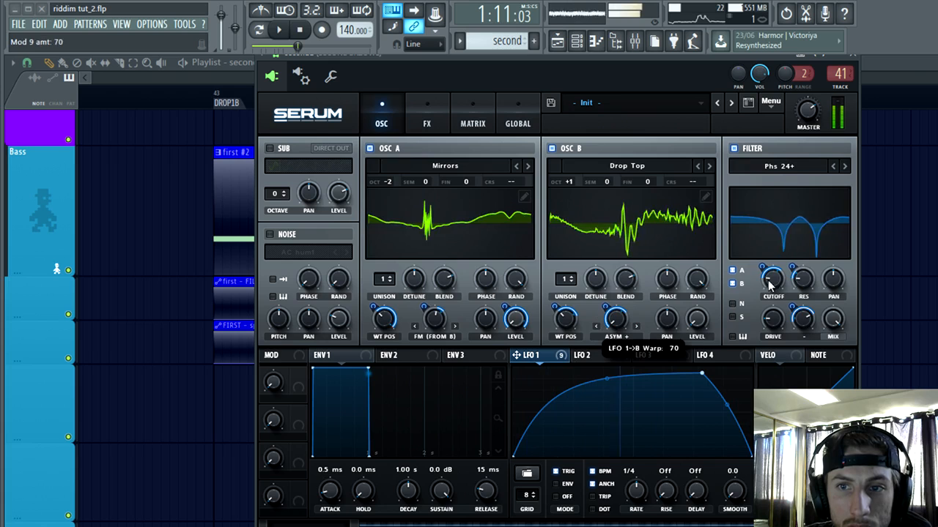
Step: Play back the alternating basses from just before DROP1B to hear the changed growl
{"action": "left_click", "coordinate": [428, 120]}
{"action": "left_click", "coordinate": [377, 125]}
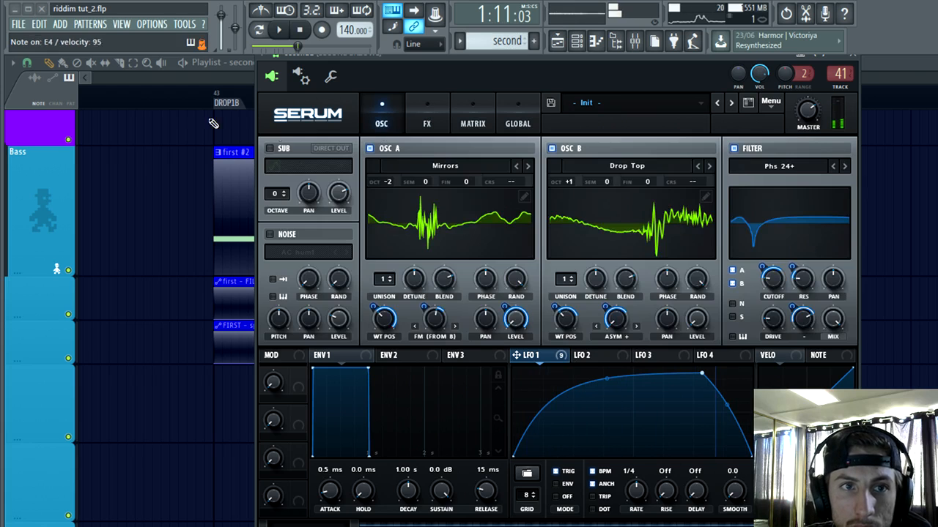
{"action": "left_click", "coordinate": [179, 91]}
{"action": "left_click", "coordinate": [279, 33]}
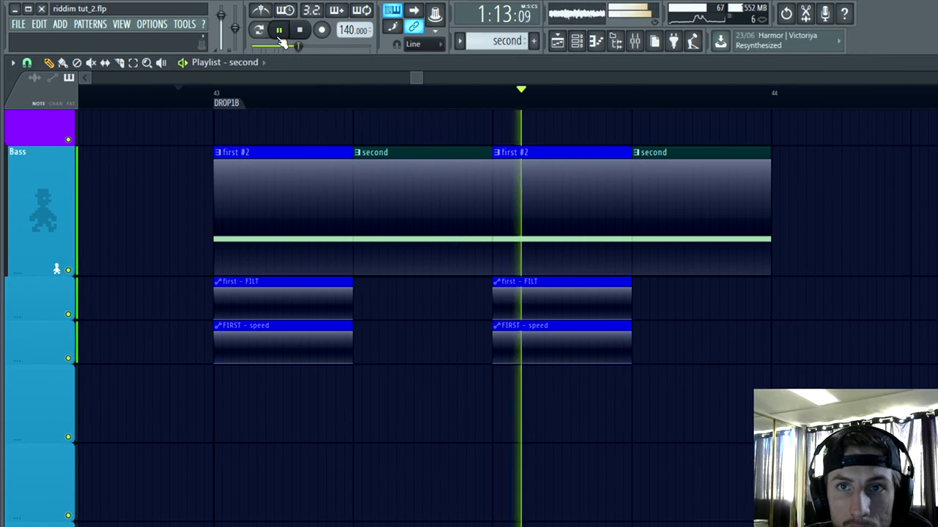
Step: Load Krush on the SECONDGRZOWL mixer insert with drive at 15.6%, crush at 10.8% and dwsp at 14.0%
{"action": "left_click", "coordinate": [634, 43]}
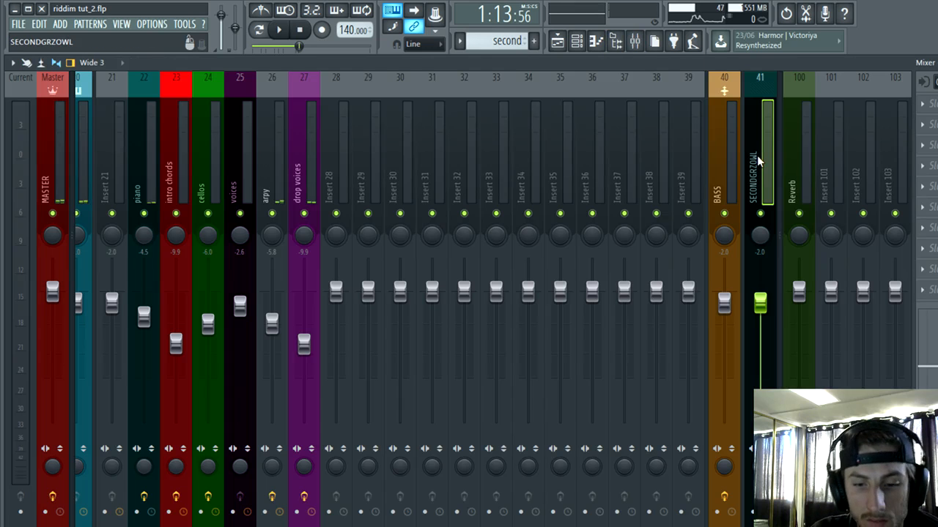
{"action": "key", "text": "alt+F8"}
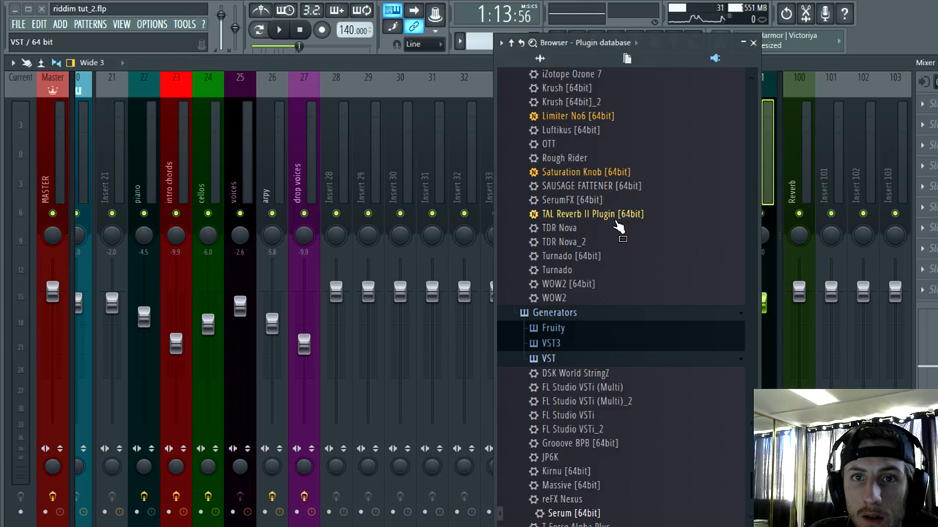
{"action": "scroll", "coordinate": [532, 172], "scroll_direction": "up", "scroll_amount": 2}
{"action": "left_click_drag", "start_coordinate": [553, 195], "coordinate": [923, 119]}
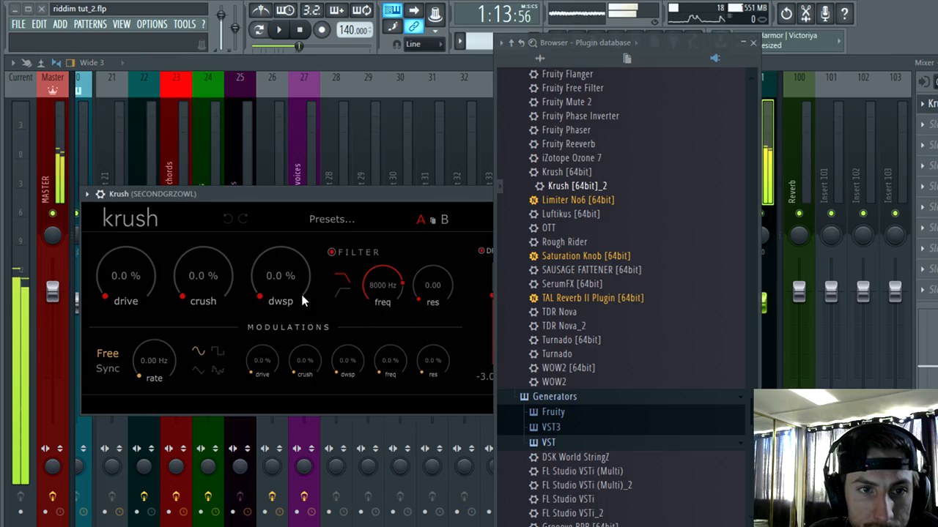
{"action": "left_click_drag", "start_coordinate": [108, 301], "coordinate": [153, 228]}
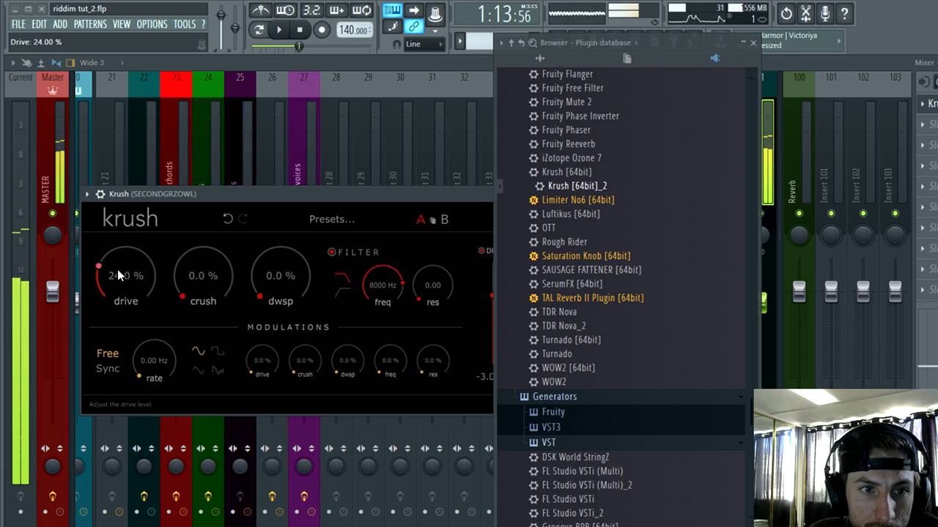
{"action": "left_click_drag", "start_coordinate": [197, 307], "coordinate": [263, 291]}
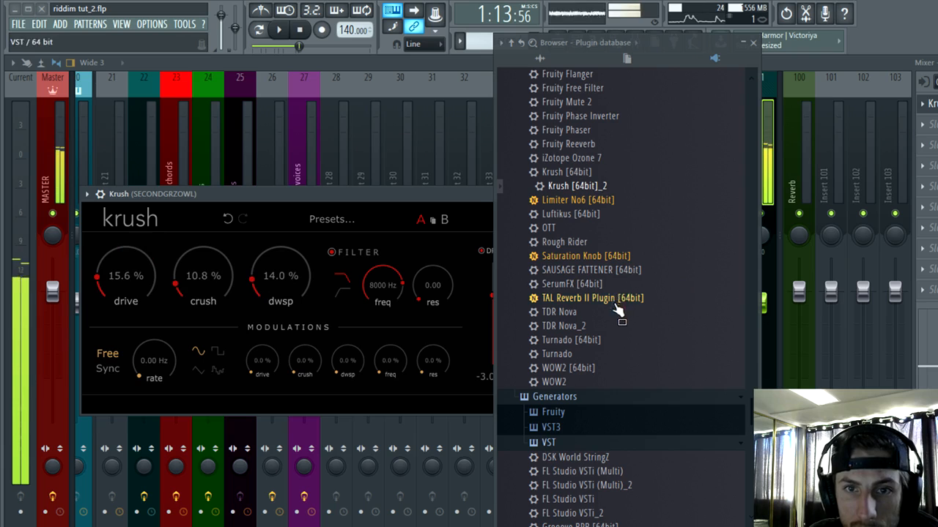
Step: Load CamelCrusher after Krush on the SECONDGRZOWL insert and adjust its master volume, keeping the Annihilate patch
{"action": "scroll", "coordinate": [620, 310], "scroll_direction": "up", "scroll_amount": 2}
{"action": "left_click", "coordinate": [916, 132]}
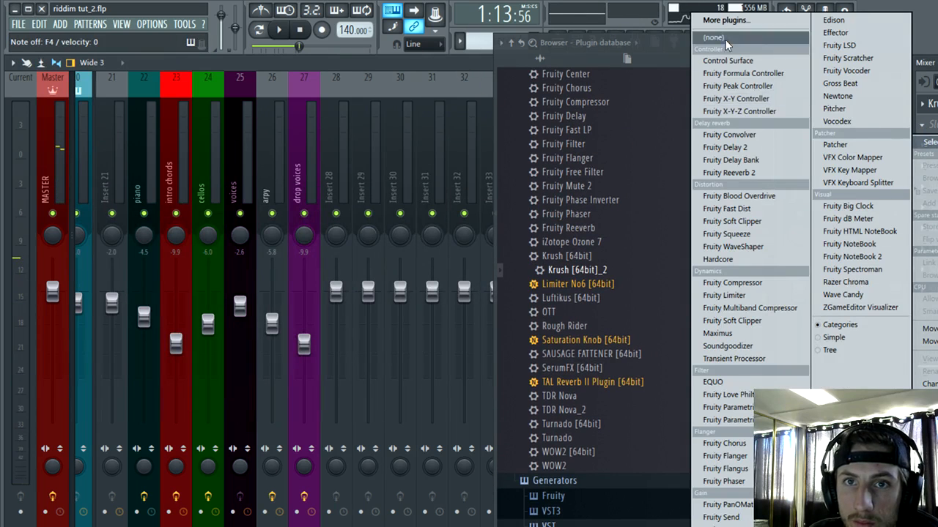
{"action": "left_click", "coordinate": [592, 217]}
{"action": "scroll", "coordinate": [592, 214], "scroll_direction": "up", "scroll_amount": 4}
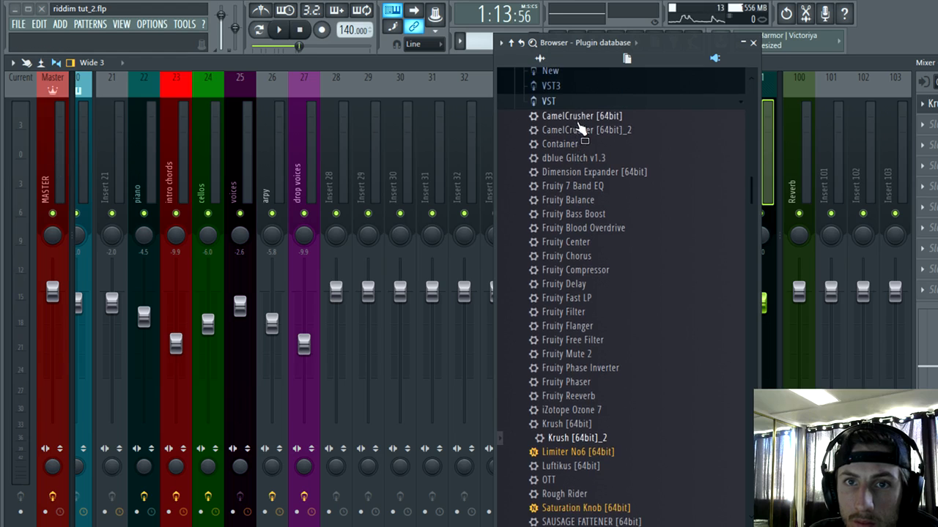
{"action": "left_click_drag", "start_coordinate": [577, 122], "coordinate": [933, 137]}
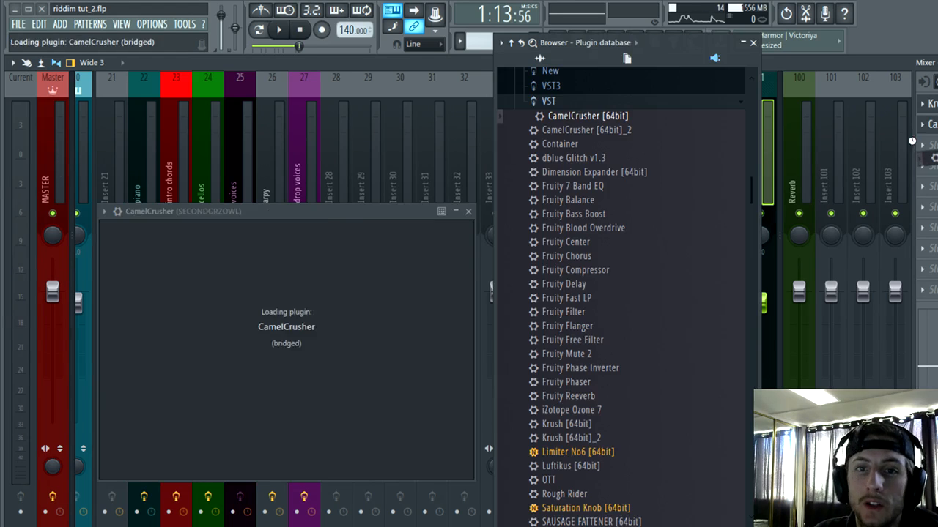
{"action": "left_click_drag", "start_coordinate": [258, 439], "coordinate": [255, 437]}
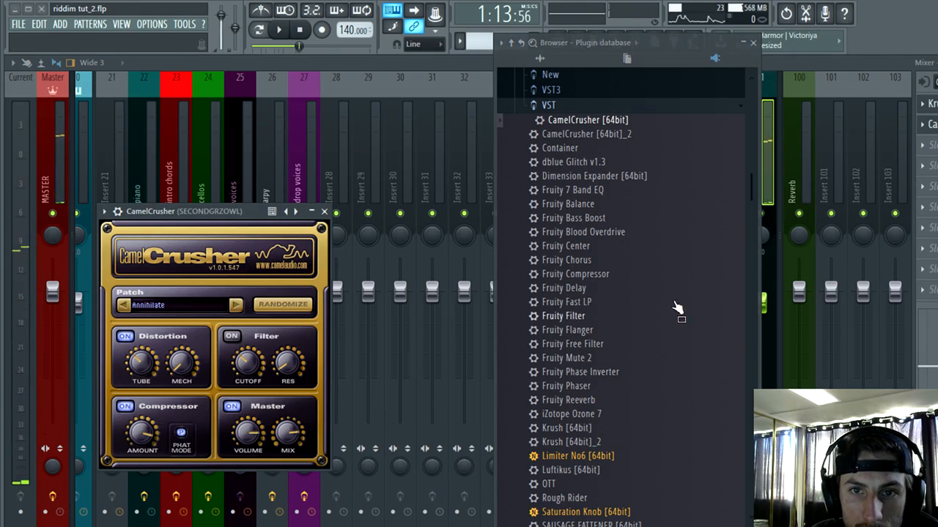
{"action": "left_click", "coordinate": [752, 42]}
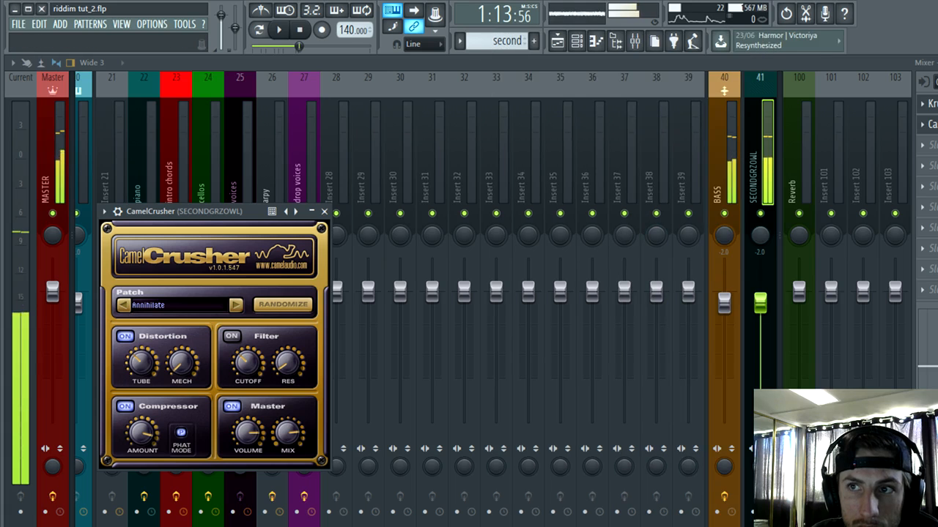
Step: Audition the DROP1B basses in the playlist with the new distortion effects on the growl
{"action": "left_click", "coordinate": [933, 63]}
{"action": "left_click", "coordinate": [127, 87]}
{"action": "key", "text": "space"}
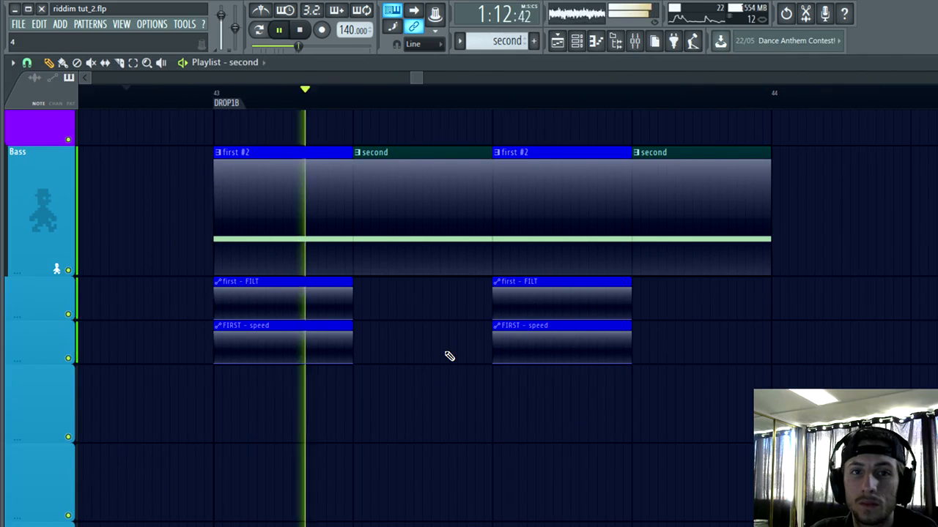
{"action": "key", "text": "space"}
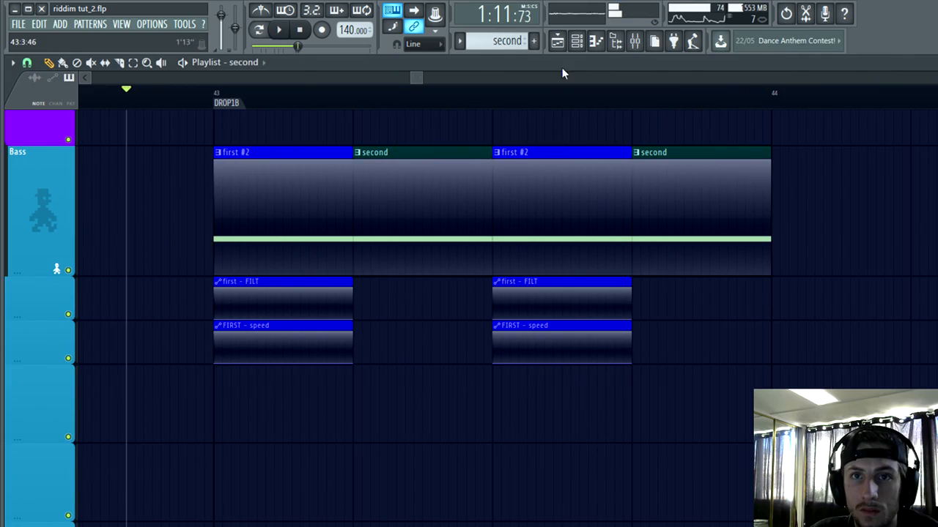
Step: Select the one-beat time range of the last second clip before bar 44
{"action": "left_click", "coordinate": [579, 43]}
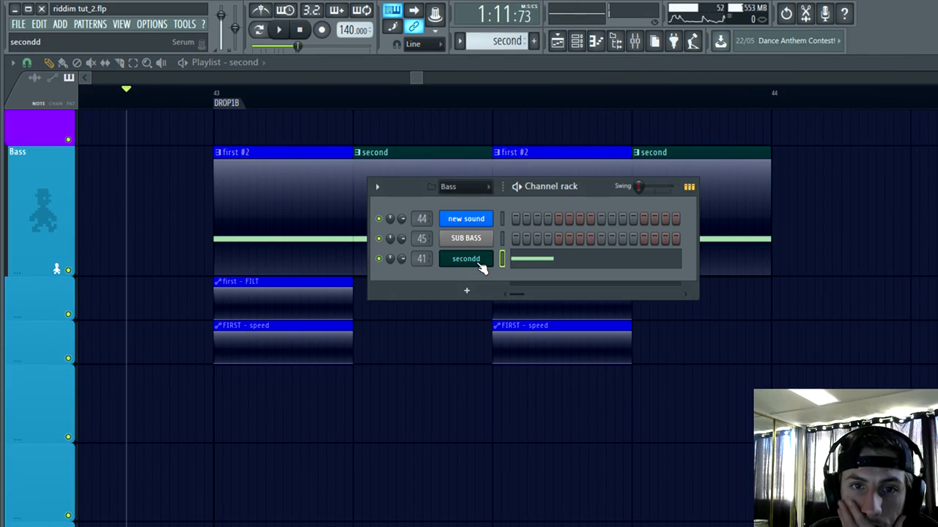
{"action": "left_click", "coordinate": [134, 64]}
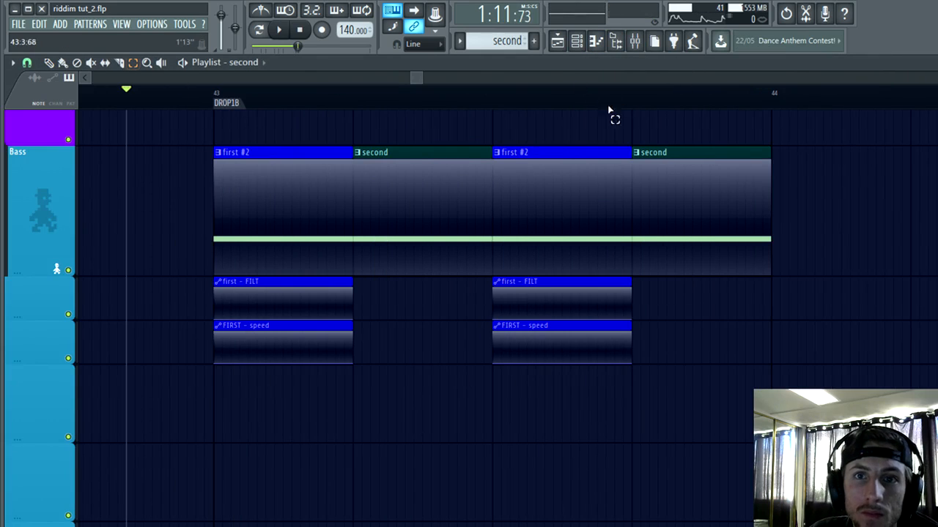
{"action": "left_click_drag", "start_coordinate": [630, 102], "coordinate": [762, 128]}
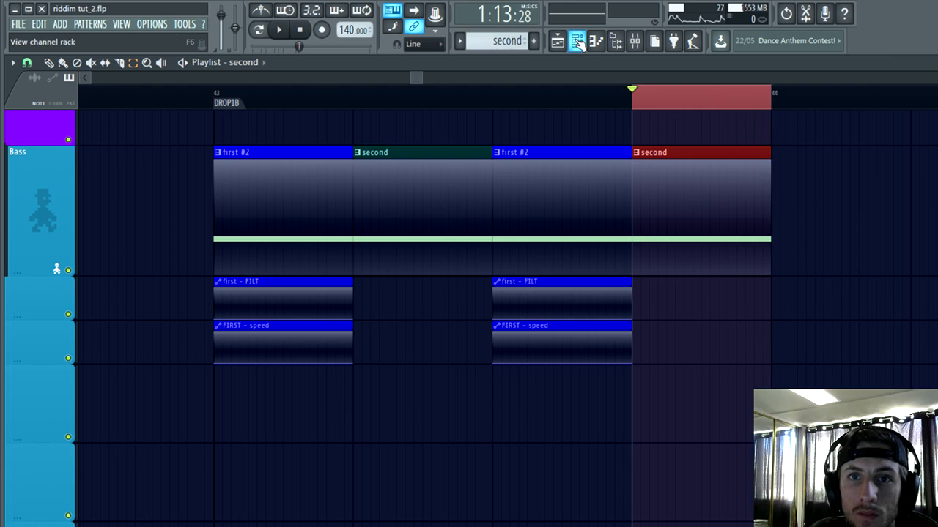
Step: Assign macro 1 of the secondd Serum to LFO 1's rate with an amount of 18 and name it SPEED
{"action": "left_click", "coordinate": [579, 42]}
{"action": "left_click", "coordinate": [467, 257]}
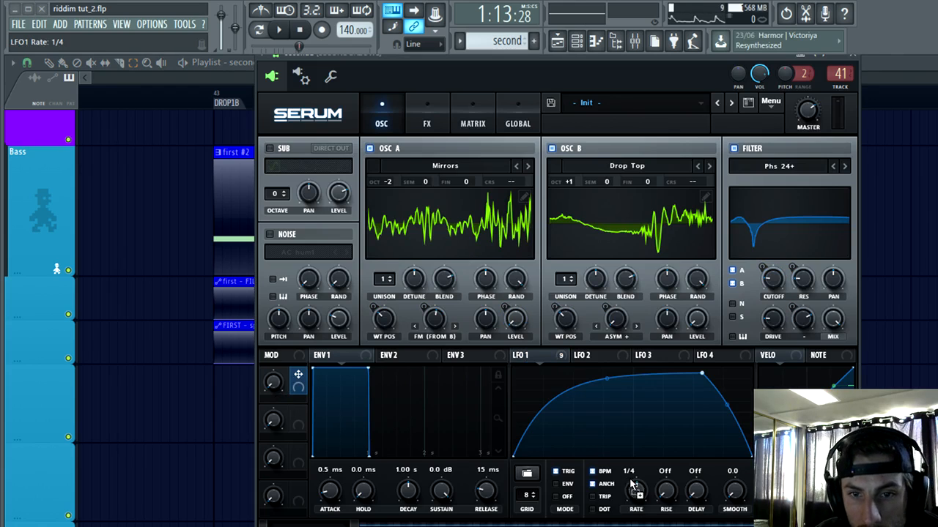
{"action": "left_click_drag", "start_coordinate": [274, 383], "coordinate": [389, 211]}
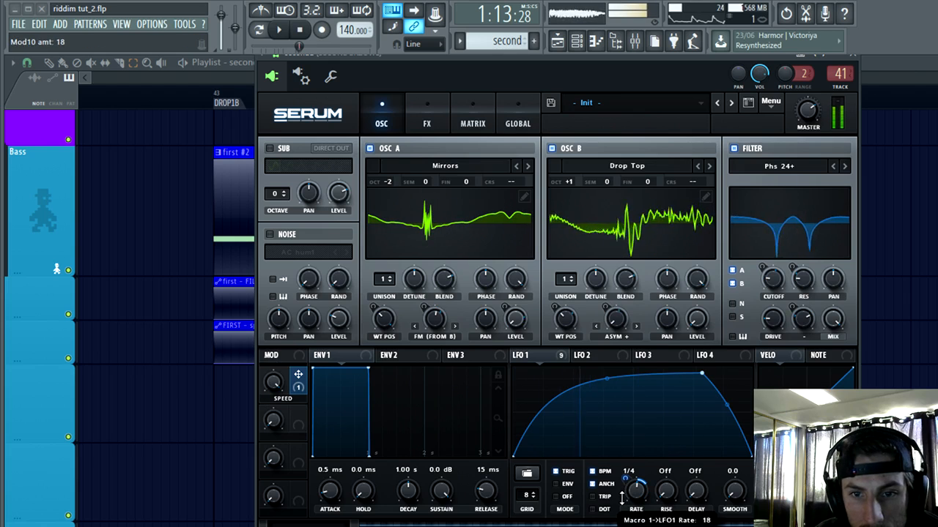
Step: Create an automation clip for the SPEED macro over the selected beat and move it to the track below the last second clip
{"action": "left_click_drag", "start_coordinate": [274, 382], "coordinate": [257, 523]}
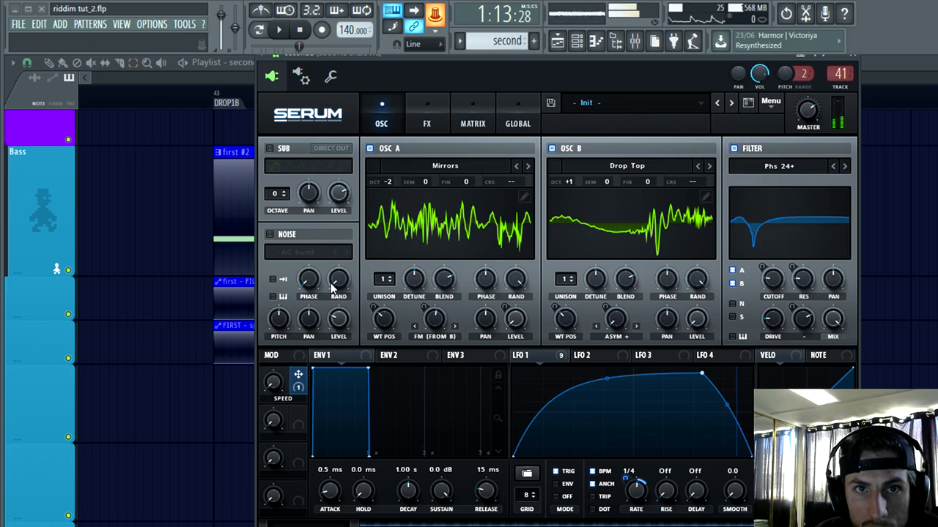
{"action": "left_click", "coordinate": [434, 12]}
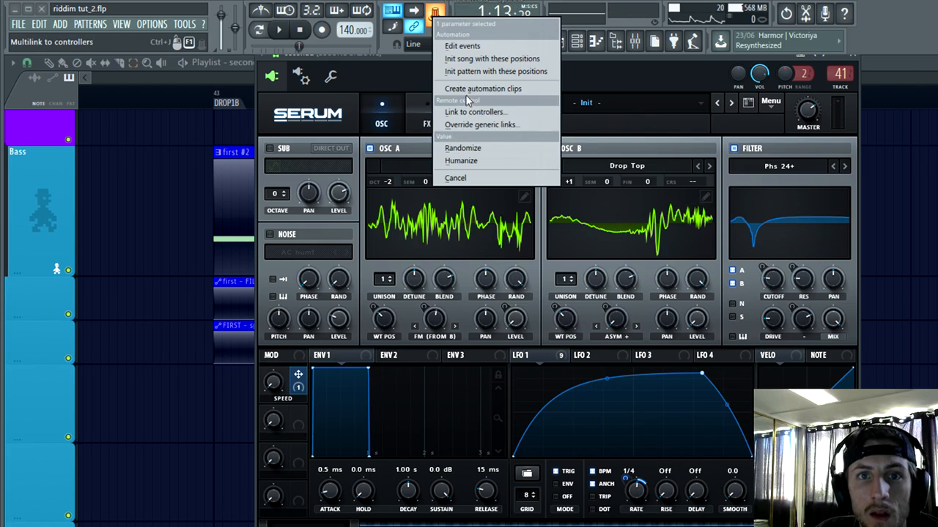
{"action": "left_click", "coordinate": [467, 90]}
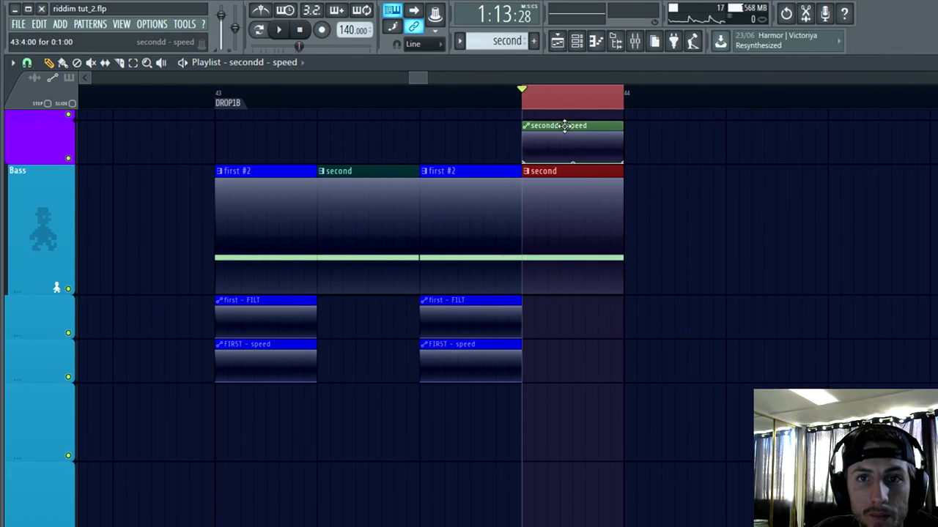
{"action": "left_click_drag", "start_coordinate": [564, 126], "coordinate": [558, 322]}
Step: Recolor the secondd speed automation clip dark green to match the second pattern clips
{"action": "double_click", "coordinate": [546, 282]}
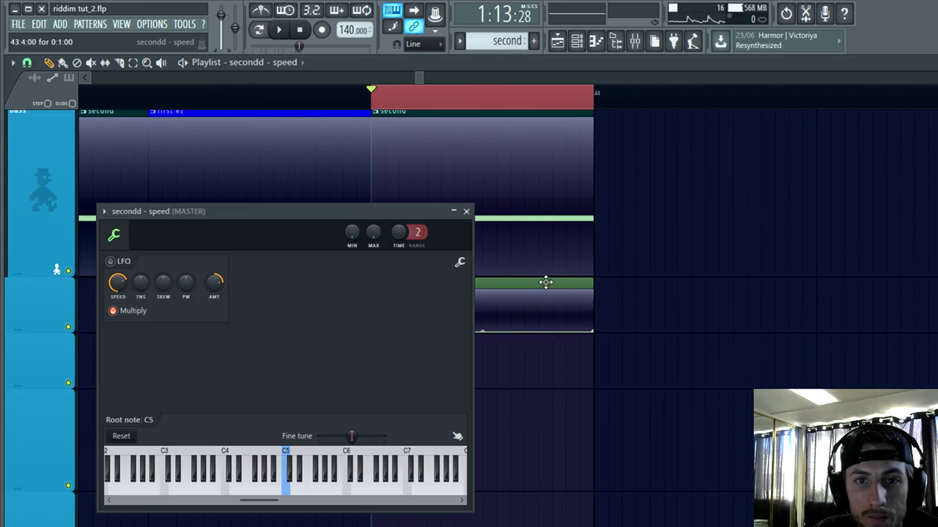
{"action": "left_click", "coordinate": [104, 211]}
{"action": "left_click", "coordinate": [190, 422]}
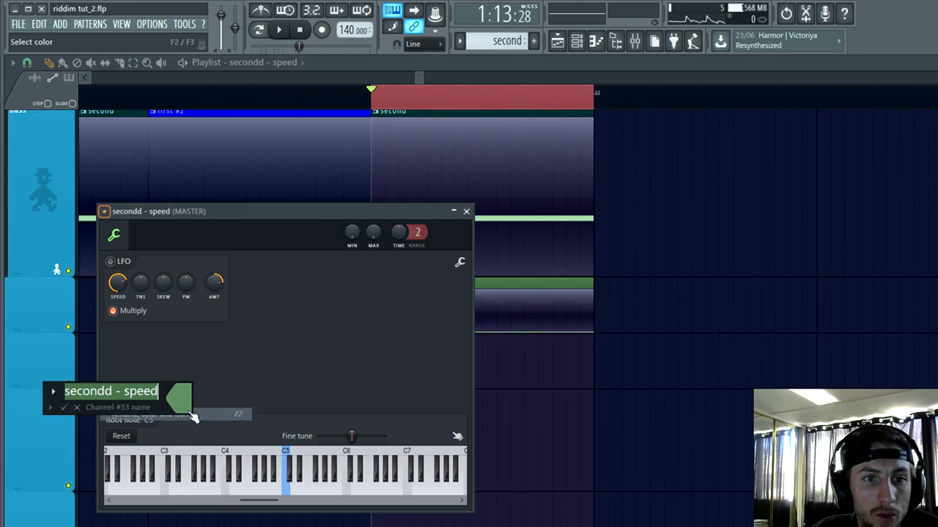
{"action": "left_click", "coordinate": [184, 413]}
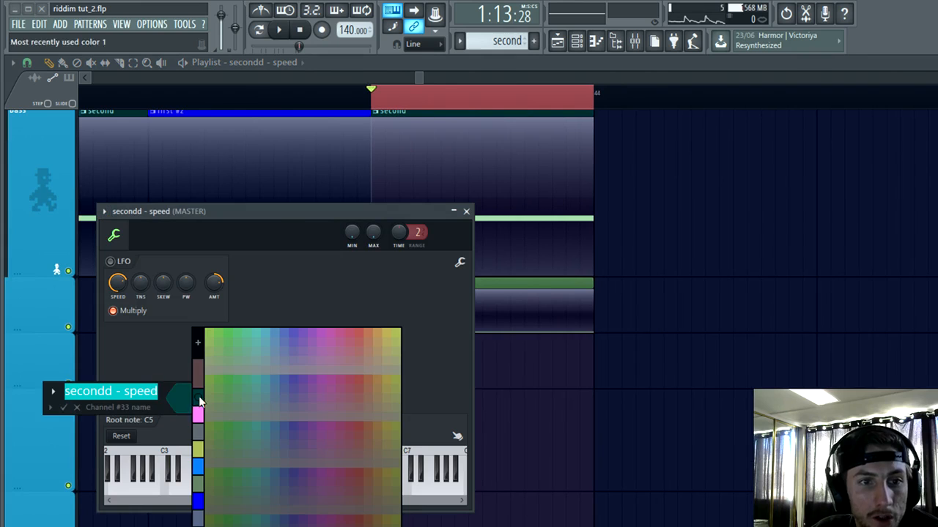
{"action": "left_click", "coordinate": [198, 395]}
{"action": "key", "text": "Return"}
{"action": "left_click", "coordinate": [466, 211]}
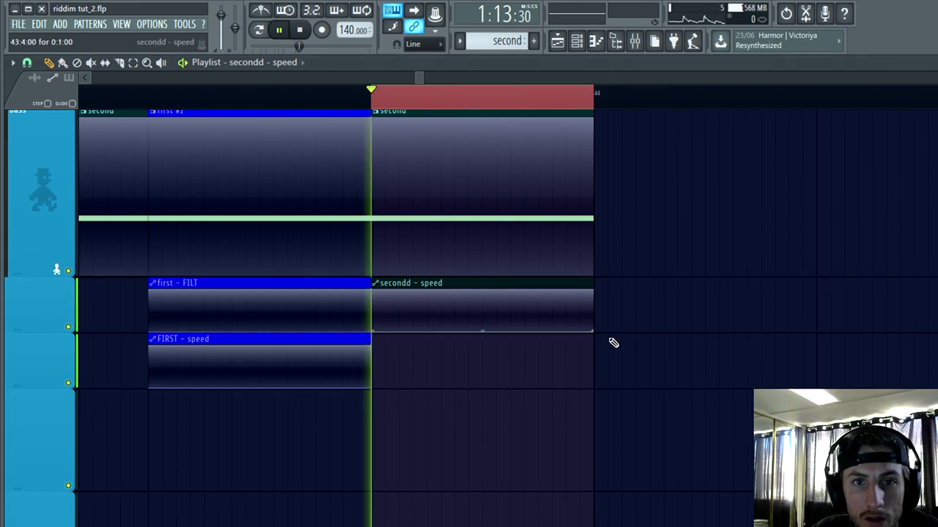
Step: Shape the secondd speed automation to fall from about mid-height to minimum across the beat, and audition it from DROP1B
{"action": "key", "text": "space"}
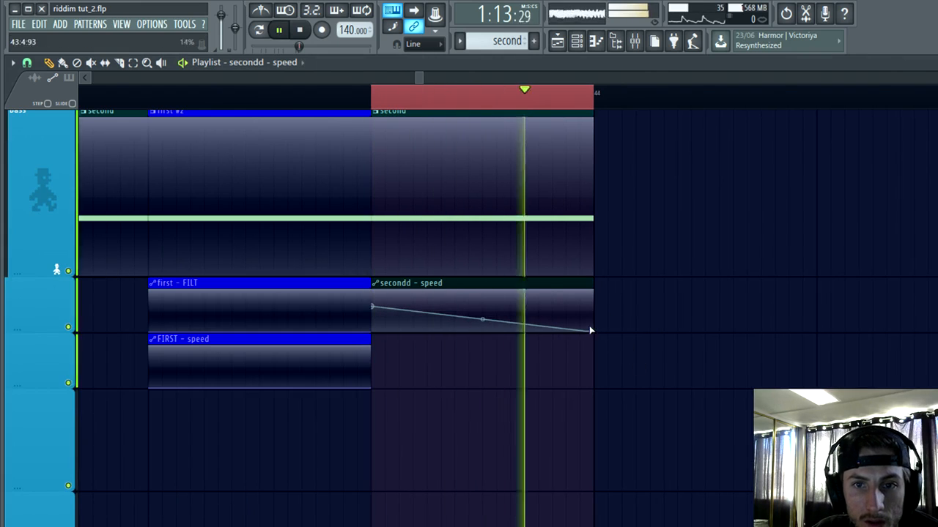
{"action": "scroll", "coordinate": [686, 388], "scroll_direction": "down", "scroll_amount": 3}
{"action": "right_click", "coordinate": [324, 106]}
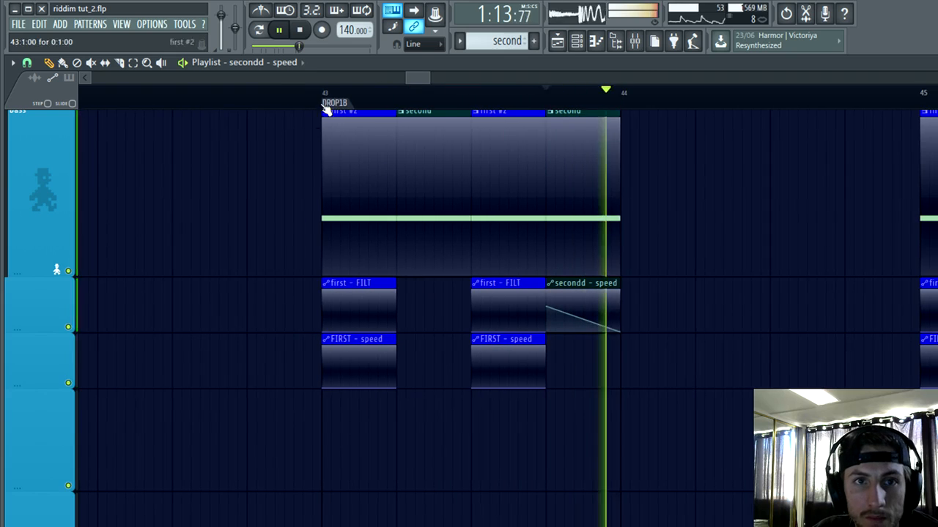
{"action": "left_click", "coordinate": [324, 106]}
{"action": "scroll", "coordinate": [703, 391], "scroll_direction": "up", "scroll_amount": 2}
{"action": "scroll", "coordinate": [694, 395], "scroll_direction": "down", "scroll_amount": 2}
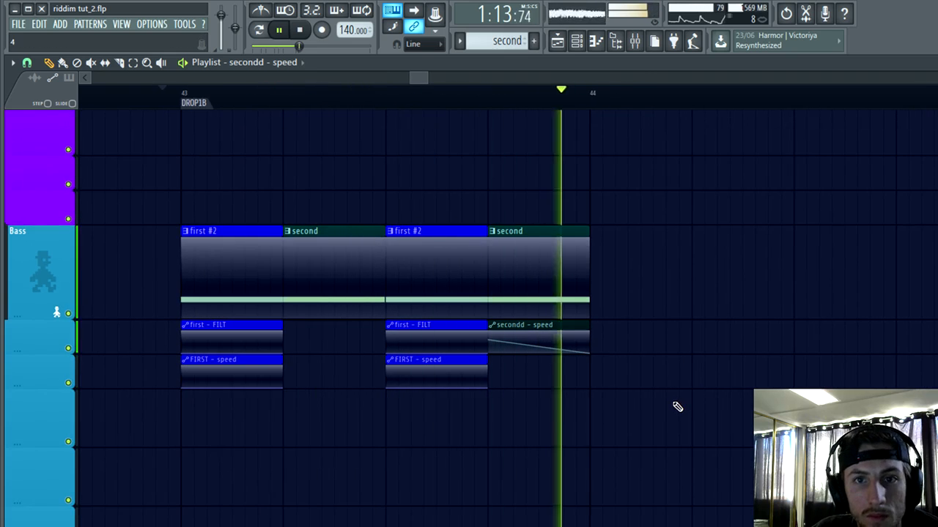
Step: Open the secondd Serum in the Bass channel group and reshape LFO 1 with an early peak and a long curved fall
{"action": "left_click", "coordinate": [577, 41]}
{"action": "left_click", "coordinate": [473, 188]}
{"action": "key", "text": "space"}
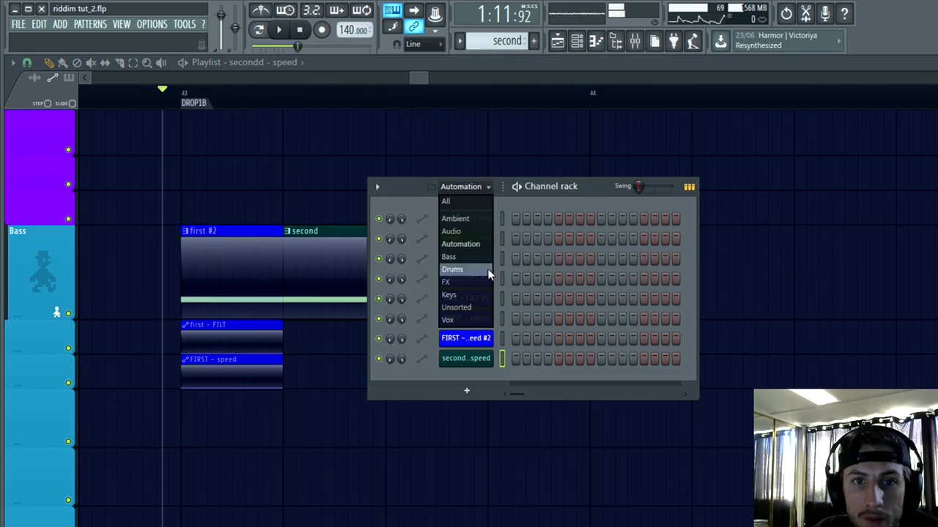
{"action": "left_click", "coordinate": [460, 262]}
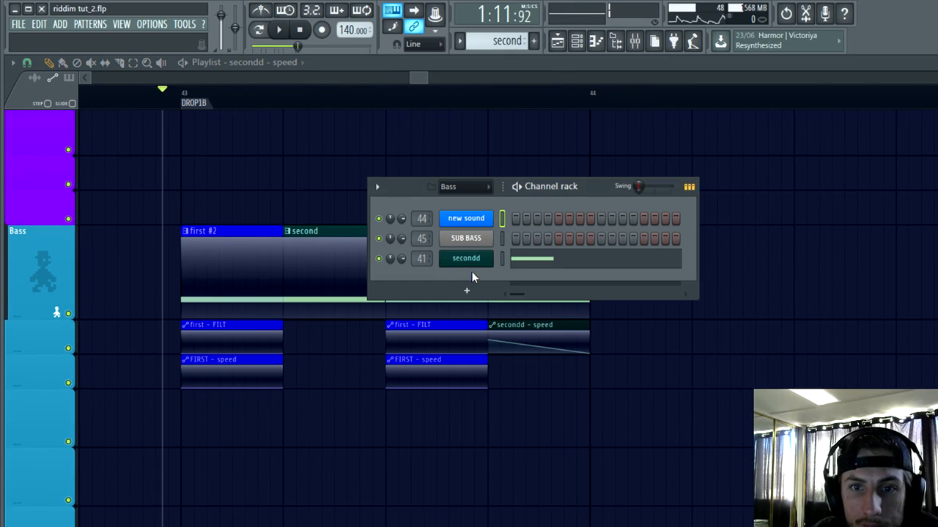
{"action": "left_click", "coordinate": [469, 258]}
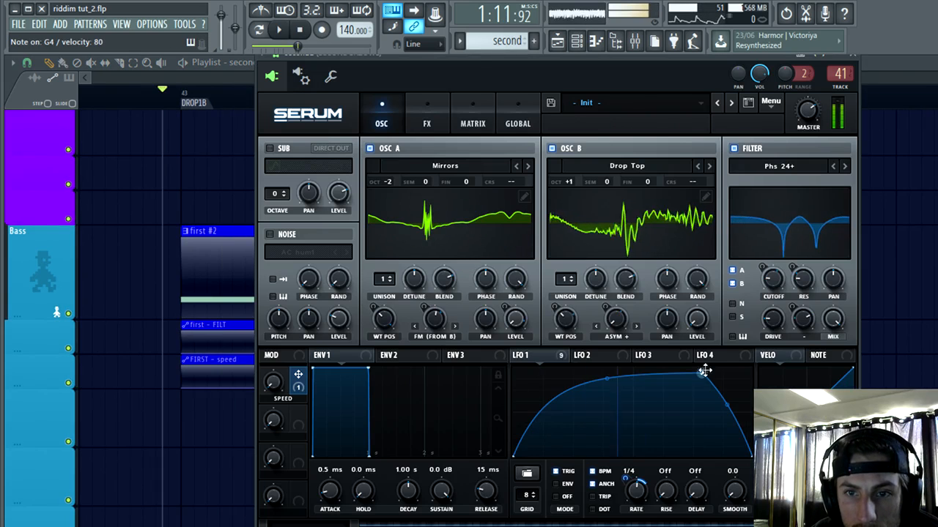
{"action": "left_click_drag", "start_coordinate": [701, 372], "coordinate": [565, 375]}
{"action": "left_click_drag", "start_coordinate": [666, 409], "coordinate": [667, 397]}
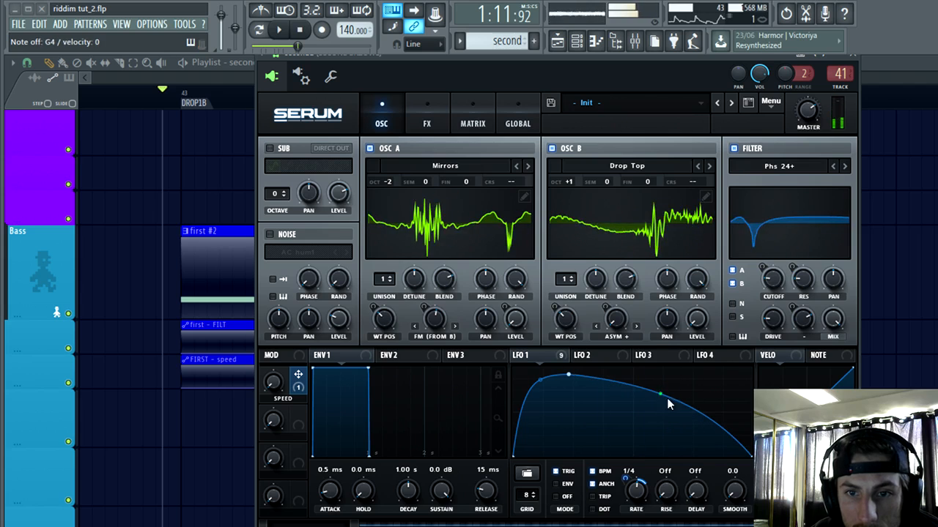
Step: Adjust oscillator A's FM (from B) amount in the secondd Serum and switch oscillator B's wavetable to Kaskade
{"action": "left_click", "coordinate": [429, 107]}
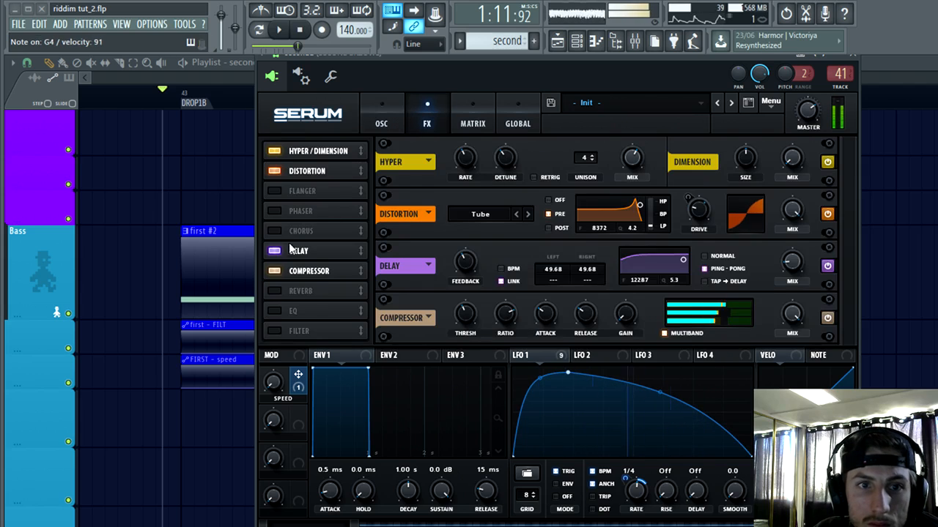
{"action": "left_click", "coordinate": [389, 117]}
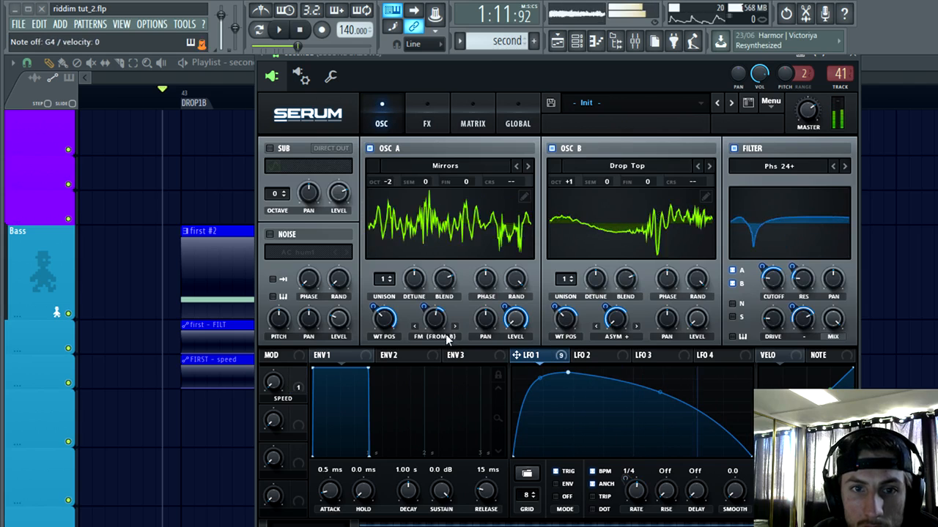
{"action": "left_click_drag", "start_coordinate": [416, 359], "coordinate": [445, 328]}
{"action": "left_click", "coordinate": [708, 167]}
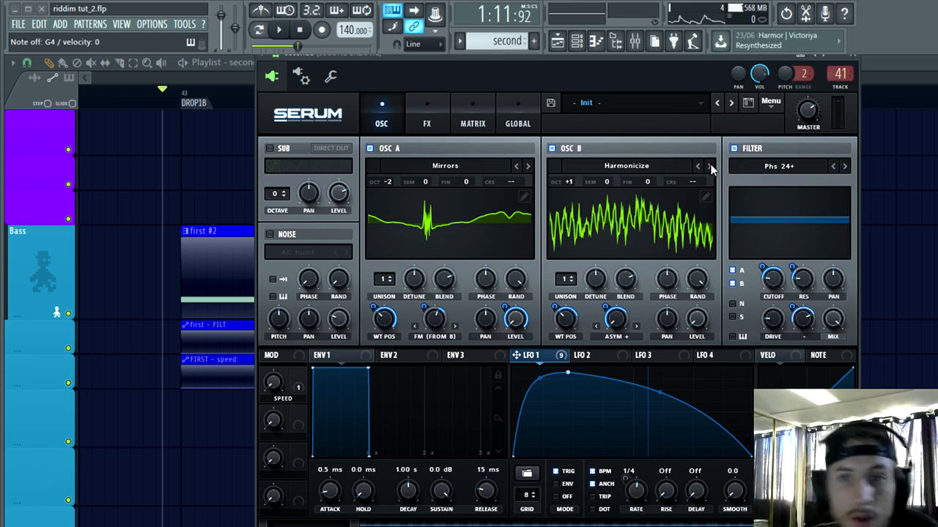
{"action": "left_click", "coordinate": [709, 167]}
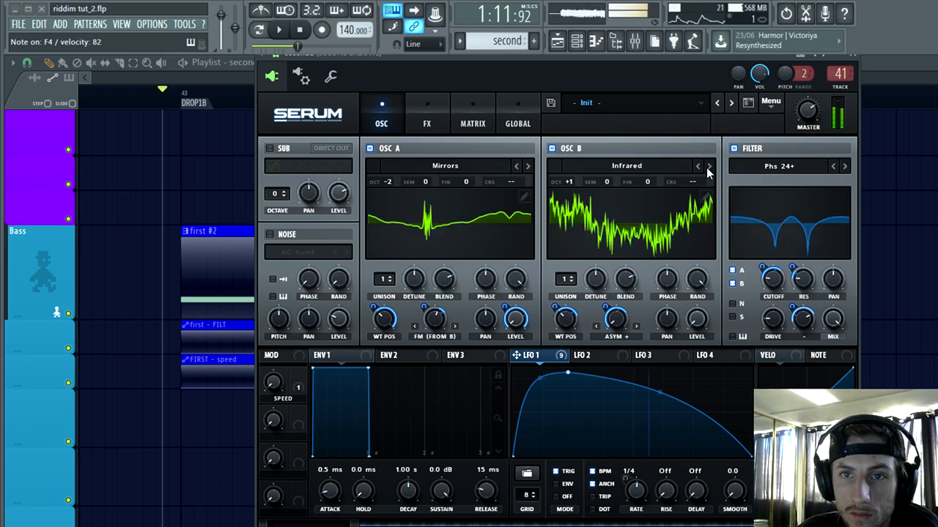
{"action": "left_click", "coordinate": [709, 167]}
{"action": "left_click", "coordinate": [709, 167]}
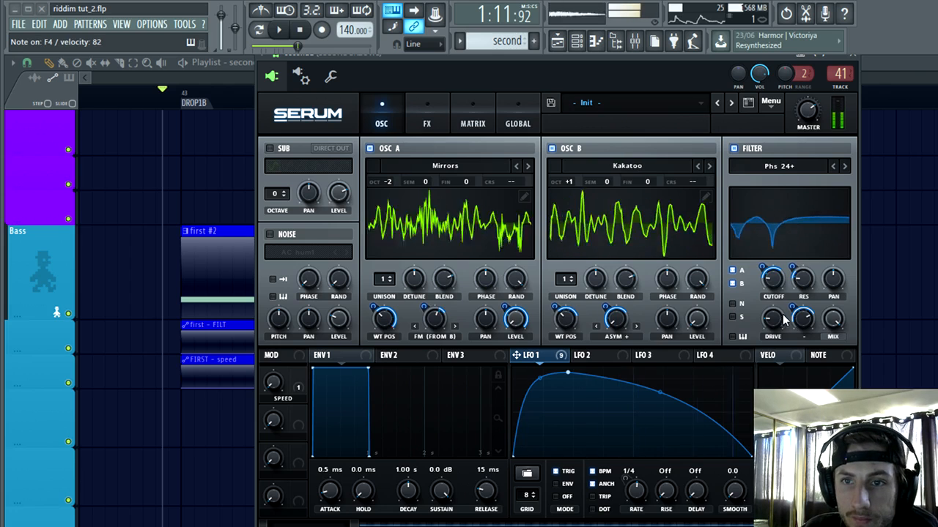
{"action": "left_click", "coordinate": [709, 167]}
{"action": "left_click_drag", "start_coordinate": [435, 330], "coordinate": [425, 342]}
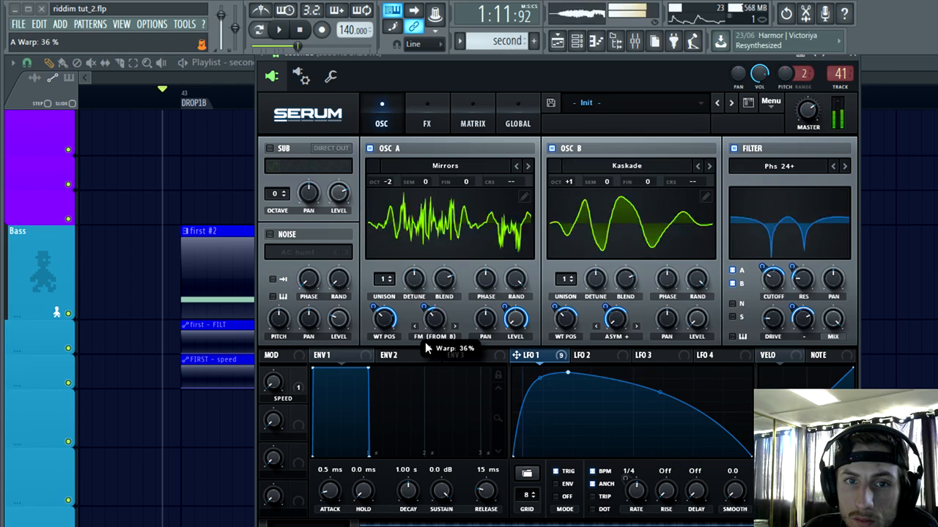
Step: Audition the DROP1B basses with the reworked growl and check the levels in the mixer
{"action": "left_click", "coordinate": [169, 93]}
{"action": "left_click", "coordinate": [280, 32]}
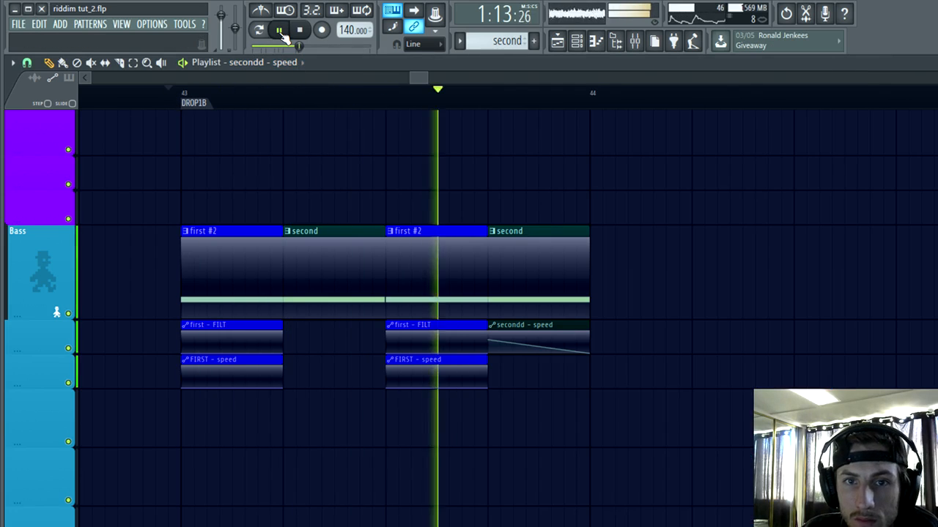
{"action": "key", "text": "space"}
{"action": "left_click", "coordinate": [577, 41]}
{"action": "key", "text": "space"}
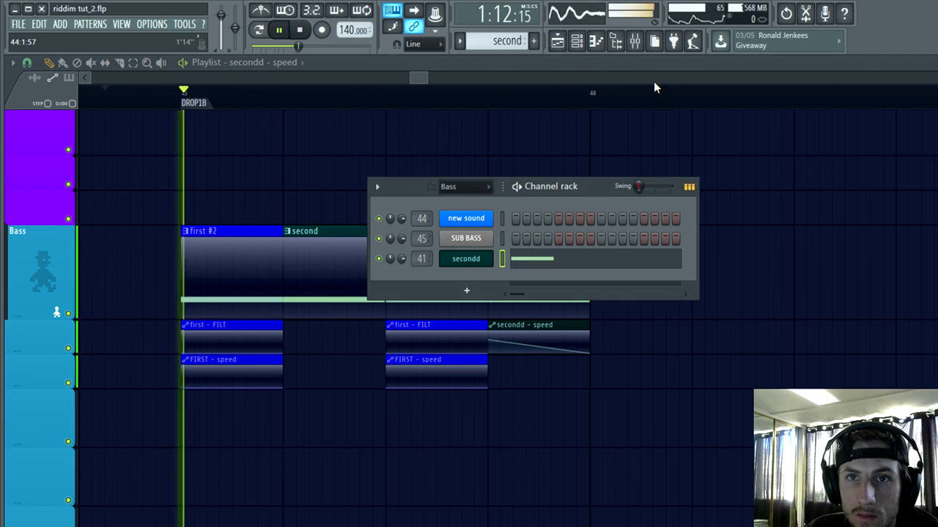
{"action": "key", "text": "F9"}
{"action": "key", "text": "space"}
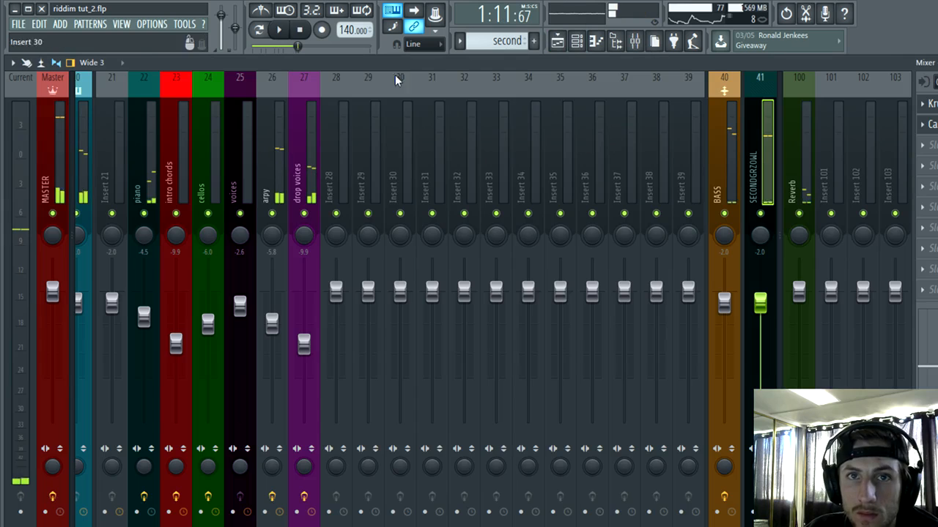
{"action": "key", "text": "F9"}
{"action": "key", "text": "F6"}
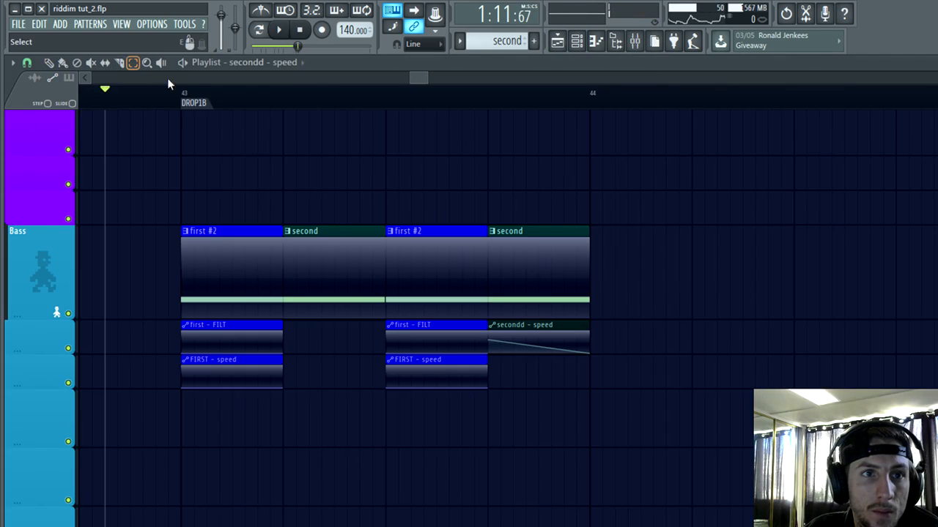
Step: Select bar 43 of DROP1B as the loop range and play it with the bass inserts shown in the mixer
{"action": "left_click_drag", "start_coordinate": [183, 101], "coordinate": [593, 181]}
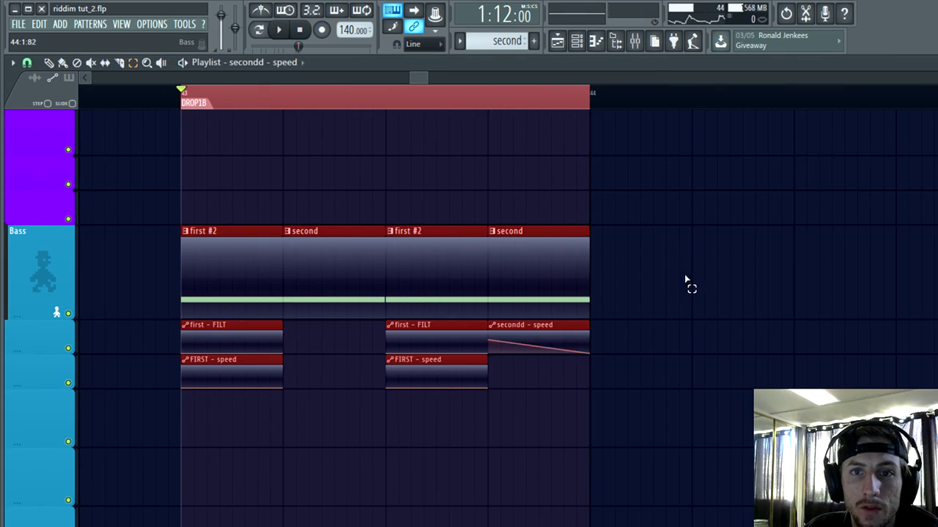
{"action": "scroll", "coordinate": [685, 279], "scroll_direction": "down", "scroll_amount": 3}
{"action": "left_click", "coordinate": [644, 46]}
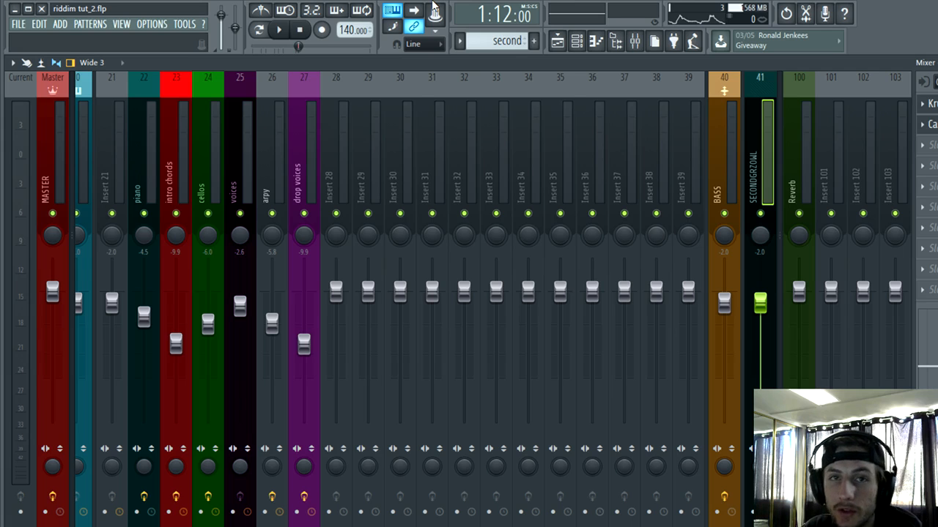
{"action": "left_click", "coordinate": [279, 30]}
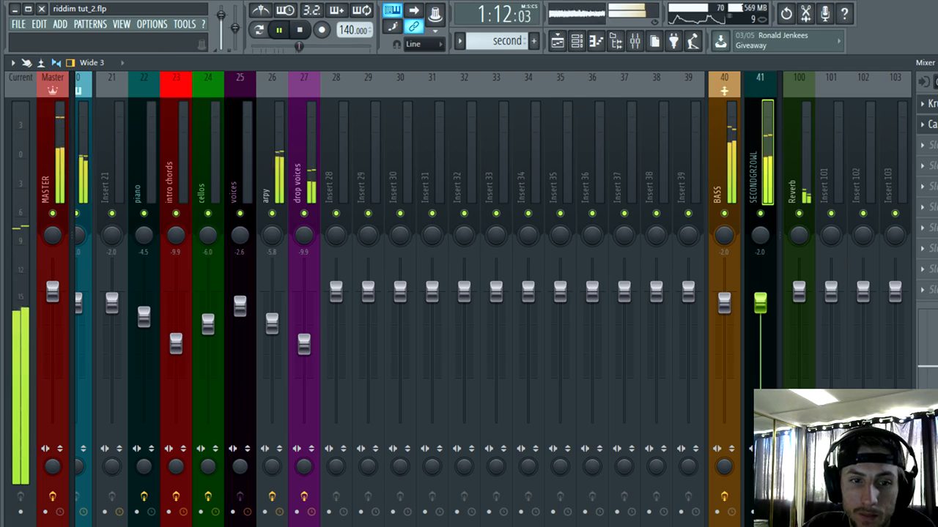
{"action": "left_click_drag", "start_coordinate": [293, 524], "coordinate": [342, 523]}
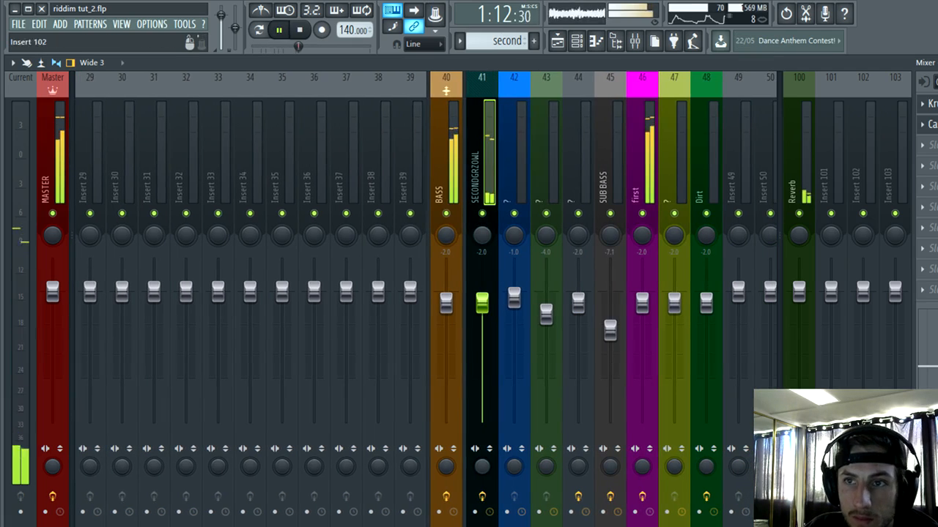
Step: Add OTT after the existing effects on the SECONDGRZOWL insert with depth 12 %, time 71 % and input gain 1.9 dB
{"action": "key", "text": "alt+F8"}
{"action": "scroll", "coordinate": [684, 293], "scroll_direction": "down", "scroll_amount": 4}
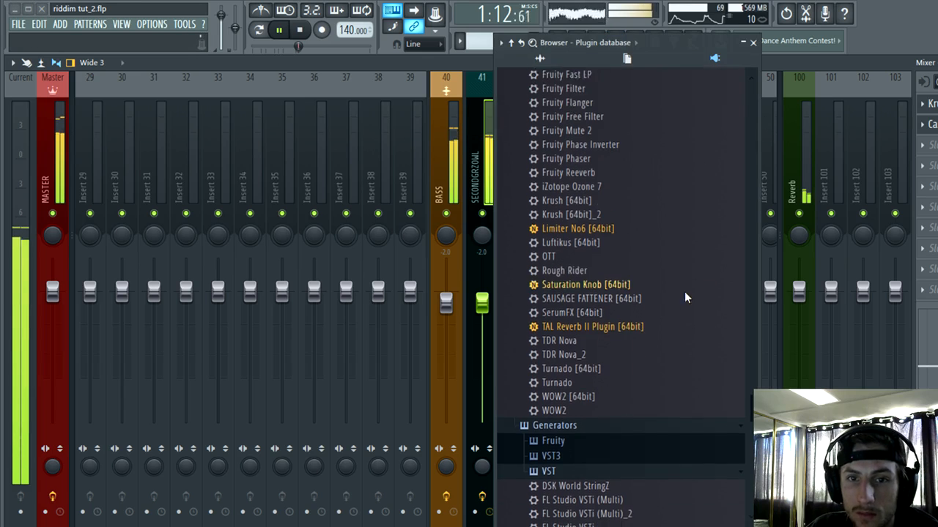
{"action": "scroll", "coordinate": [685, 293], "scroll_direction": "down", "scroll_amount": 1}
{"action": "left_click_drag", "start_coordinate": [549, 232], "coordinate": [929, 144]}
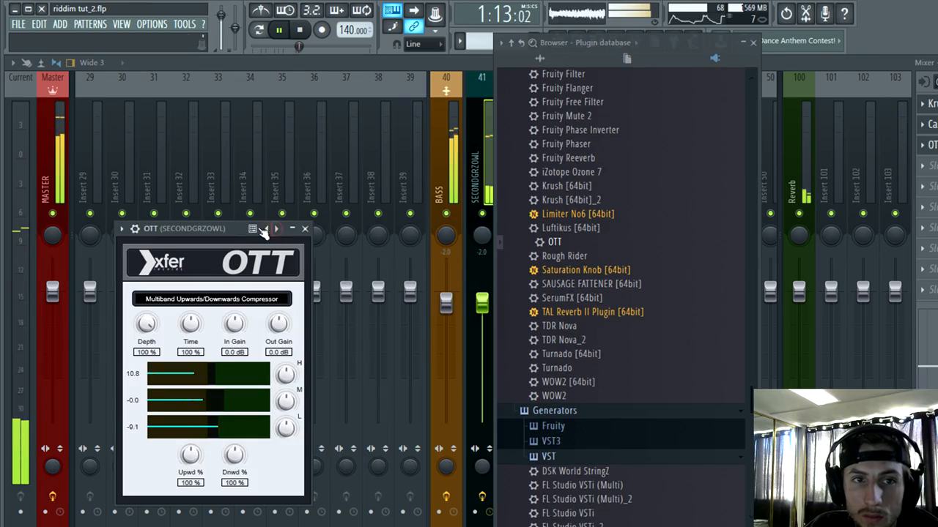
{"action": "left_click_drag", "start_coordinate": [264, 231], "coordinate": [351, 145]}
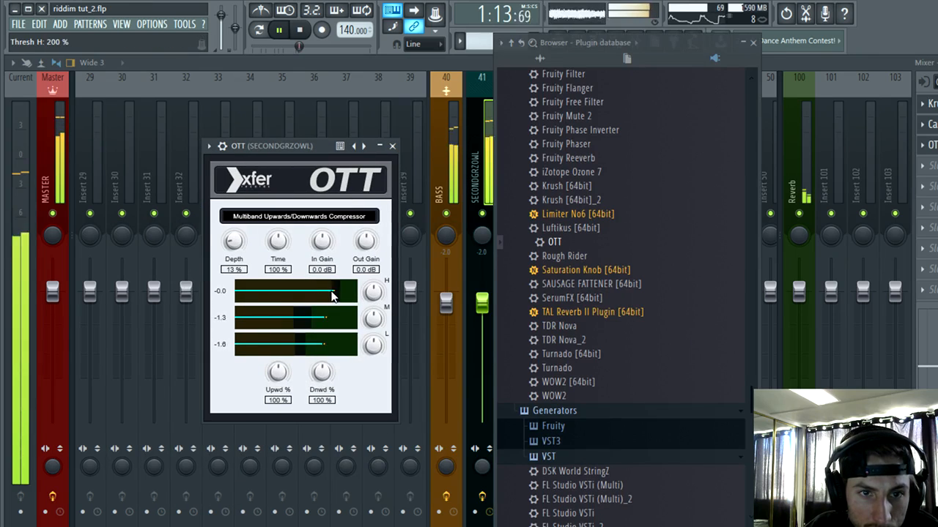
{"action": "left_click_drag", "start_coordinate": [275, 297], "coordinate": [300, 326]}
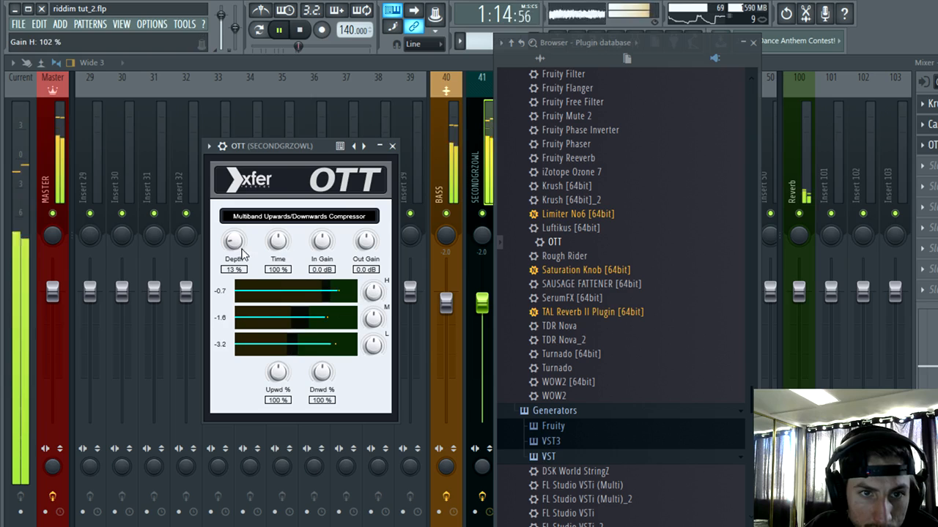
{"action": "left_click_drag", "start_coordinate": [282, 245], "coordinate": [322, 256]}
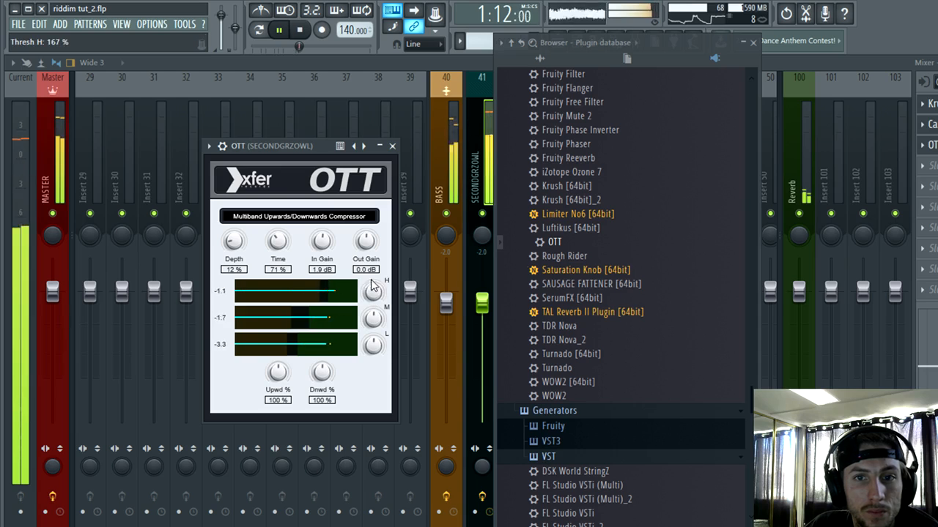
Step: Add Saturation Knob after OTT on the SECONDGRZOWL insert and set its saturation to 1.5
{"action": "left_click_drag", "start_coordinate": [614, 270], "coordinate": [932, 166]}
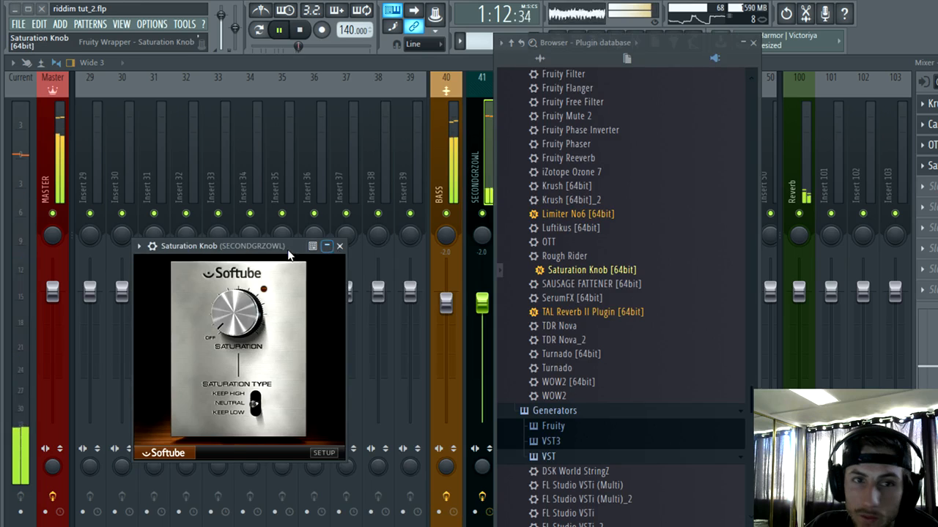
{"action": "left_click_drag", "start_coordinate": [281, 247], "coordinate": [351, 183]}
{"action": "left_click_drag", "start_coordinate": [306, 249], "coordinate": [287, 273]}
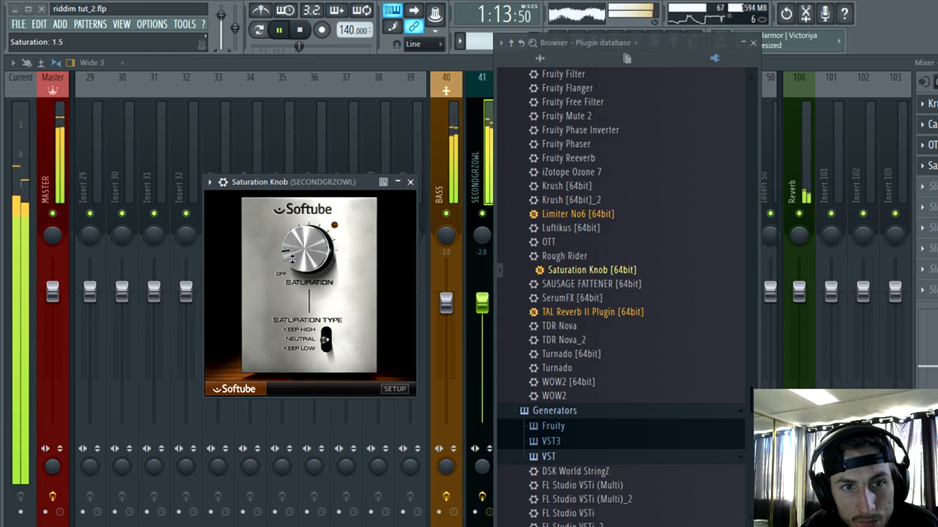
{"action": "left_click", "coordinate": [410, 182]}
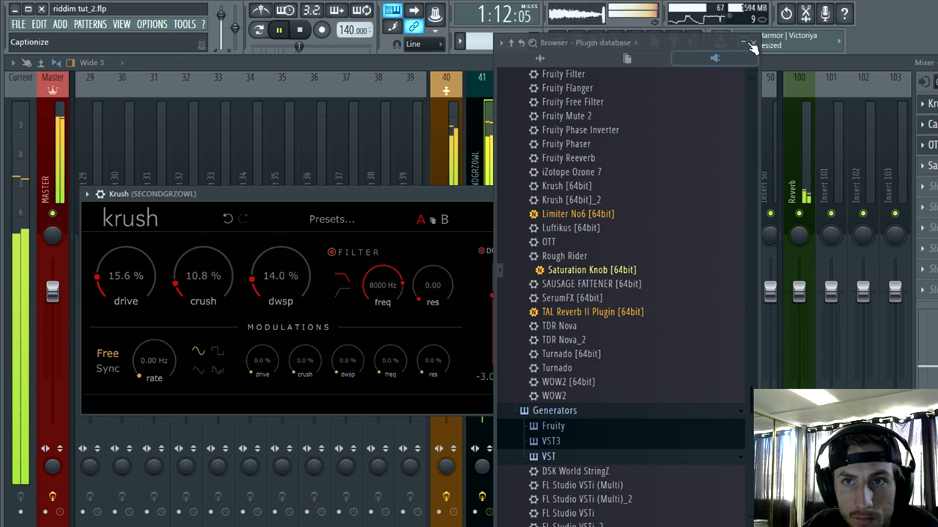
Step: Stop playback, save the project and close the open effect windows over the mixer
{"action": "left_click", "coordinate": [491, 237]}
{"action": "left_click", "coordinate": [578, 195]}
{"action": "left_click", "coordinate": [300, 30]}
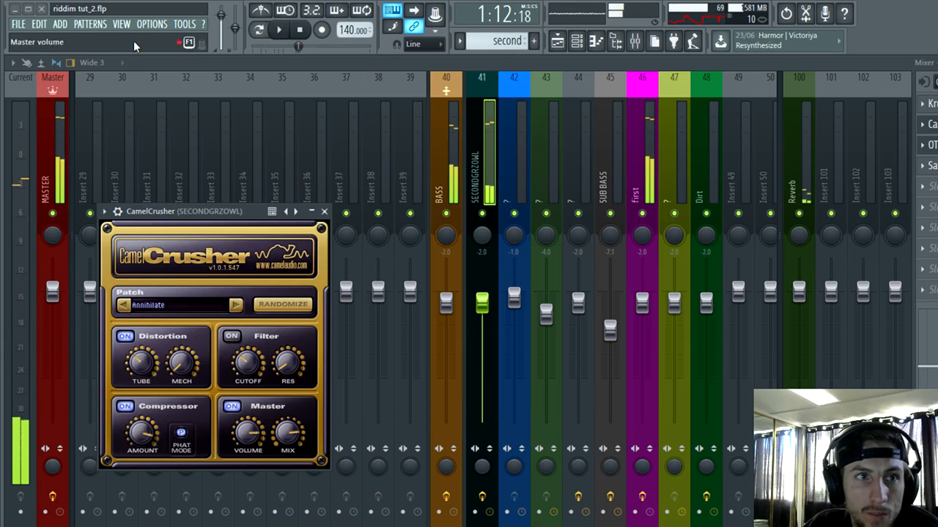
{"action": "left_click", "coordinate": [19, 24]}
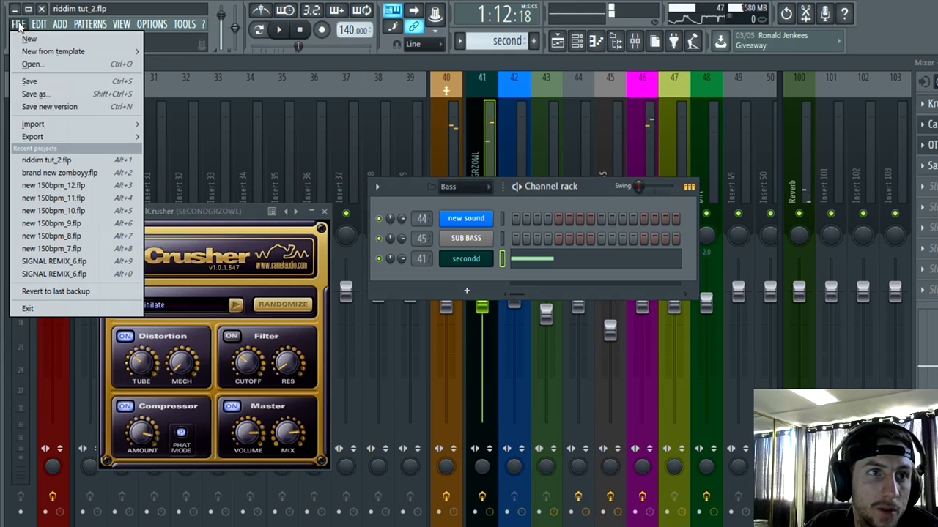
{"action": "left_click", "coordinate": [29, 81]}
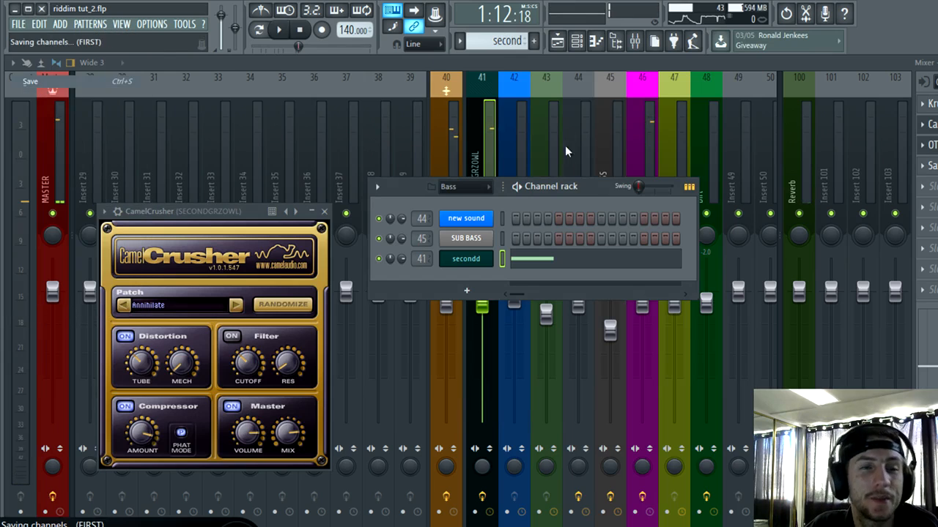
{"action": "left_click", "coordinate": [325, 213]}
{"action": "left_click", "coordinate": [389, 146]}
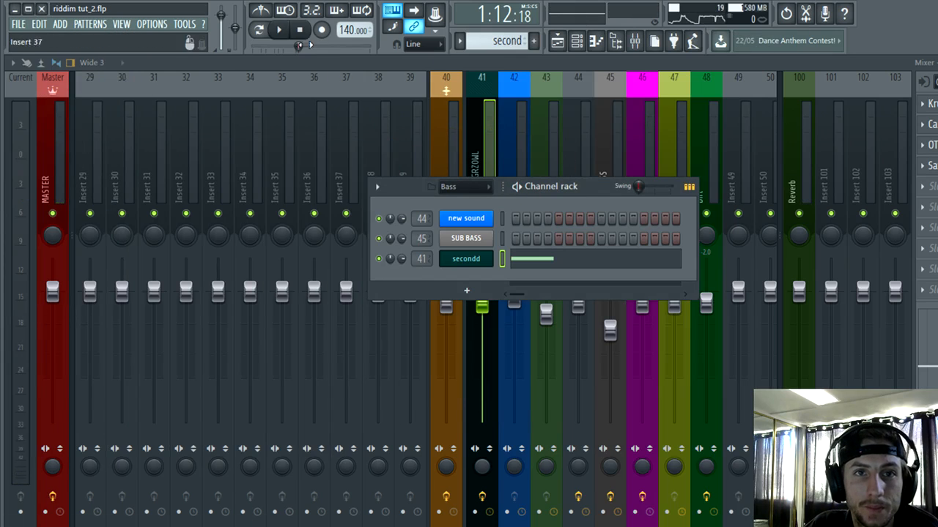
Step: Add TDR Nova after Saturation Knob on the SECONDGRZOWL insert and set its analyzer to In
{"action": "key", "text": "alt+F8"}
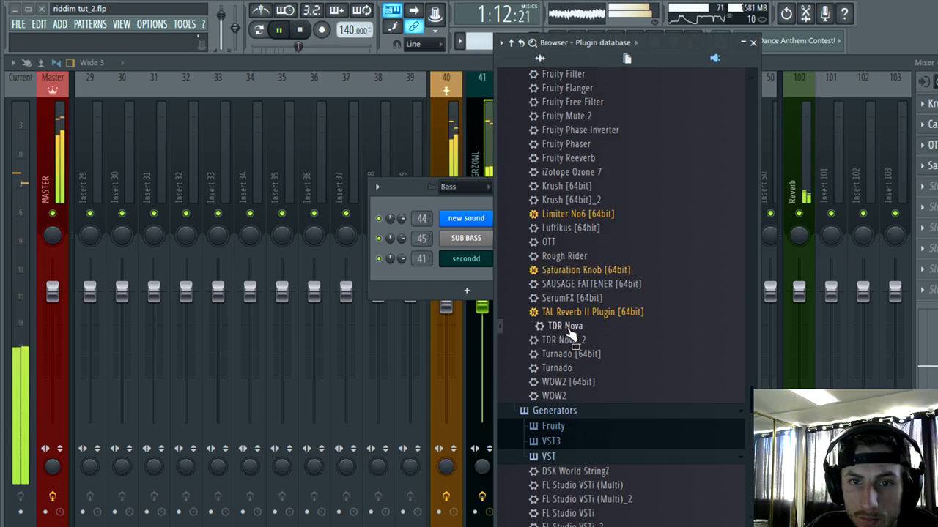
{"action": "left_click_drag", "start_coordinate": [553, 327], "coordinate": [506, 258]}
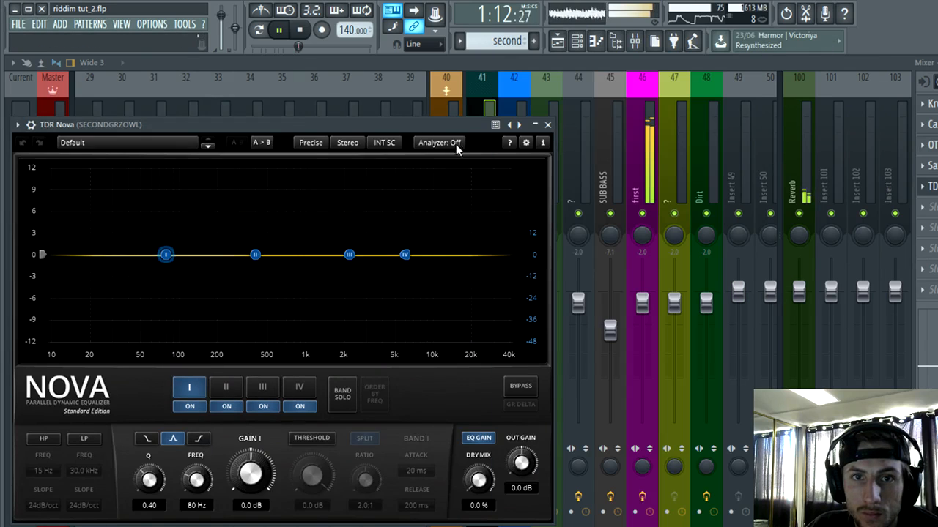
{"action": "left_click", "coordinate": [456, 144]}
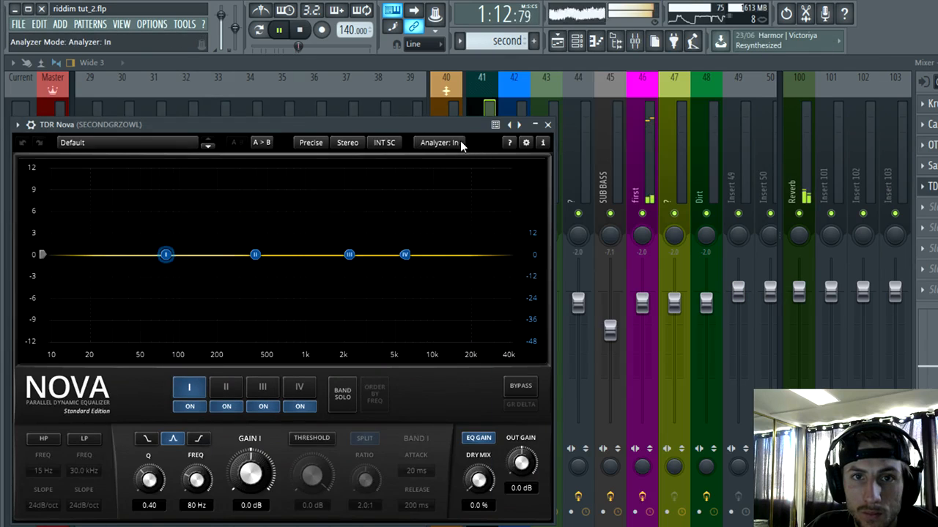
{"action": "left_click_drag", "start_coordinate": [455, 124], "coordinate": [670, 63]}
Step: Shape the Nova curve with slight cuts near 50 Hz and 450 Hz, band III at 2.8 kHz and -0.6 dB, and band IV at 10.0 kHz
{"action": "mouse_move", "coordinate": [473, 194]}
{"action": "left_mouse_down"}
{"action": "mouse_move", "coordinate": [545, 288]}
{"action": "mouse_move", "coordinate": [468, 224]}
{"action": "mouse_move", "coordinate": [469, 206]}
{"action": "left_mouse_up"}
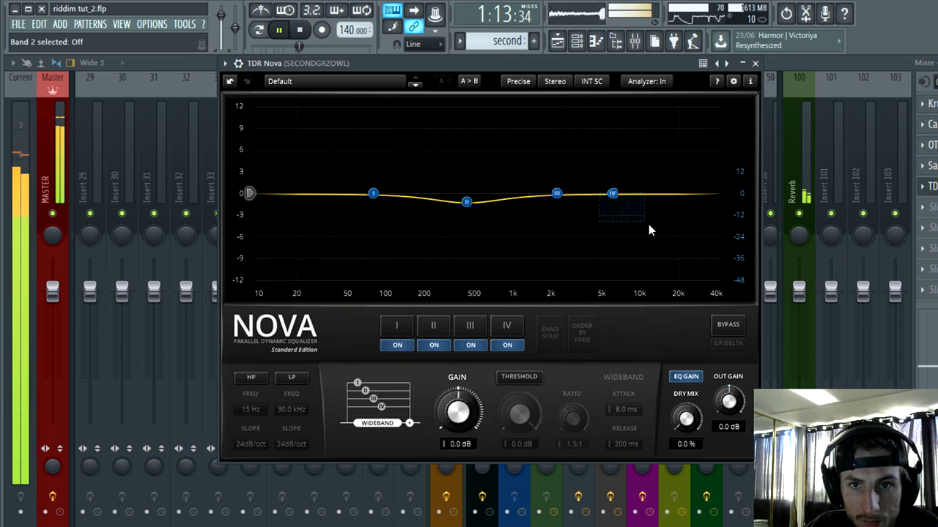
{"action": "left_click_drag", "start_coordinate": [555, 194], "coordinate": [689, 191]}
{"action": "left_click_drag", "start_coordinate": [596, 221], "coordinate": [592, 205]}
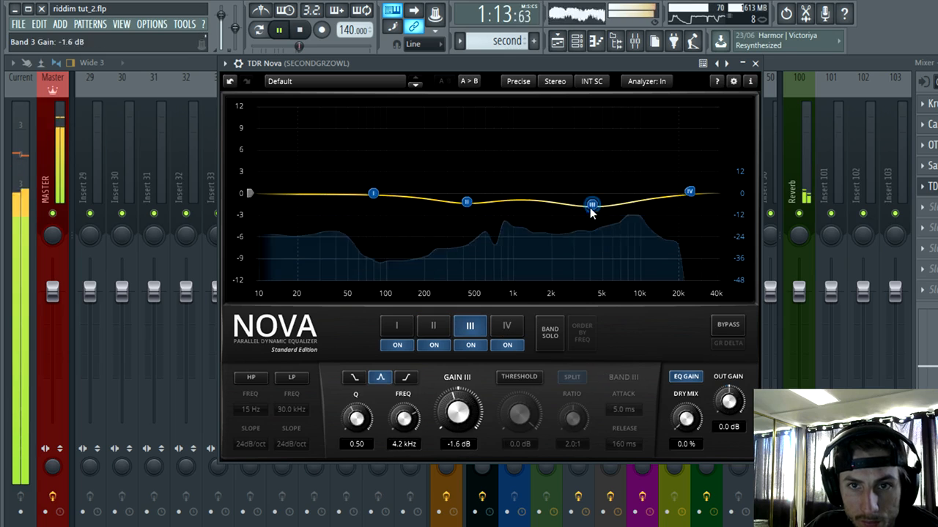
{"action": "left_click_drag", "start_coordinate": [369, 192], "coordinate": [369, 207]}
{"action": "left_click_drag", "start_coordinate": [590, 203], "coordinate": [570, 198]}
{"action": "left_click_drag", "start_coordinate": [692, 194], "coordinate": [642, 197]}
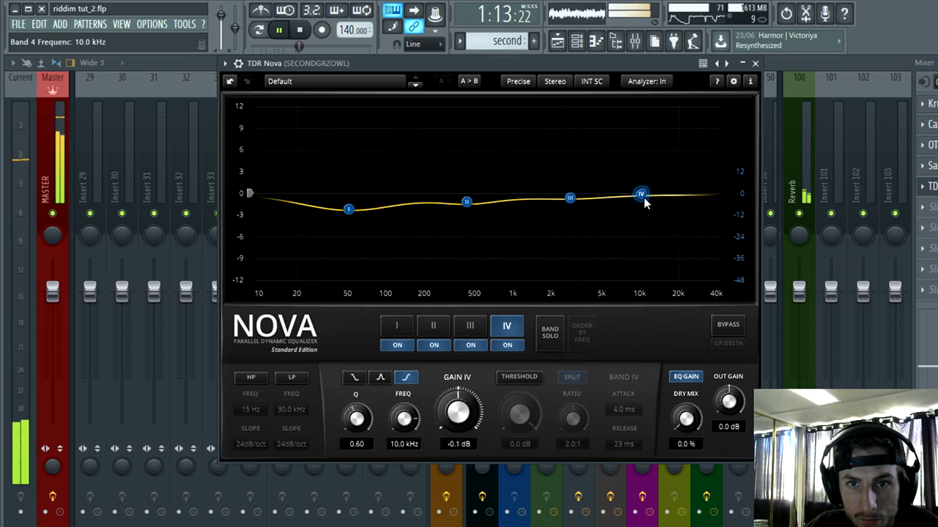
Step: Make Nova band III dynamic with a threshold of -0.4 dB and a ratio of 2.3:1
{"action": "left_click", "coordinate": [469, 326]}
{"action": "left_click", "coordinate": [511, 377]}
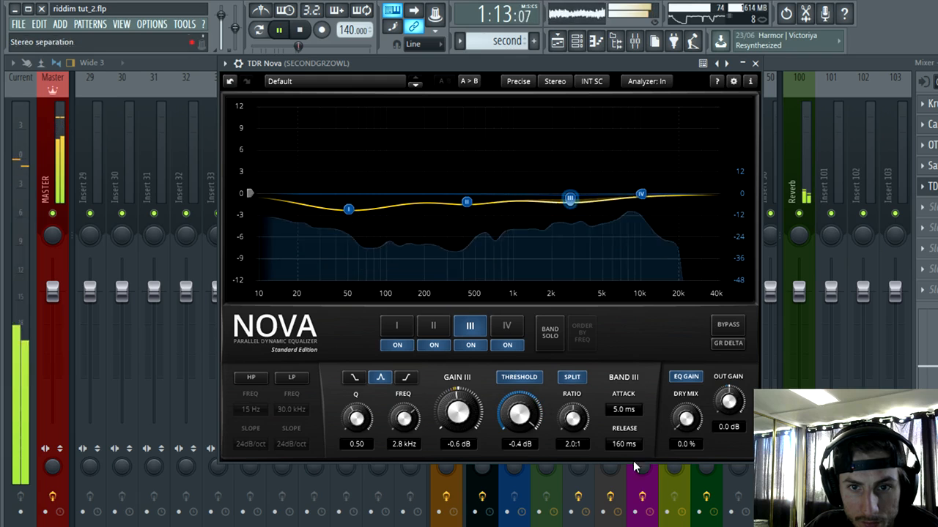
{"action": "mouse_move", "coordinate": [574, 419]}
{"action": "left_mouse_down"}
{"action": "mouse_move", "coordinate": [575, 403]}
{"action": "mouse_move", "coordinate": [575, 412]}
{"action": "left_mouse_up"}
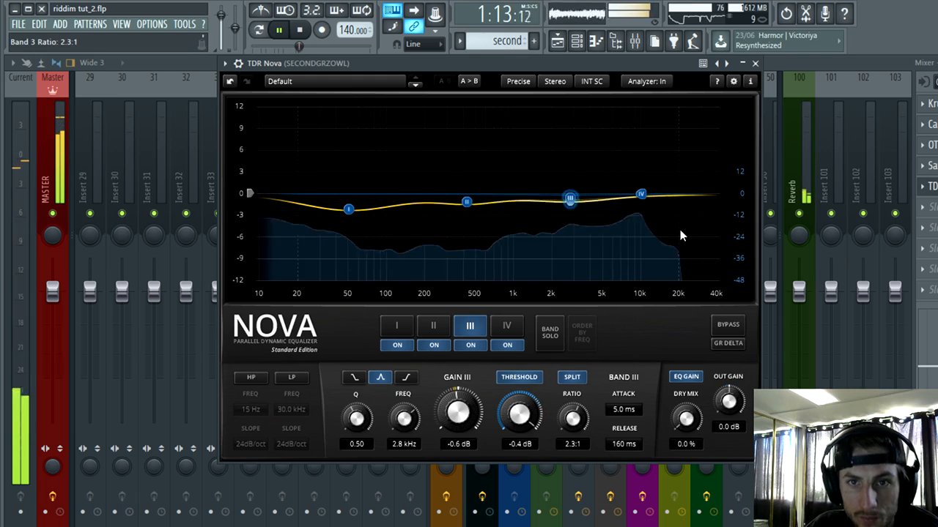
{"action": "left_click", "coordinate": [756, 64]}
Step: Add Fruity WaveShaper after TDR Nova on the SECONDGRZOWL insert
{"action": "left_click", "coordinate": [922, 208]}
{"action": "left_click", "coordinate": [715, 250]}
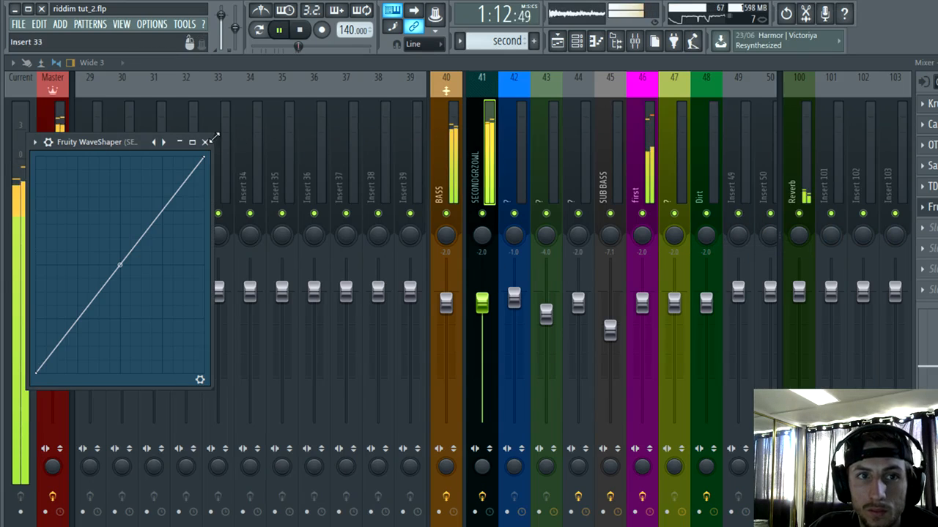
{"action": "left_click", "coordinate": [205, 141]}
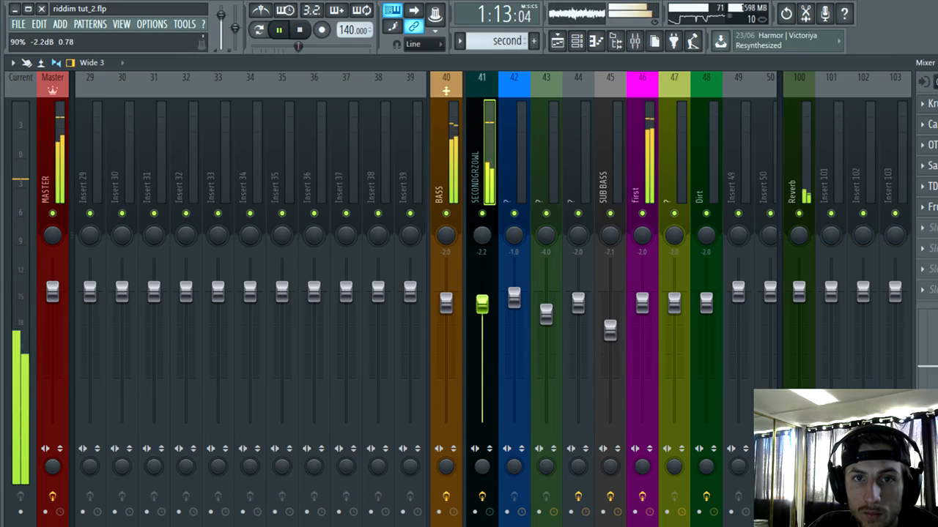
Step: Lower the SECONDGRZOWL fader to -4.0 dB and inspect the Sausage Fattener on the first insert
{"action": "left_click_drag", "start_coordinate": [482, 302], "coordinate": [484, 315]}
{"action": "left_click", "coordinate": [650, 128]}
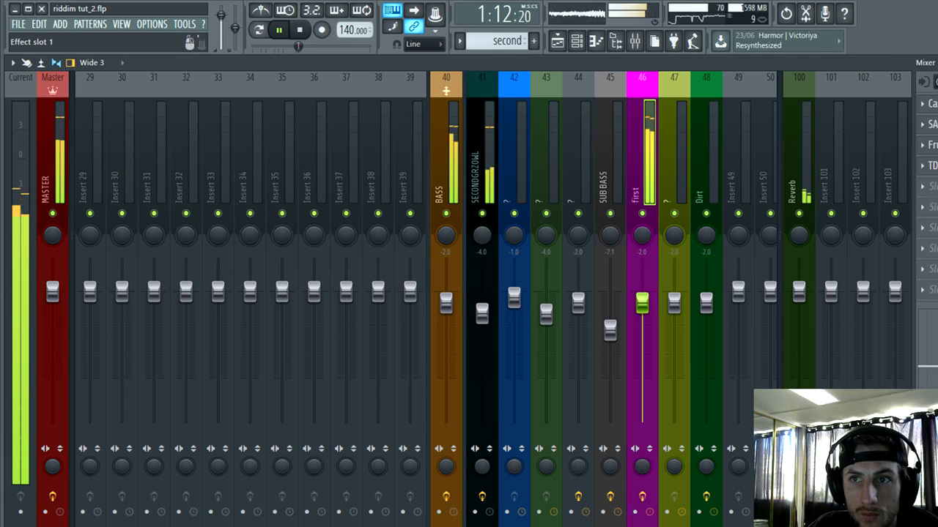
{"action": "left_click", "coordinate": [928, 124]}
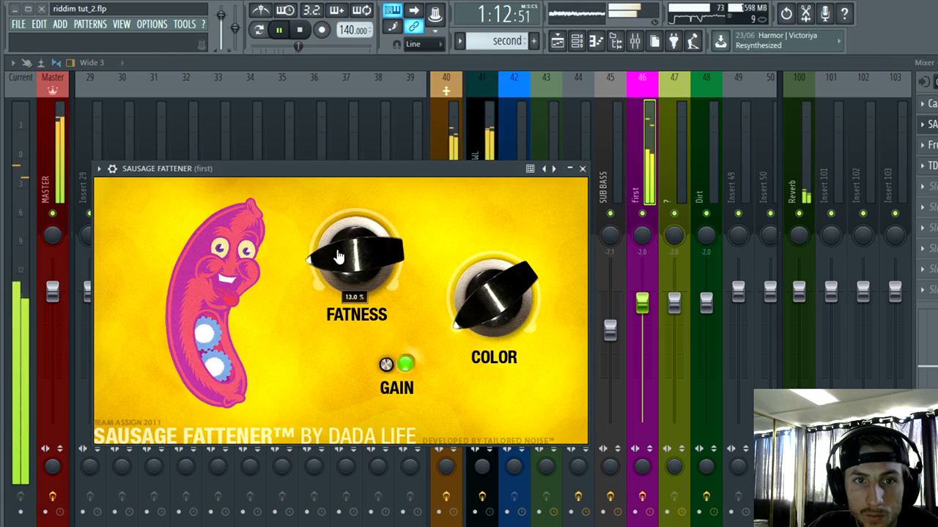
{"action": "left_click", "coordinate": [582, 168]}
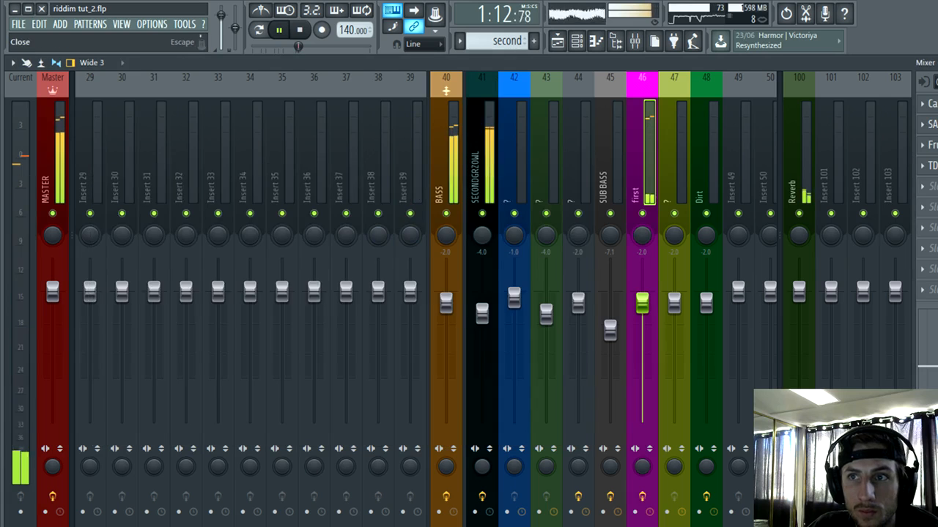
Step: Duplicate the first #2 pattern clip with its FILT and speed automation to the start of bar 44, lasting two beats
{"action": "key", "text": "F9"}
{"action": "left_click", "coordinate": [580, 41]}
{"action": "left_click", "coordinate": [693, 319]}
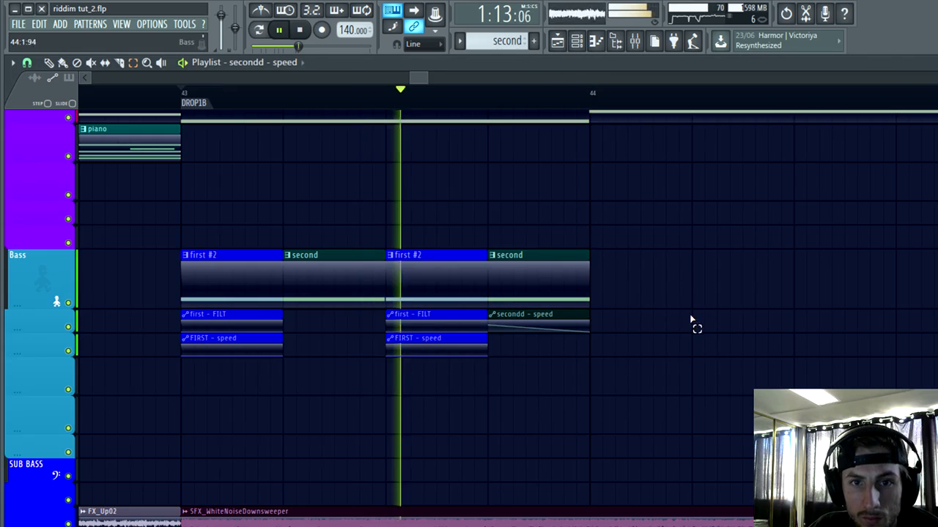
{"action": "scroll", "coordinate": [613, 286], "scroll_direction": "down", "scroll_amount": 4}
{"action": "key", "text": "space"}
{"action": "key", "text": "space"}
{"action": "scroll", "coordinate": [784, 372], "scroll_direction": "down", "scroll_amount": 2}
{"action": "scroll", "coordinate": [801, 380], "scroll_direction": "up", "scroll_amount": 3}
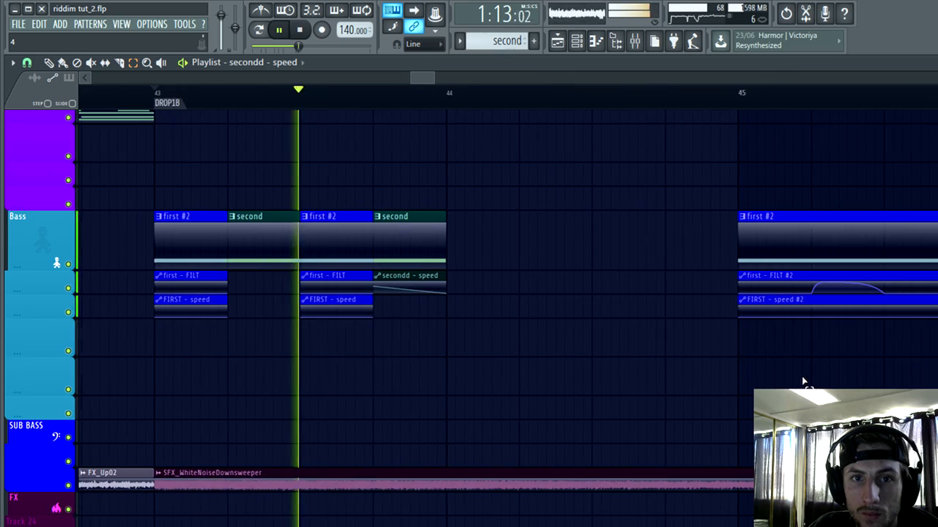
{"action": "key", "text": "space"}
{"action": "left_click_drag", "start_coordinate": [205, 352], "coordinate": [178, 244]}
{"action": "key", "text": "ctrl+b"}
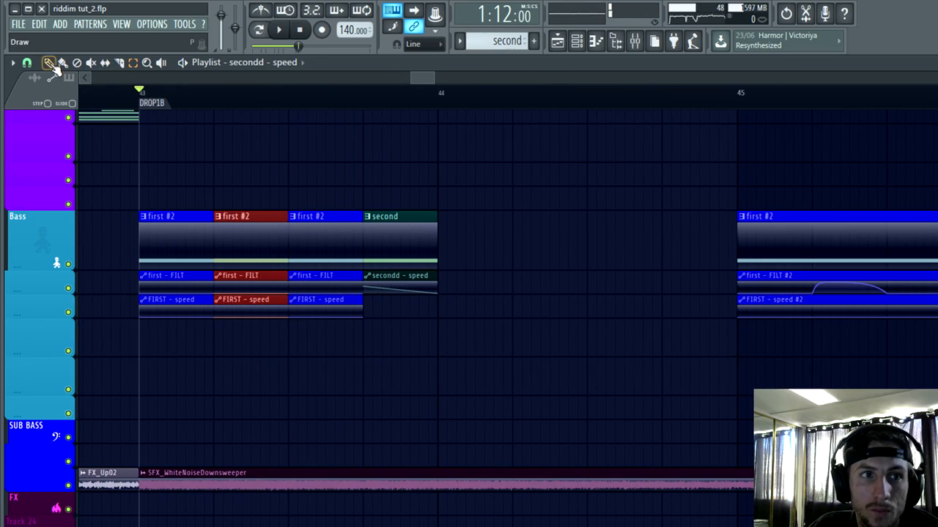
{"action": "left_click_drag", "start_coordinate": [253, 251], "coordinate": [579, 253]}
{"action": "key", "text": "space"}
{"action": "scroll", "coordinate": [636, 366], "scroll_direction": "down", "scroll_amount": 3}
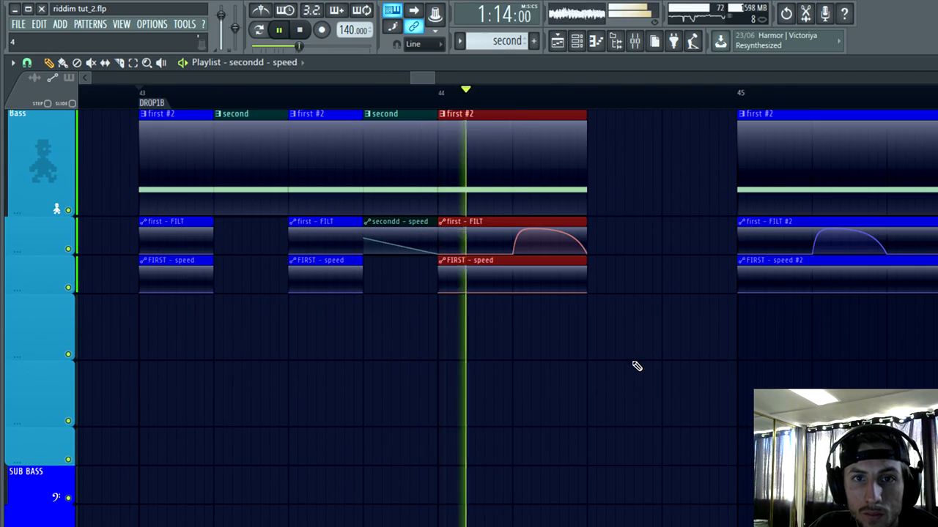
Step: Duplicate the last second clip of bar 43 with its speed automation to directly after first #2 in bar 44
{"action": "left_click", "coordinate": [84, 92]}
{"action": "scroll", "coordinate": [549, 366], "scroll_direction": "up", "scroll_amount": 3}
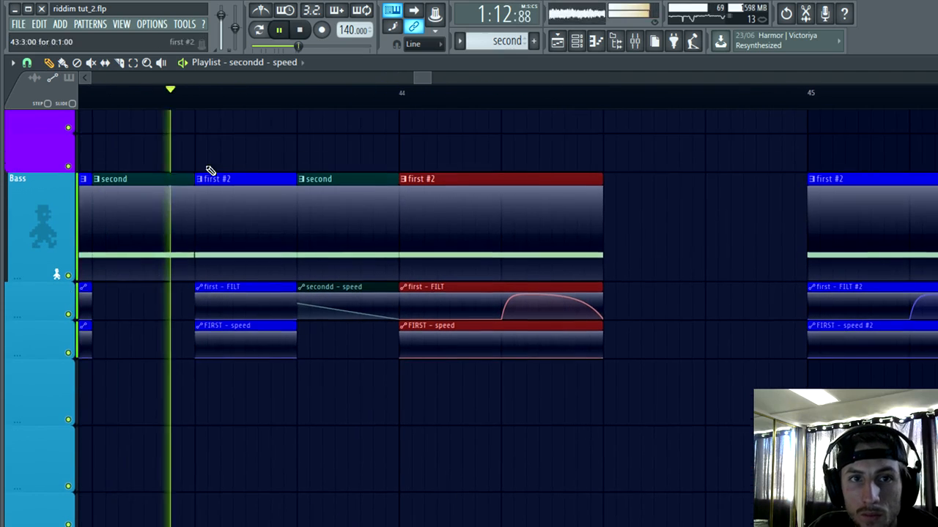
{"action": "left_click", "coordinate": [133, 63]}
{"action": "left_click_drag", "start_coordinate": [377, 343], "coordinate": [359, 214]}
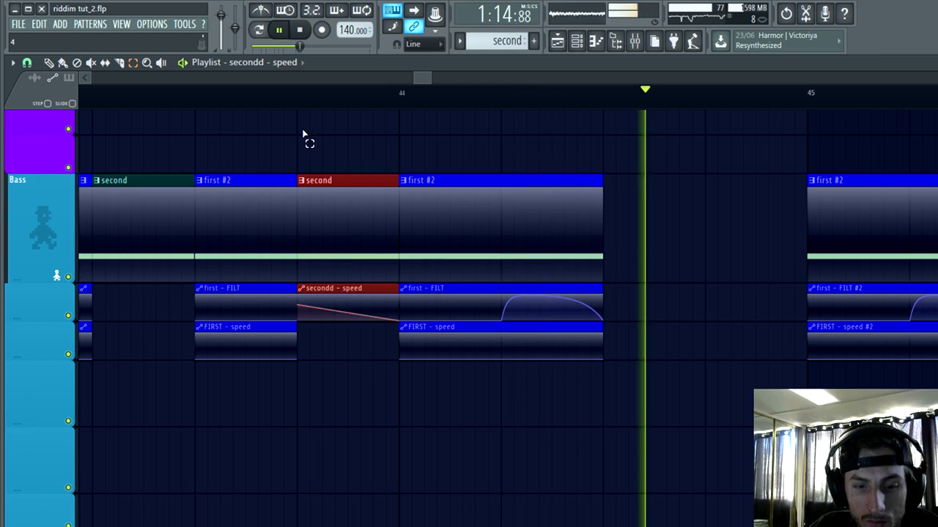
{"action": "key", "text": "ctrl+b"}
{"action": "key", "text": "space"}
{"action": "left_click_drag", "start_coordinate": [468, 263], "coordinate": [664, 226]}
{"action": "key", "text": "space"}
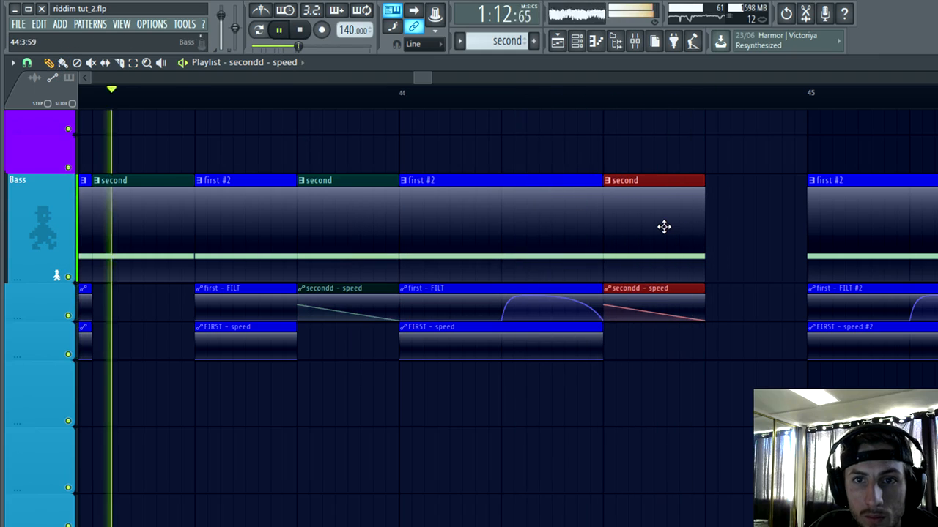
Step: Lengthen the duplicated second clip and its speed automation clip to the start of bar 45 and deselect them
{"action": "left_click_drag", "start_coordinate": [760, 193], "coordinate": [810, 201]}
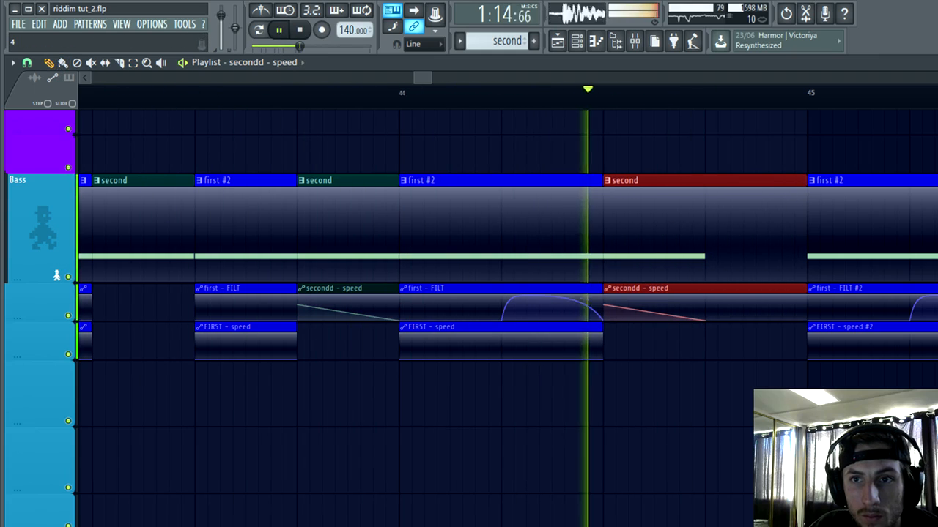
{"action": "scroll", "coordinate": [890, 407], "scroll_direction": "up", "scroll_amount": 3}
{"action": "key", "text": "ctrl+d"}
{"action": "key", "text": "space"}
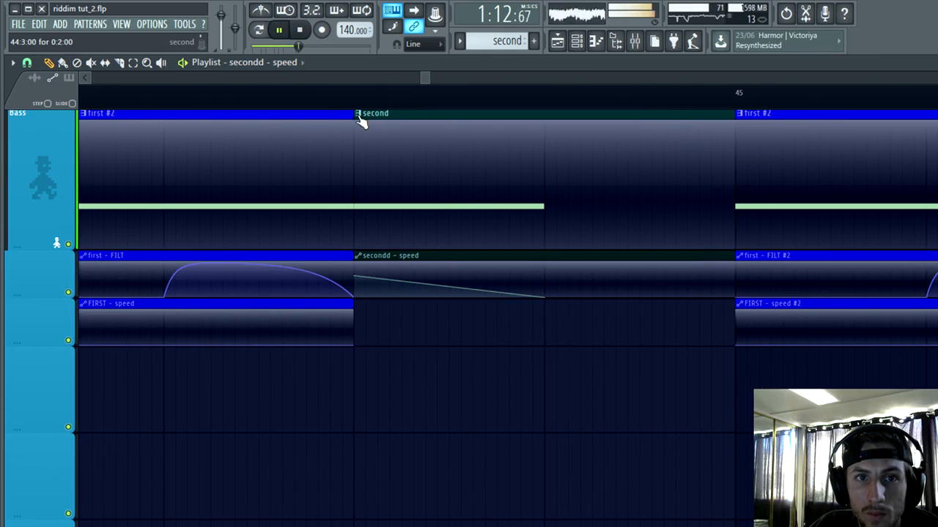
Step: Make the lengthened second pattern clip unique and extend its D4 note to two beats
{"action": "left_click", "coordinate": [359, 117]}
{"action": "left_click", "coordinate": [433, 201]}
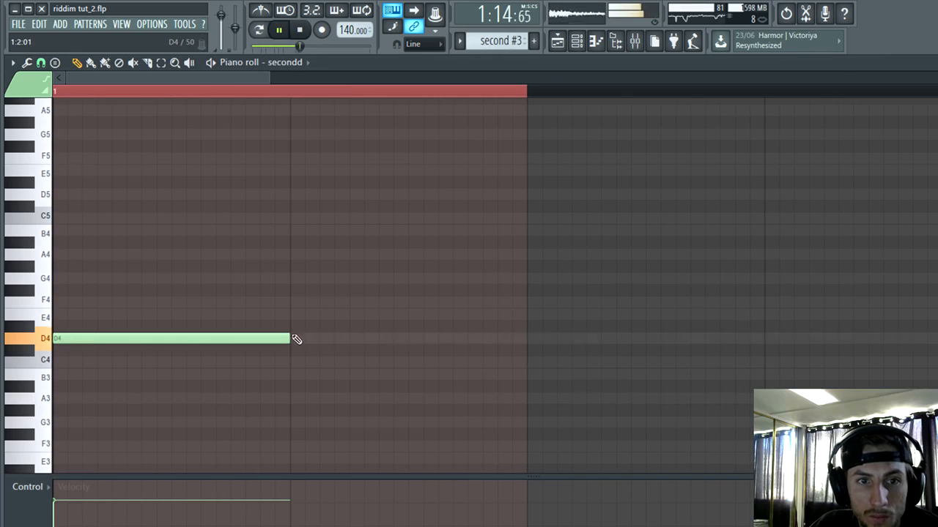
{"action": "left_click_drag", "start_coordinate": [296, 339], "coordinate": [525, 348]}
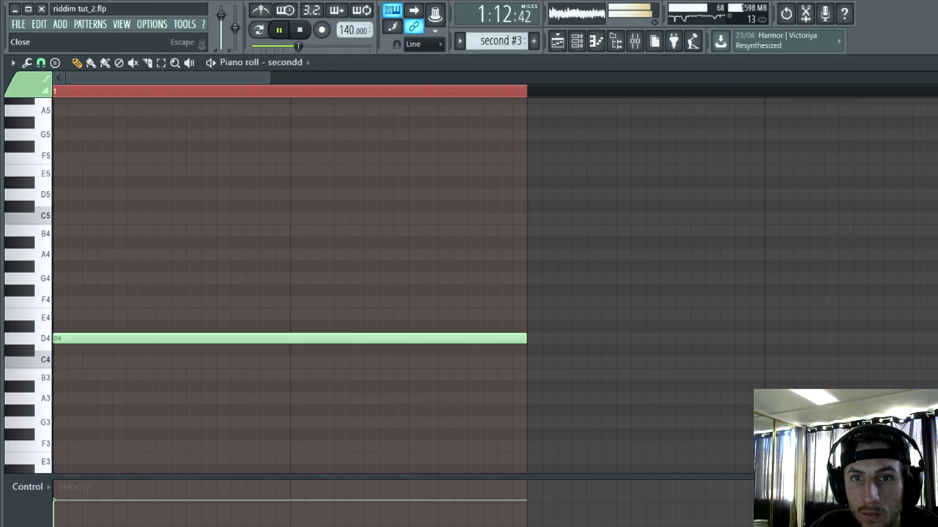
{"action": "key", "text": "Escape"}
Step: Make the secondd - speed clip in bar 44 unique and move its end point to the start of bar 45
{"action": "left_click", "coordinate": [359, 257]}
{"action": "left_click", "coordinate": [387, 356]}
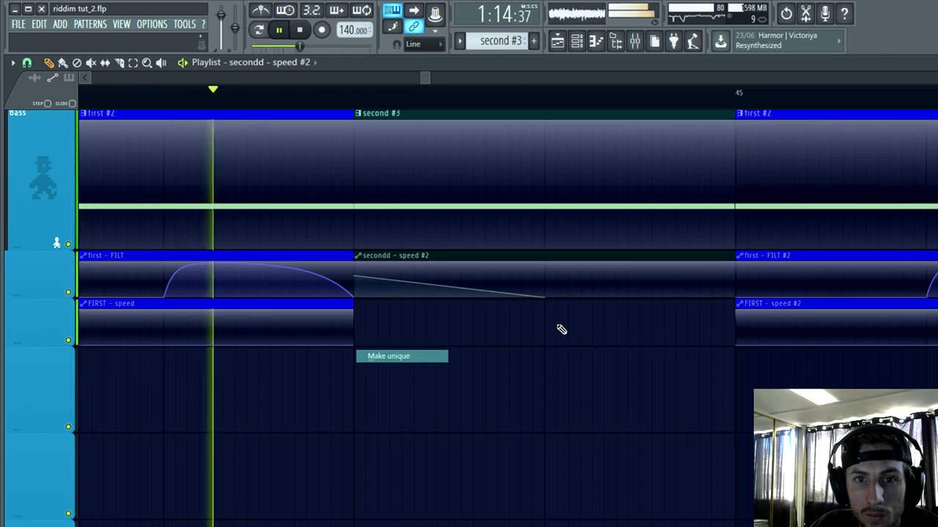
{"action": "left_click_drag", "start_coordinate": [545, 297], "coordinate": [726, 292]}
Step: Raise the unique speed automation's start point slightly and its end point to about a quarter of the clip's height
{"action": "scroll", "coordinate": [607, 429], "scroll_direction": "down", "scroll_amount": 2}
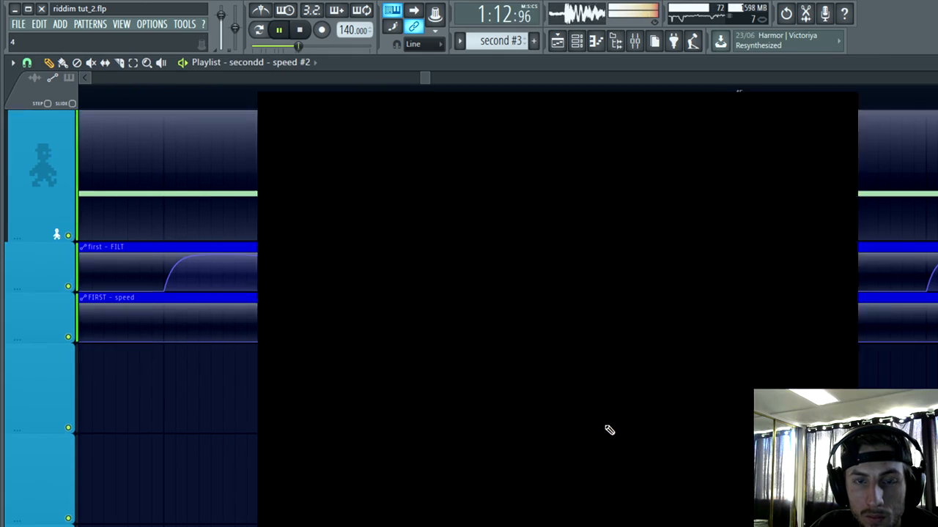
{"action": "scroll", "coordinate": [613, 358], "scroll_direction": "up", "scroll_amount": 5}
{"action": "scroll", "coordinate": [618, 357], "scroll_direction": "down", "scroll_amount": 5}
{"action": "scroll", "coordinate": [618, 358], "scroll_direction": "up", "scroll_amount": 3}
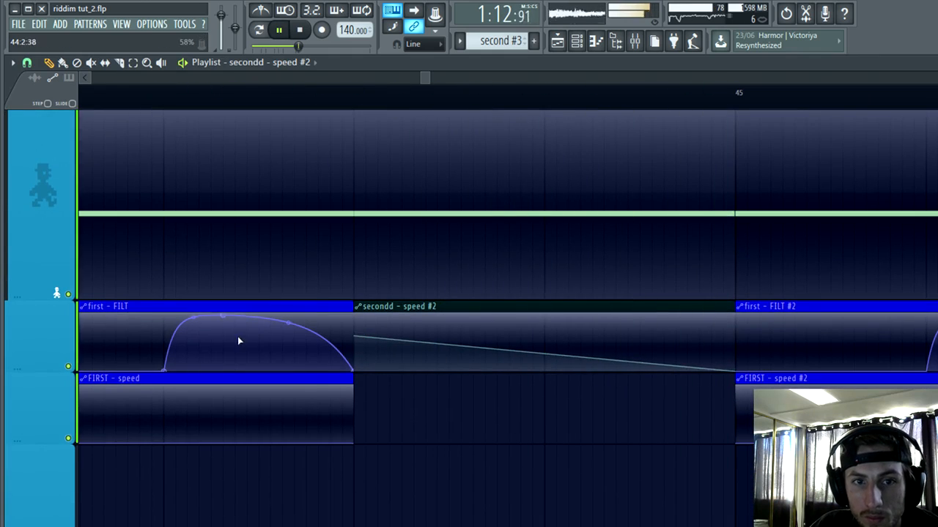
{"action": "left_click_drag", "start_coordinate": [356, 333], "coordinate": [356, 330]}
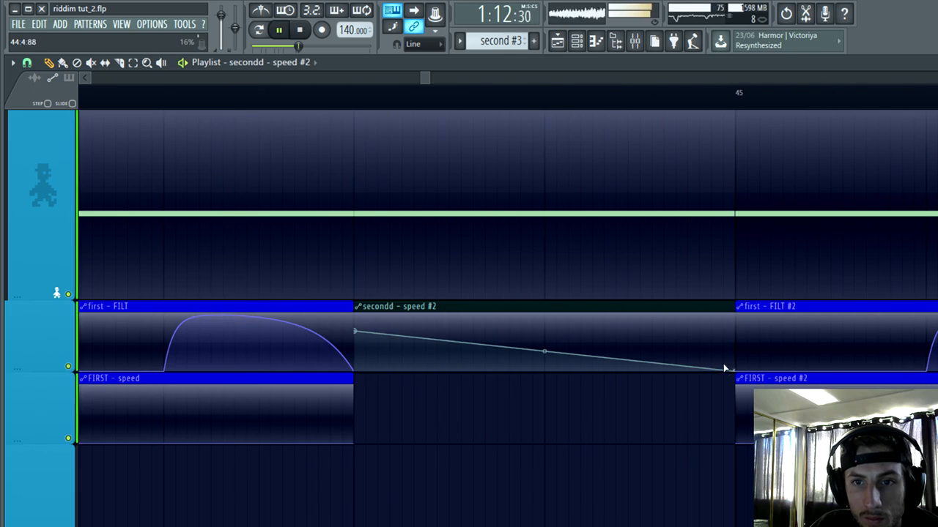
{"action": "left_click_drag", "start_coordinate": [739, 373], "coordinate": [734, 358]}
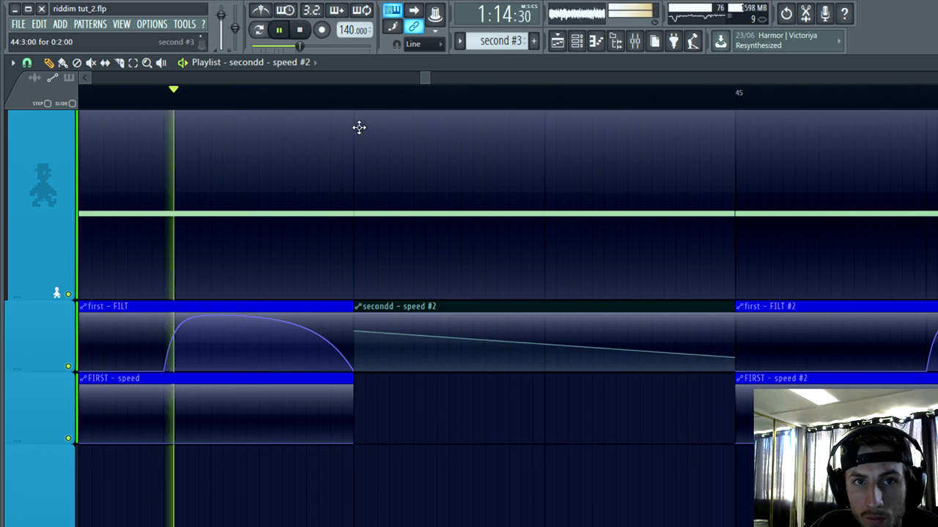
Step: Play the arrangement from bar 42 to audition the new DROP1B bass pattern
{"action": "scroll", "coordinate": [502, 496], "scroll_direction": "down", "scroll_amount": 7}
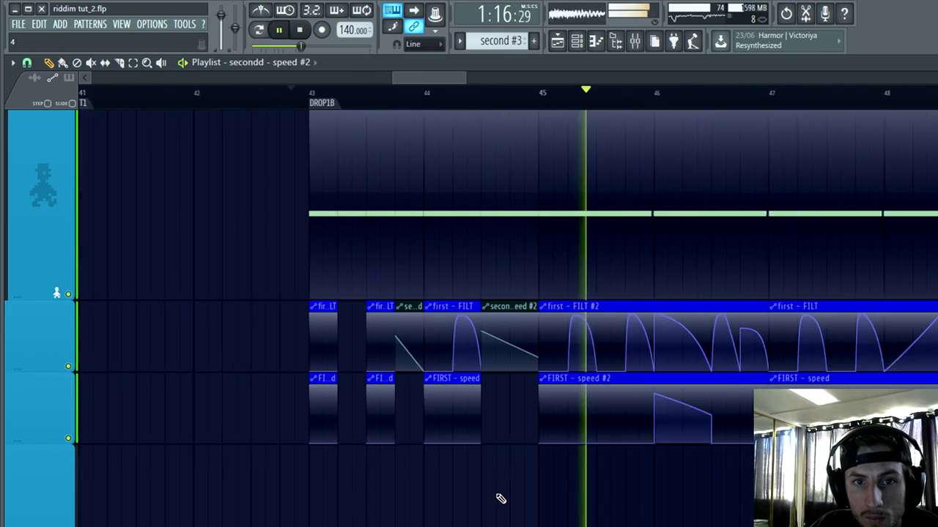
{"action": "scroll", "coordinate": [502, 499], "scroll_direction": "down", "scroll_amount": 4}
{"action": "left_click", "coordinate": [234, 95]}
{"action": "scroll", "coordinate": [335, 216], "scroll_direction": "down", "scroll_amount": 4}
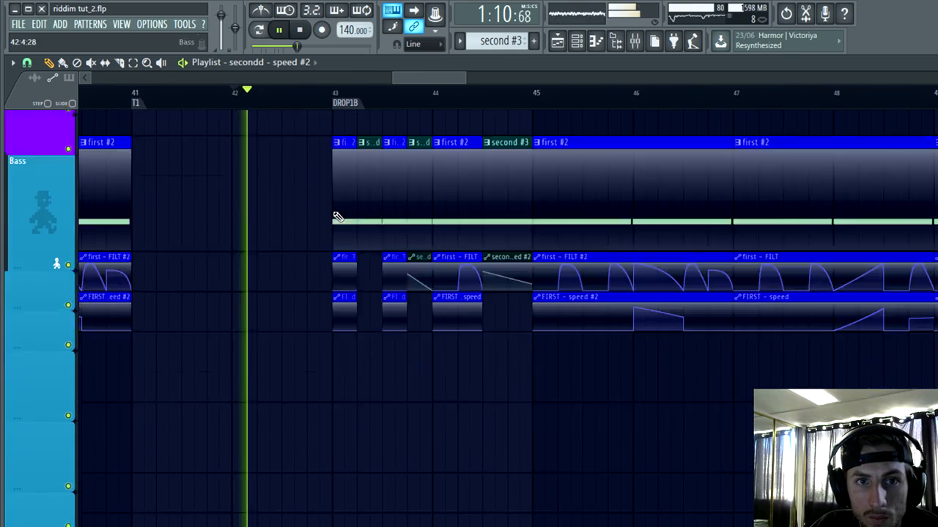
Step: Listen through the opening alternating bass clips of DROP1B, then stop playback
{"action": "scroll", "coordinate": [476, 381], "scroll_direction": "up", "scroll_amount": 4}
{"action": "scroll", "coordinate": [517, 436], "scroll_direction": "up", "scroll_amount": 3}
{"action": "scroll", "coordinate": [482, 474], "scroll_direction": "down", "scroll_amount": 2}
{"action": "scroll", "coordinate": [469, 439], "scroll_direction": "down", "scroll_amount": 3}
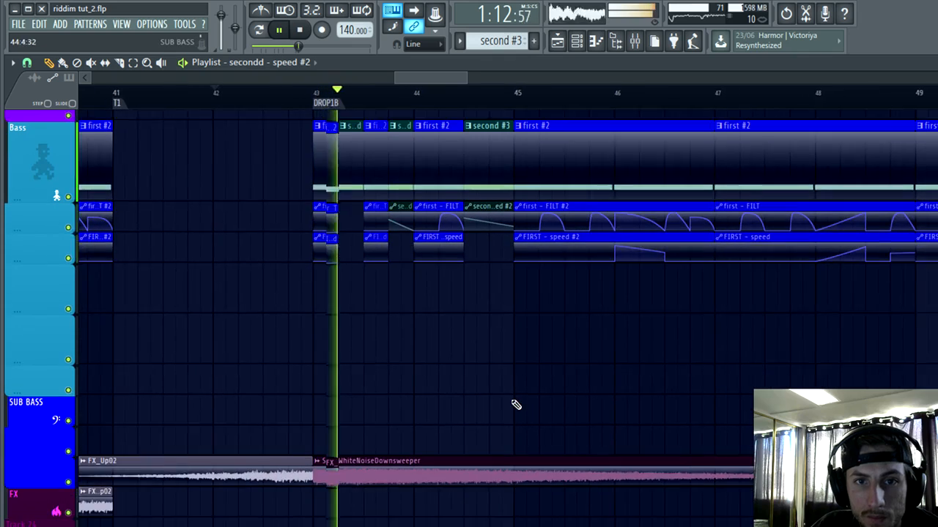
{"action": "scroll", "coordinate": [535, 389], "scroll_direction": "down", "scroll_amount": 6}
{"action": "key", "text": "space"}
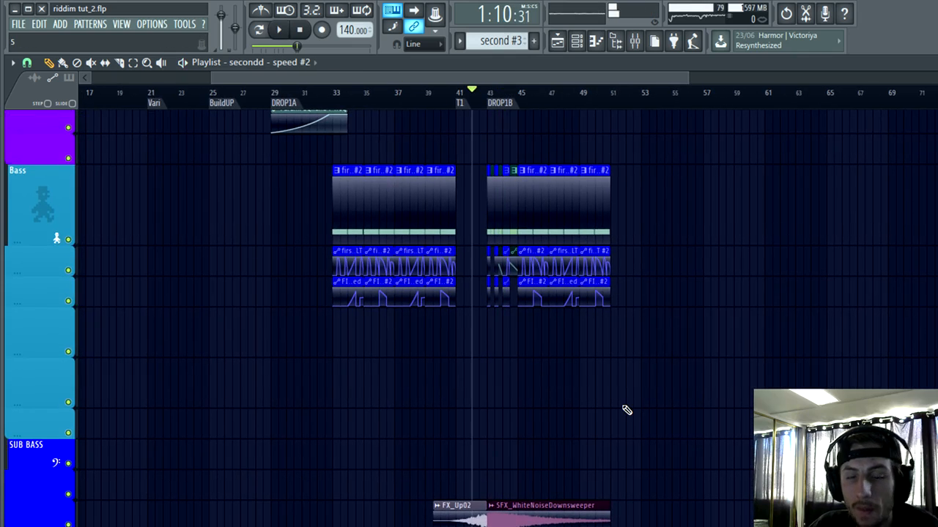
Step: Play the whole arrangement from the intro and check the audio levels in OBS
{"action": "key", "text": "alt+Tab"}
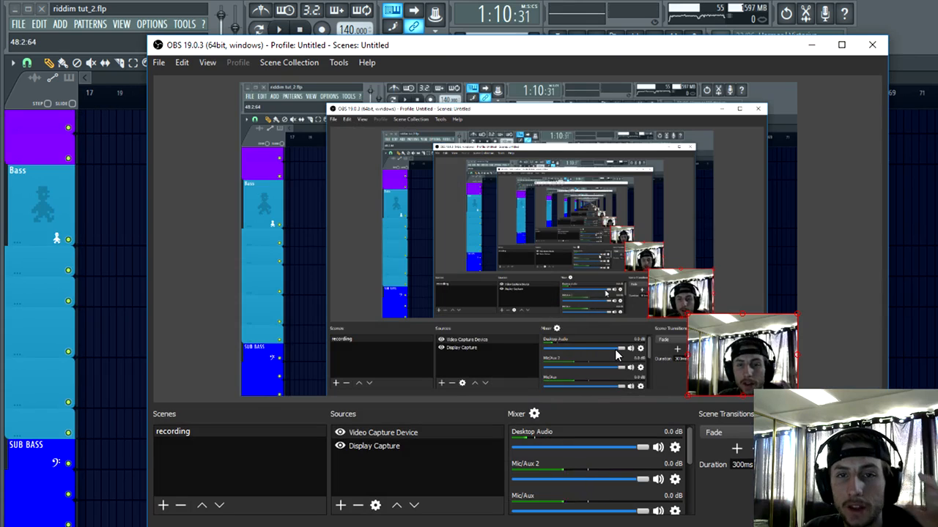
{"action": "left_click", "coordinate": [817, 51]}
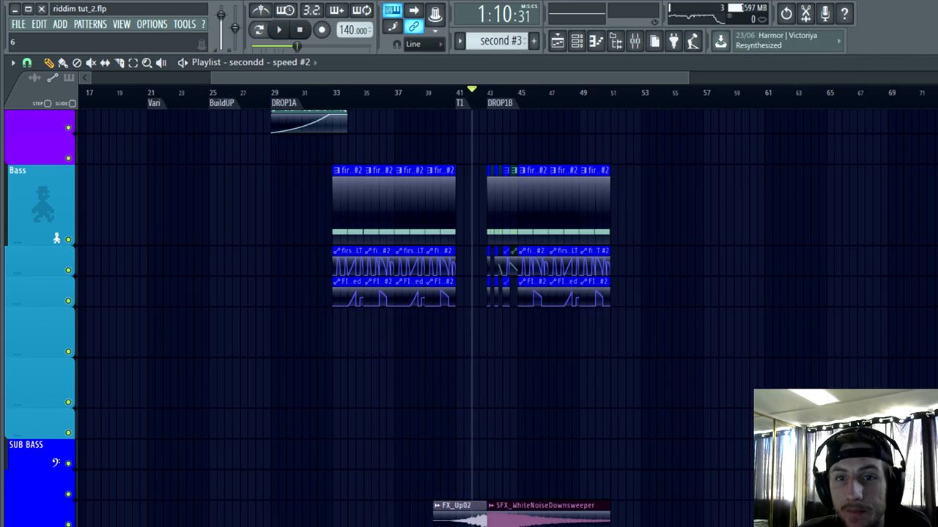
{"action": "scroll", "coordinate": [563, 337], "scroll_direction": "down", "scroll_amount": 4}
{"action": "scroll", "coordinate": [557, 340], "scroll_direction": "down", "scroll_amount": 4}
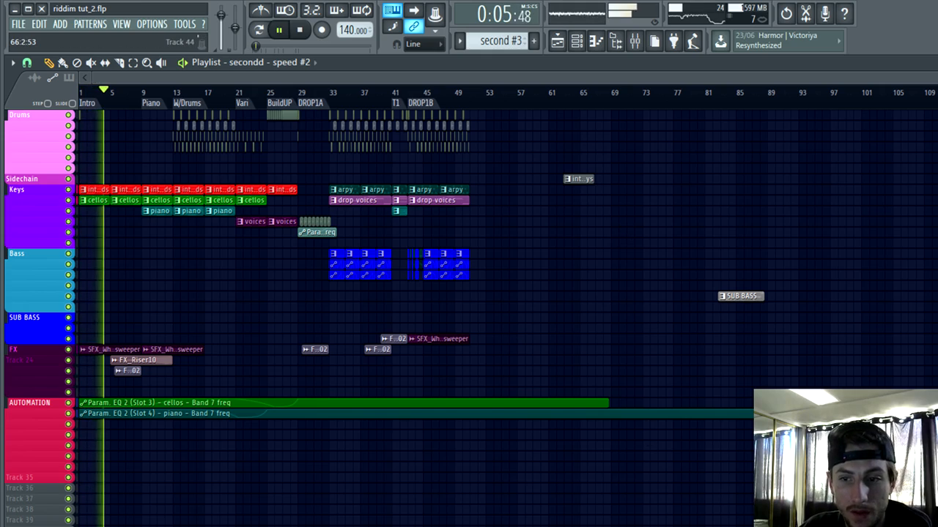
{"action": "key", "text": "alt+Tab"}
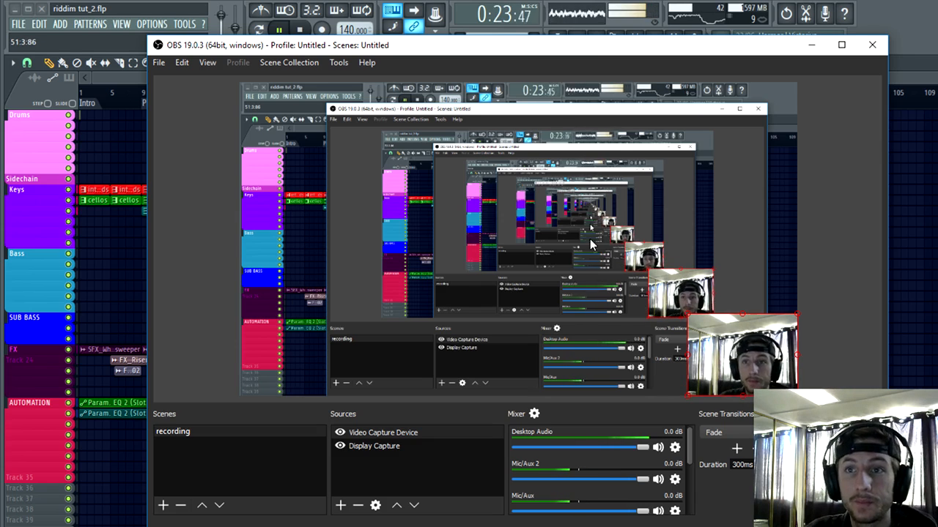
{"action": "left_click", "coordinate": [811, 45]}
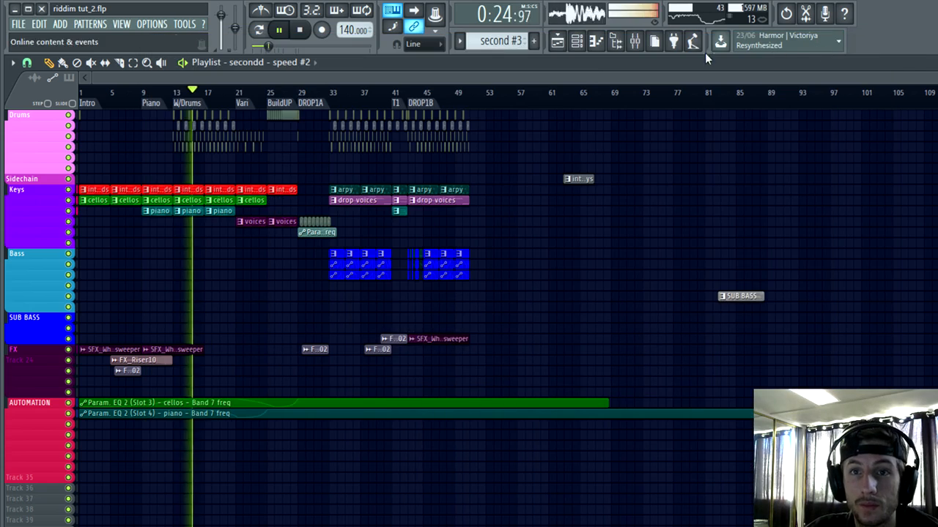
Step: In the master channel's Ozone 7 equalizer, nudge band 3 up in frequency and set the band 1 low shelf to 78.0 Hz, -5.1 dB
{"action": "left_click", "coordinate": [635, 40]}
{"action": "left_click", "coordinate": [54, 167]}
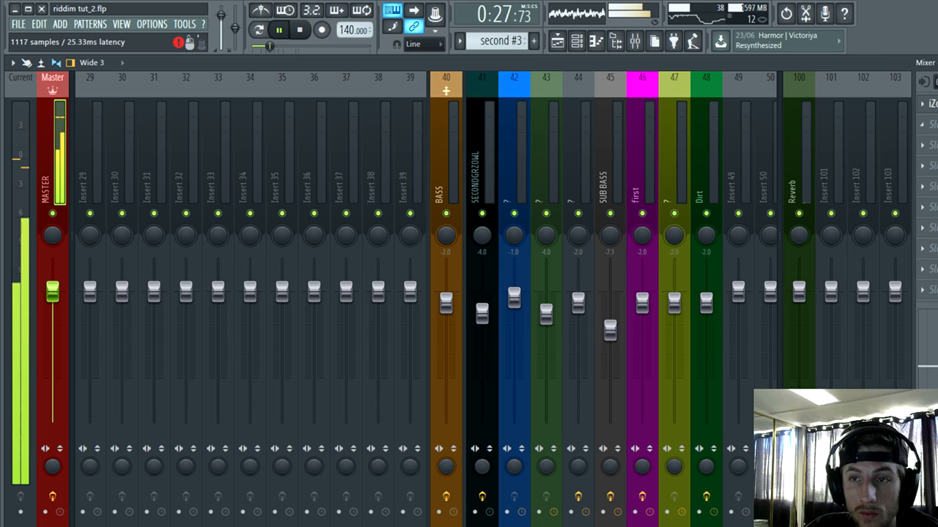
{"action": "left_click", "coordinate": [932, 103]}
{"action": "left_click_drag", "start_coordinate": [417, 185], "coordinate": [424, 184]}
{"action": "left_click_drag", "start_coordinate": [259, 223], "coordinate": [234, 233]}
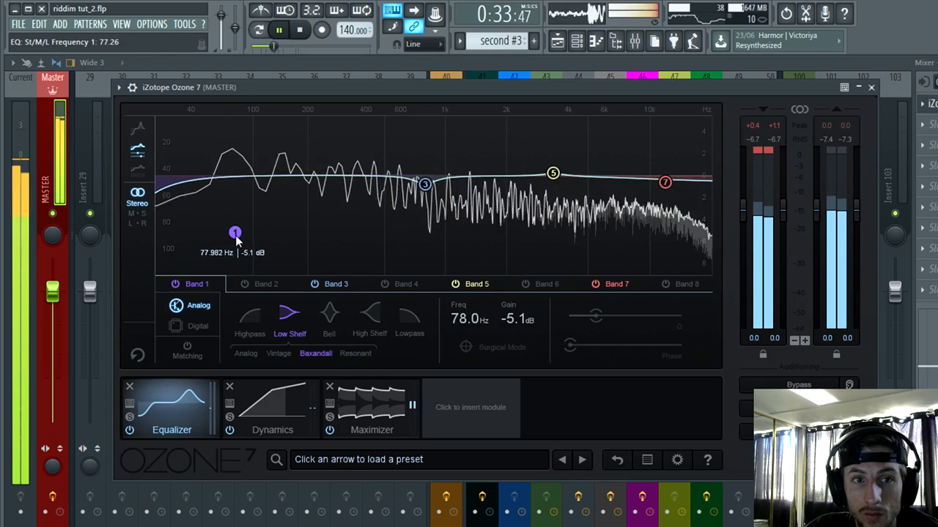
Step: Set Ozone's band 7 high shelf to 13.1 kHz and -1.1 dB, then close the plugin
{"action": "left_click_drag", "start_coordinate": [664, 182], "coordinate": [676, 188]}
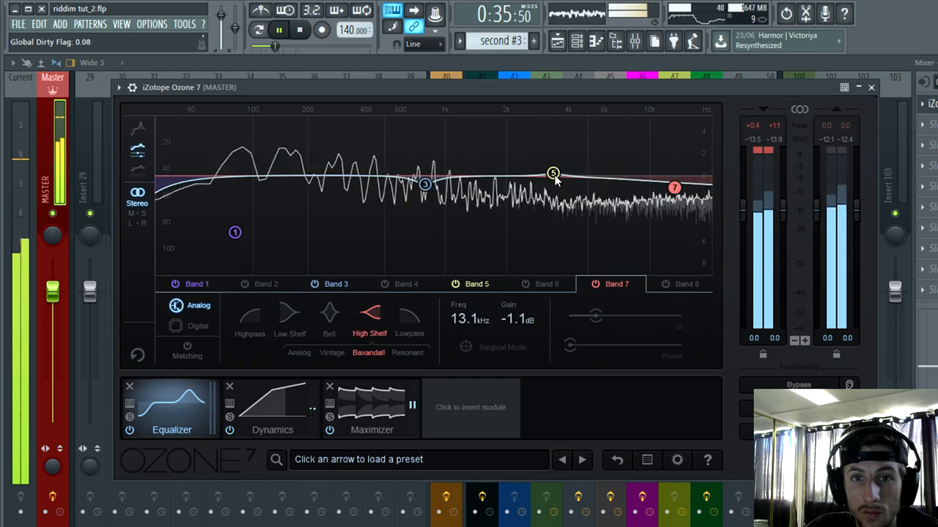
{"action": "left_click", "coordinate": [554, 174]}
{"action": "left_click", "coordinate": [871, 87]}
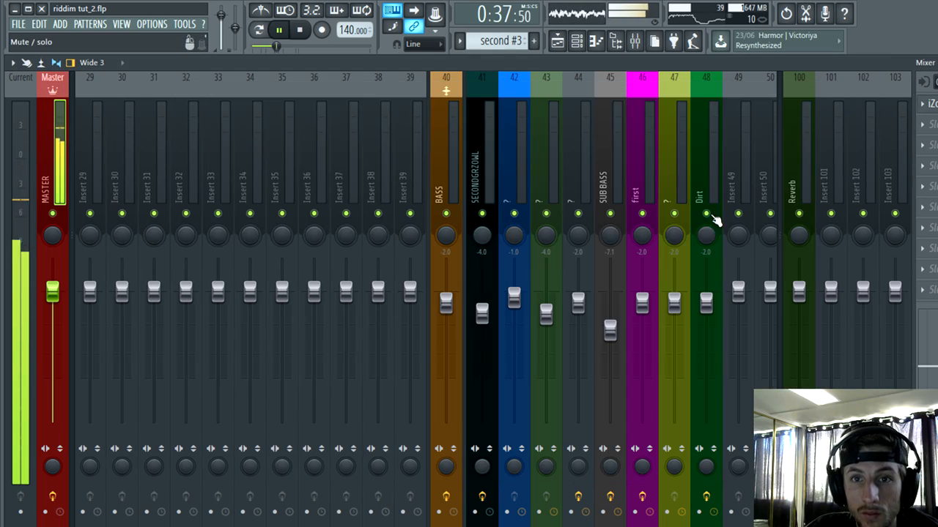
Step: Add Fruity parametric EQ 2 to the CYMBALS channel, with a slight band 5 dip and a slight band 7 high-shelf boost around 6.6 kHz
{"action": "scroll", "coordinate": [424, 293], "scroll_direction": "left", "scroll_amount": 8}
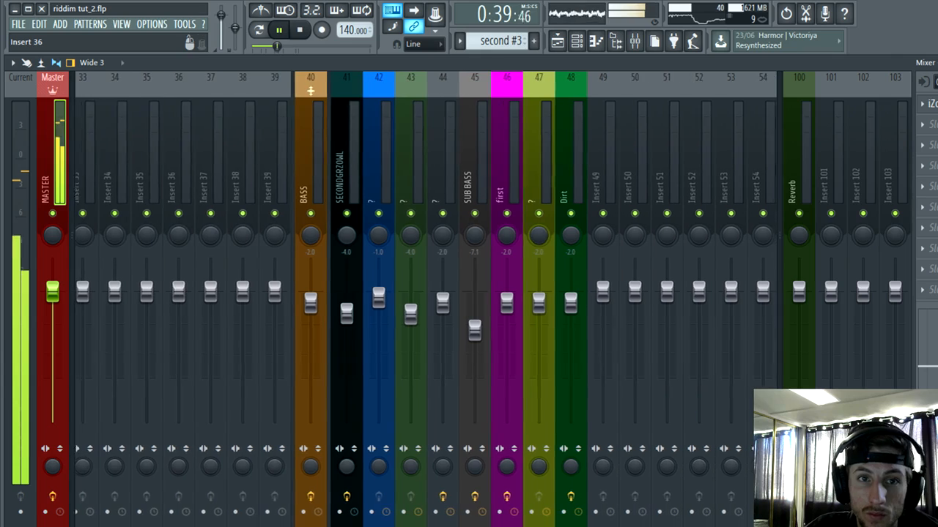
{"action": "scroll", "coordinate": [425, 293], "scroll_direction": "left", "scroll_amount": 4}
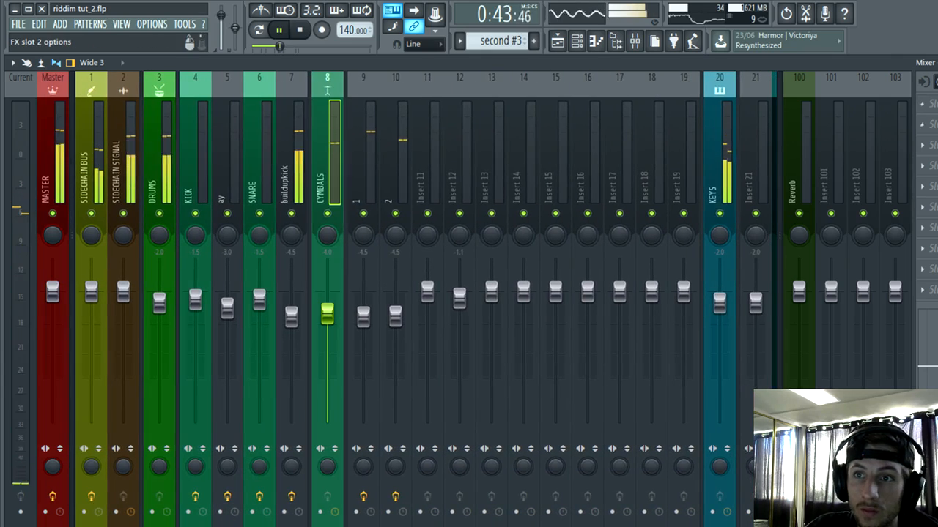
{"action": "left_click", "coordinate": [926, 124]}
{"action": "left_click", "coordinate": [731, 420]}
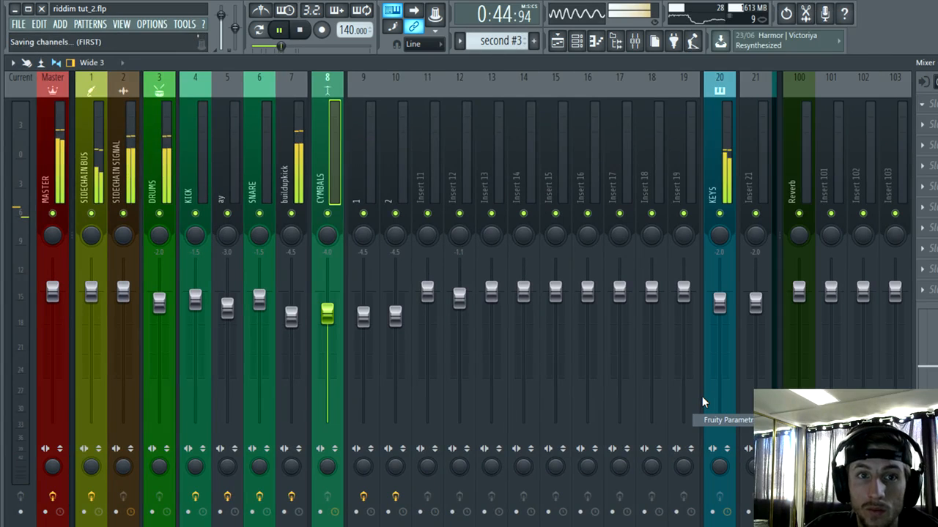
{"action": "left_click_drag", "start_coordinate": [299, 170], "coordinate": [411, 148]}
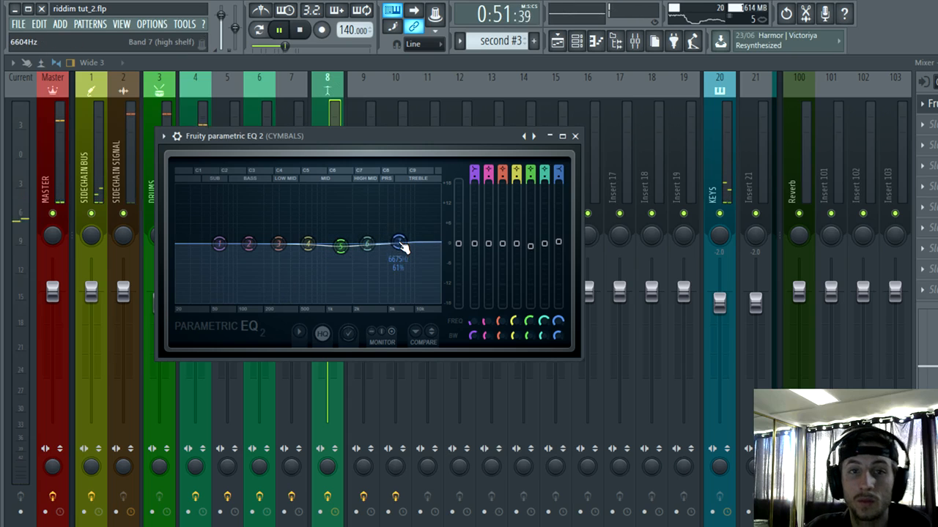
{"action": "left_click", "coordinate": [577, 137]}
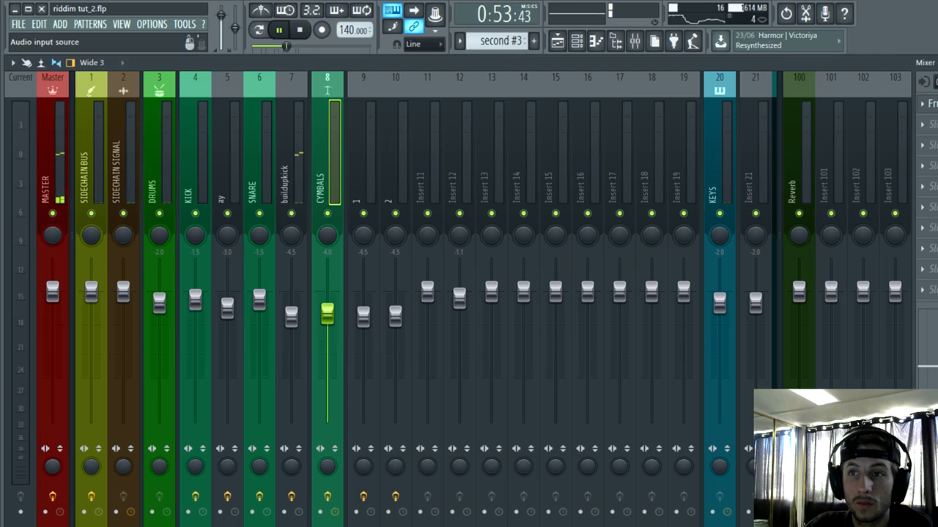
{"action": "left_click", "coordinate": [937, 63]}
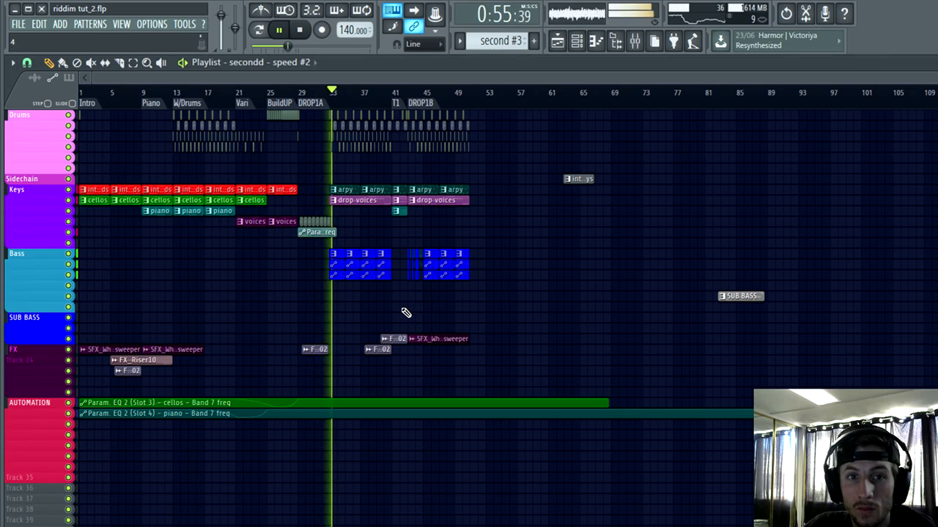
Step: Listen to the arrangement from the first drop at bar 33 through the end of DROP1B, following the clips in the playlist
{"action": "scroll", "coordinate": [404, 310], "scroll_direction": "up", "scroll_amount": 6}
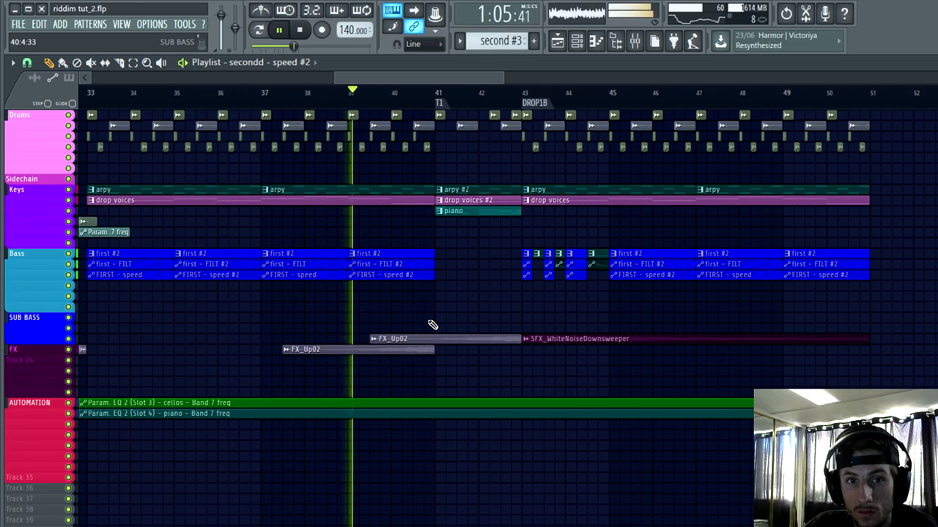
{"action": "scroll", "coordinate": [509, 306], "scroll_direction": "up", "scroll_amount": 4, "text": "ctrl"}
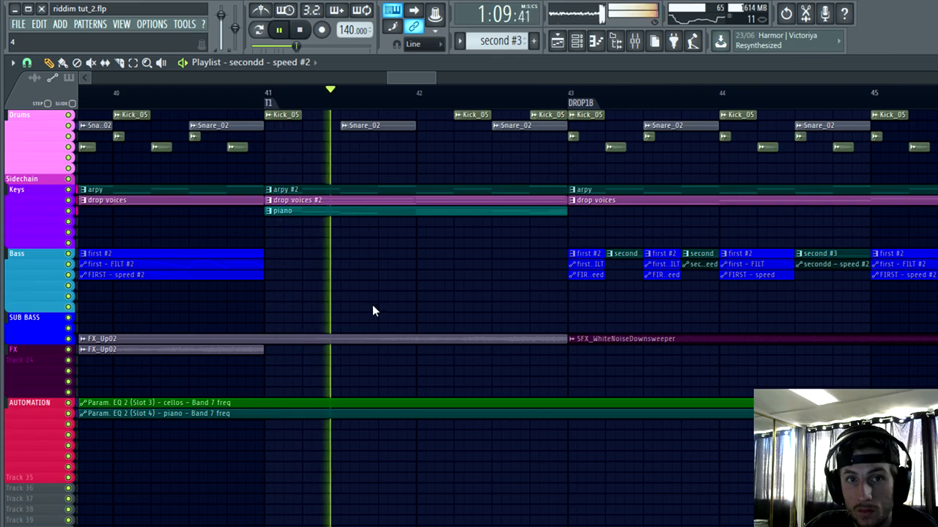
{"action": "scroll", "coordinate": [372, 310], "scroll_direction": "up", "scroll_amount": 3, "text": "alt"}
{"action": "scroll", "coordinate": [387, 364], "scroll_direction": "up", "scroll_amount": 2}
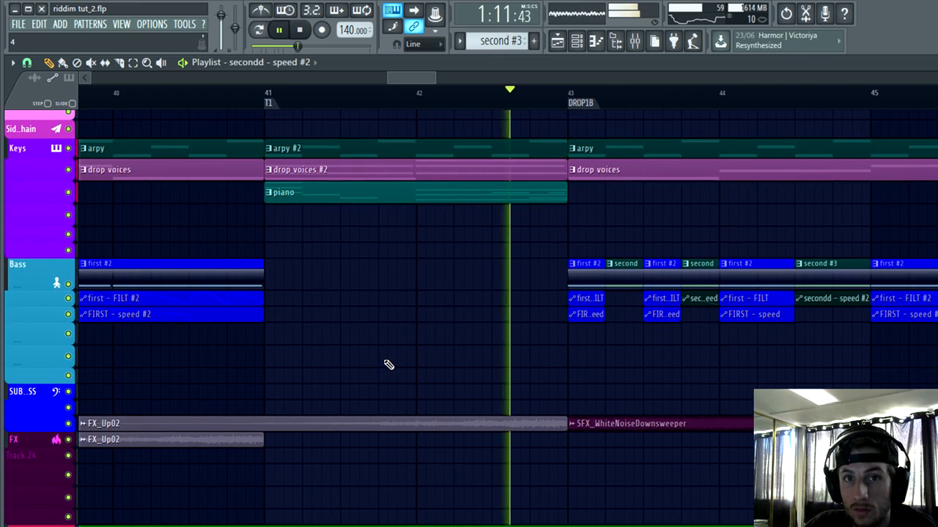
{"action": "scroll", "coordinate": [419, 389], "scroll_direction": "down", "scroll_amount": 2, "text": "ctrl"}
{"action": "scroll", "coordinate": [741, 373], "scroll_direction": "up", "scroll_amount": 3, "text": "alt"}
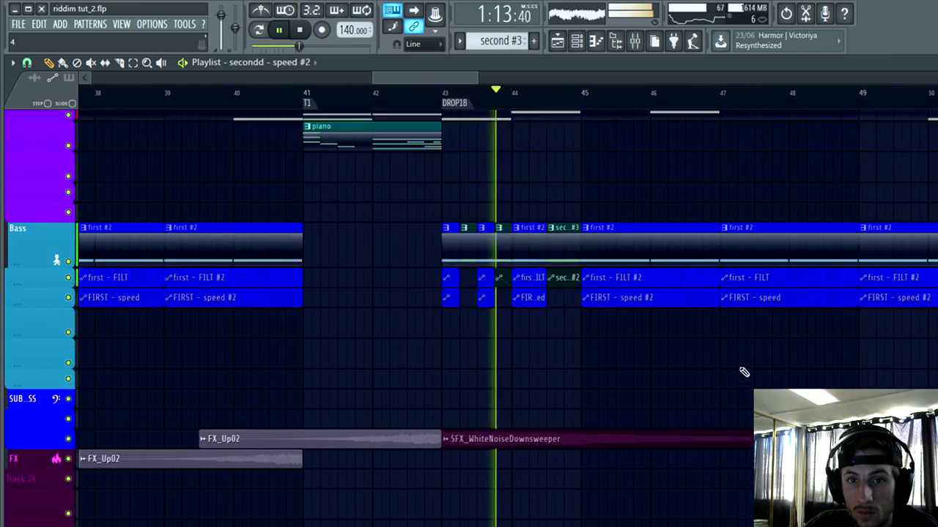
{"action": "scroll", "coordinate": [843, 381], "scroll_direction": "up", "scroll_amount": 1, "text": "ctrl"}
{"action": "scroll", "coordinate": [352, 385], "scroll_direction": "down", "scroll_amount": 2, "text": "ctrl"}
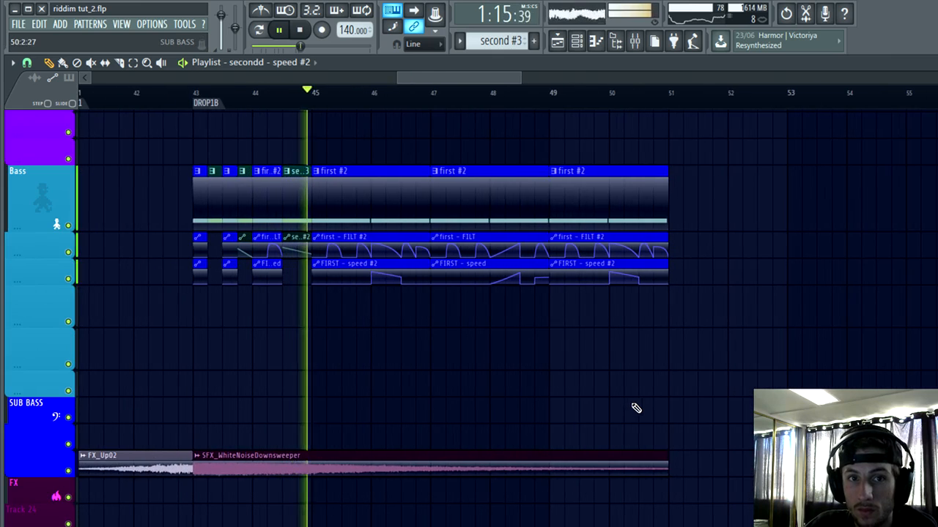
{"action": "scroll", "coordinate": [674, 389], "scroll_direction": "down", "scroll_amount": 2, "text": "alt"}
{"action": "scroll", "coordinate": [704, 367], "scroll_direction": "down", "scroll_amount": 2, "text": "alt"}
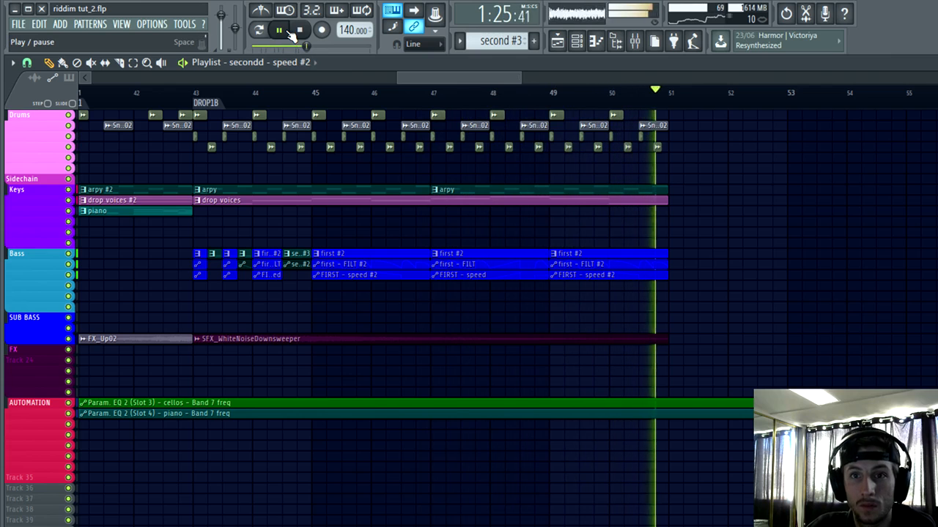
{"action": "scroll", "coordinate": [724, 215], "scroll_direction": "down", "scroll_amount": 4}
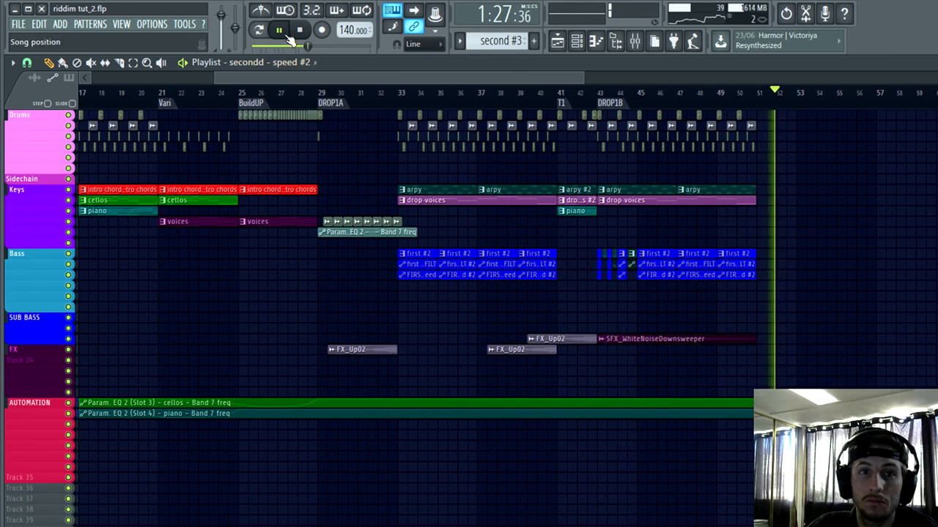